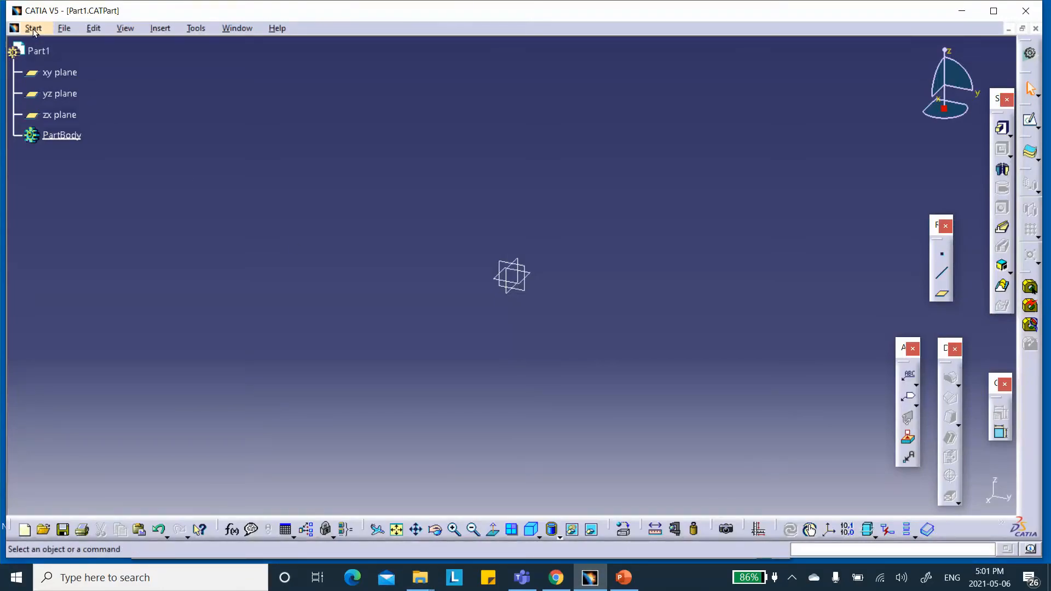
Open the BLADE_GEOMETRY.igs file from the Blade_COMPOSITE folder
left_click(61, 30)
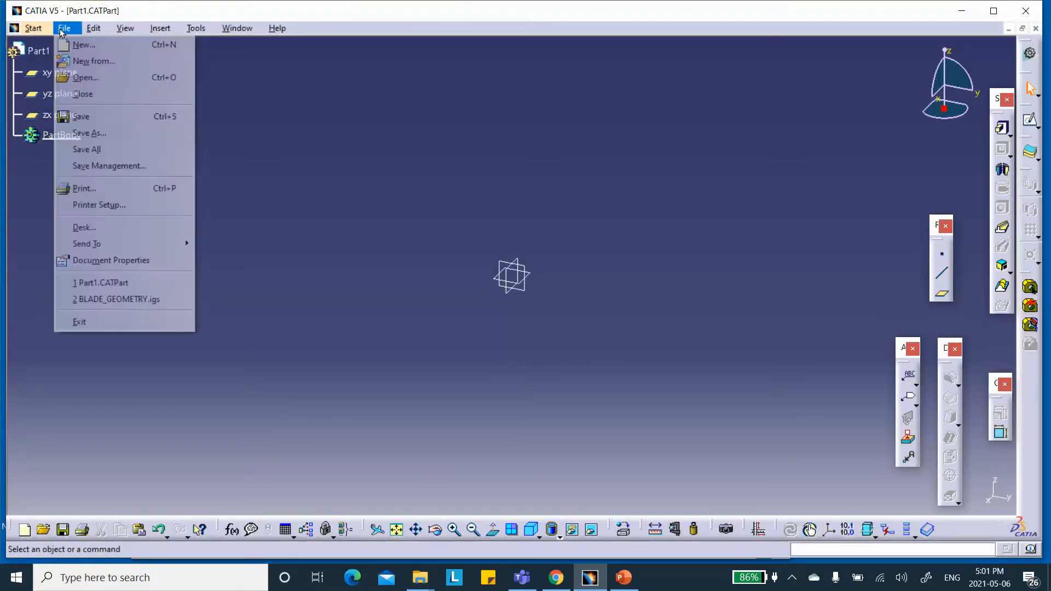
left_click(80, 78)
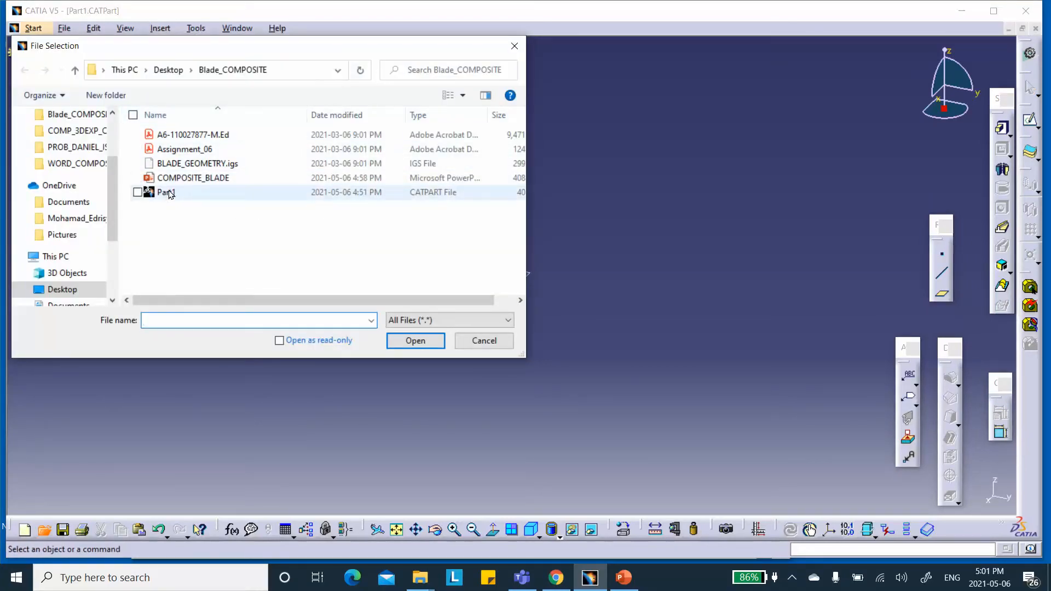
left_click(174, 163)
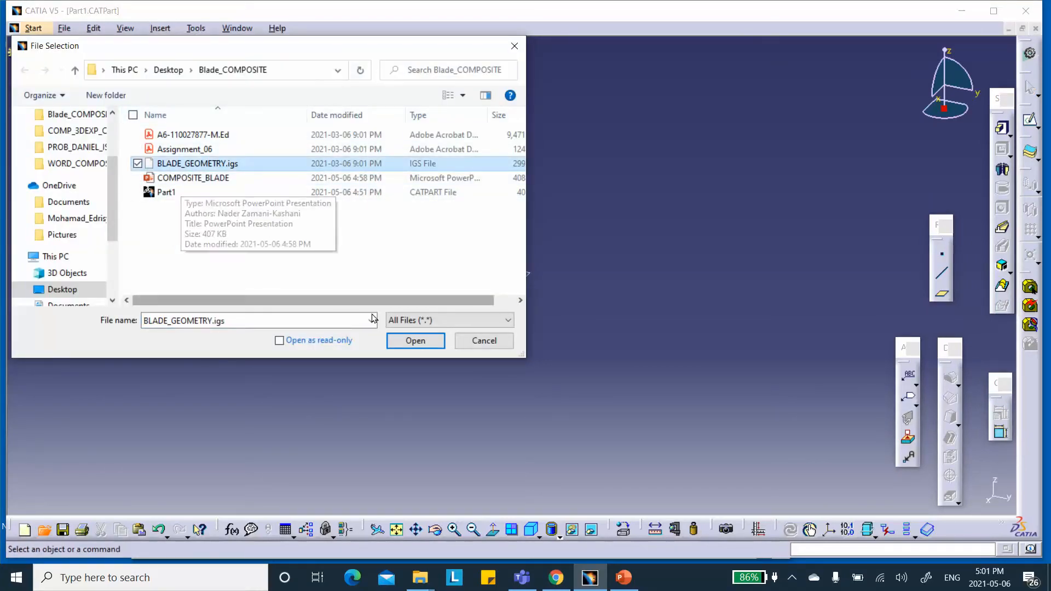
left_click(415, 340)
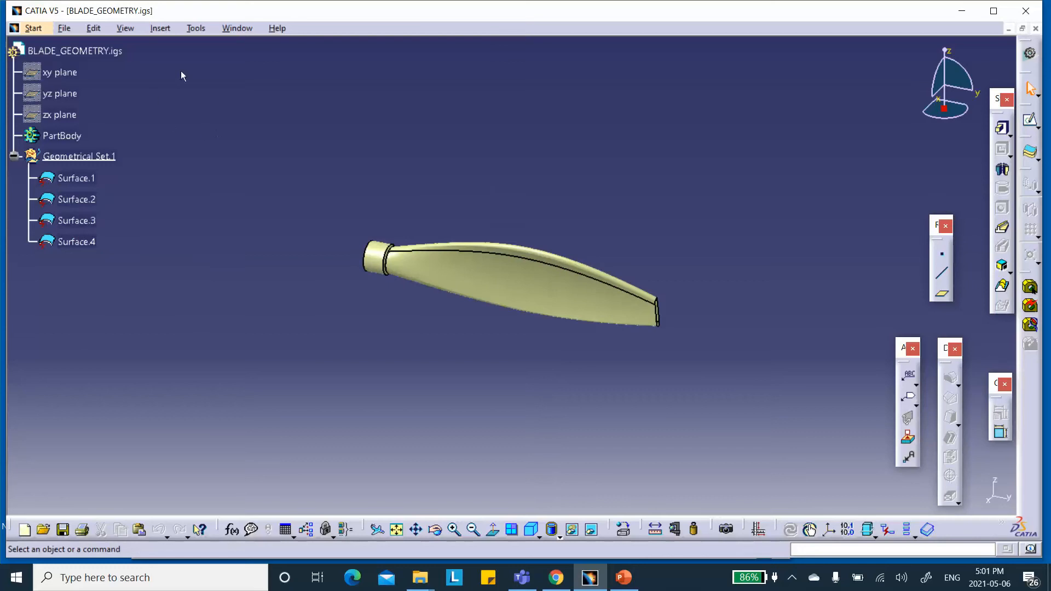
Save Part1.CATPart in the Blade_COMPOSITE folder through Save Management, replacing the existing file
left_click(64, 29)
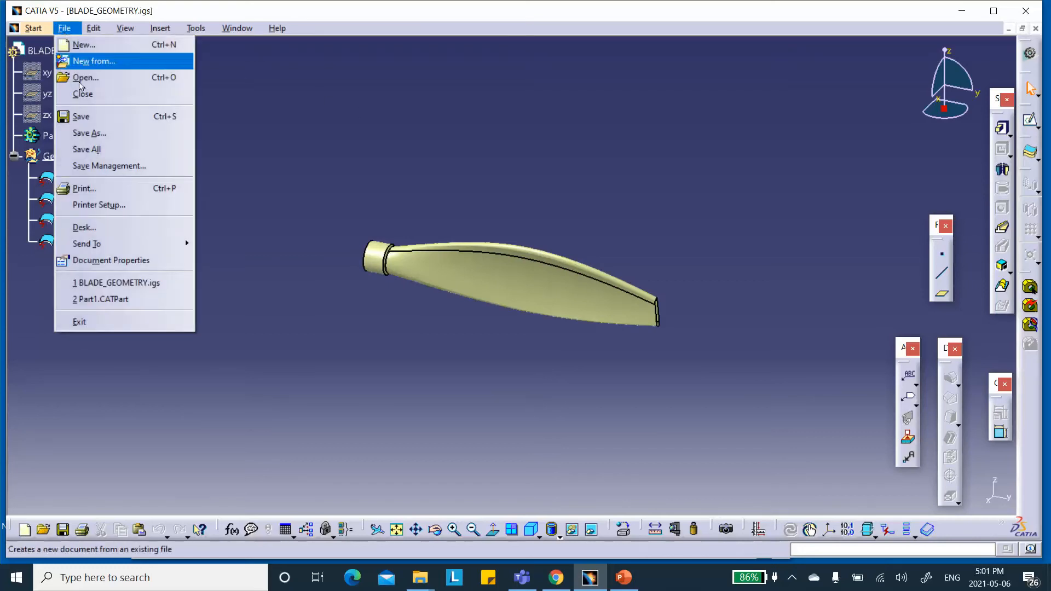
left_click(104, 164)
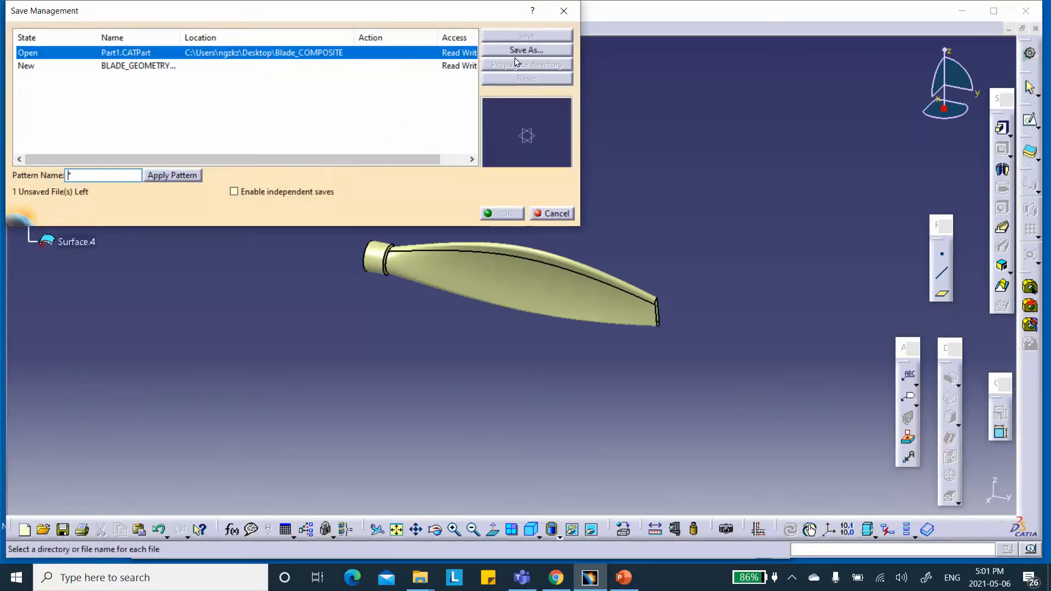
left_click(520, 52)
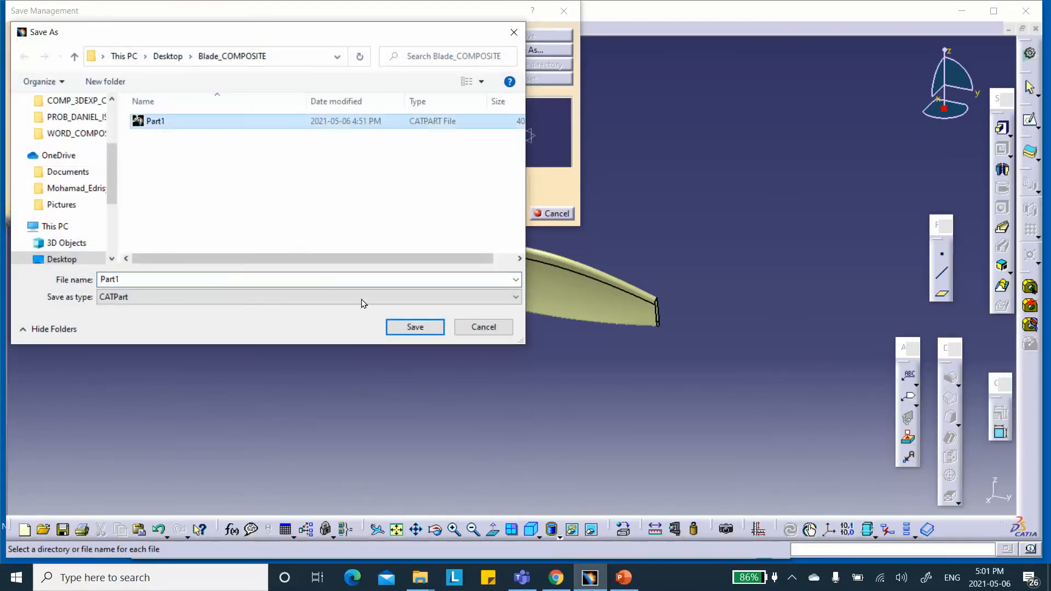
left_click(415, 326)
key("Return")
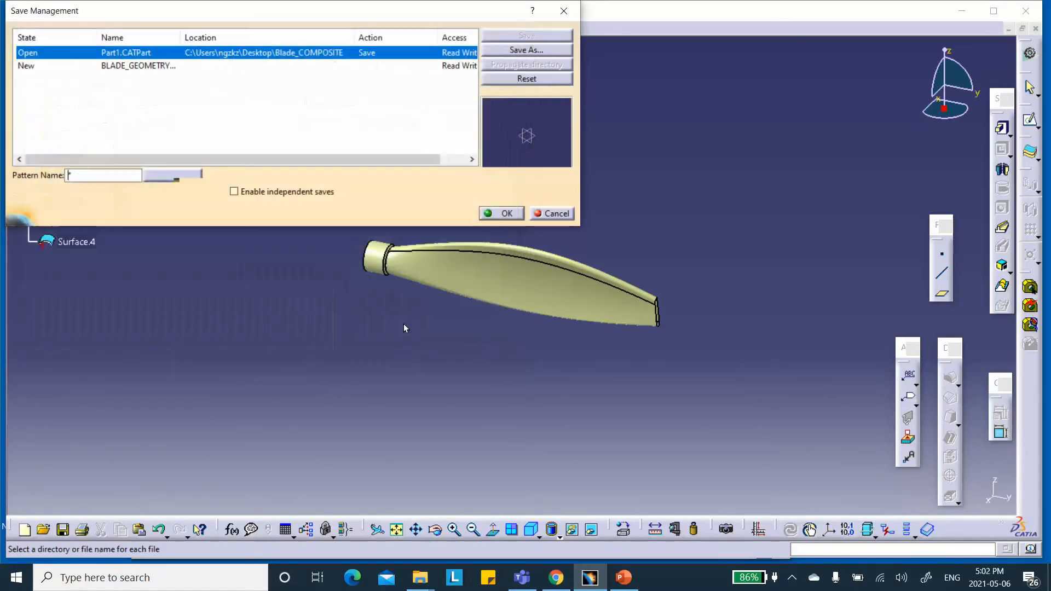
left_click(508, 212)
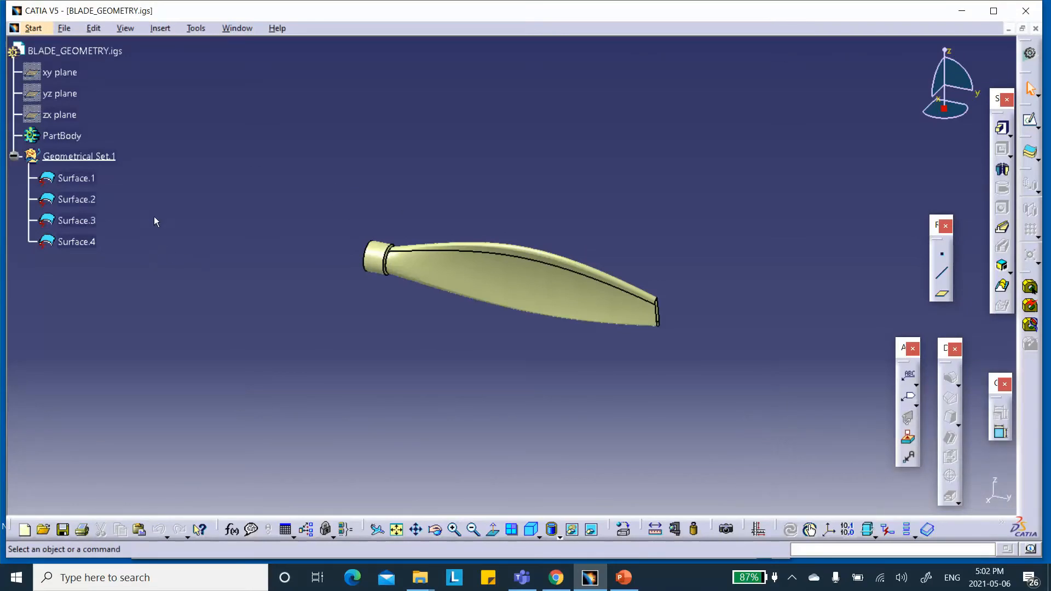
Hide the blade's four imported surfaces one by one: Surface.4, Surface.3, Surface.2 and Surface.1
middle_click_drag(337, 216, 326, 172)
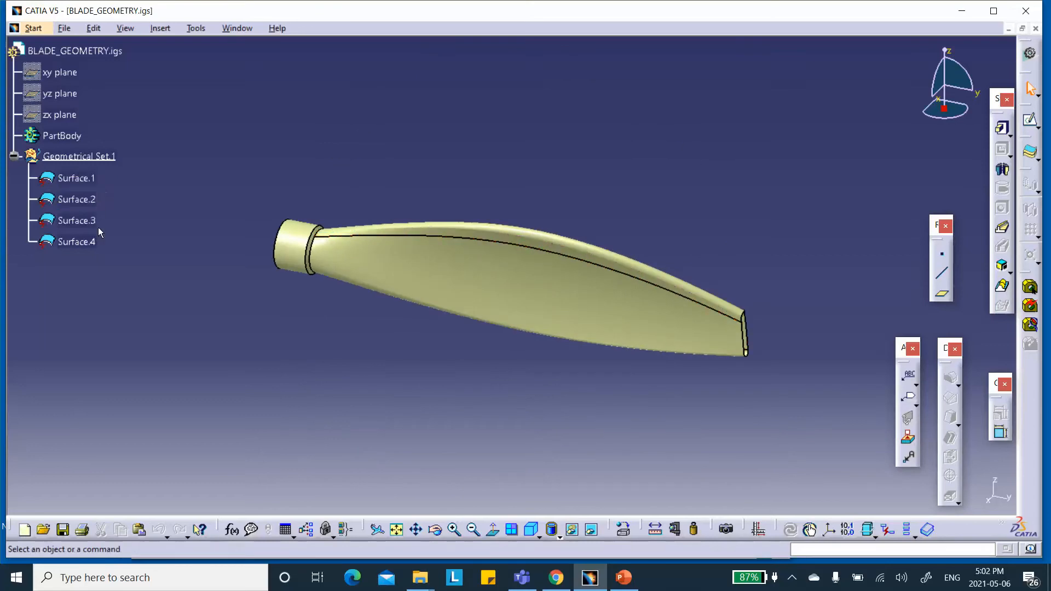
right_click(86, 180)
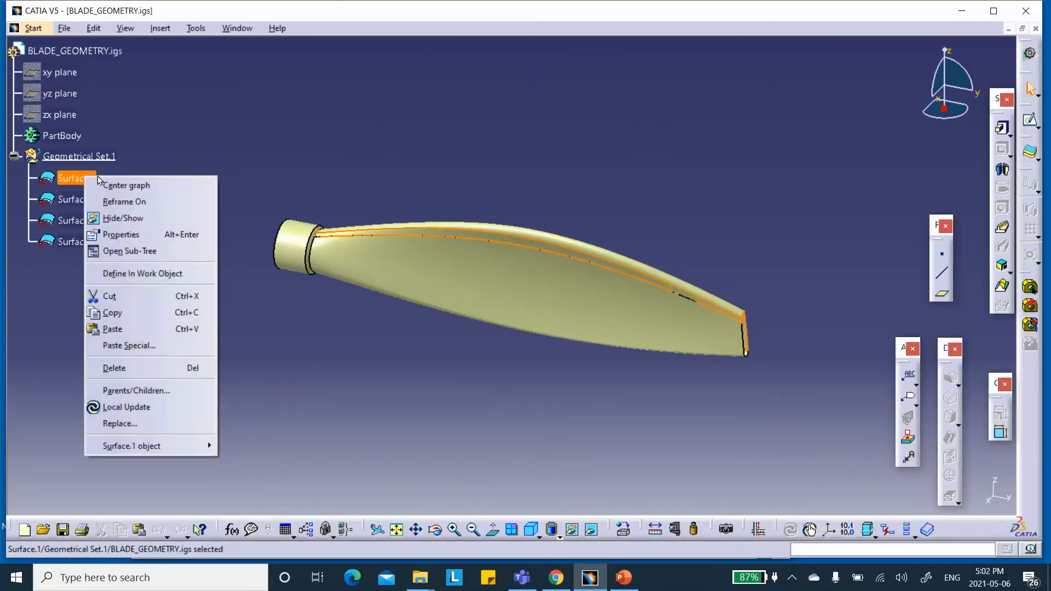
left_click(139, 174)
right_click(85, 244)
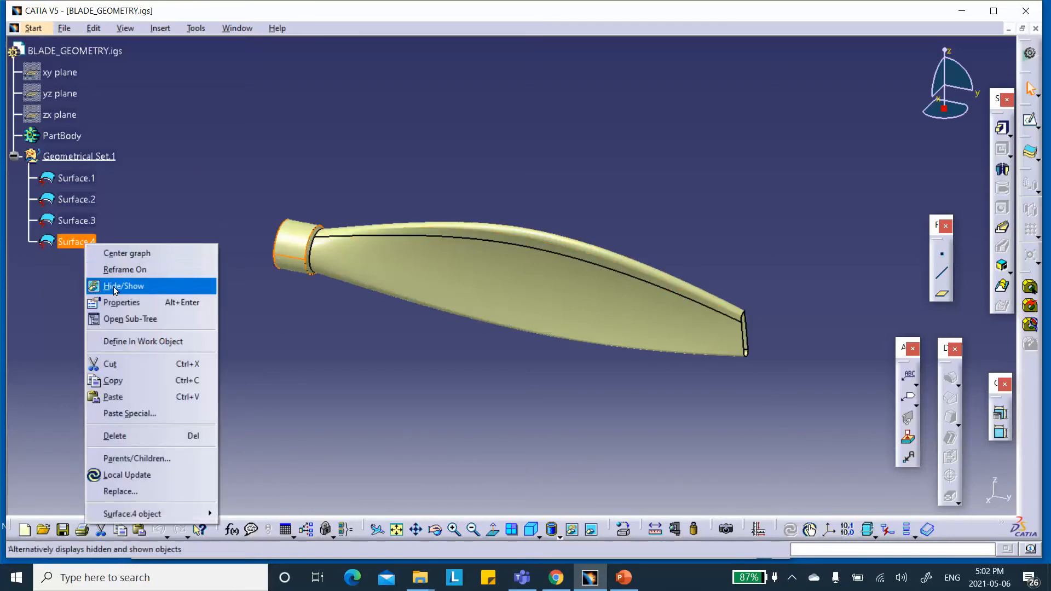
left_click(122, 283)
right_click(82, 221)
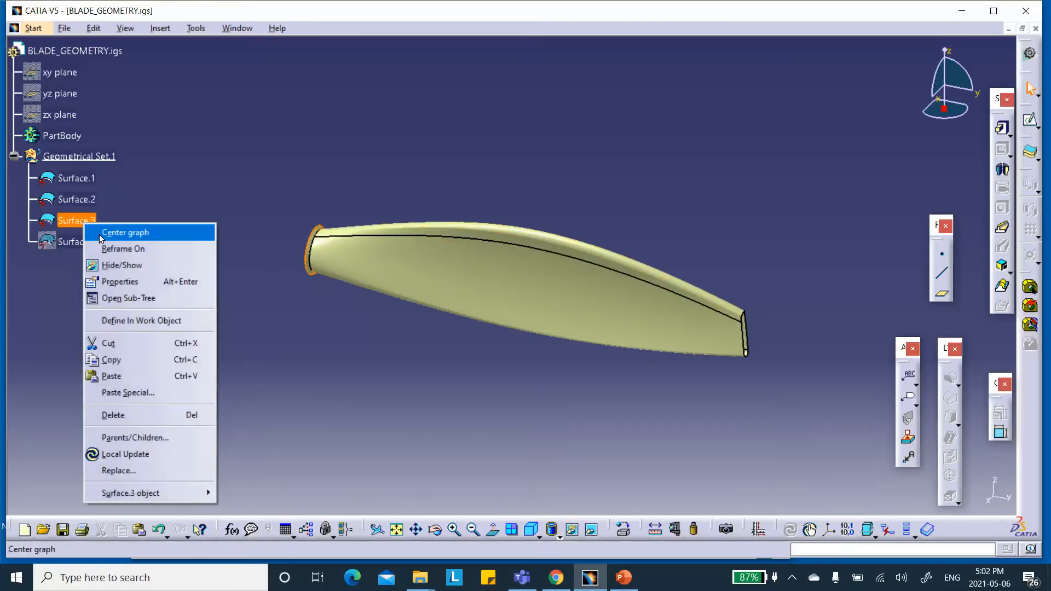
left_click(122, 265)
left_click(75, 200)
right_click(76, 202)
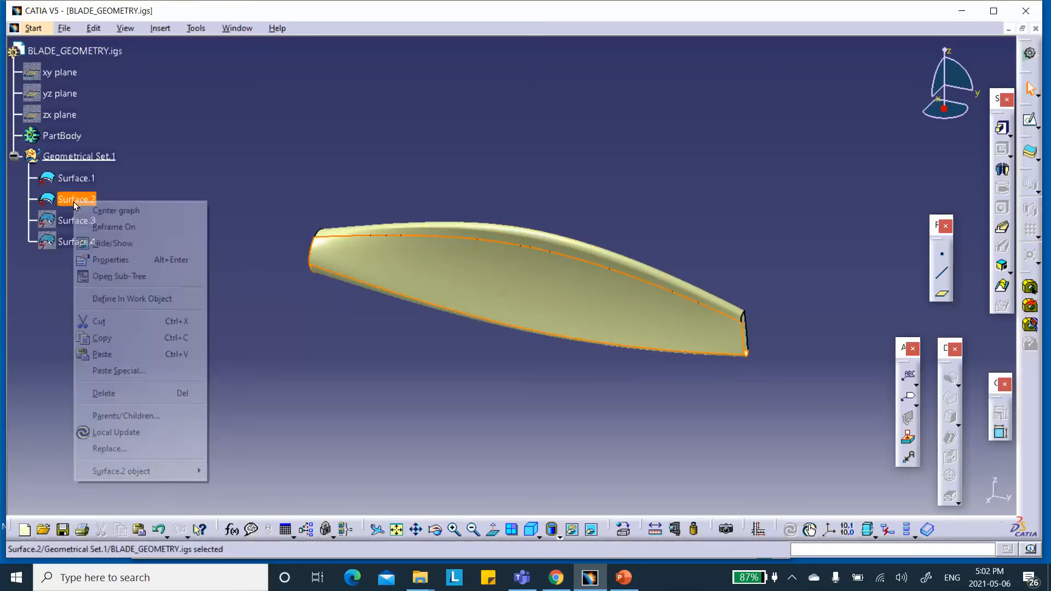
left_click(110, 243)
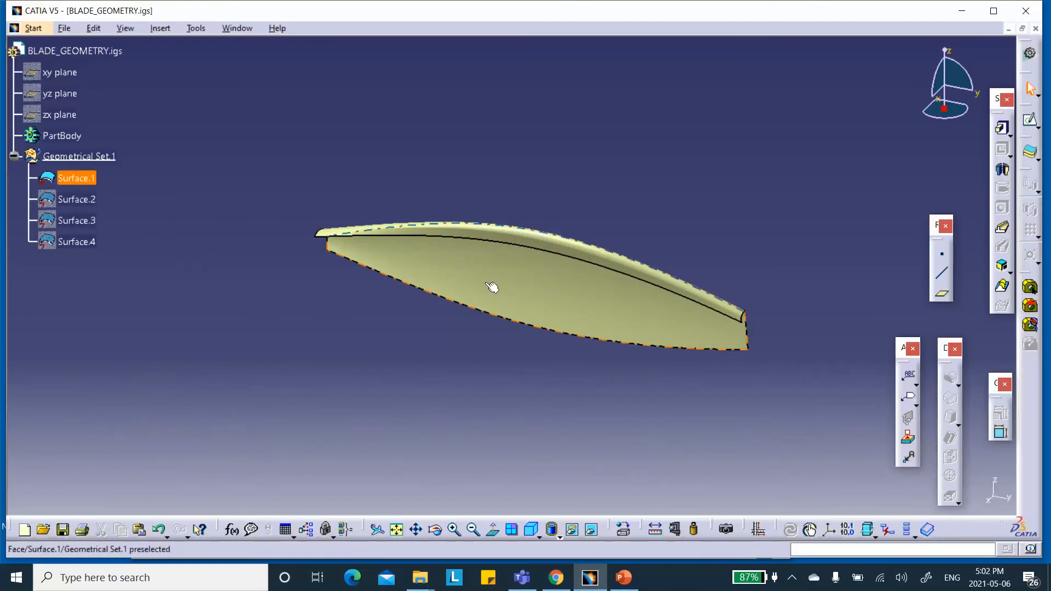
right_click(76, 178)
left_click(104, 218)
Show only Surface.2 to inspect its shape and hide it again
right_click(69, 199)
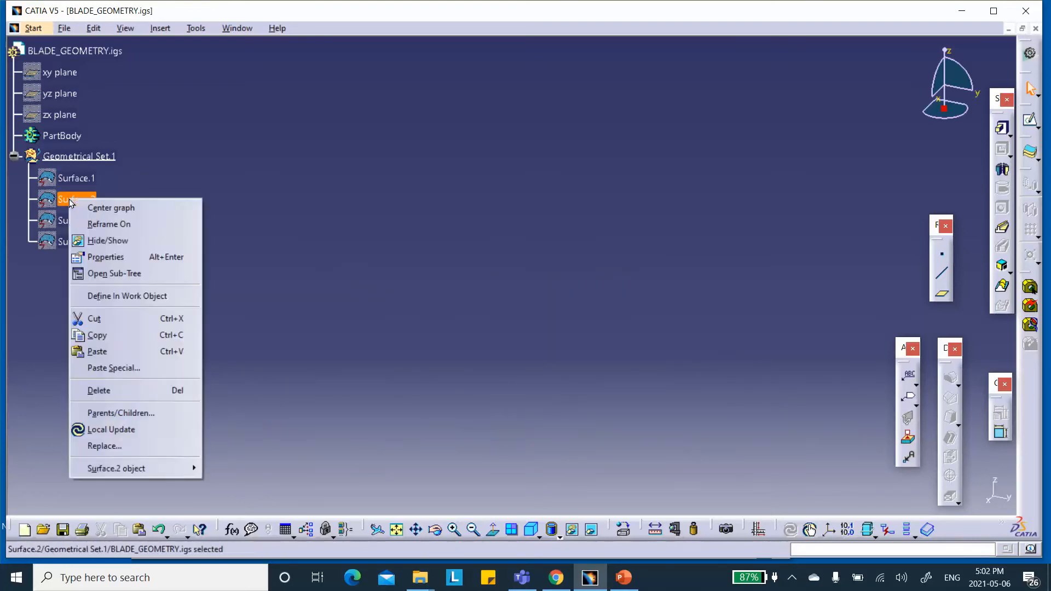
left_click(128, 241)
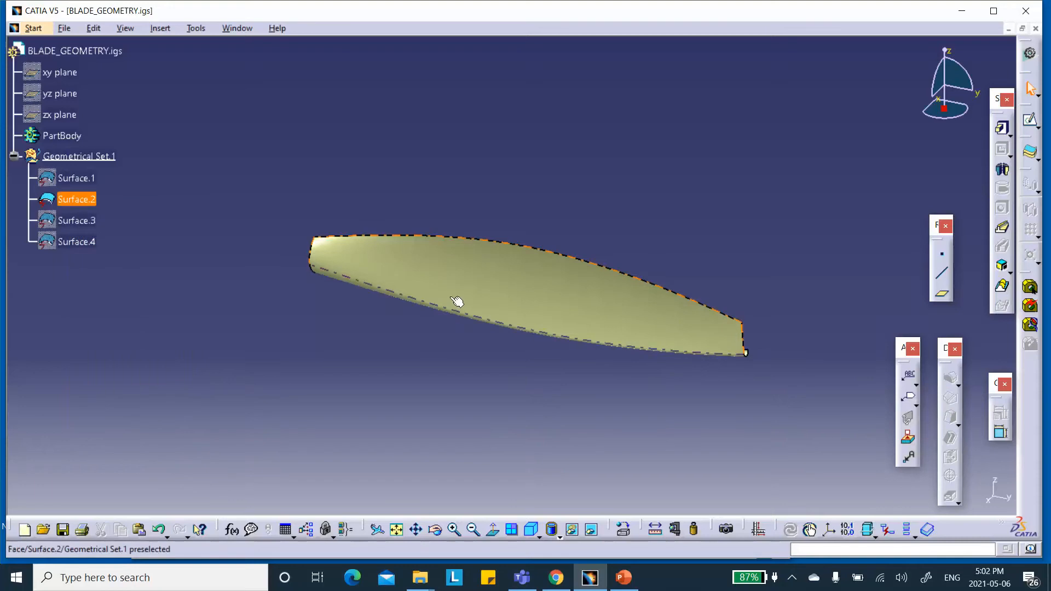
right_click(82, 202)
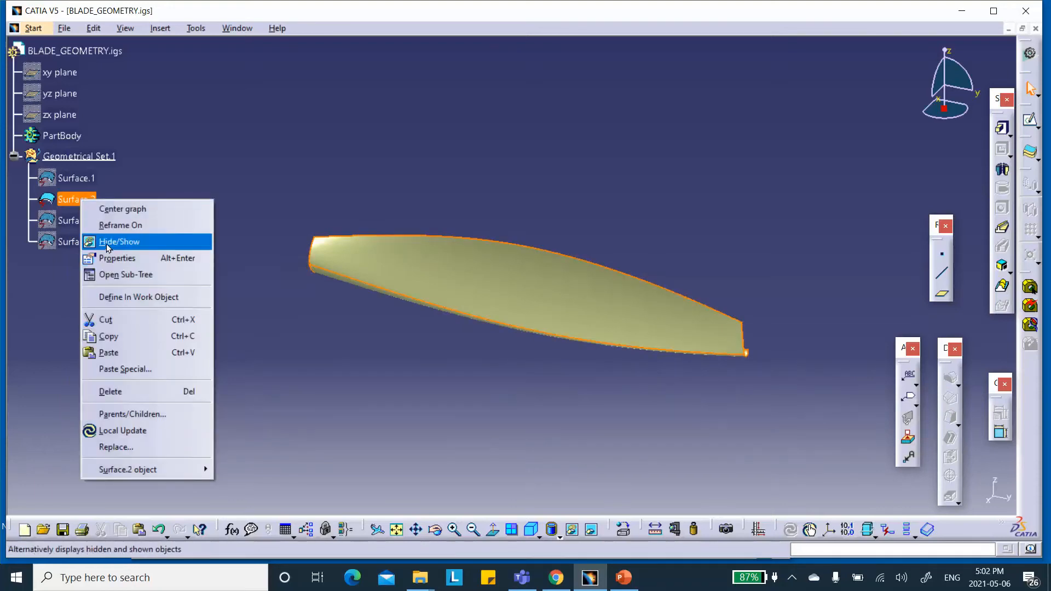
left_click(120, 241)
Show only Surface.3 to inspect its shape and hide it again
right_click(68, 222)
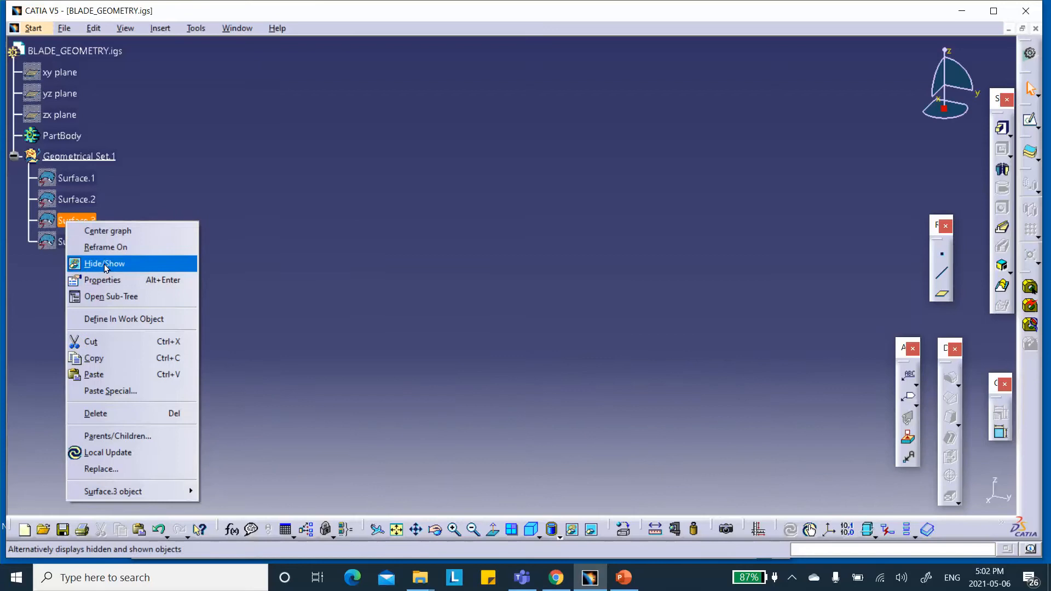
left_click(106, 264)
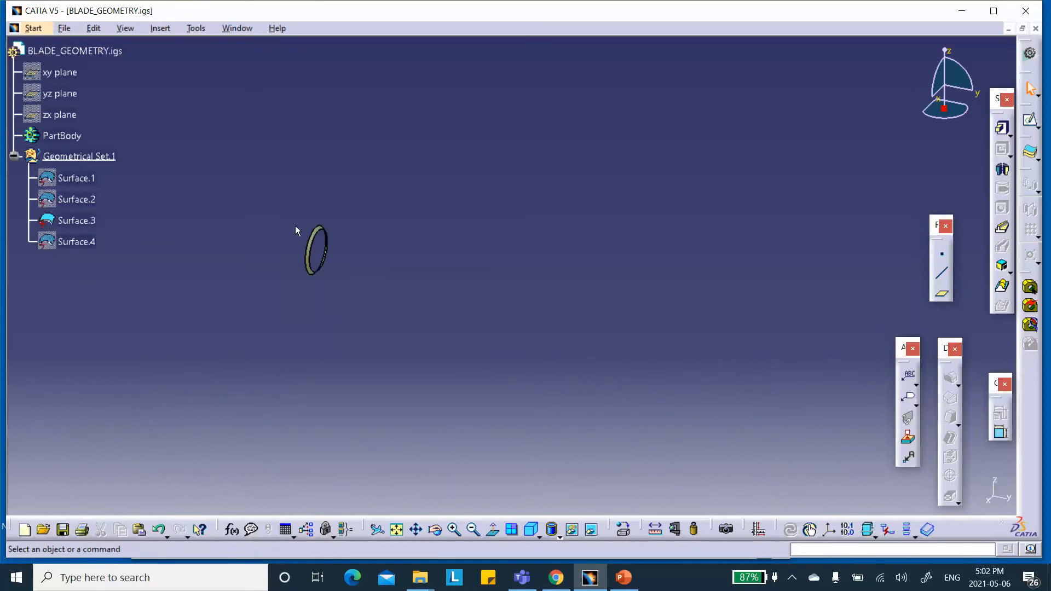
right_click(92, 225)
left_click(109, 265)
right_click(69, 246)
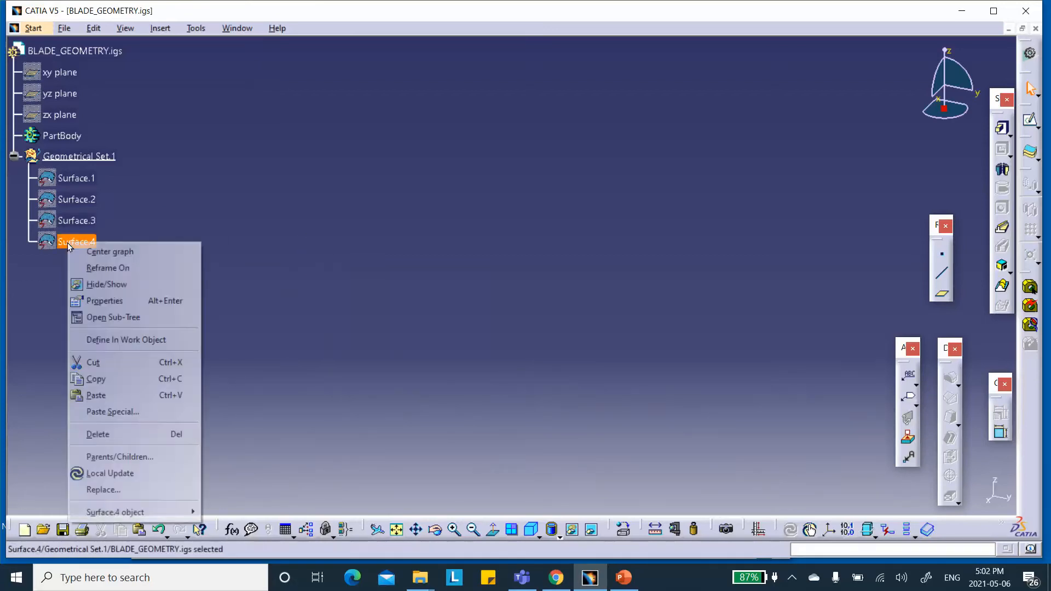
left_click(108, 306)
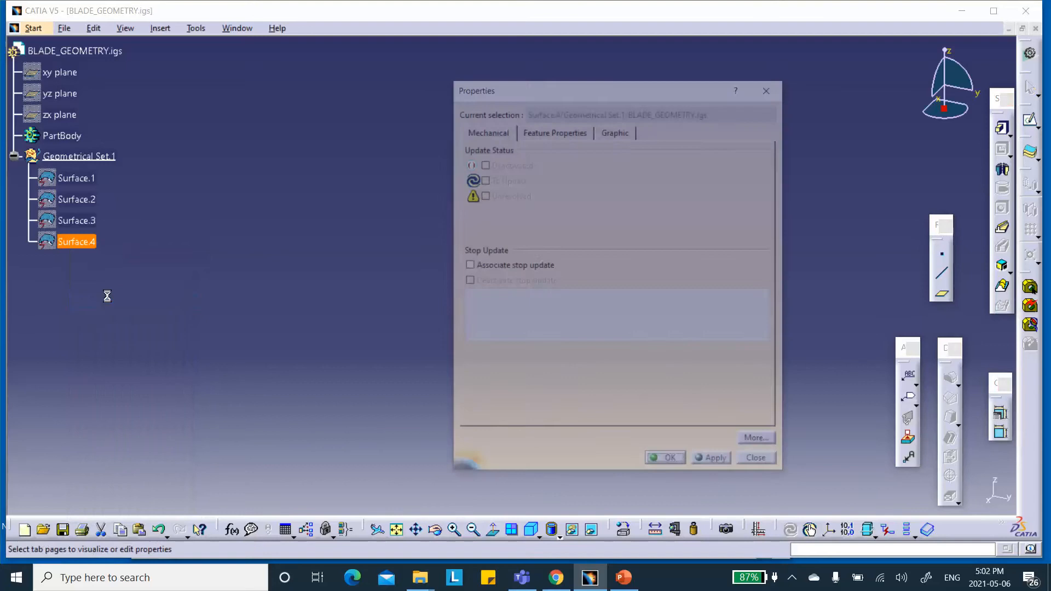
left_click(760, 464)
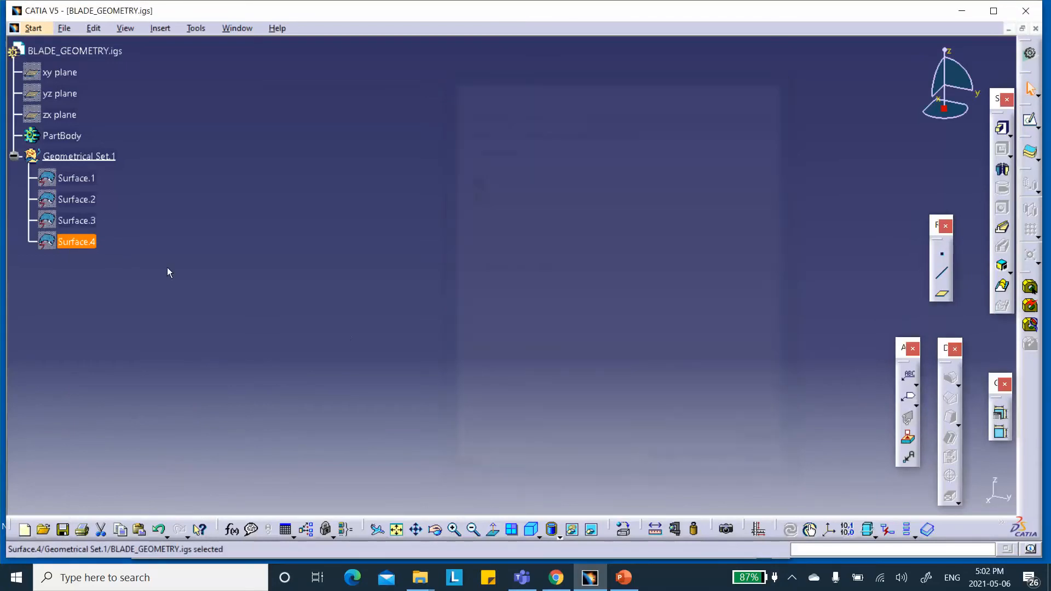
Show Surface.4 and rename it W_R_Surface.4 in its feature properties
right_click(84, 245)
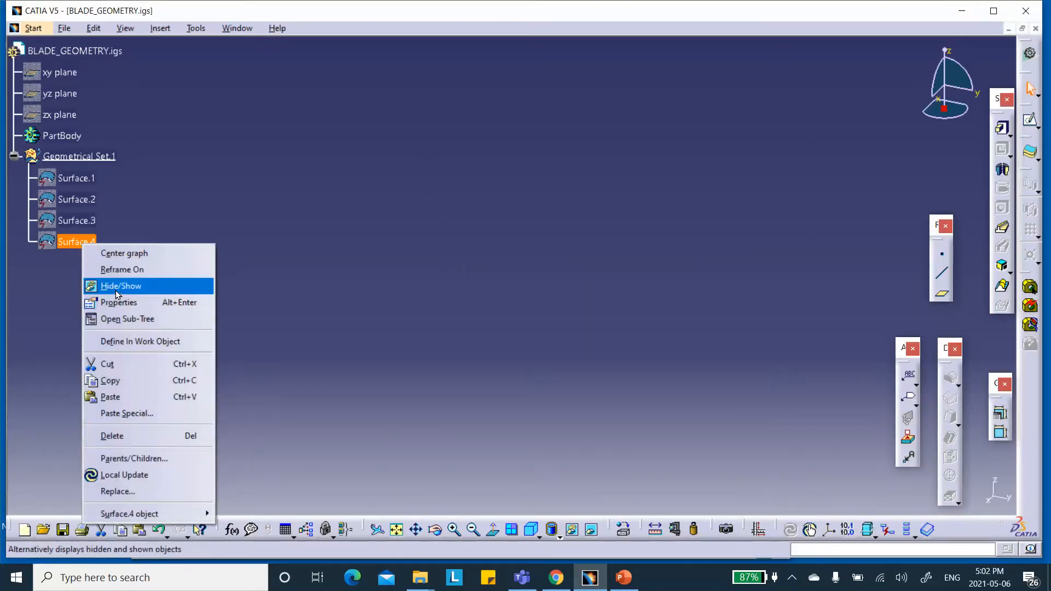
left_click(117, 291)
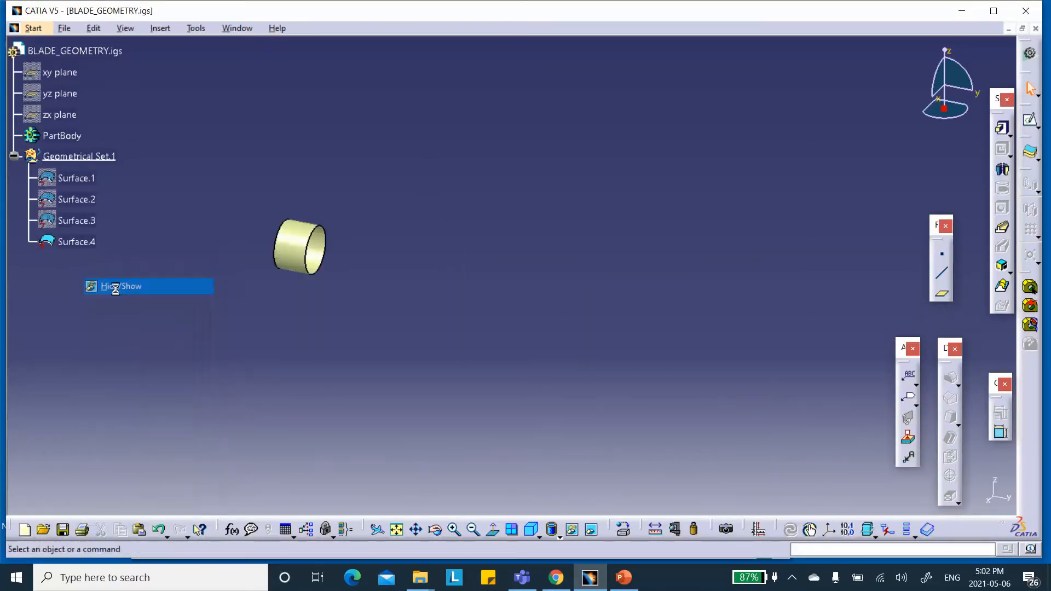
right_click(89, 248)
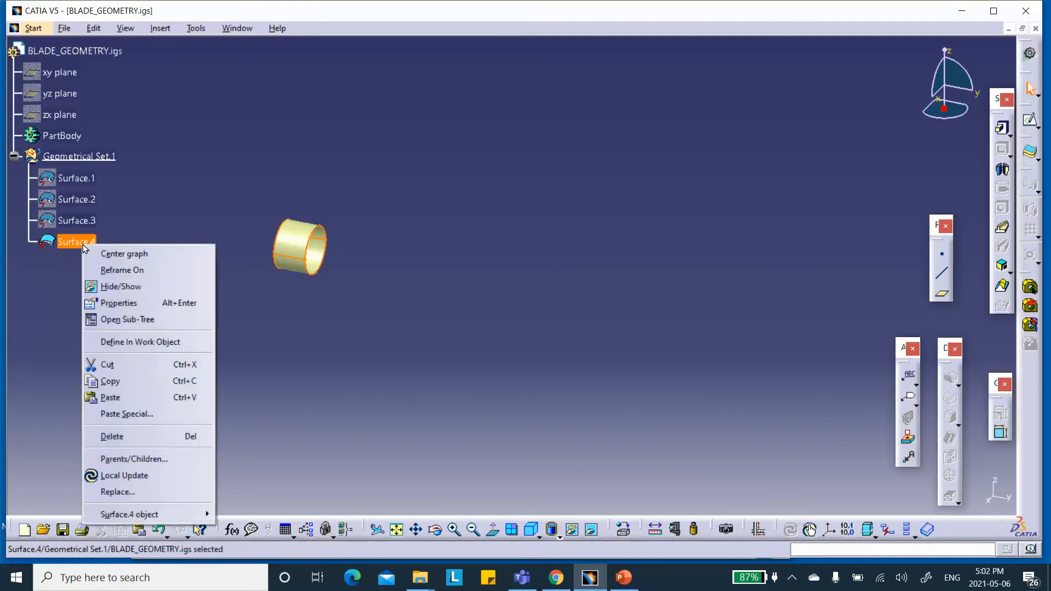
left_click(118, 303)
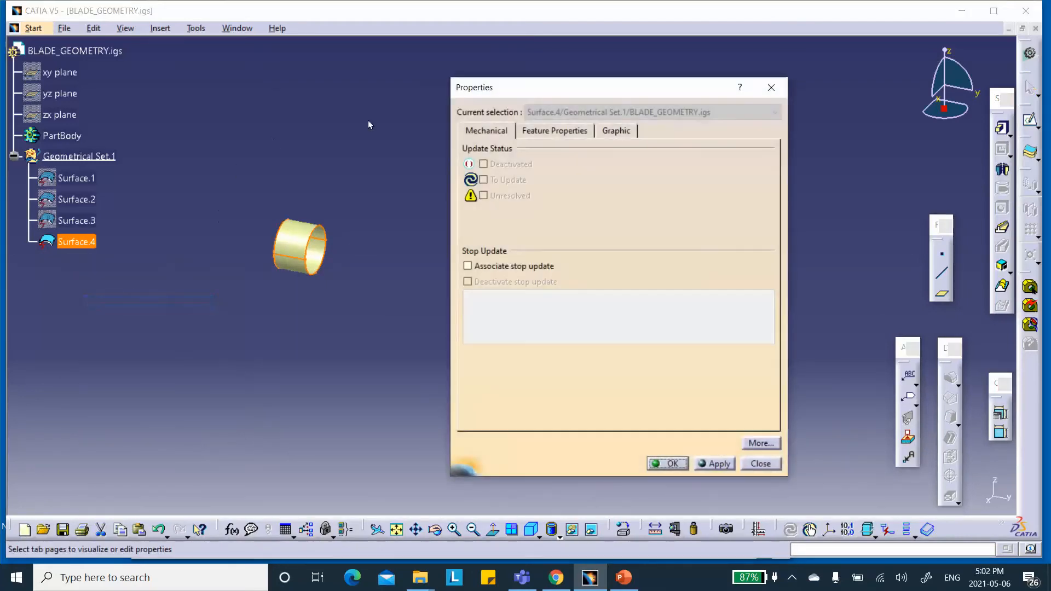
left_click(536, 131)
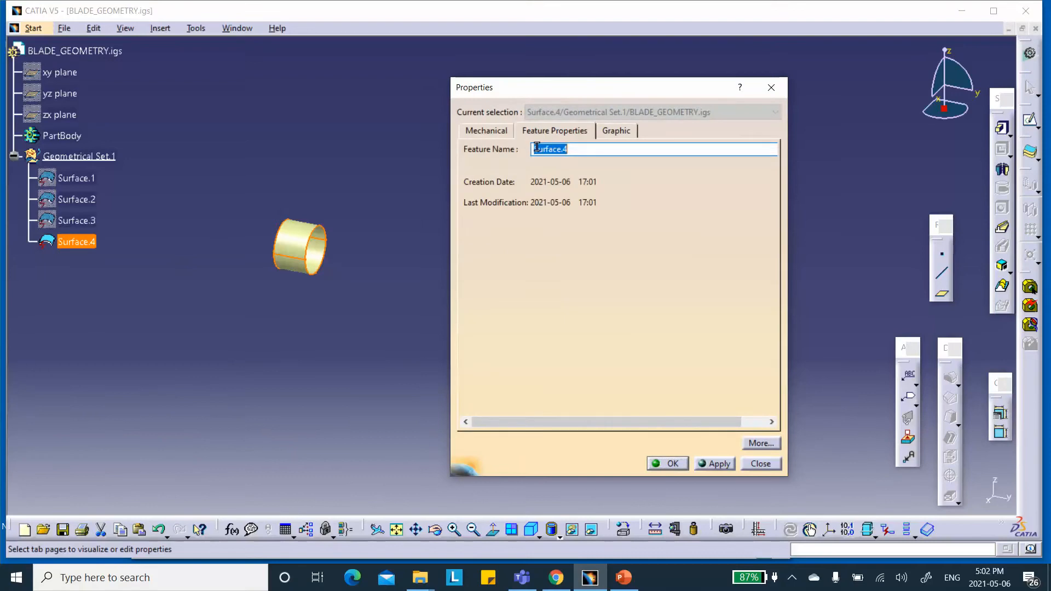
left_click(533, 148)
type("W_R_")
left_click(669, 464)
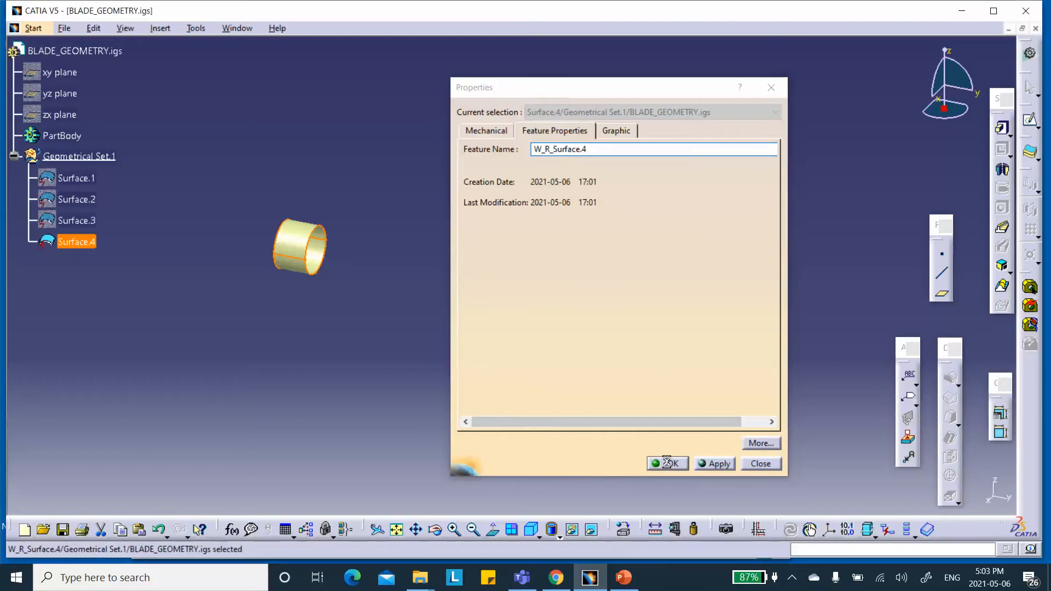
Rename Surface.3 as N_R_Surface.3 in its feature properties
right_click(70, 220)
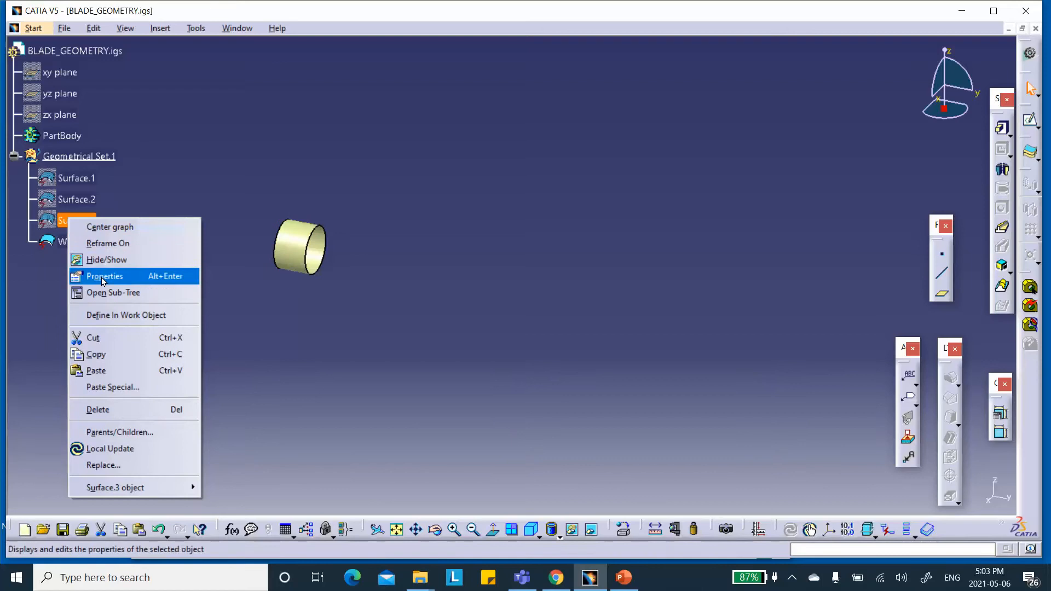
left_click(100, 276)
left_click(535, 148)
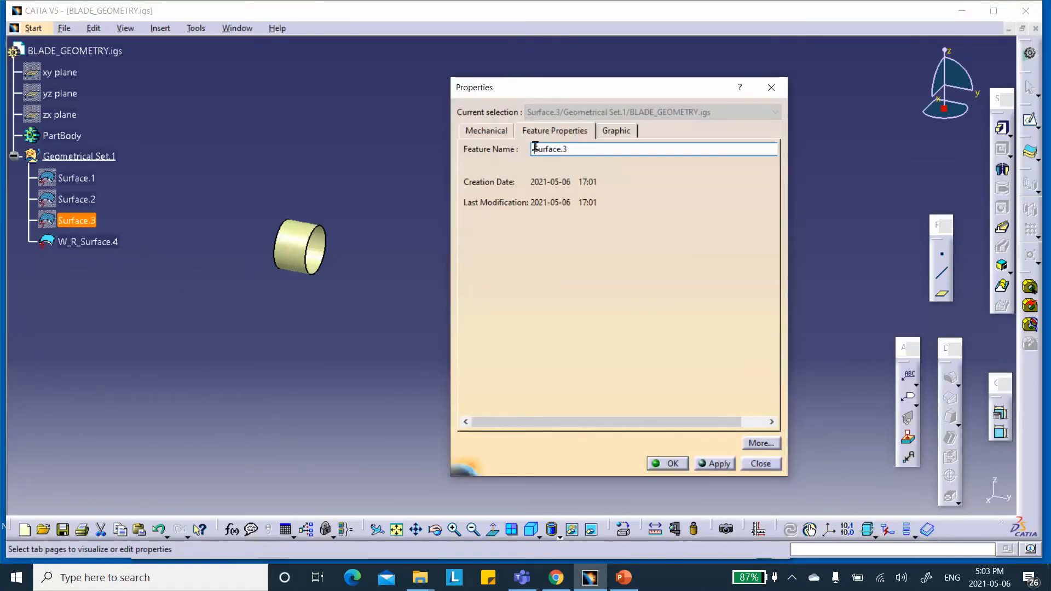
type("N_R_")
left_click(667, 464)
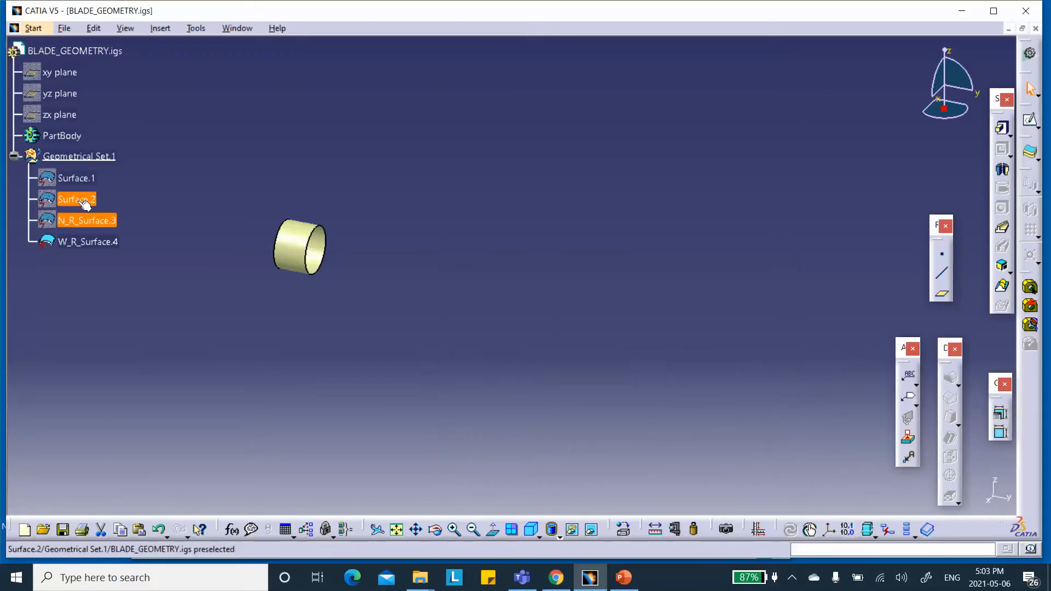
Rename Surface.2 as FRONT_Surface.2 in its feature properties
right_click(80, 201)
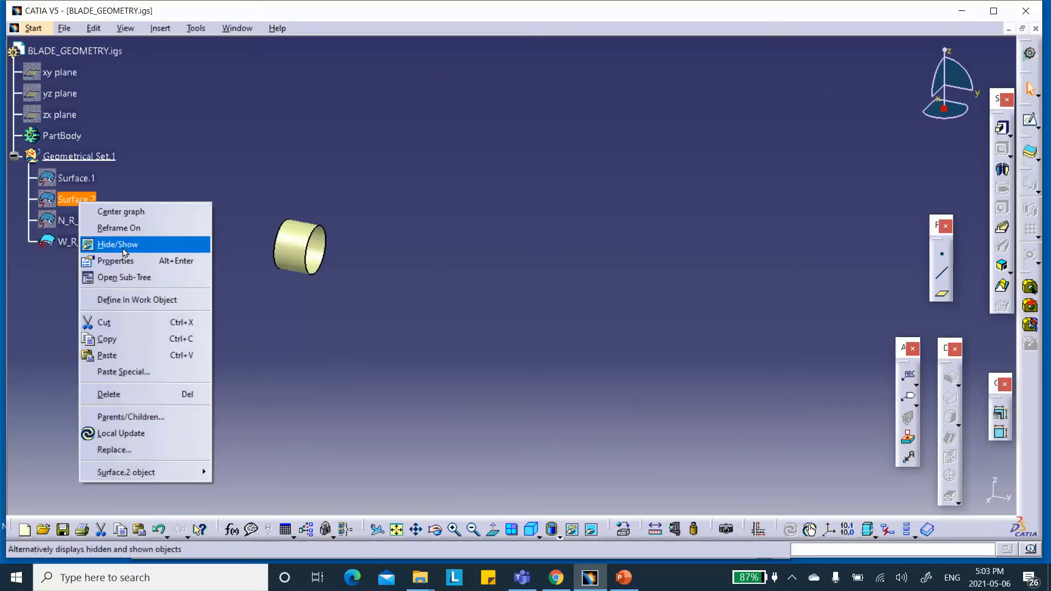
left_click(117, 261)
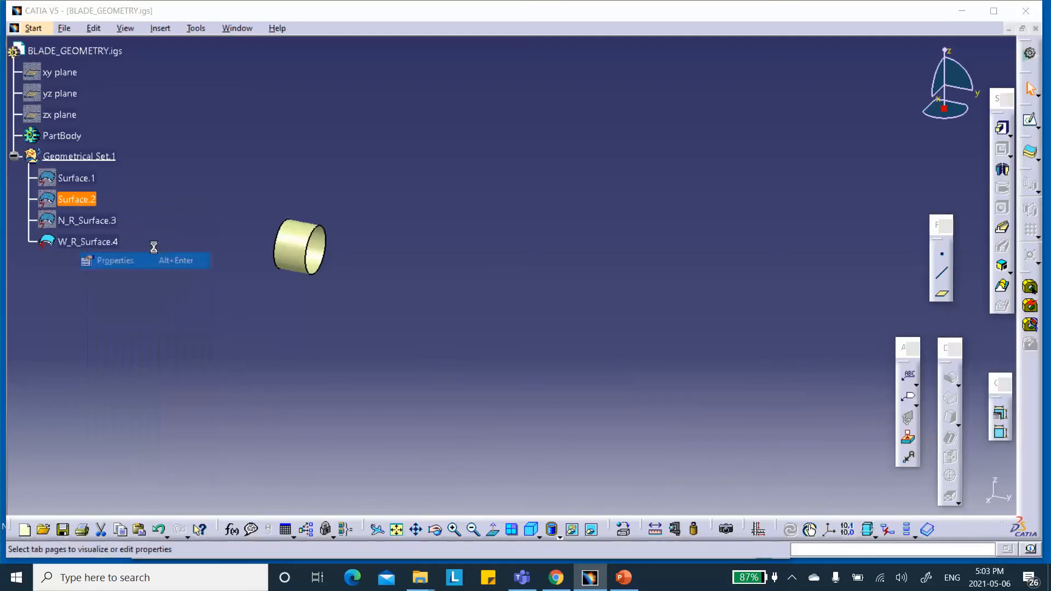
left_click(570, 149)
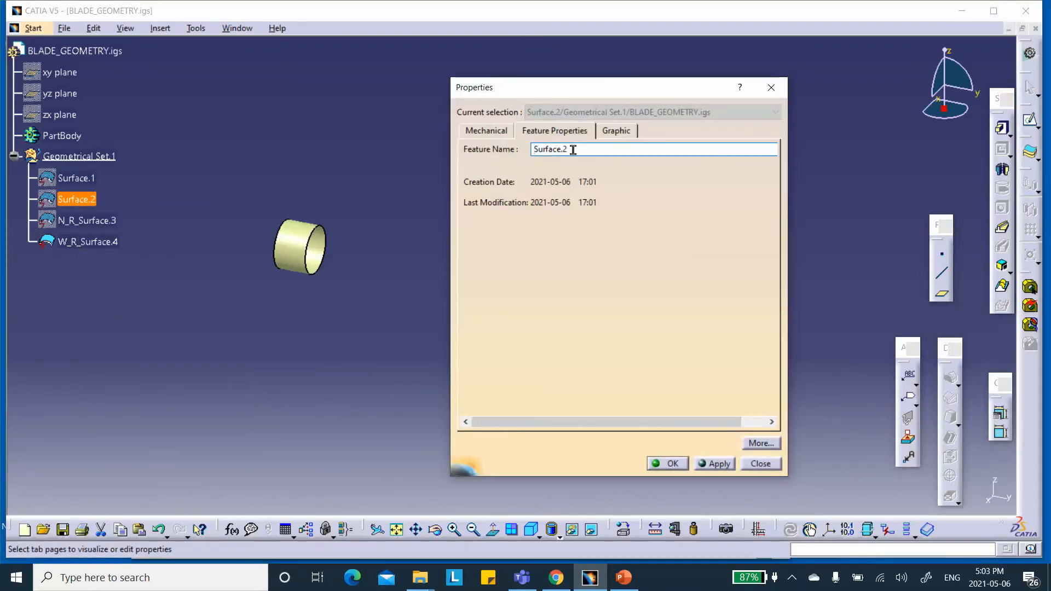
type("FRONT_")
left_click(671, 462)
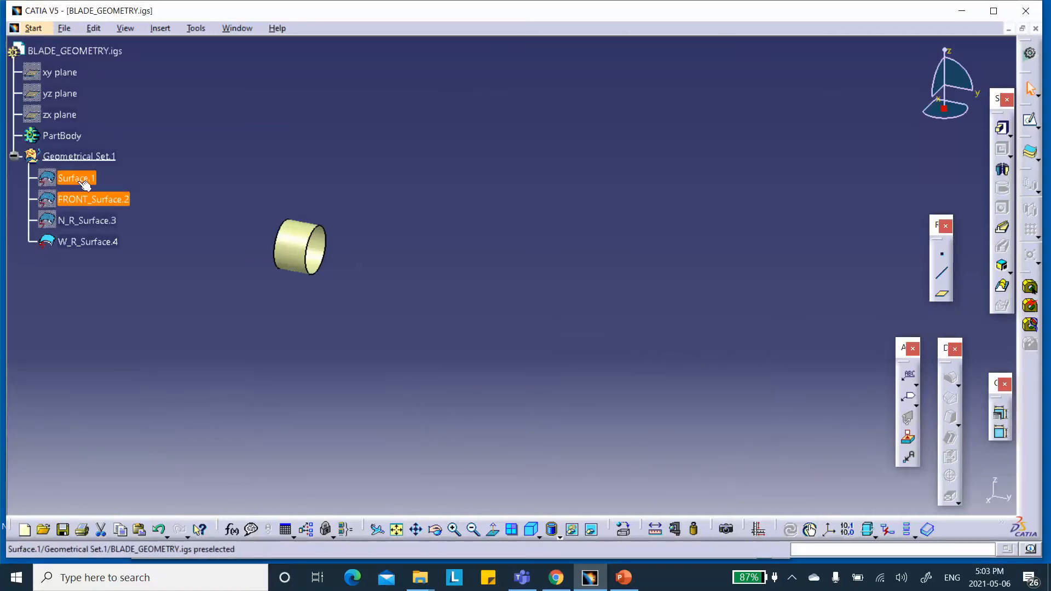
Rename Surface.1 as BACK_Surface.1 in its feature properties and clear the selection
right_click(85, 184)
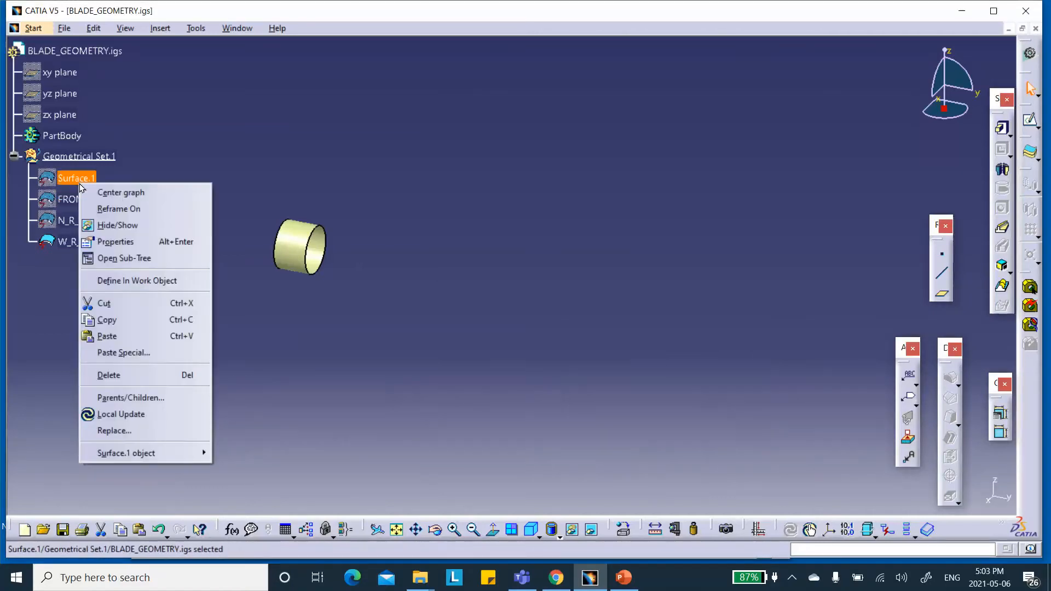
left_click(107, 244)
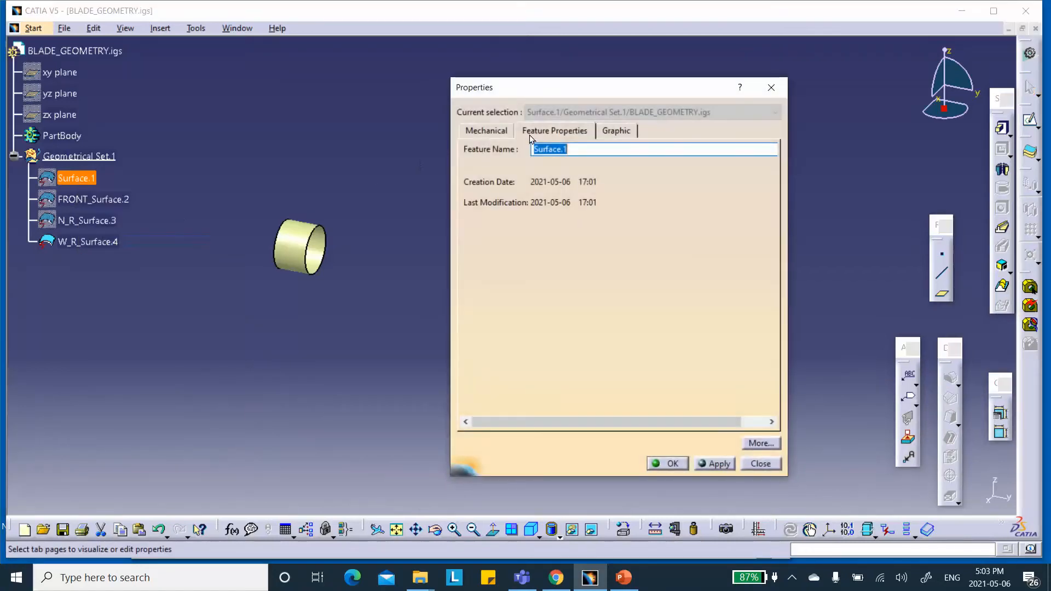
left_click(537, 148)
type("BACK_")
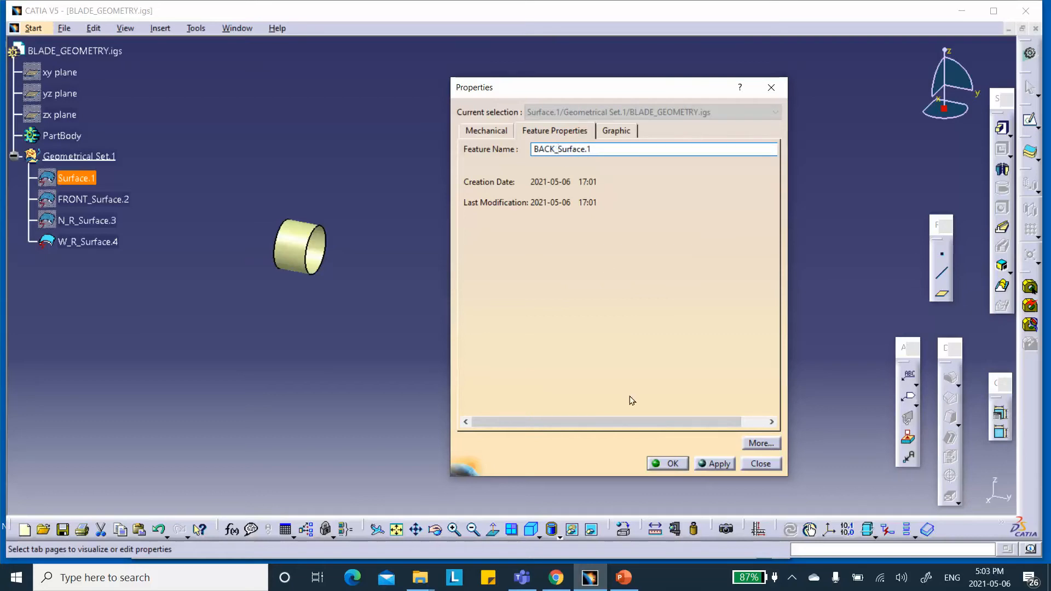
left_click(669, 463)
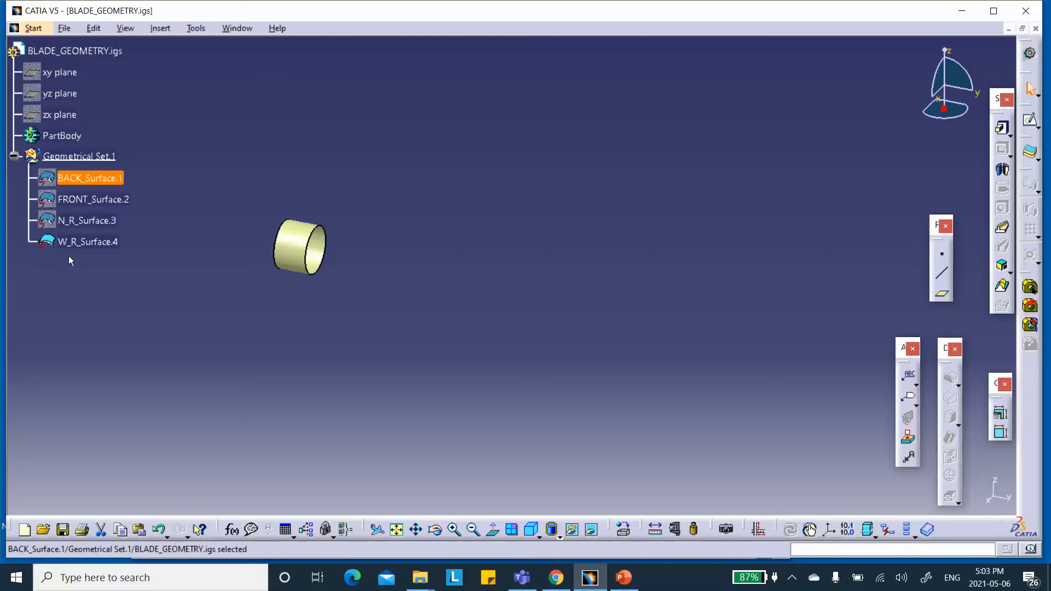
left_click(137, 219)
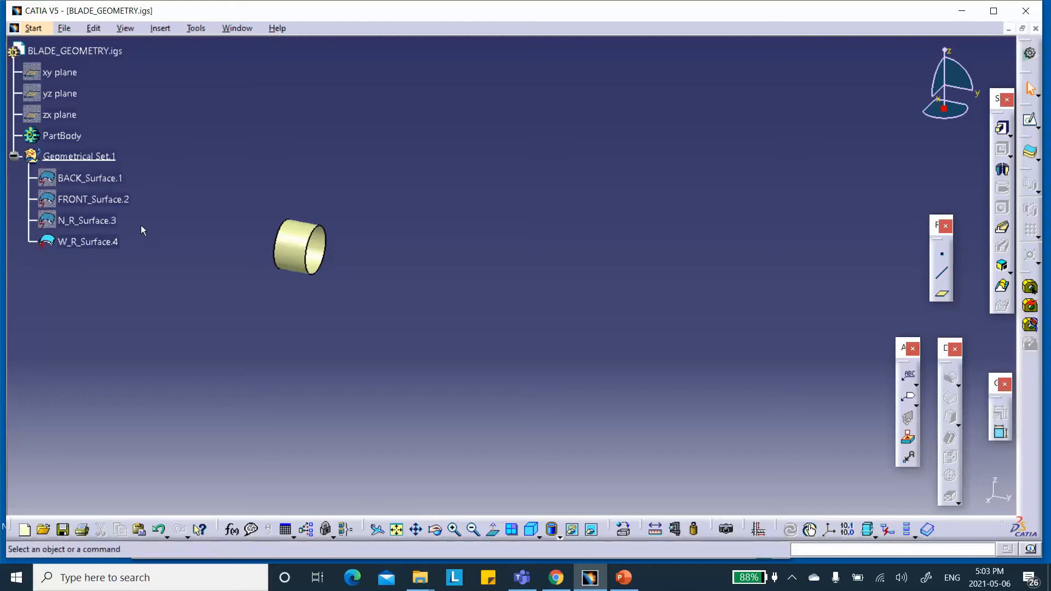
Show BACK_Surface.1 and hide W_R_Surface.4 so that only the back blade surface is displayed
right_click(110, 179)
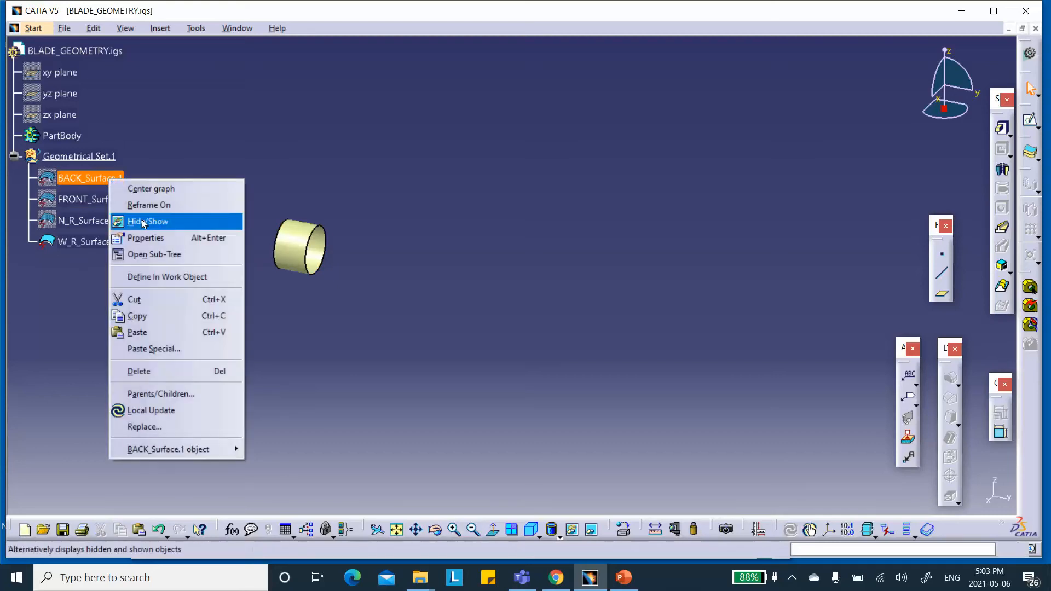
left_click(150, 221)
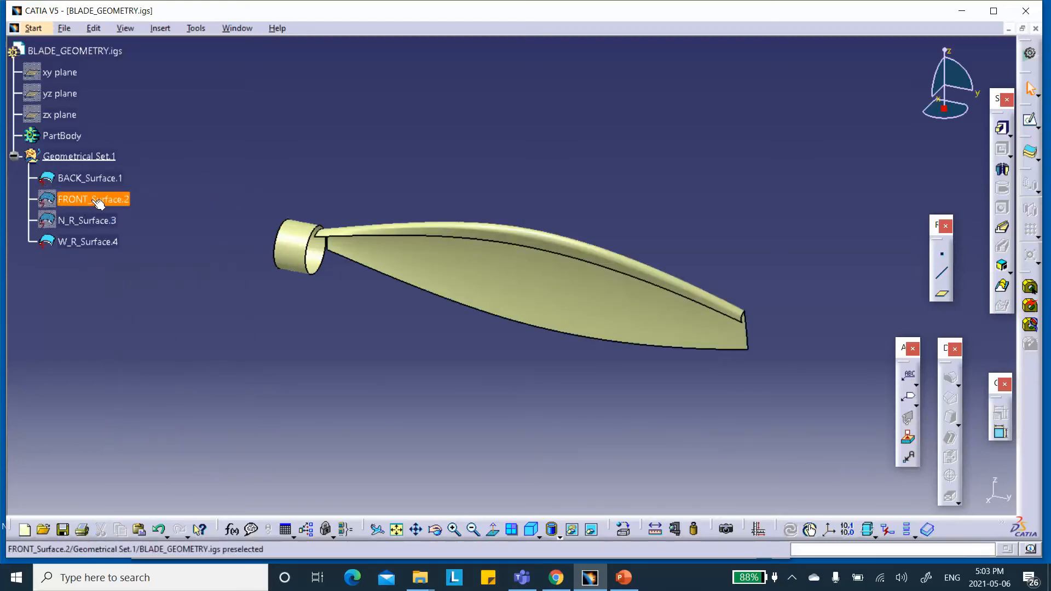
right_click(97, 201)
key("Escape")
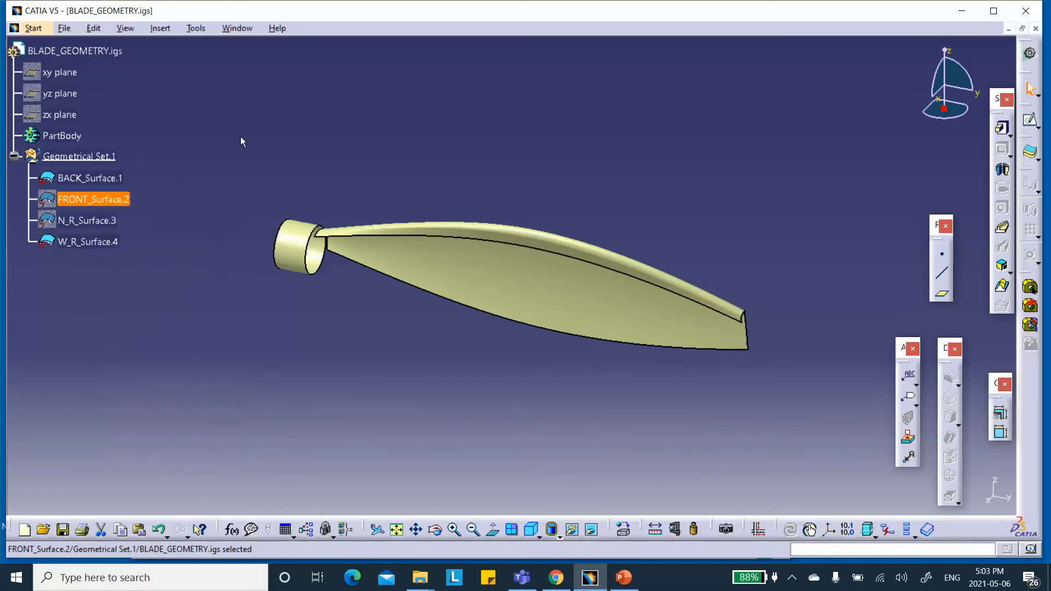
right_click(103, 243)
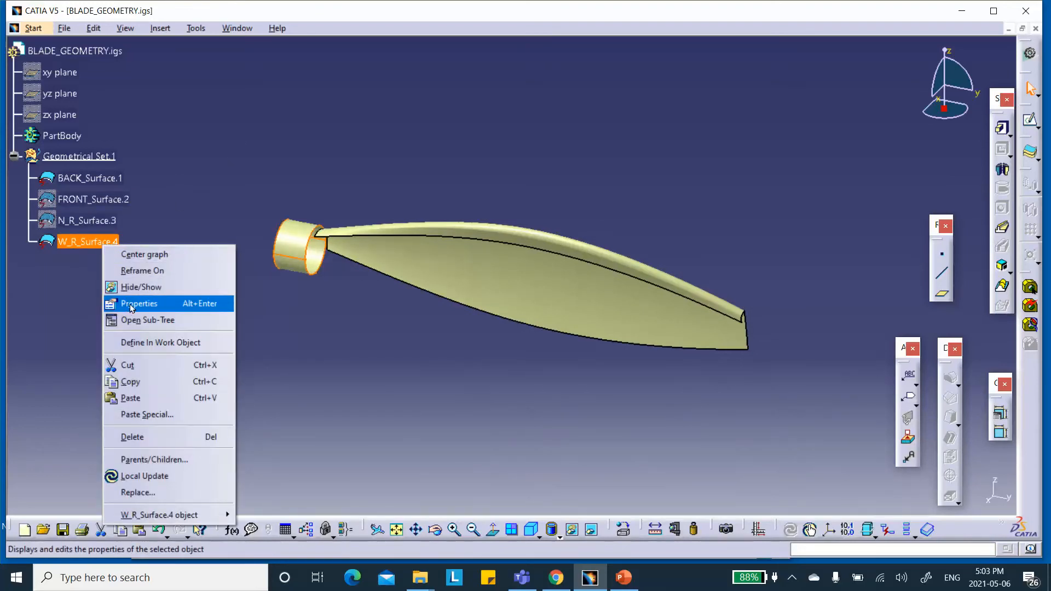
left_click(134, 287)
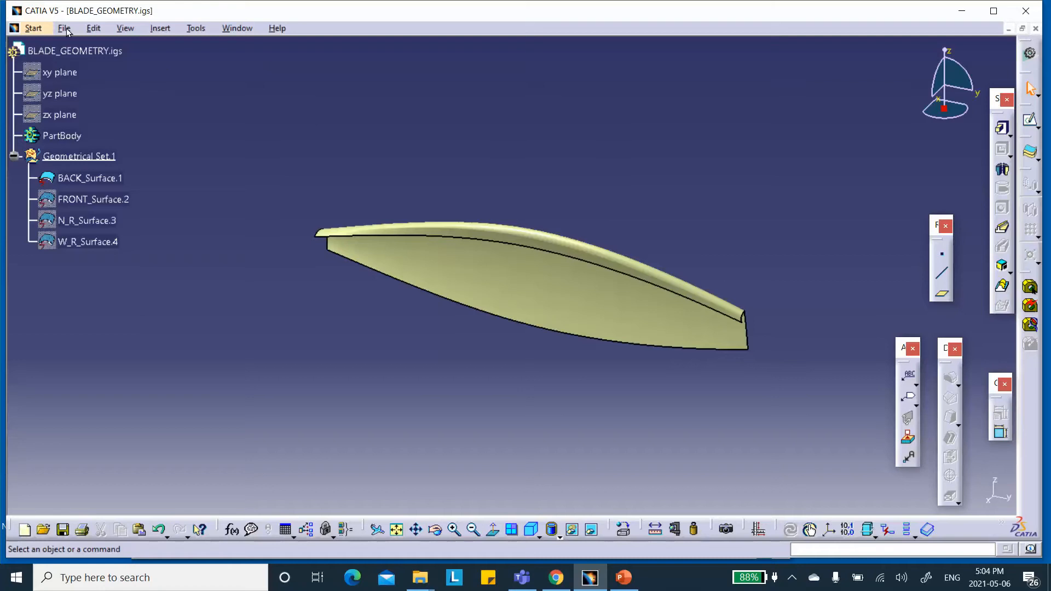
Switch to the Generative Shape Design workbench and place the Operations tools above the blade
left_click(1029, 53)
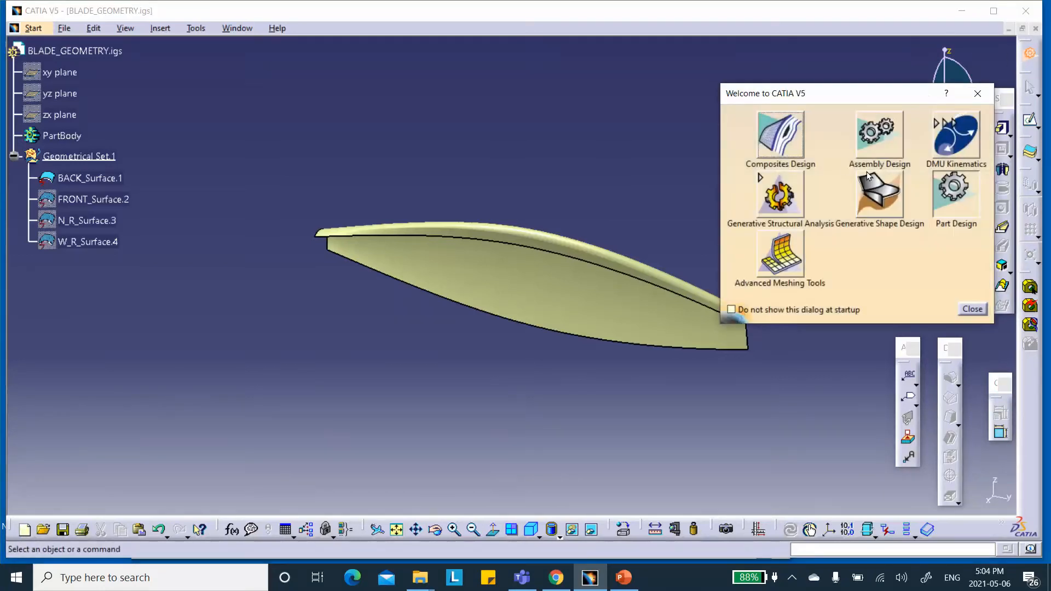
left_click(879, 189)
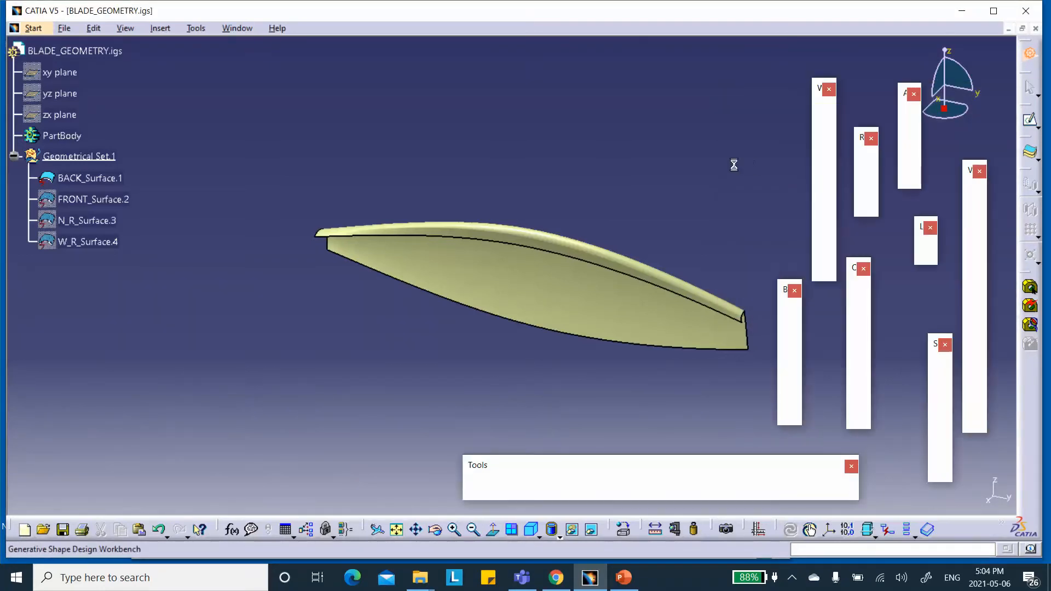
middle_click_drag(635, 143, 619, 151)
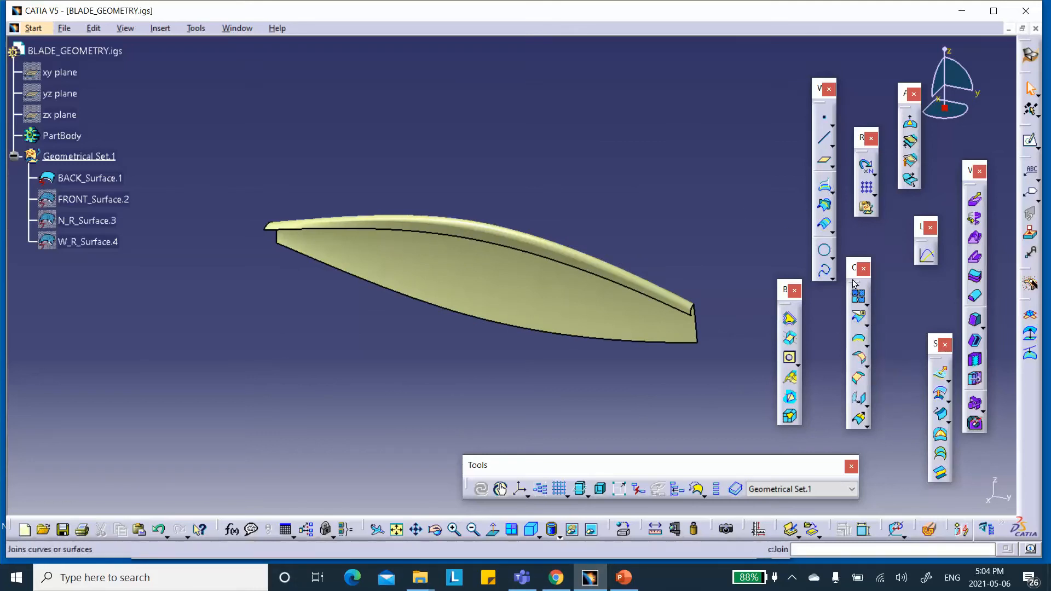
left_click_drag(855, 274, 591, 86)
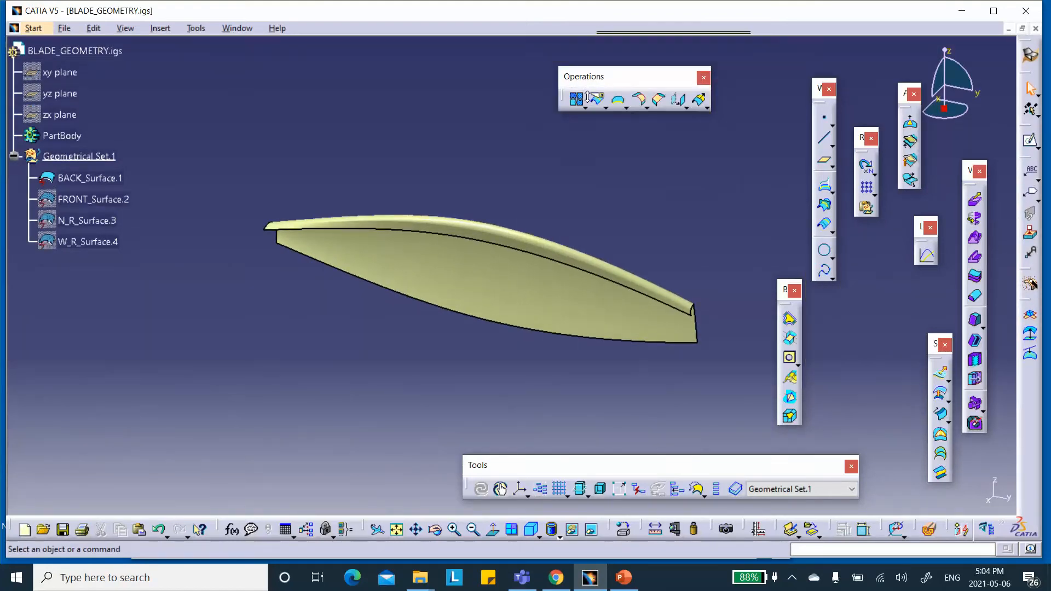
Create a Boundary curve around all edges of BACK_Surface.1 without limits
left_click(619, 102)
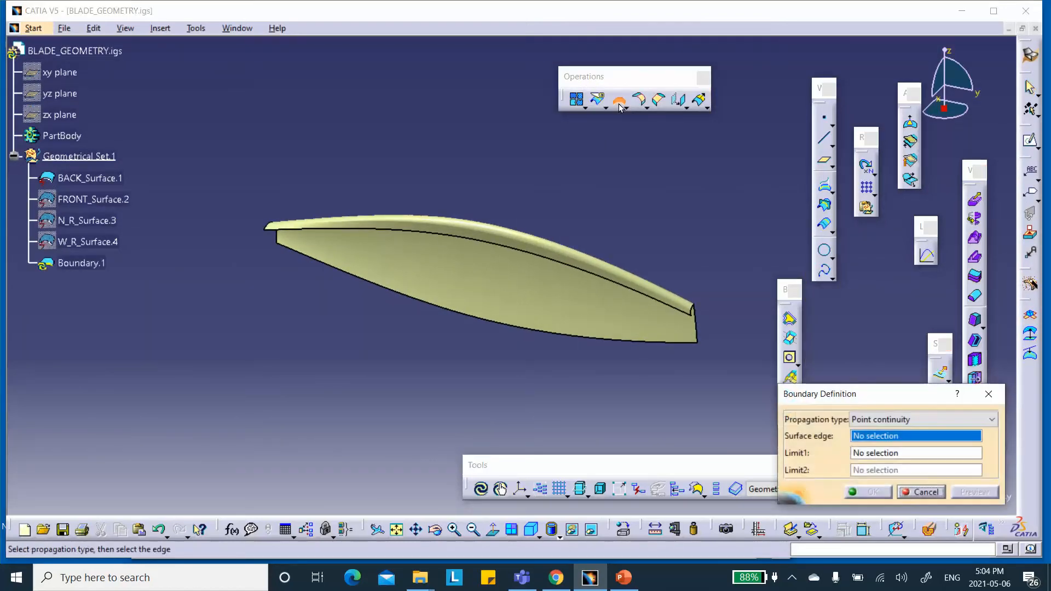
left_click(570, 286)
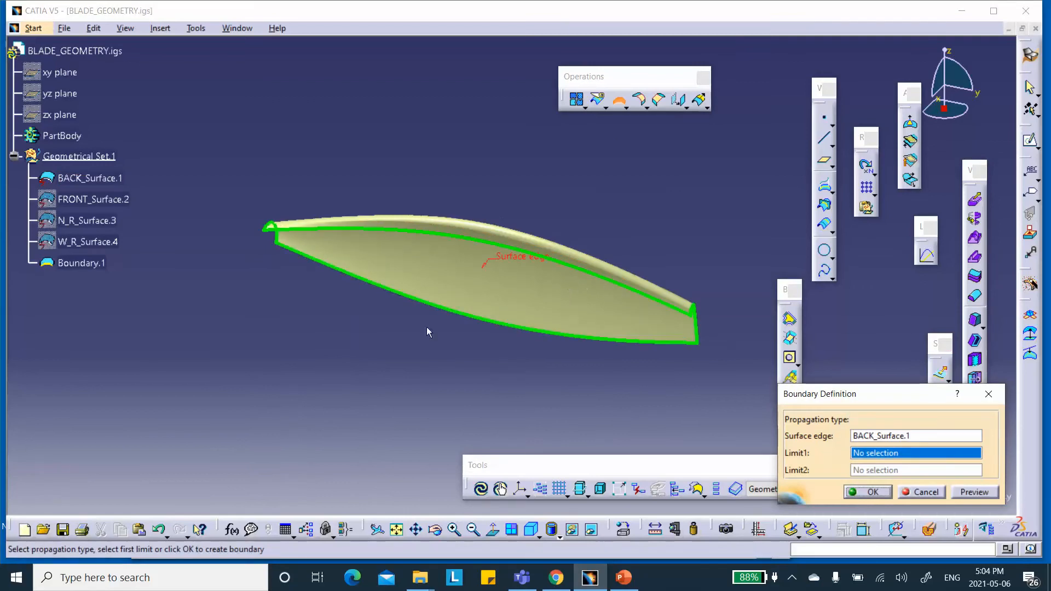
left_click(872, 492)
Rename the back surface's boundary as BACK_Boundary.1 in its feature properties
left_click(81, 264)
right_click(82, 264)
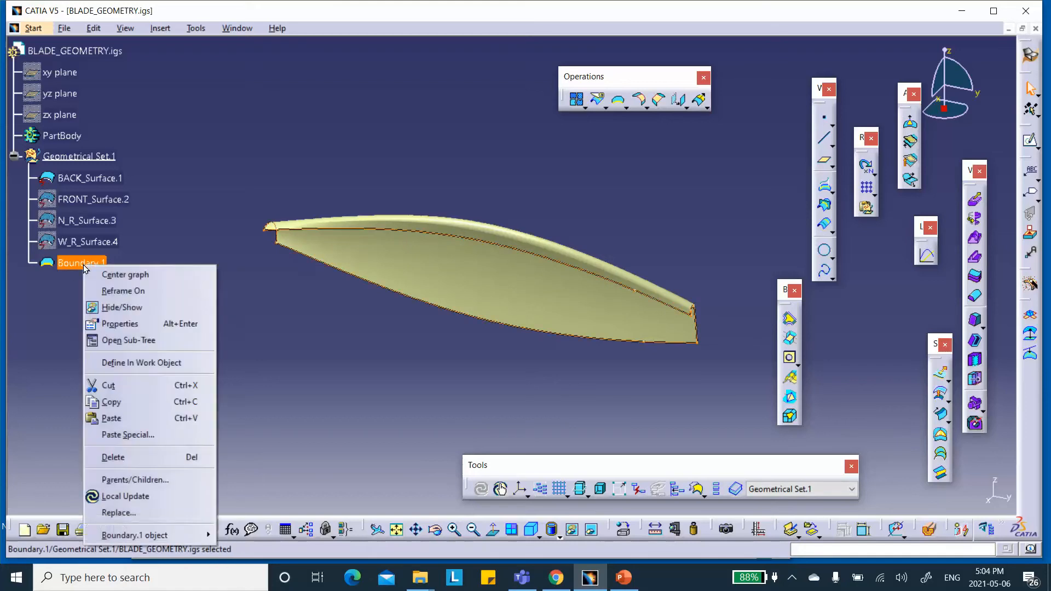
left_click(111, 324)
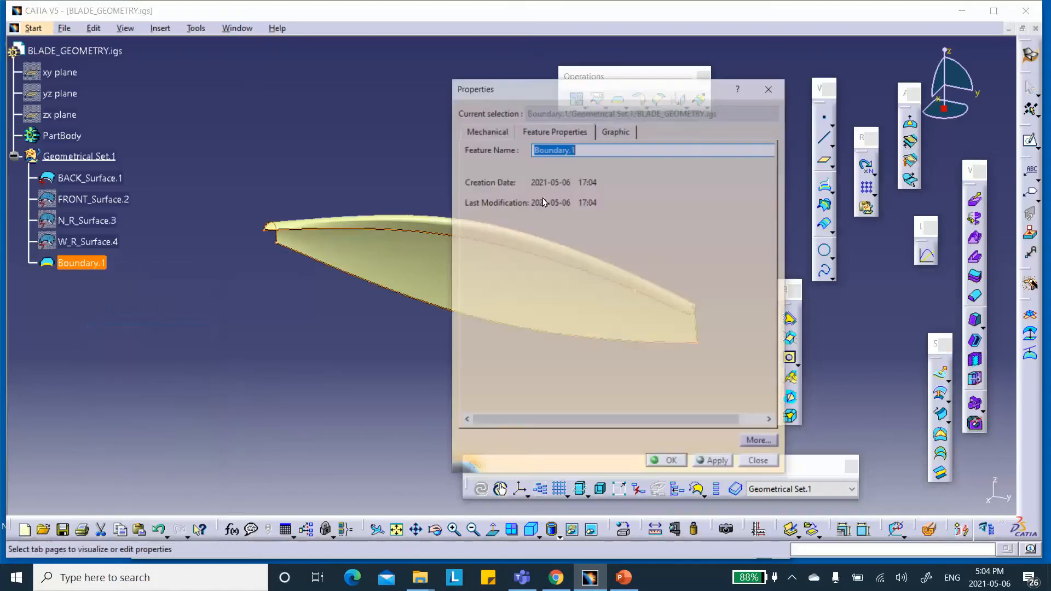
key("Home")
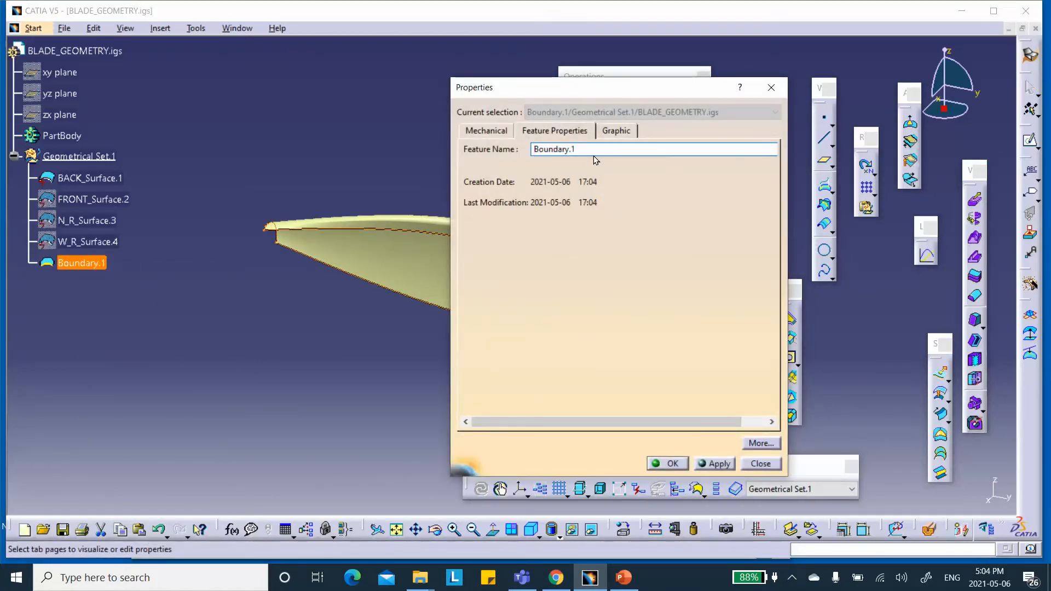
type("BACK_")
left_click(668, 463)
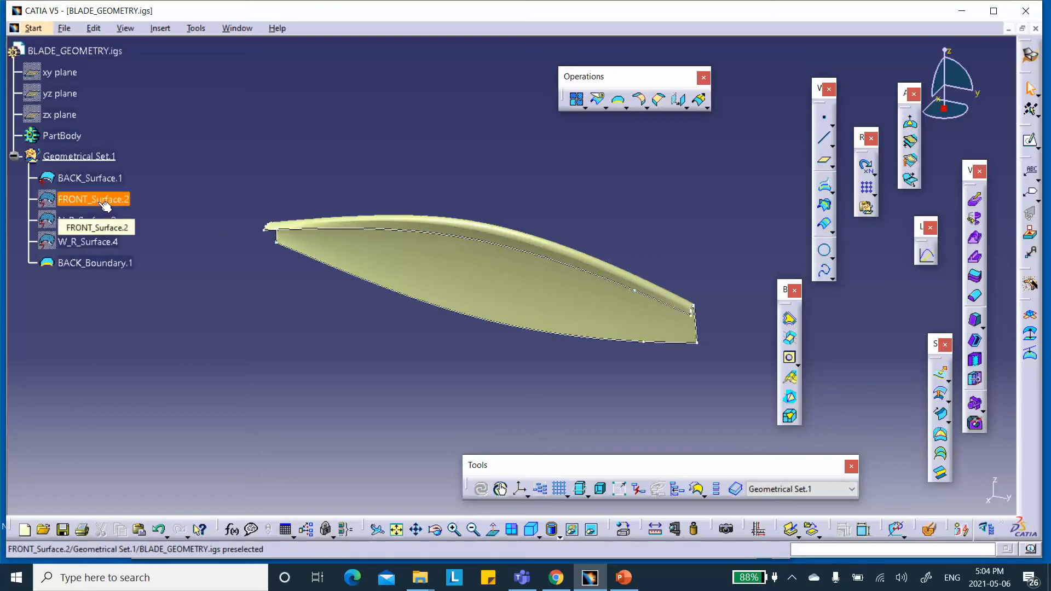
Hide BACK_Surface.1 and show FRONT_Surface.2
right_click(107, 178)
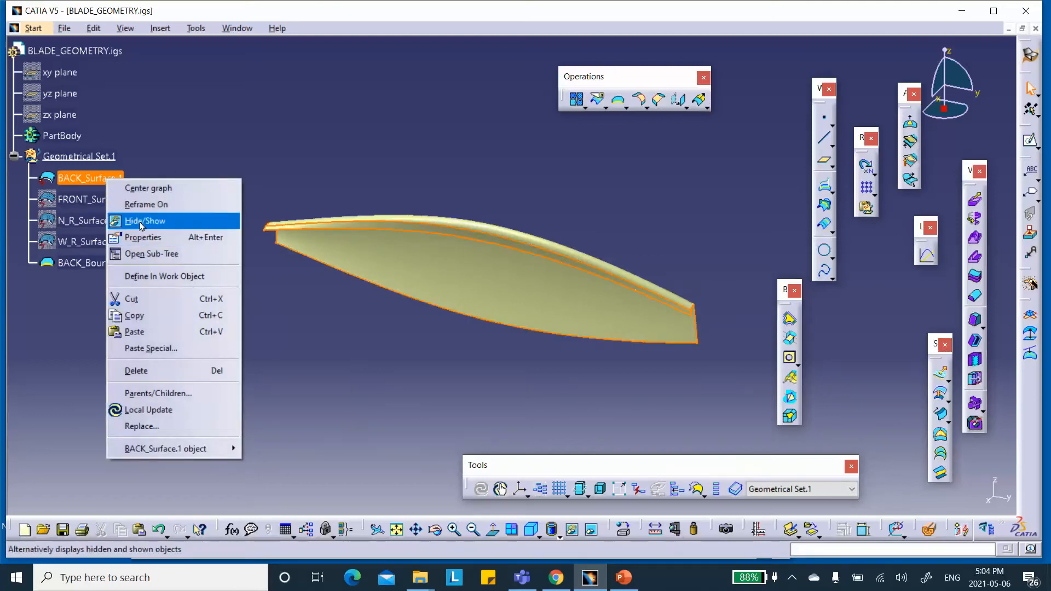
left_click(141, 221)
right_click(100, 199)
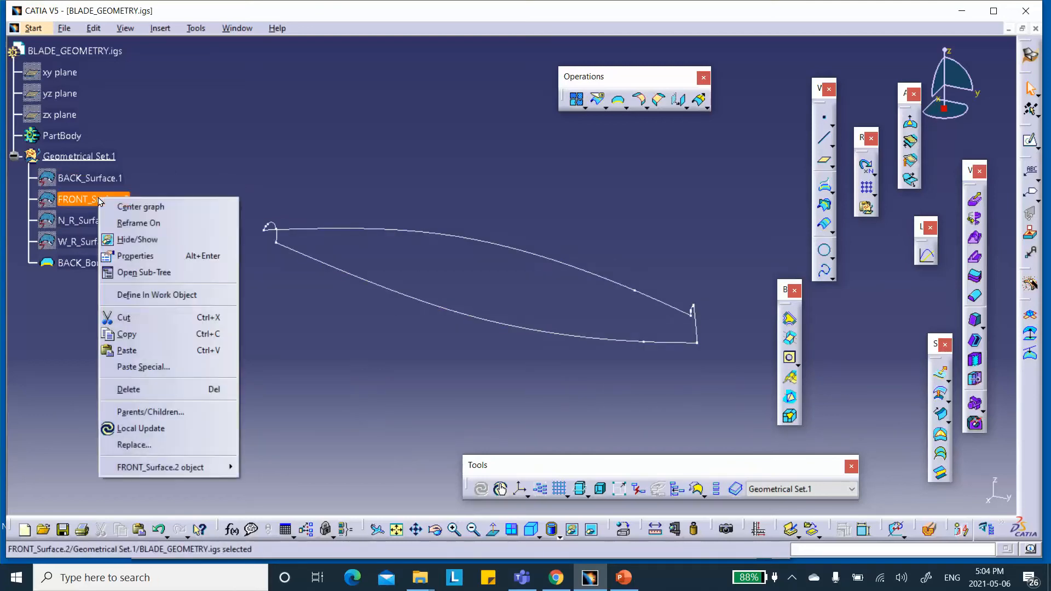
left_click(126, 242)
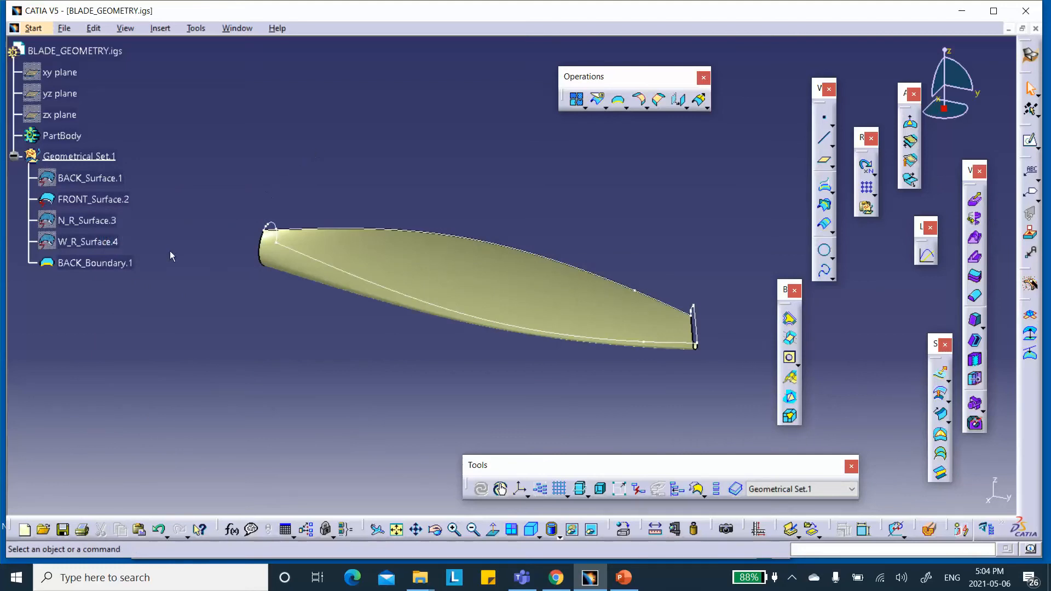
Create a Boundary curve around all edges of FRONT_Surface.2 without limits
left_click(619, 100)
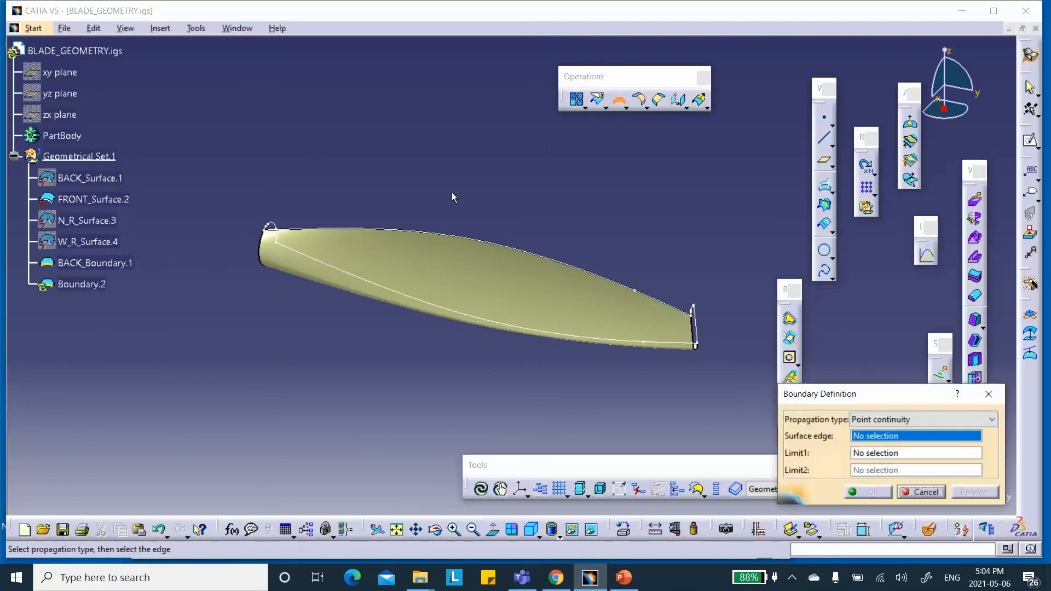
left_click(467, 254)
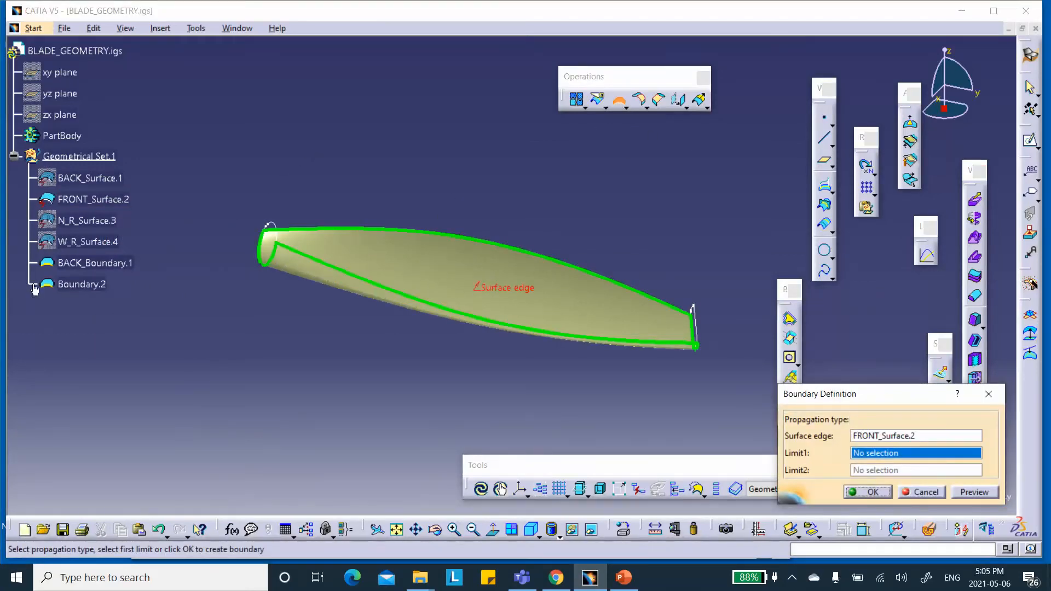
left_click(867, 492)
Rename the front surface's boundary as FRONT_Boundary.2 and hide FRONT_Surface.2
right_click(82, 284)
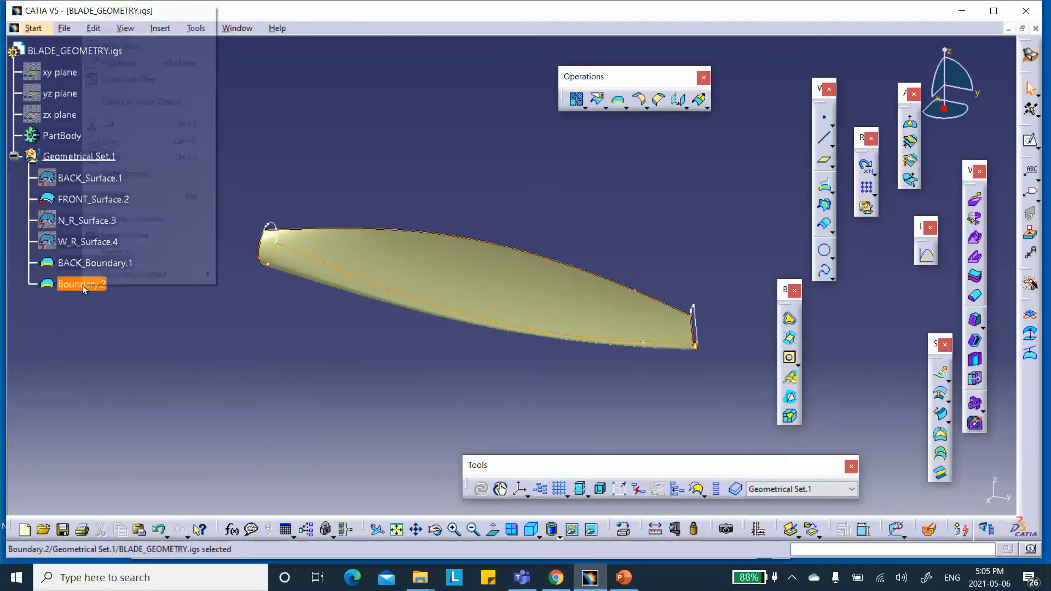
left_click(120, 63)
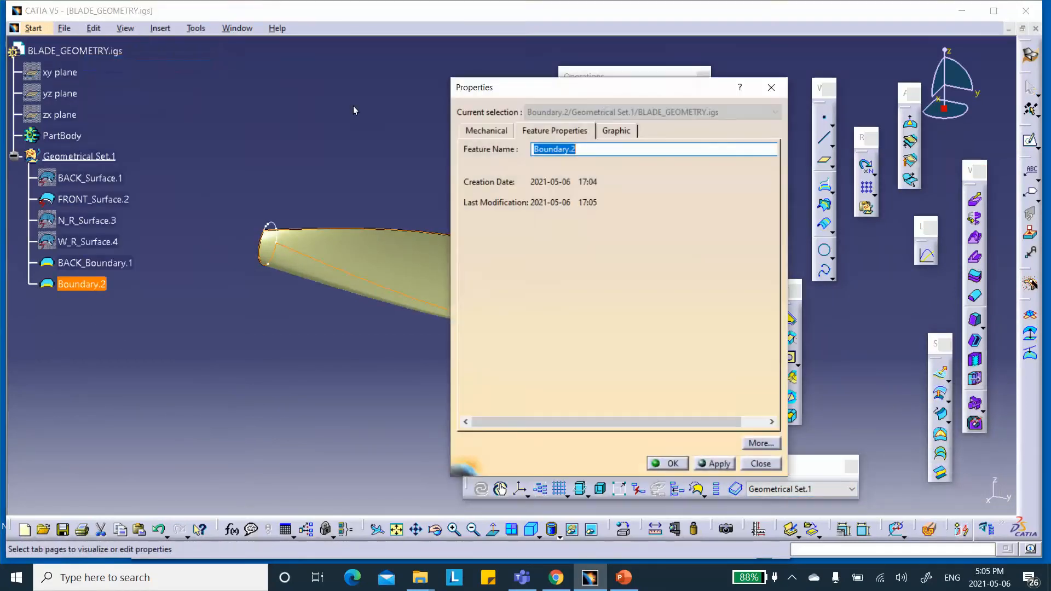
left_click(534, 149)
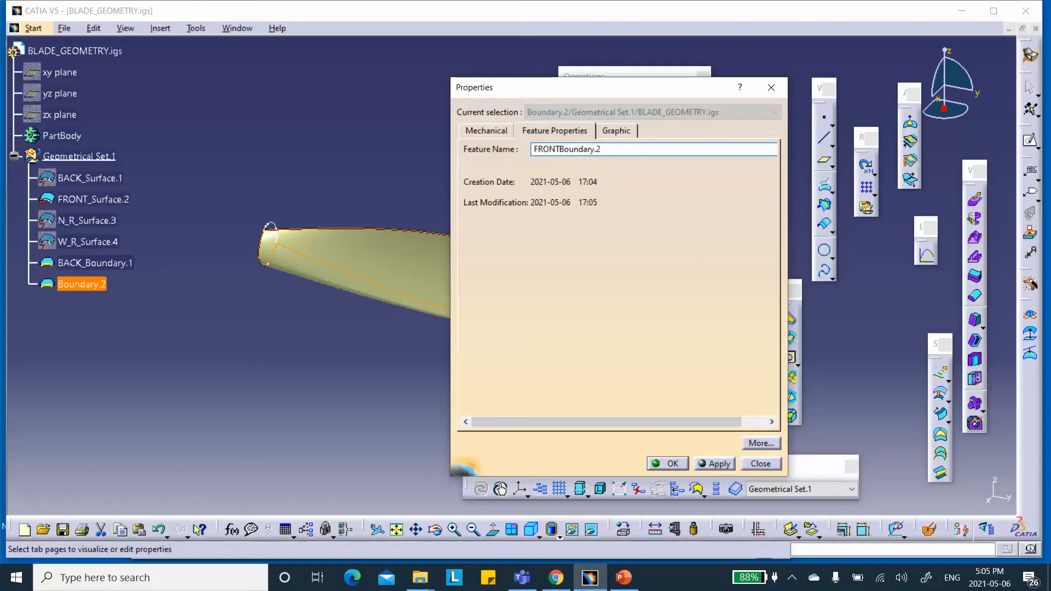
left_click(667, 463)
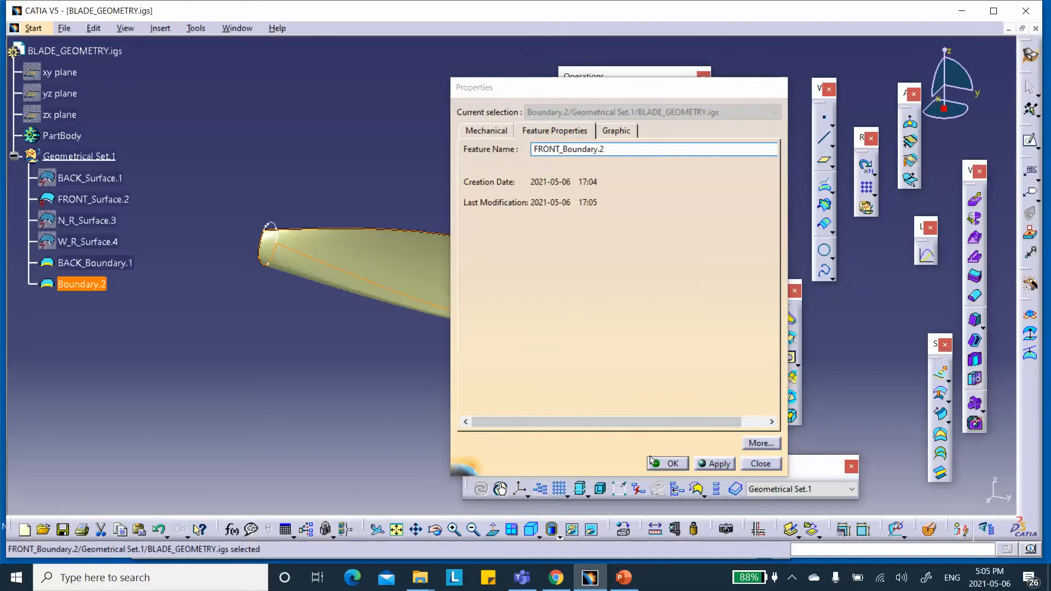
right_click(111, 199)
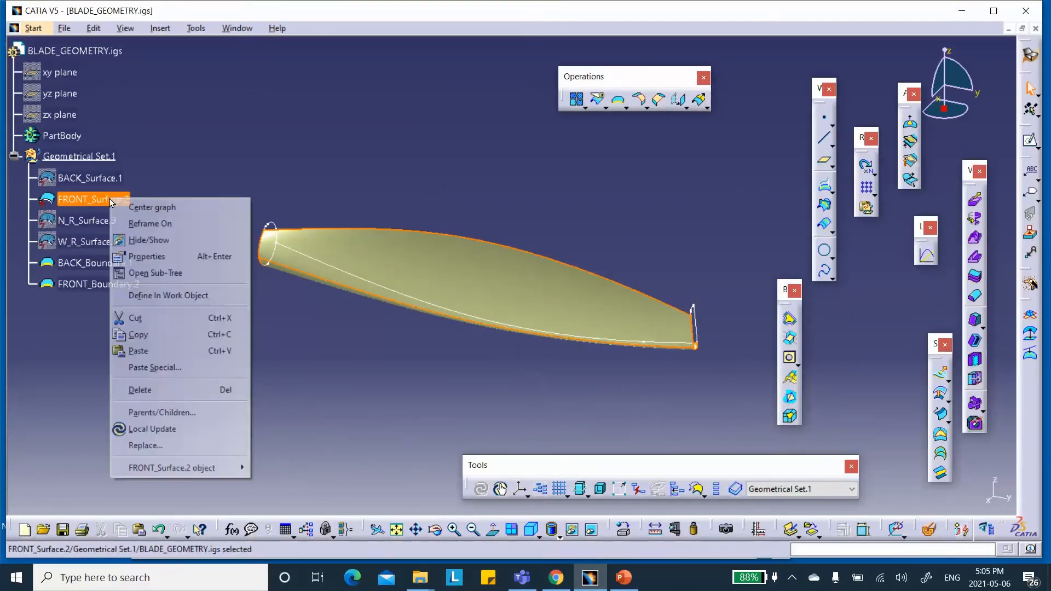
left_click(149, 240)
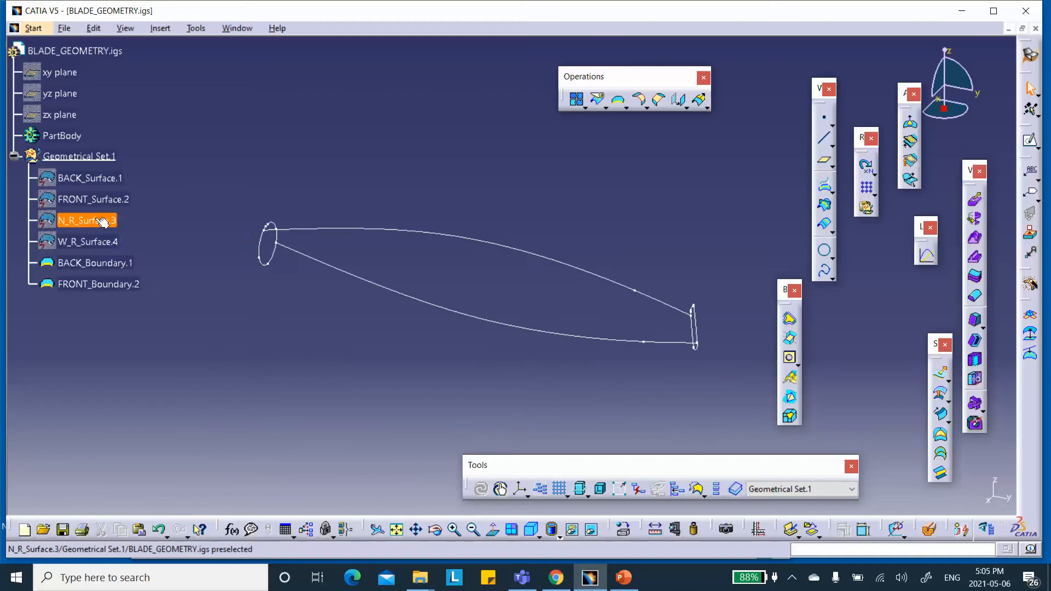
Show N_R_Surface.3 and create a Boundary curve around all its edges without limits, keeping all the sub-elements
right_click(97, 220)
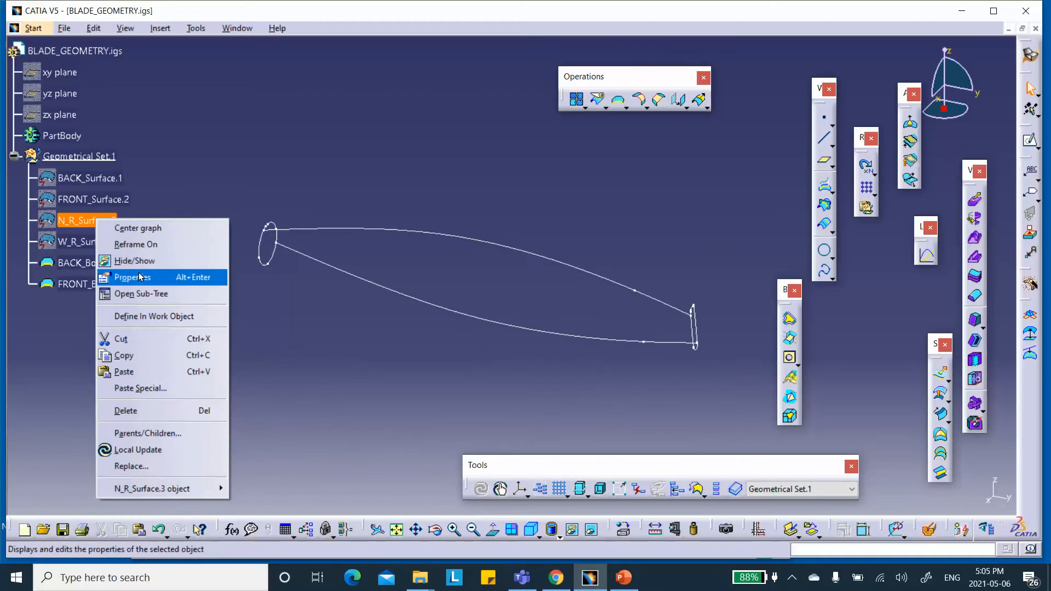
left_click(142, 260)
middle_click_drag(282, 321, 760, 190)
mouse_move(502, 239)
middle_mouse_down()
mouse_move(556, 286)
mouse_move(504, 259)
middle_mouse_up()
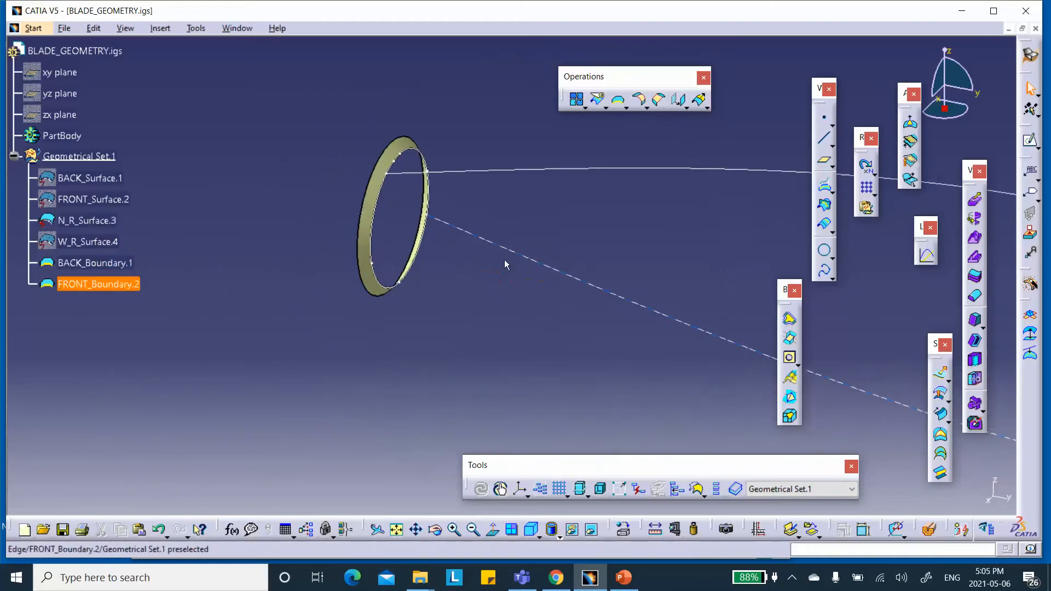
left_click(620, 103)
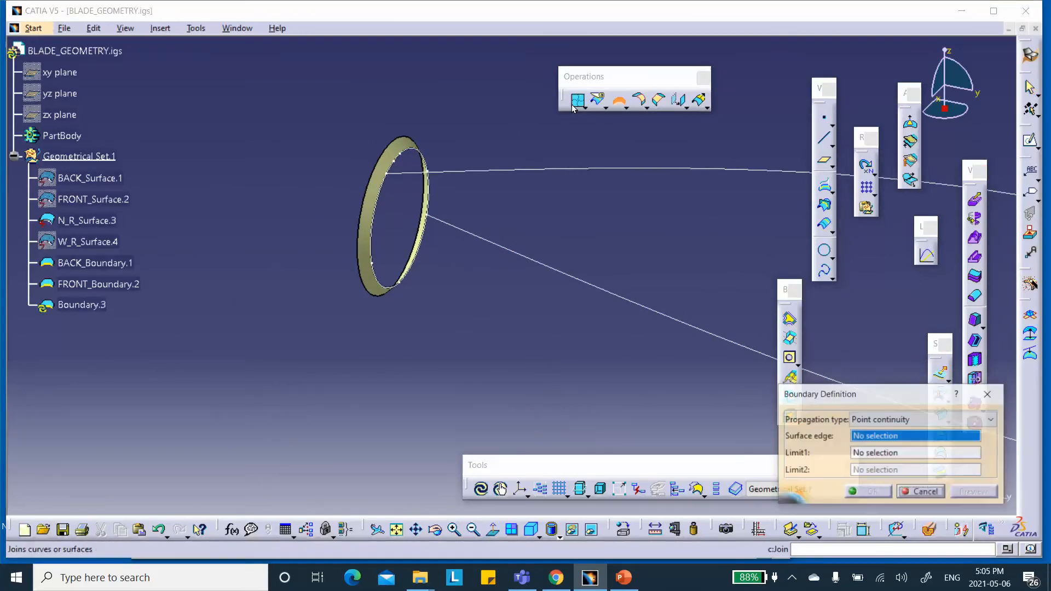
left_click(405, 152)
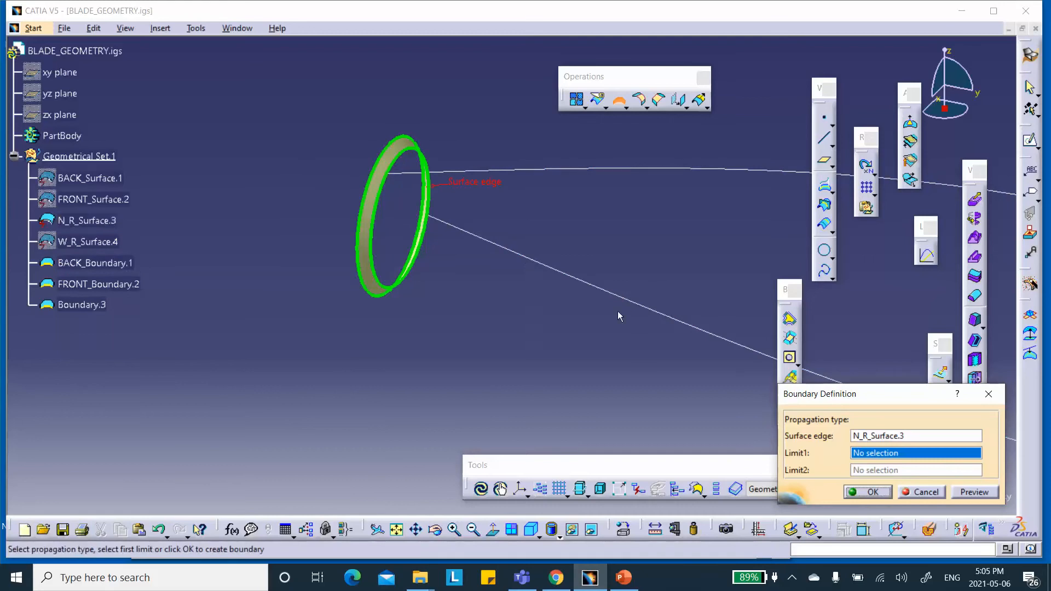
left_click(867, 492)
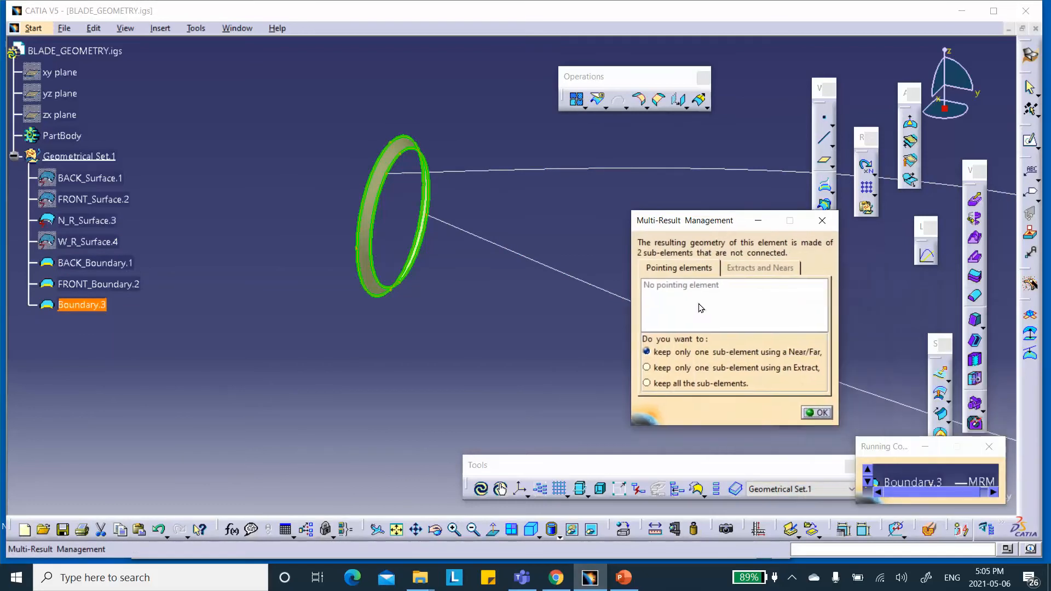
left_click(647, 384)
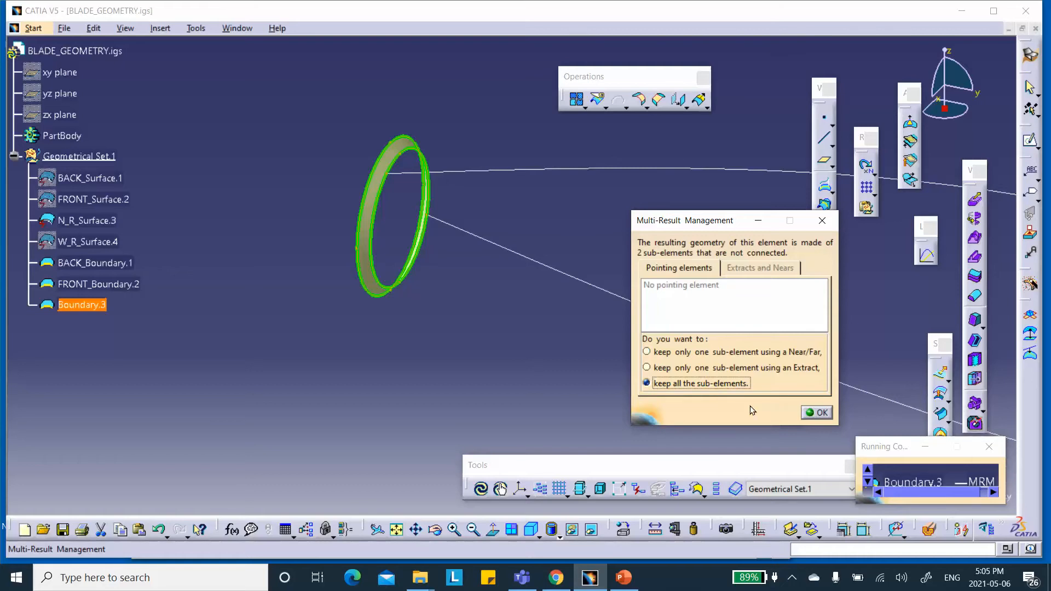
left_click(816, 412)
Rename the boundary of the N_R surface as N_R_Boundary.3 in its feature properties
right_click(92, 310)
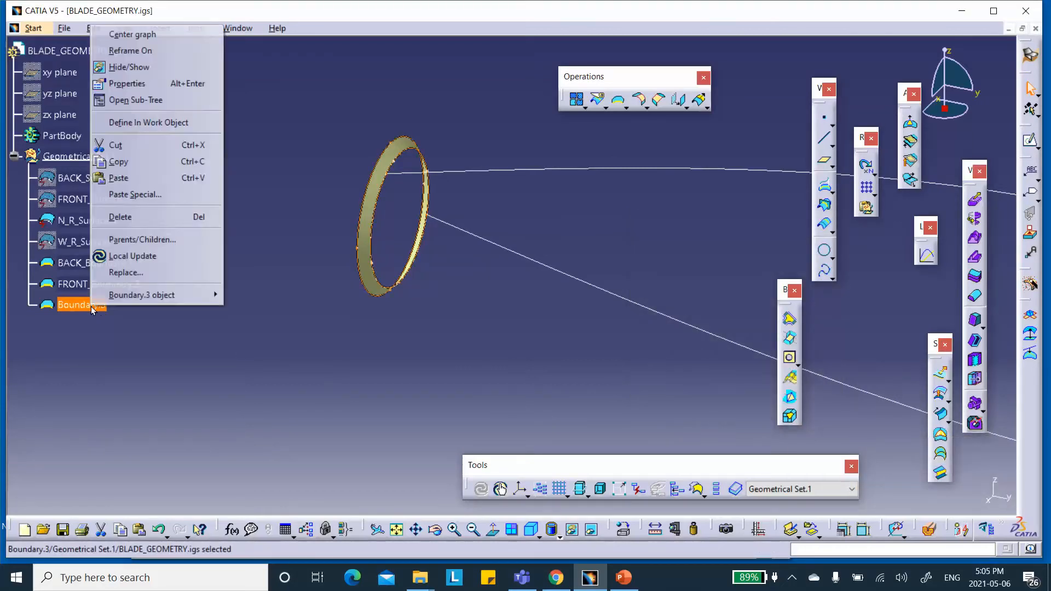
left_click(133, 84)
left_click(533, 147)
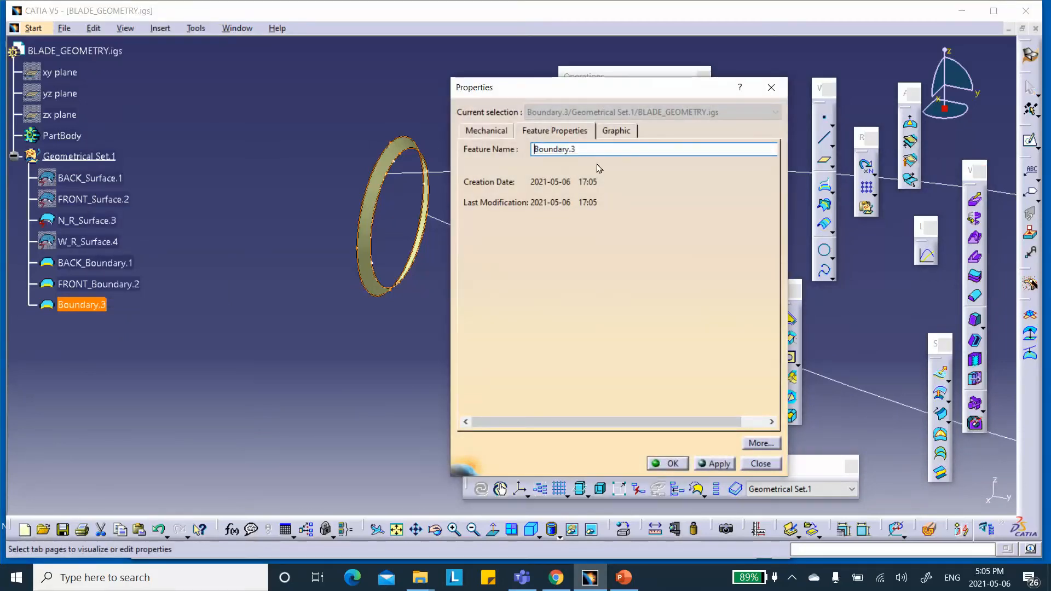
type("N_R_")
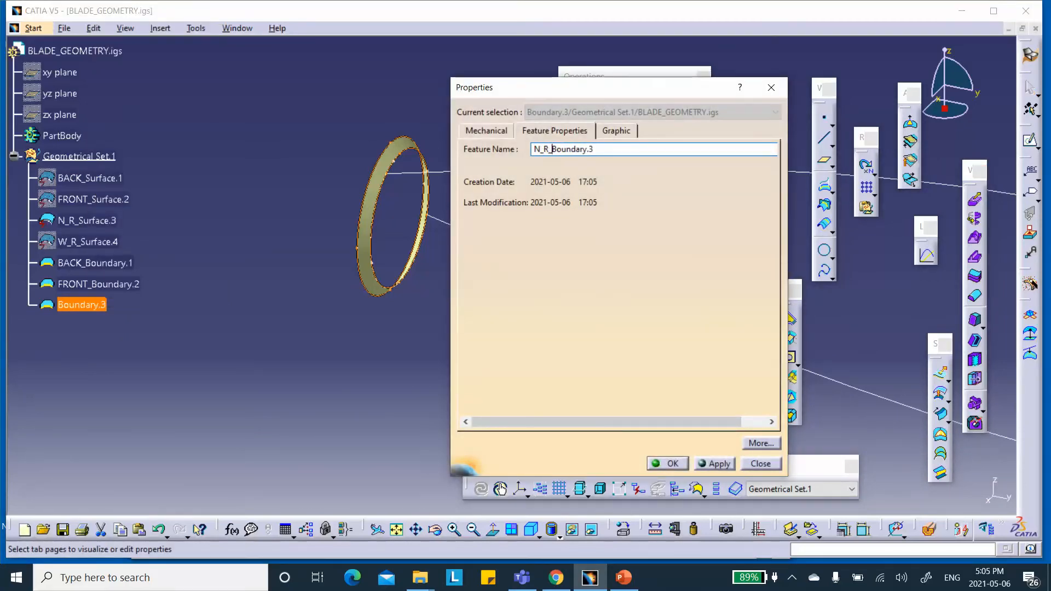
left_click(672, 464)
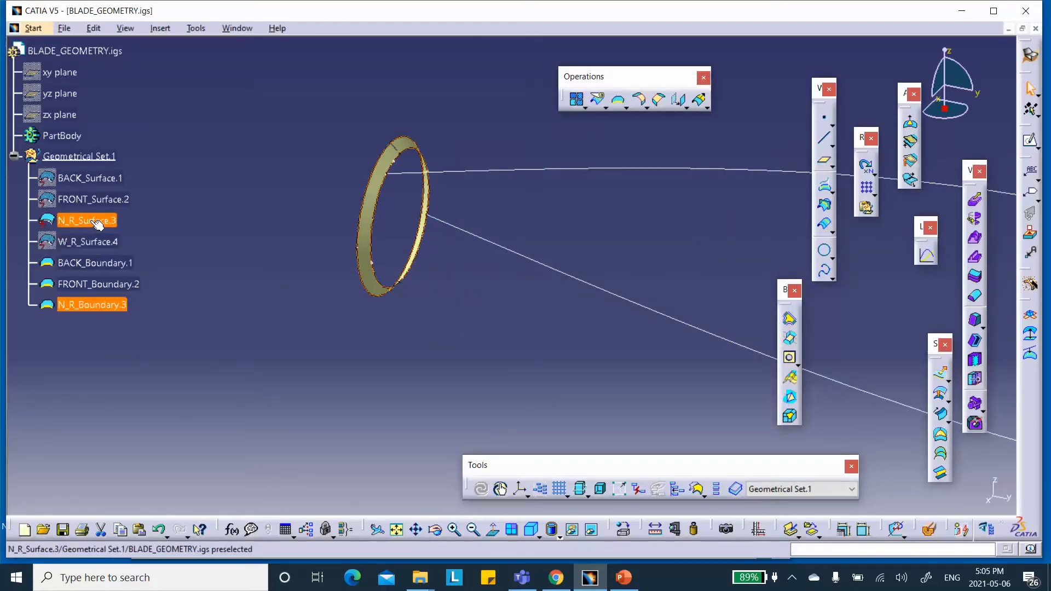
Hide N_R_Surface.3 and show W_R_Surface.4
right_click(94, 221)
left_click(118, 261)
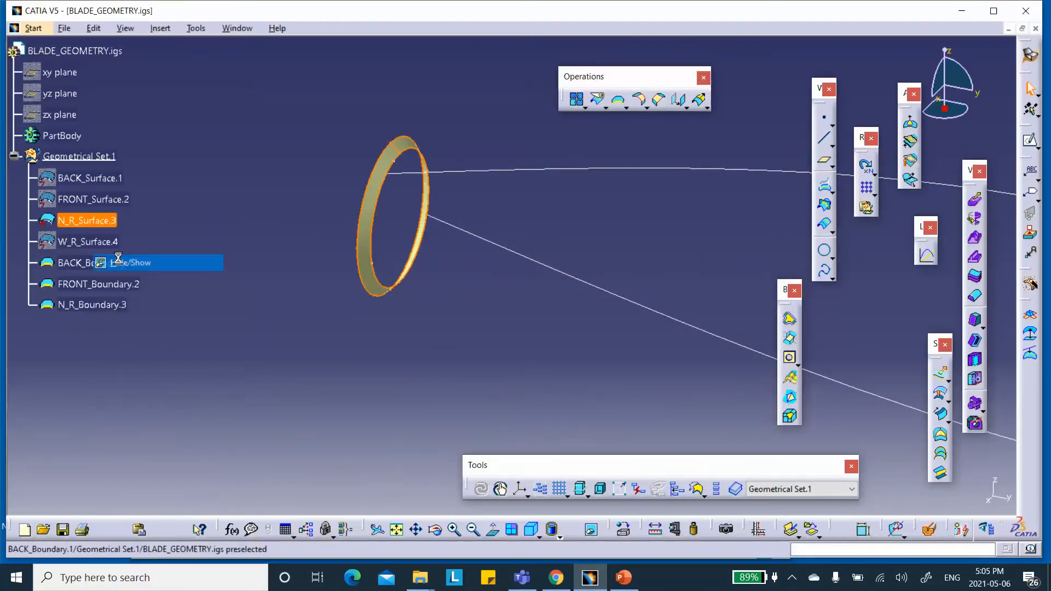
right_click(95, 242)
left_click(128, 287)
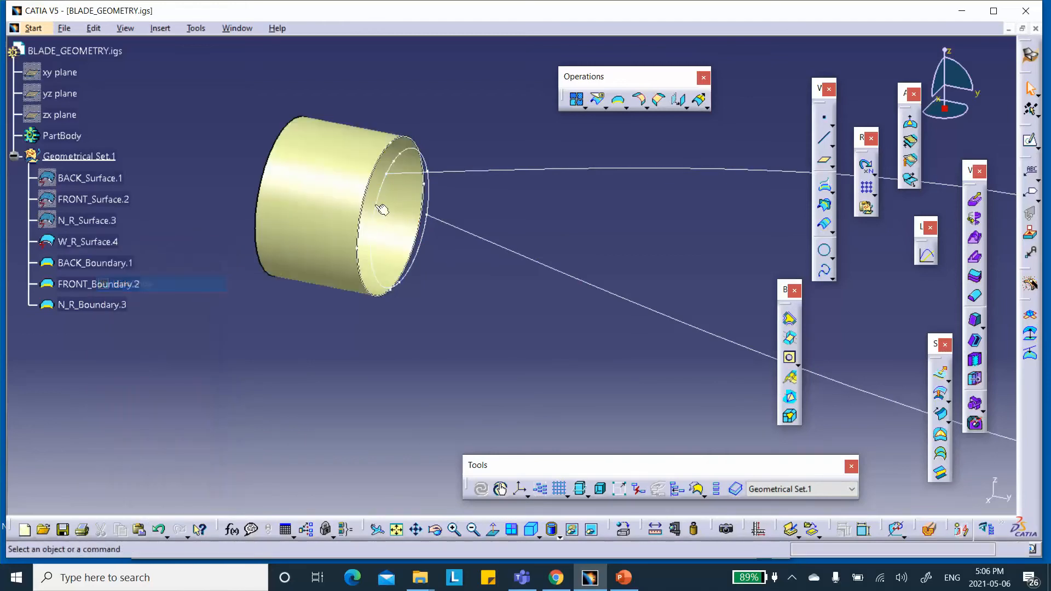
Create a Boundary curve on both circular ends of W_R_Surface.4 without limits, keeping all the sub-elements
left_click(619, 99)
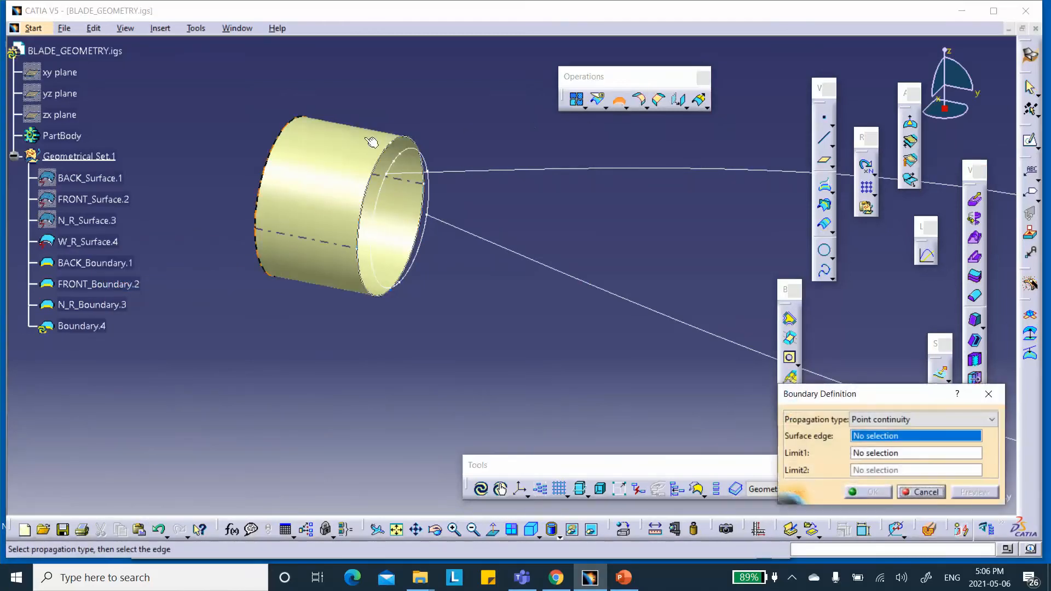
left_click(340, 120)
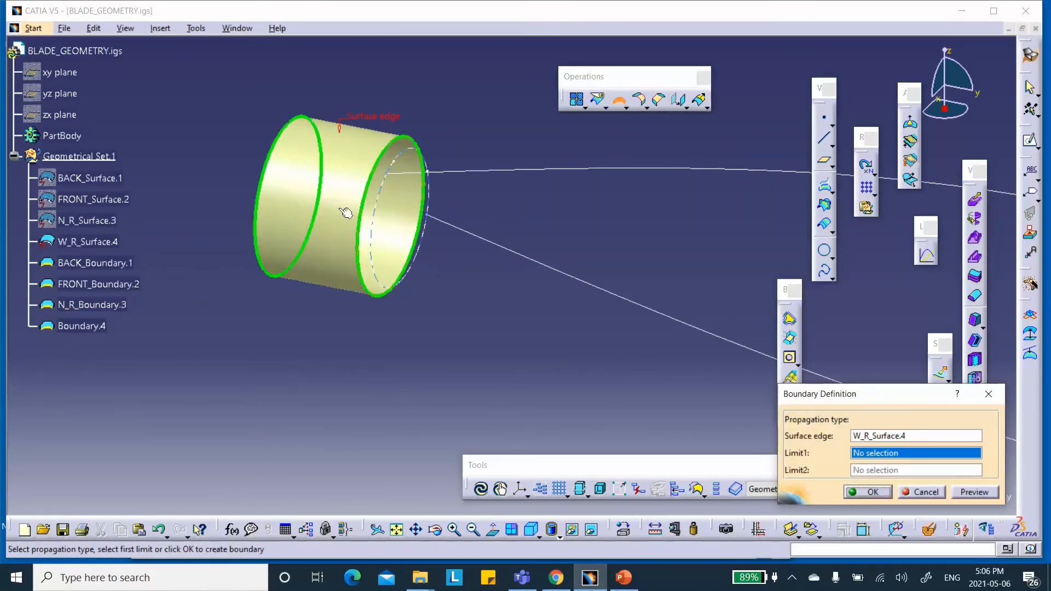
left_click(870, 492)
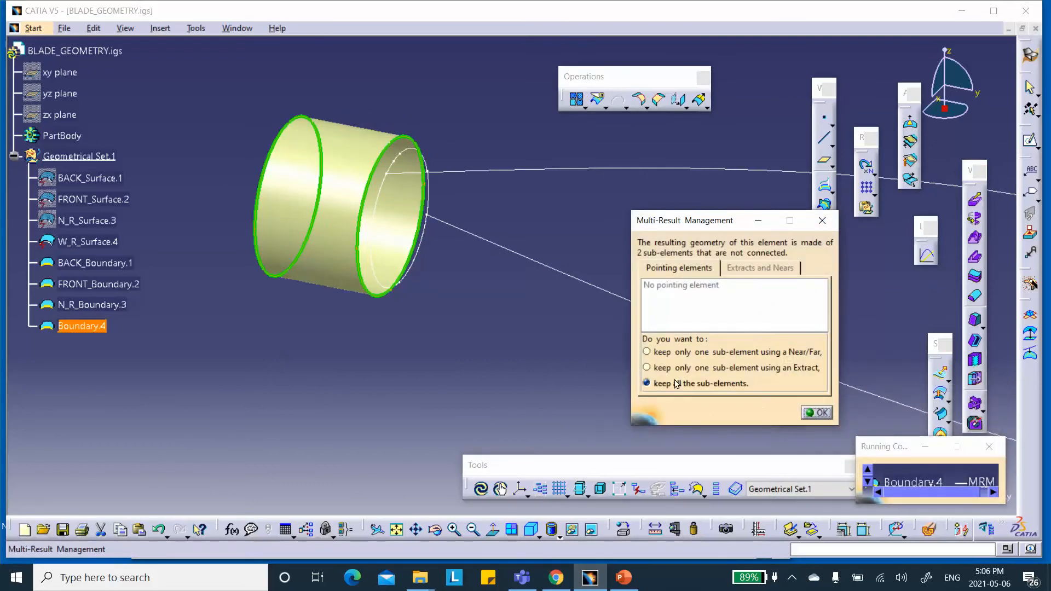
left_click(817, 413)
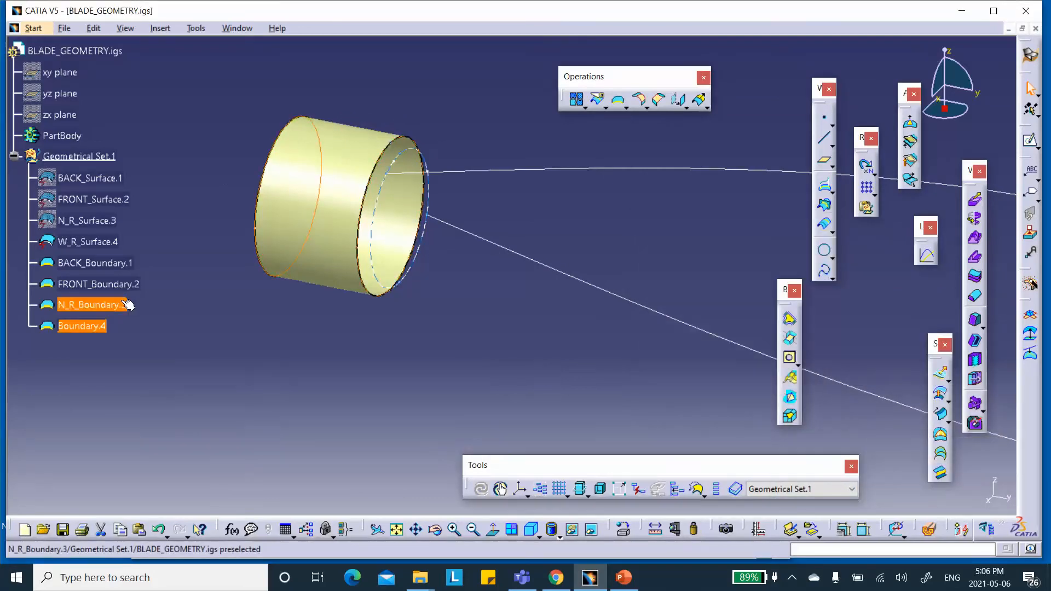
Rename the boundary of the W_R surface as W_R_Boundary.4 in its feature properties
right_click(98, 329)
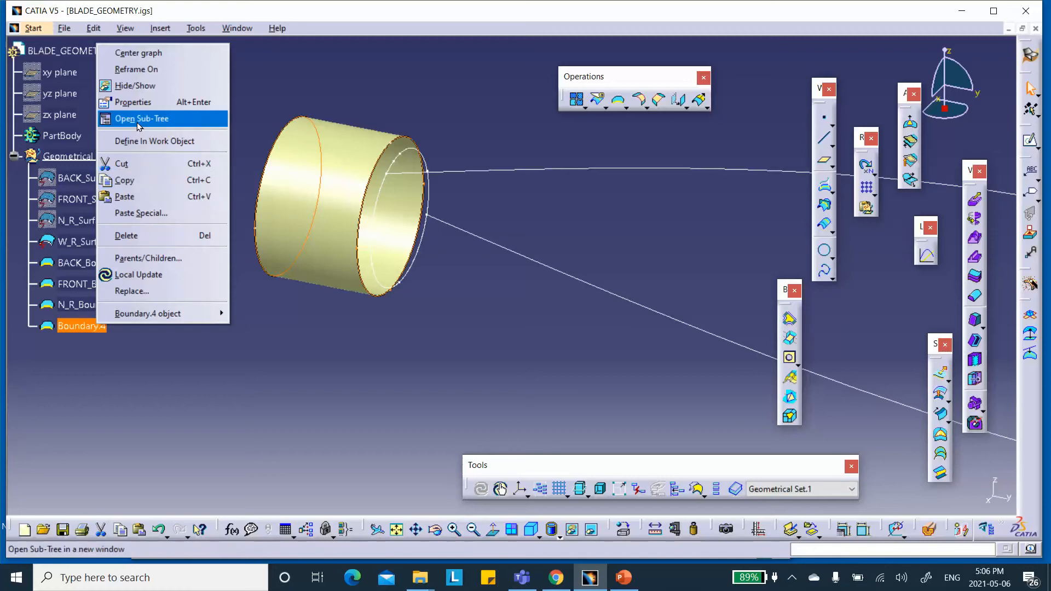
left_click(133, 102)
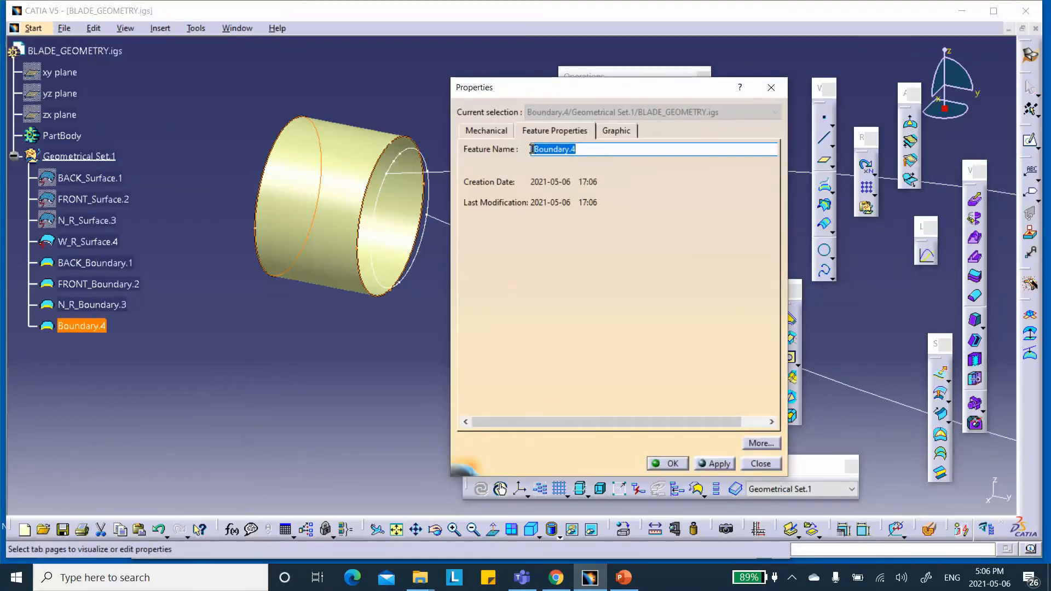
left_click(539, 151)
type("W_R_")
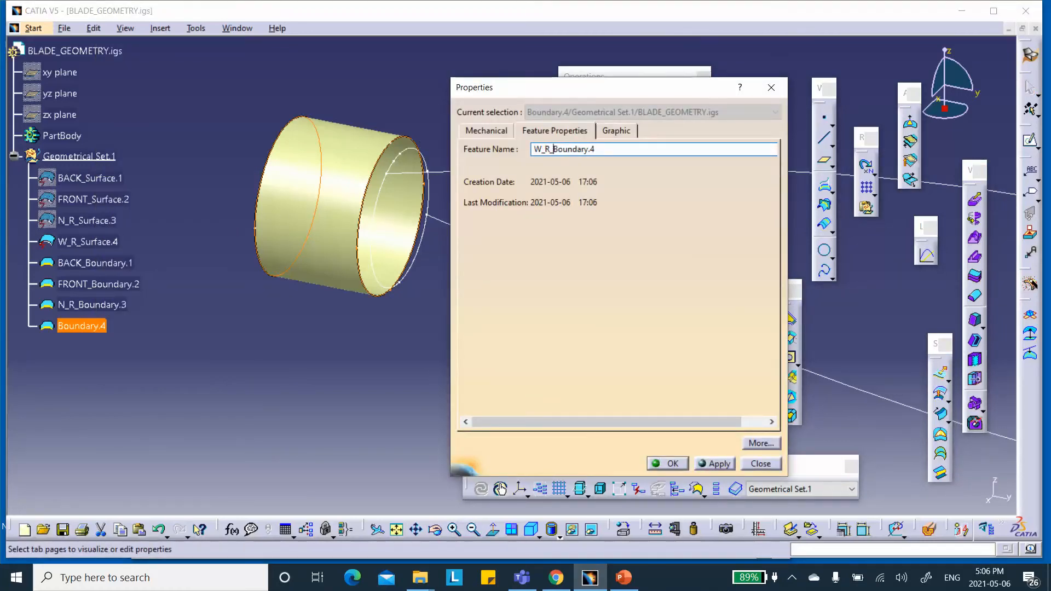
left_click(668, 464)
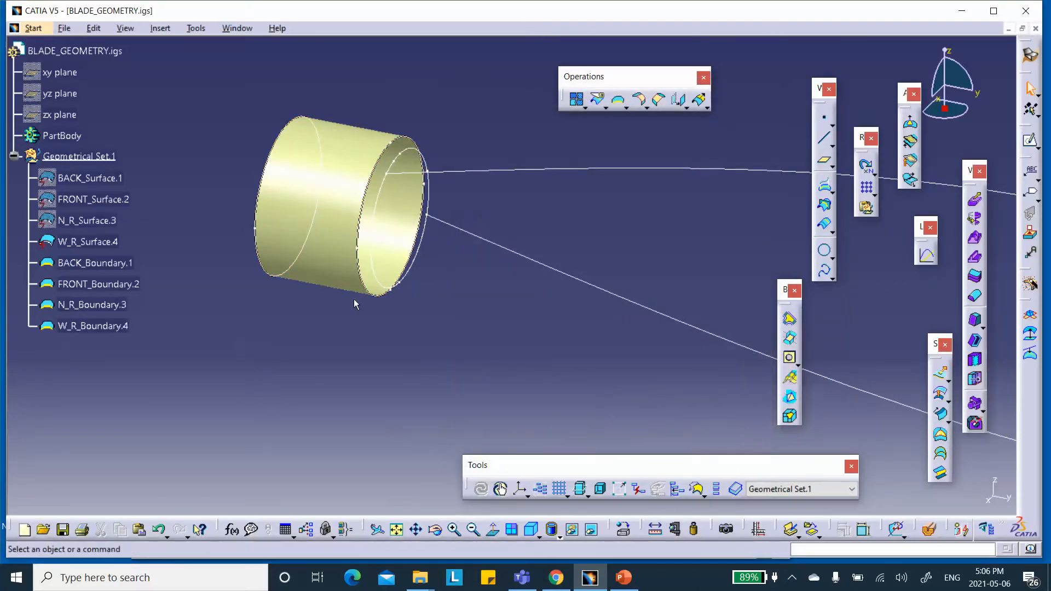
Hide W_R_Surface.4 and the BACK, FRONT, N_R and W_R boundary curves
right_click(117, 243)
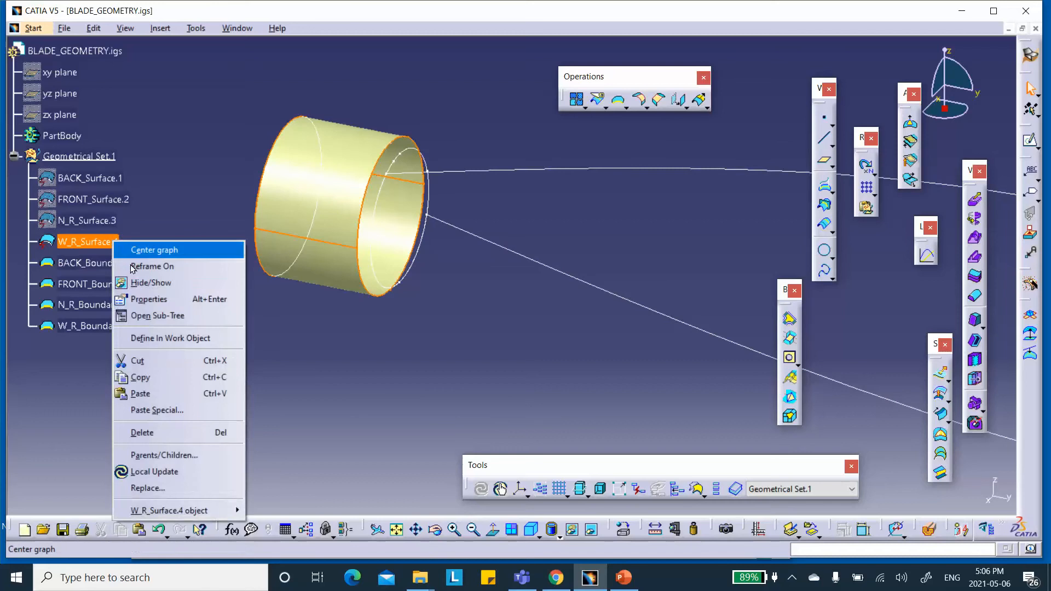
left_click(137, 281)
right_click(103, 270)
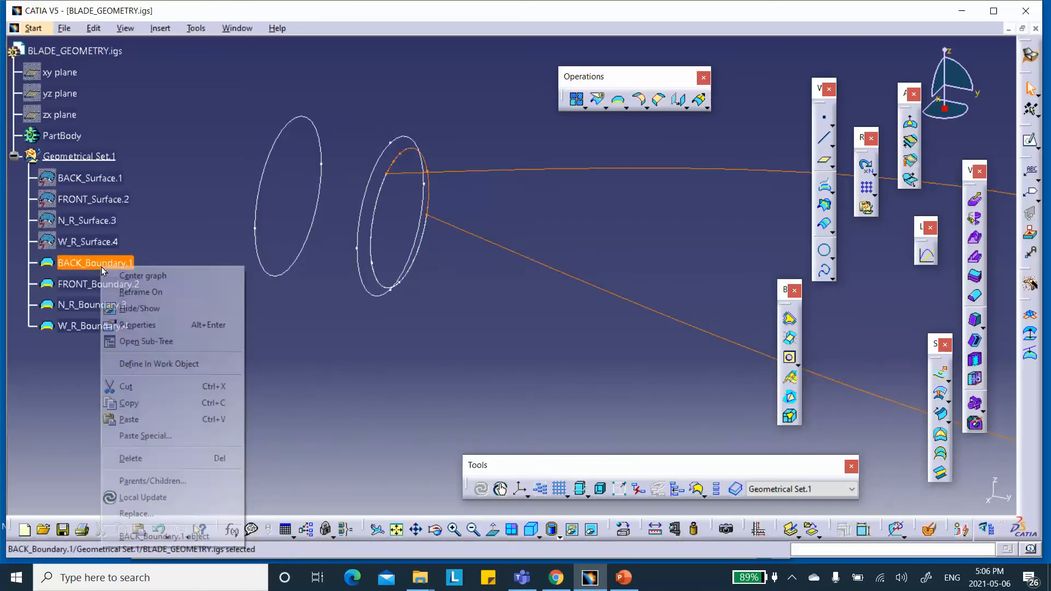
left_click(140, 308)
right_click(122, 286)
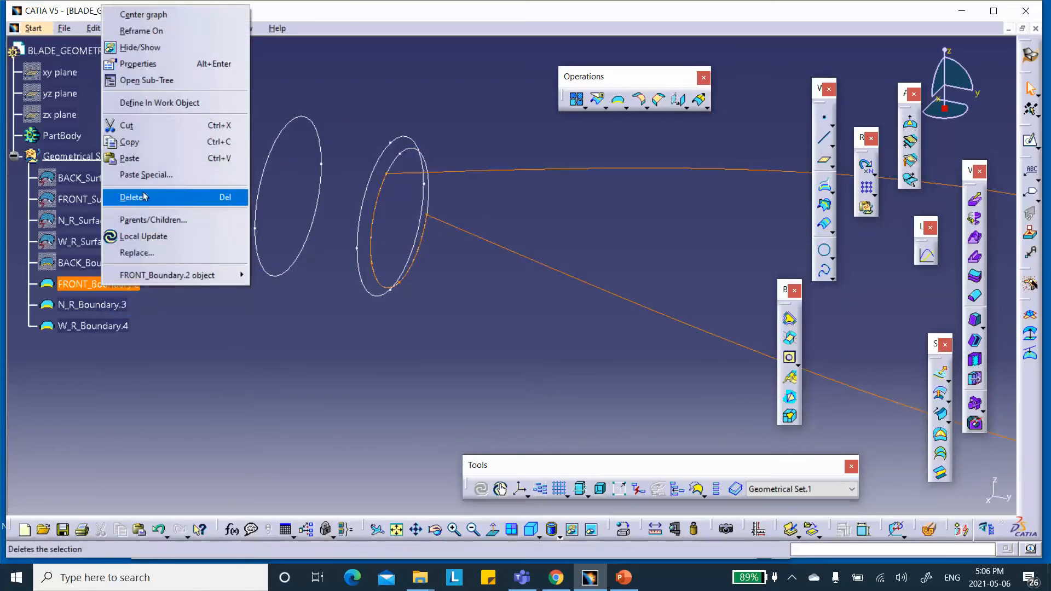
left_click(158, 48)
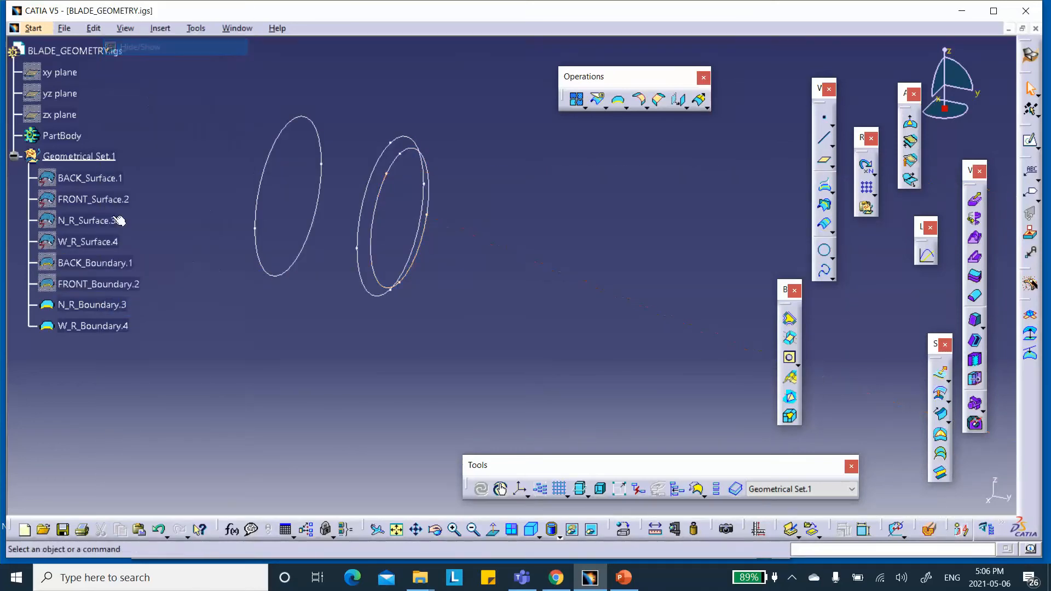
right_click(111, 305)
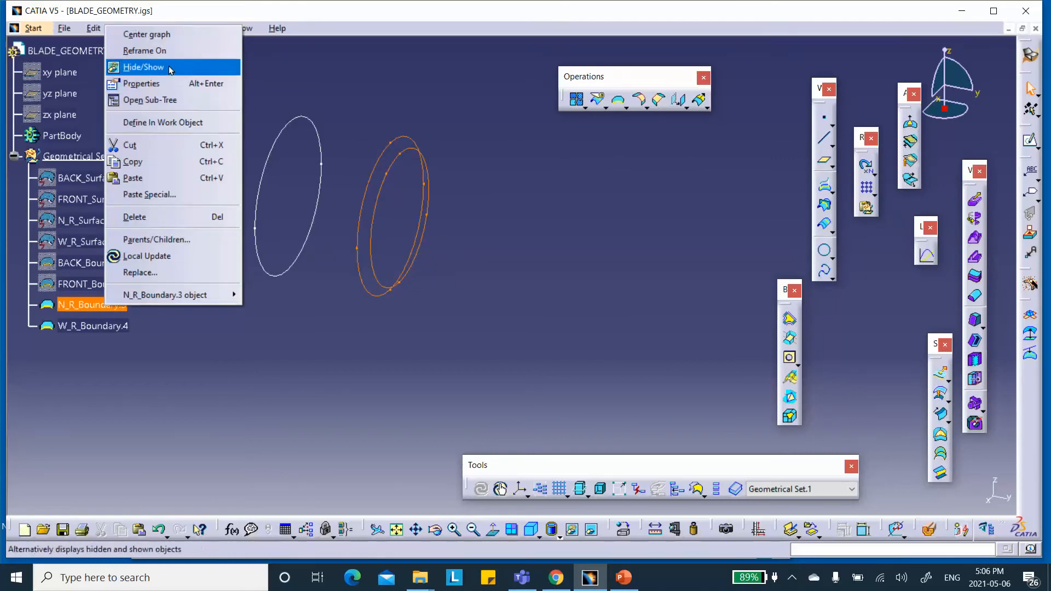
left_click(142, 67)
left_click(104, 328)
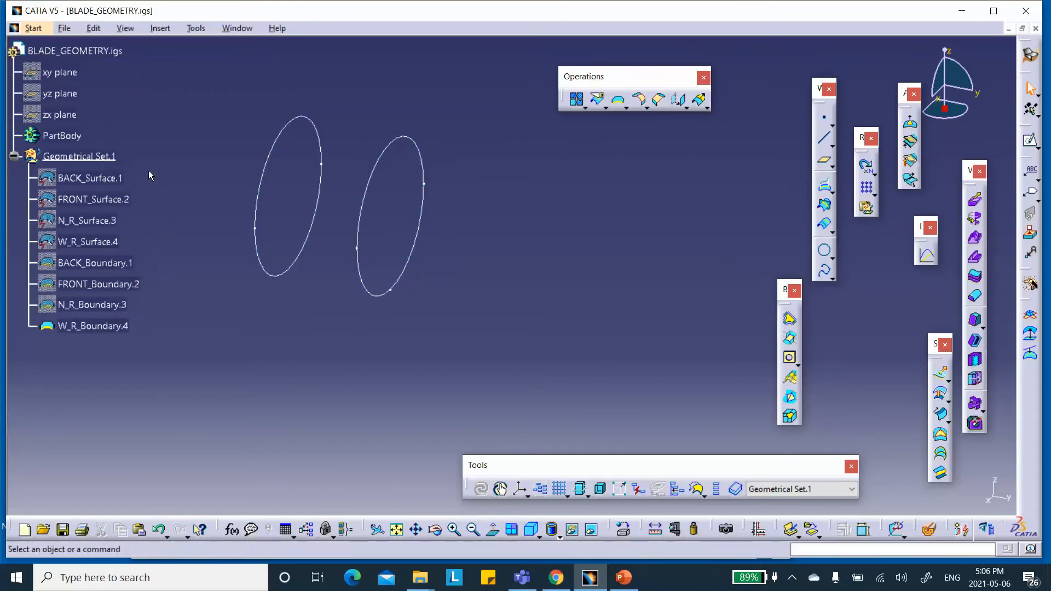
right_click(117, 325)
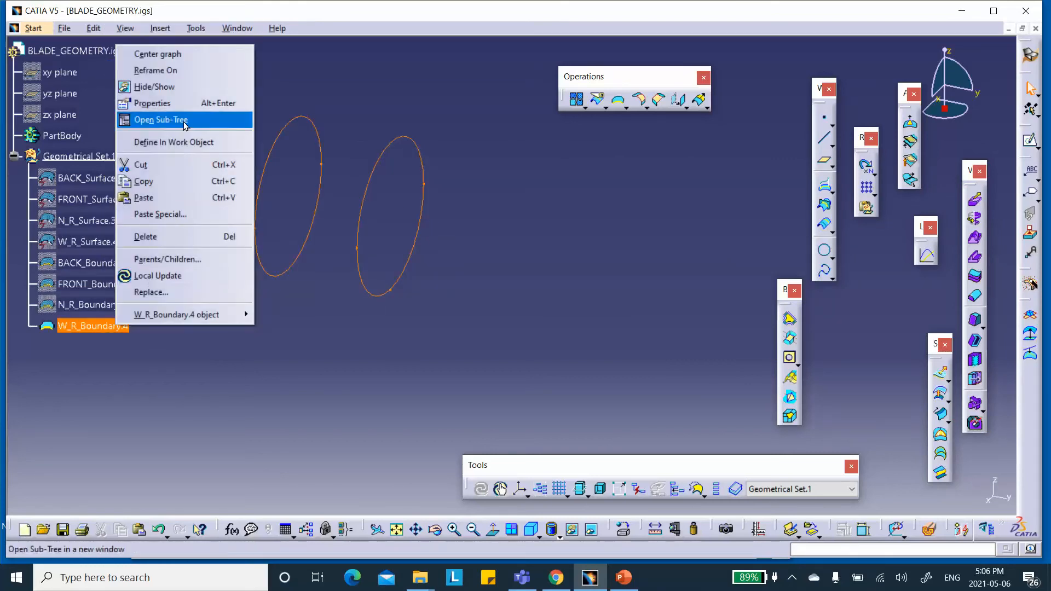
left_click(156, 87)
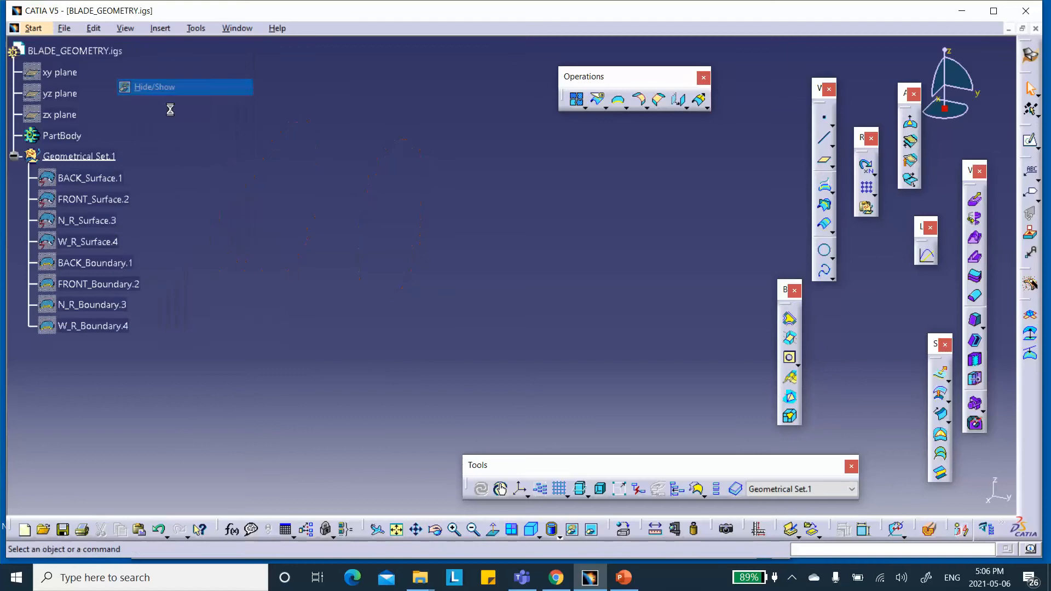
Show only BACK_Surface.1 from the geometrical set
right_click(109, 181)
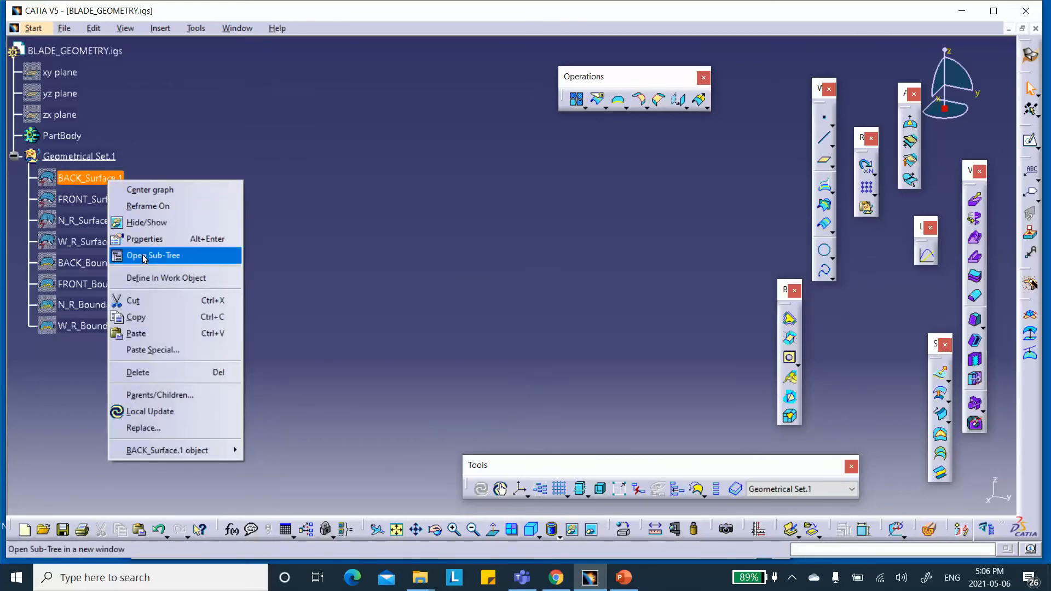
left_click(213, 155)
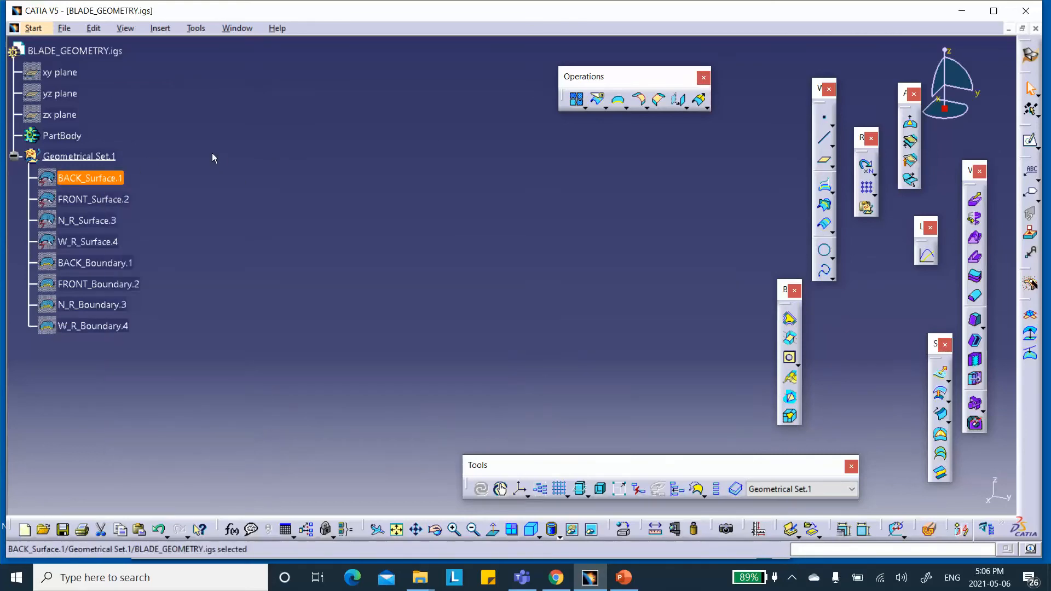
right_click(104, 177)
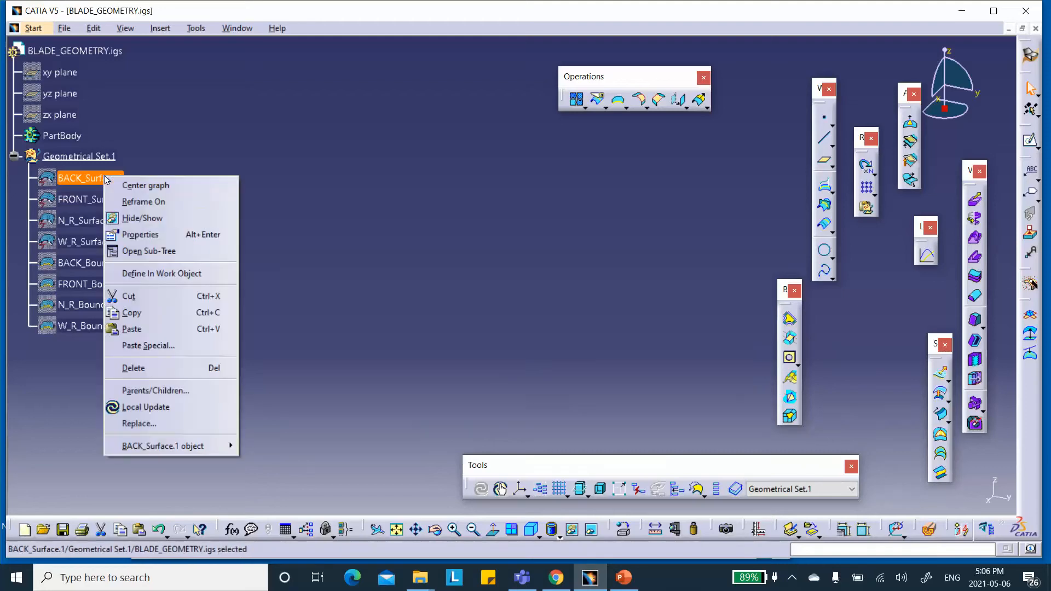
left_click(141, 217)
Switch the view's display mode to Shading with Edges to reveal the edges of the back surface
middle_click_drag(382, 241, 406, 404)
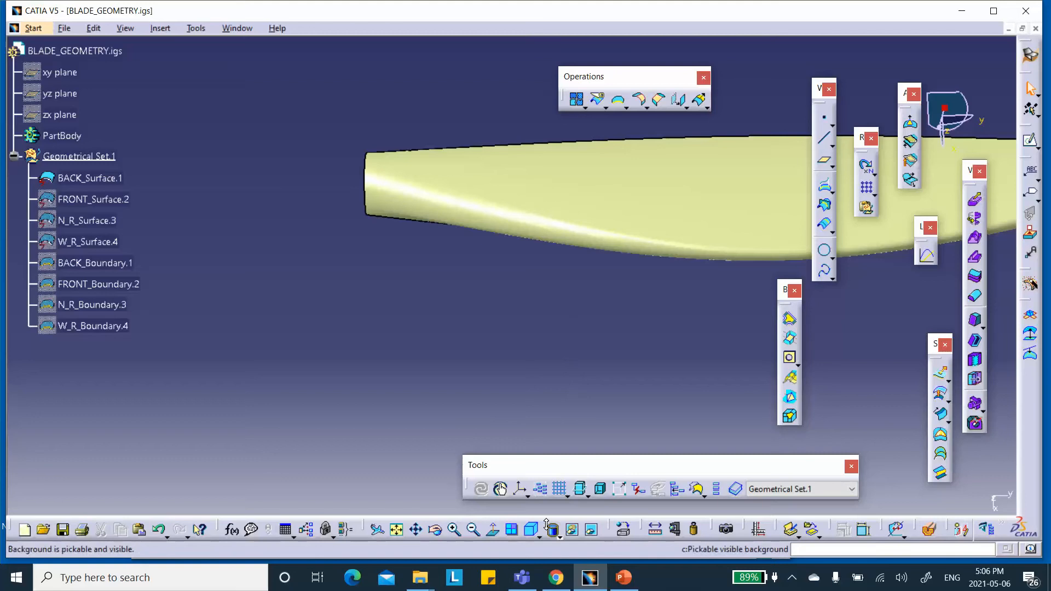
left_click(584, 492)
left_click(573, 478)
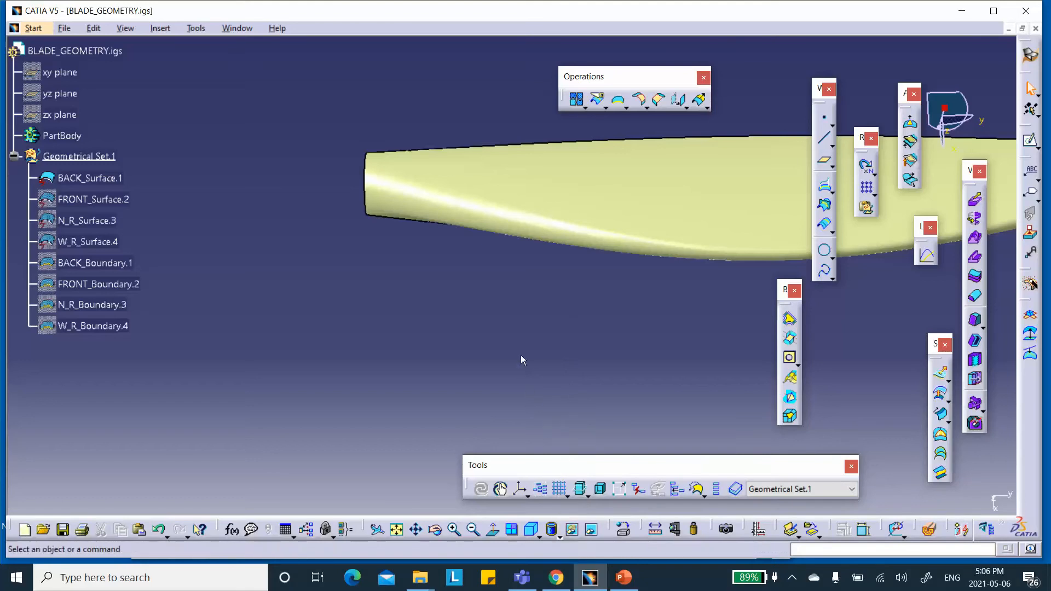
left_click(554, 528)
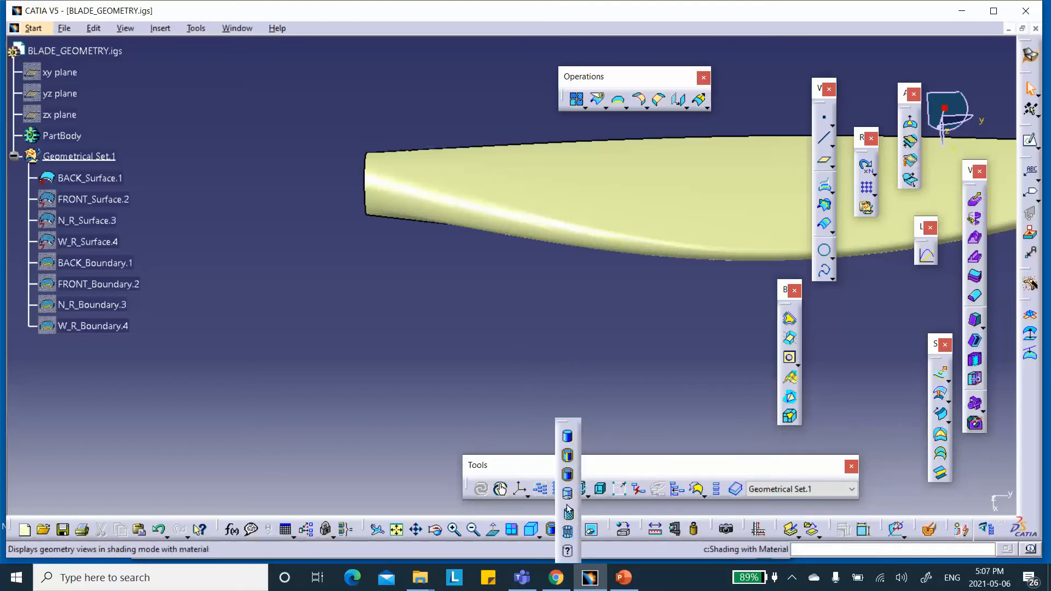
left_click(570, 456)
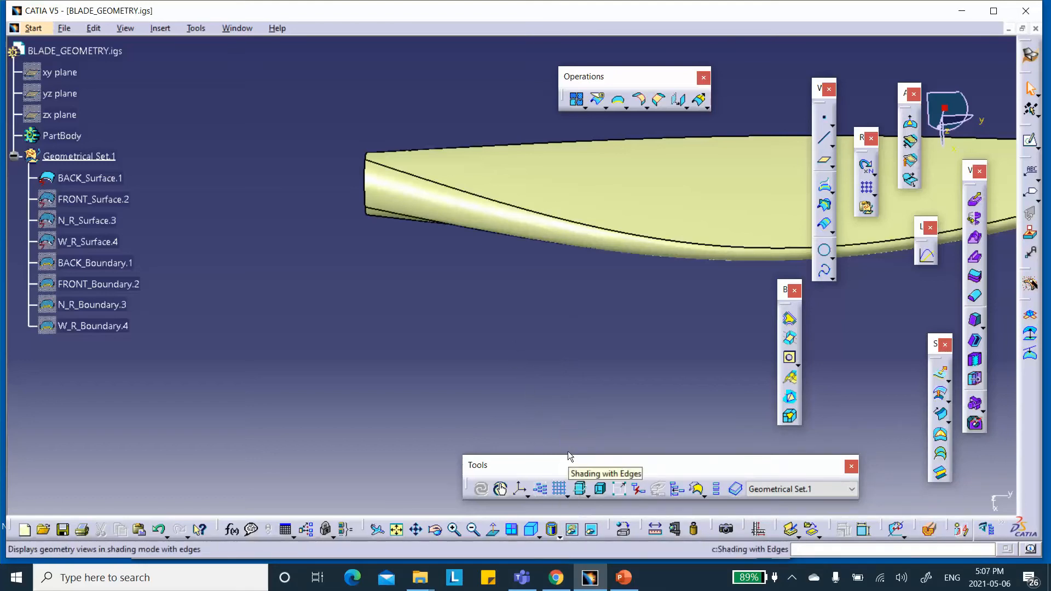
Extract the near long curved edge of BACK_Surface.1 with no propagation
middle_click_drag(477, 326, 386, 323)
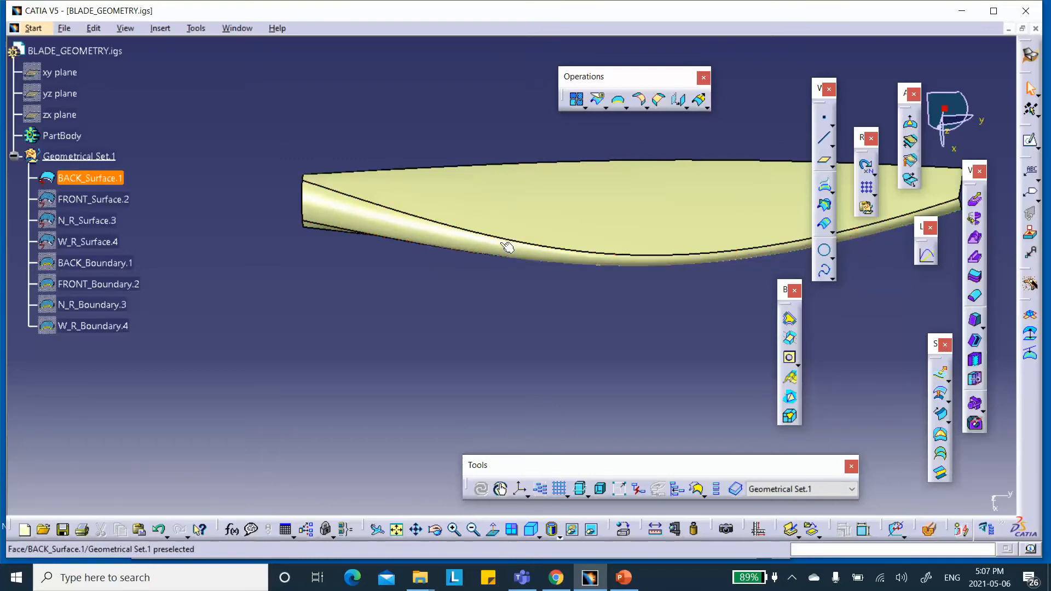
left_click(626, 107)
left_click(640, 142)
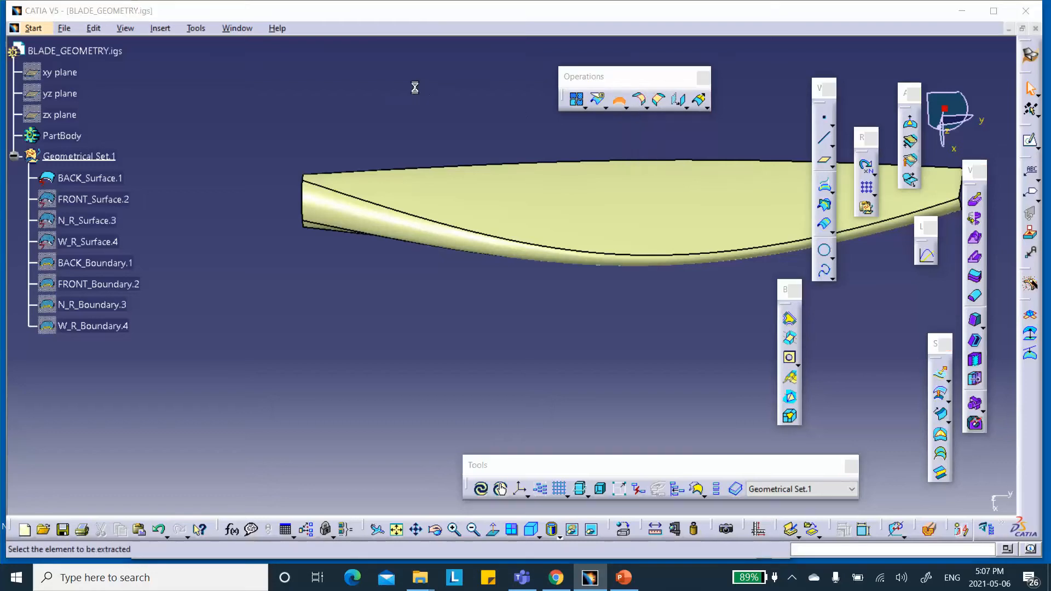
left_click(360, 201)
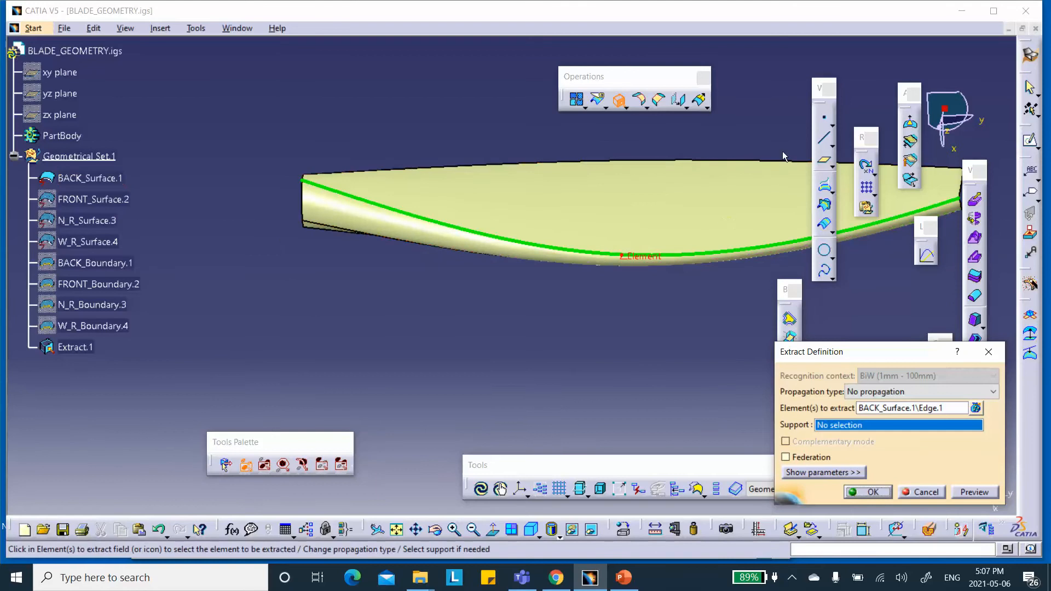
left_click(865, 492)
Rename the edge extracted from the back surface as BACK_PATH_Extract.1 in its feature properties
left_click(76, 348)
right_click(75, 347)
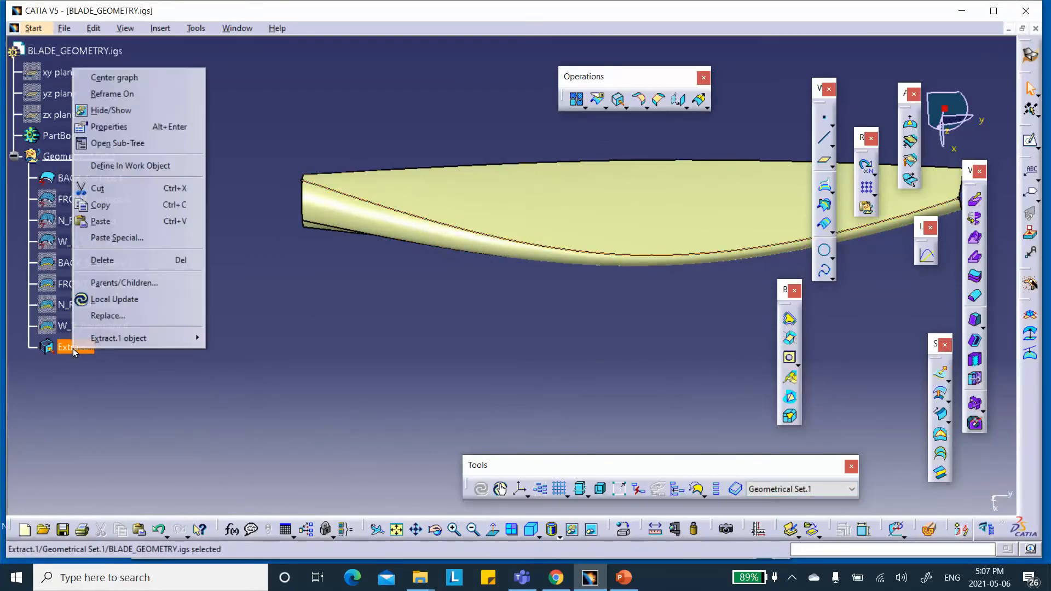
left_click(125, 127)
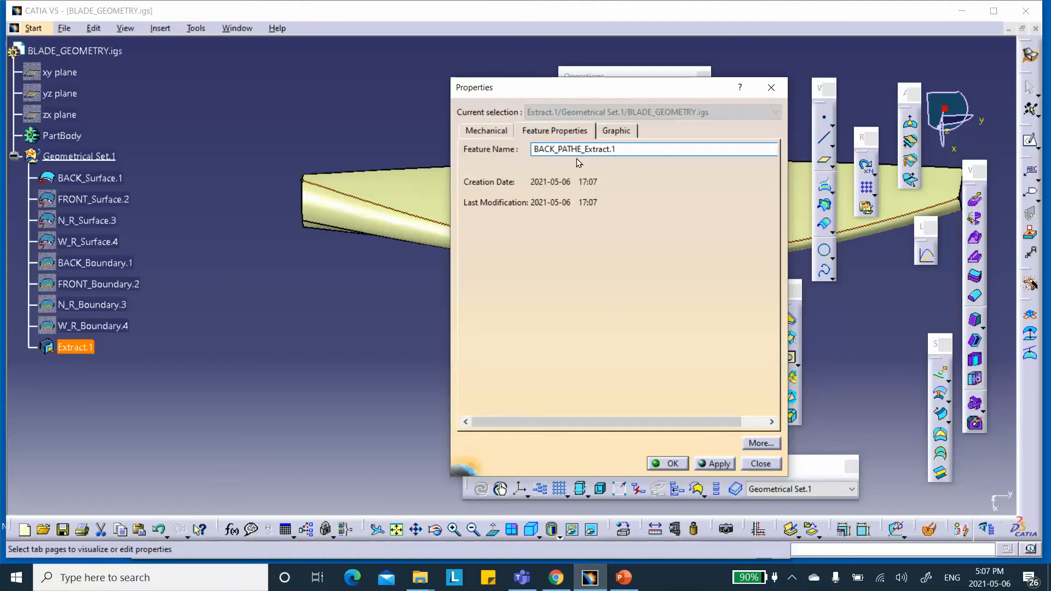
left_click(671, 466)
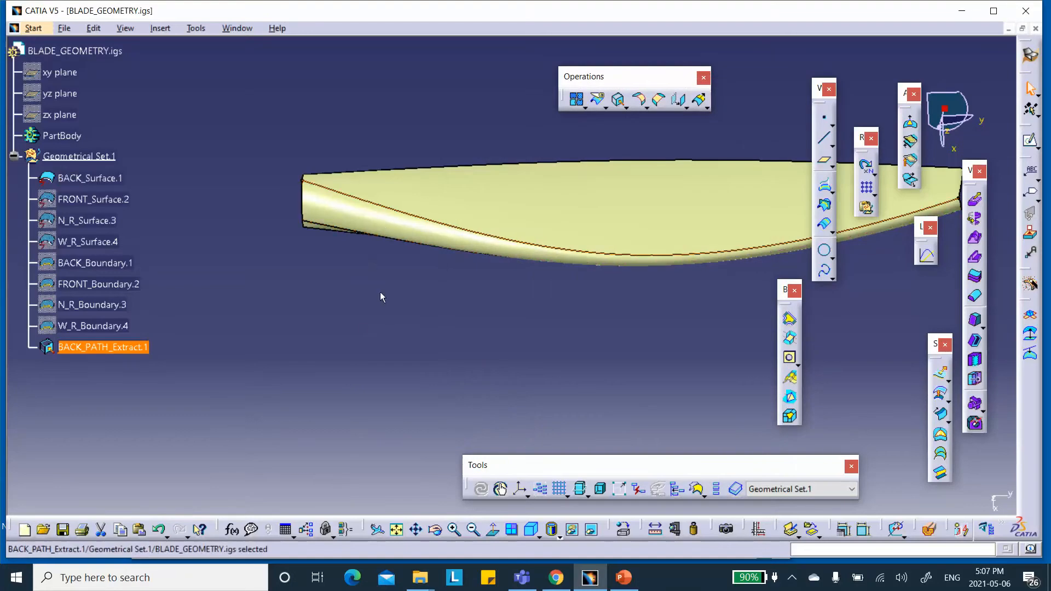
Hide BACK_Surface.1 and show FRONT_Surface.2 in its place
right_click(98, 179)
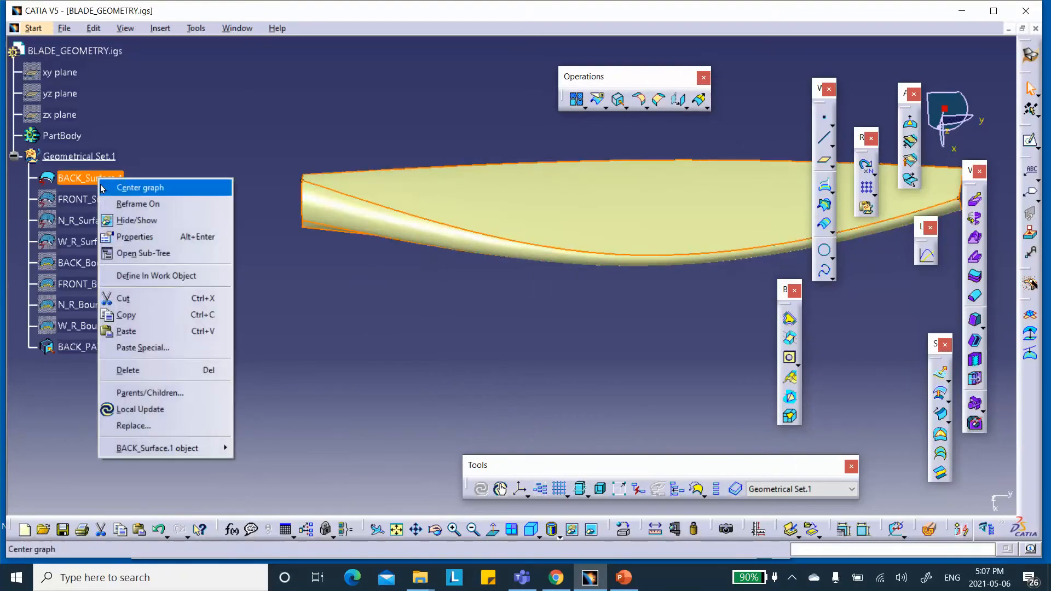
left_click(118, 220)
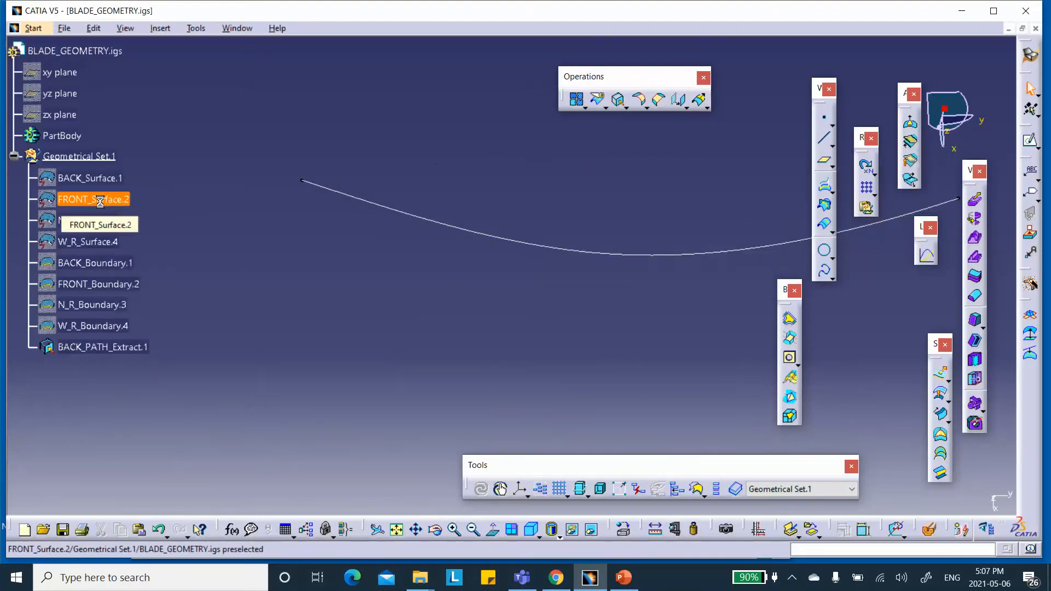
right_click(103, 201)
left_click(129, 249)
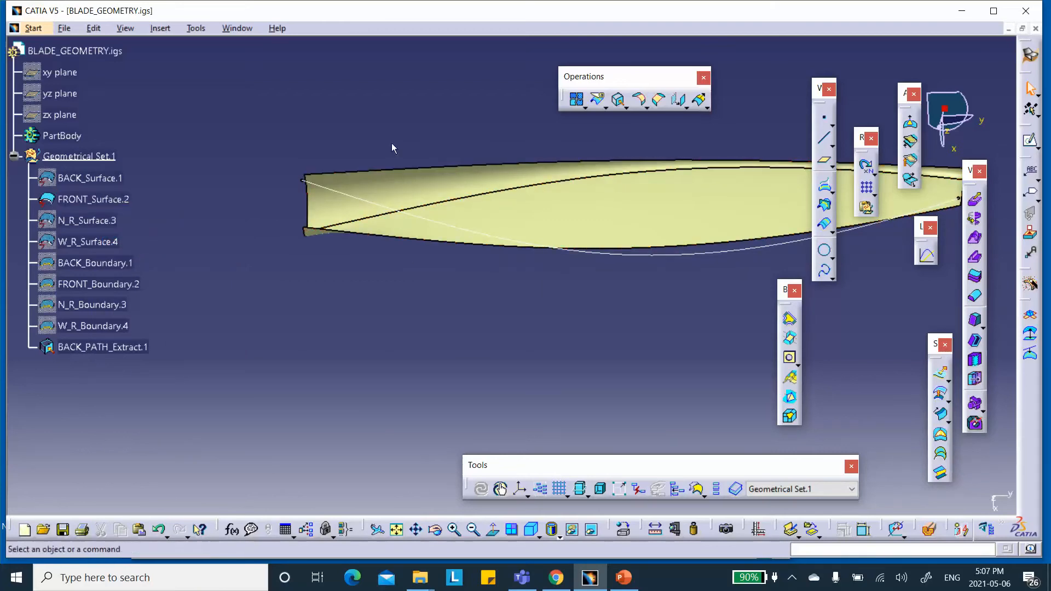
Extract the lower long edge of FRONT_Surface.2, as seen in the isometric view, with no propagation
middle_click_drag(392, 143, 425, 120)
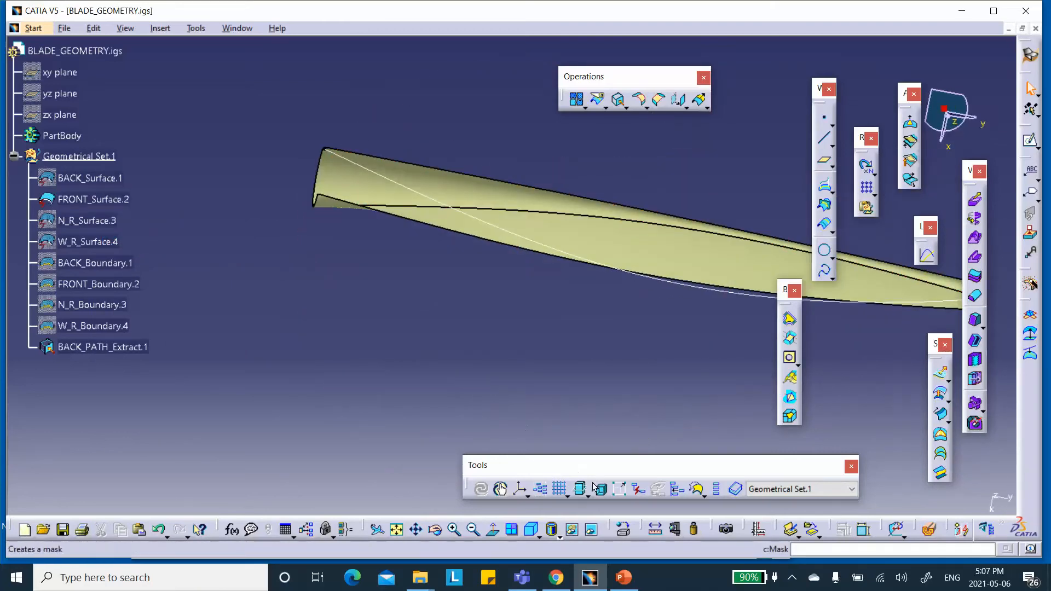
left_click(531, 530)
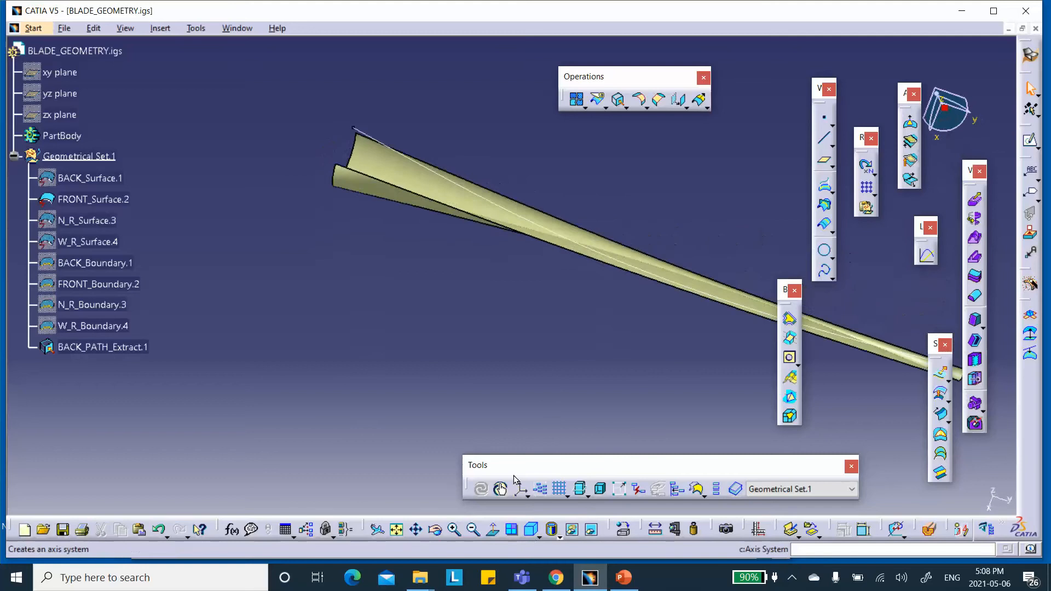
middle_click_drag(479, 393, 340, 212)
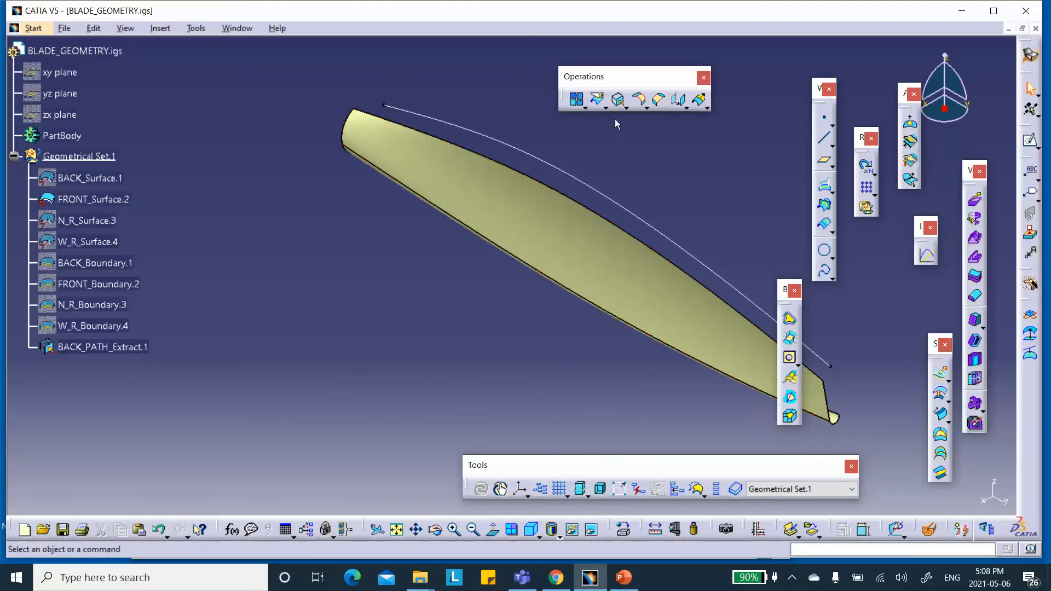
left_click(619, 99)
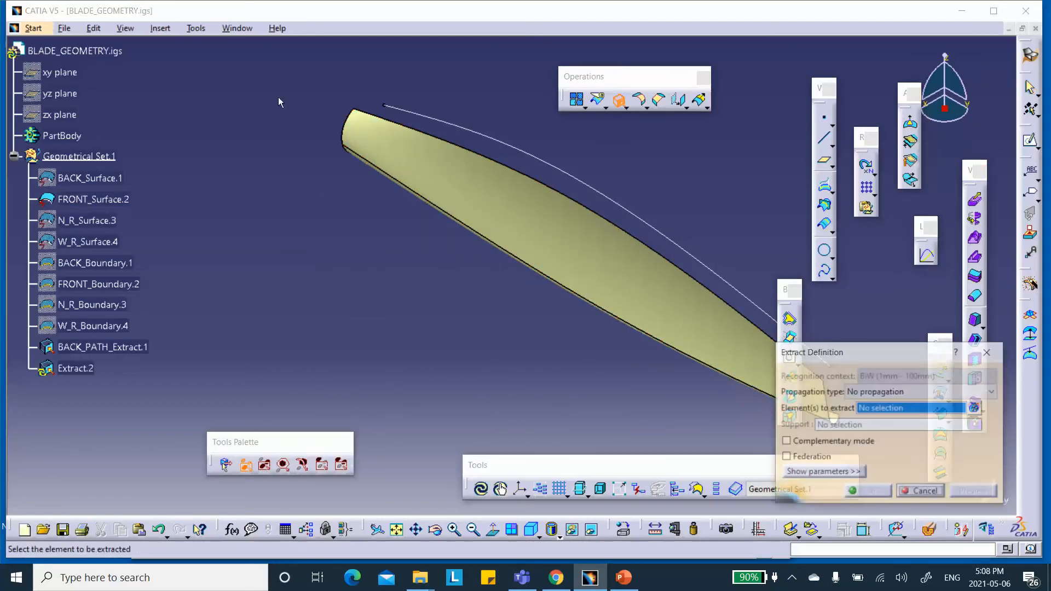
left_click(375, 165)
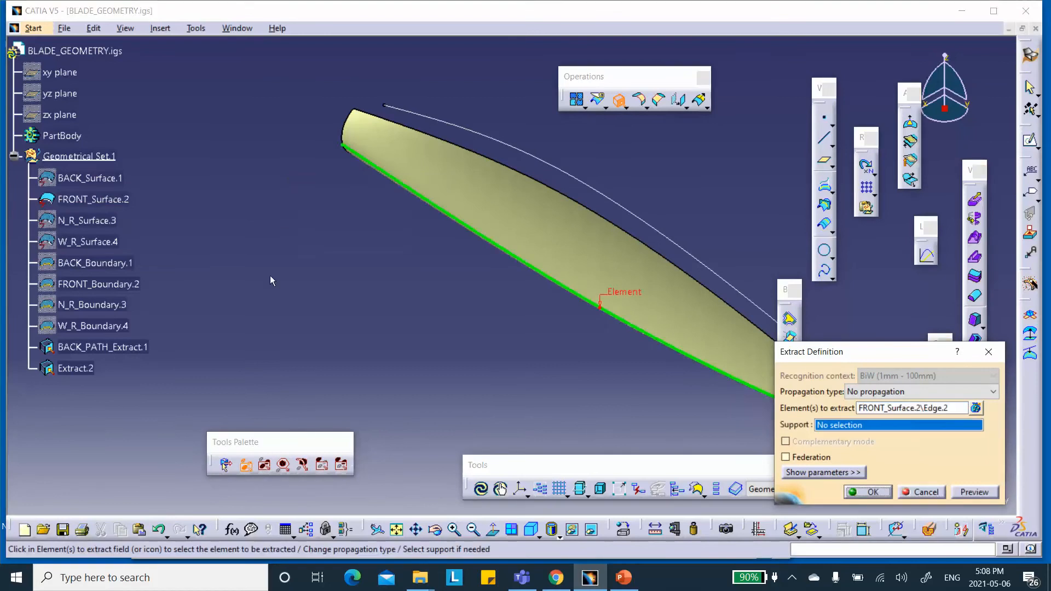
left_click(872, 493)
Rename the edge extracted from the front surface as FRONT_PATH_Extract.2 in its feature properties
right_click(83, 371)
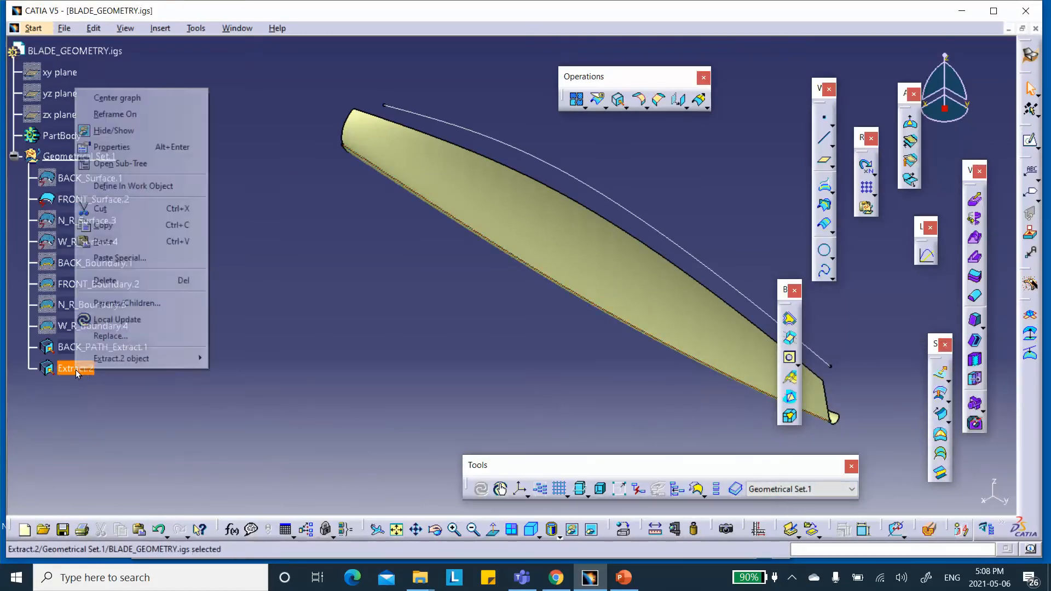
left_click(131, 149)
left_click(535, 148)
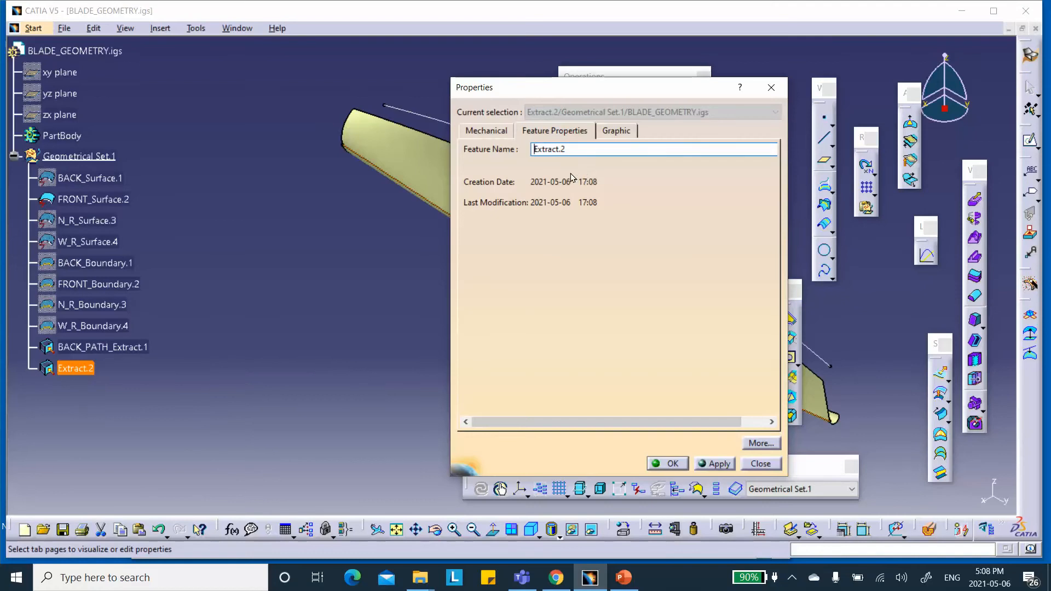
type("FRONT_PATH_")
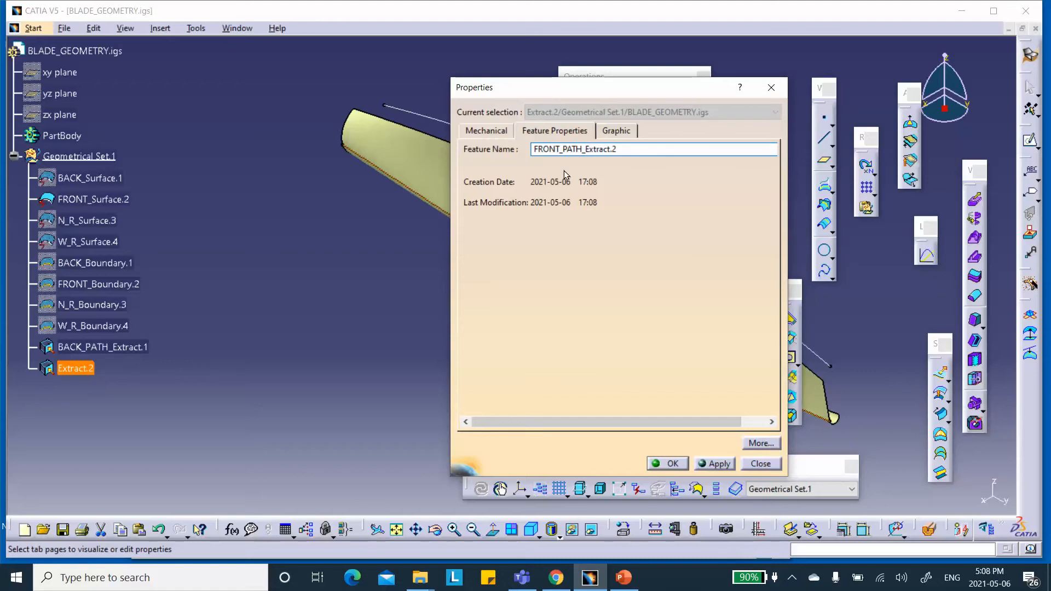
left_click(668, 463)
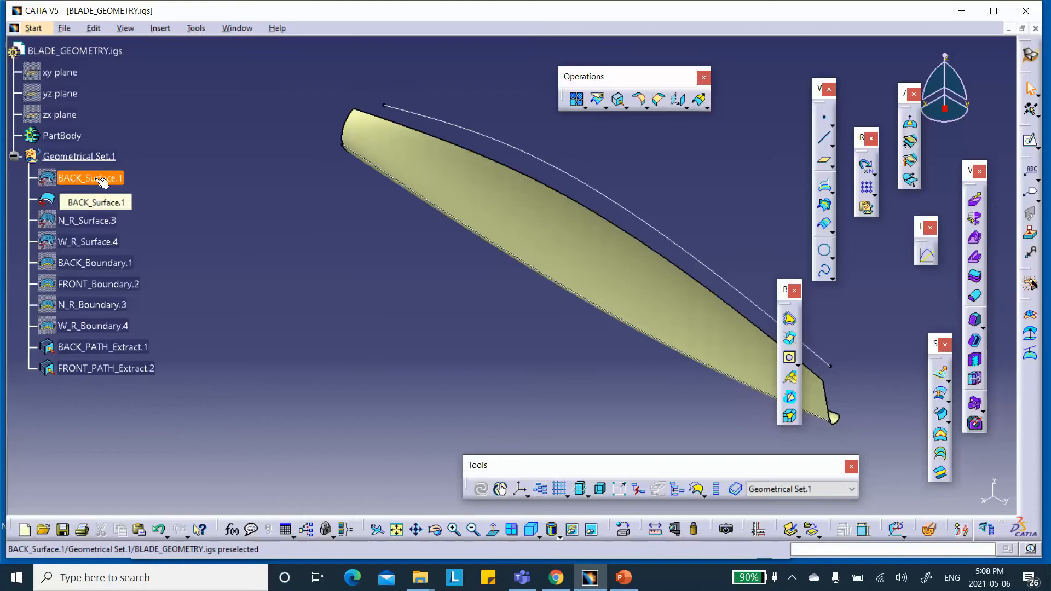
Hide the BACK_PATH_Extract.1 and FRONT_PATH_Extract.2 curves
right_click(98, 348)
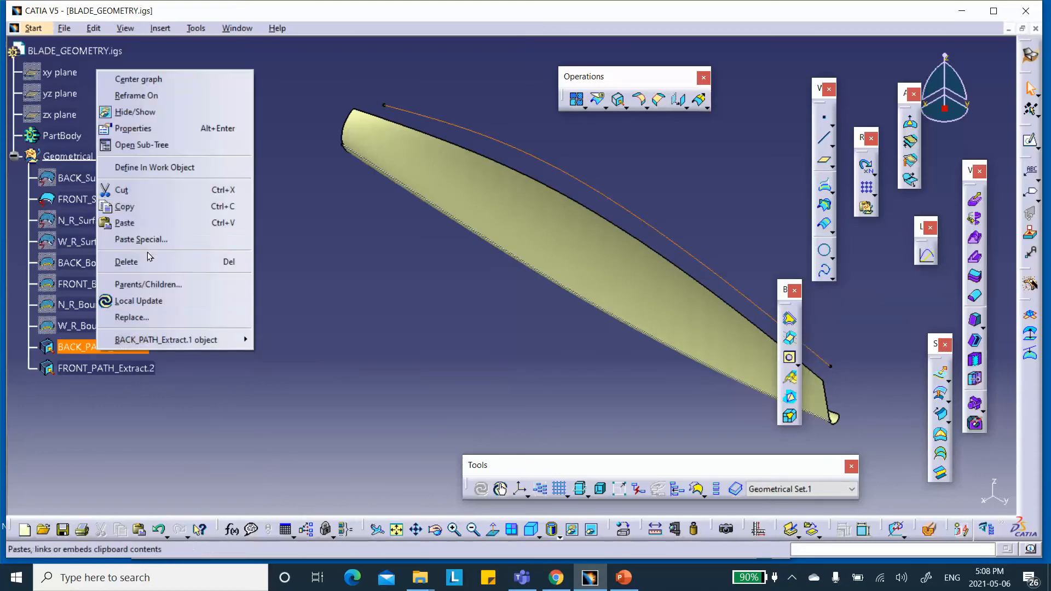
left_click(148, 112)
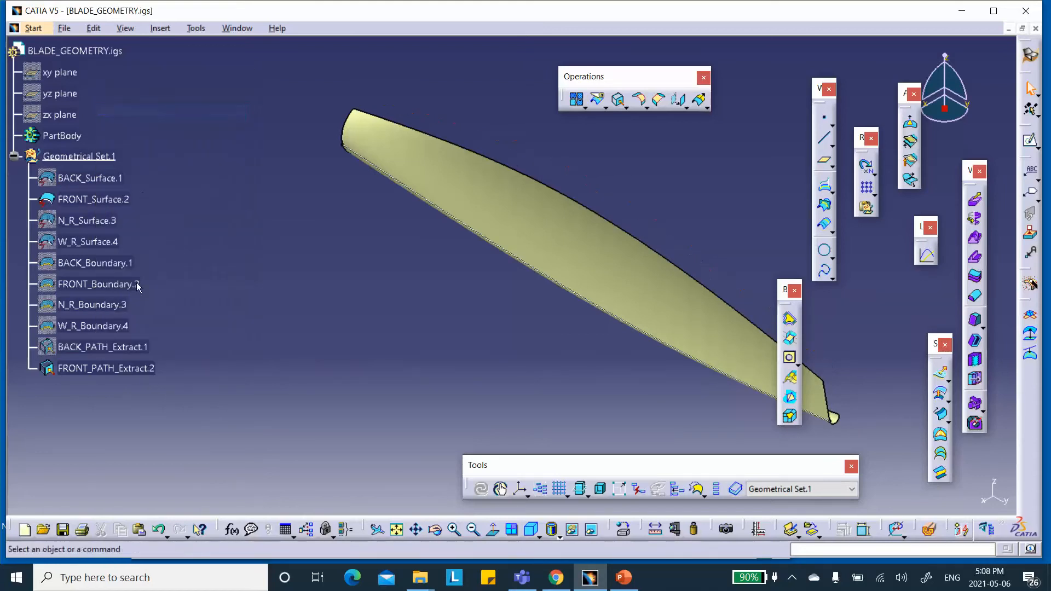
right_click(109, 369)
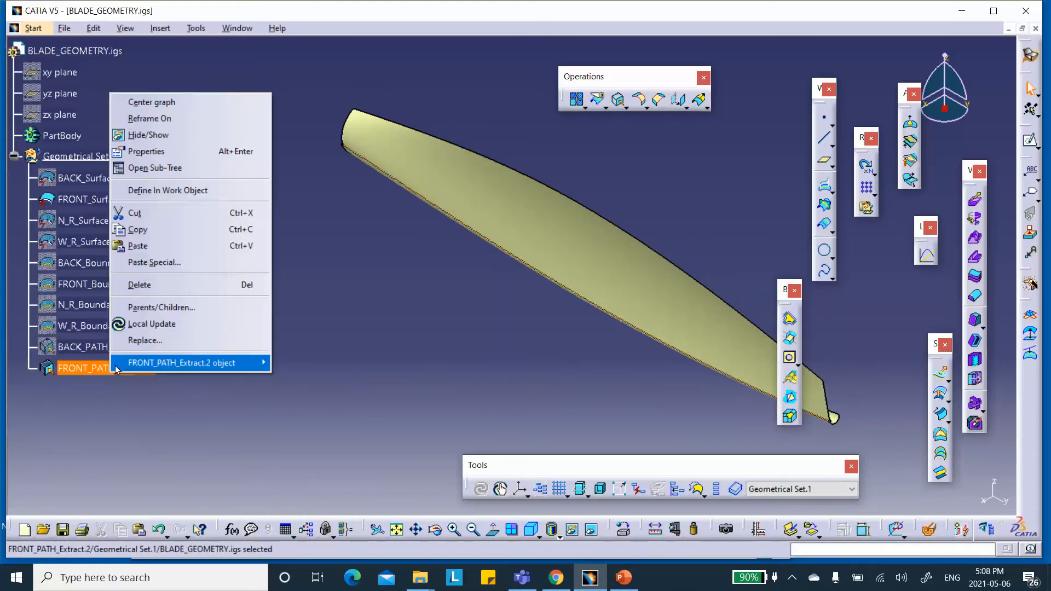
left_click(161, 136)
Create an axis system at the model's absolute origin with default axis directions
middle_click_drag(365, 305, 356, 326)
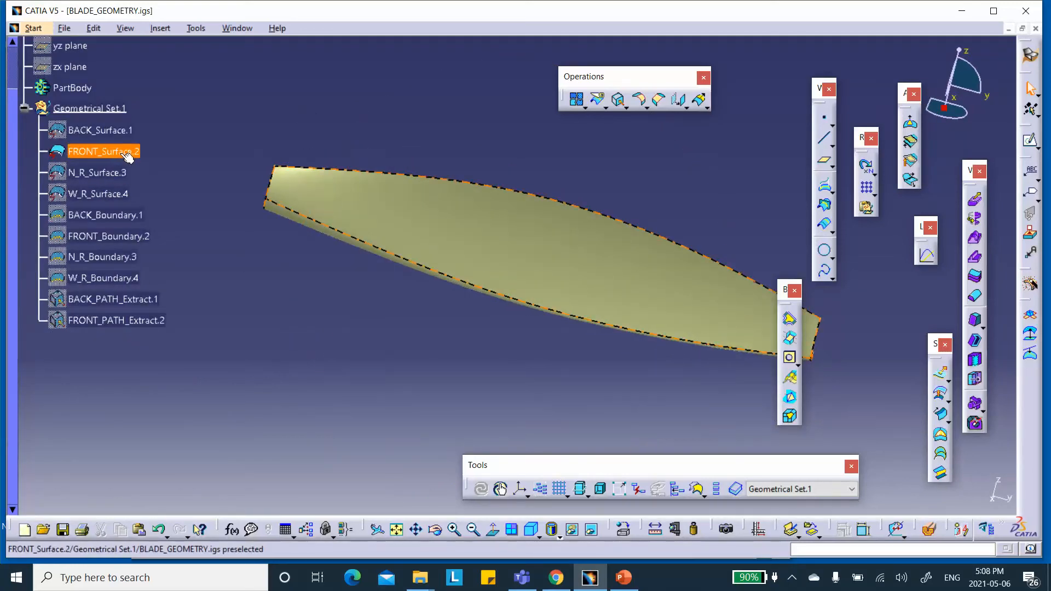
left_click(530, 533)
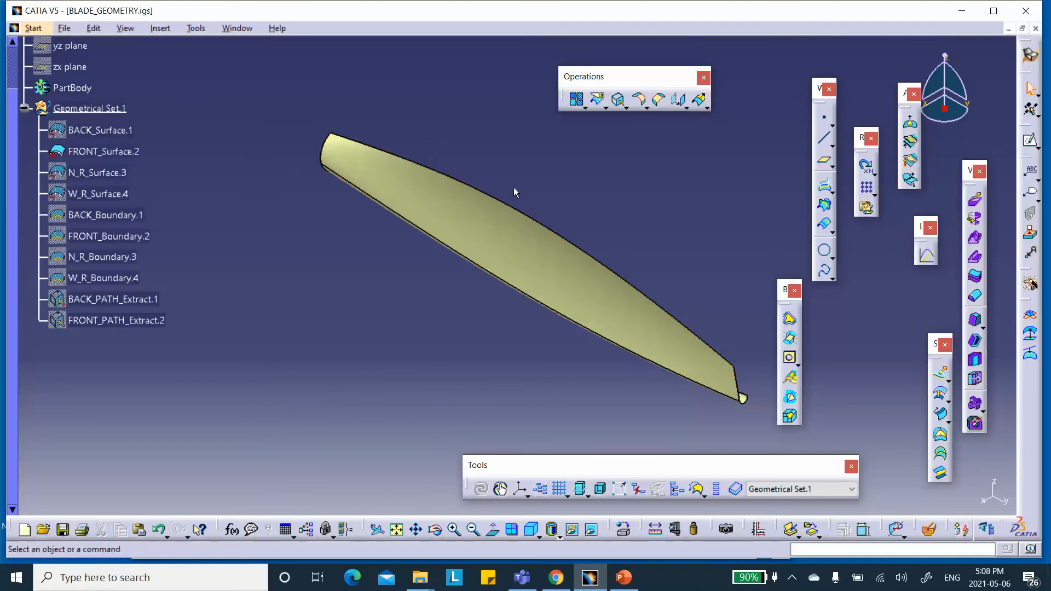
left_click(520, 489)
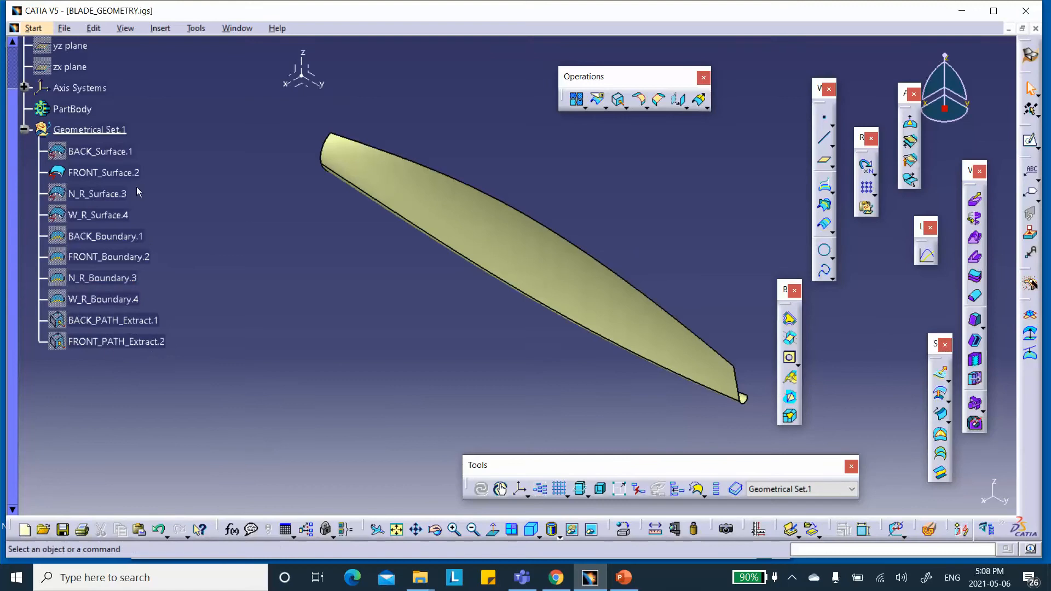
Rename the new axis system as Global_Axis System.1 in its feature properties
left_click(24, 88)
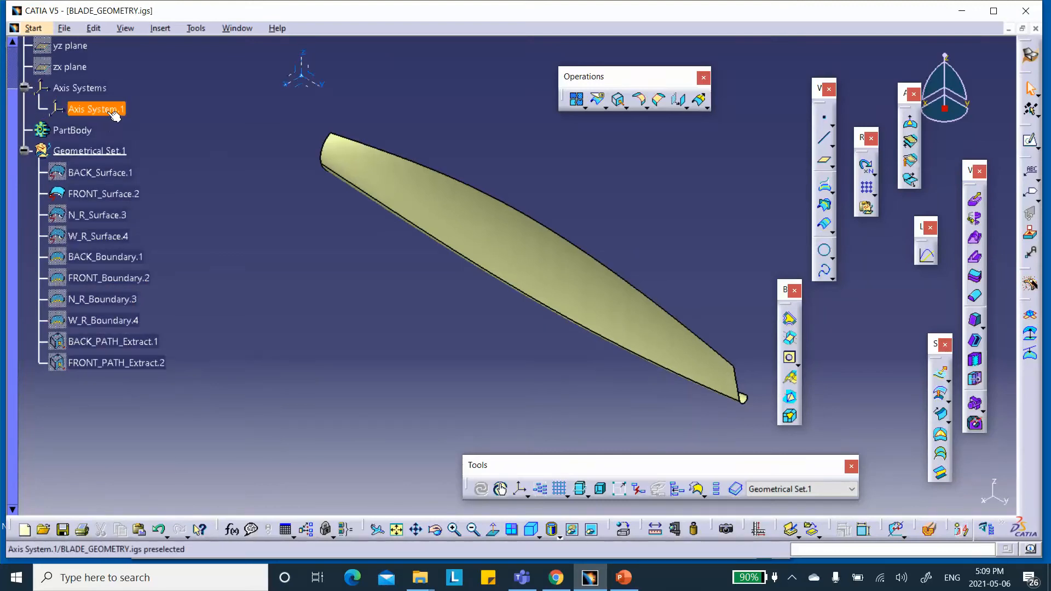
right_click(111, 111)
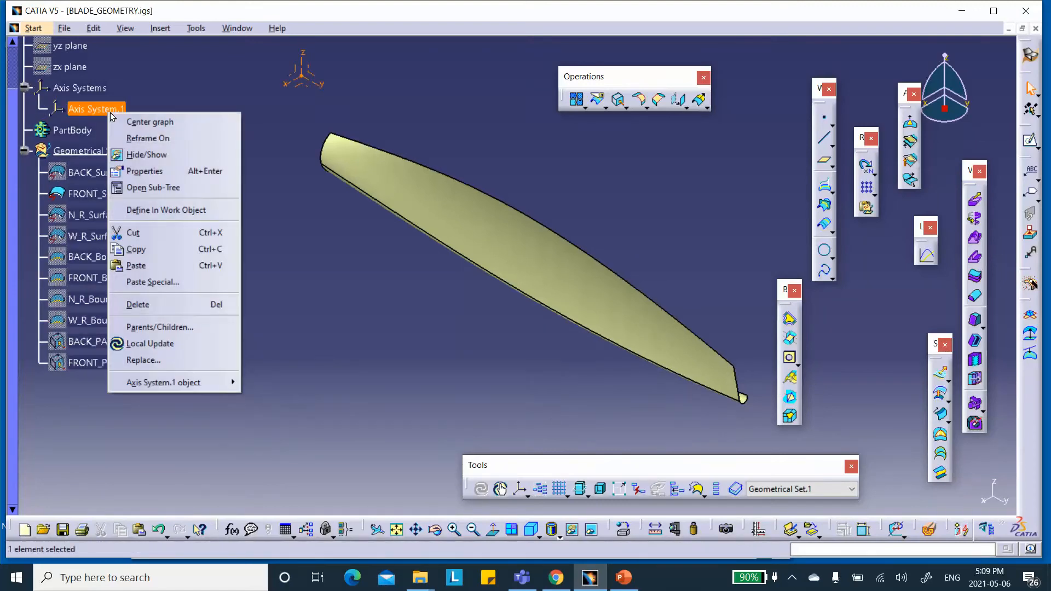
left_click(141, 171)
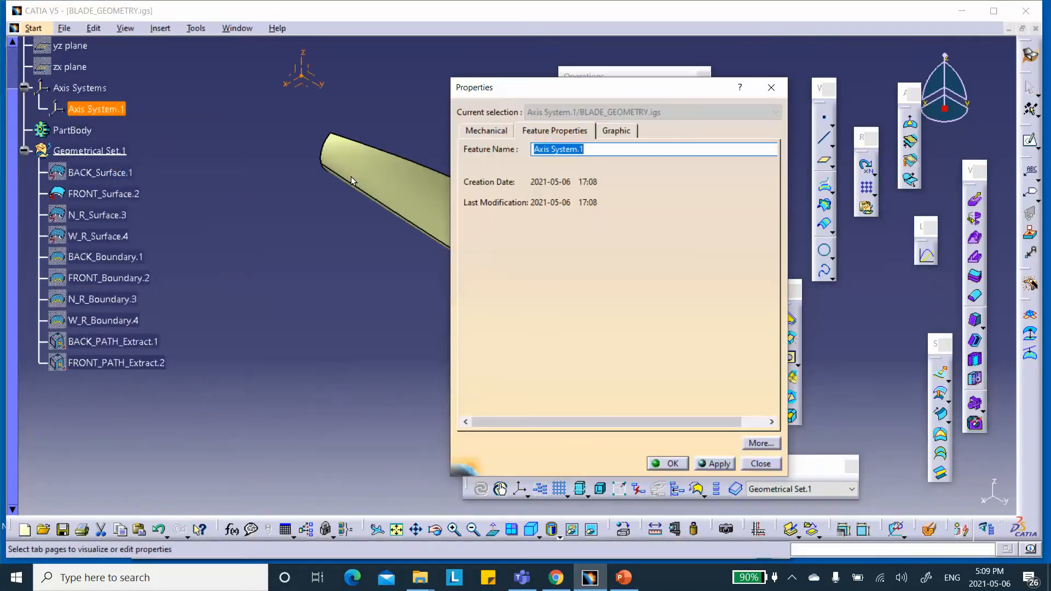
left_click(533, 151)
type("G")
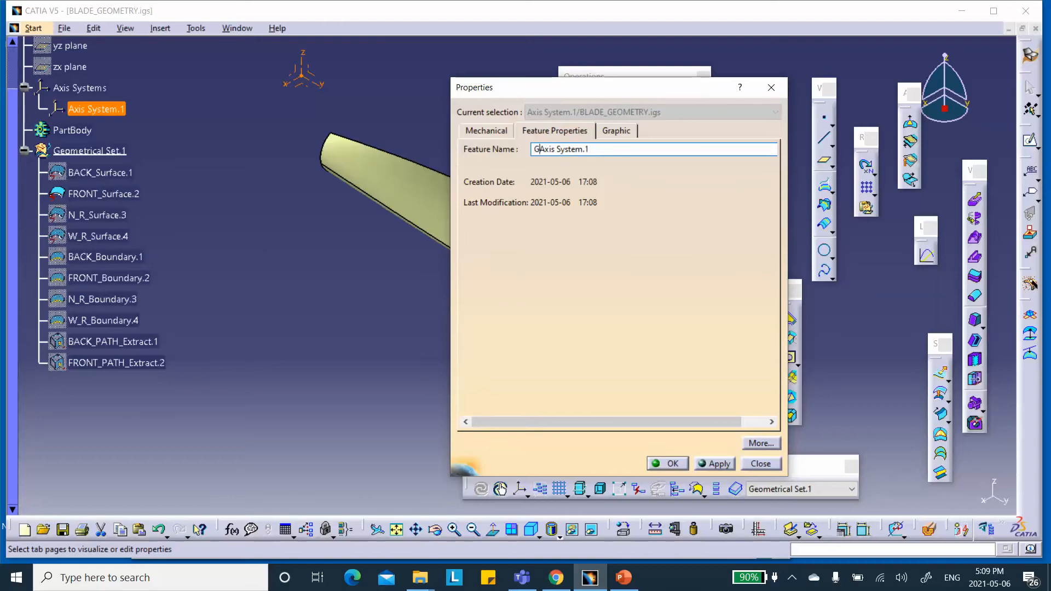
type("lobal_")
left_click(669, 464)
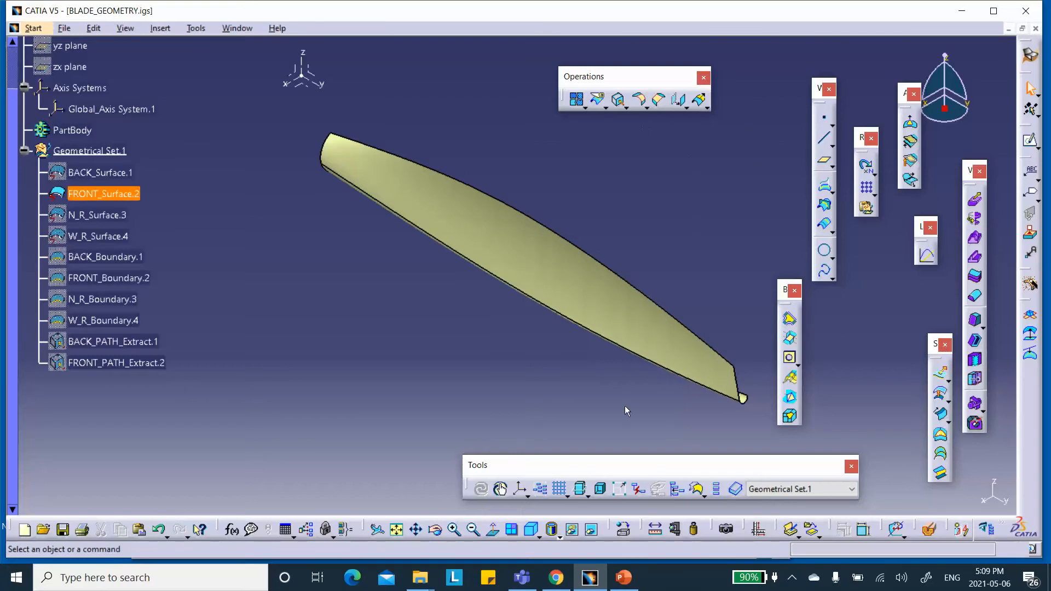
Start a second axis system and create its origin as a coordinate point offset in positive X from the absolute origin
left_click(519, 489)
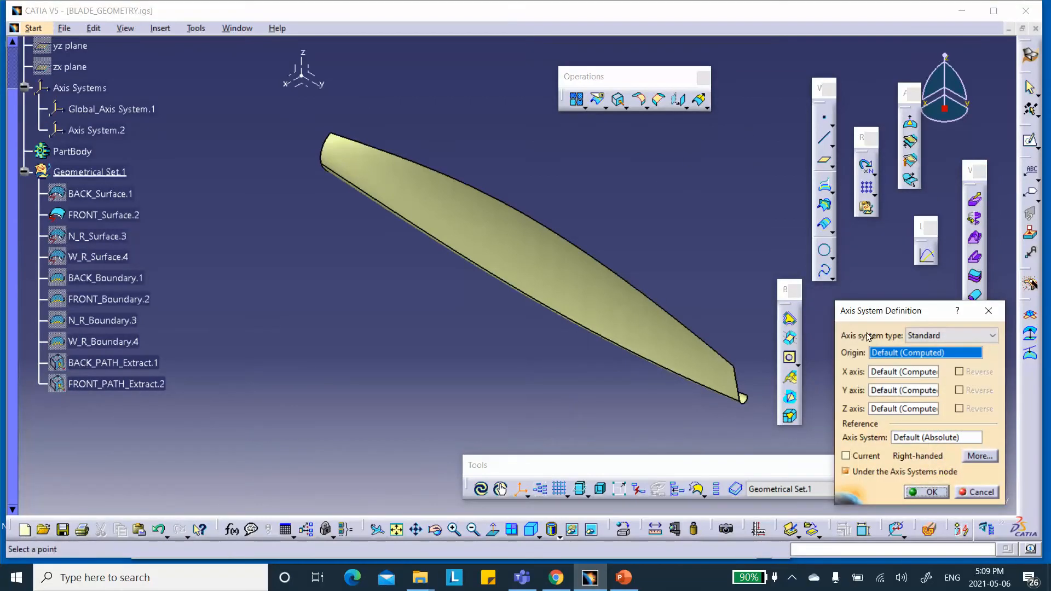
middle_click_drag(215, 82, 228, 123)
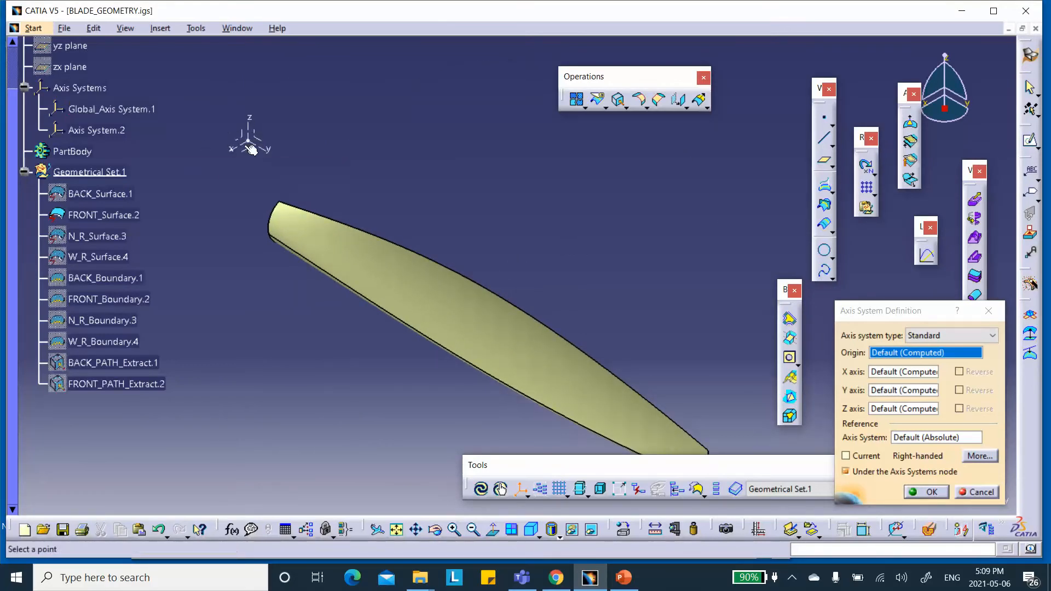
middle_click_drag(416, 170, 514, 113)
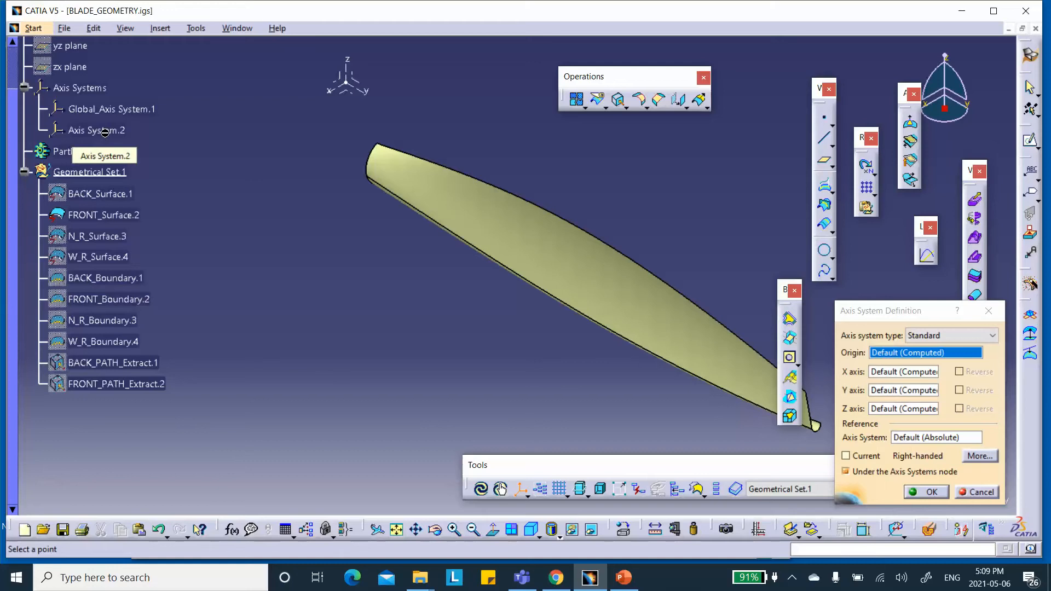
right_click(882, 353)
left_click(901, 363)
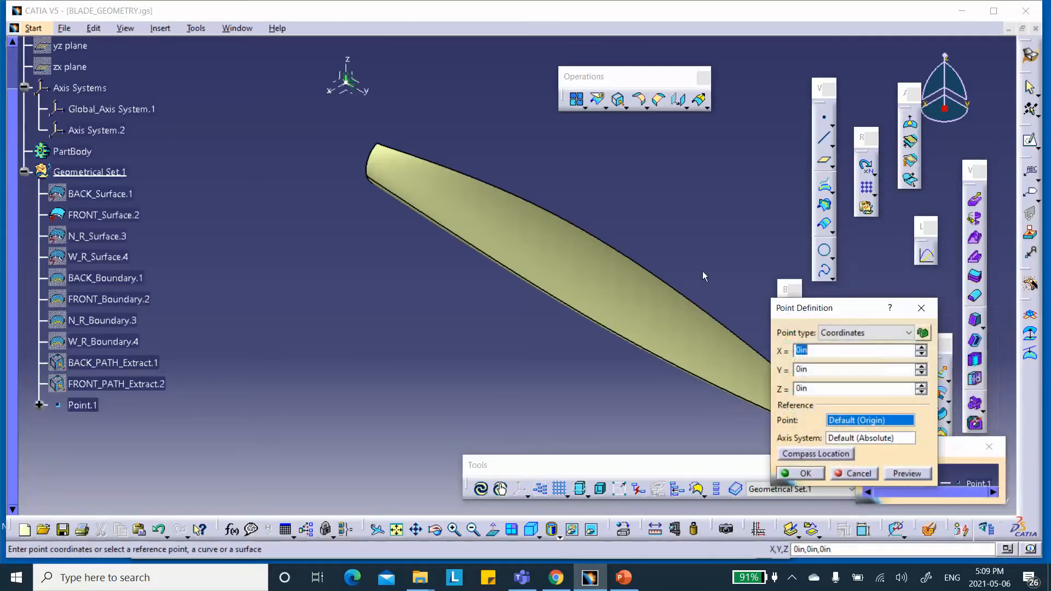
left_click(922, 349)
left_click(921, 348)
left_click(806, 474)
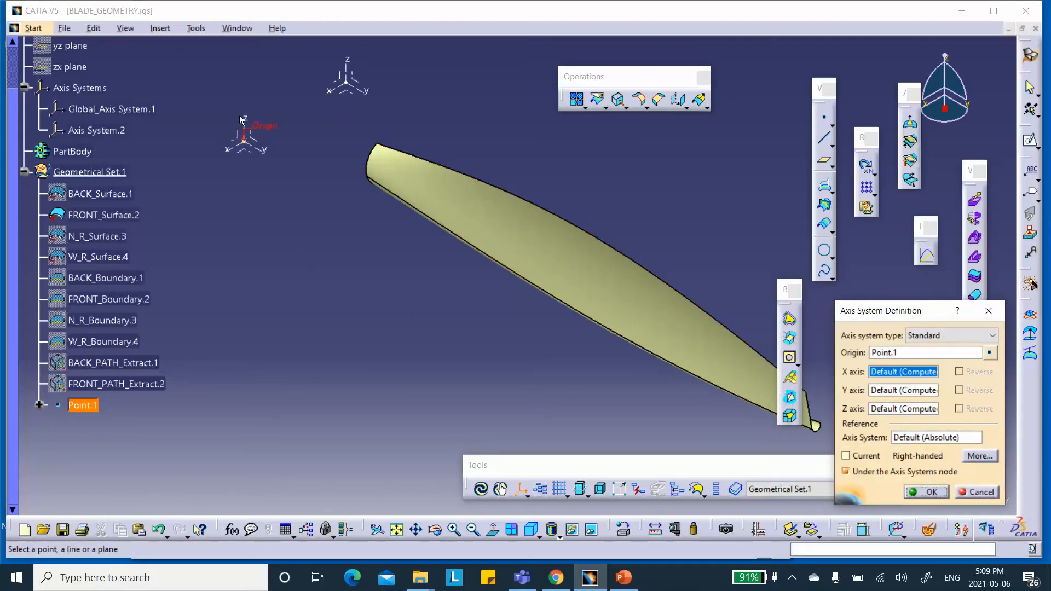
Rotate the second axis system 90 deg about its Z axis and create it
left_click(899, 410)
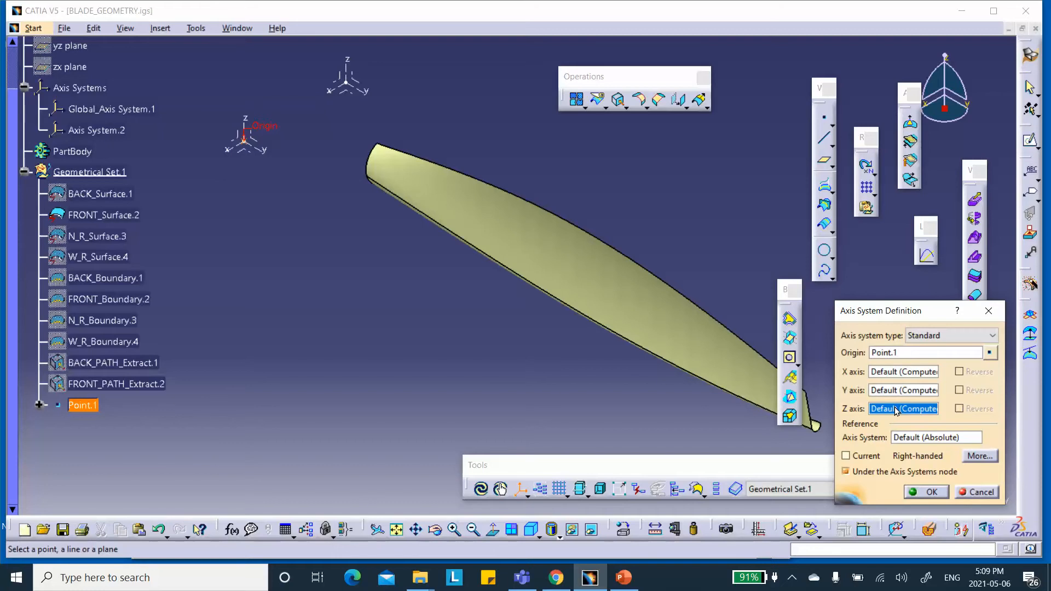
right_click(896, 411)
left_click(929, 403)
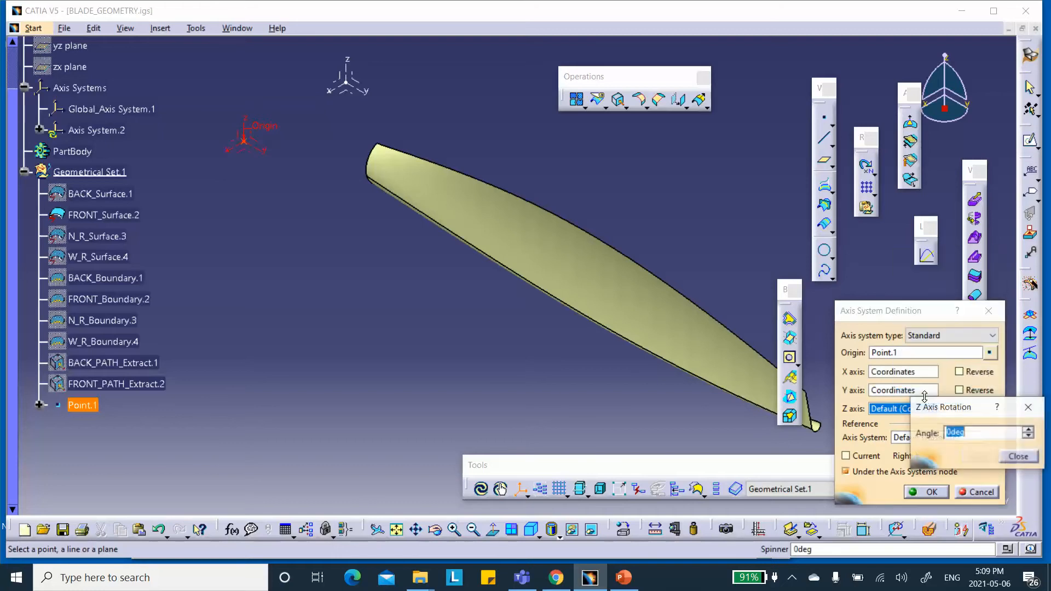
type("90")
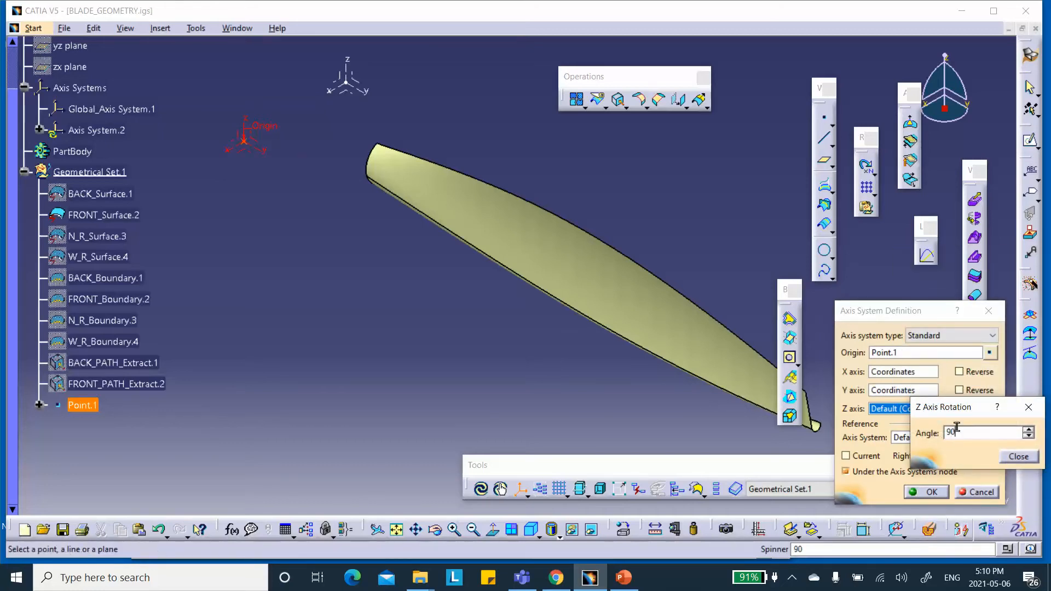
left_click(1017, 457)
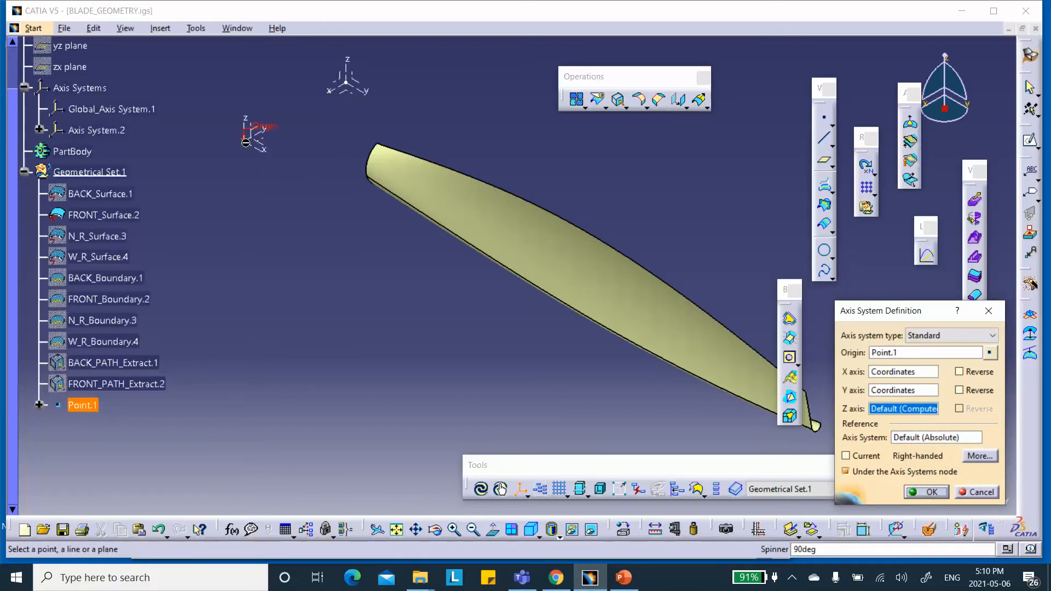
left_click(926, 491)
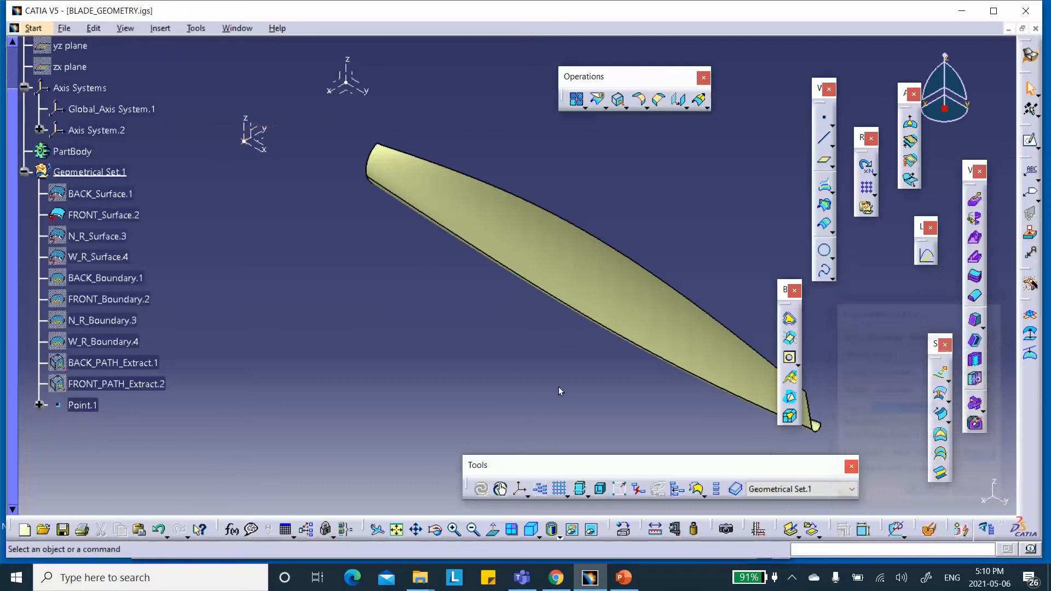
Rename the second axis system as Rotated_Axis System.2 in its feature properties
right_click(98, 132)
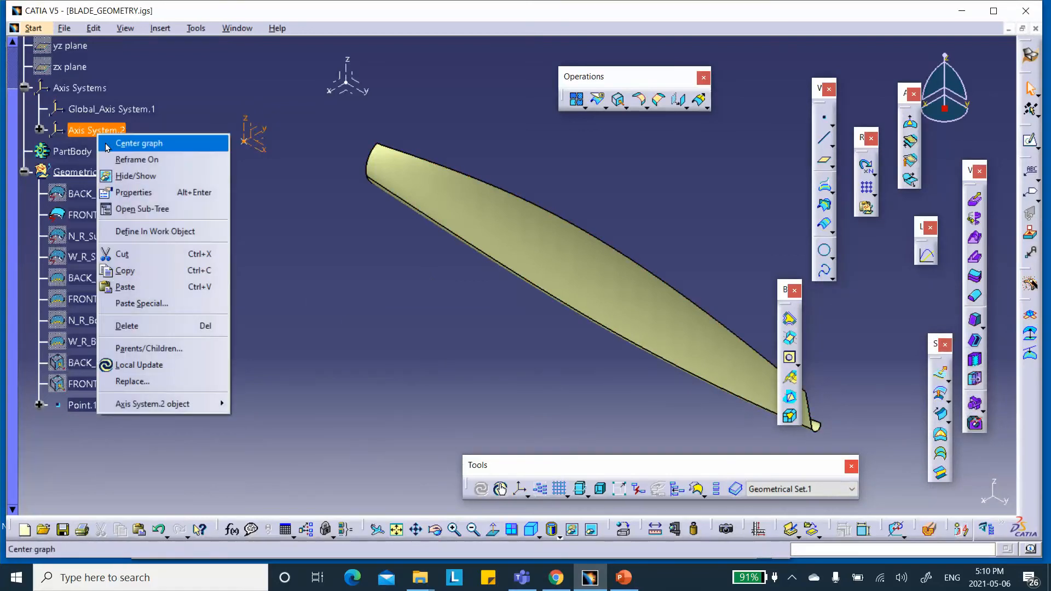
left_click(135, 191)
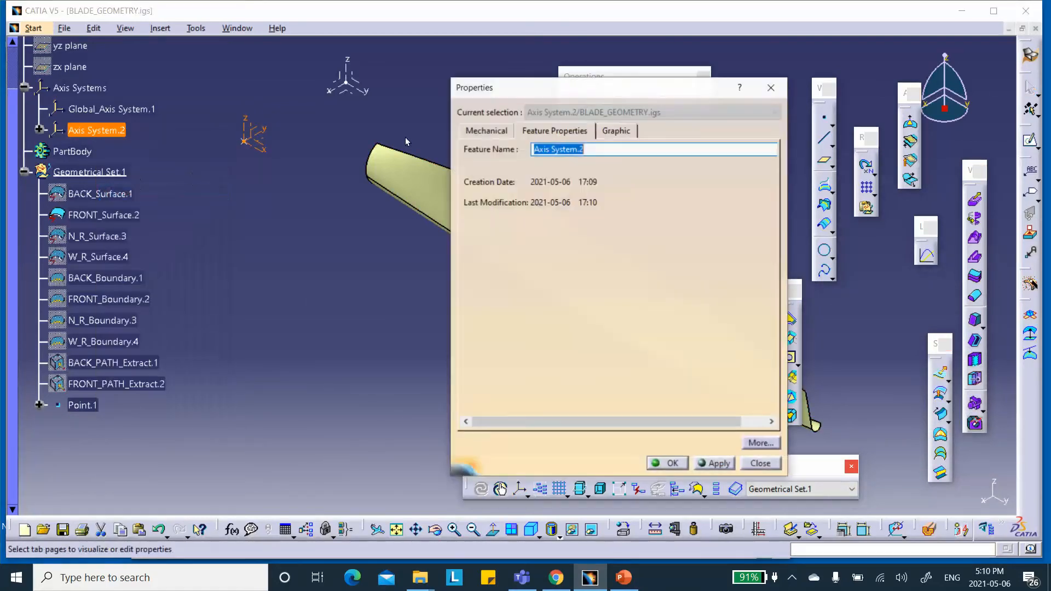
left_click(533, 149)
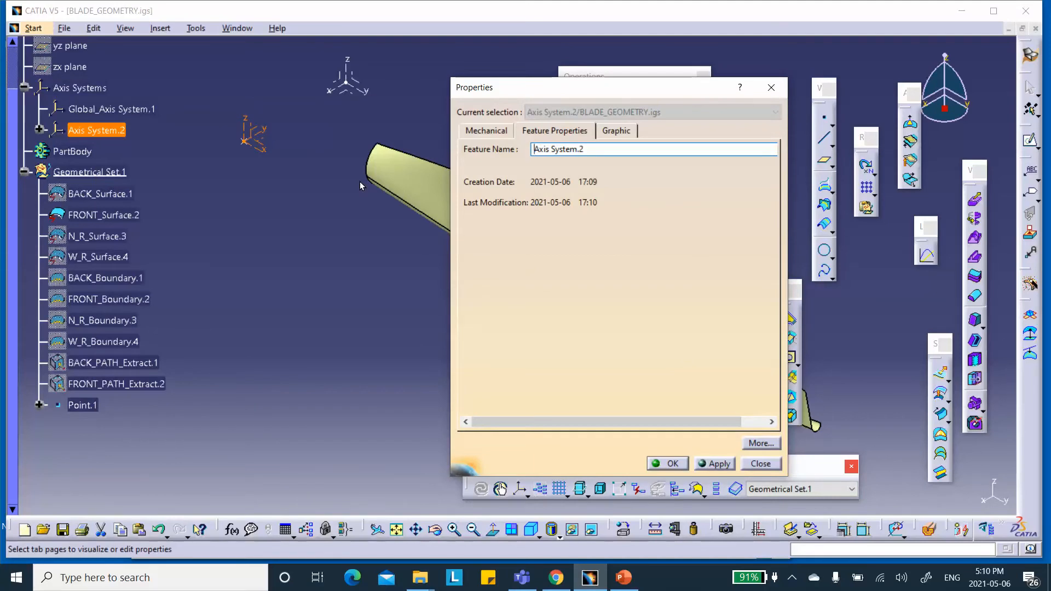
type("ROTATED_")
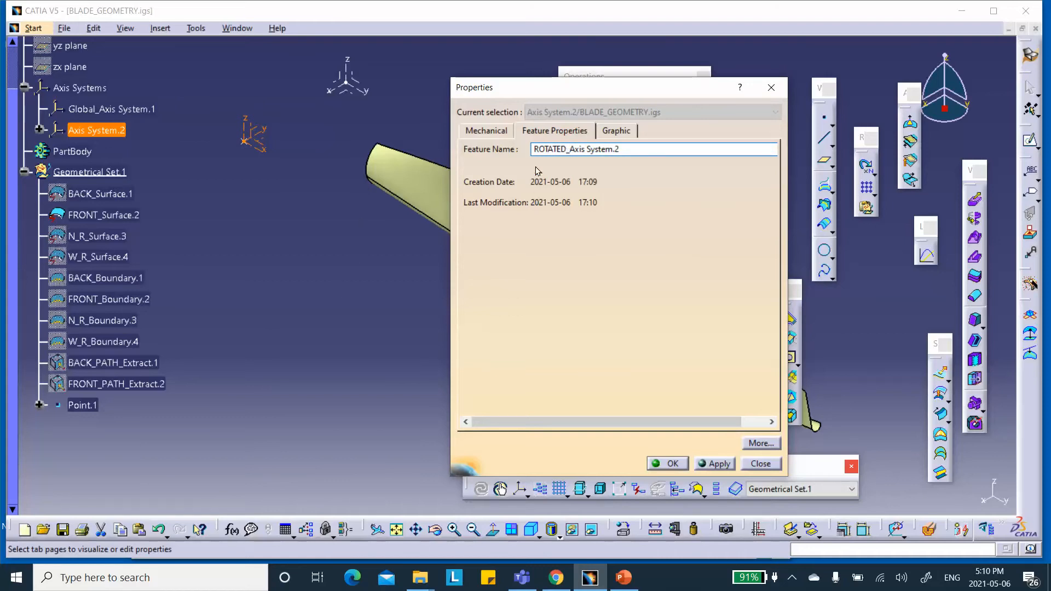
left_click(566, 150)
key("BackSpace")
key("BackSpace")
key("BackSpace")
key("BackSpace")
key("BackSpace")
key("BackSpace")
type("otated")
left_click(667, 464)
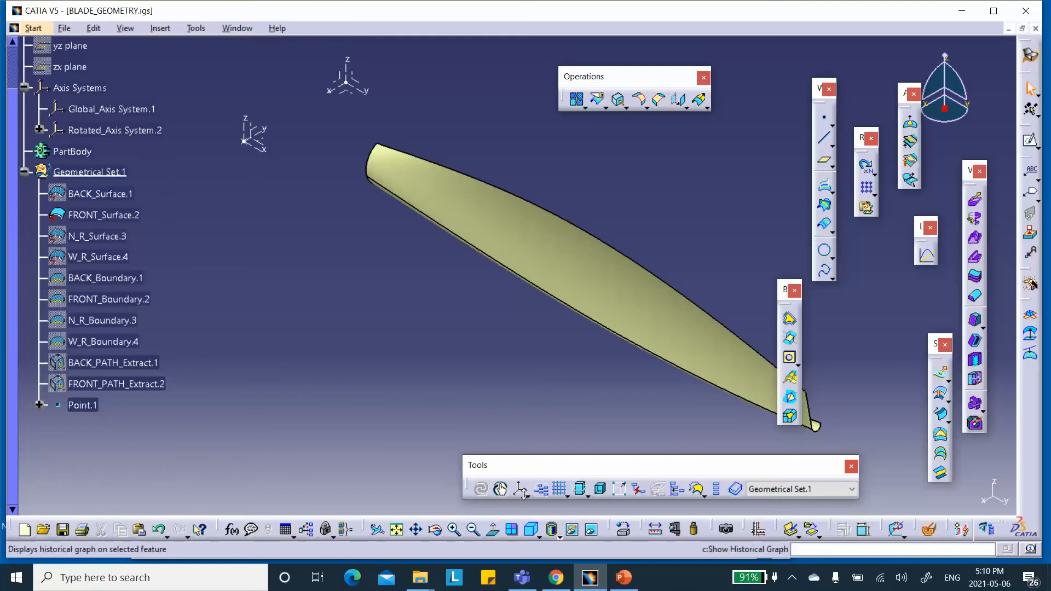
Save the new BLADE_GEOMETRY document as a CATPart in the Blade_COMPOSITE folder using Save Management
left_click(64, 530)
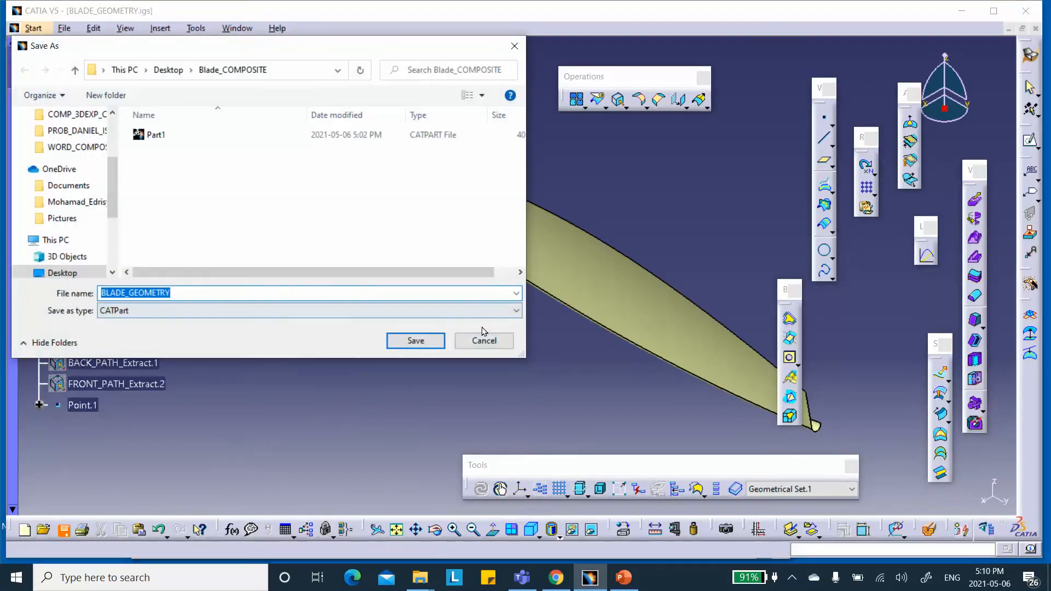
left_click(485, 341)
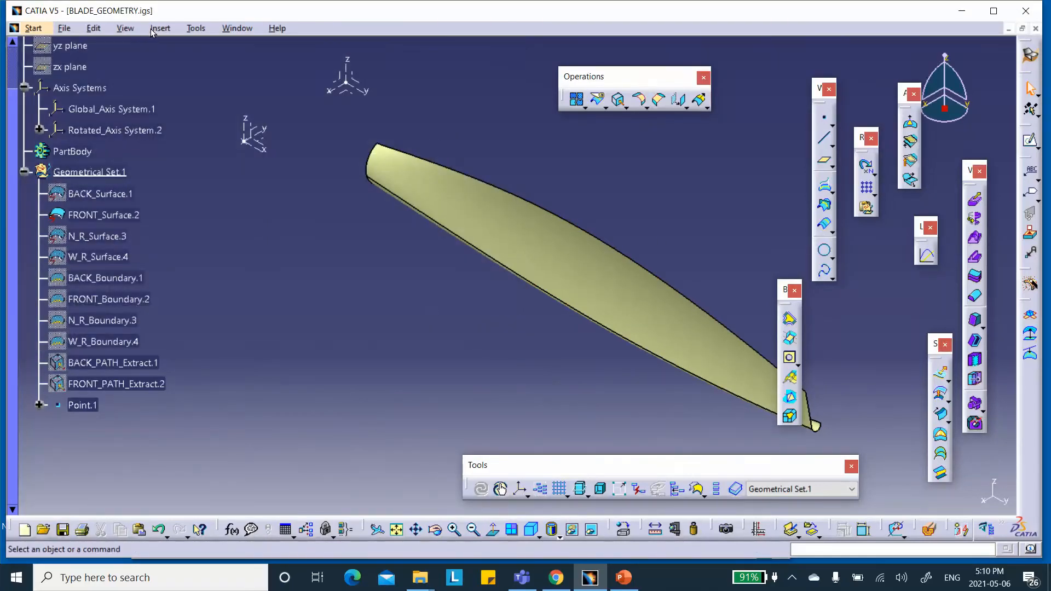
left_click(66, 29)
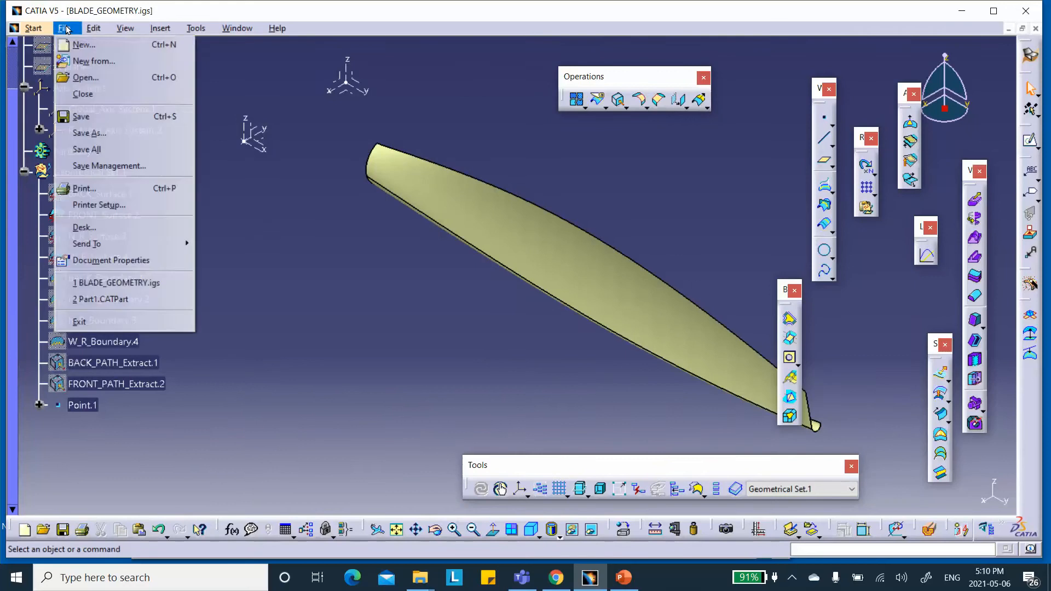
left_click(98, 165)
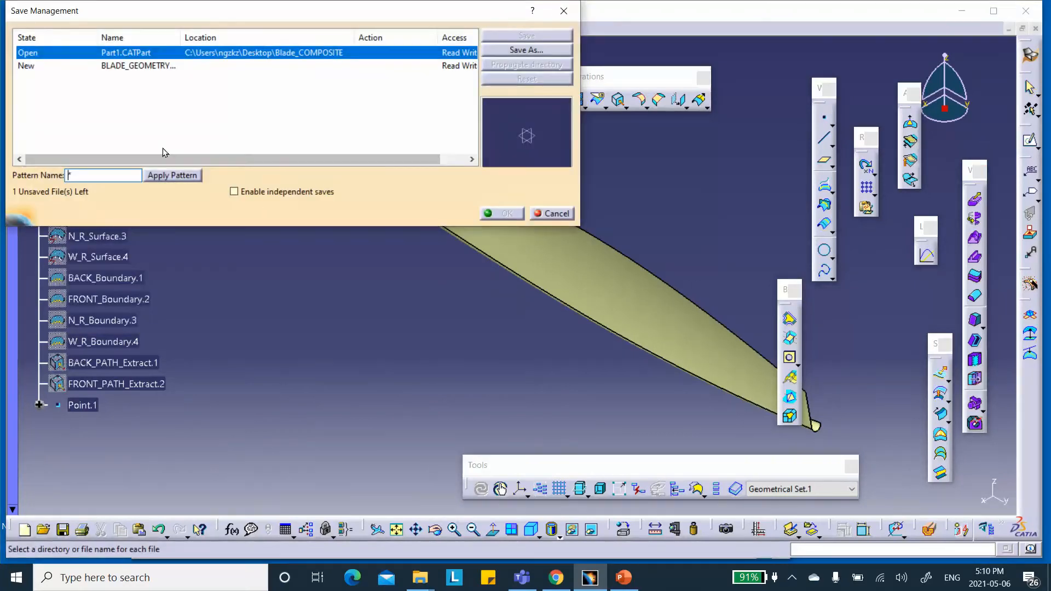
left_click(116, 71)
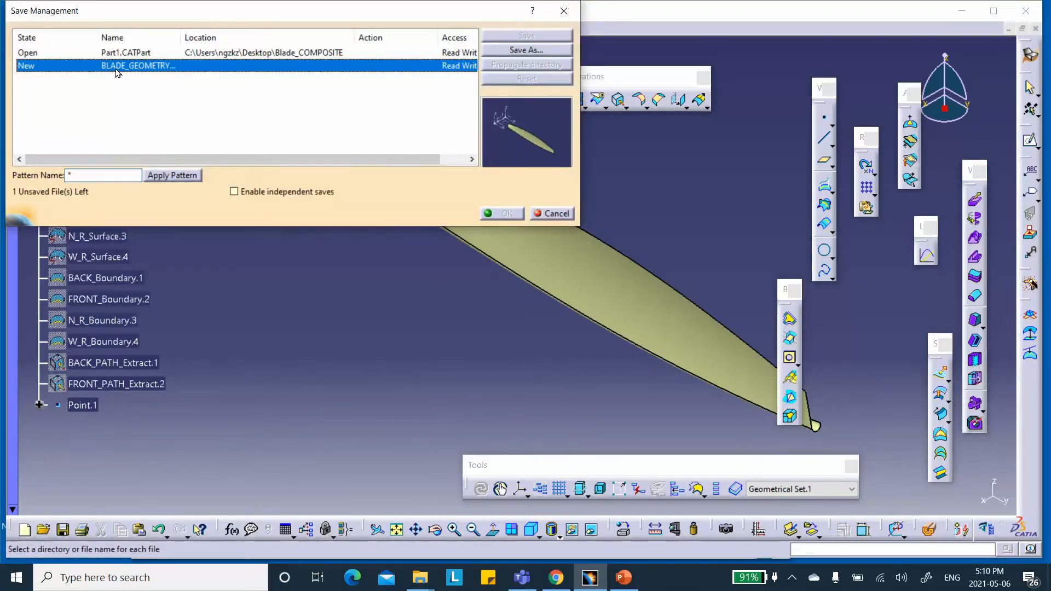
left_click(494, 54)
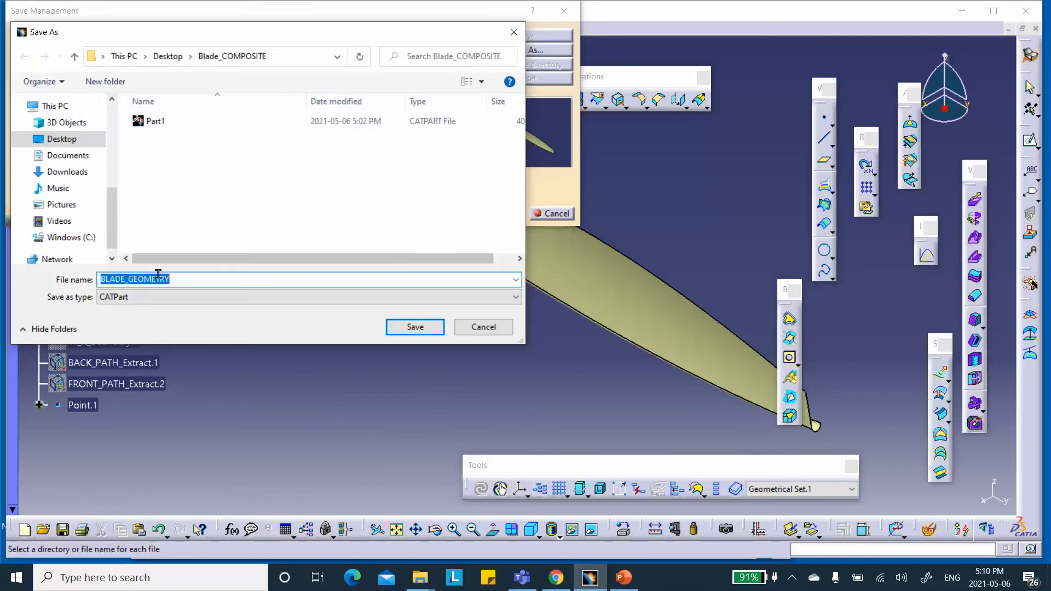
left_click(415, 327)
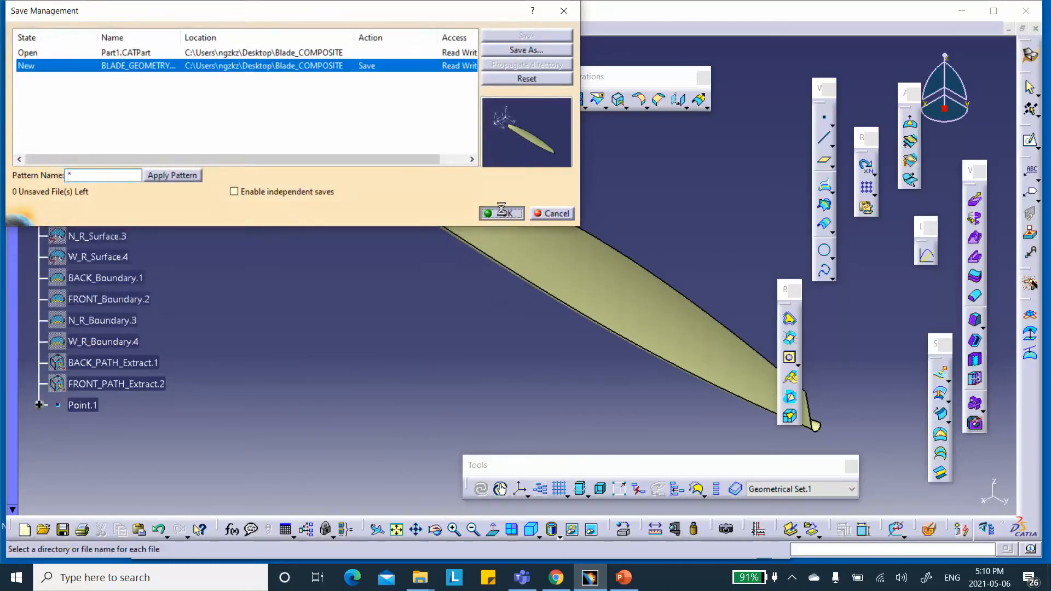
left_click(500, 213)
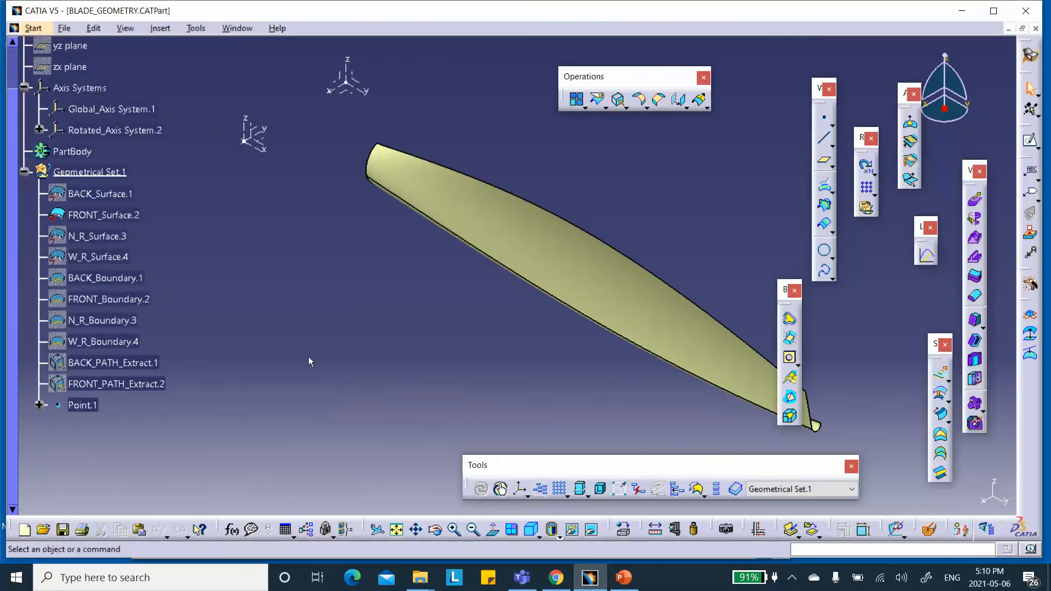
Switch to the Material Library workbench to start a new material library
middle_click_drag(272, 252, 261, 296)
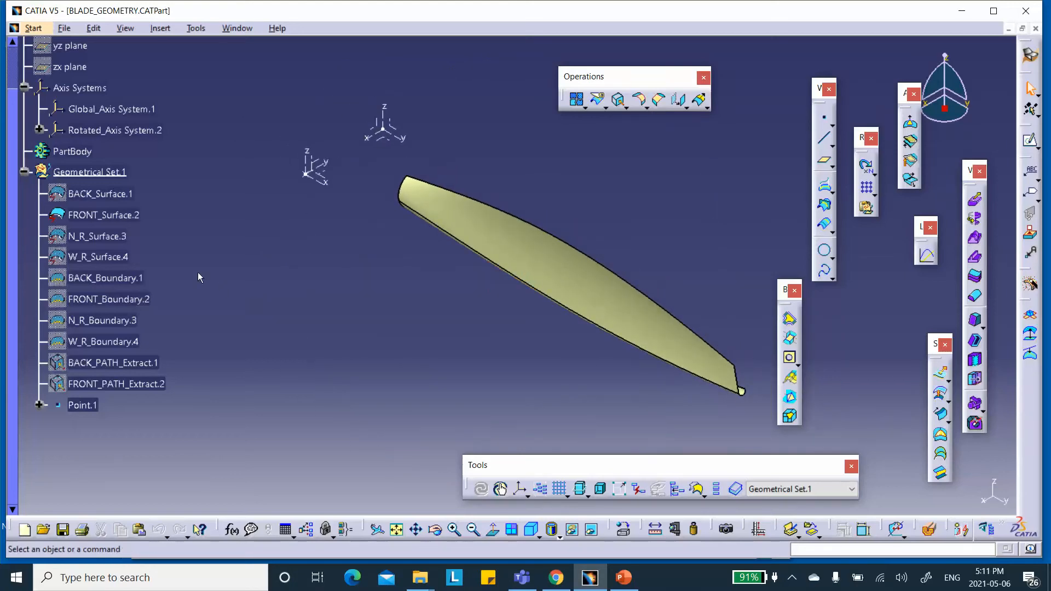
scroll(198, 271, "down", 3)
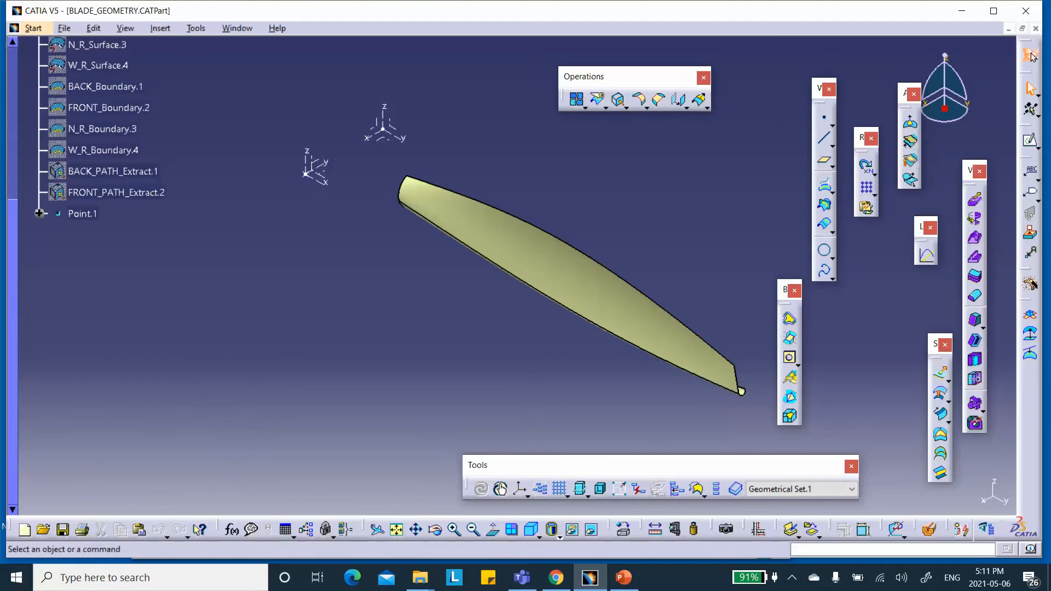
left_click(282, 110)
left_click(33, 29)
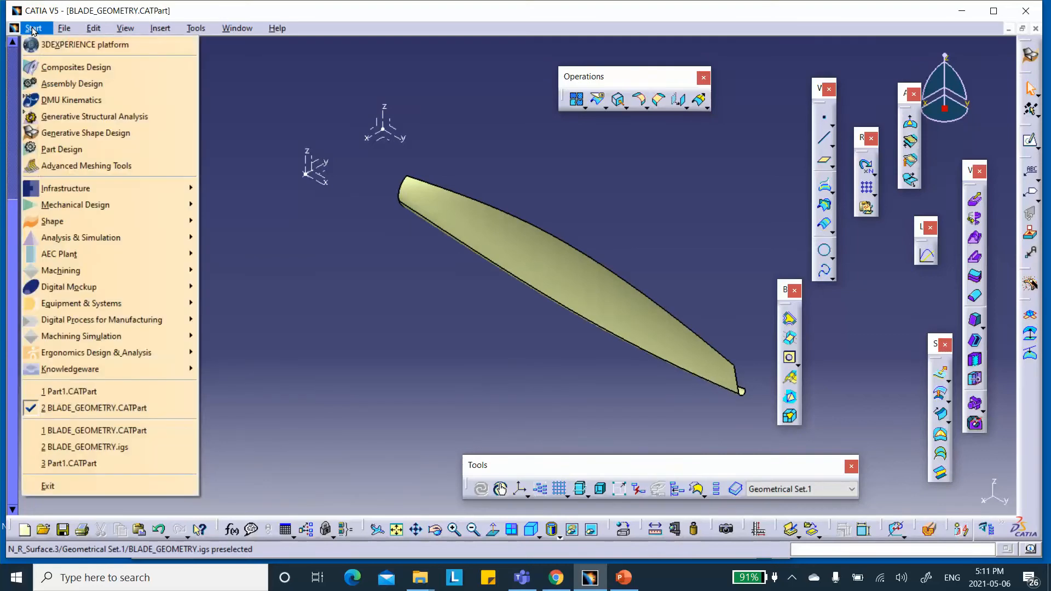
mouse_move(69, 192)
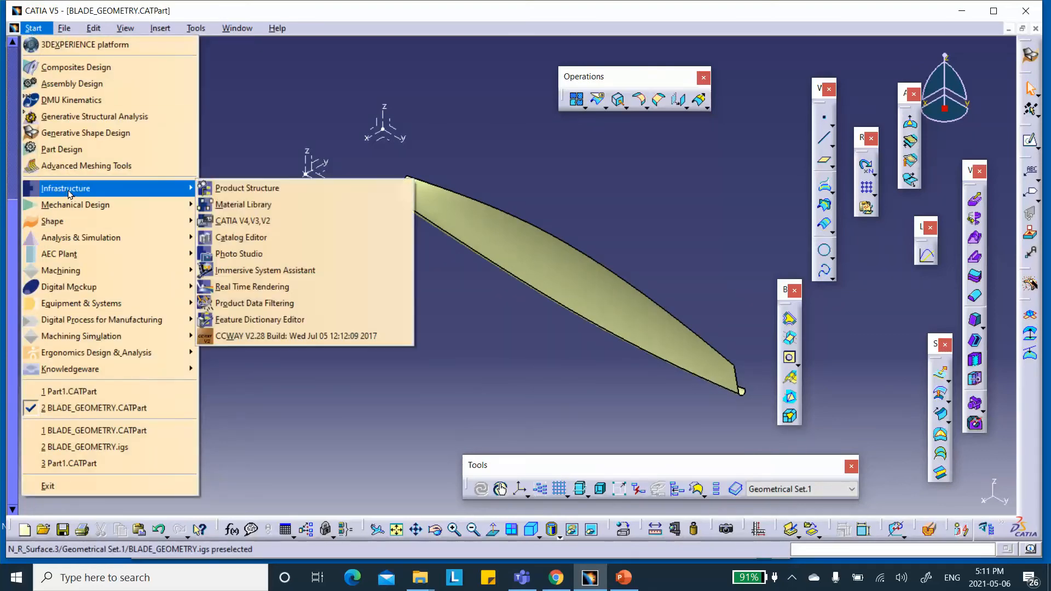
left_click(240, 205)
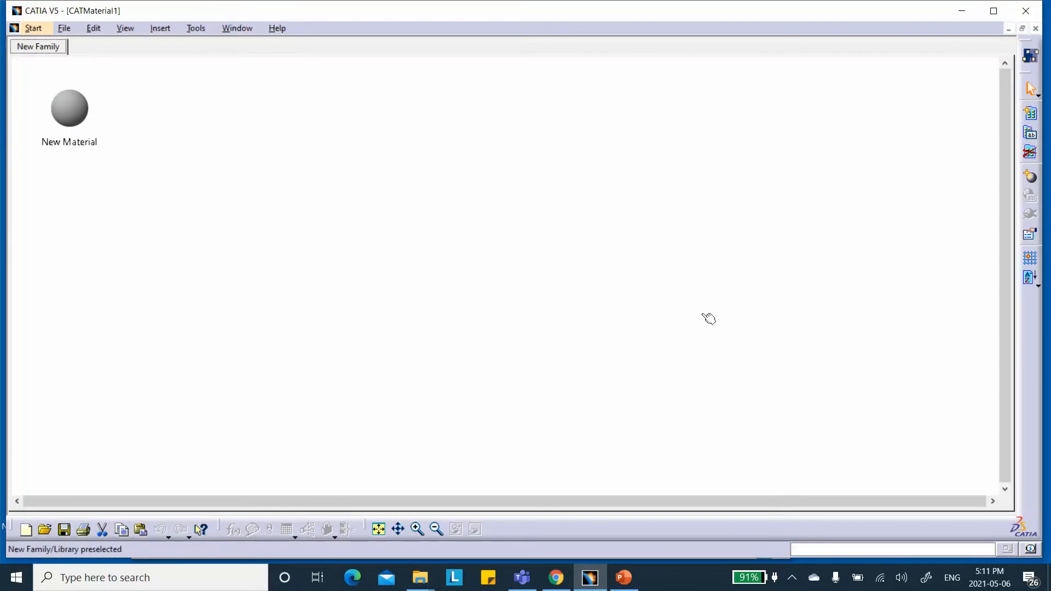
Rename the default material in the New Family as Carbon_Epoxy_New Material in its feature properties
right_click(87, 113)
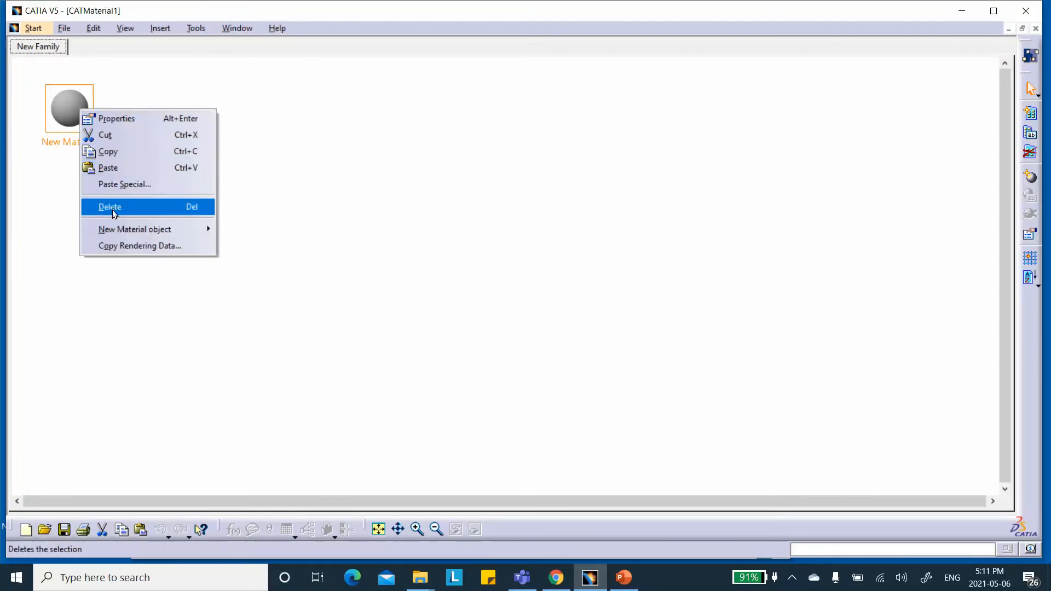
left_click(117, 119)
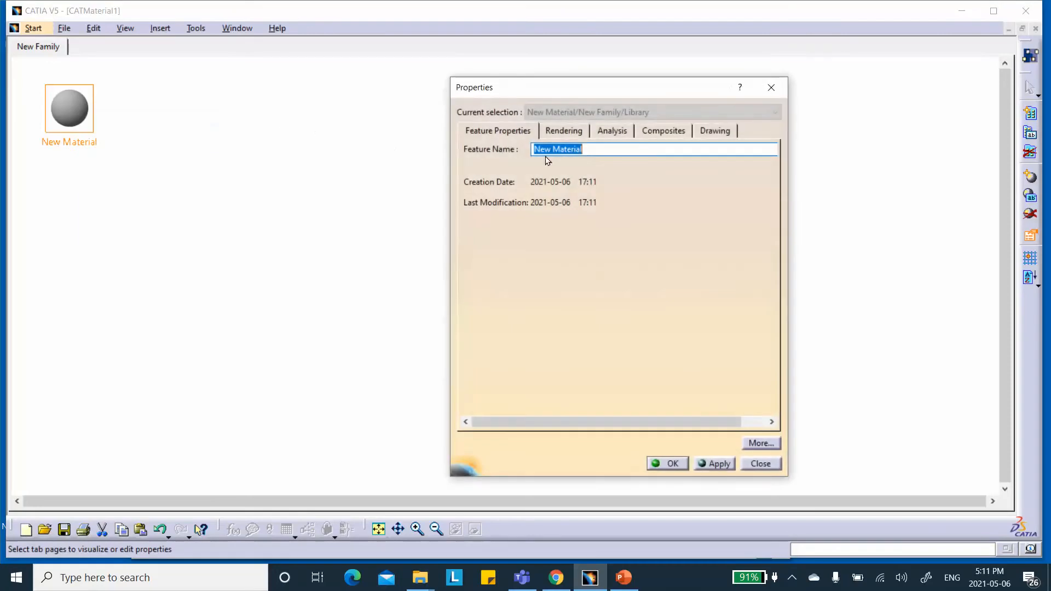
left_click(534, 150)
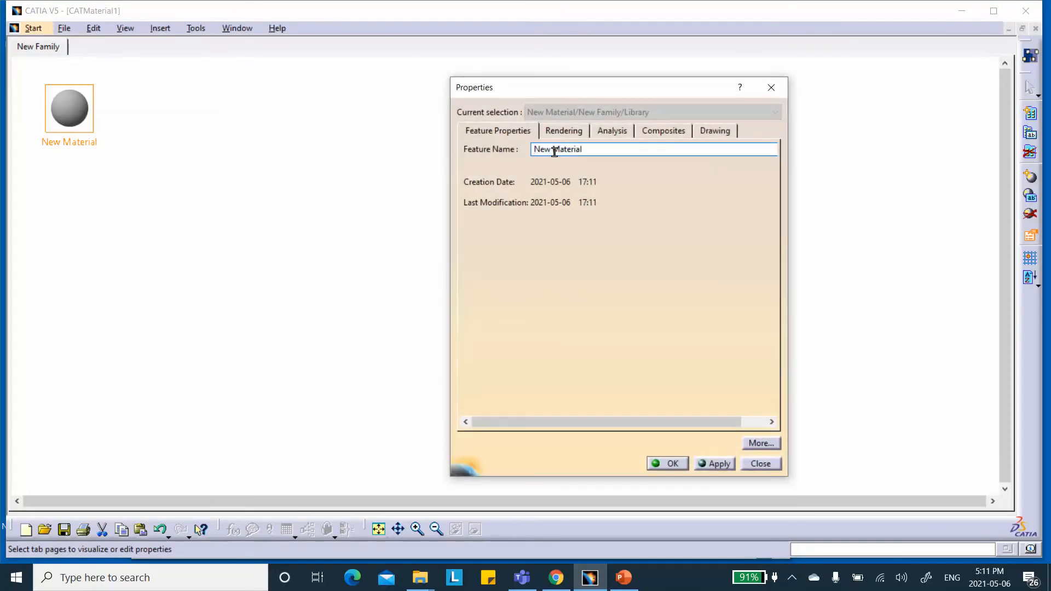
type("Car")
type("bon_Epox")
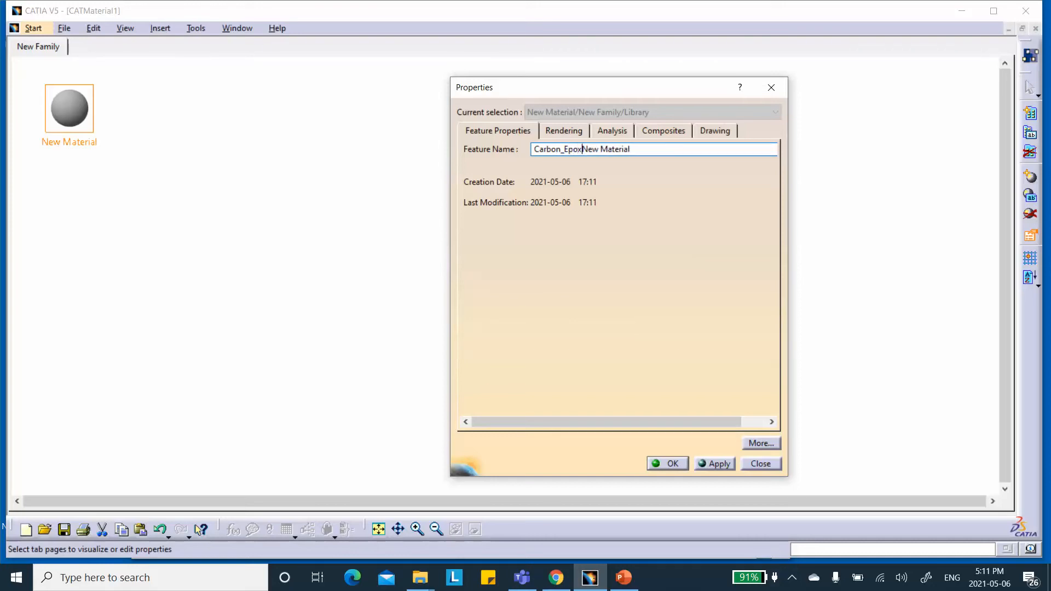
type("y_")
left_click(716, 464)
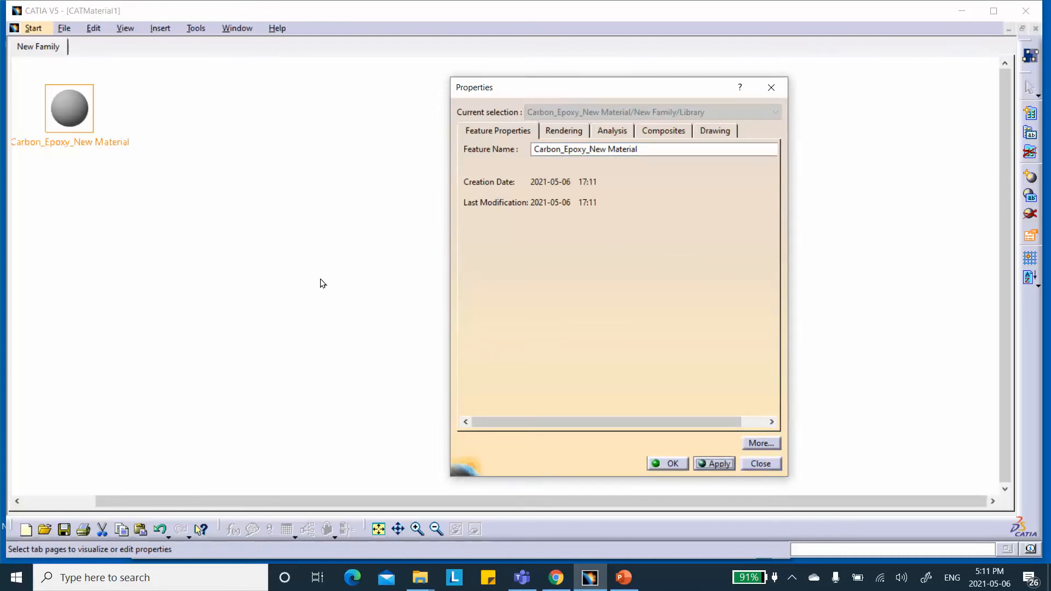
Define the carbon-epoxy material's composite properties as uni directional with a cured thickness of 0.25 mm
left_click(674, 134)
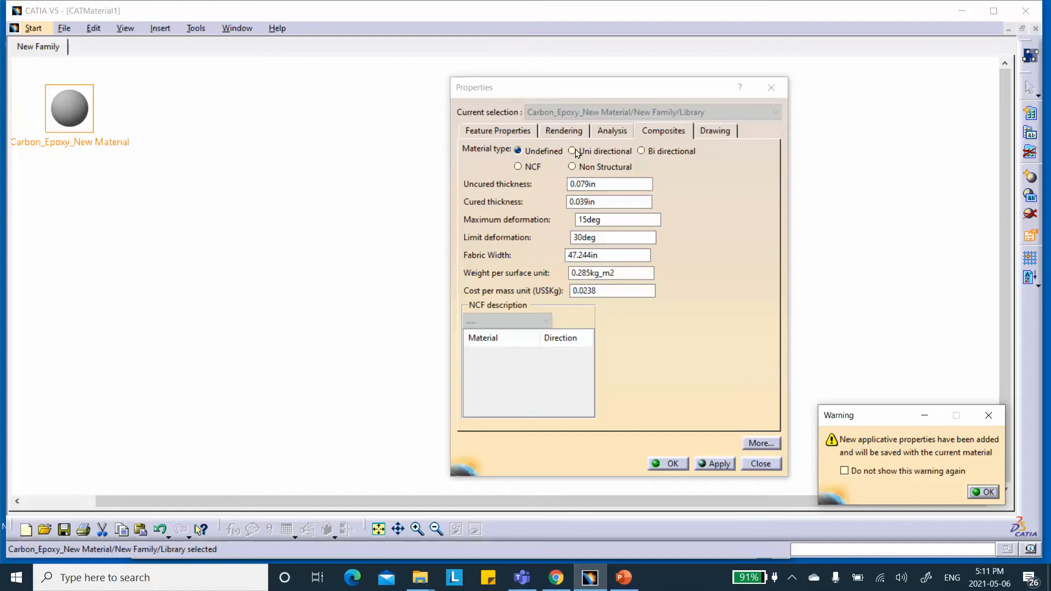
left_click(984, 492)
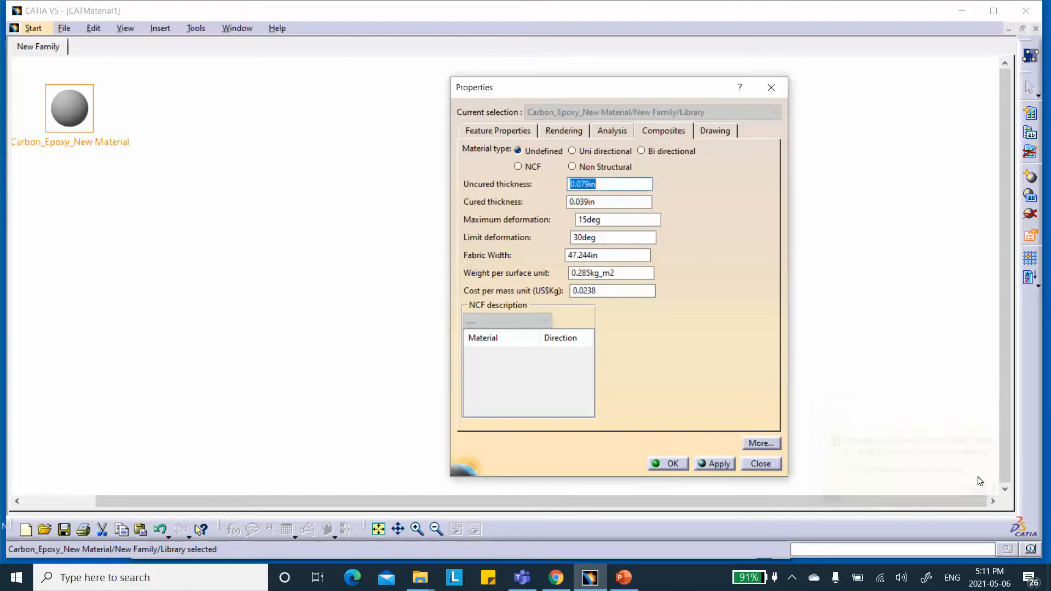
left_click(572, 150)
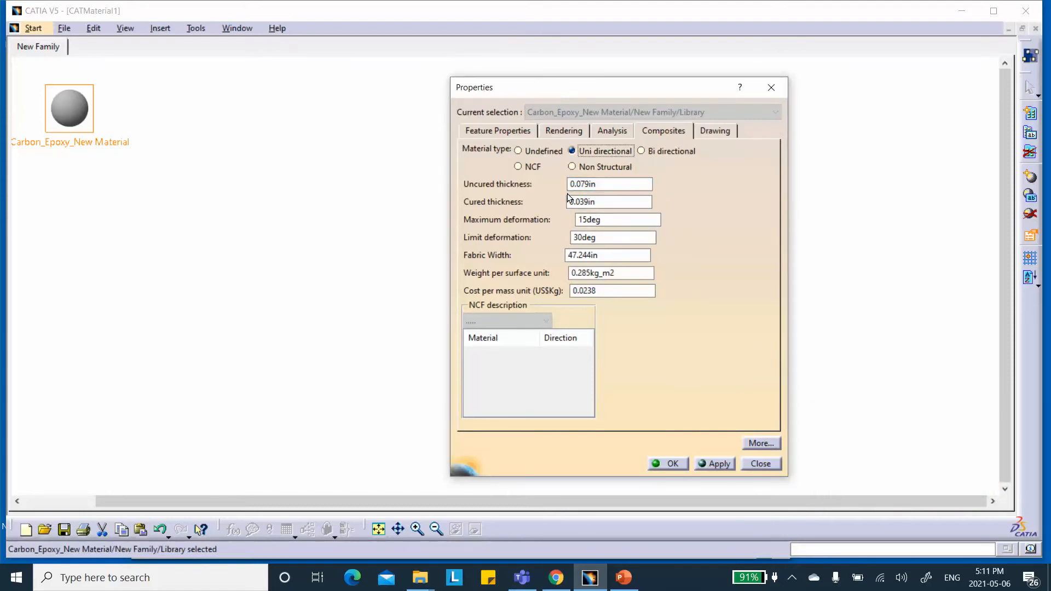
double_click(599, 201)
type("0.25mm")
left_click(679, 463)
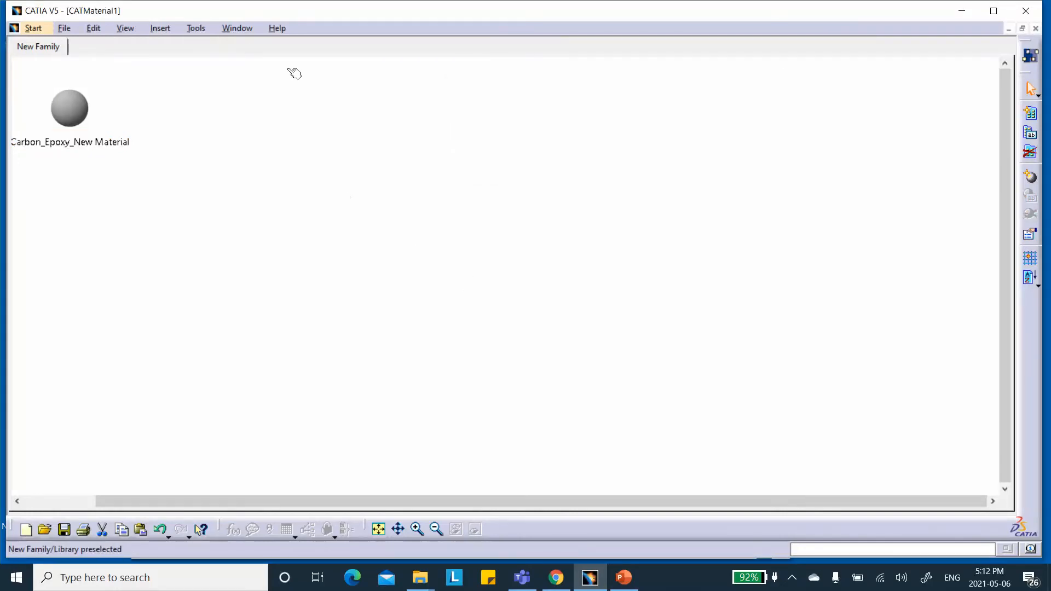
Set the length unit to Millimeter (mm) in the Parameters and Measure options
left_click(193, 29)
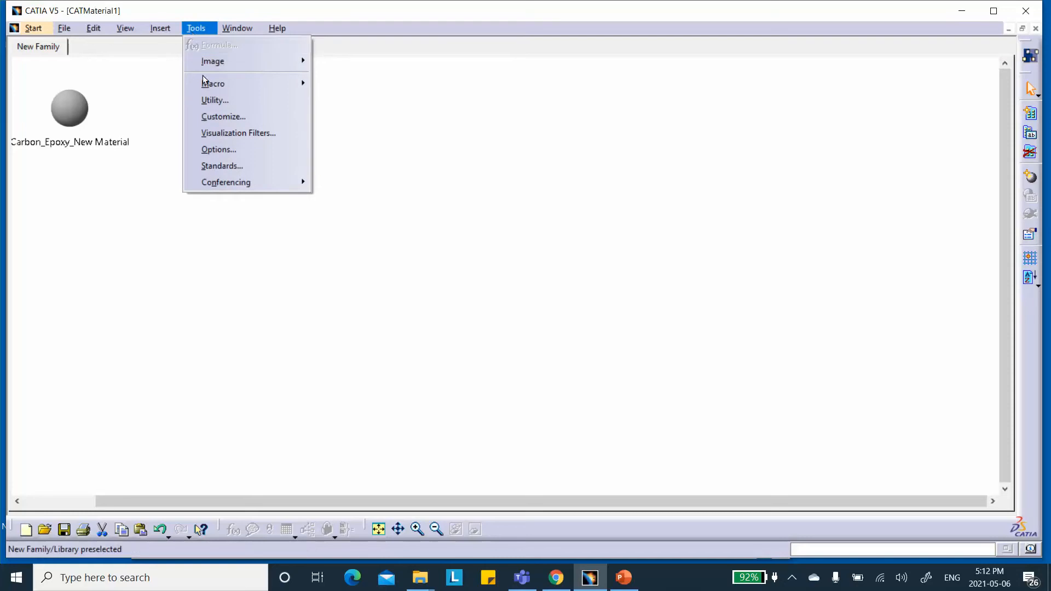
left_click(218, 149)
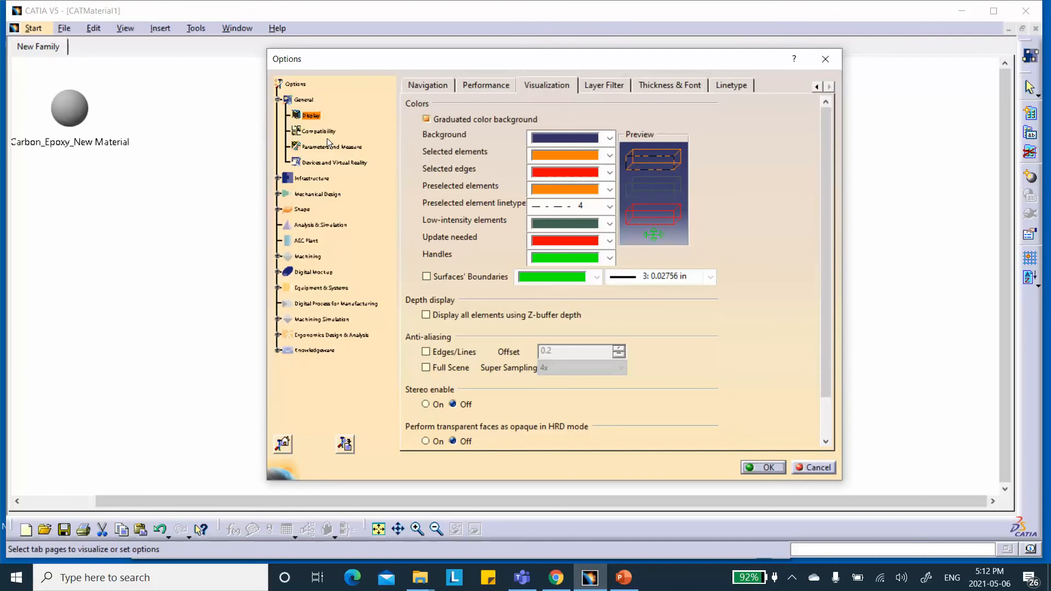
left_click(322, 148)
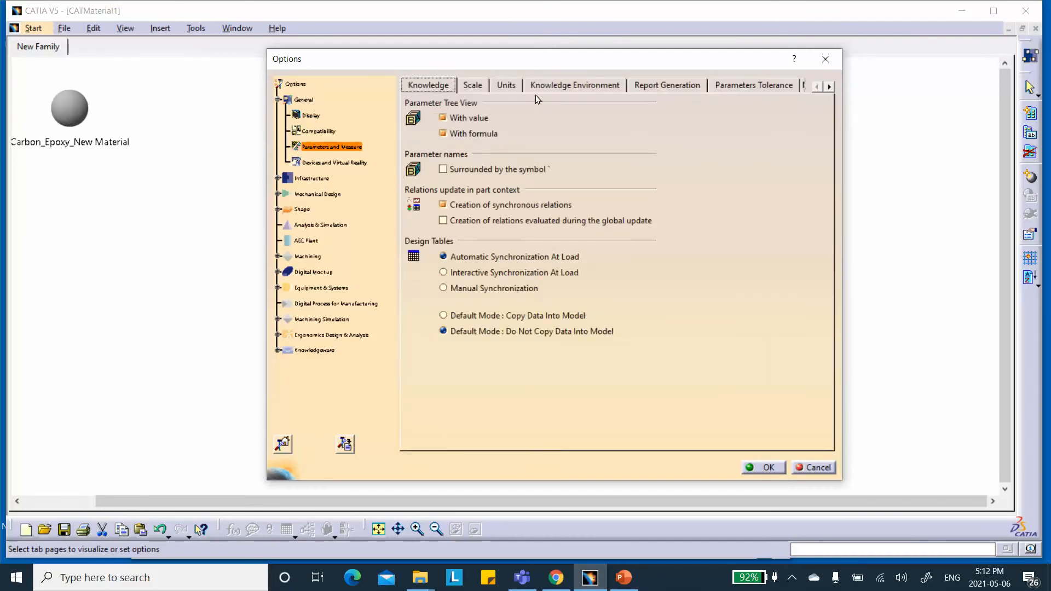
left_click(507, 87)
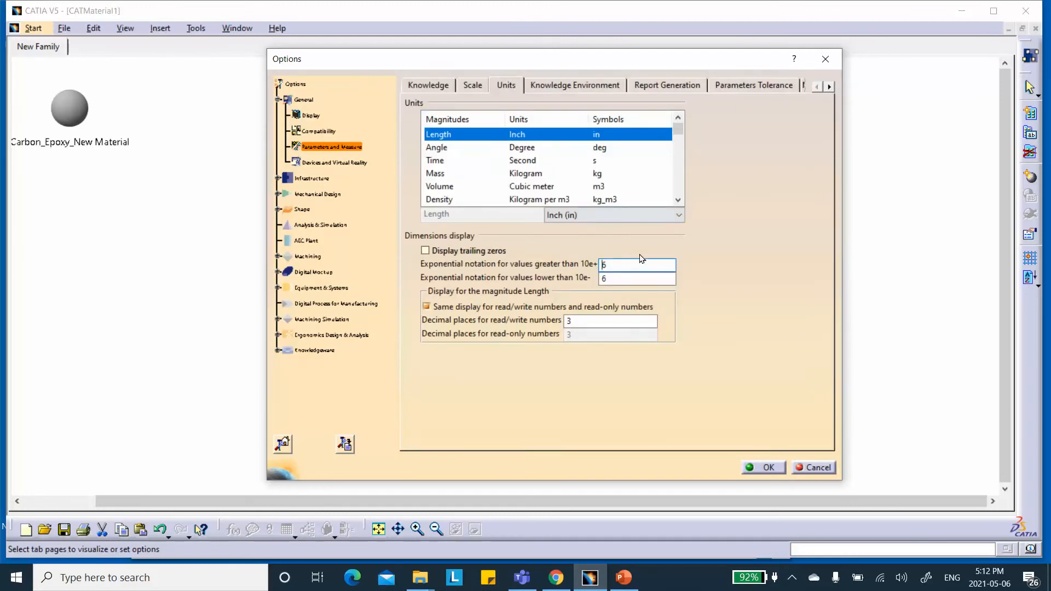
left_click(647, 215)
left_click(621, 229)
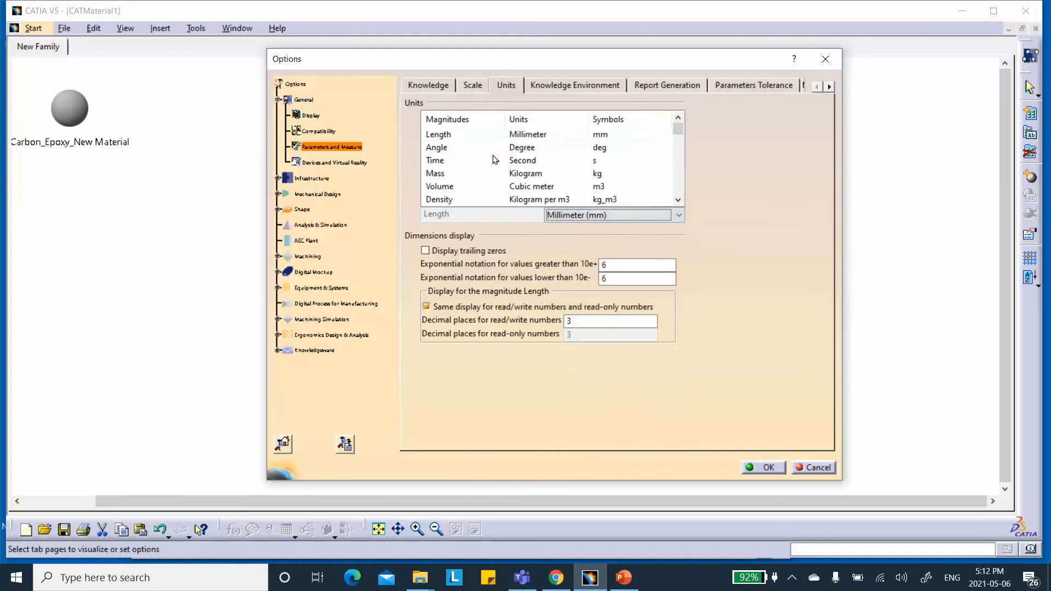
Check the density unit and set the force unit to Newton (N)
left_click(678, 200)
left_click(678, 199)
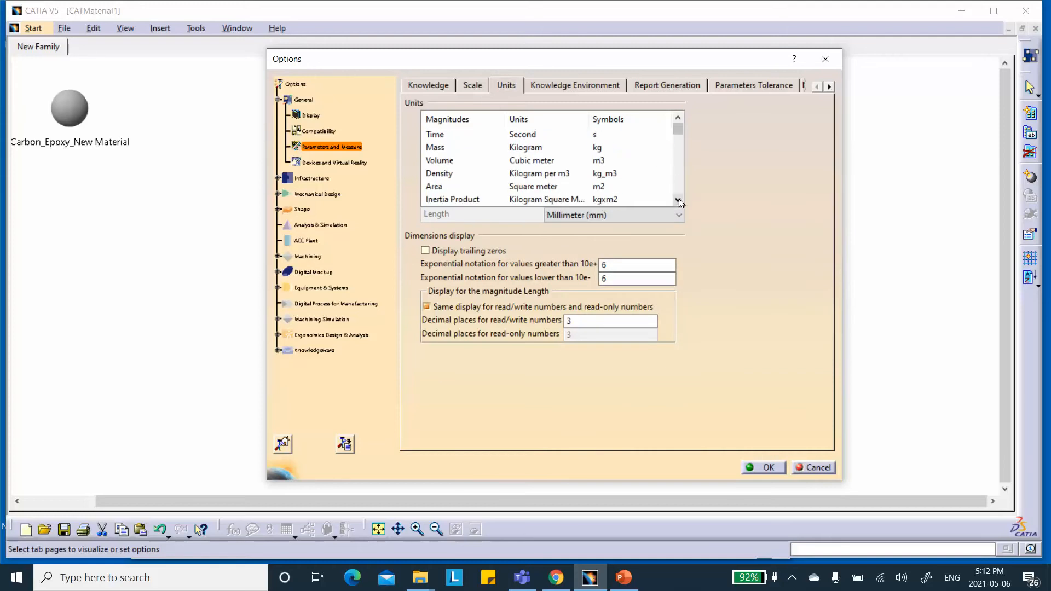
left_click(679, 200)
left_click(566, 161)
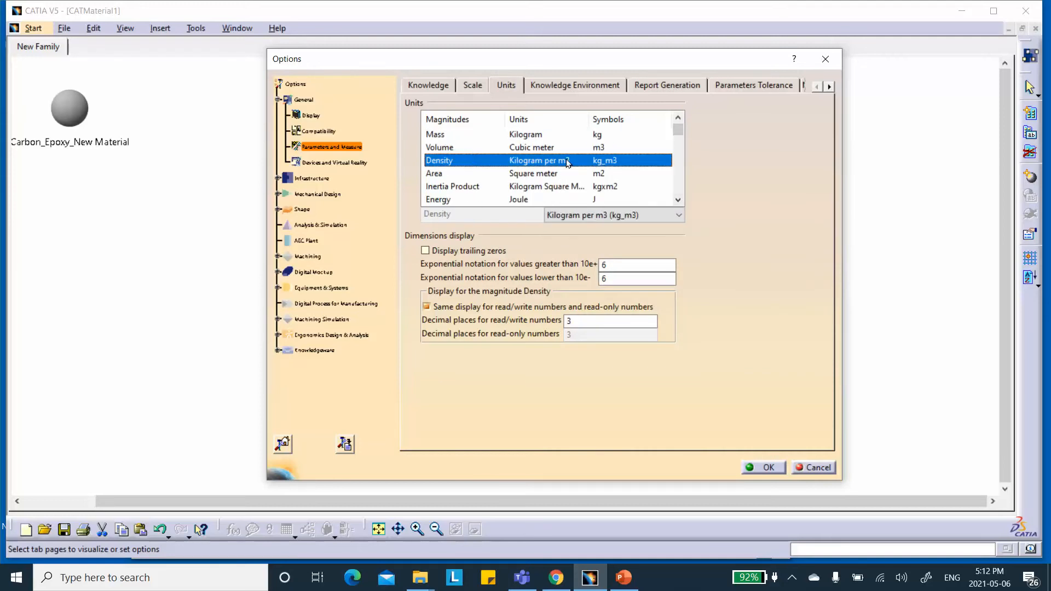
left_click(679, 200)
left_click(678, 200)
left_click(679, 200)
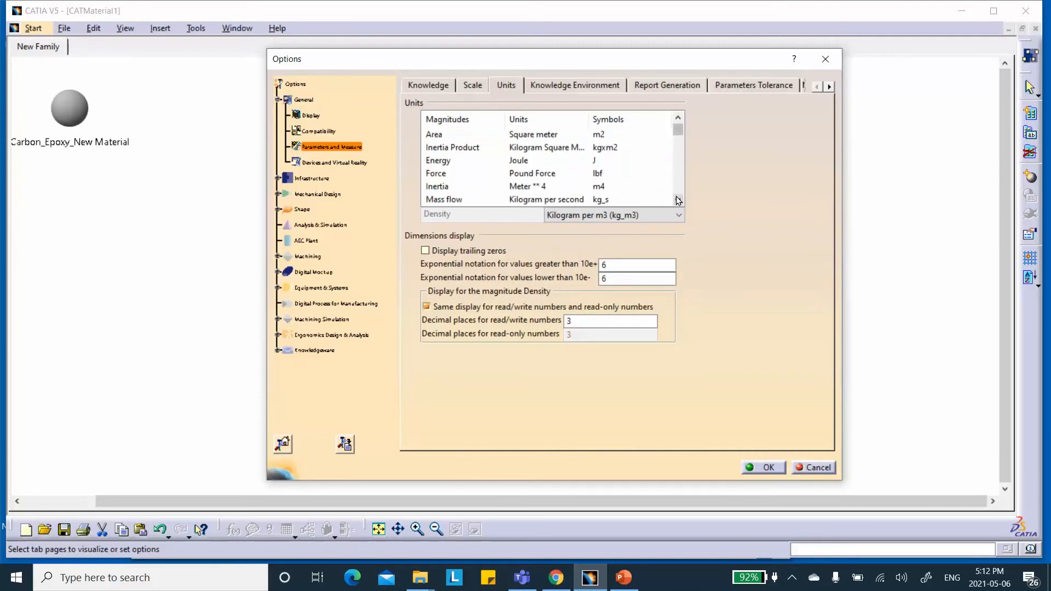
left_click(583, 174)
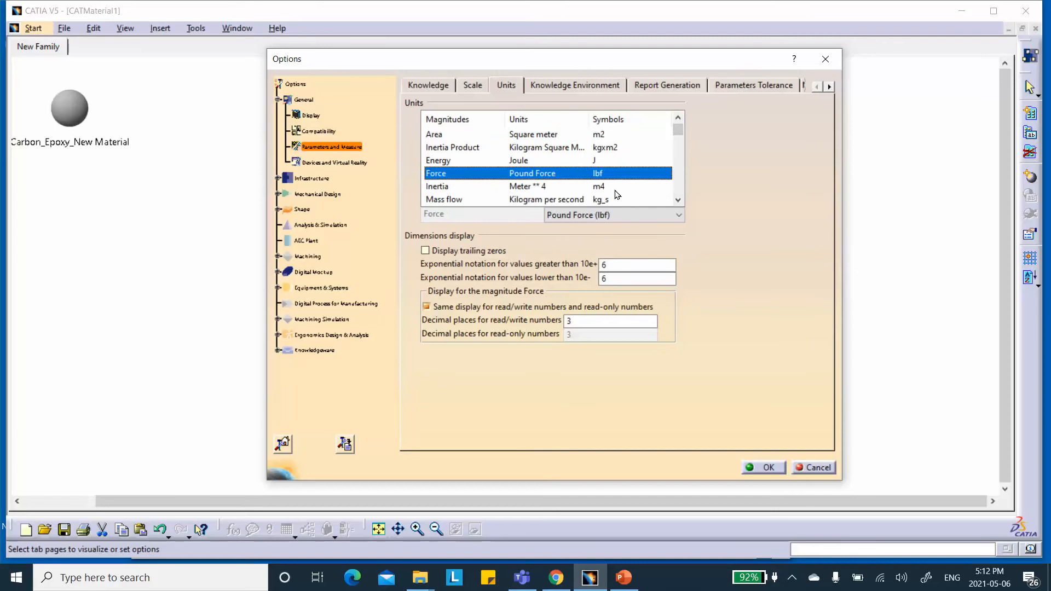
left_click(679, 215)
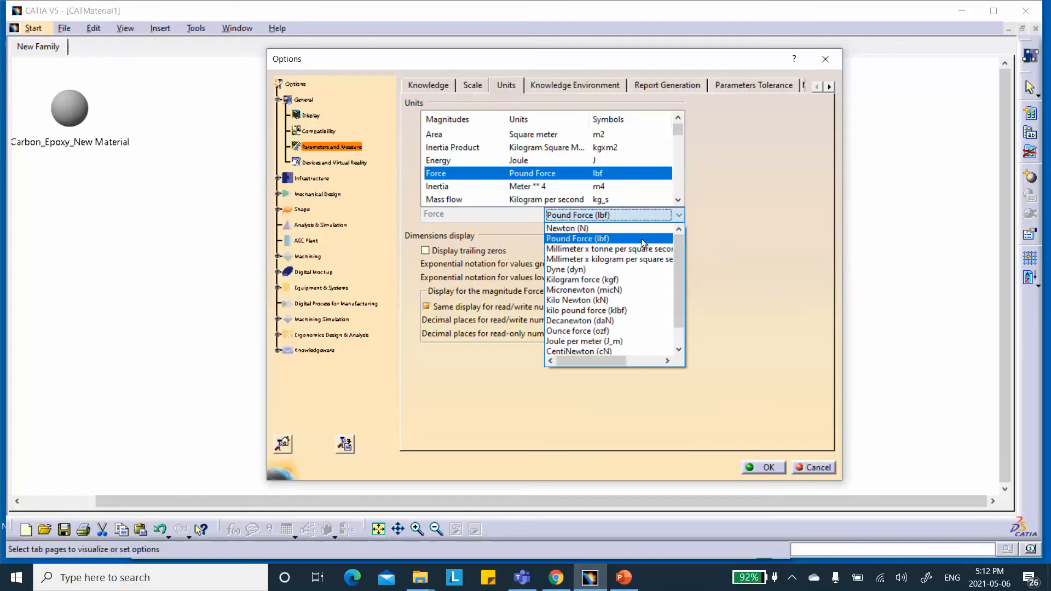
left_click(634, 228)
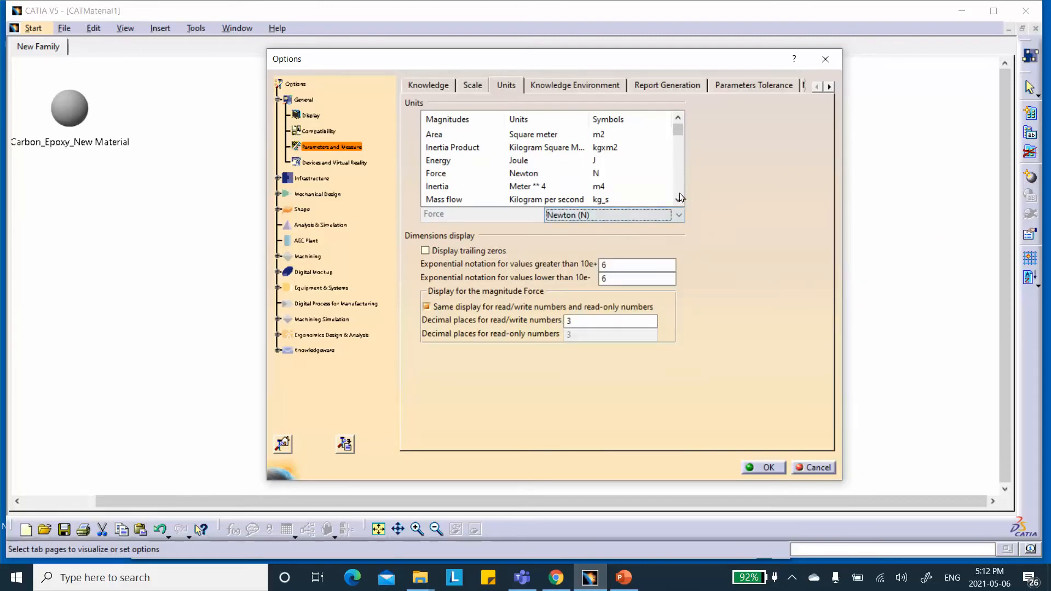
Set the pressure unit to Gigapascal (GPa) and accept the unit options
left_click(678, 200)
left_click(678, 200)
left_click(678, 200)
left_click(678, 200)
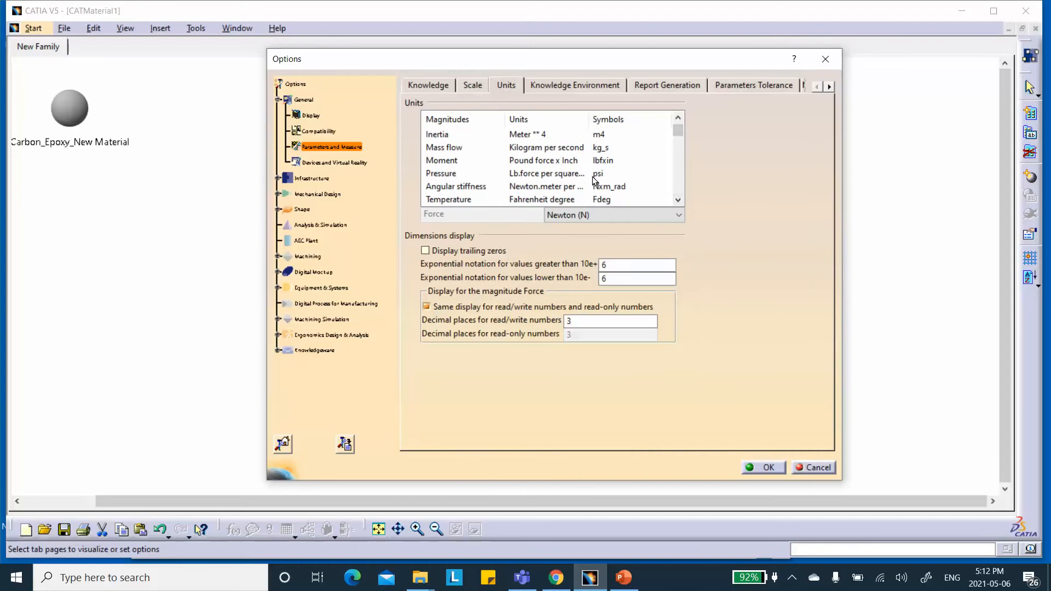
left_click(595, 176)
left_click(664, 215)
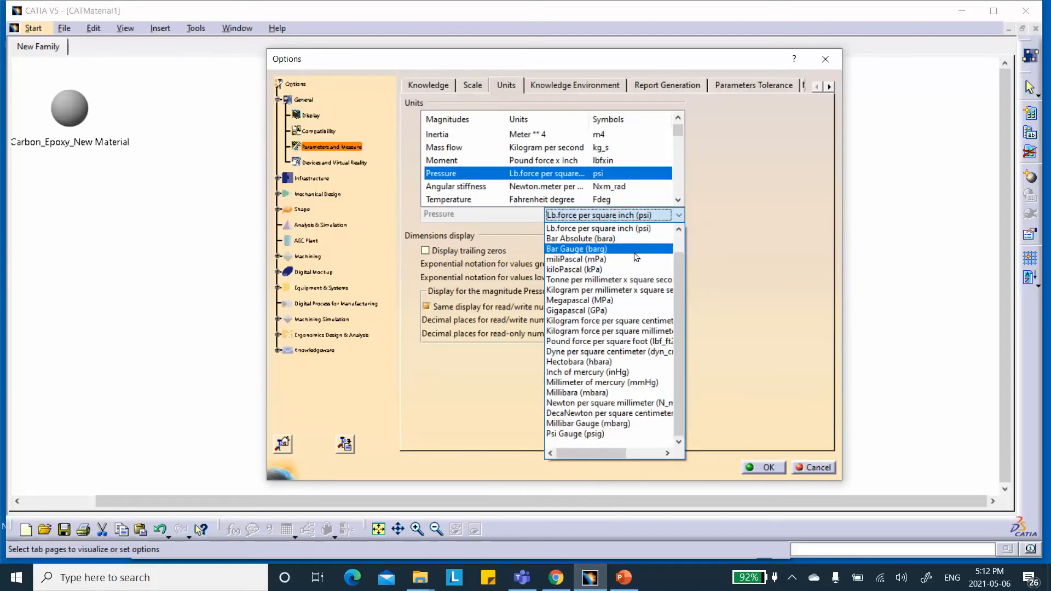
left_click(609, 311)
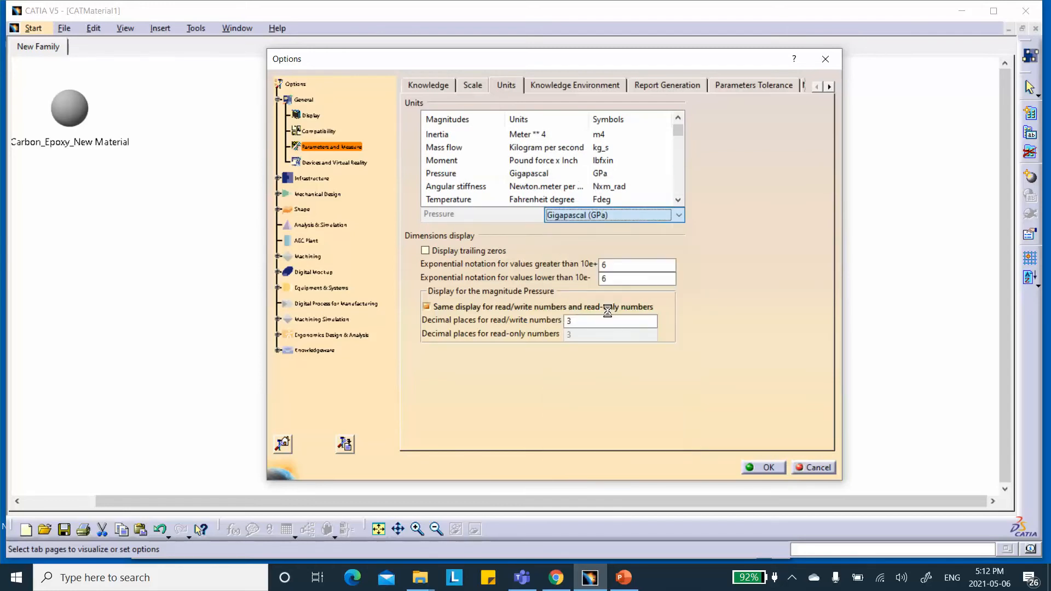
left_click(761, 467)
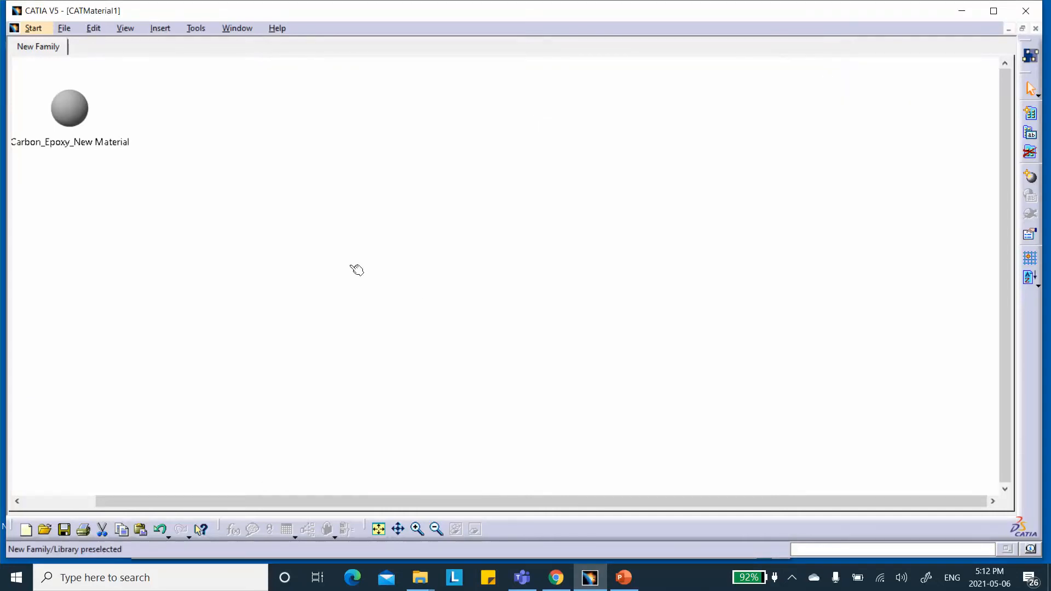
Reopen the carbon-epoxy material's properties and set its analysis material type to Orthotropic Material 2D
double_click(73, 112)
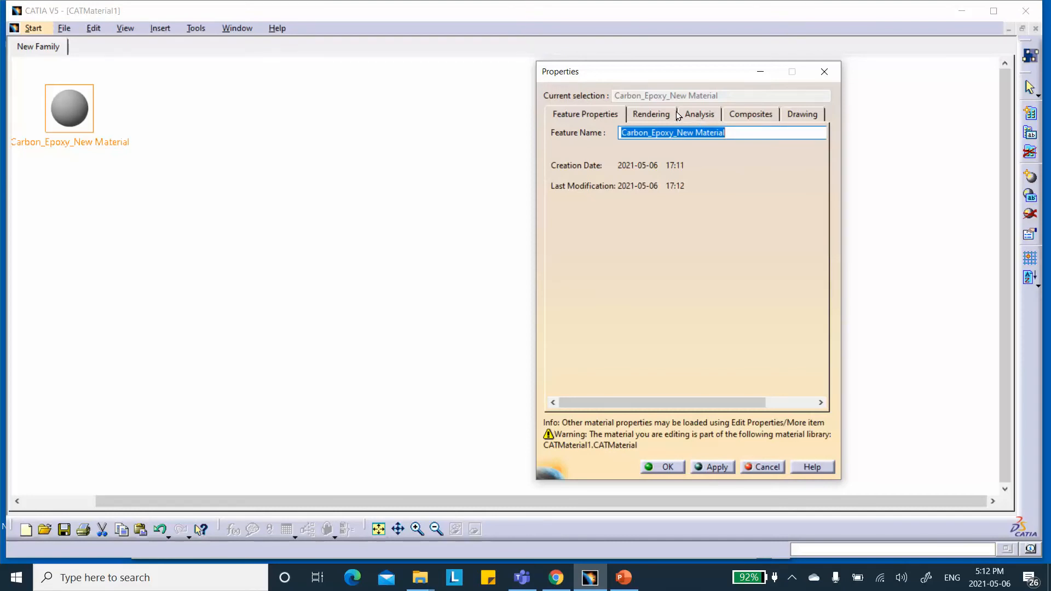
left_click(746, 116)
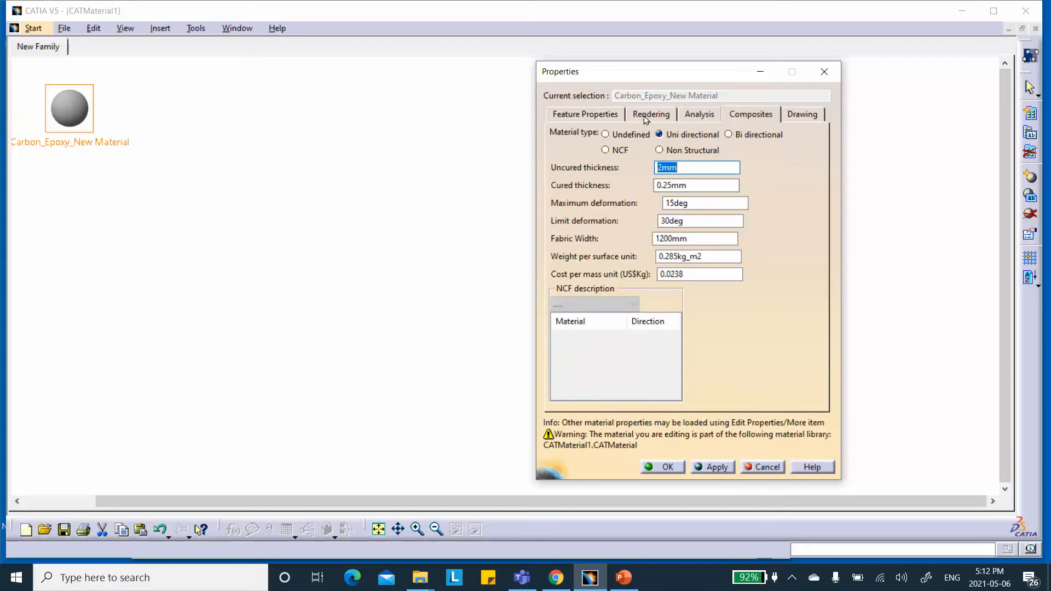
left_click(704, 116)
left_click(669, 134)
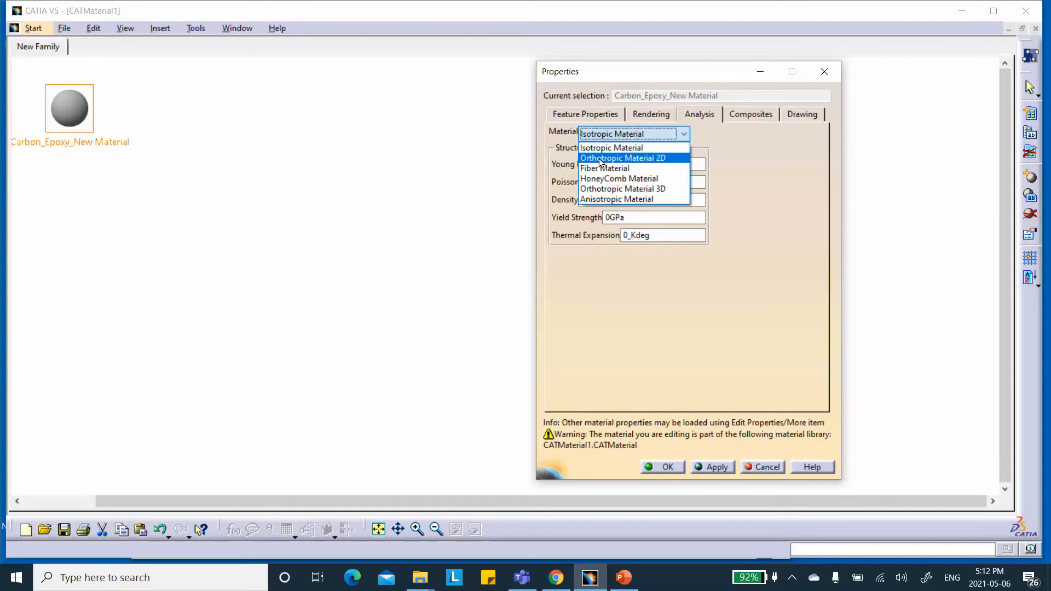
left_click(599, 159)
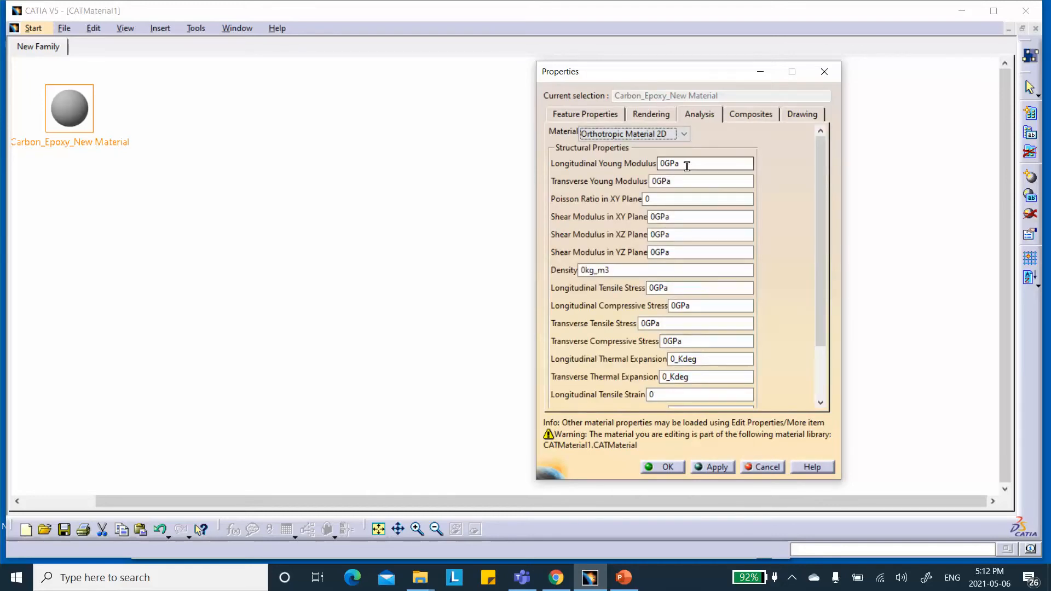
Set the longitudinal Young modulus to 148 GPa, the transverse Young modulus to 10.5 GPa and the XY-plane Poisson ratio to 0.3
left_click_drag(687, 165, 604, 158)
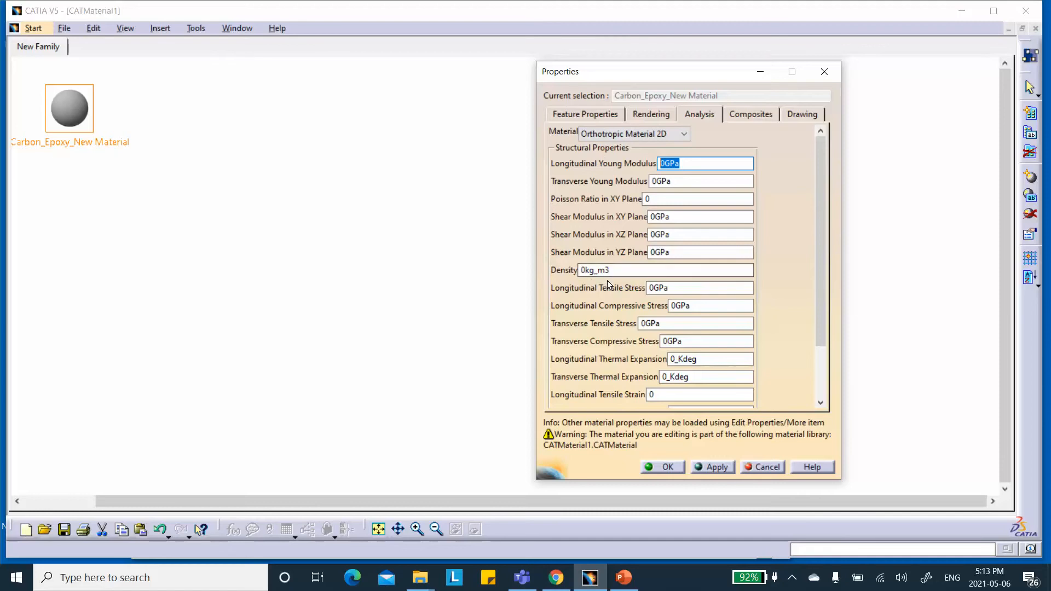
type("148")
left_click_drag(686, 181, 590, 181)
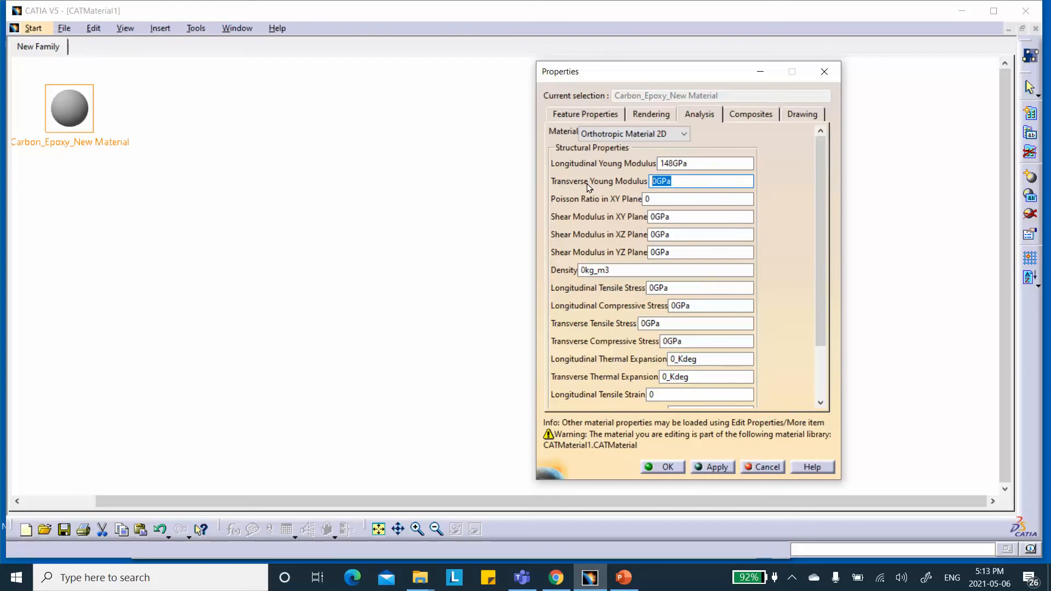
type("10.5")
left_click_drag(670, 195, 562, 192)
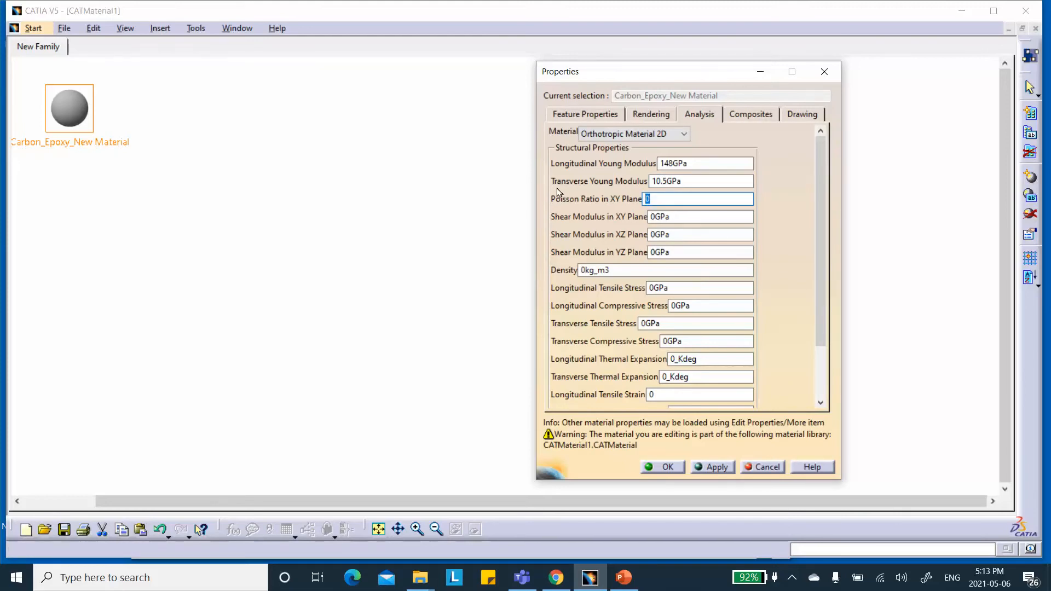
type("0.3")
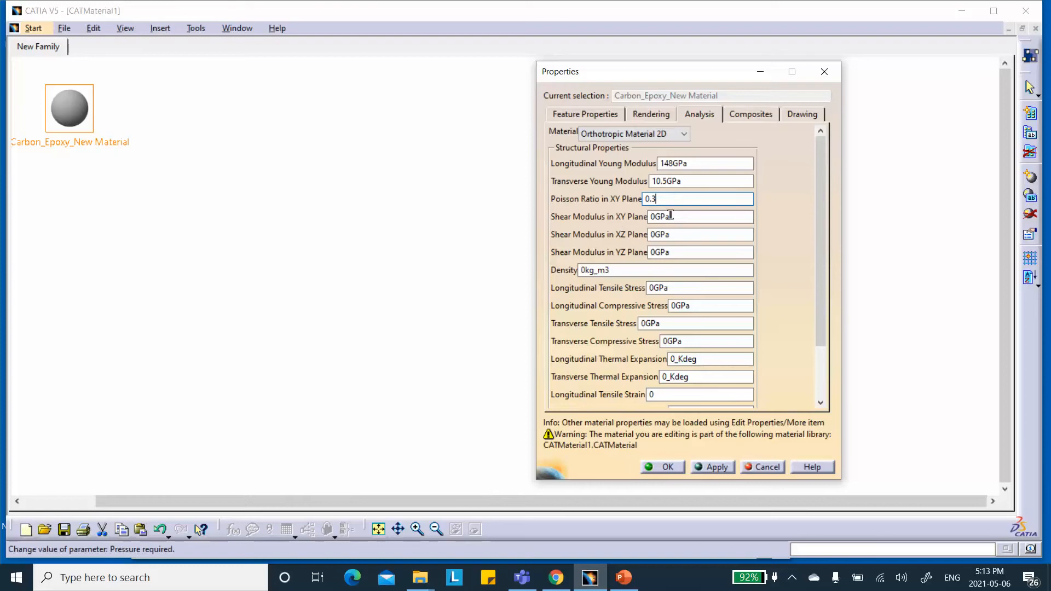
Set the shear modulus to 5.61 GPa in the XY and XZ planes and 2.8 GPa in the YZ plane
left_click_drag(672, 216, 594, 216)
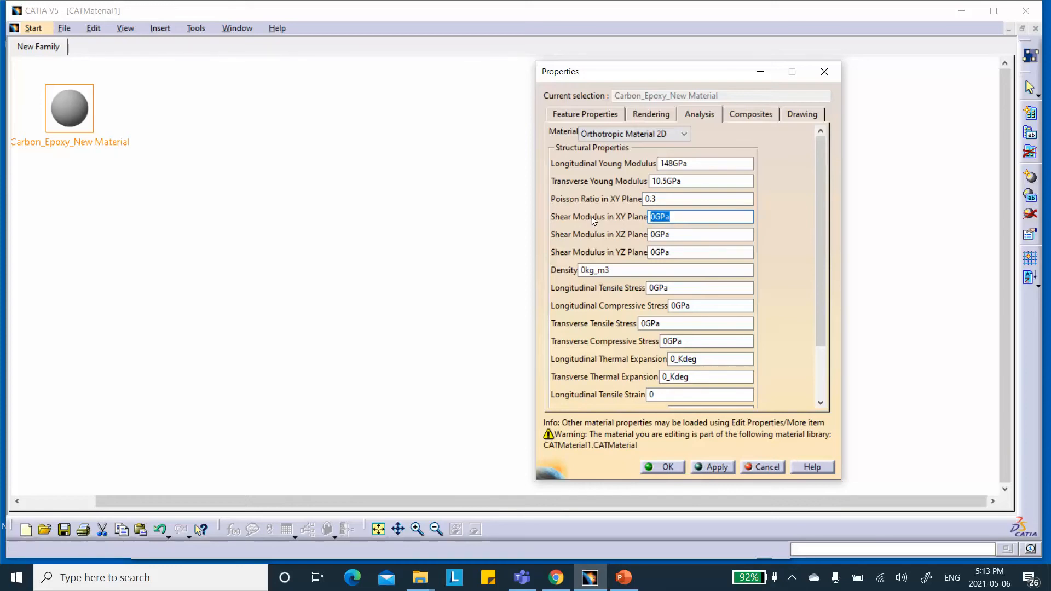
type("5.61")
left_click(685, 234)
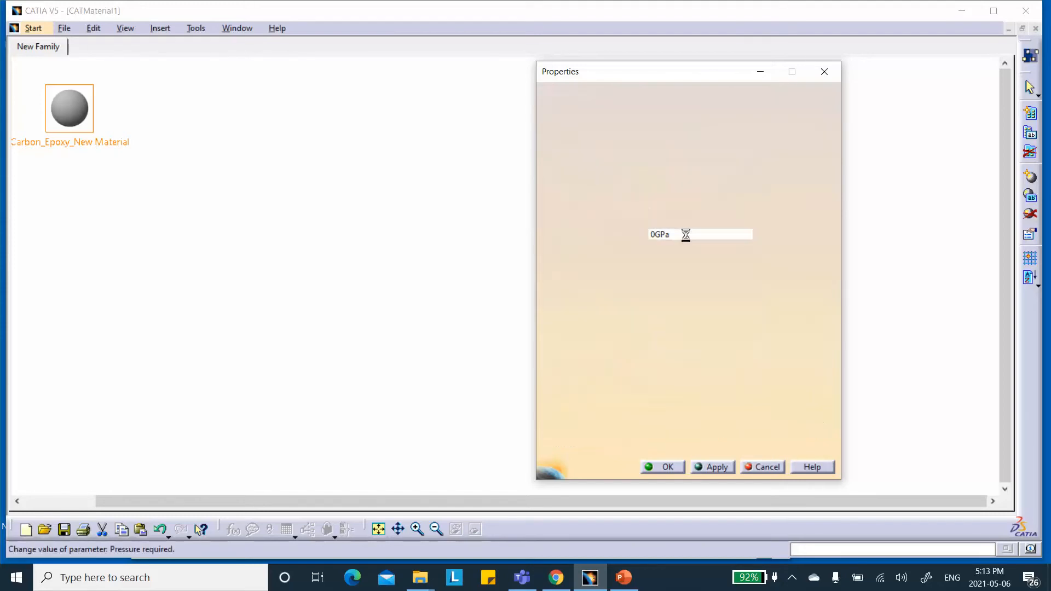
left_click_drag(686, 235, 561, 237)
type("5")
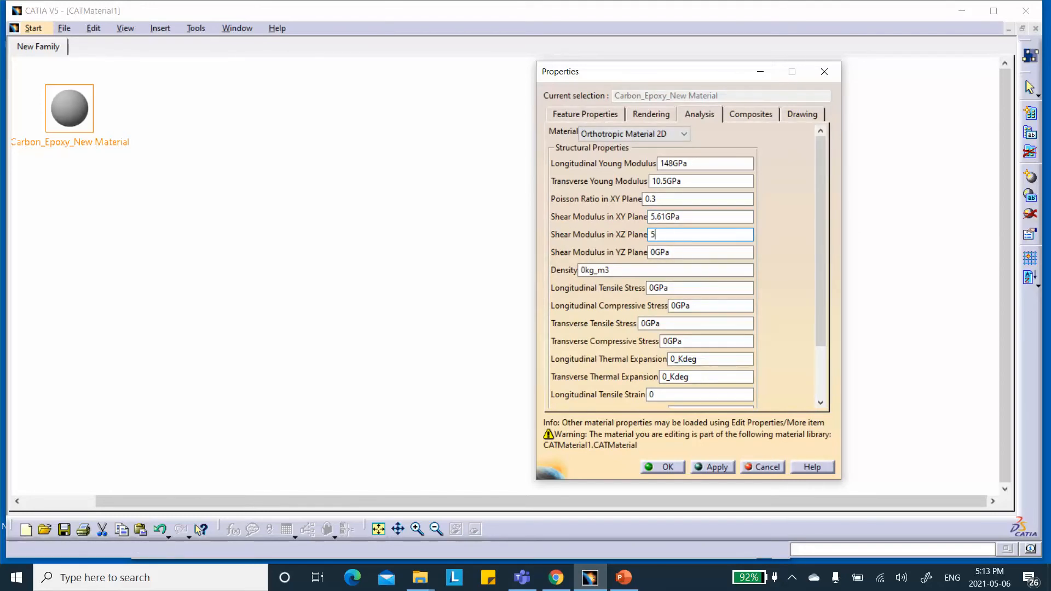
type(".61")
left_click(674, 252)
left_click_drag(674, 252, 586, 253)
type("2.8")
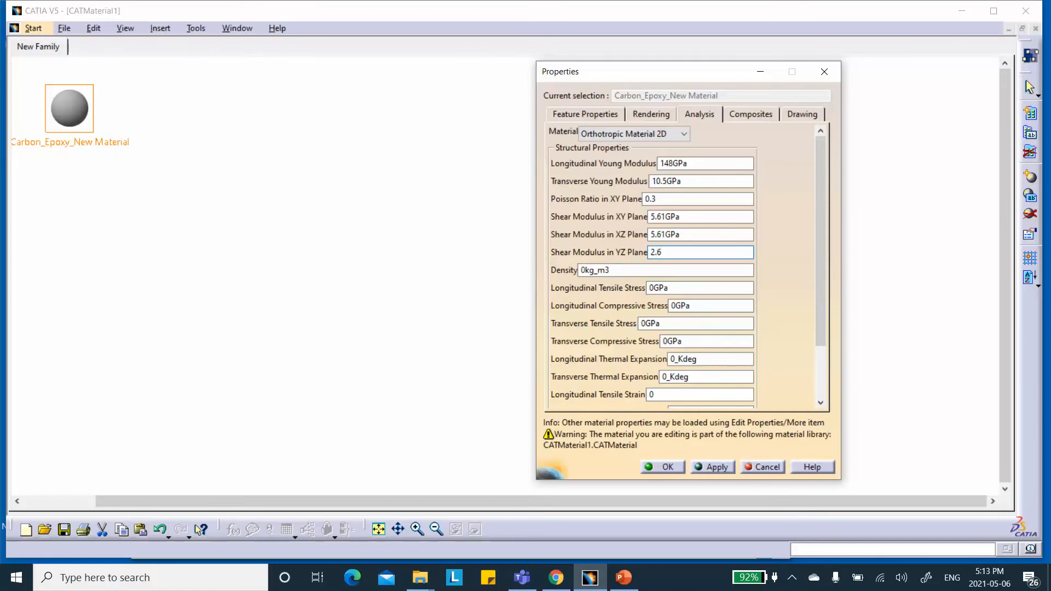
Set the material's density to 1800 kg_m3 and accept its analysis properties
left_click(693, 269)
left_click_drag(659, 270, 542, 268)
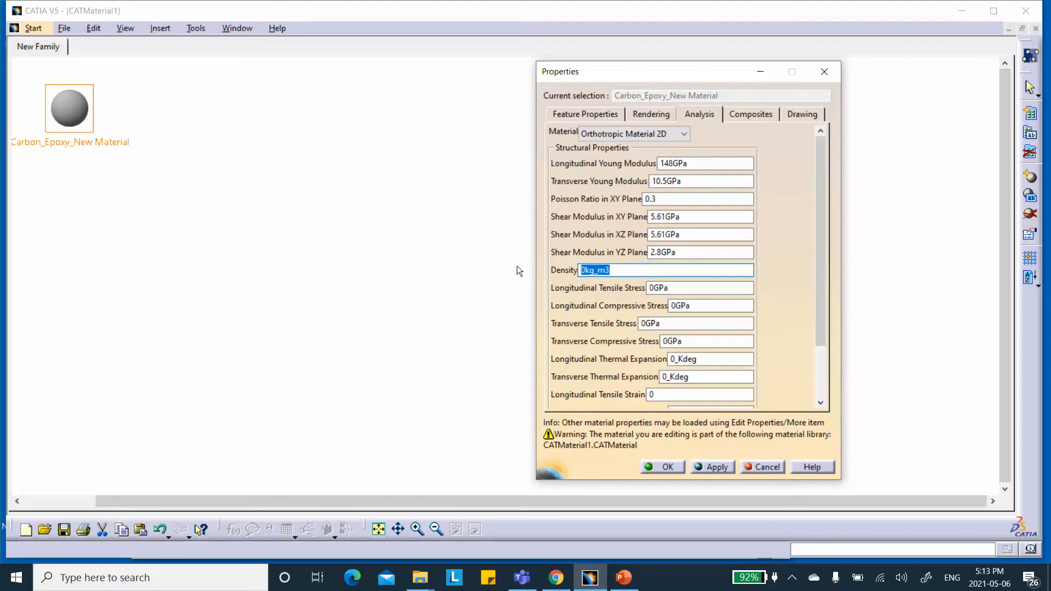
type("1800")
left_click(683, 286)
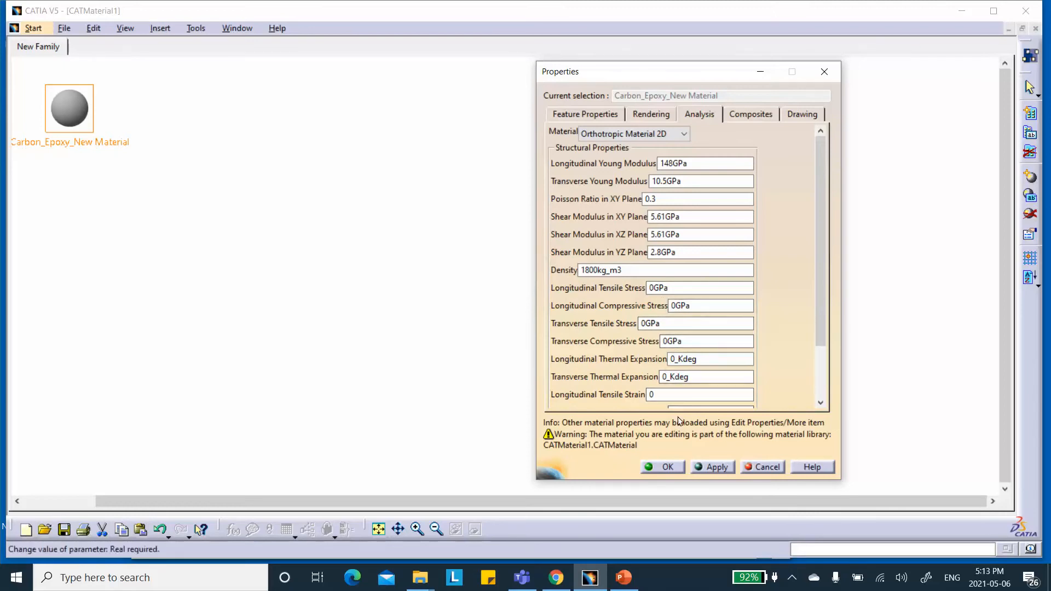
left_click(665, 466)
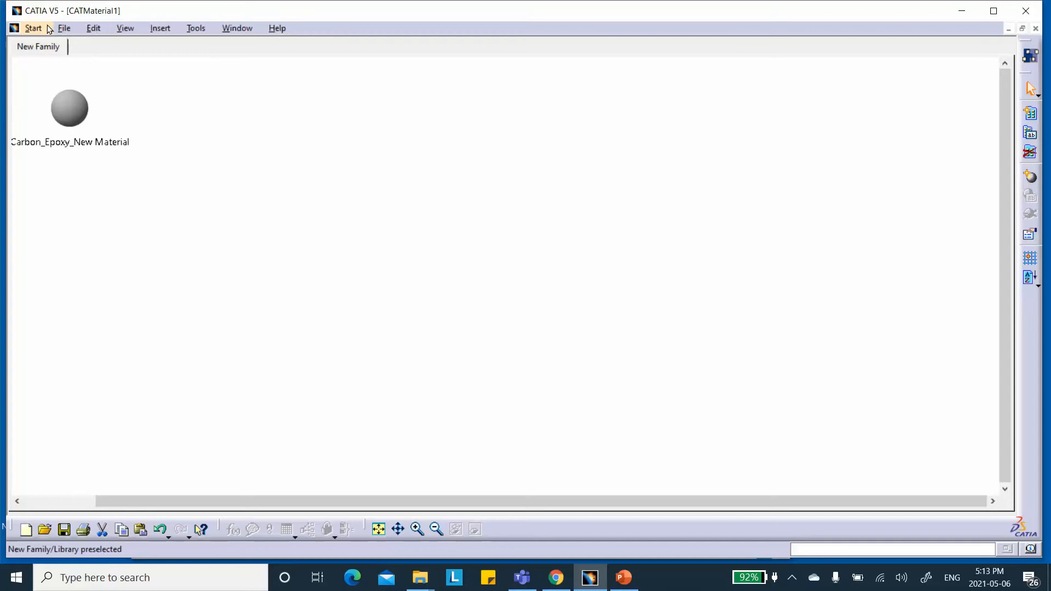
Save the material library as My_Carbon_Epoxy_CATMaterial1 in the Blade_COMPOSITE folder
left_click(64, 535)
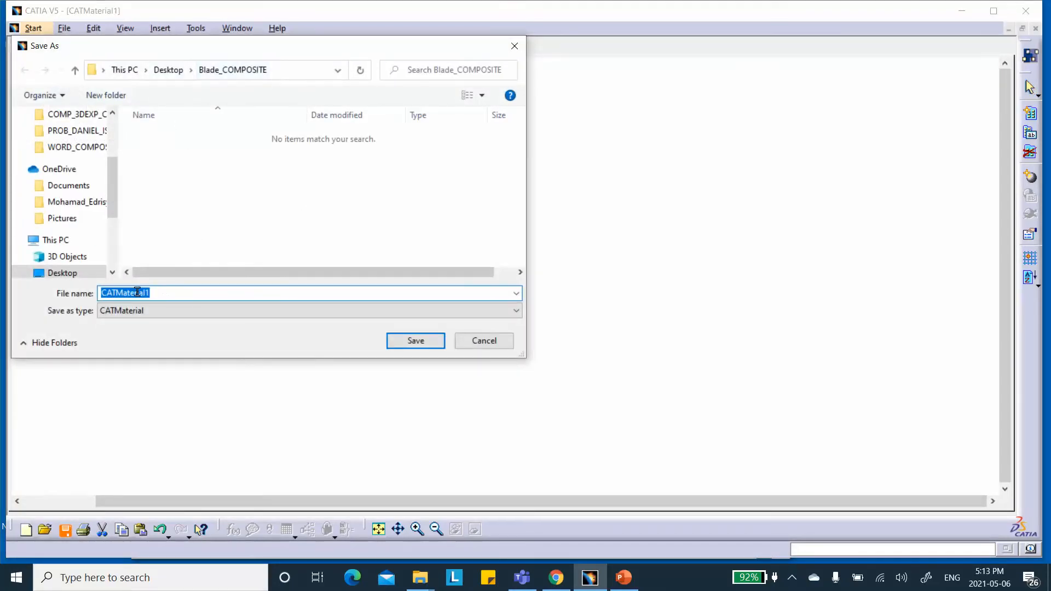
left_click(100, 292)
left_click(110, 293)
type("My_")
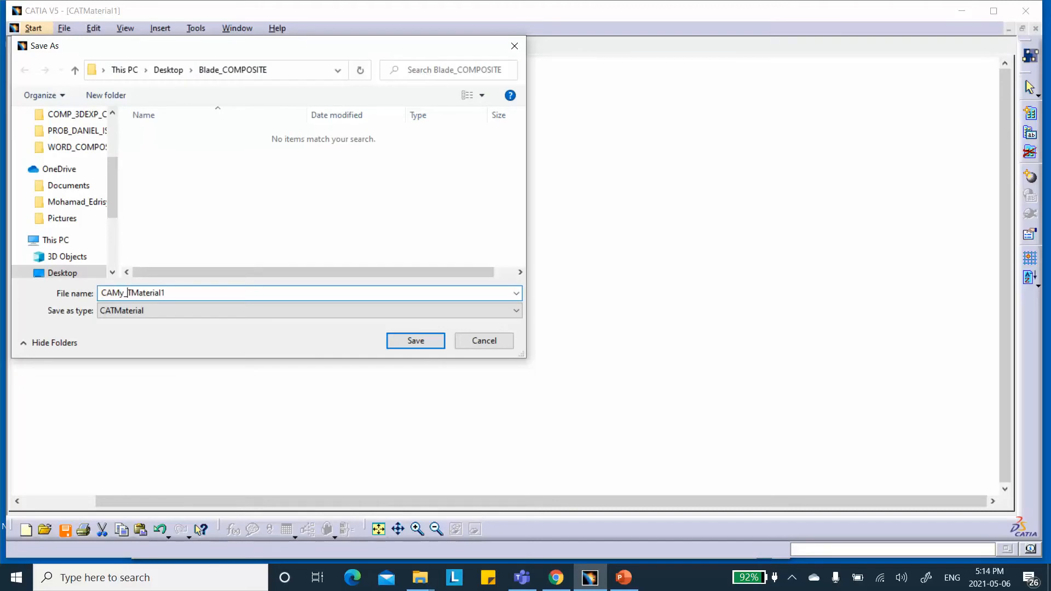
key("BackSpace")
key("BackSpace")
key("BackSpace")
key("BackSpace")
key("BackSpace")
type("CA")
type("My")
type("_Carb")
type("on")
type("_E")
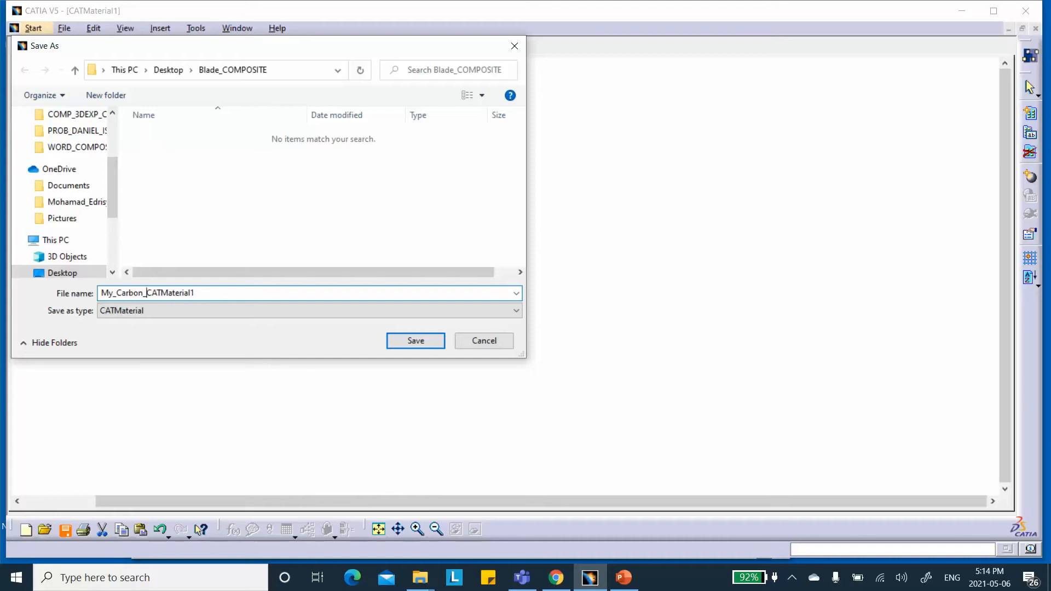
type("poxy_")
left_click(423, 342)
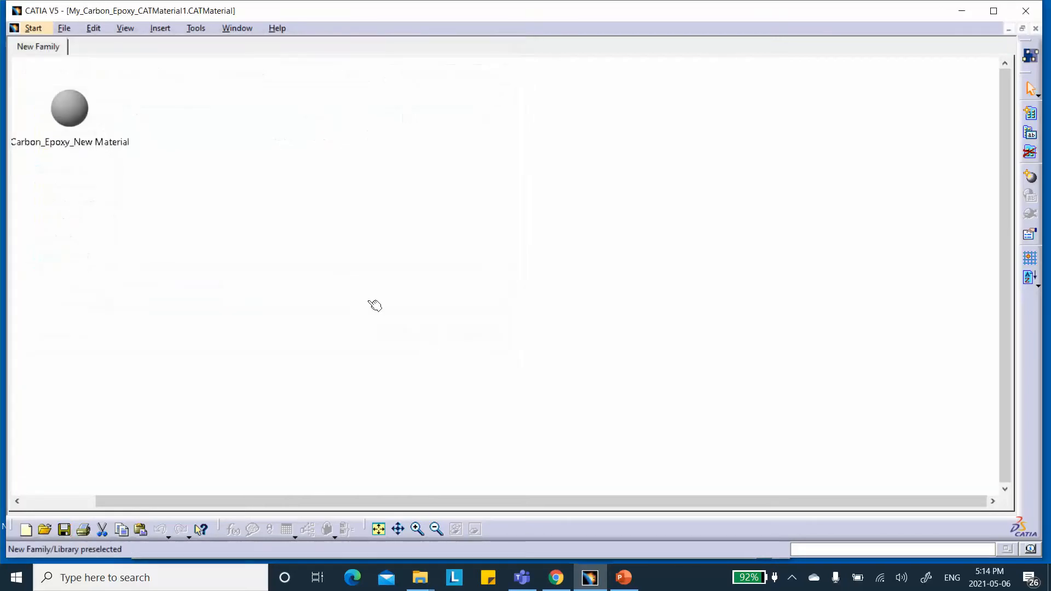
Close CATIA and open the BLADE_GEOMETRY CATPart from the Blade_COMPOSITE folder
left_click(1030, 11)
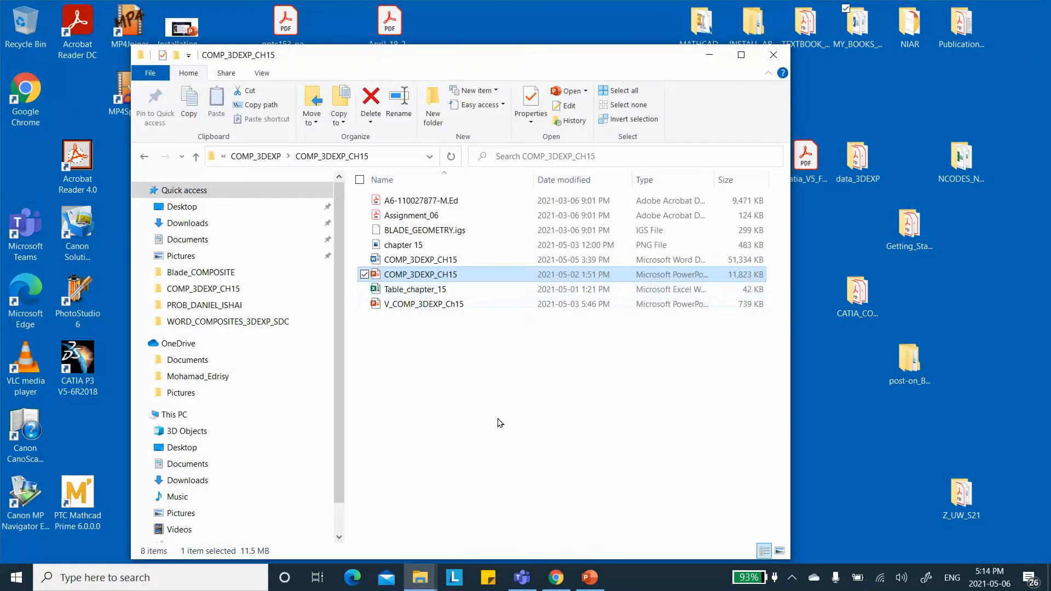
left_click(459, 414)
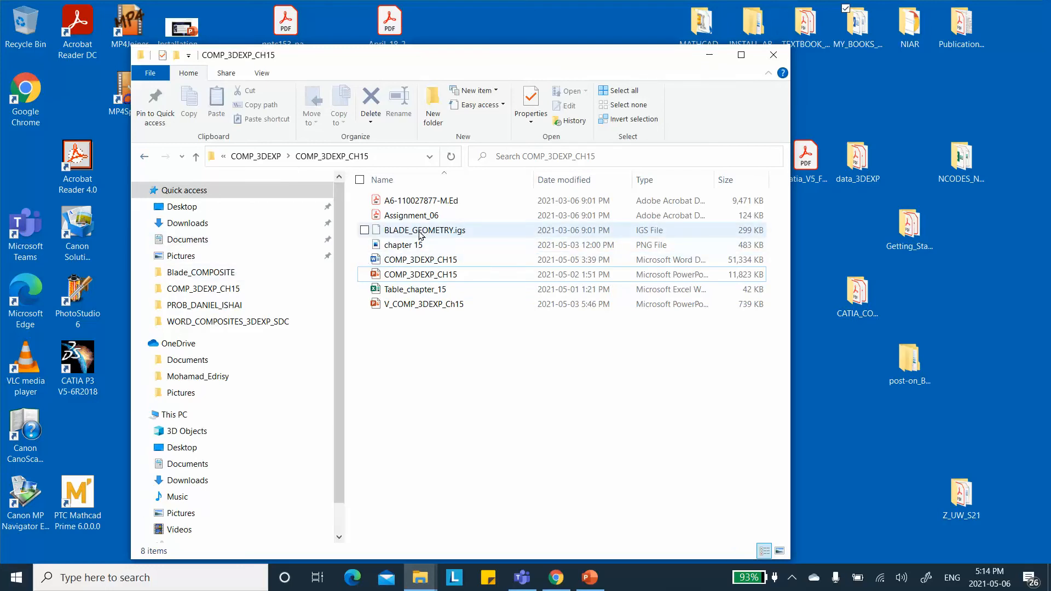
left_click_drag(524, 60, 678, 150)
left_click(917, 141)
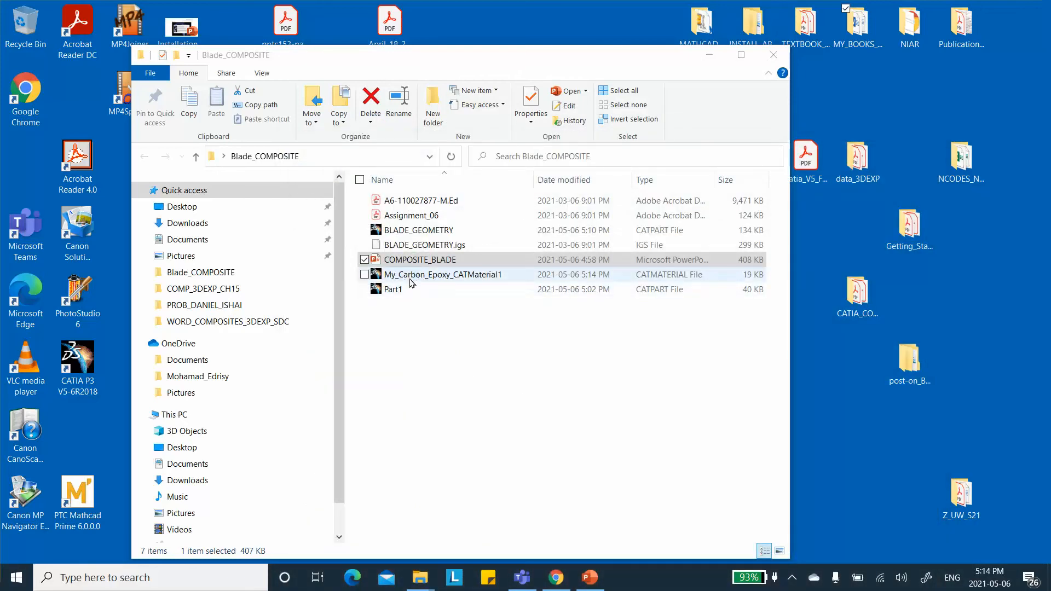
left_click(402, 230)
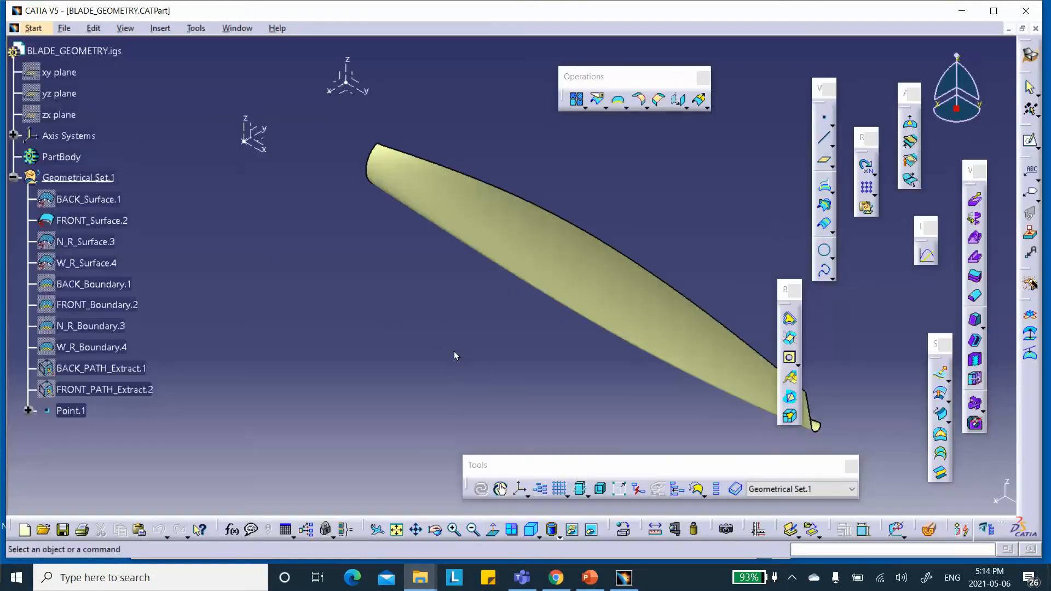
Switch the blade part to the Composites Design workbench
middle_click_drag(362, 287, 335, 308)
left_click(347, 291)
left_click(1030, 55)
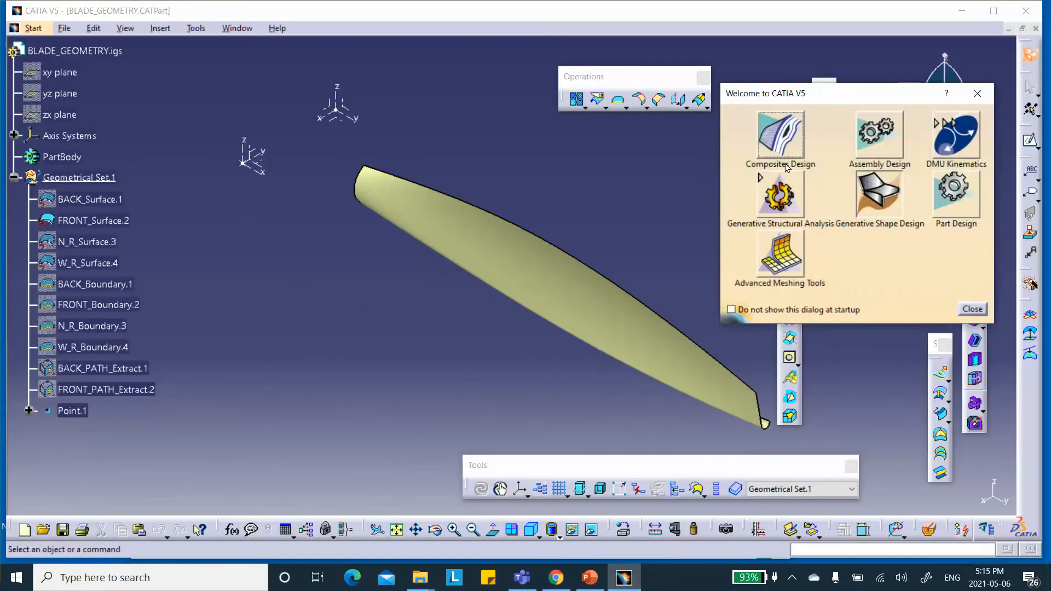
left_click(778, 131)
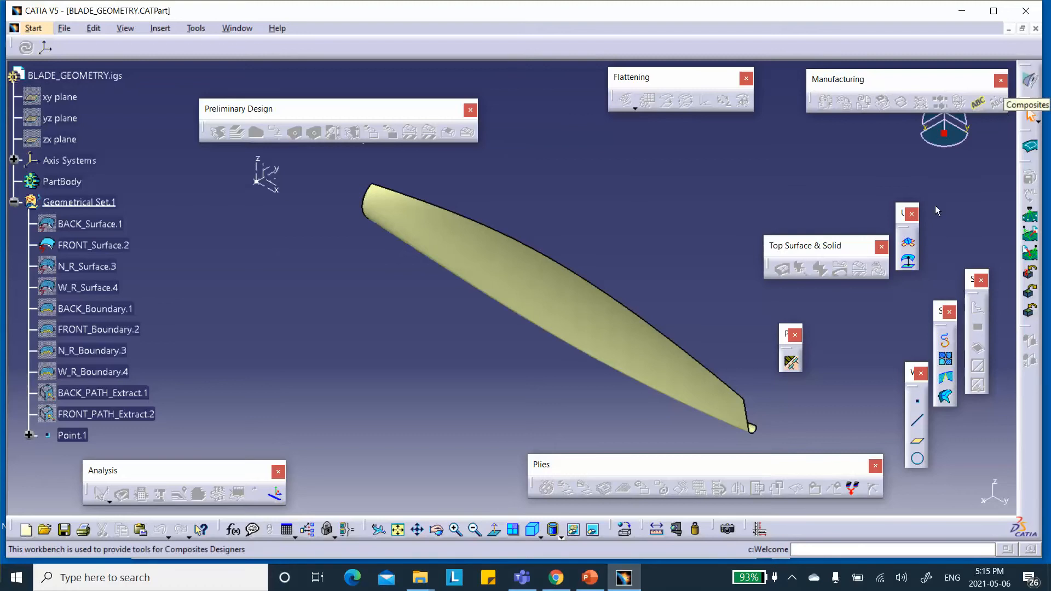
Add Carbon_Epoxy_New Material to the composites parameters from the My_Carbon_Epoxy_CATMaterial1 catalog in Desktop's Blade_COMPOSITE folder
left_click(791, 363)
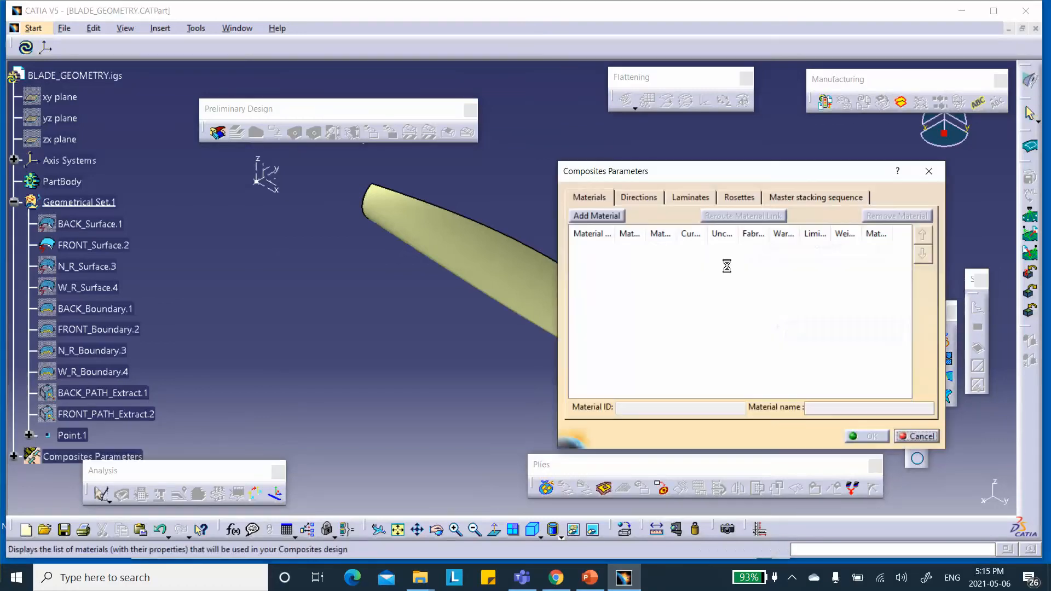
left_click(584, 216)
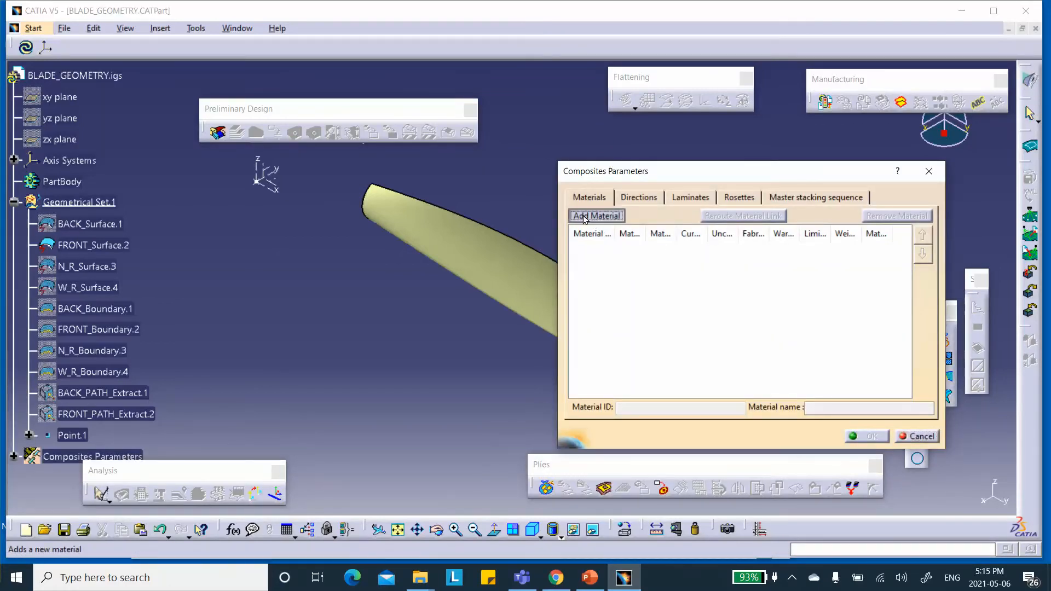
left_click(969, 304)
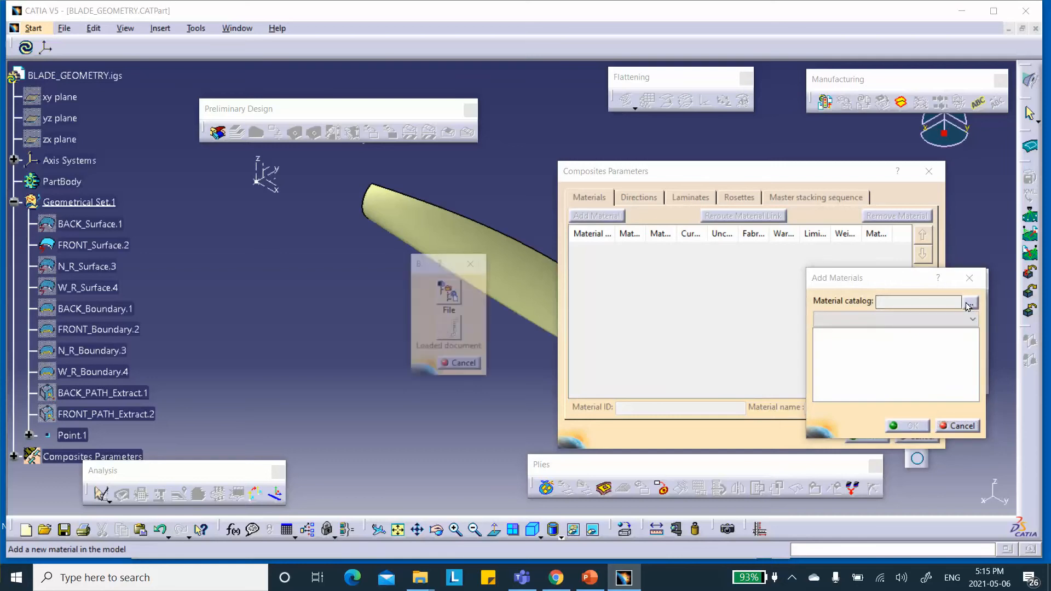
left_click(449, 292)
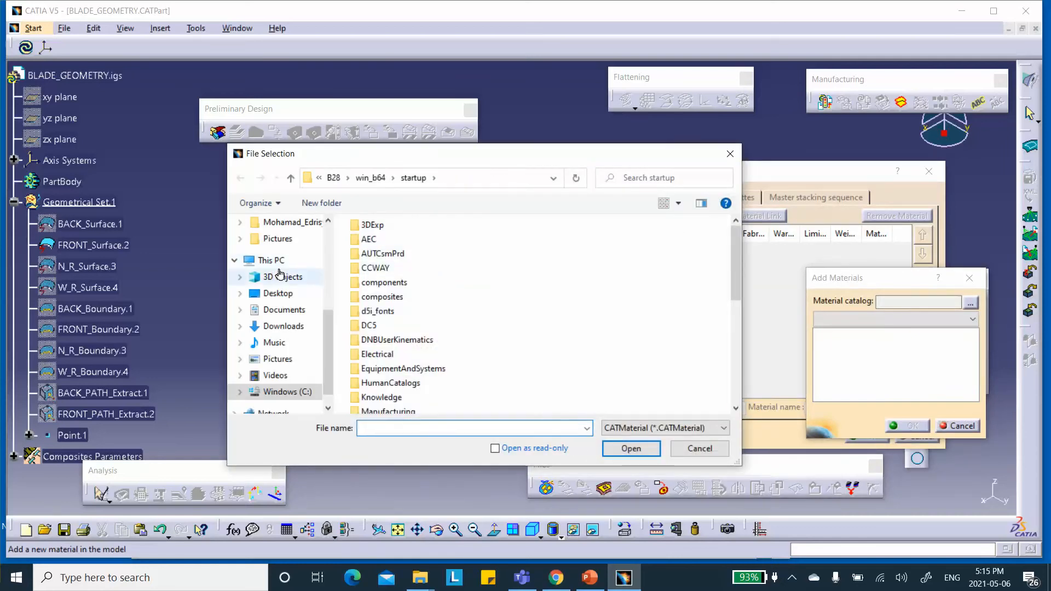
left_click(276, 296)
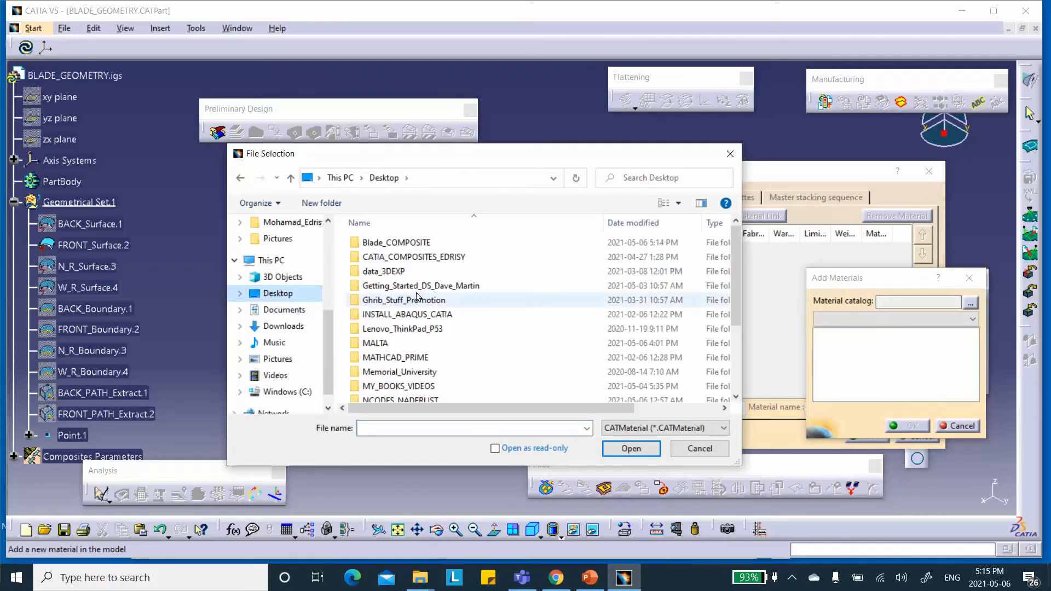
double_click(392, 245)
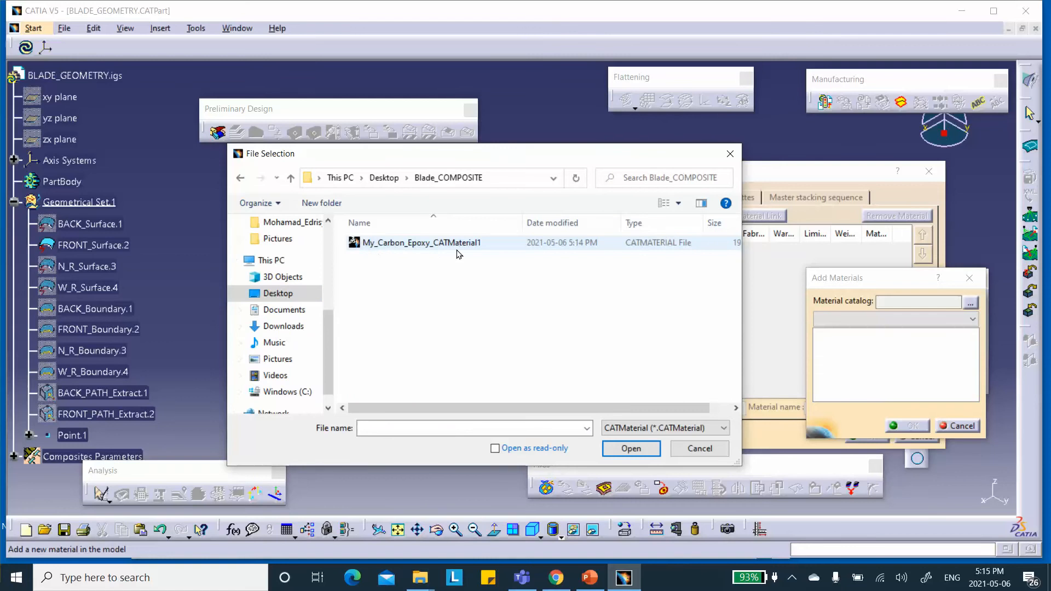
left_click(408, 245)
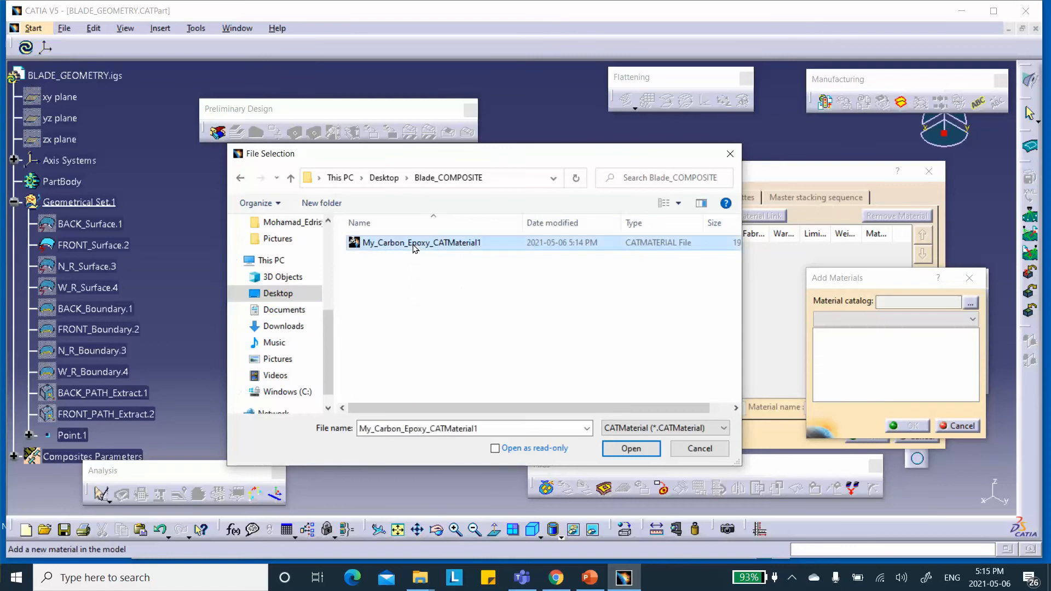
left_click(632, 449)
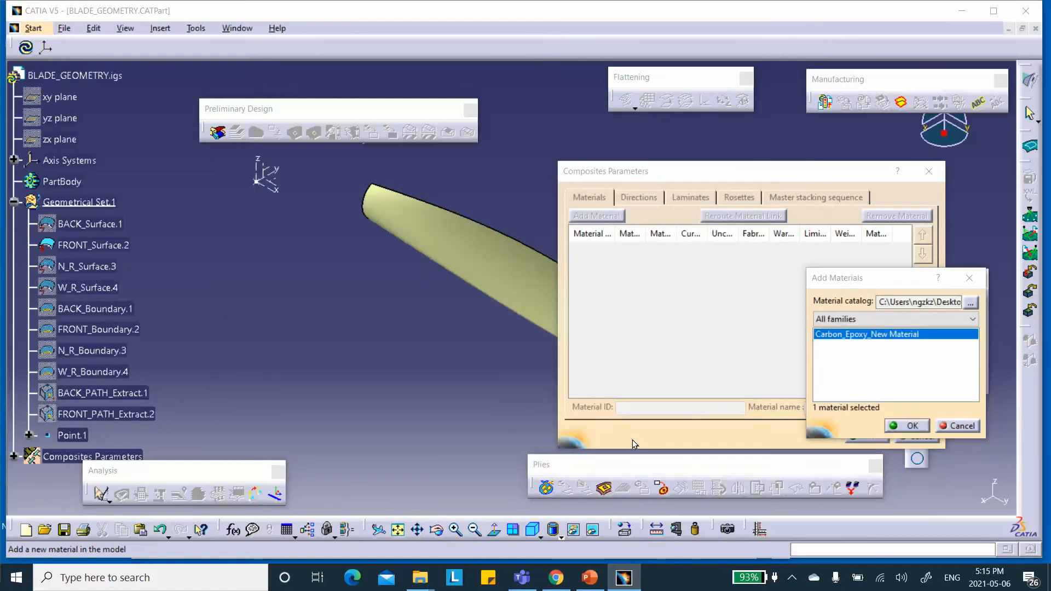
left_click(911, 427)
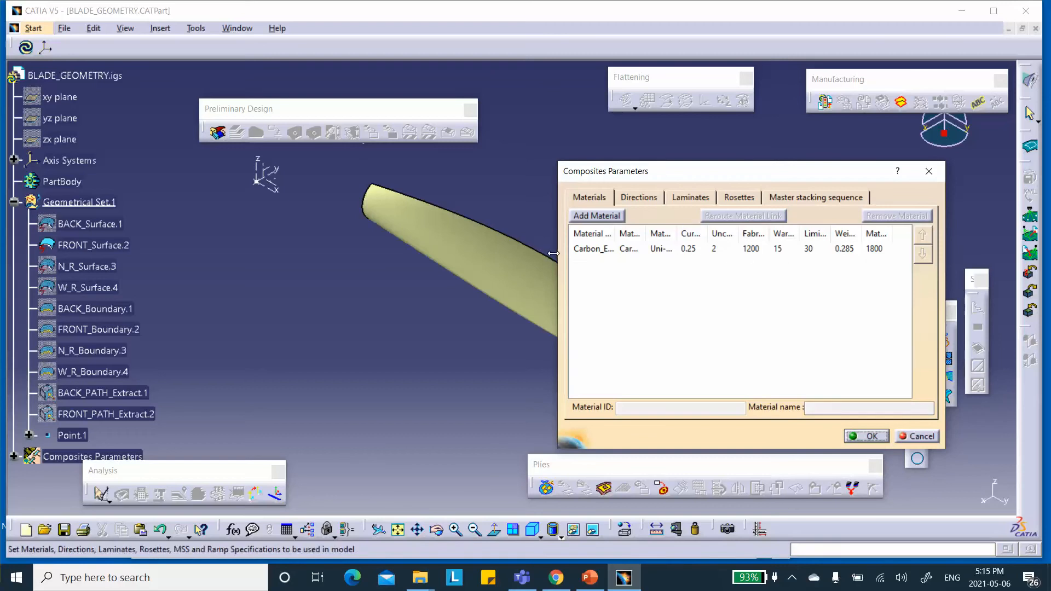
left_click_drag(558, 255, 464, 256)
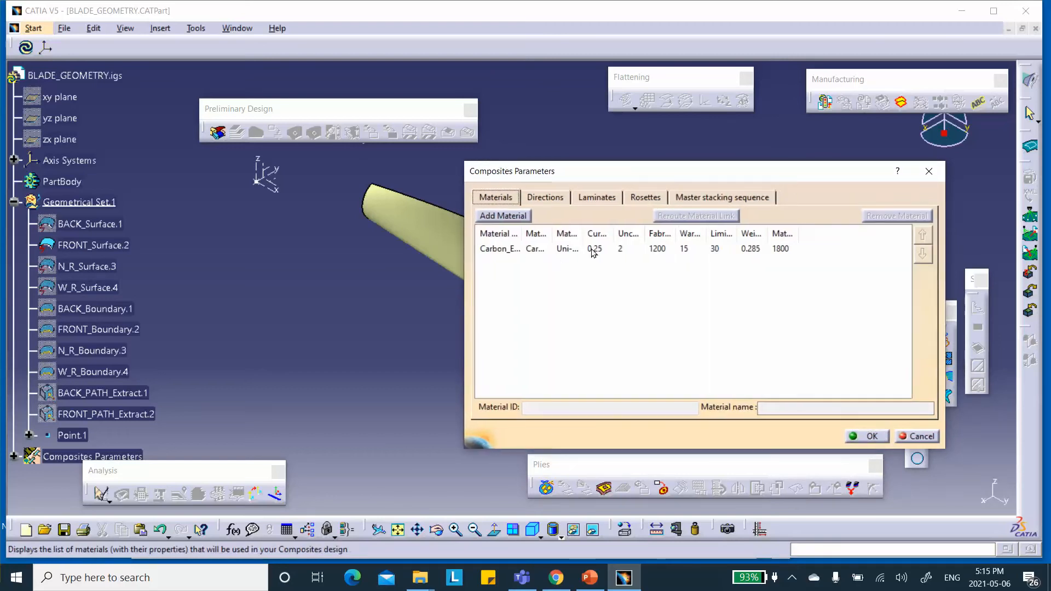
Add a rosette to the composites parameters and name it BACK_Rosette.1
left_click(543, 199)
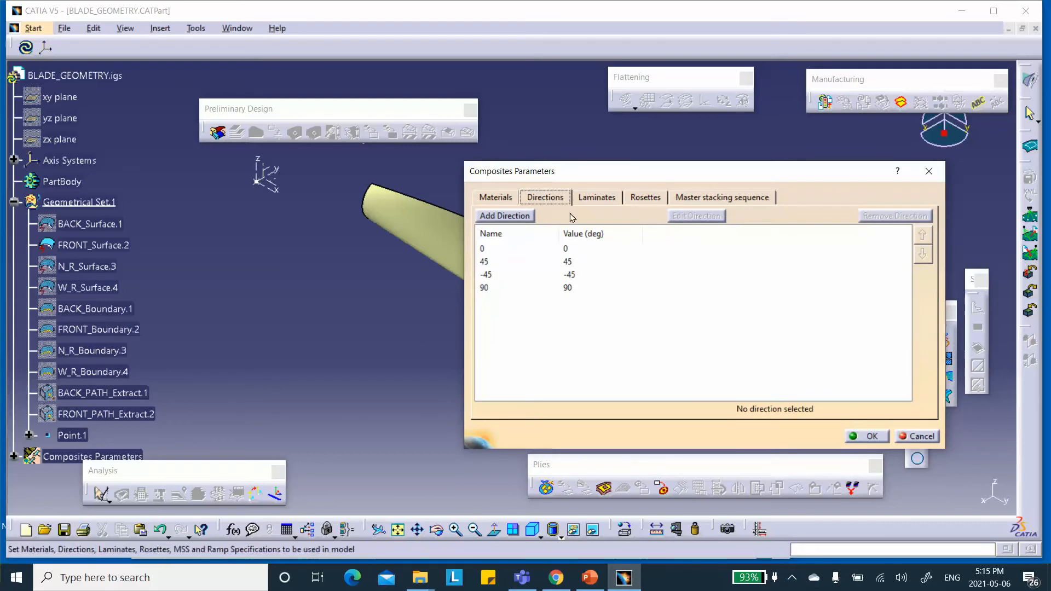
left_click(646, 198)
left_click_drag(614, 175, 663, 157)
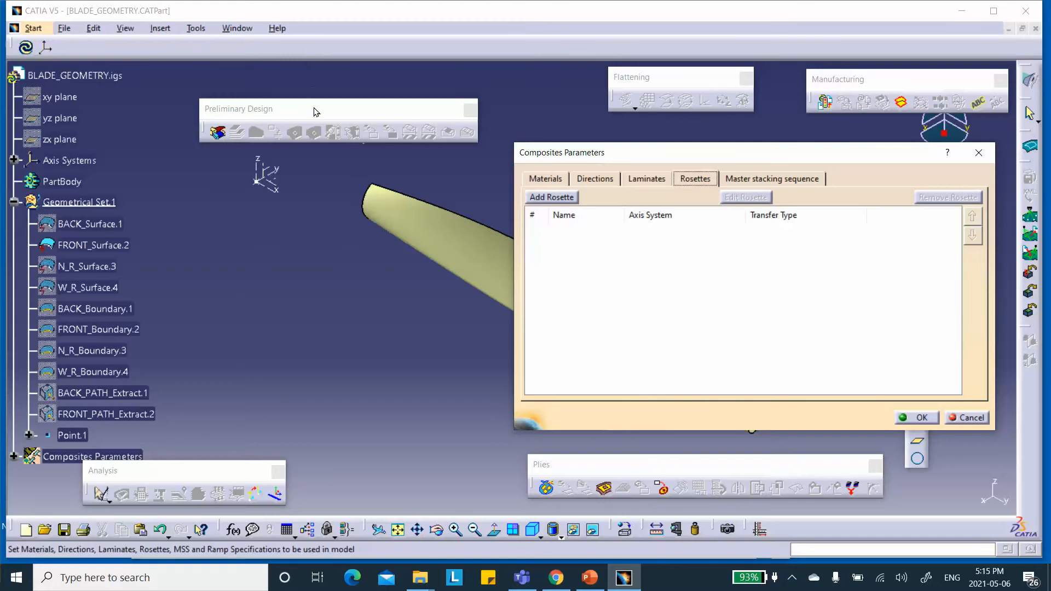
left_click_drag(315, 109, 377, 91)
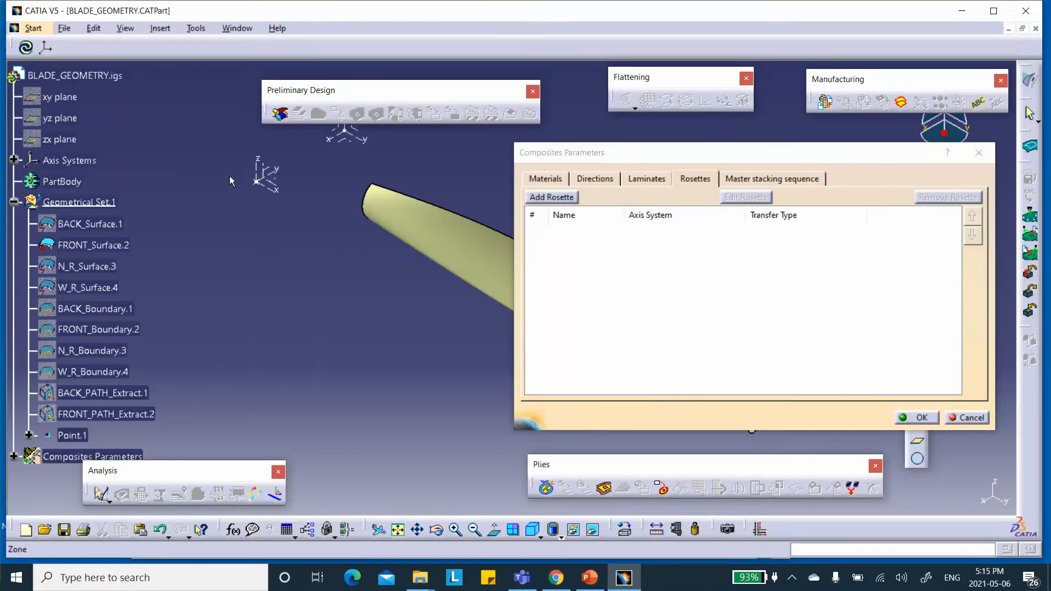
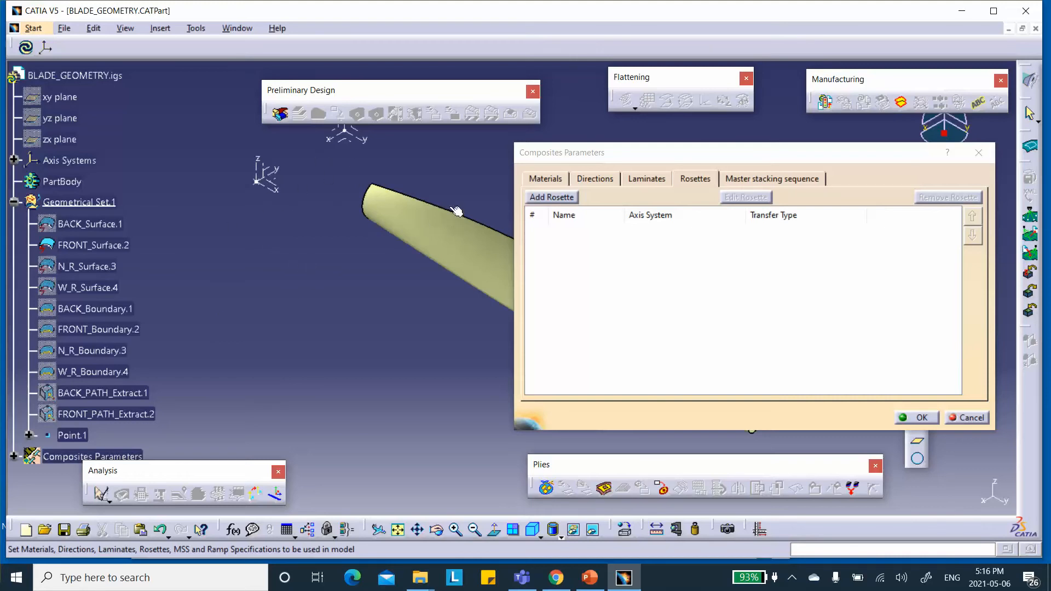
left_click_drag(428, 90, 475, 92)
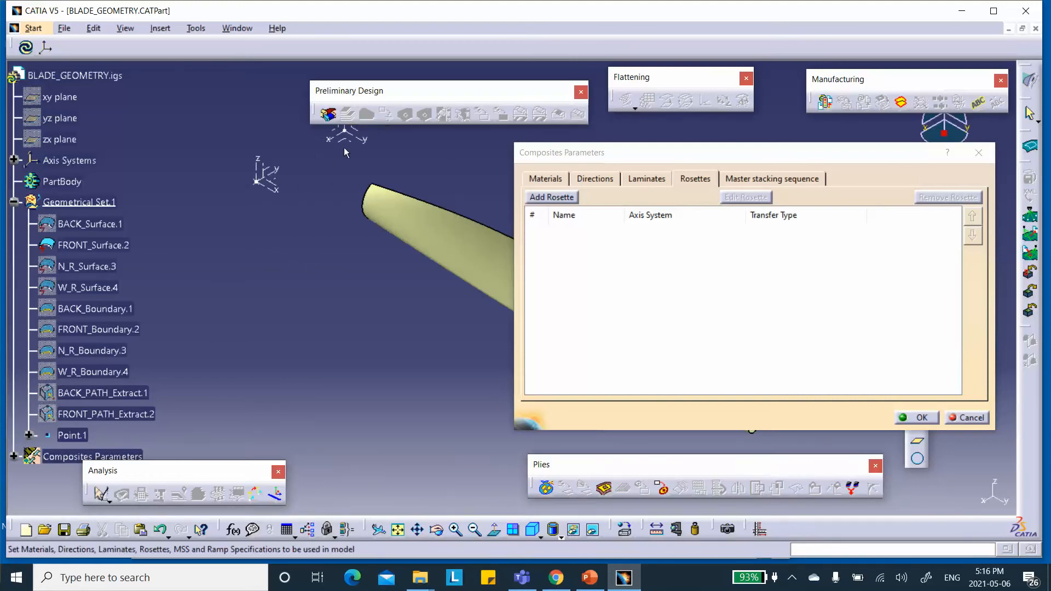
left_click(561, 198)
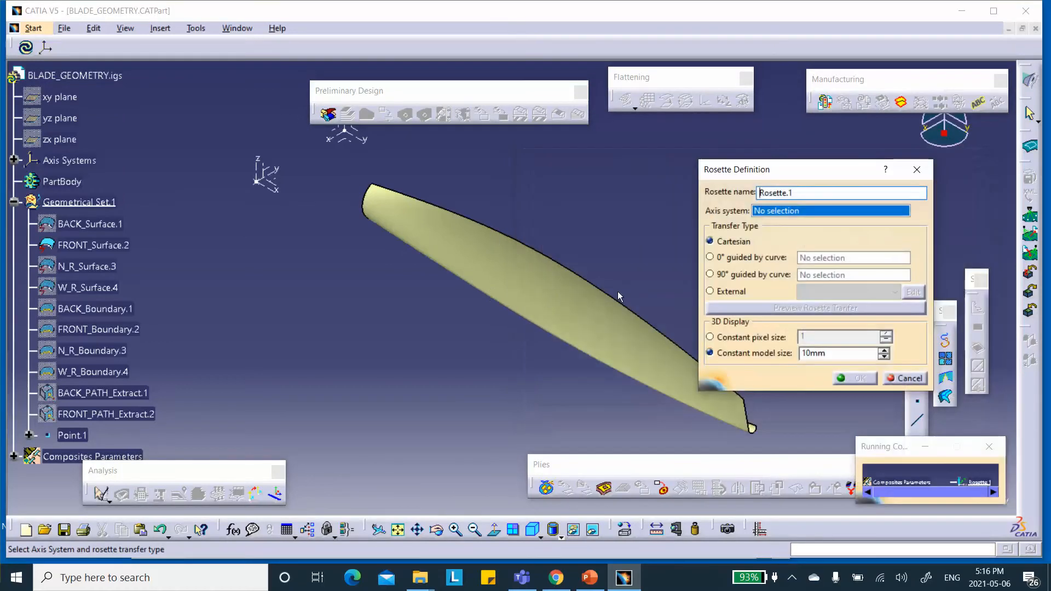
middle_click_drag(312, 180, 266, 204)
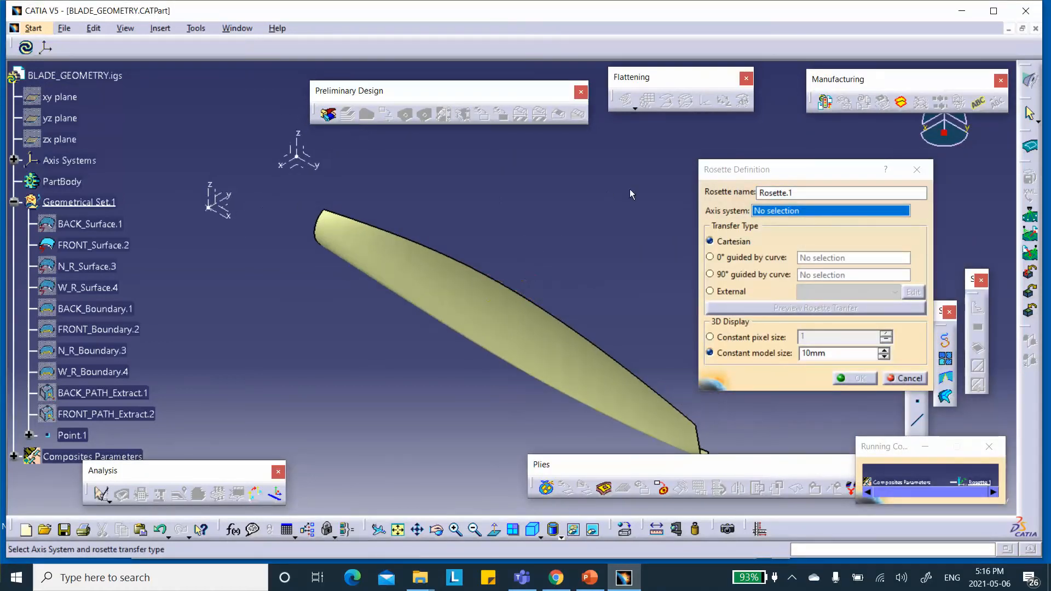
left_click(759, 192)
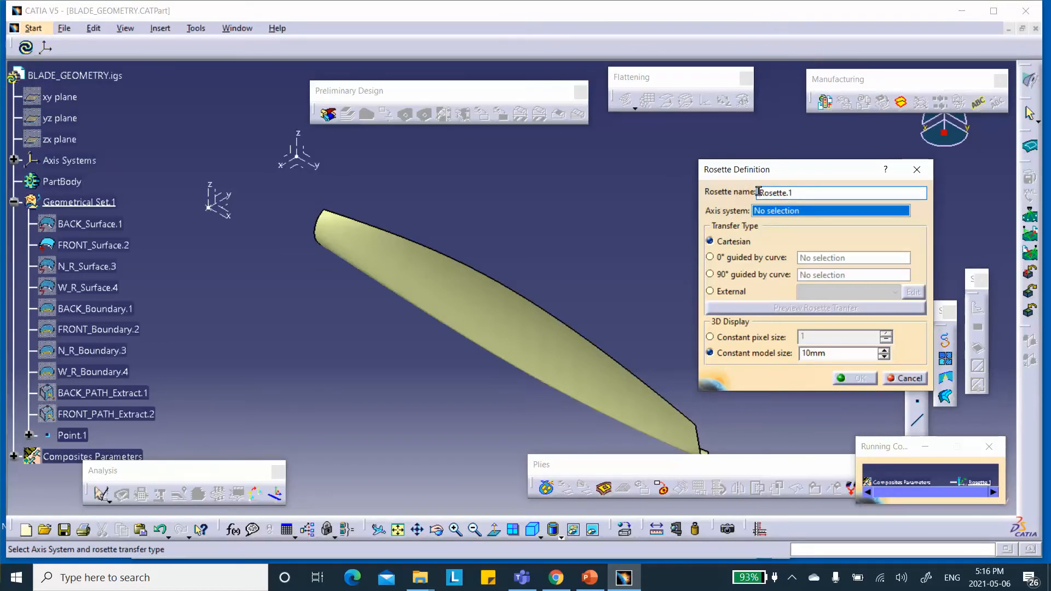
type("_B")
type("A")
key("BackSpace")
key("BackSpace")
key("BackSpace")
type("Back_")
key("BackSpace")
key("BackSpace")
key("BackSpace")
type("ACK_")
Define the back rosette on Rotated_Axis System.2 with its 0° transfer guided by BACK_PATH_Extract.1, and accept it
left_click(216, 204)
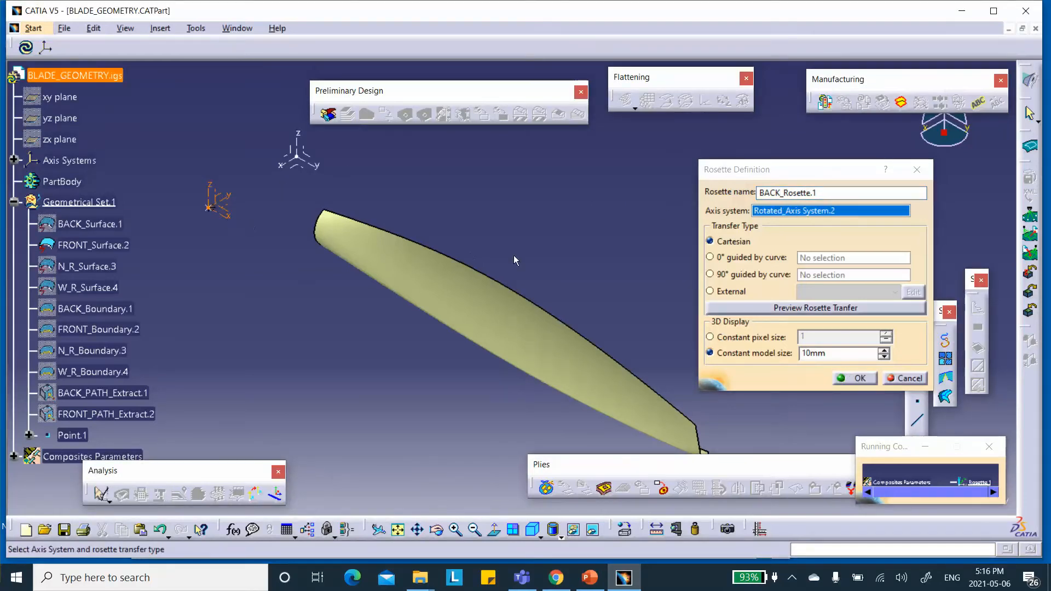
left_click(718, 260)
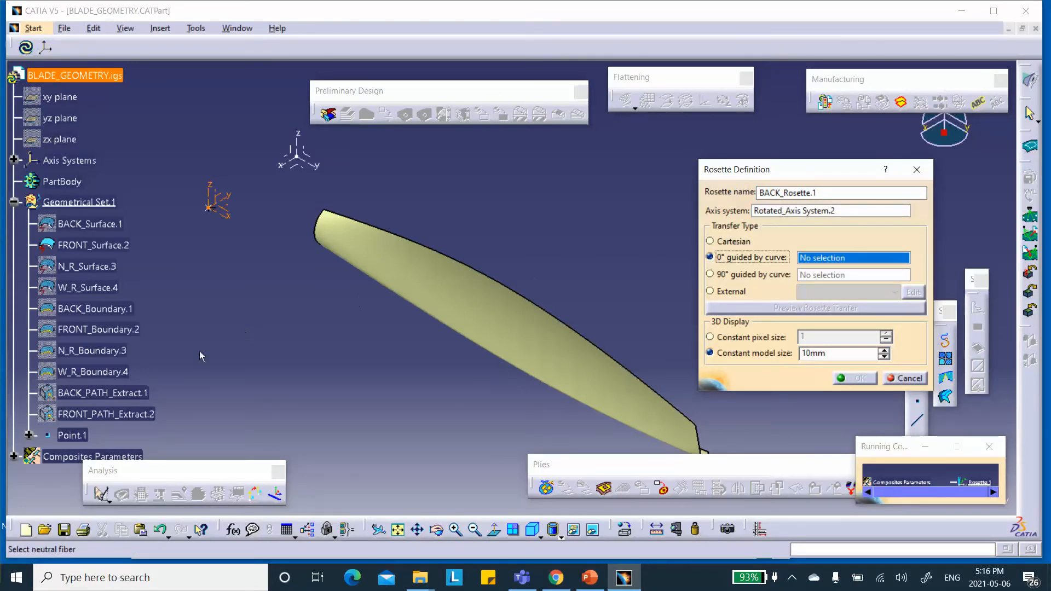
scroll(185, 347, "down", 3)
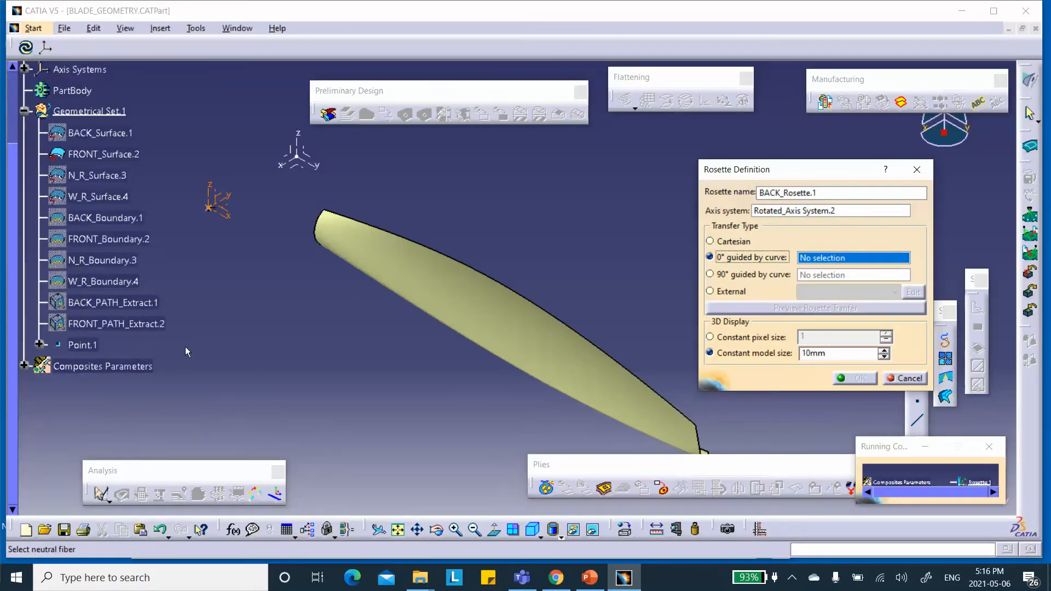
left_click(115, 303)
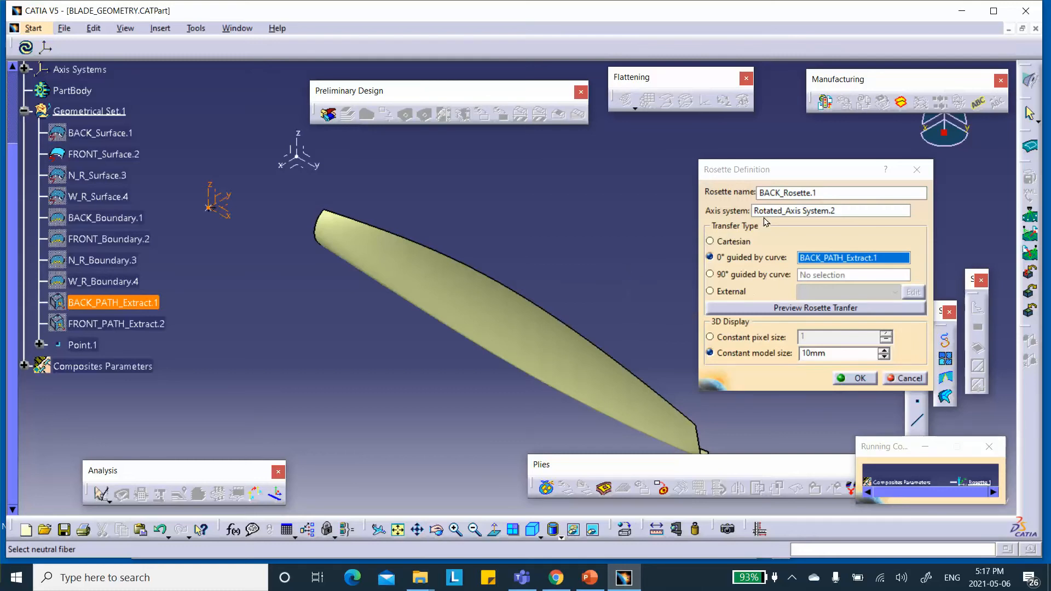
left_click(859, 378)
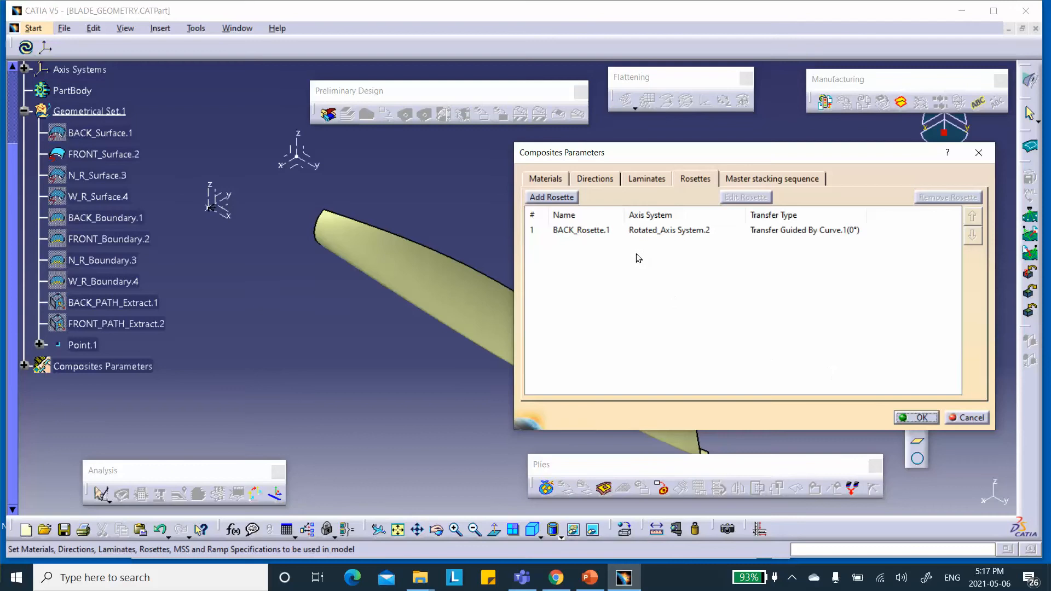
Add a rosette named FRONT_Rosette.2 on Rotated_Axis System.2 with its 0° transfer guided by FRONT_PATH_Extract.2
left_click(547, 198)
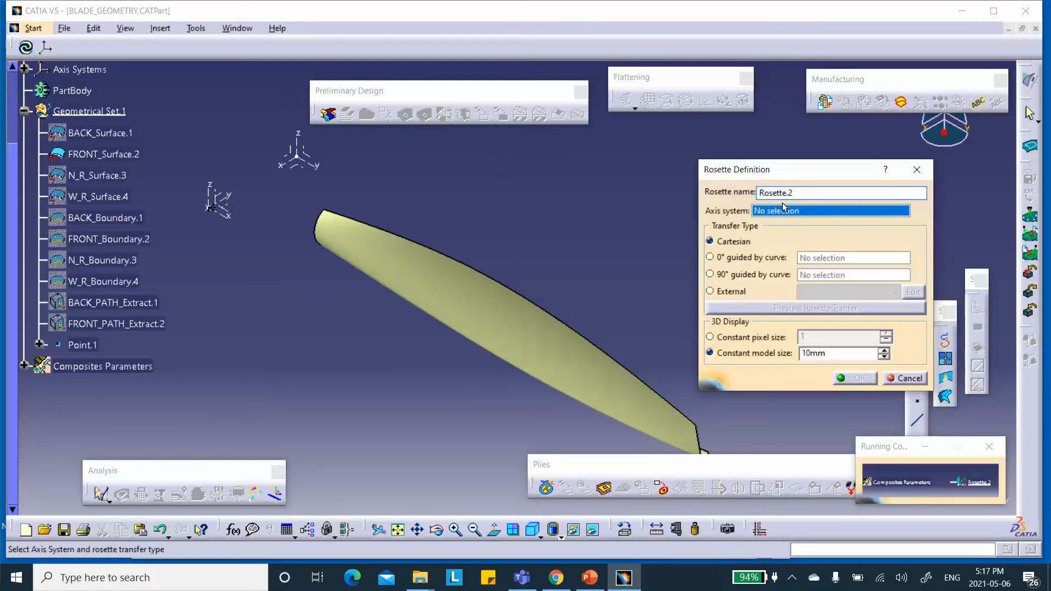
type("FRONT_")
left_click(212, 196)
left_click(710, 257)
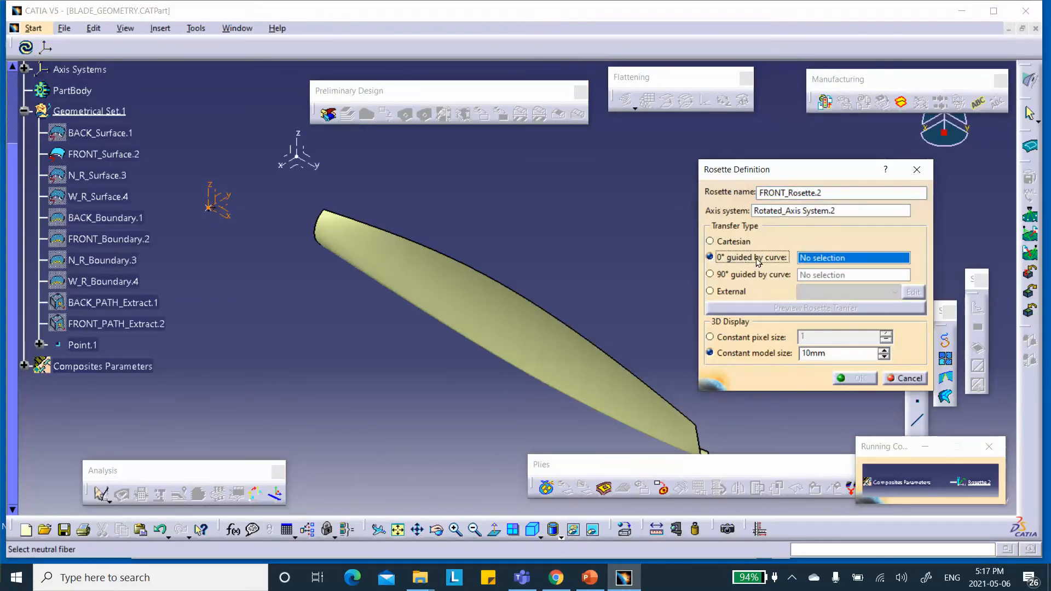
left_click(139, 327)
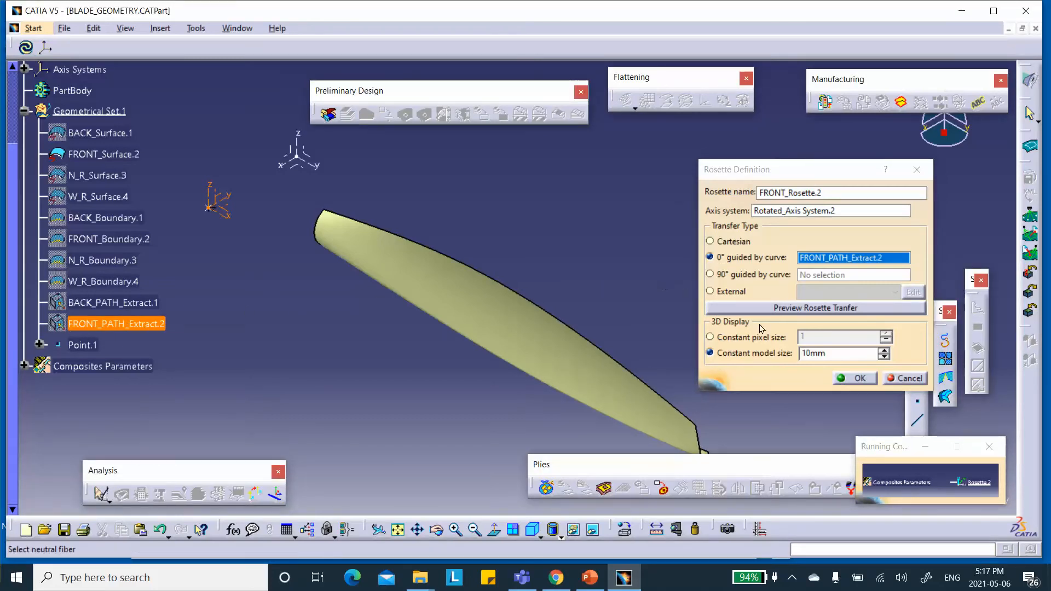
left_click(851, 378)
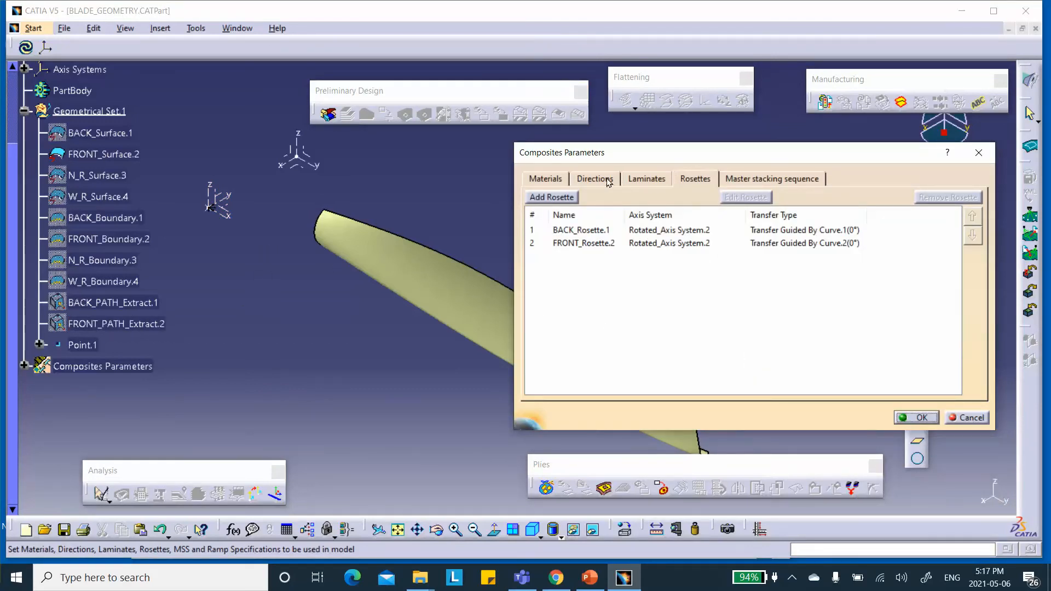
Add a third rosette to the composites parameters on Rotated_Axis System.2 with Cartesian transfer
left_click(551, 197)
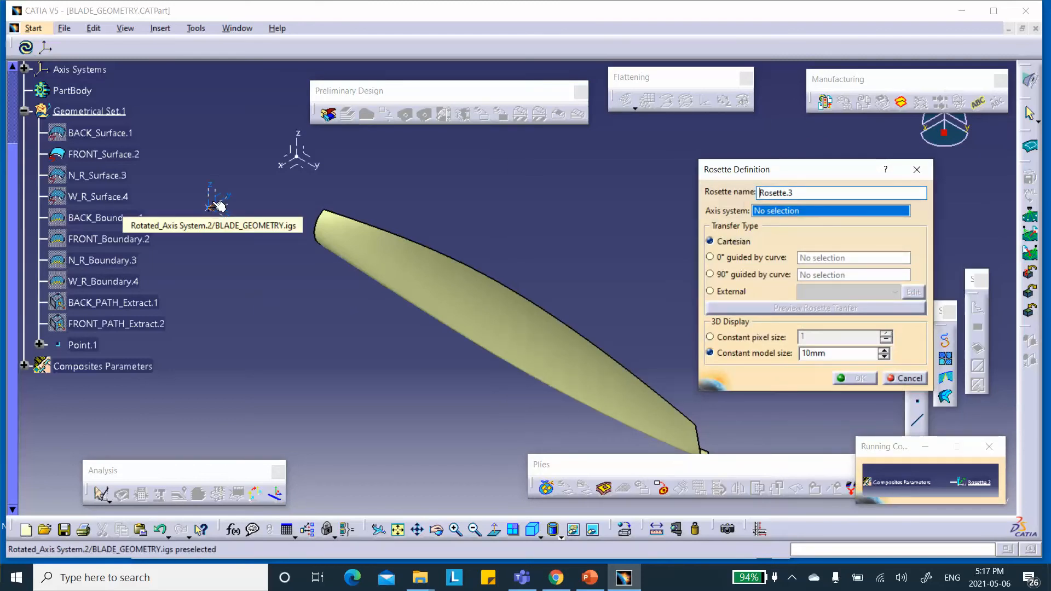
left_click(218, 205)
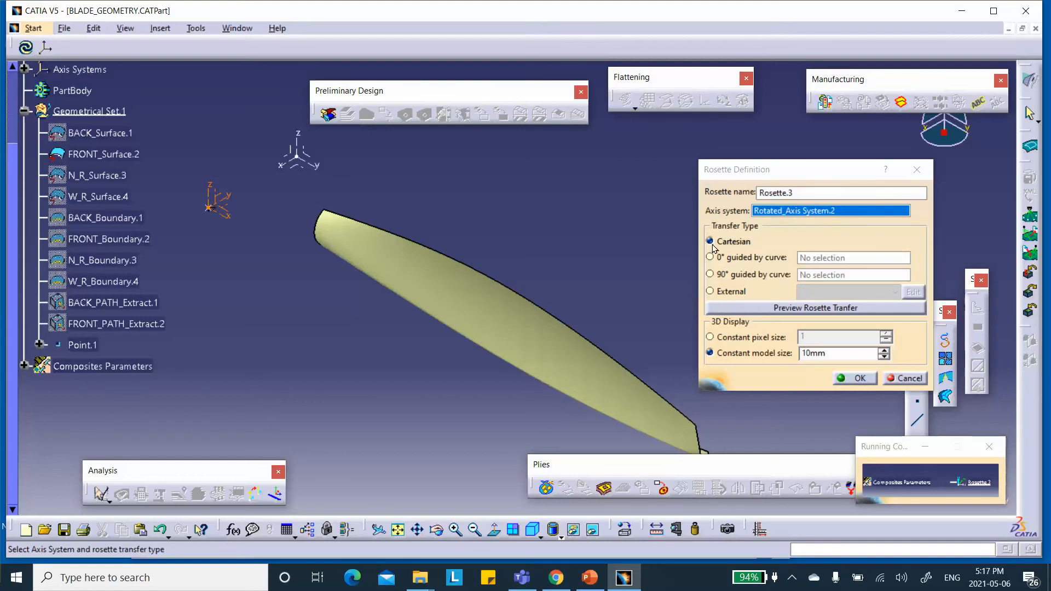
left_click(852, 379)
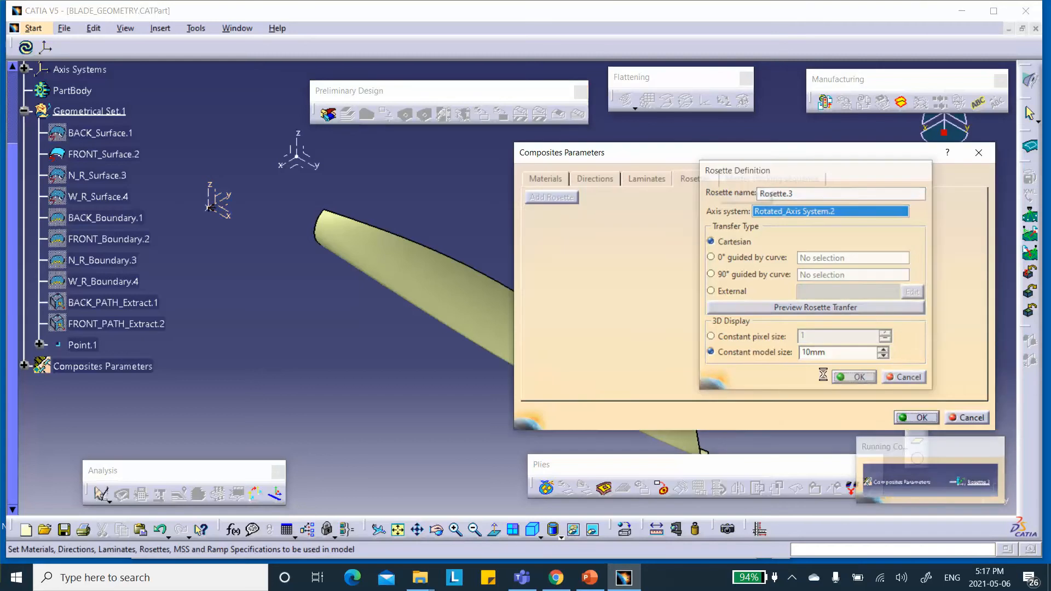
Rename the third rosette, the Cartesian one, as N_R_Rosette.3
left_click(586, 257)
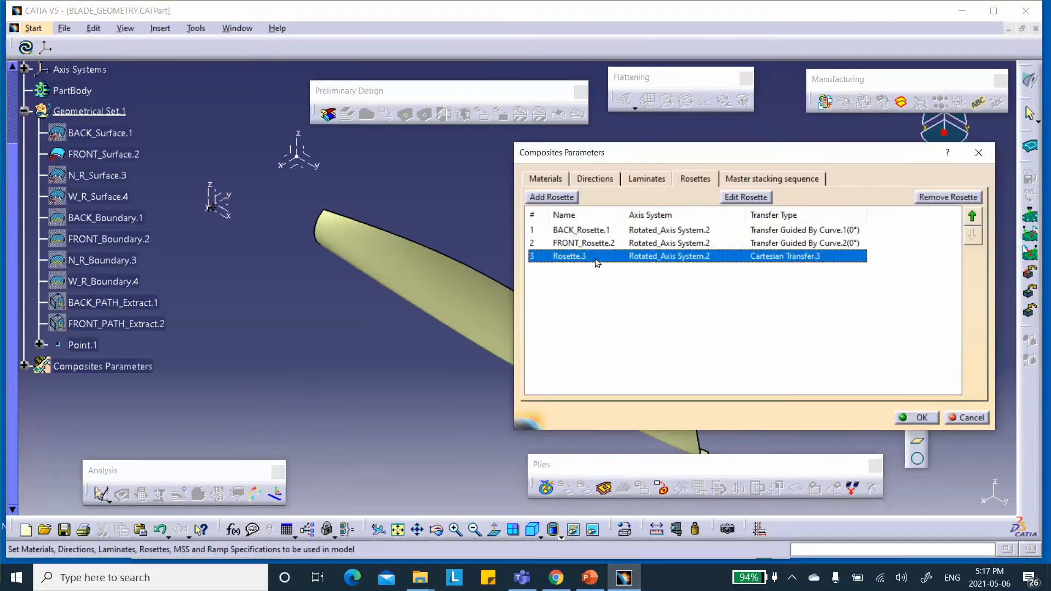
left_click(750, 198)
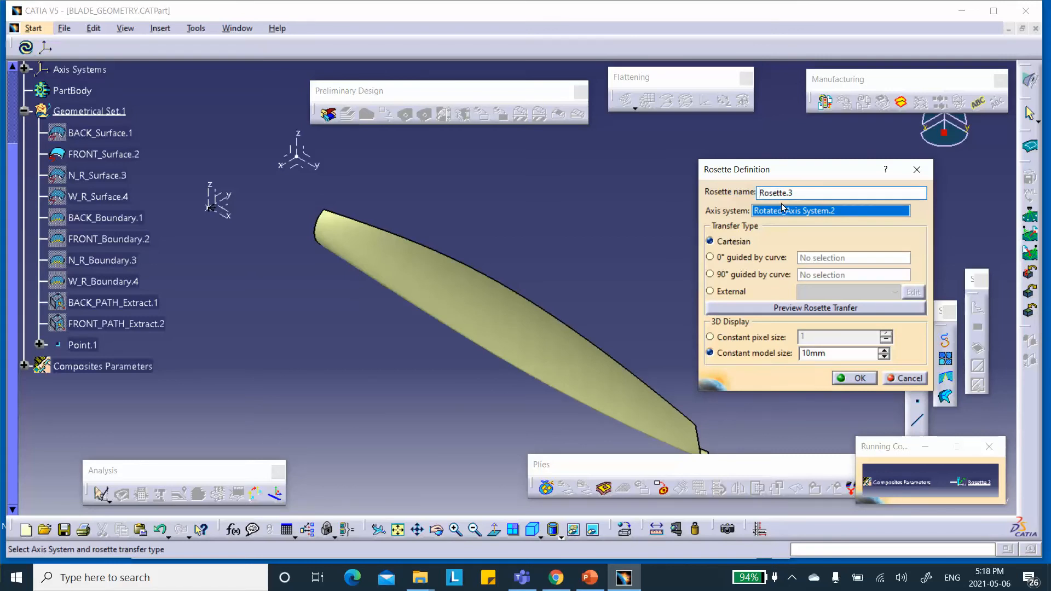
type("NA")
key("BackSpace")
type("_R_")
left_click(852, 378)
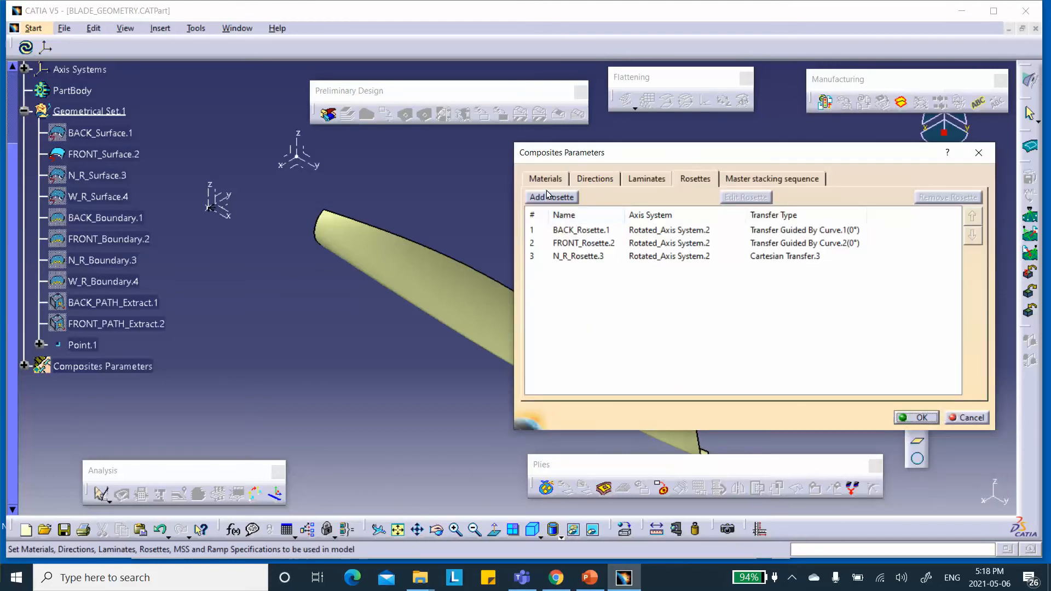
Add a Cartesian rosette named W_R_Rosette.4 on Rotated_Axis System.2
left_click(548, 200)
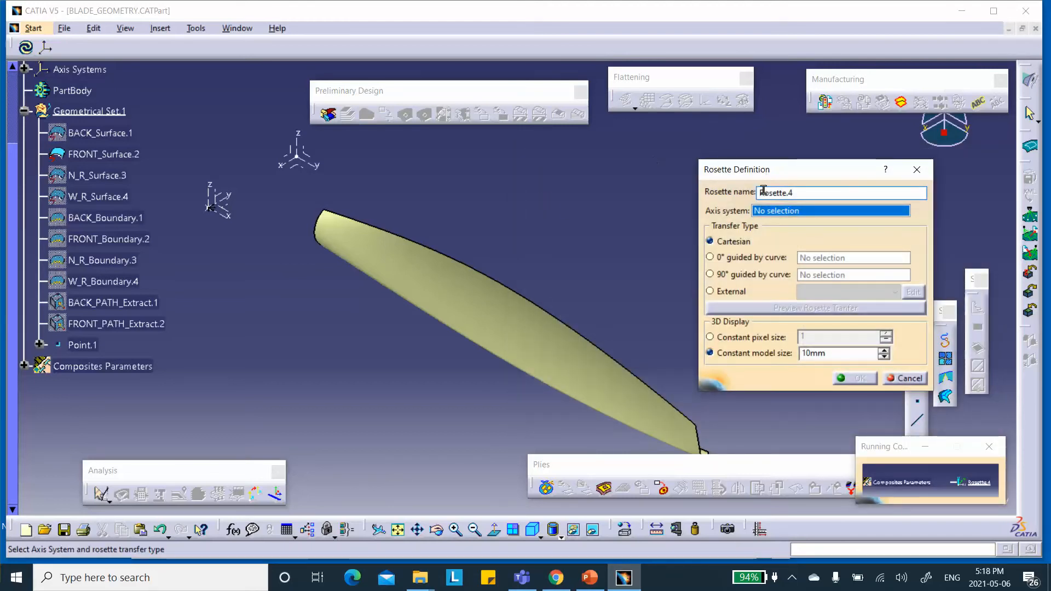
left_click(759, 192)
type("W_")
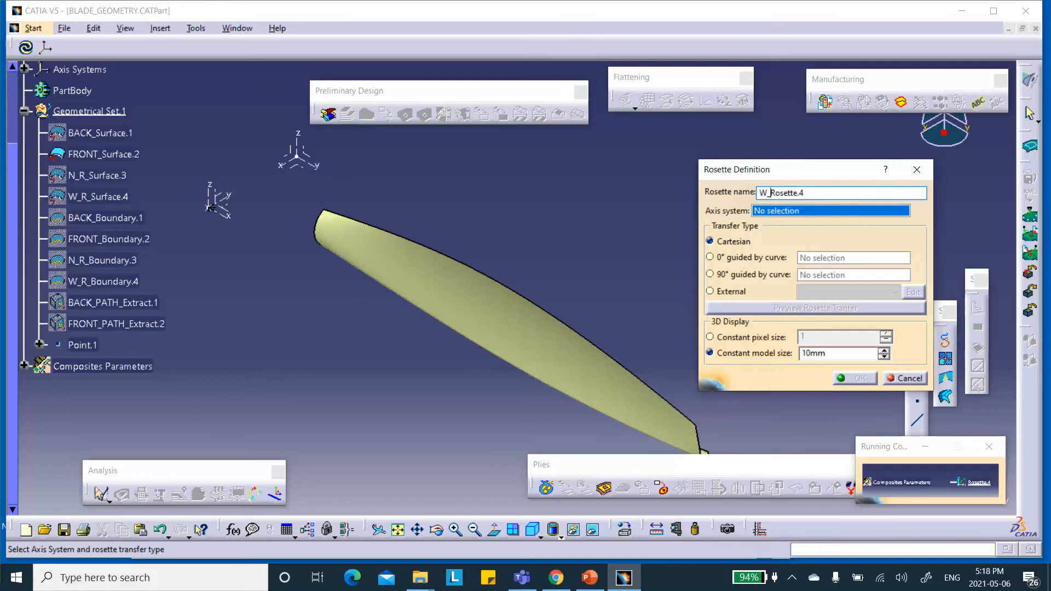
type("R_")
left_click(211, 206)
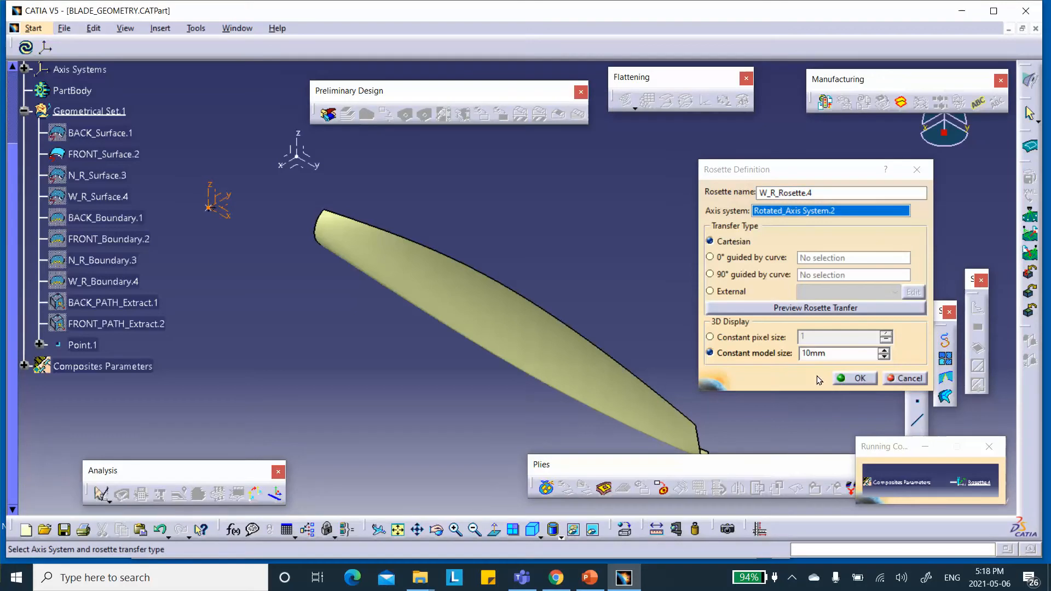
left_click(863, 379)
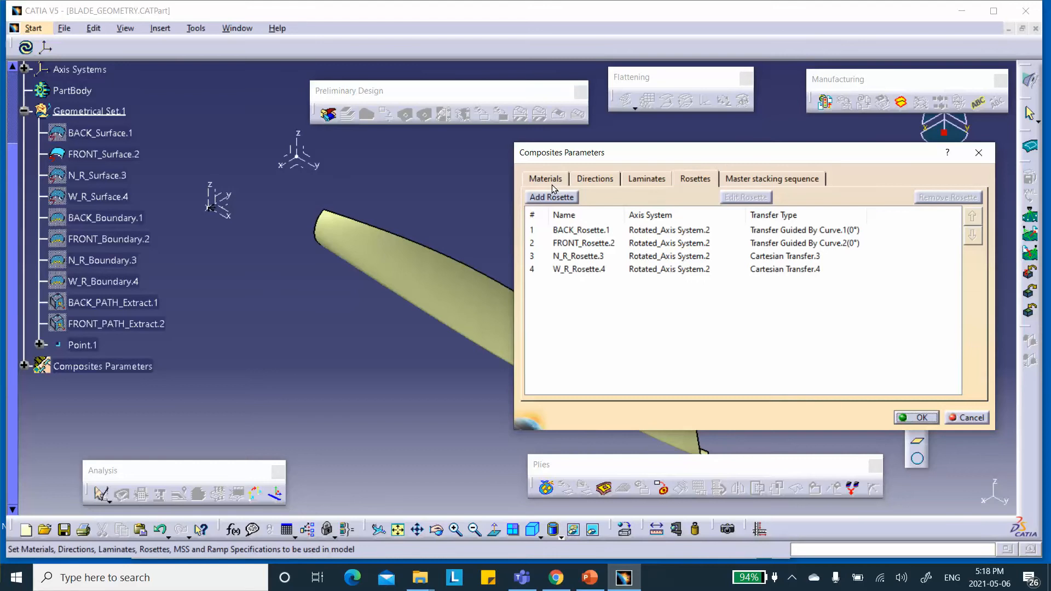
Accept the composites parameters and save the blade part
left_click(920, 419)
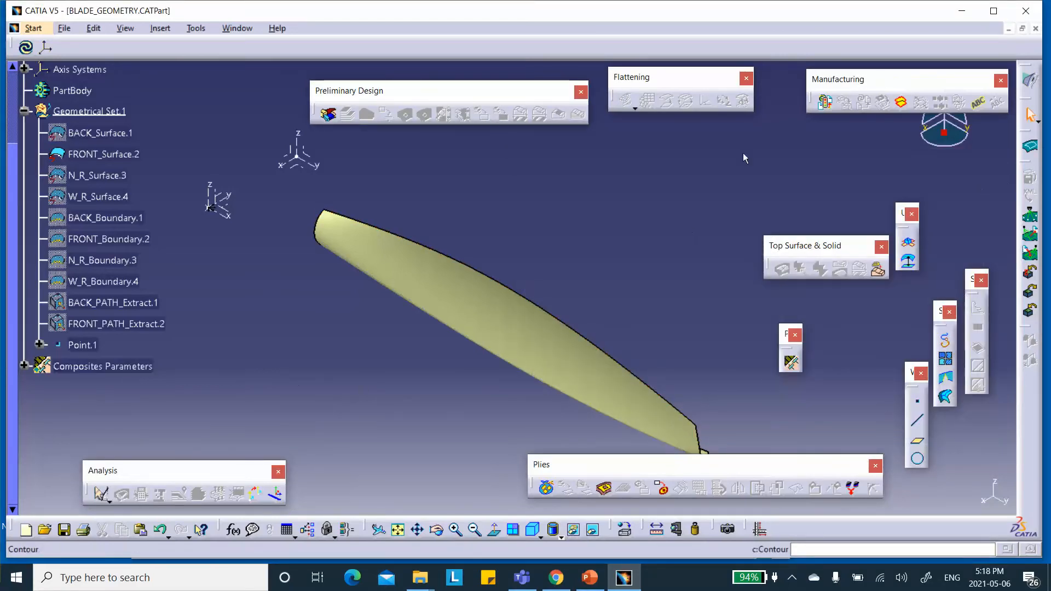
left_click(64, 530)
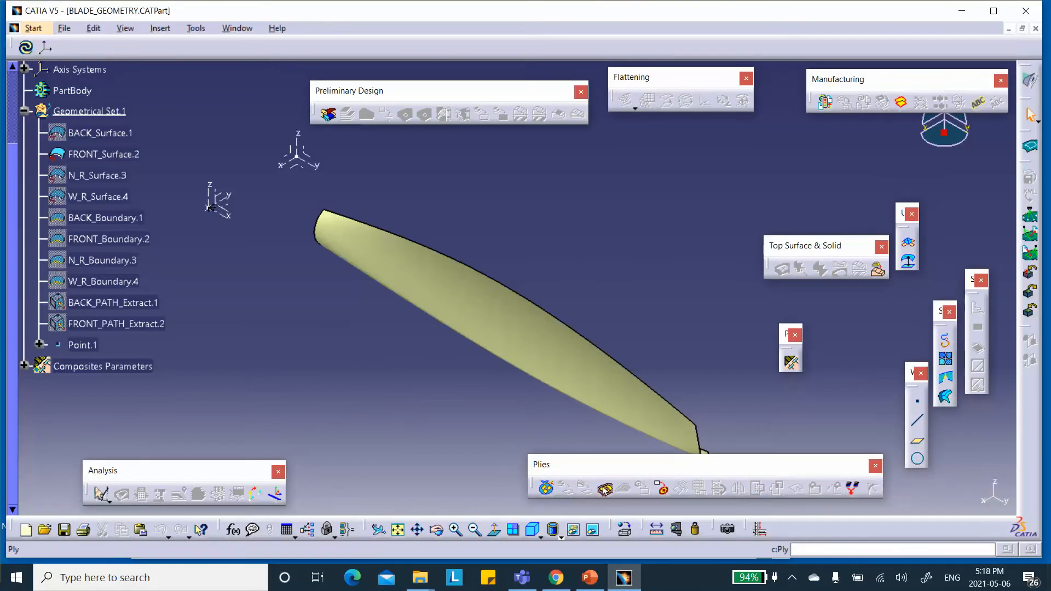
left_click_drag(612, 463, 625, 182)
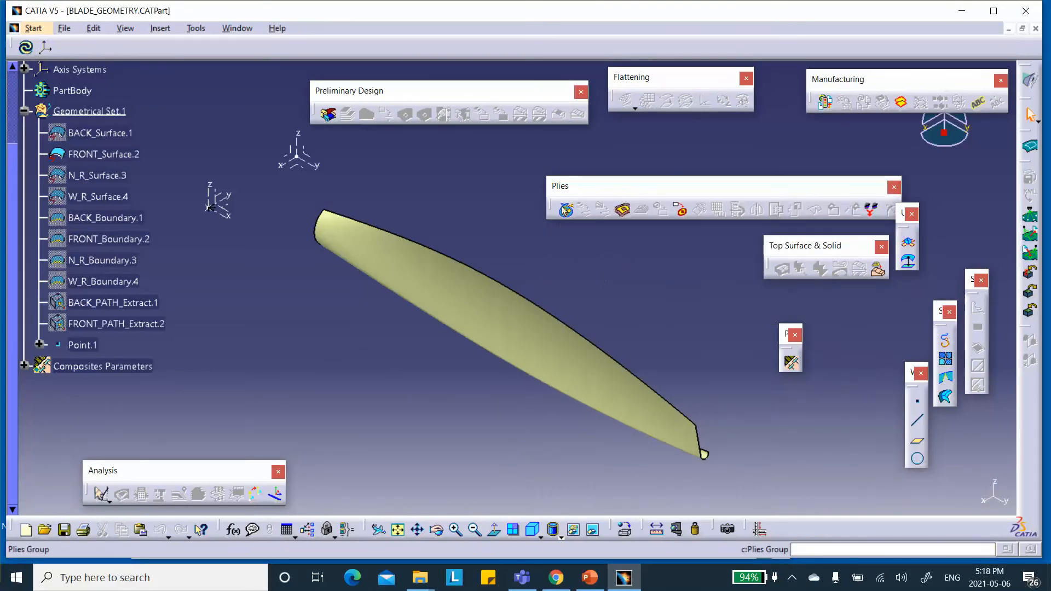
scroll(109, 373, "down", 2)
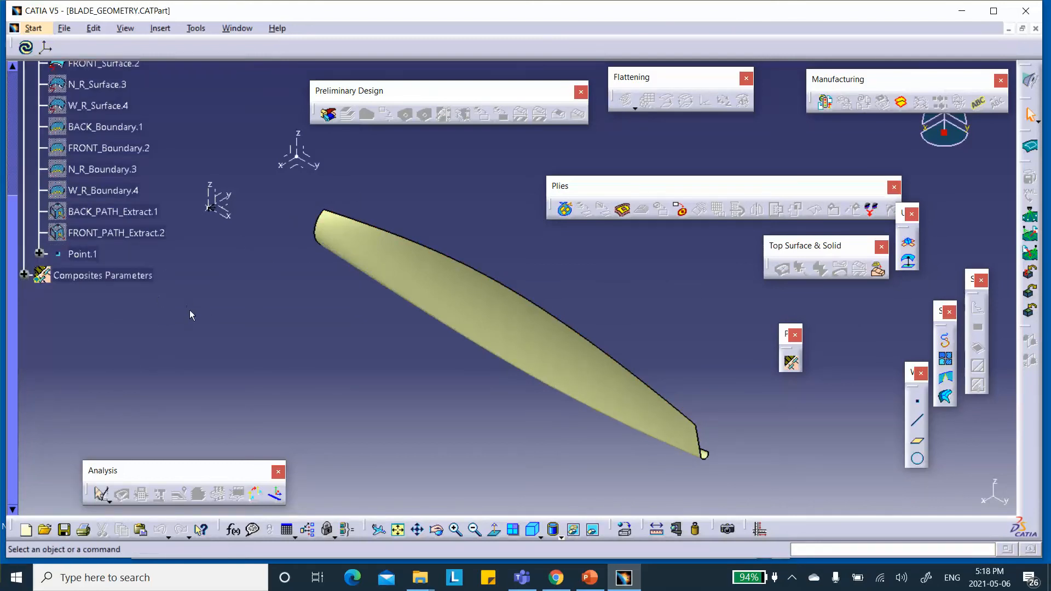
left_click(566, 212)
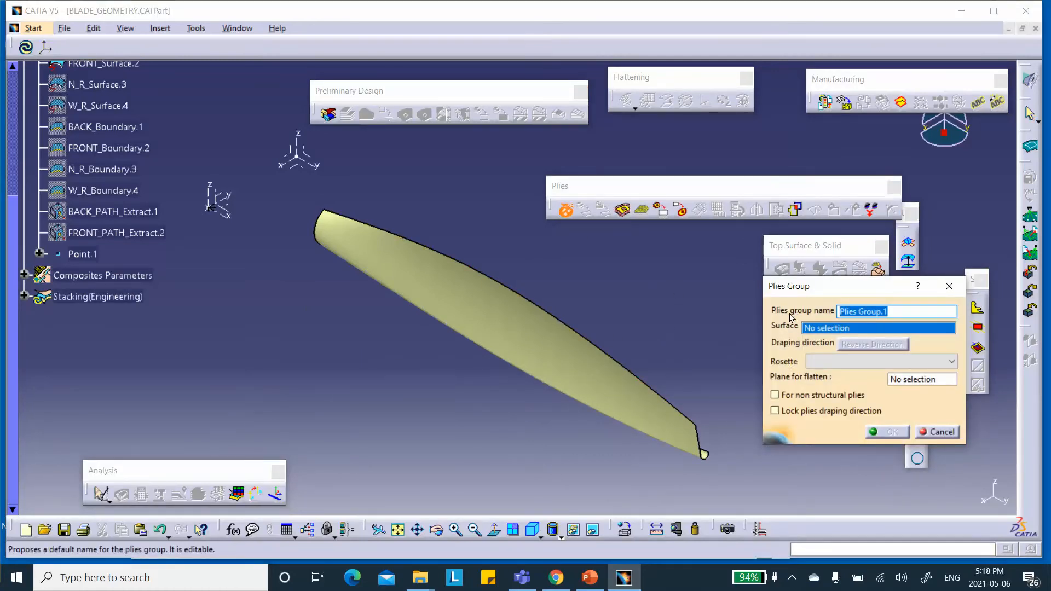
left_click(845, 312)
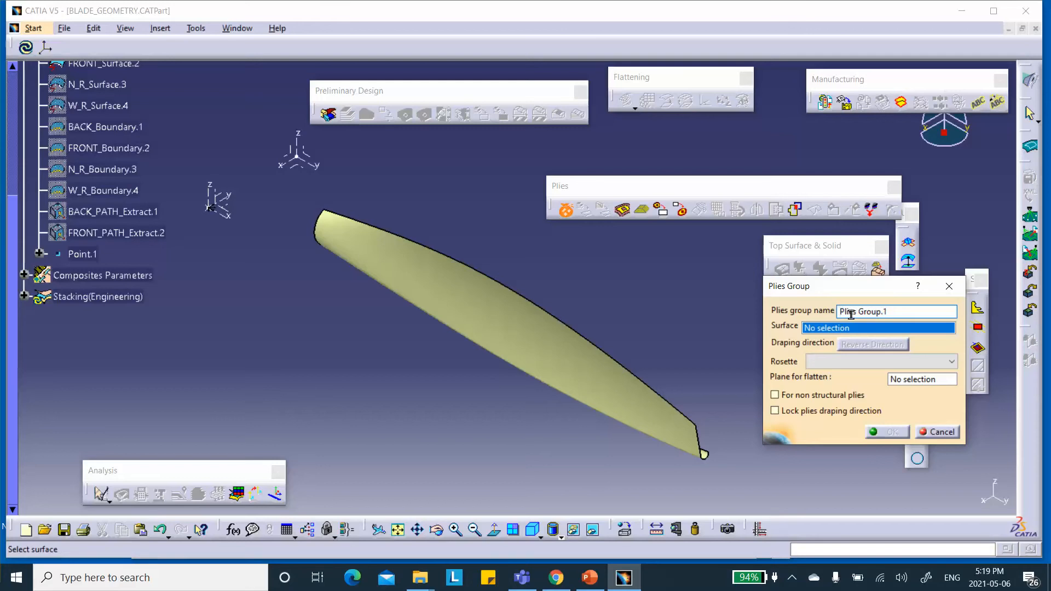
type("_")
key("BackSpace")
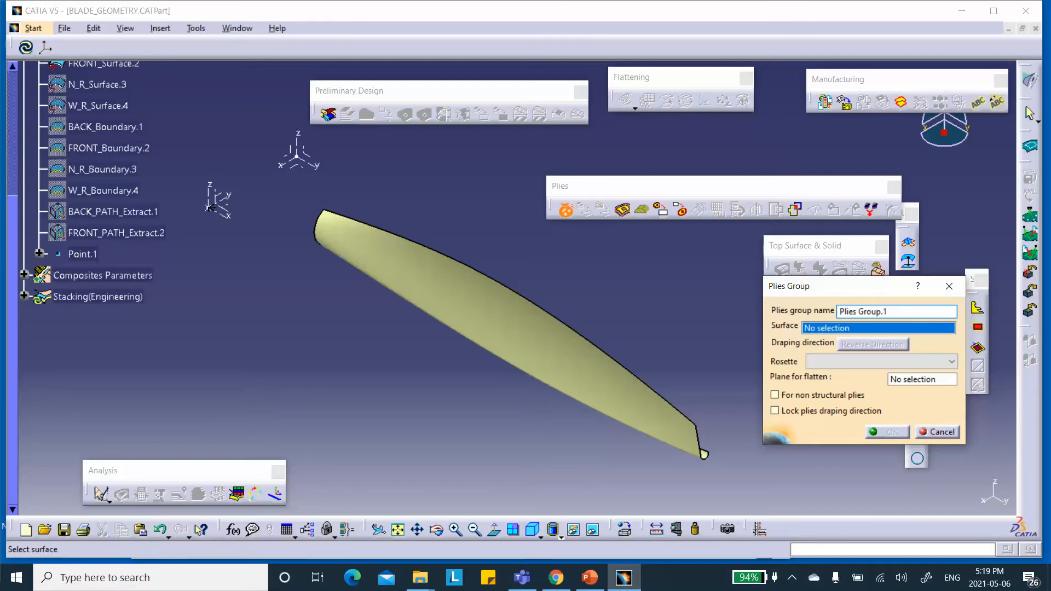
type("BACK")
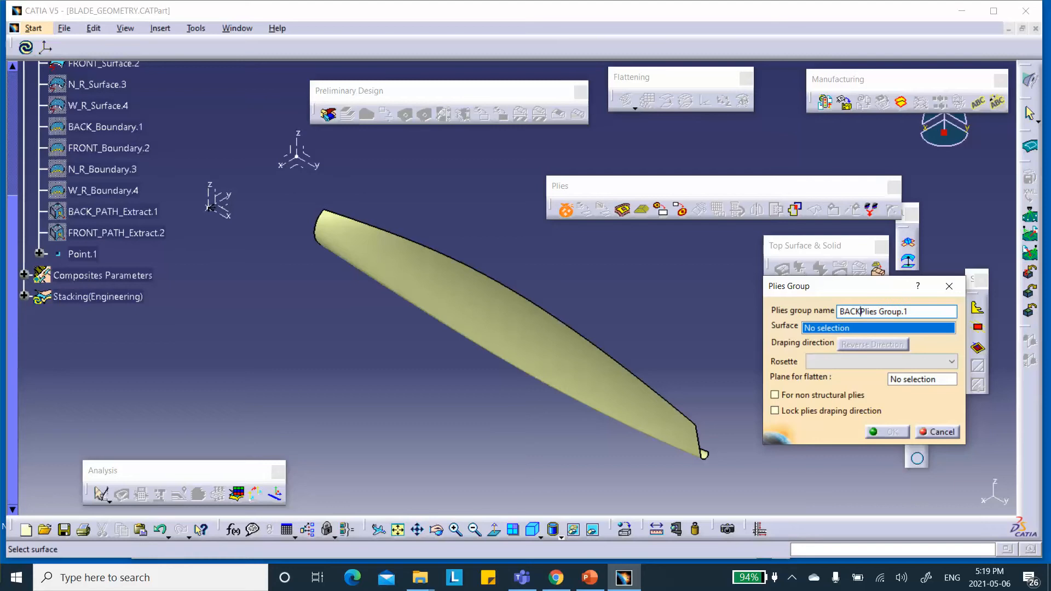
type("_")
scroll(212, 314, "up", 4)
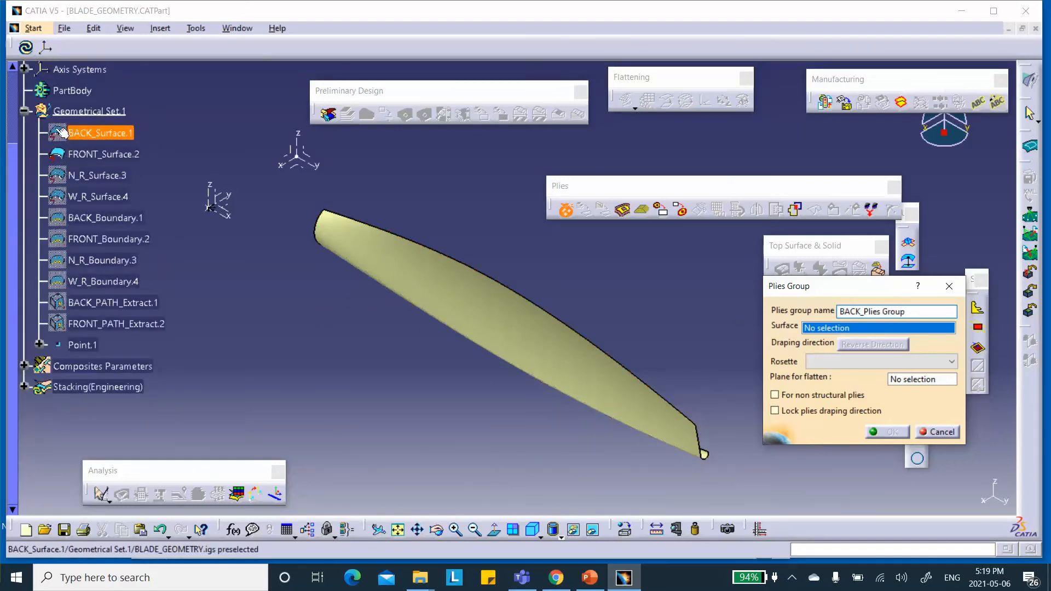
left_click(96, 133)
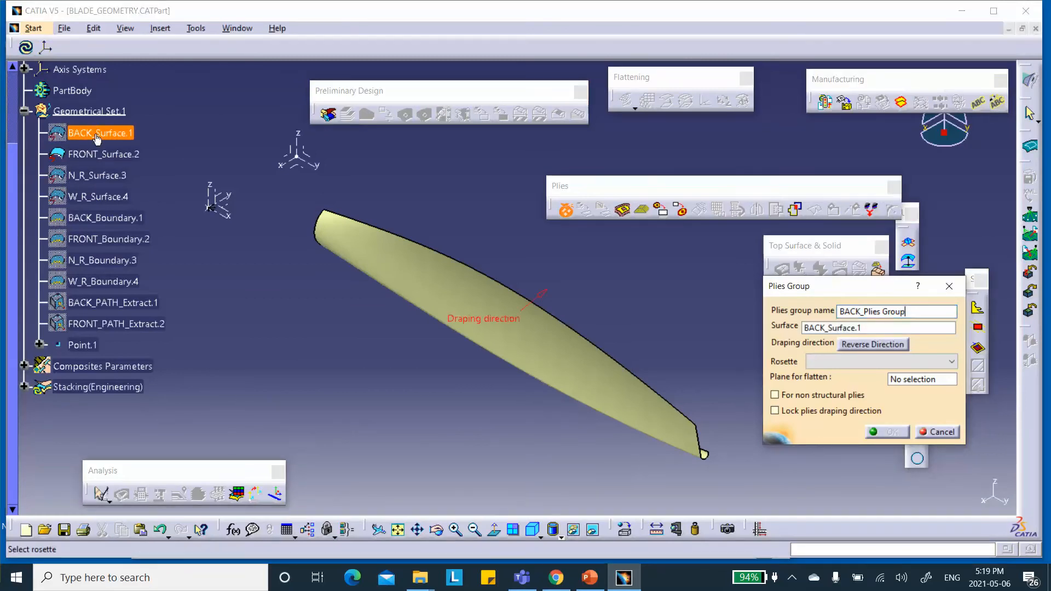
middle_click_drag(518, 362, 398, 305)
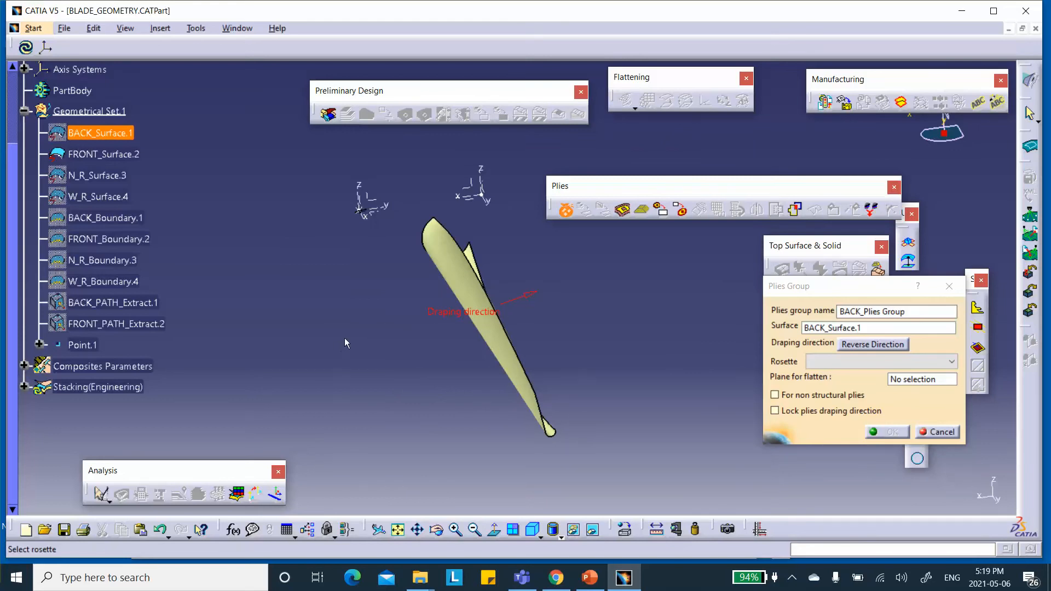
left_click(532, 530)
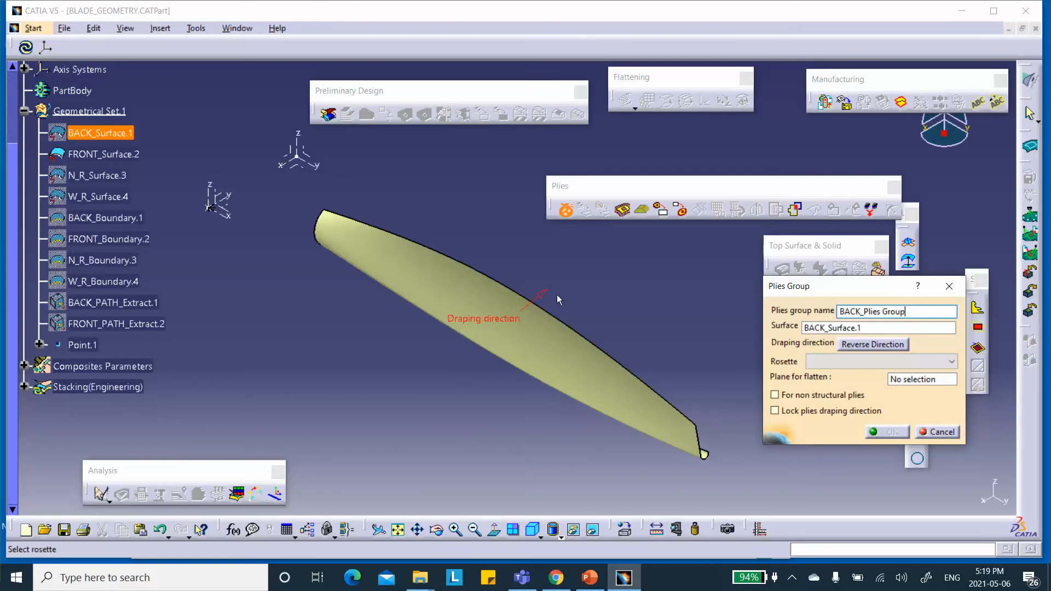
left_click(542, 294)
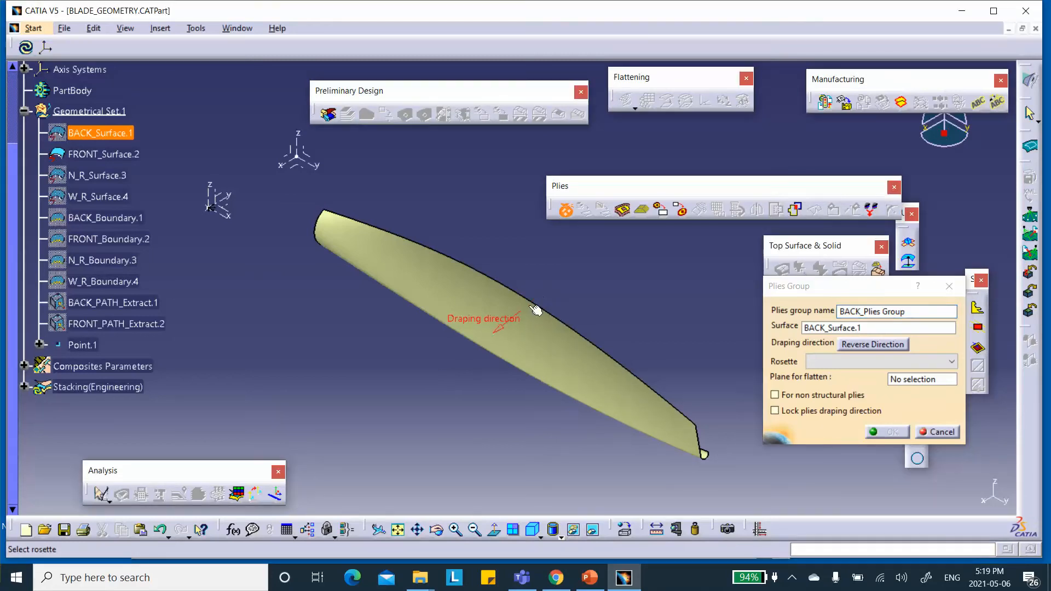
middle_click_drag(516, 357, 356, 333)
left_click(937, 432)
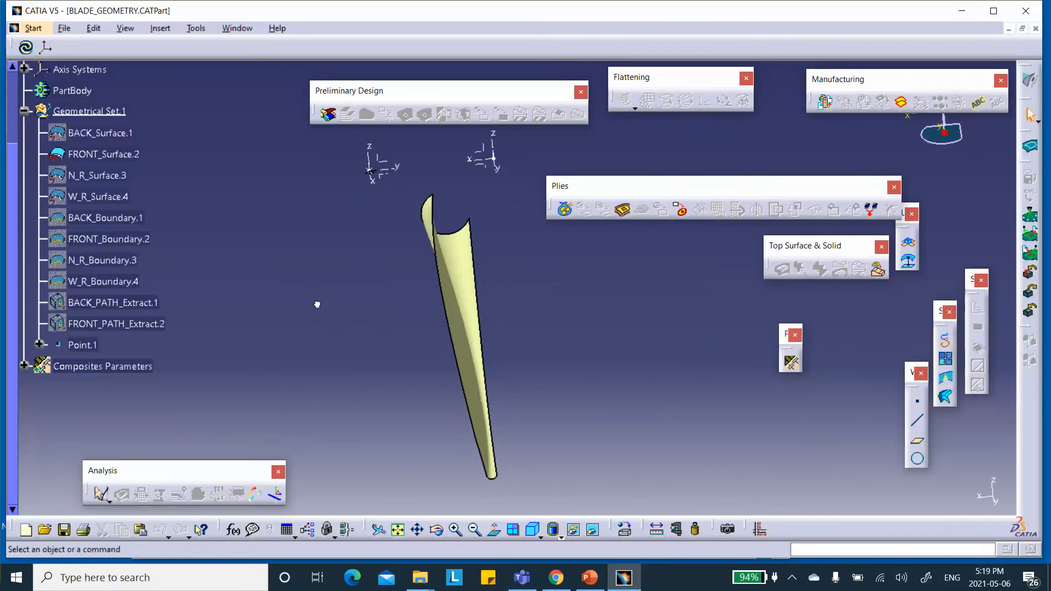
Show the hidden BACK_Surface.1, N_R_Surface.3 and W_R_Surface.4, and display the whole blade in isometric view
middle_click_drag(276, 300, 328, 295)
left_click(112, 134)
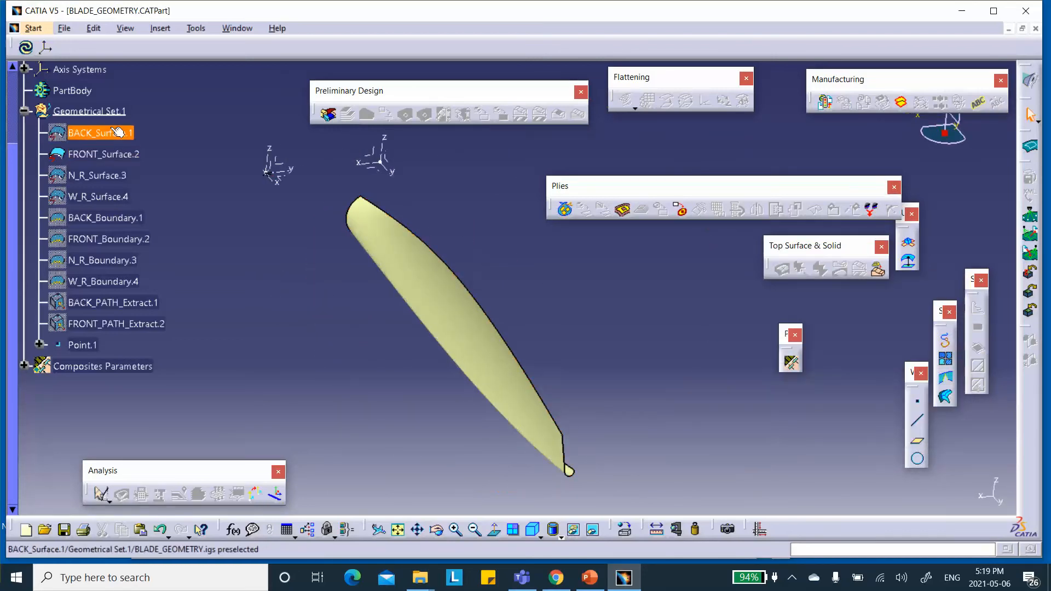
right_click(113, 136)
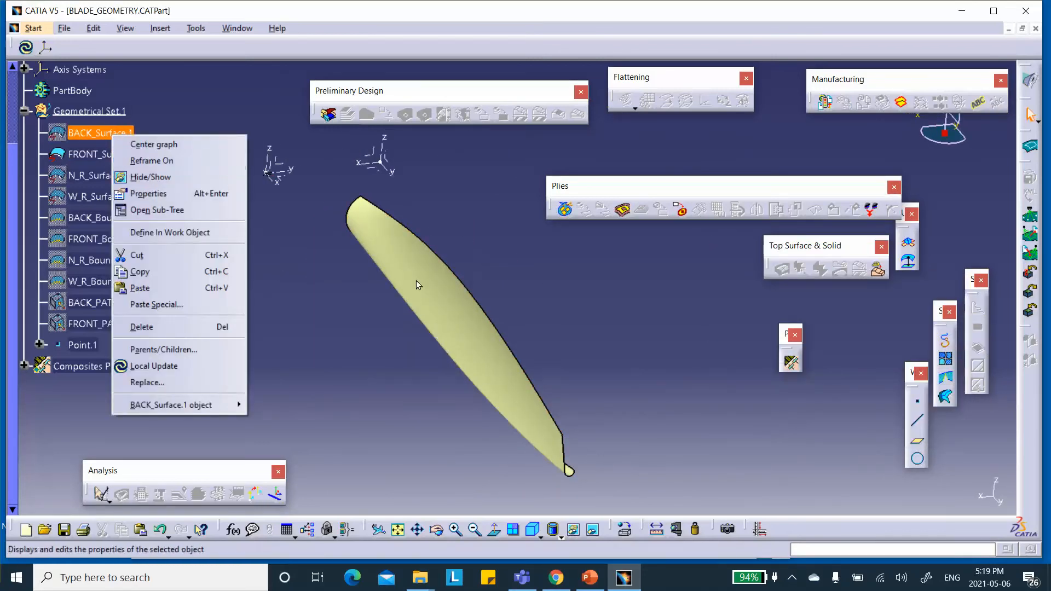
left_click(153, 182)
right_click(109, 178)
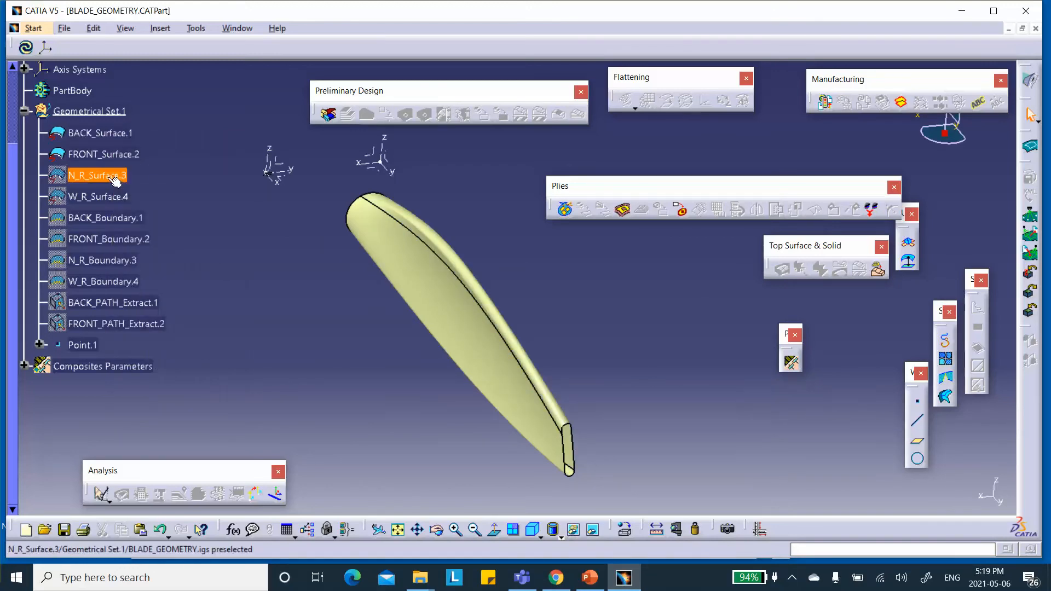
left_click(147, 220)
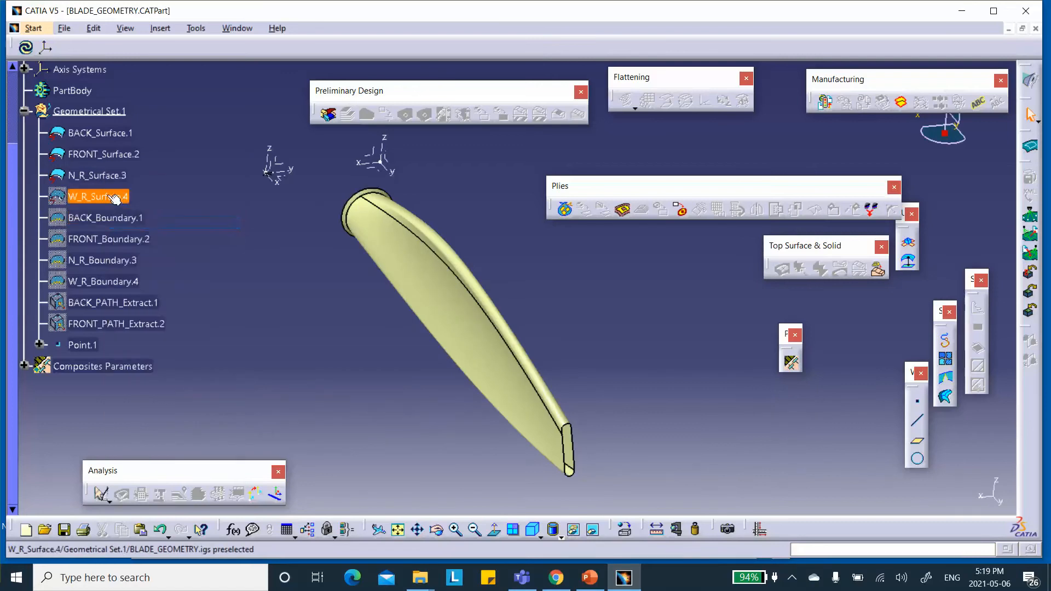
right_click(111, 198)
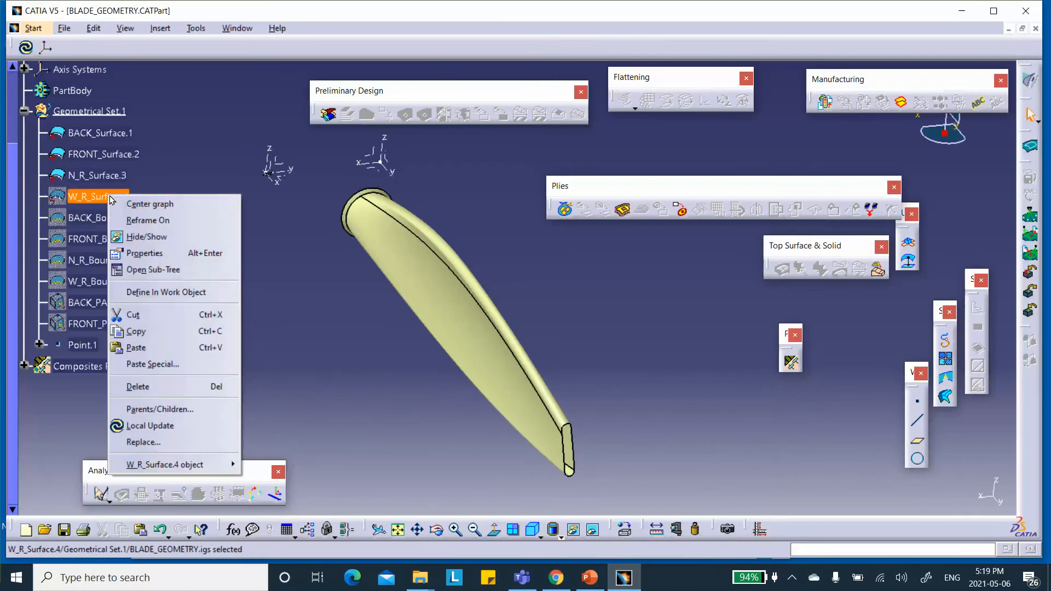
left_click(143, 242)
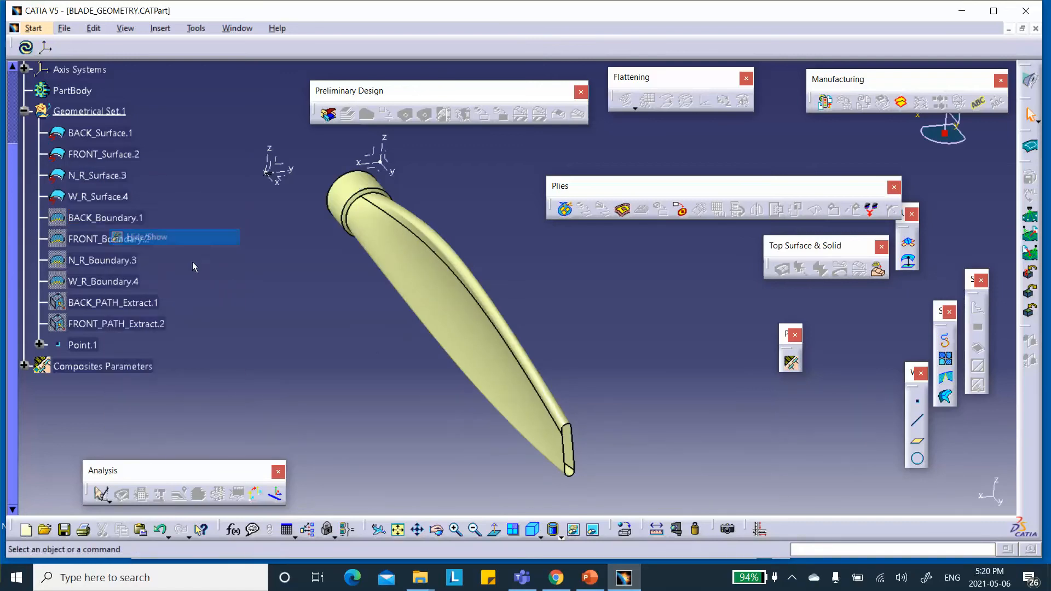
left_click(533, 532)
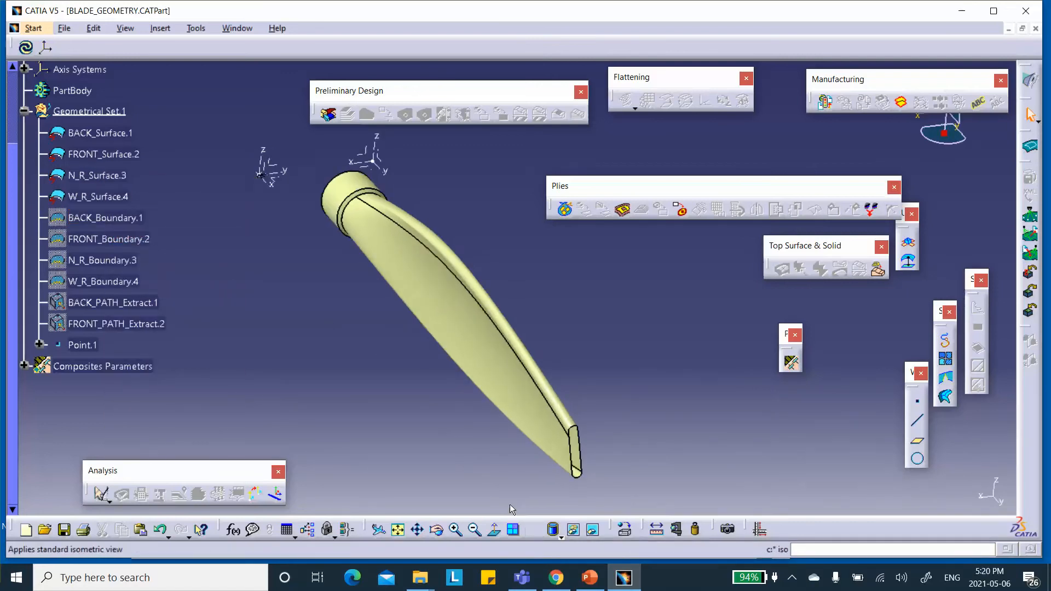
Start a plies group named BACK_Plies Group on BACK_Surface.1
left_click(564, 209)
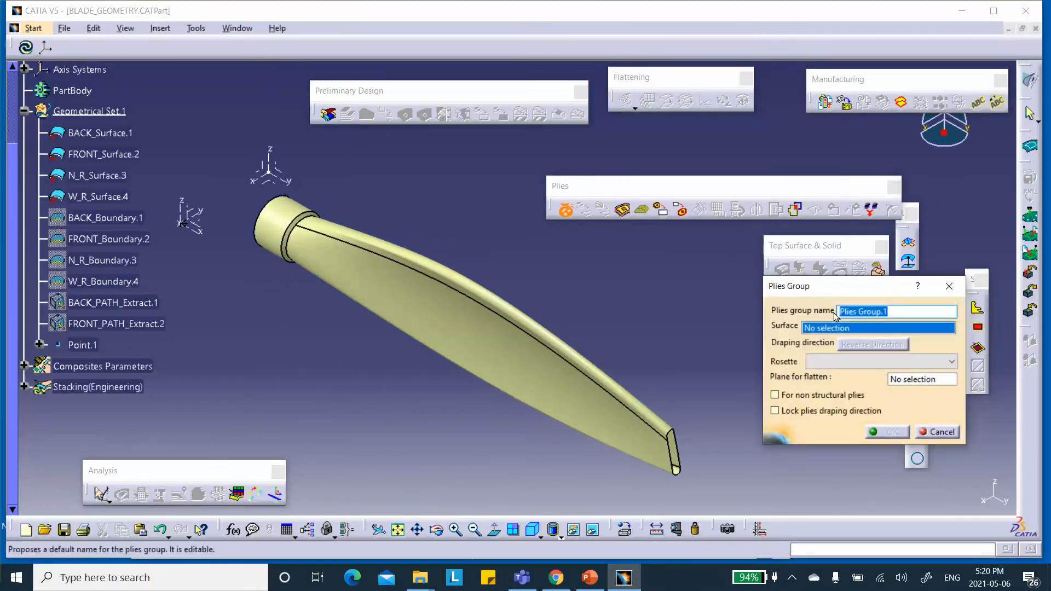
left_click(860, 313)
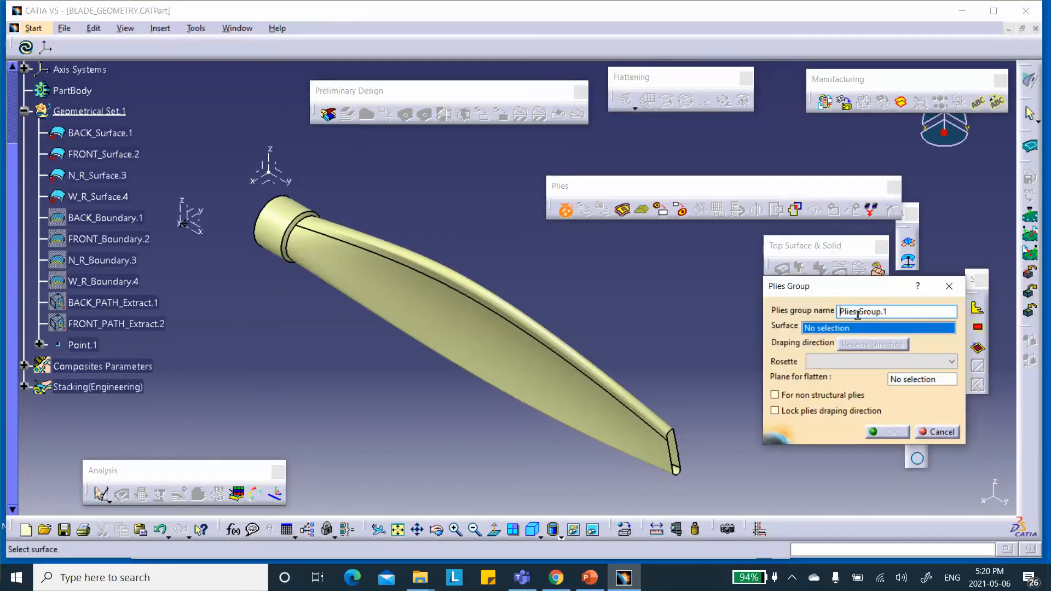
type("BACK_")
left_click(915, 312)
key("BackSpace")
key("BackSpace")
left_click(101, 133)
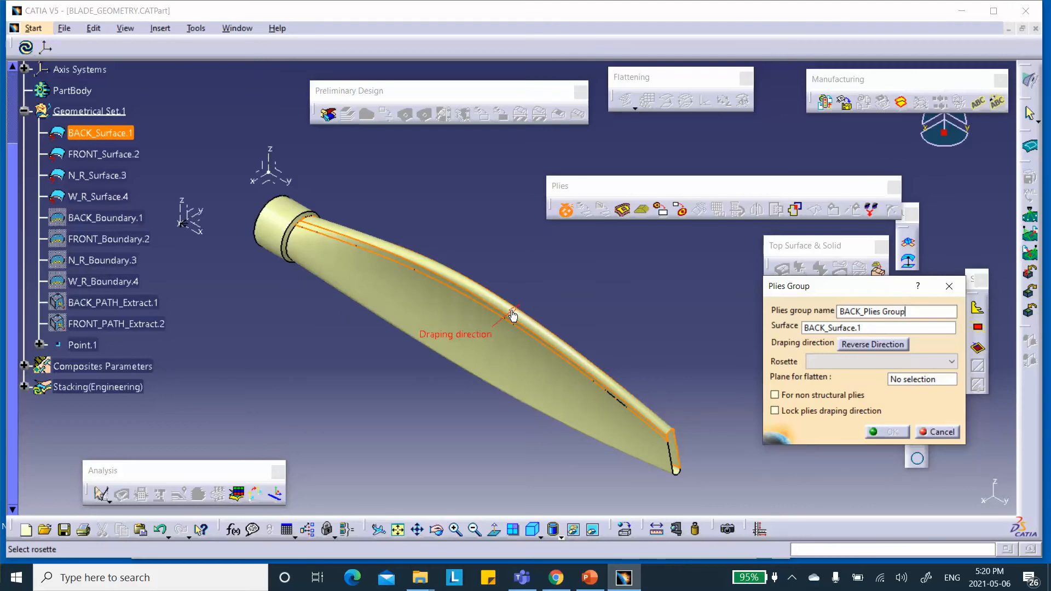
Reverse the back group's draping direction, assign BACK_Rosette.1, and create the group, expanding the Stacking branch
left_click(842, 343)
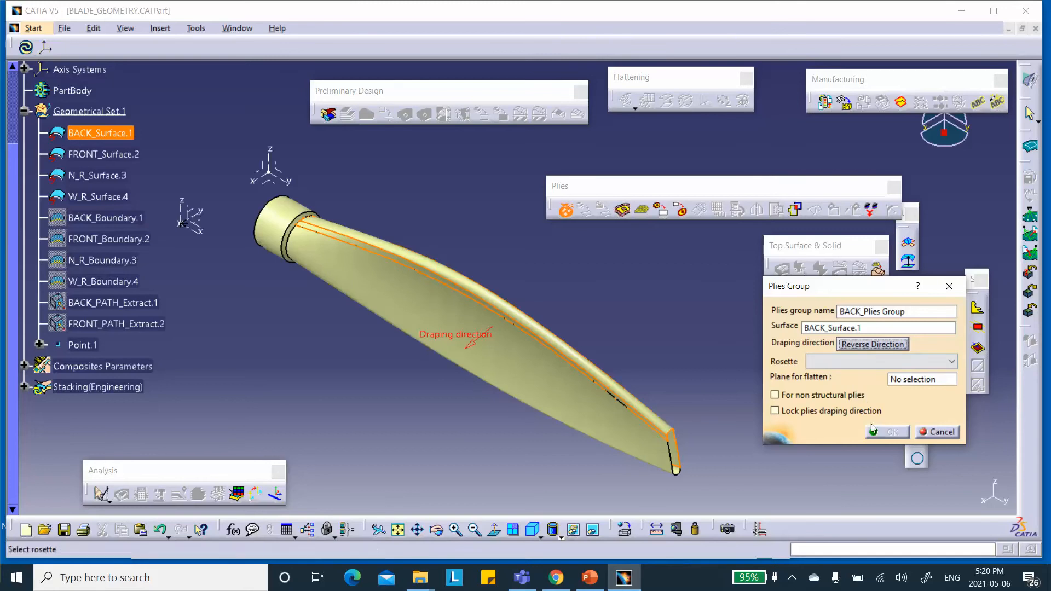
left_click(855, 362)
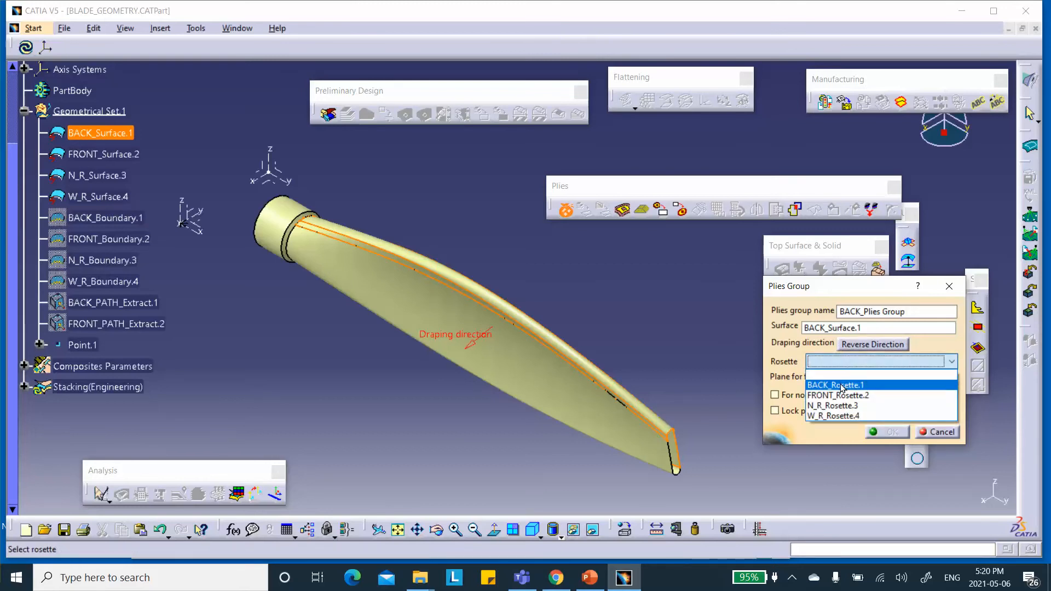
left_click(839, 385)
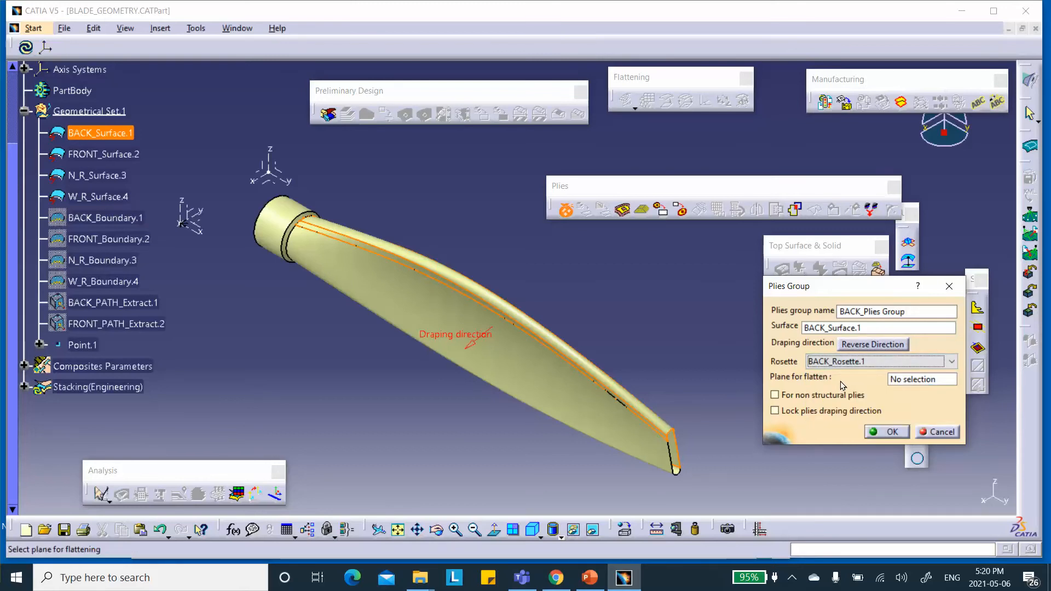
left_click(885, 433)
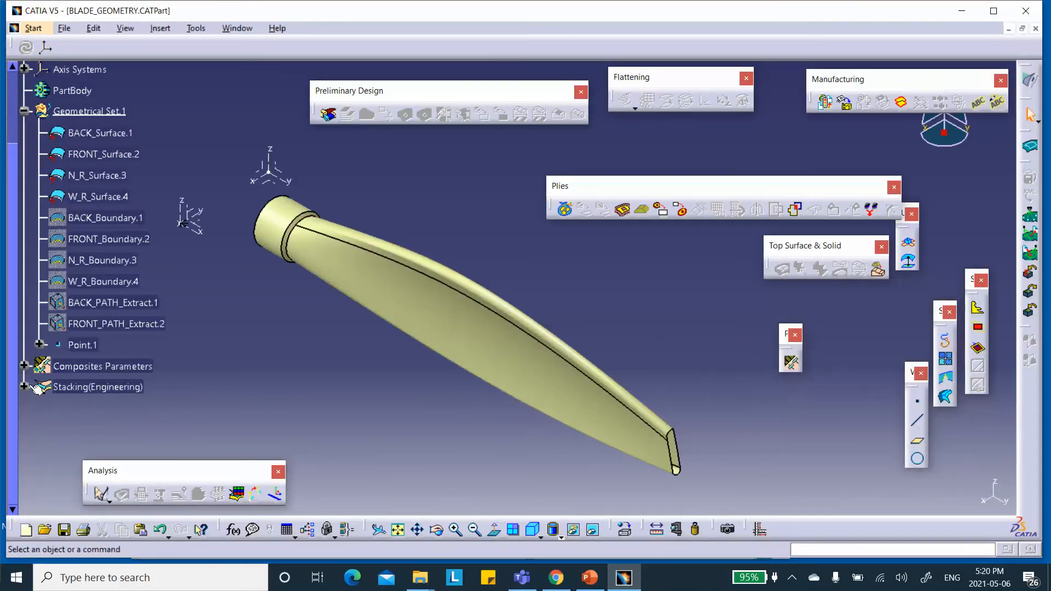
left_click(24, 387)
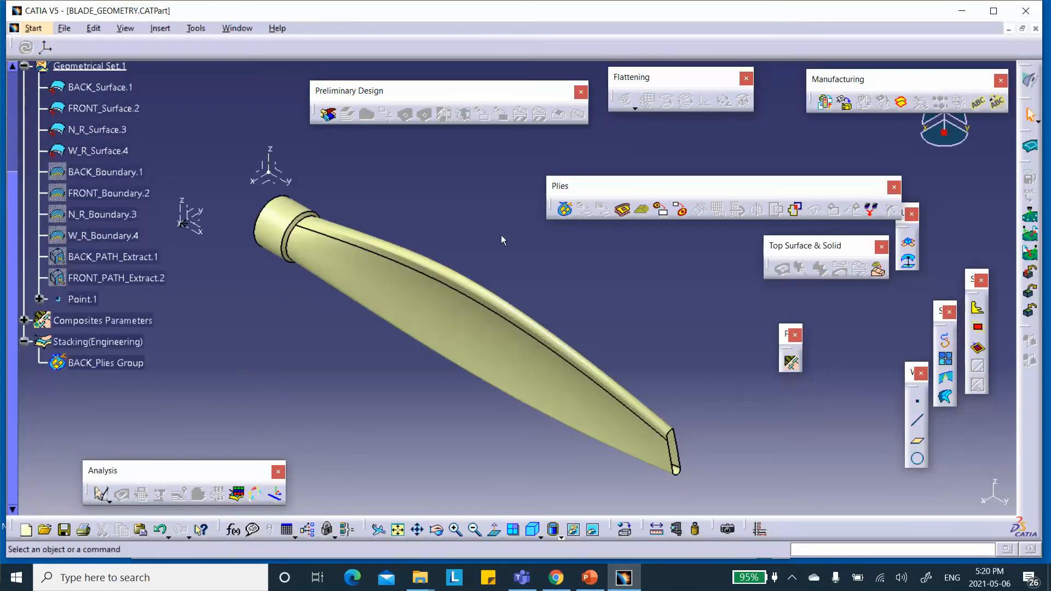
Start a second plies group named FRONT_Plies Group on FRONT_Surface.2
left_click(565, 209)
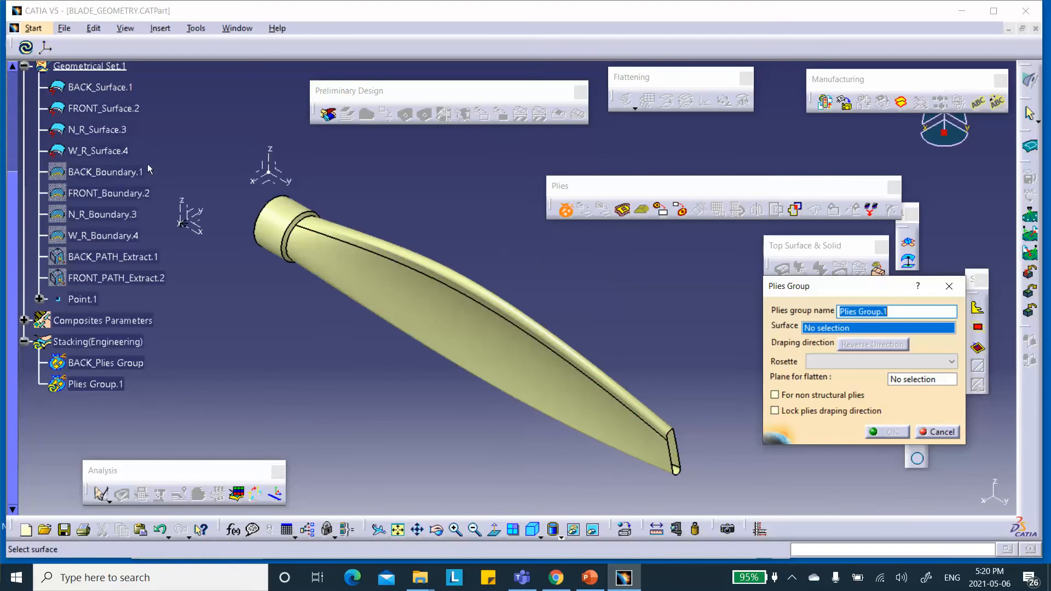
left_click(104, 108)
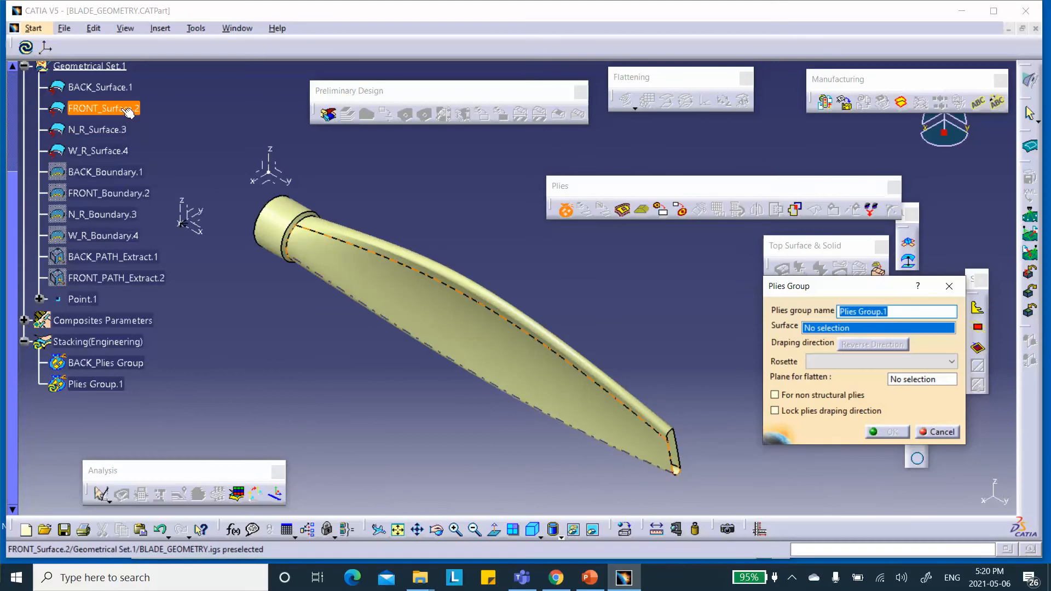
left_click(888, 312)
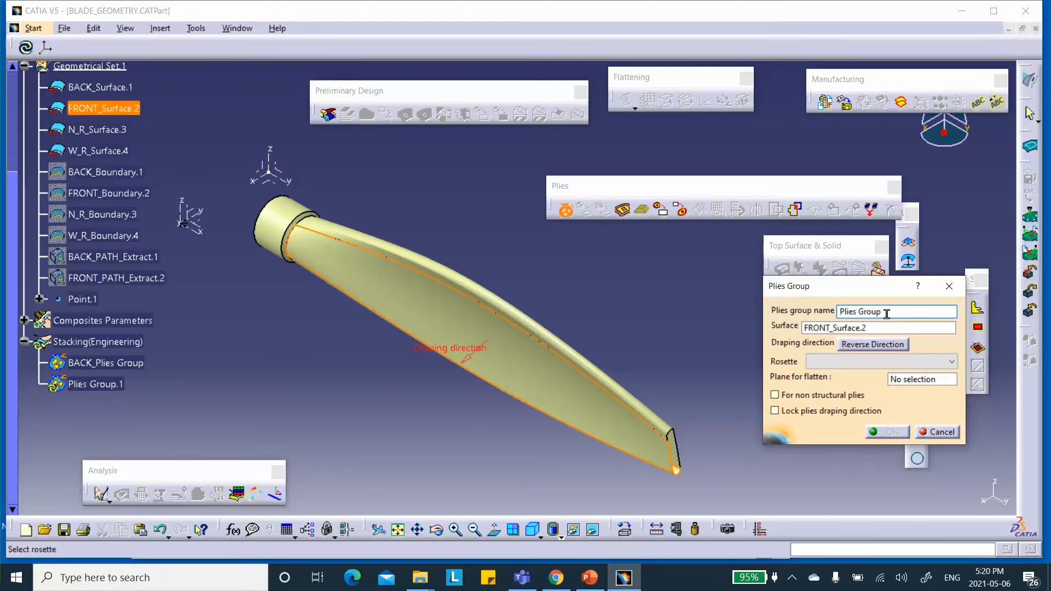
left_click(838, 308)
type("FRONT_")
Reverse the front group's draping direction, assign FRONT_Rosette.2, and create the group
left_click(465, 360)
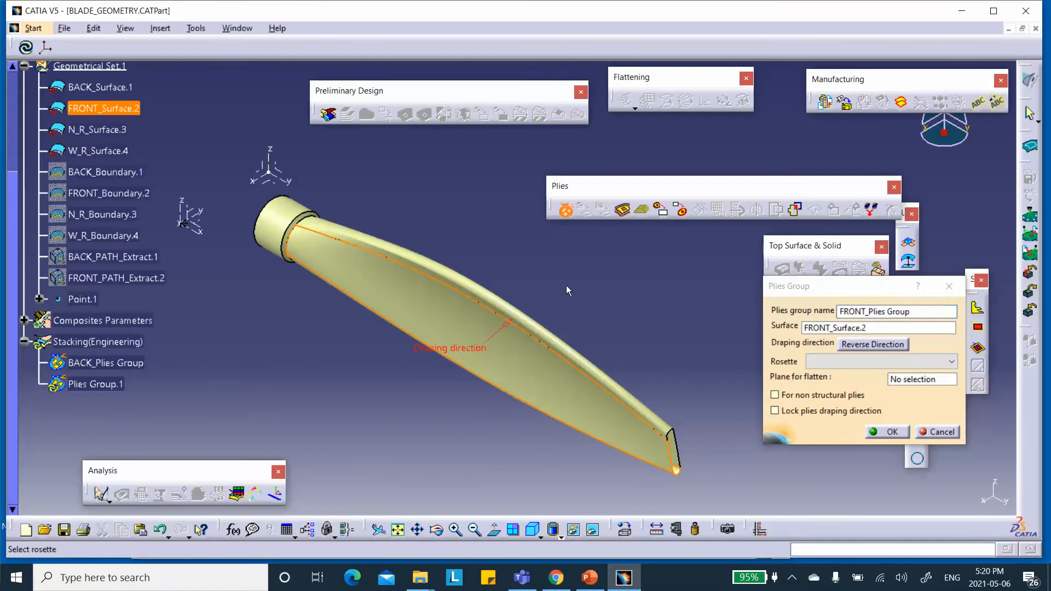
left_click(883, 362)
left_click(866, 395)
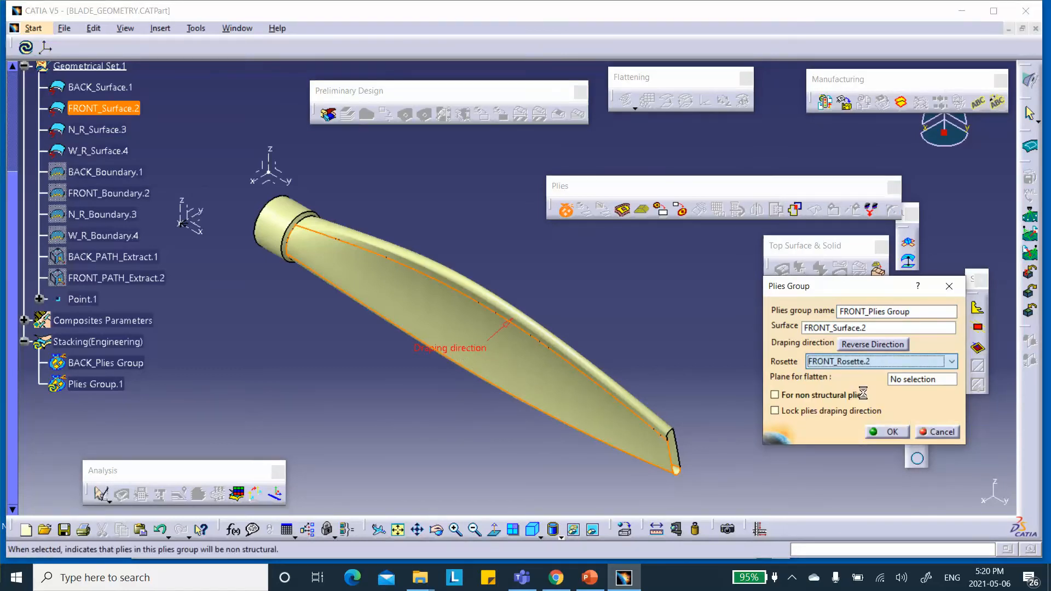
left_click(893, 432)
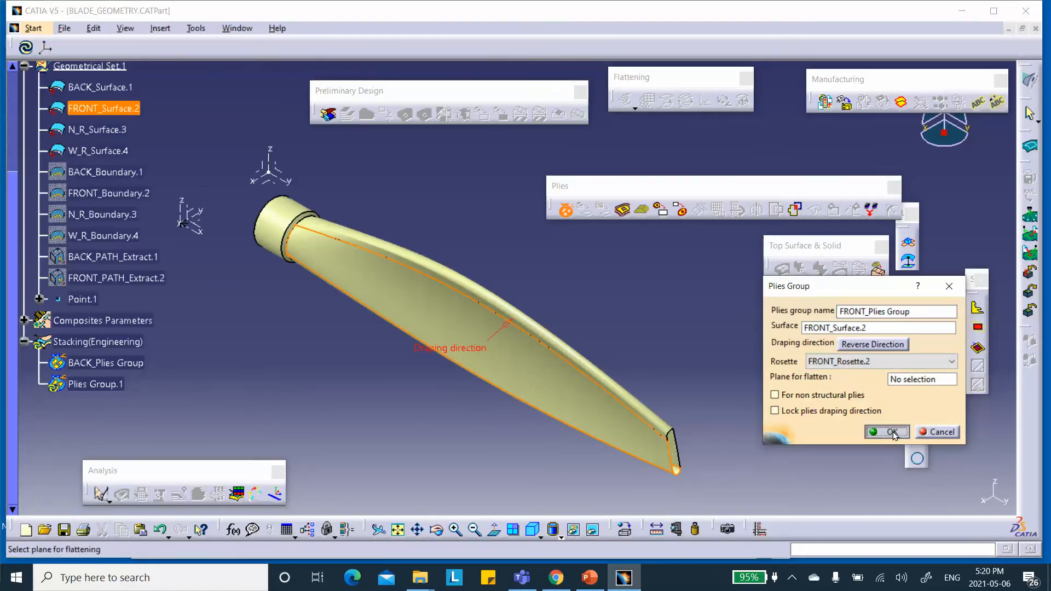
Start a third plies group on N_R_Surface.3 with its draping direction reversed
left_click(565, 209)
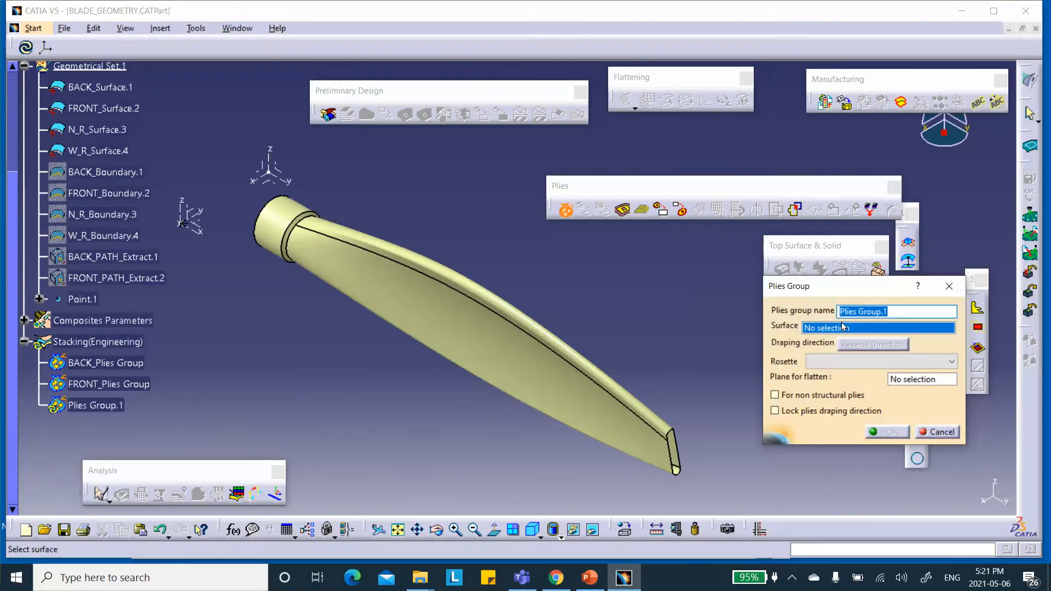
left_click(98, 130)
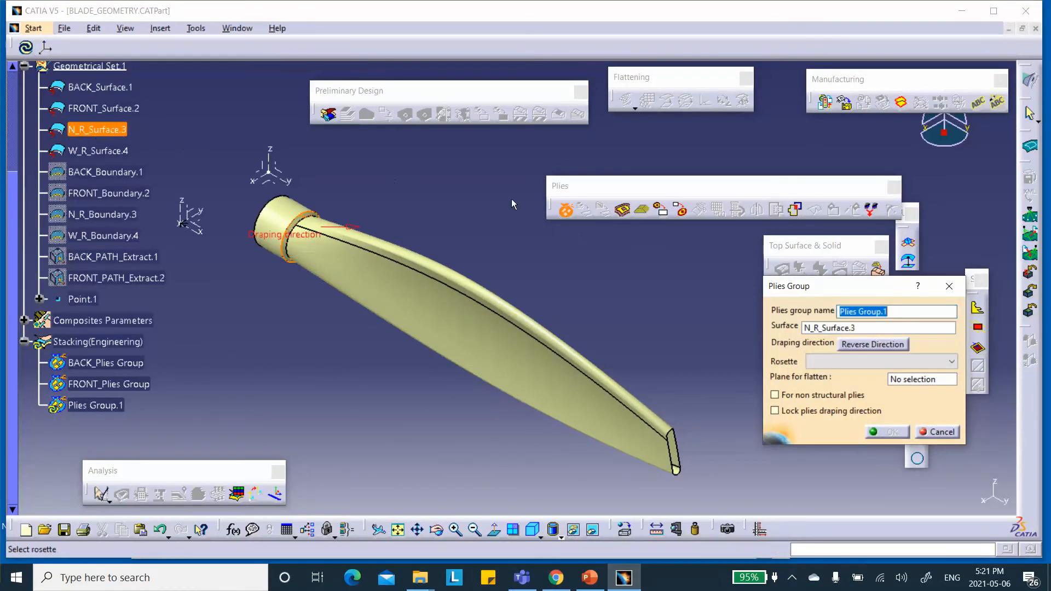
left_click(354, 226)
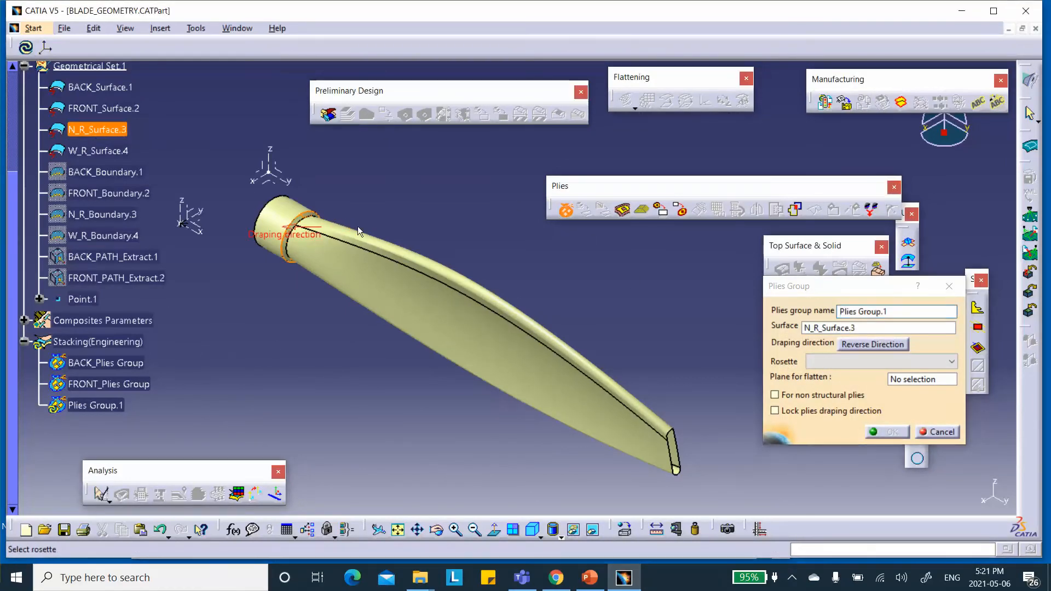
Name the third group N_R_Plies Group, assign N_R_Rosette.3, and create it
left_click(839, 311)
type("N")
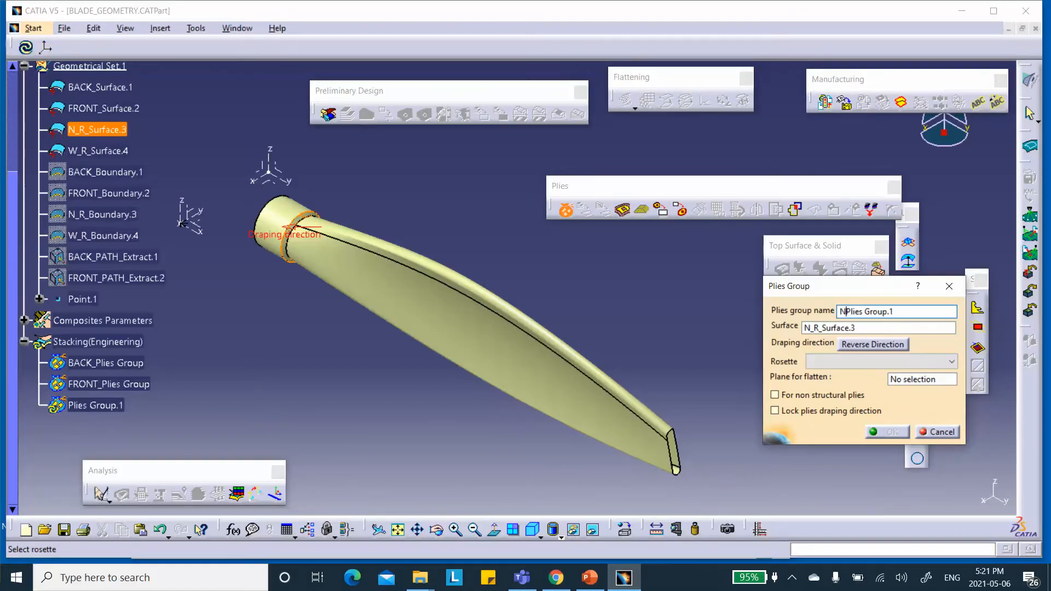
type("_R_")
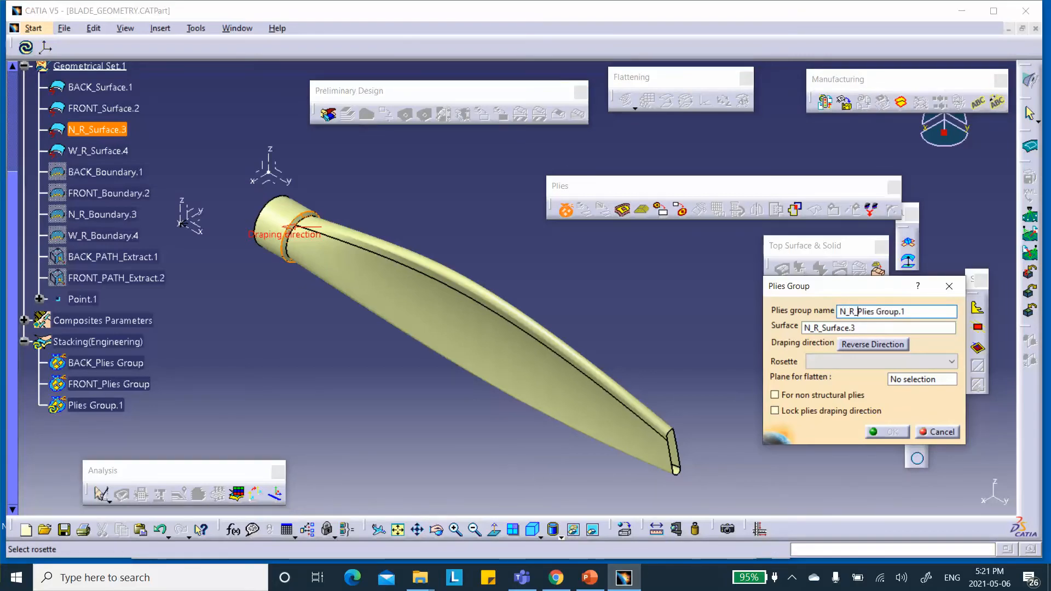
left_click(914, 312)
key("BackSpace")
key("BackSpace")
left_click(870, 362)
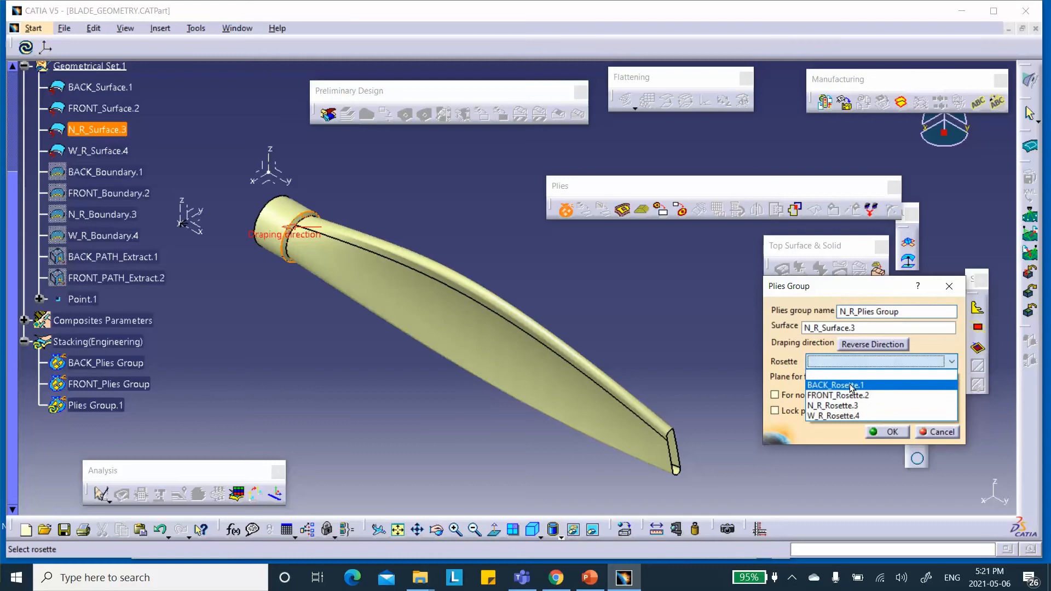
left_click(842, 408)
left_click(887, 432)
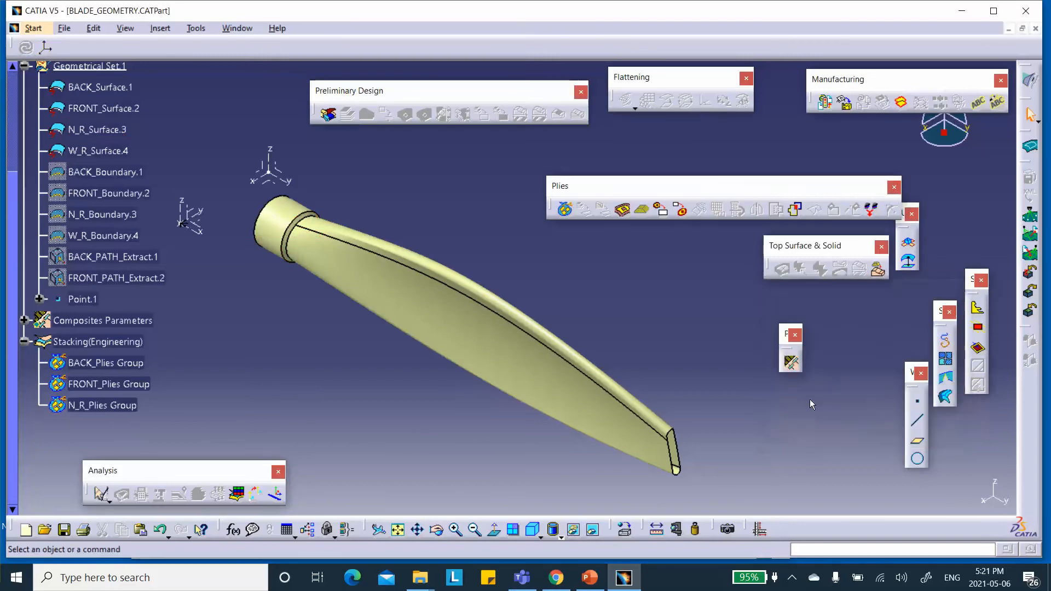
Start a fourth plies group on W_R_Surface.4 with its draping direction reversed
left_click(564, 210)
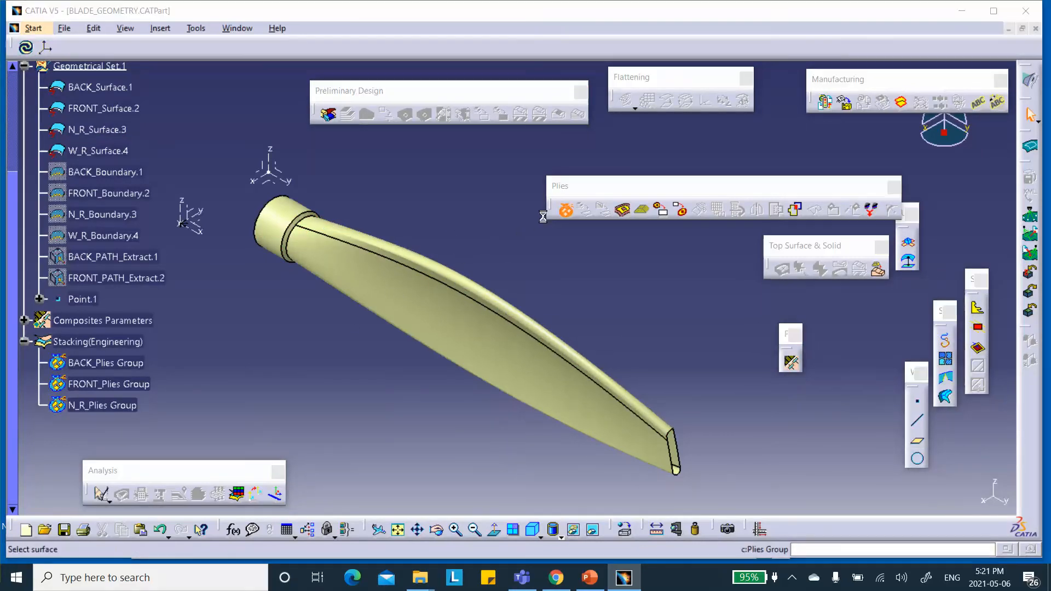
left_click(283, 220)
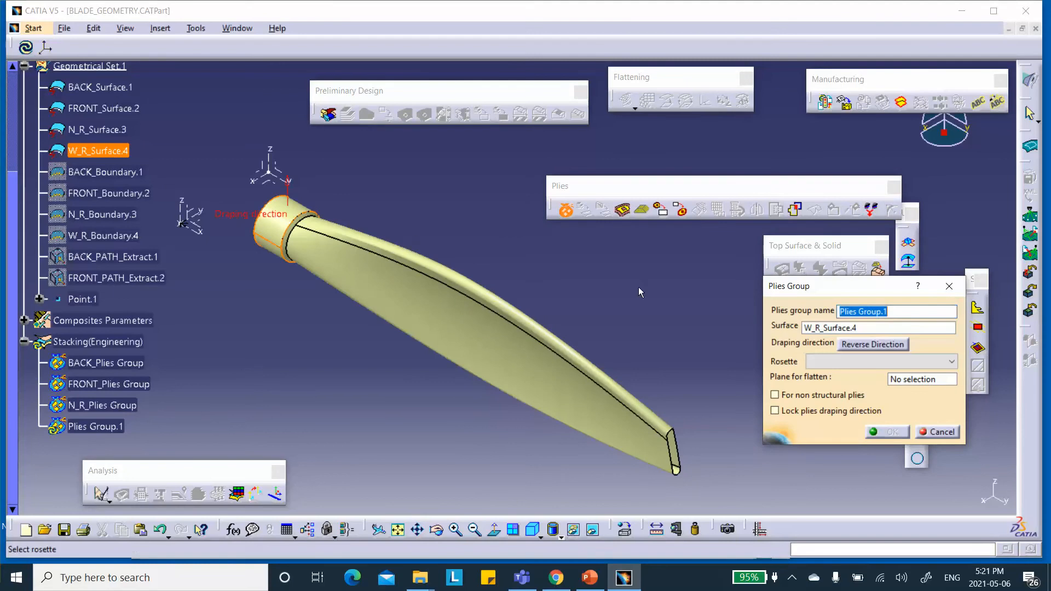
left_click(285, 196)
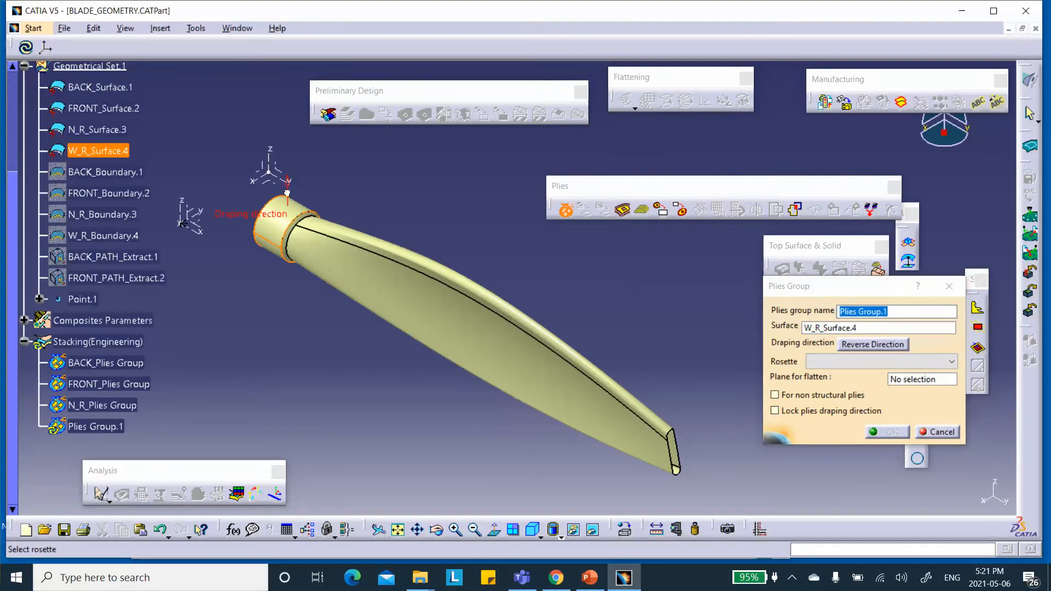
Name the fourth group W_R_Plies Group, assign W_R_Rosette.4, and create it
left_click(842, 311)
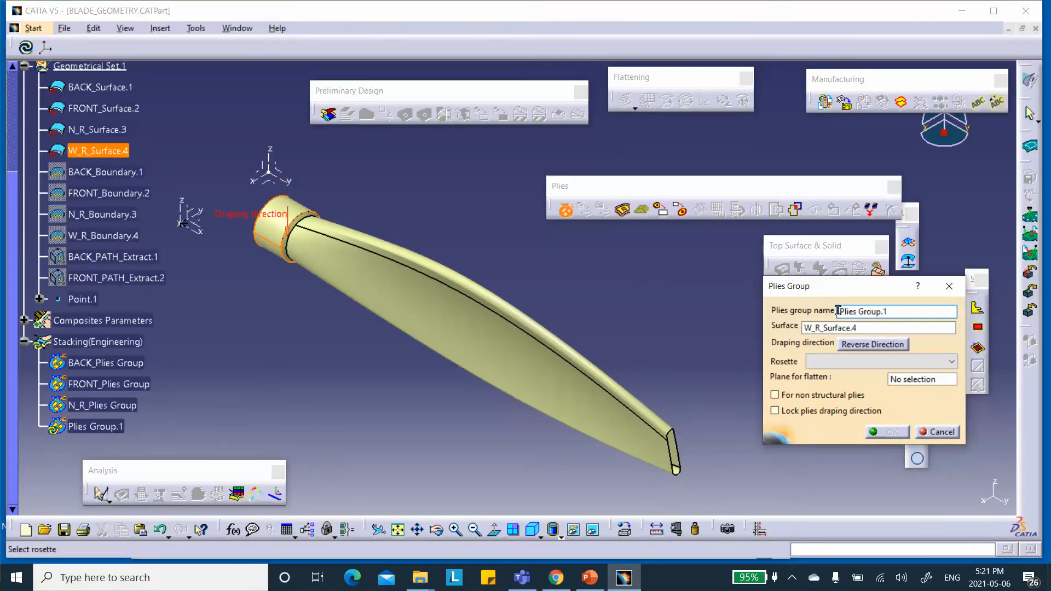
type("W_R_")
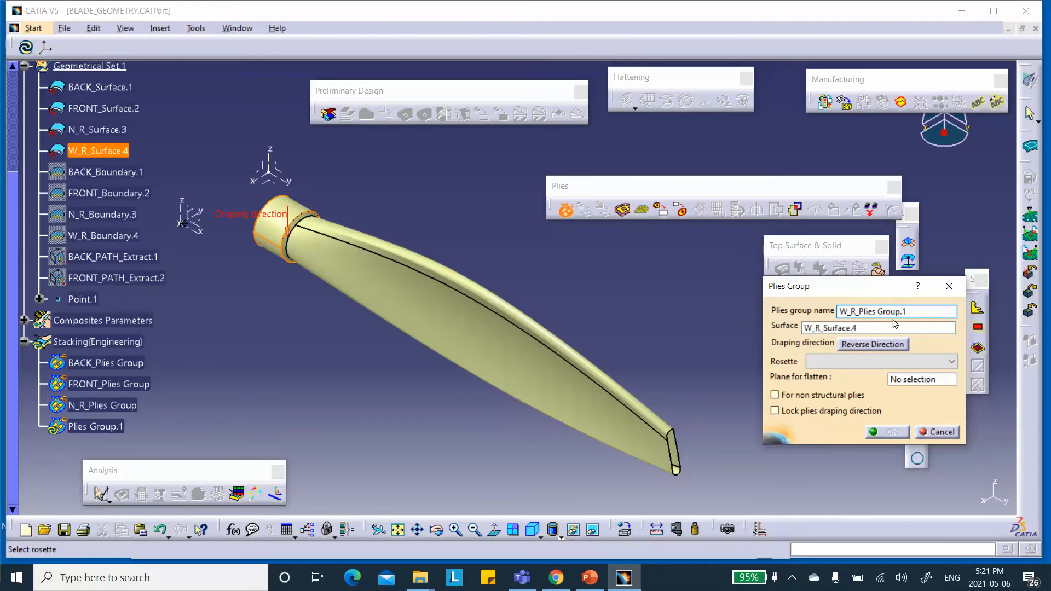
left_click(917, 315)
key("BackSpace")
left_click(857, 362)
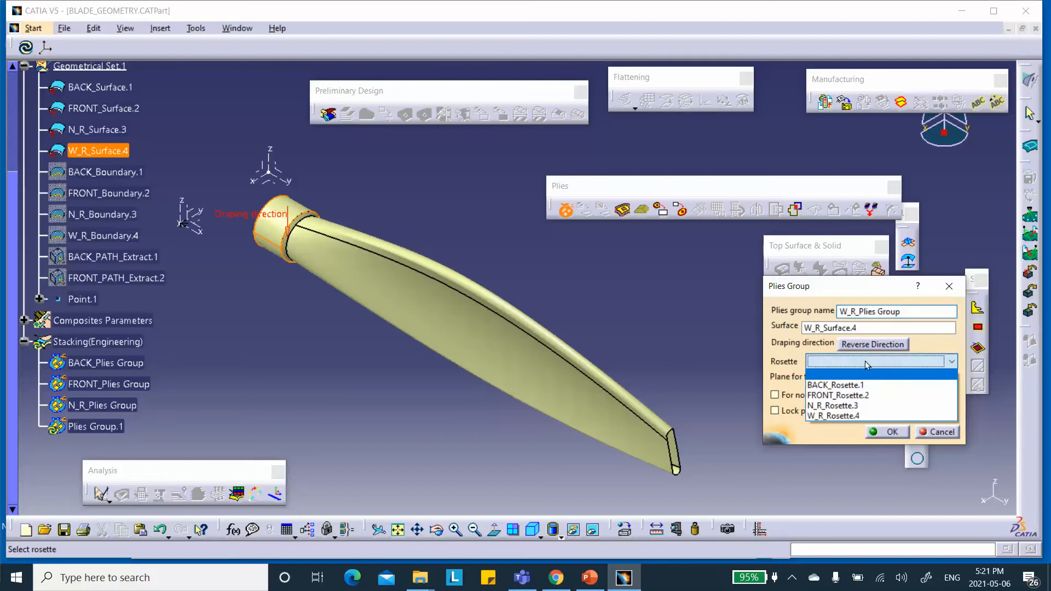
left_click(844, 417)
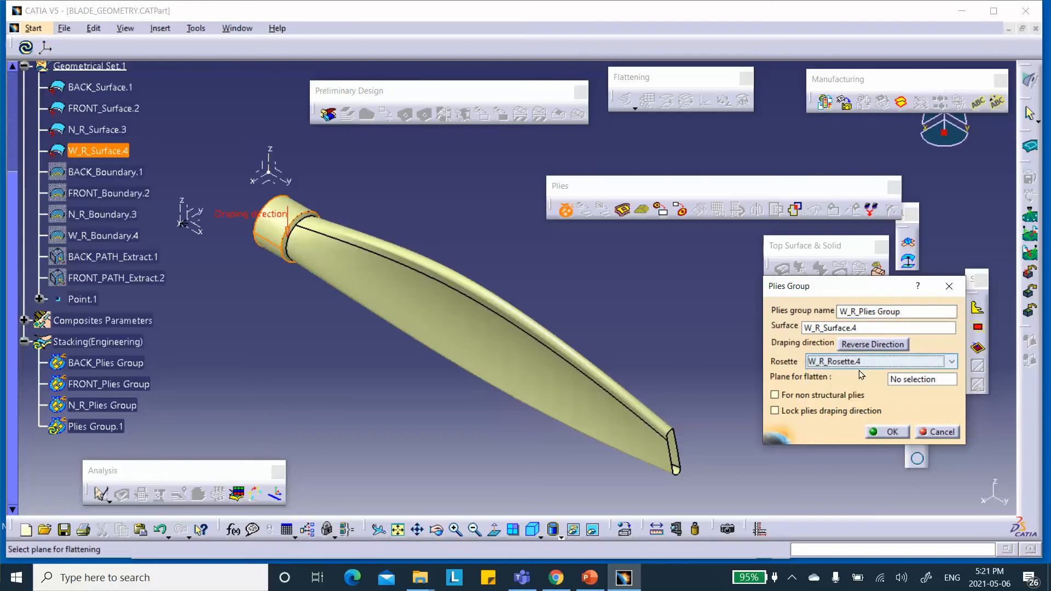
left_click(889, 432)
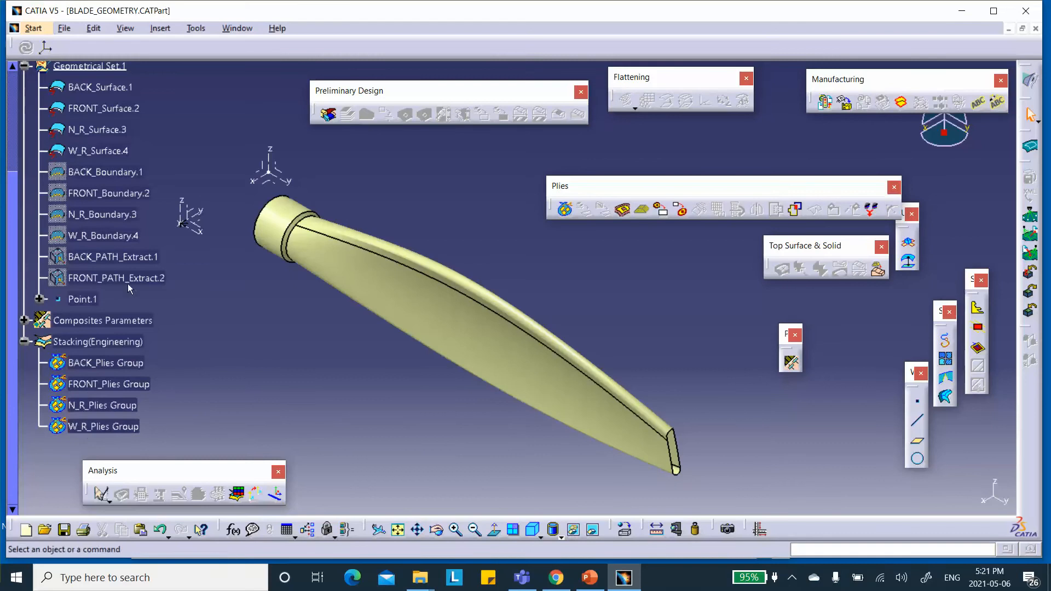
Start a first ply in BACK_Plies Group, name it Ply.1_BACK, and use BACK_Boundary.1 as its contour
scroll(104, 394, "down", 3)
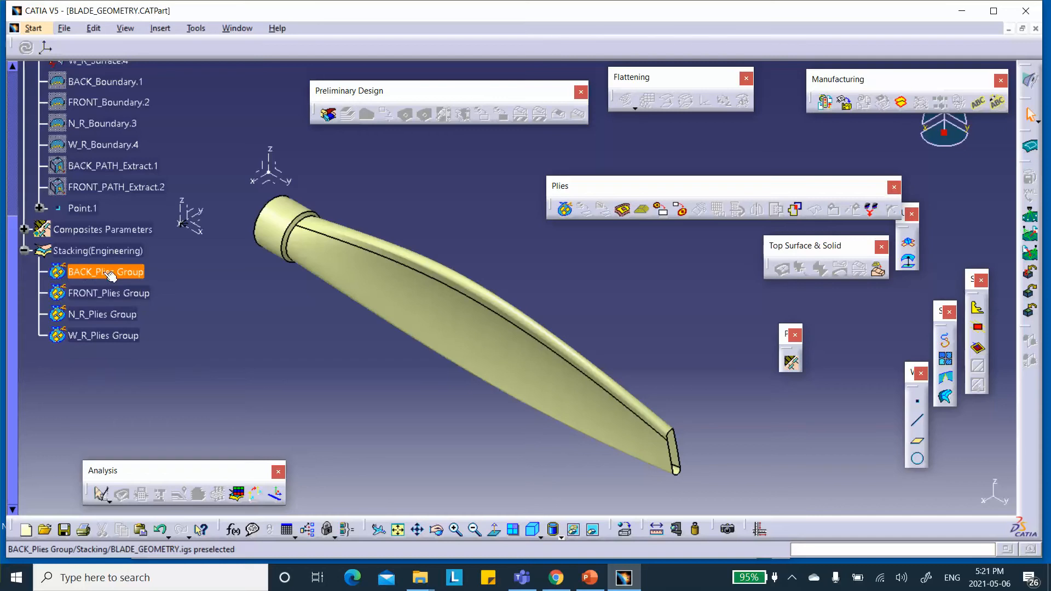
left_click(623, 212)
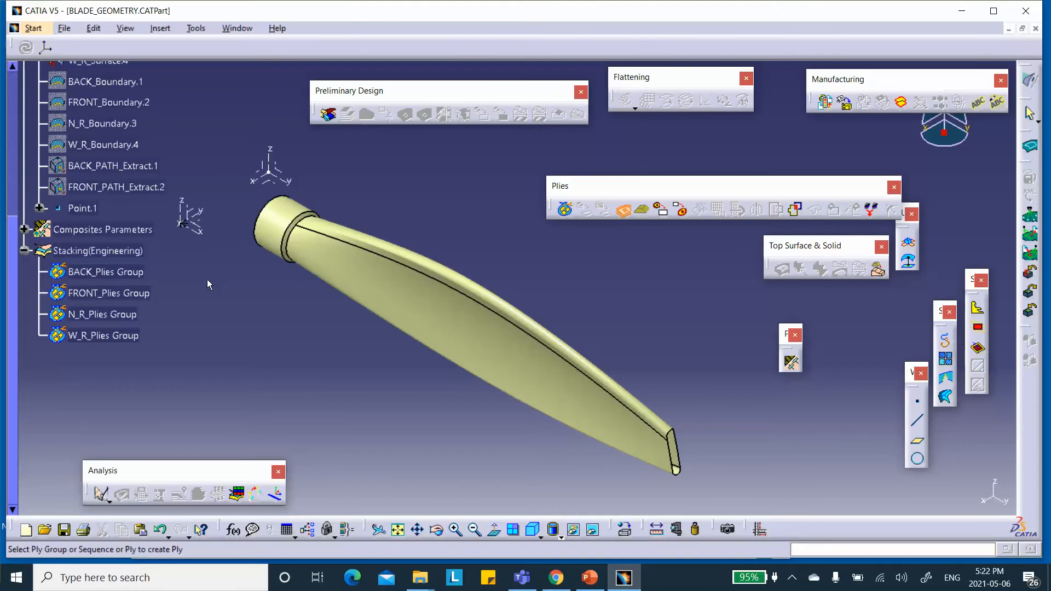
left_click(134, 272)
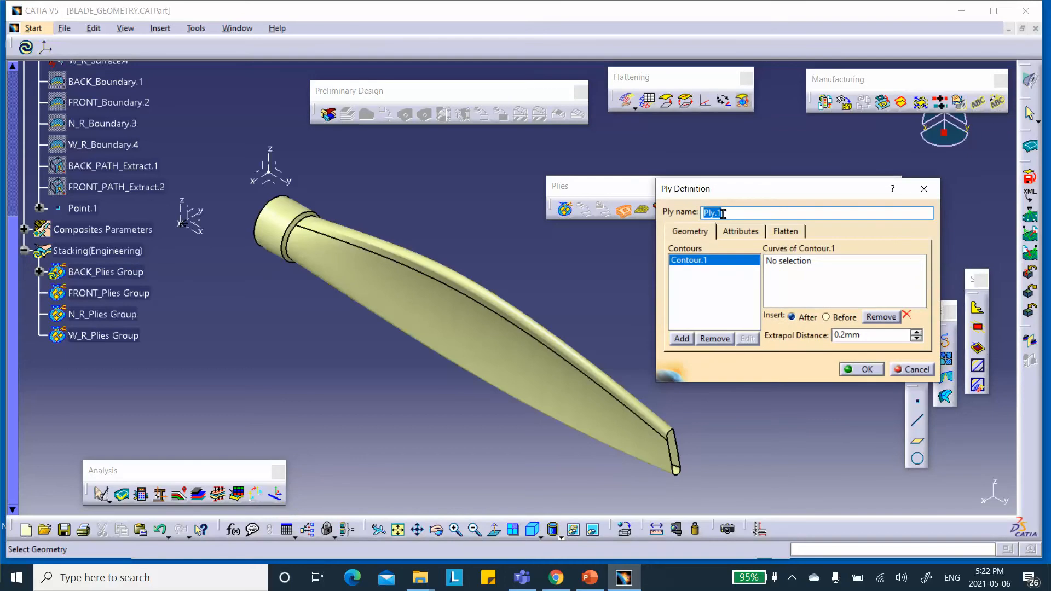
type("Ply.1")
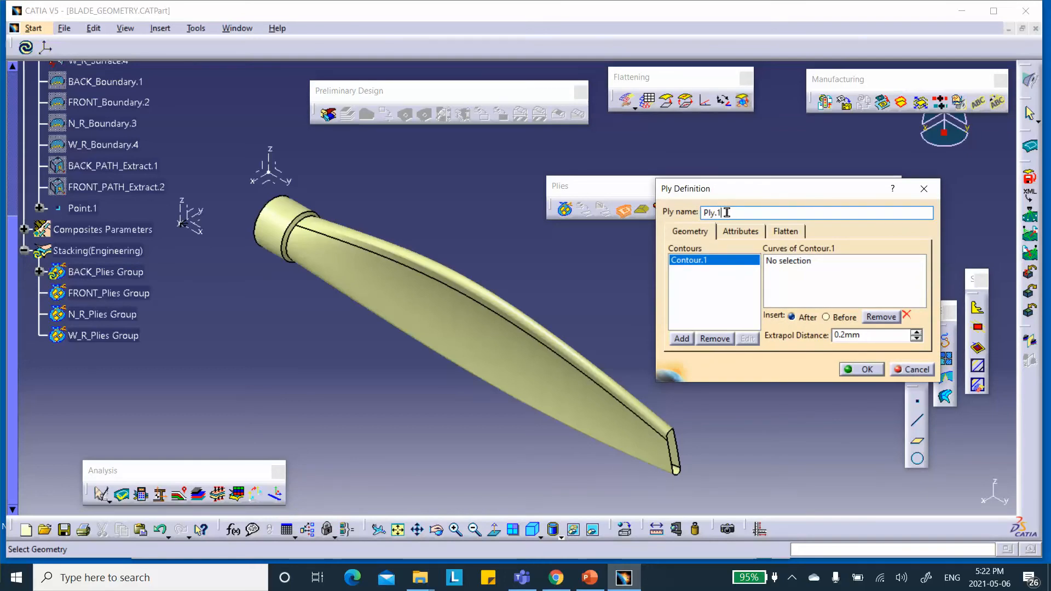
key("BackSpace")
key("BackSpace")
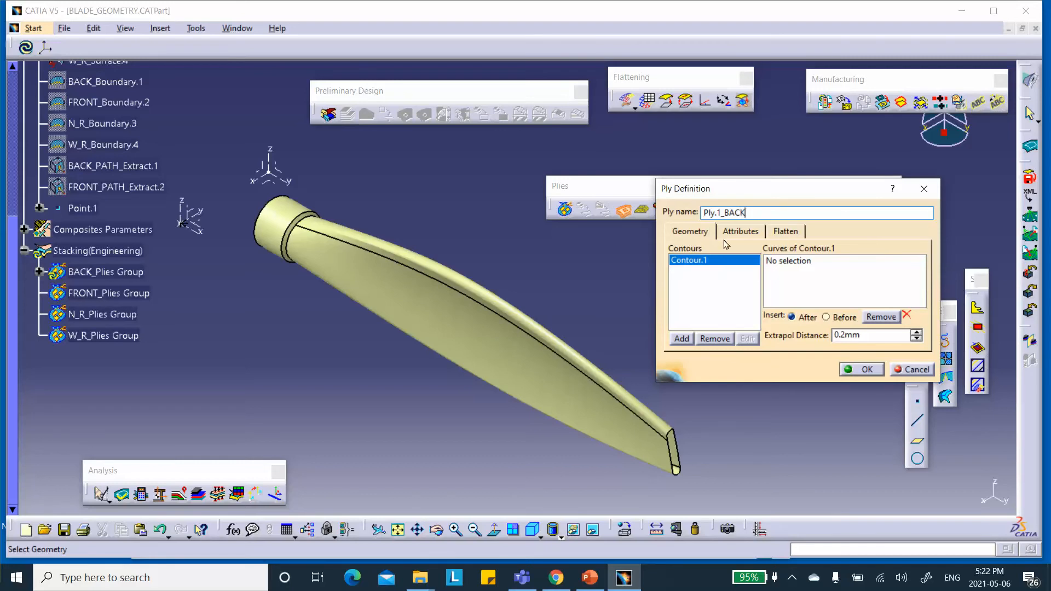
left_click(777, 262)
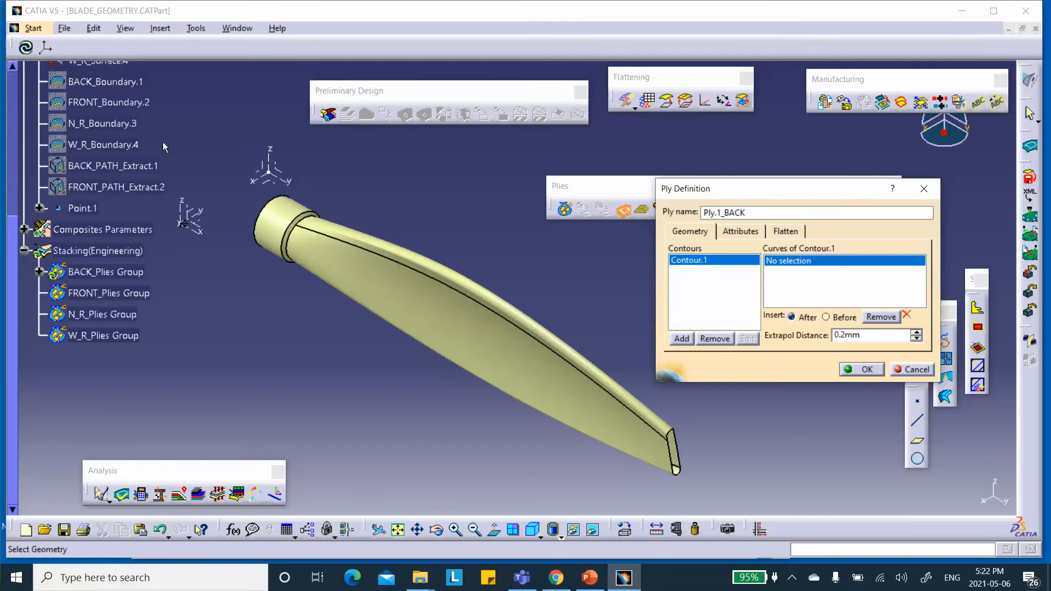
left_click(101, 82)
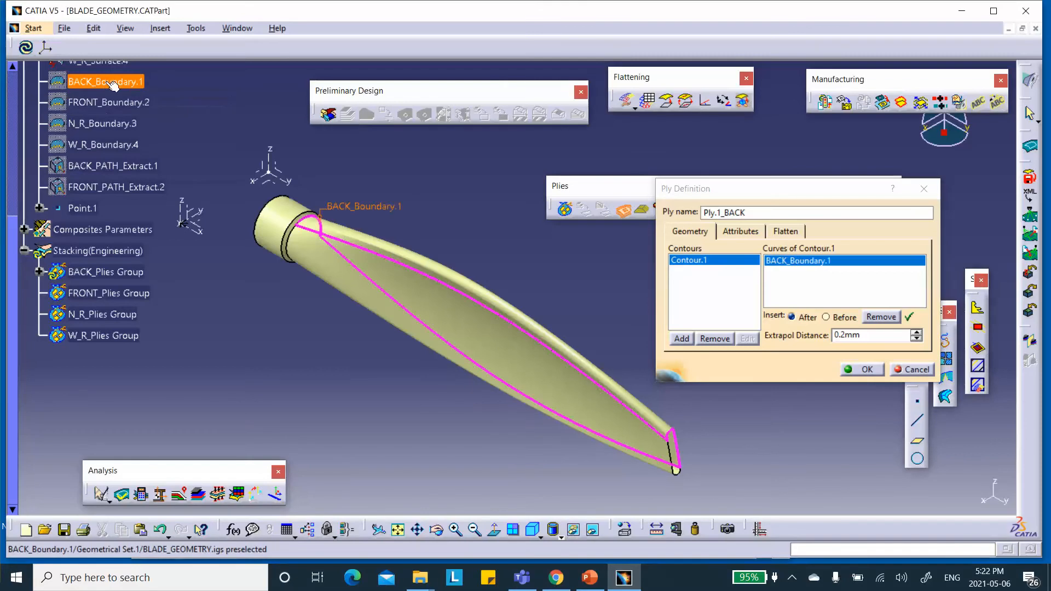
Check the layup angles on the first slide in PowerPoint, set Ply.1_BACK's direction to 45 and create it
left_click(728, 232)
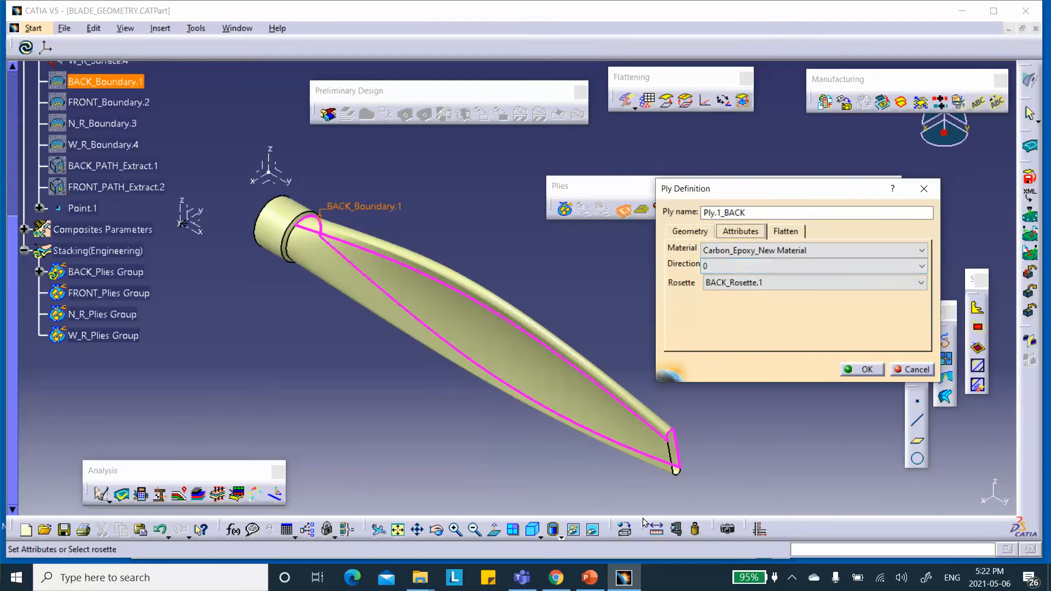
left_click(589, 578)
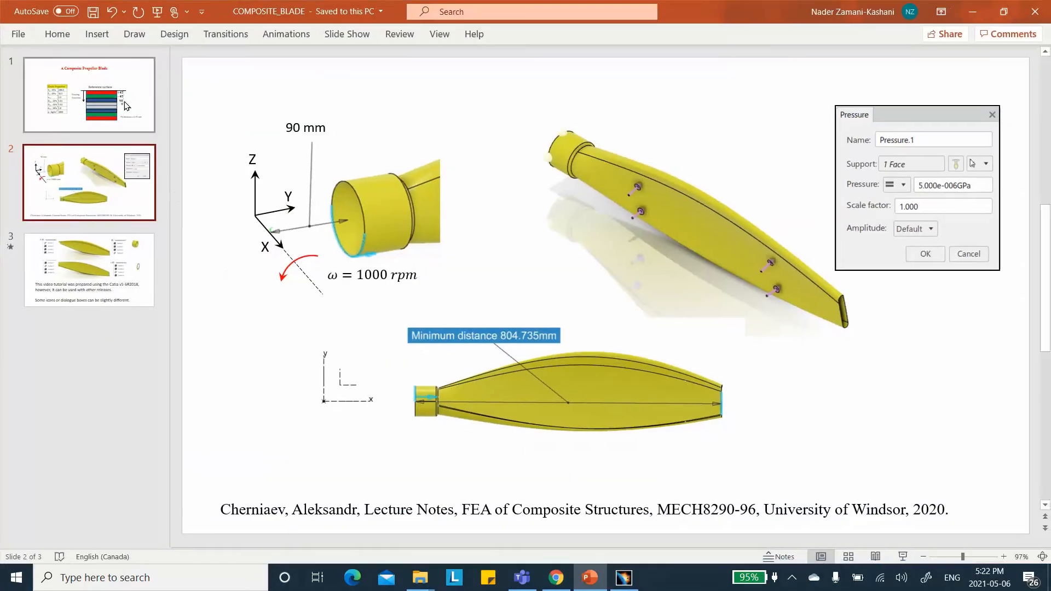
left_click(124, 103)
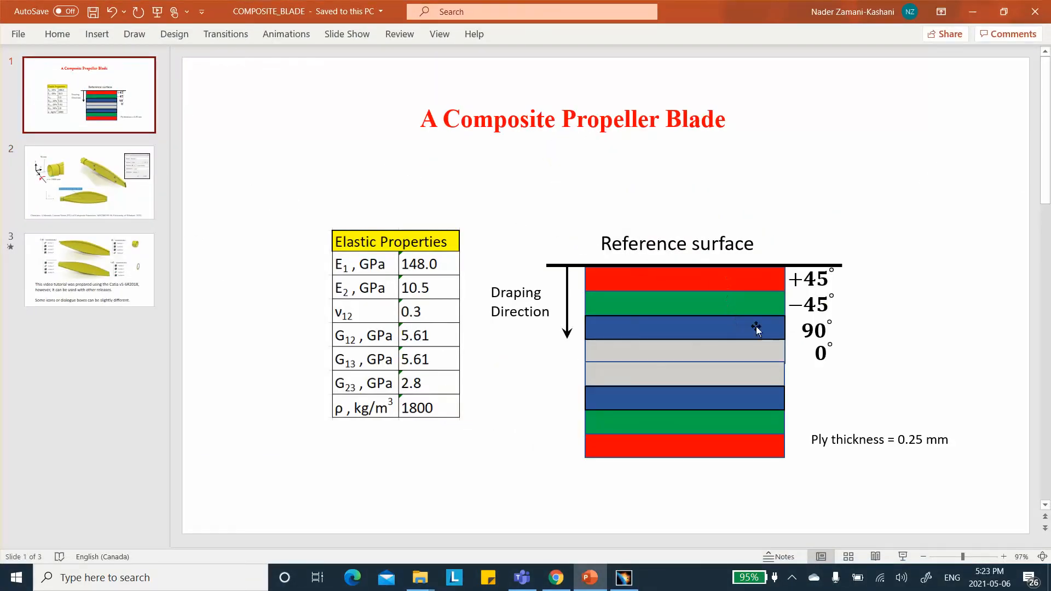
left_click(968, 12)
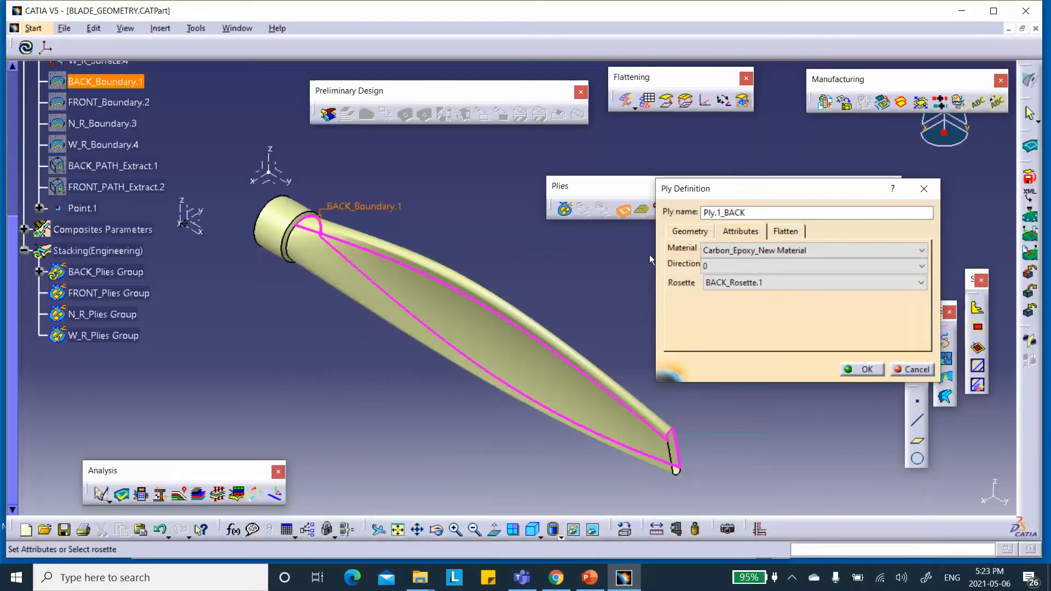
left_click(722, 267)
left_click(723, 291)
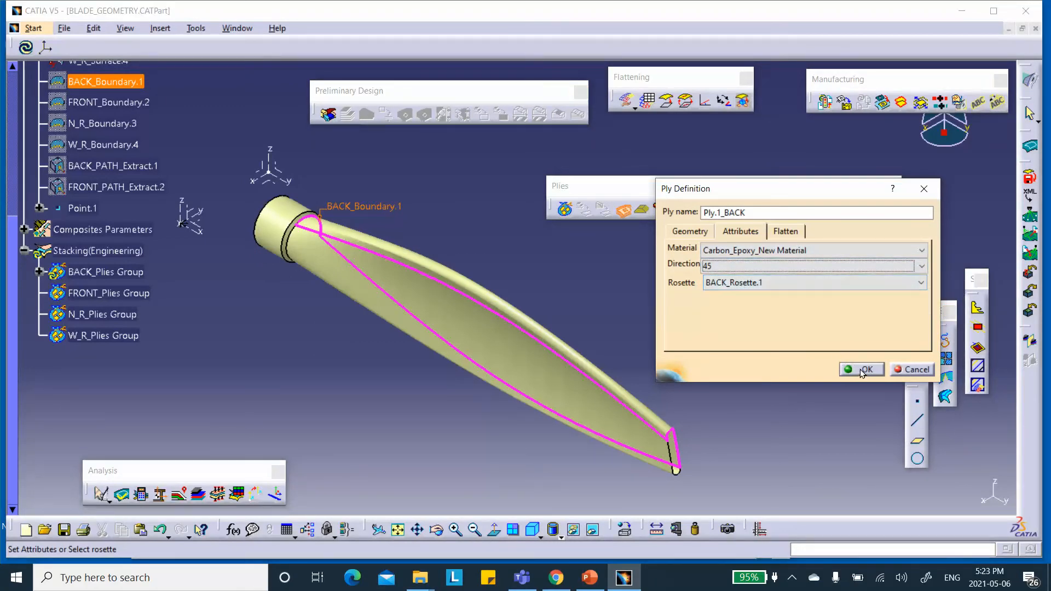
left_click(862, 370)
left_click(40, 273)
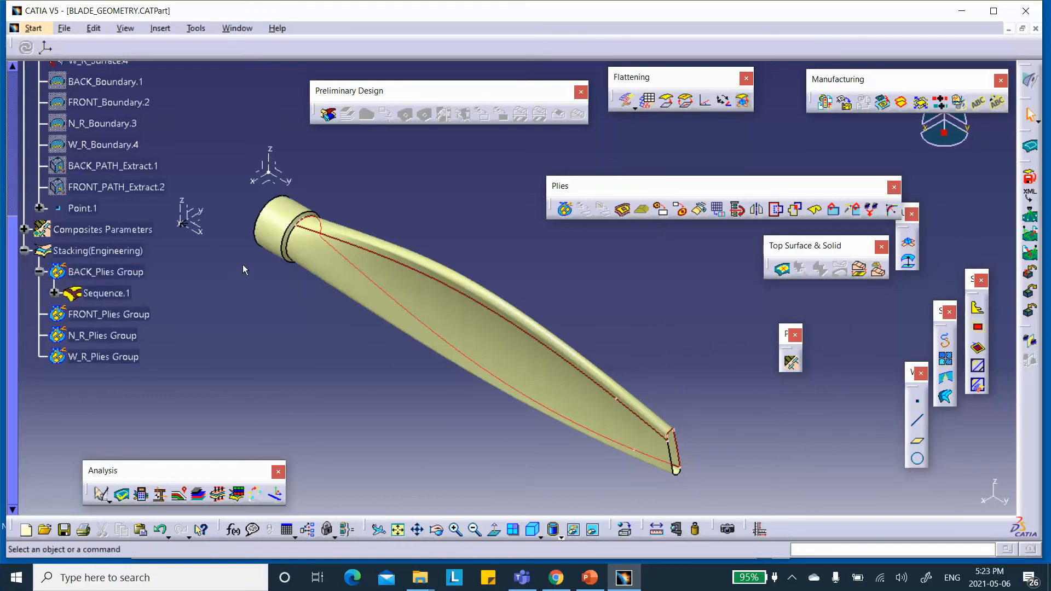
left_click(54, 293)
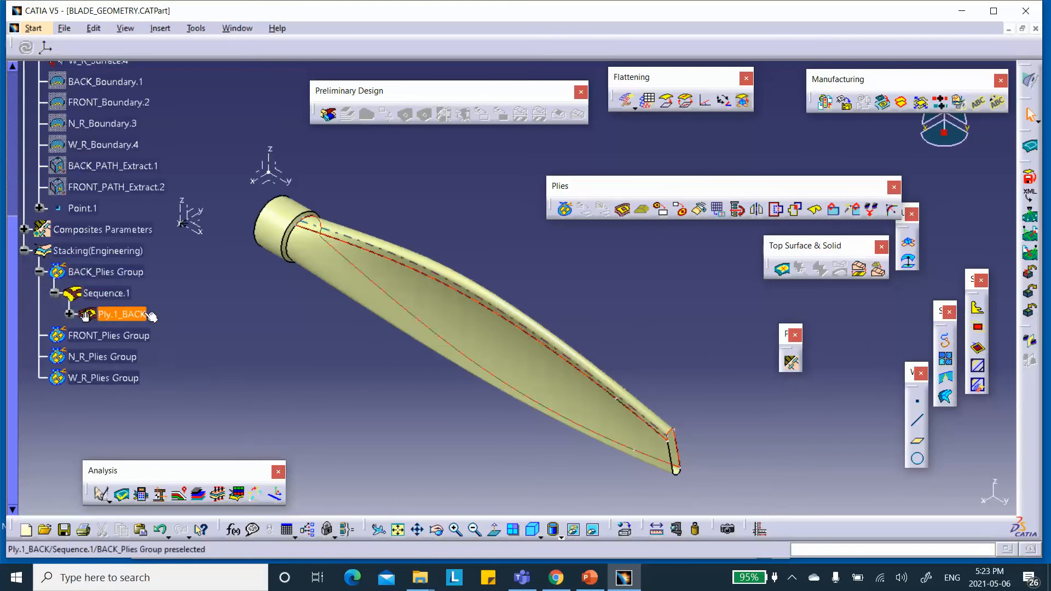
Start a second ply in BACK_Plies Group, name it Ply.2_BACK, and use BACK_Boundary.1 as its contour
left_click(622, 210)
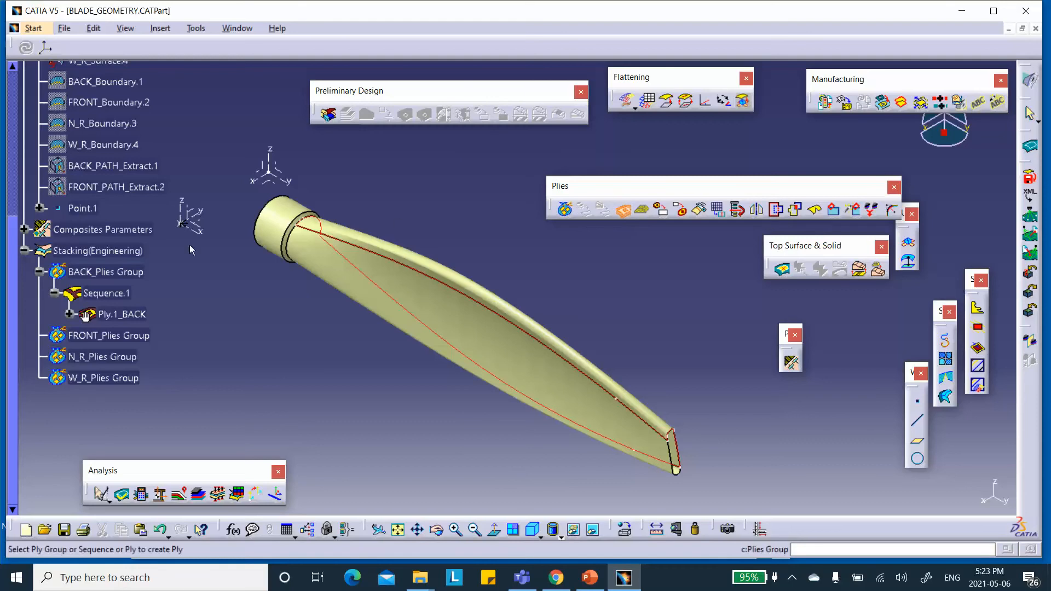
left_click(118, 274)
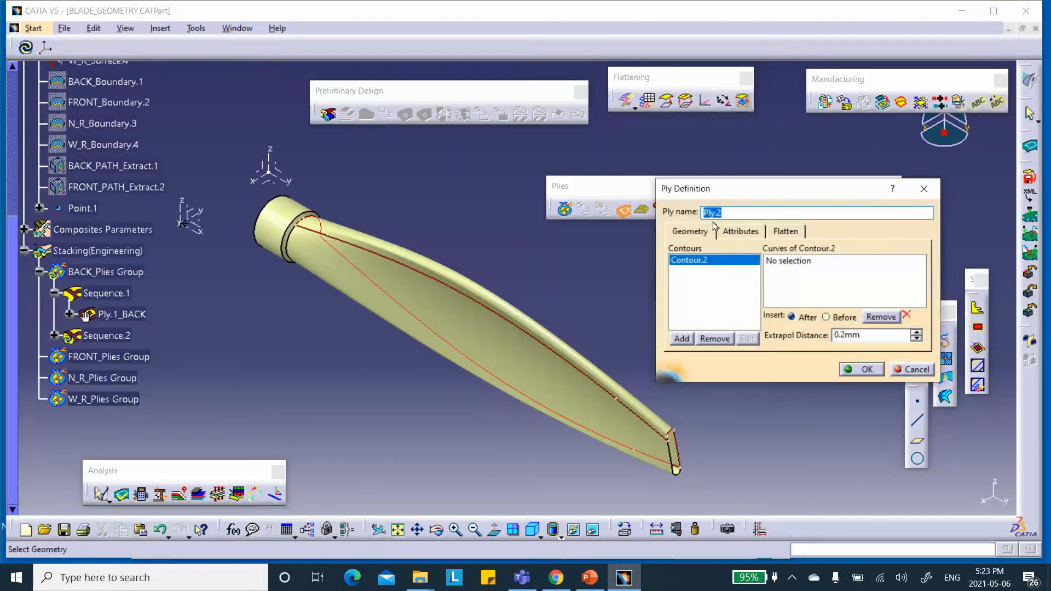
left_click(705, 212)
type("_BACK")
key("BackSpace")
key("BackSpace")
key("BackSpace")
key("BackSpace")
key("BackSpace")
left_click(722, 212)
left_click(781, 261)
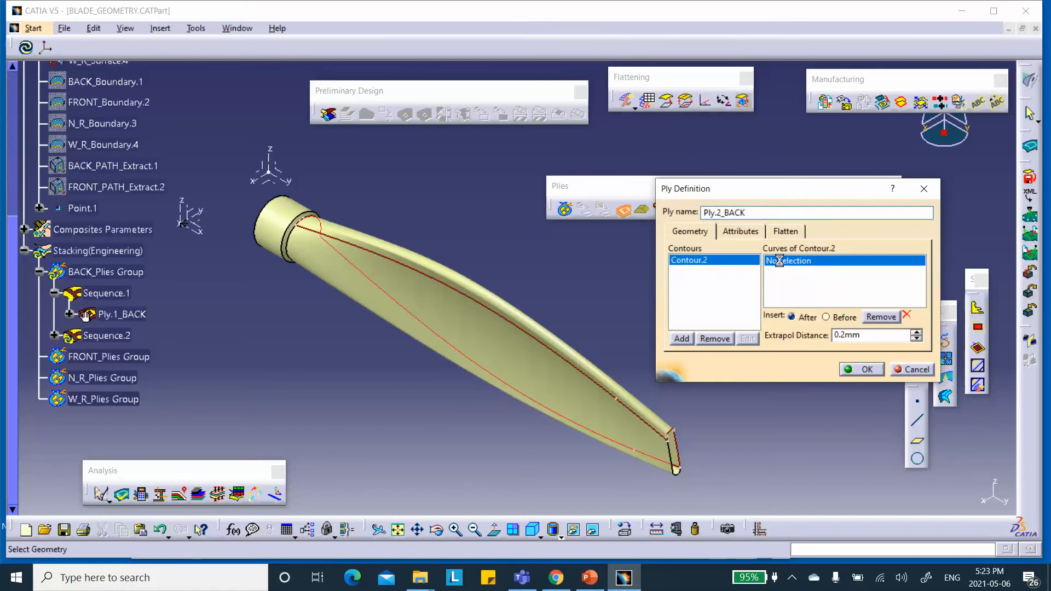
left_click(103, 81)
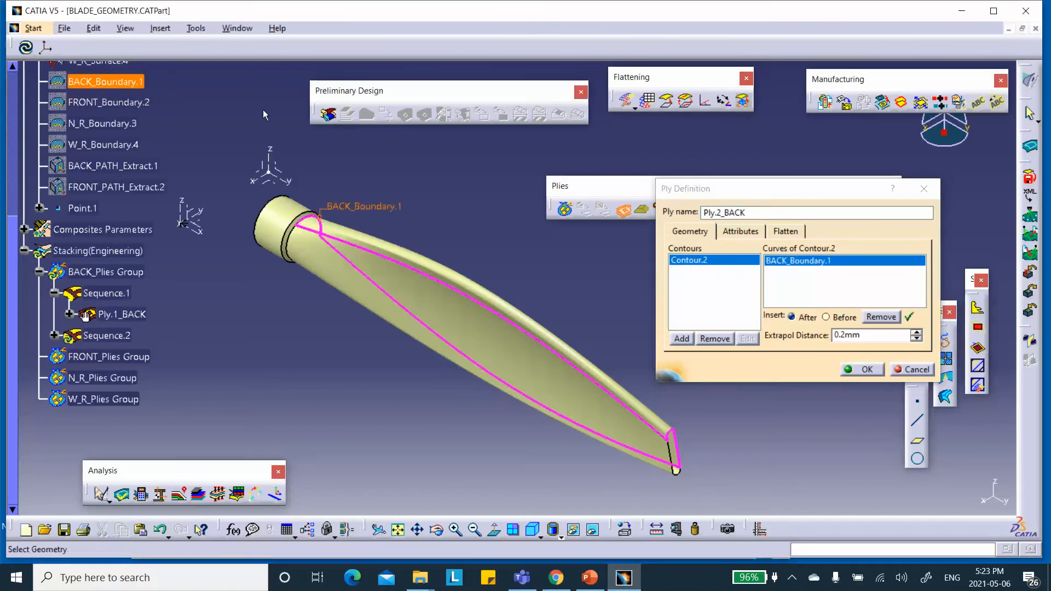
Set Ply.2_BACK's direction to -45 and create the ply
left_click(738, 232)
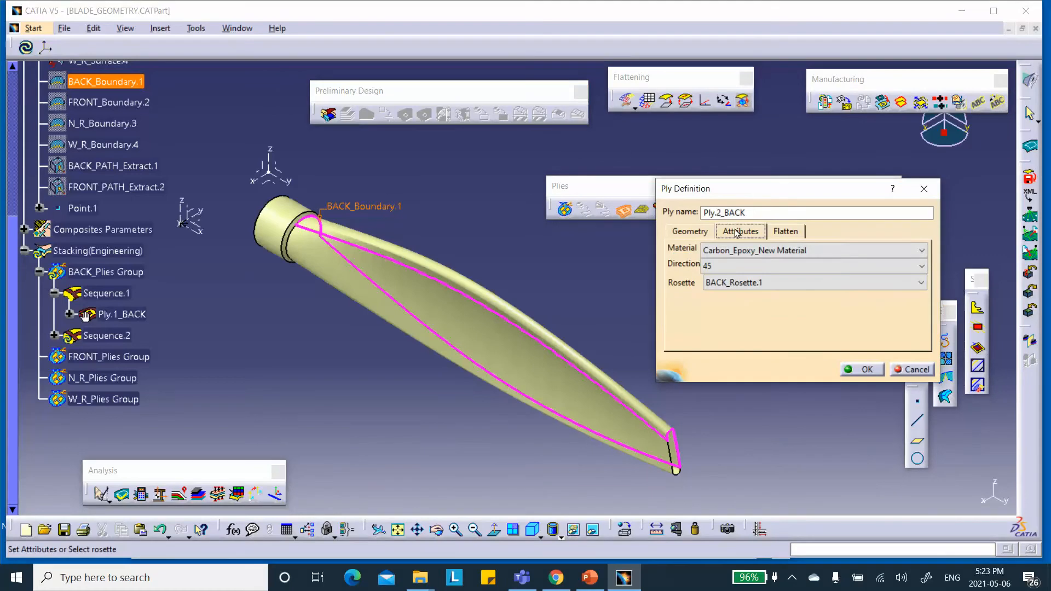
left_click(715, 266)
left_click(715, 301)
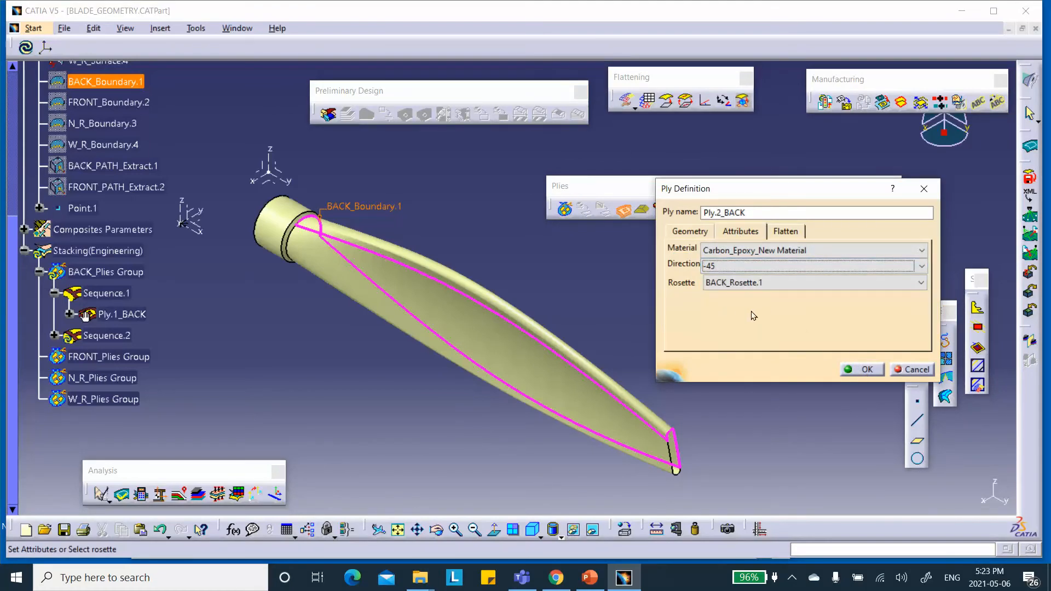
left_click(858, 370)
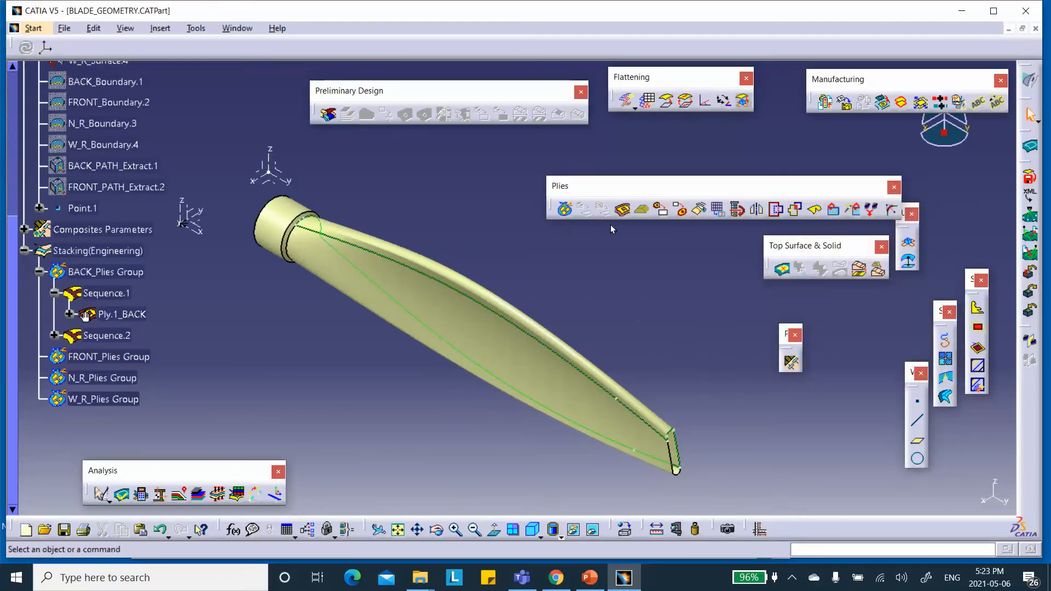
Start a third ply in BACK_Plies Group, name it Ply.3_BACK, and use BACK_Boundary.1 as its contour
left_click(98, 275)
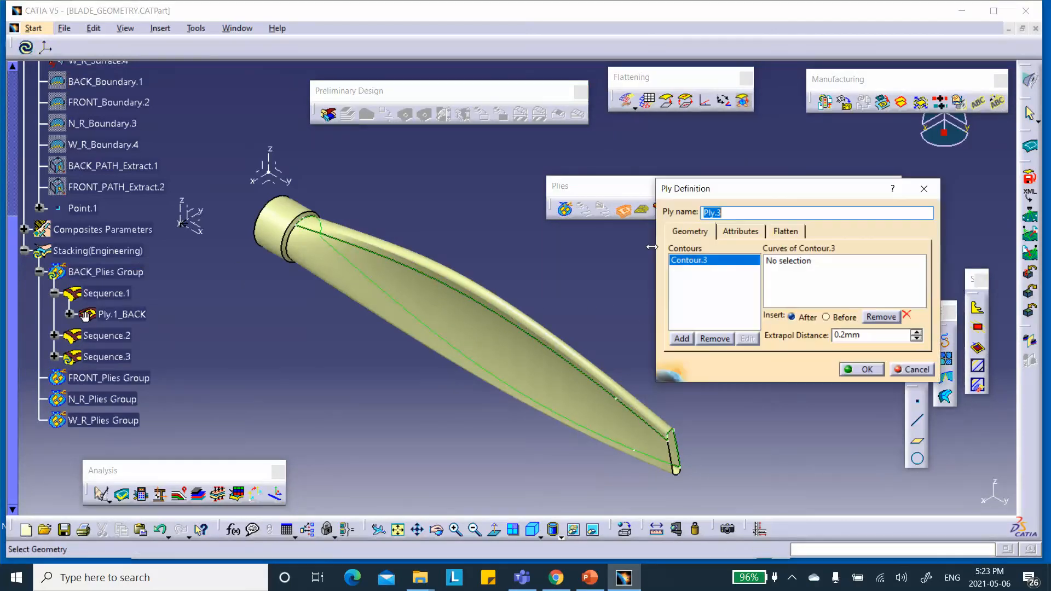
left_click(702, 212)
type("_BSA")
key("BackSpace")
key("BackSpace")
left_click(787, 260)
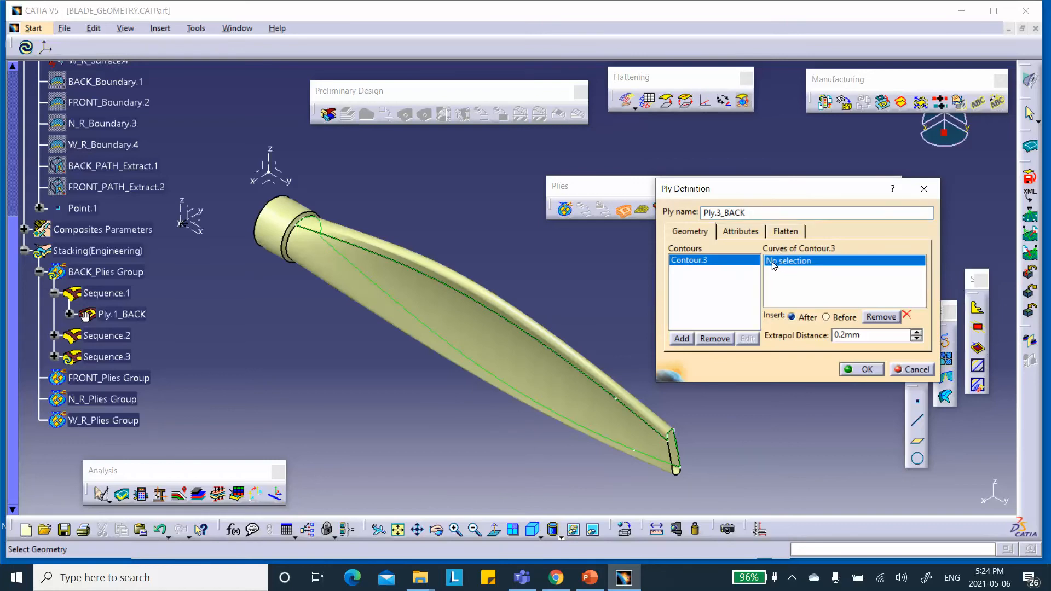
left_click(107, 81)
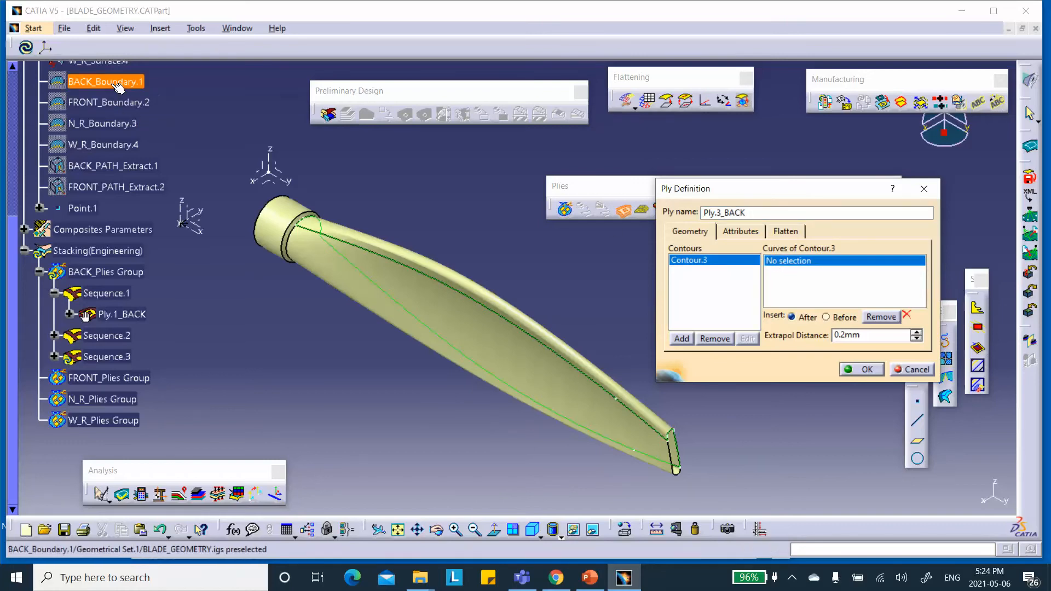
Set Ply.3_BACK's direction to 90 and create the ply
left_click(742, 231)
left_click(733, 267)
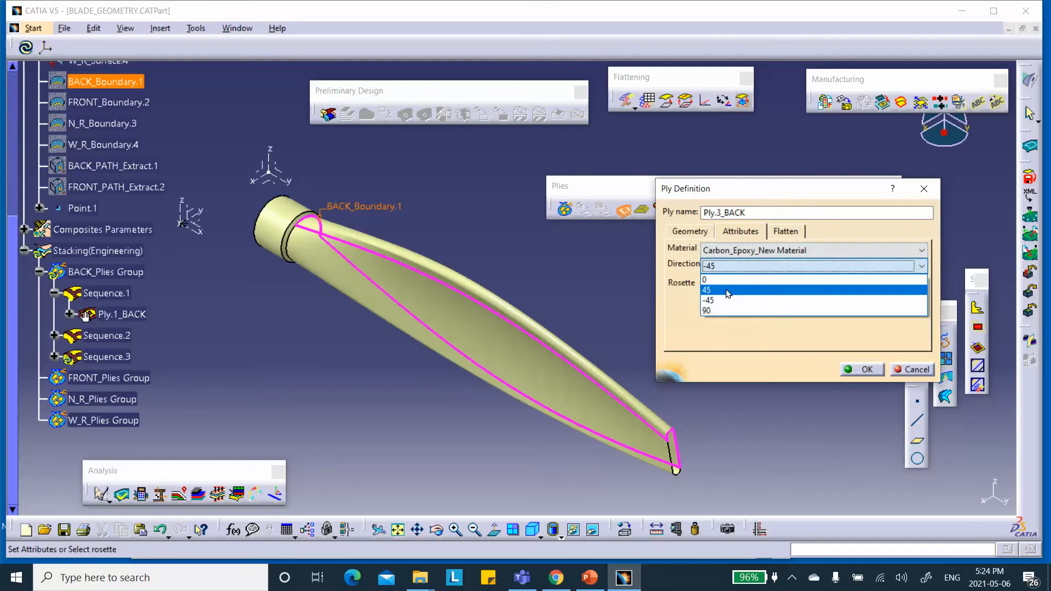
left_click(729, 310)
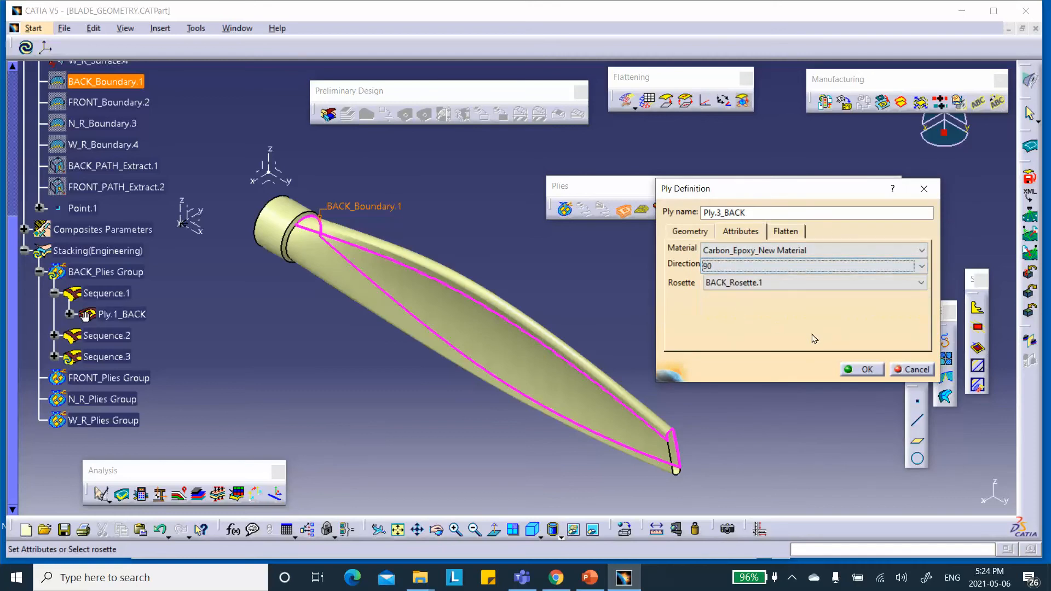
left_click(857, 370)
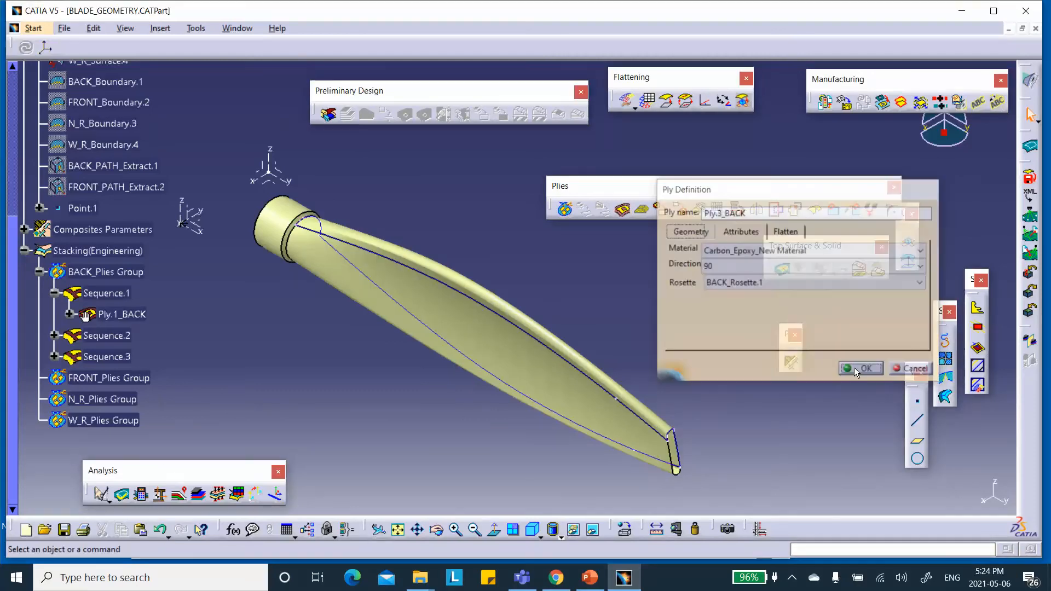
Start a fourth ply in BACK_Plies Group, name it Ply.4_BACK, and use BACK_Boundary.1 as its contour
left_click(623, 211)
left_click(106, 272)
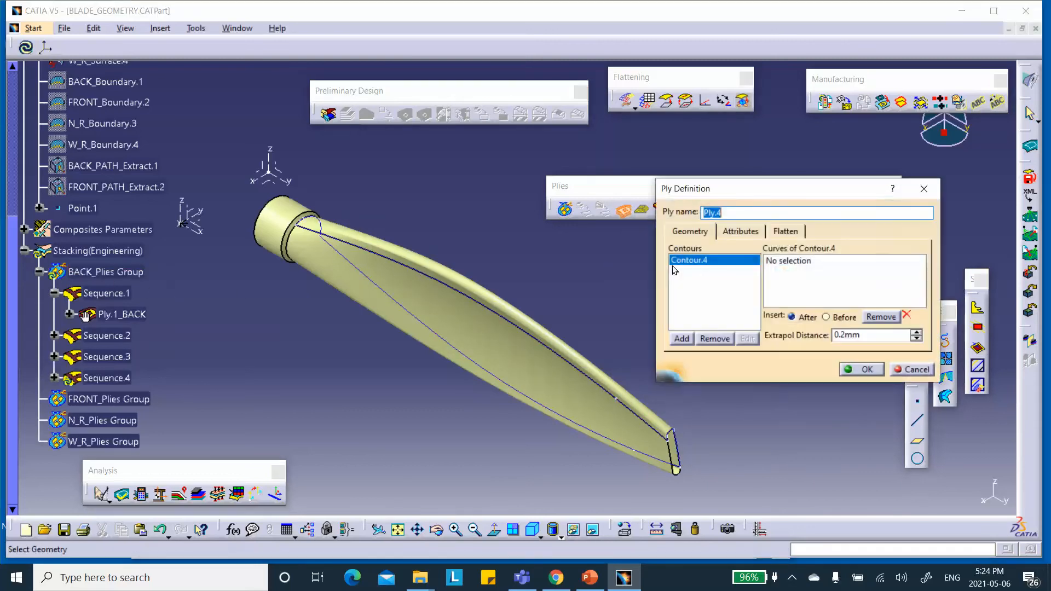
left_click(728, 214)
type("_BACK")
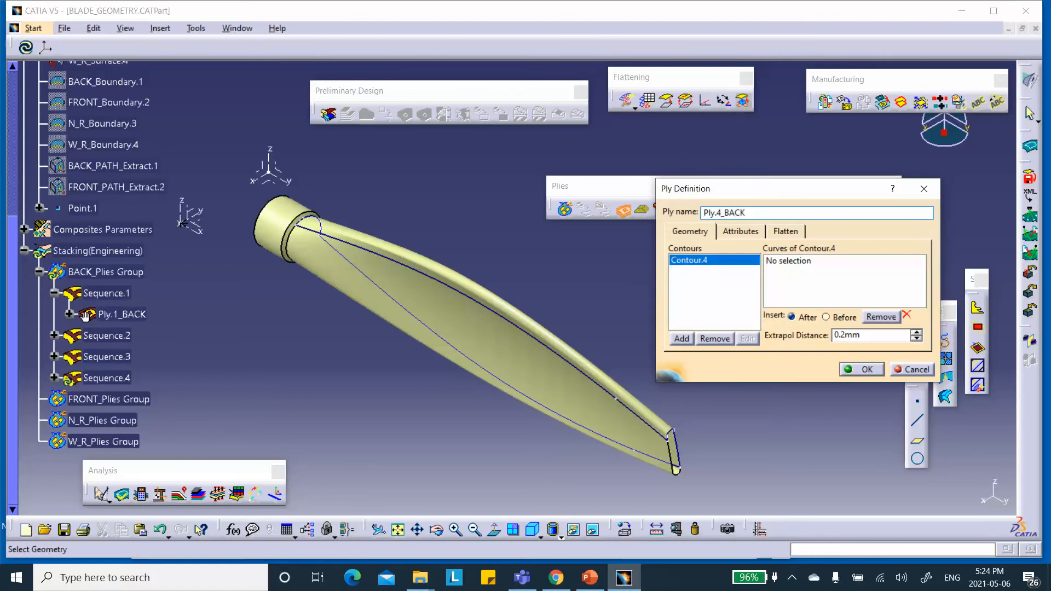
left_click(794, 262)
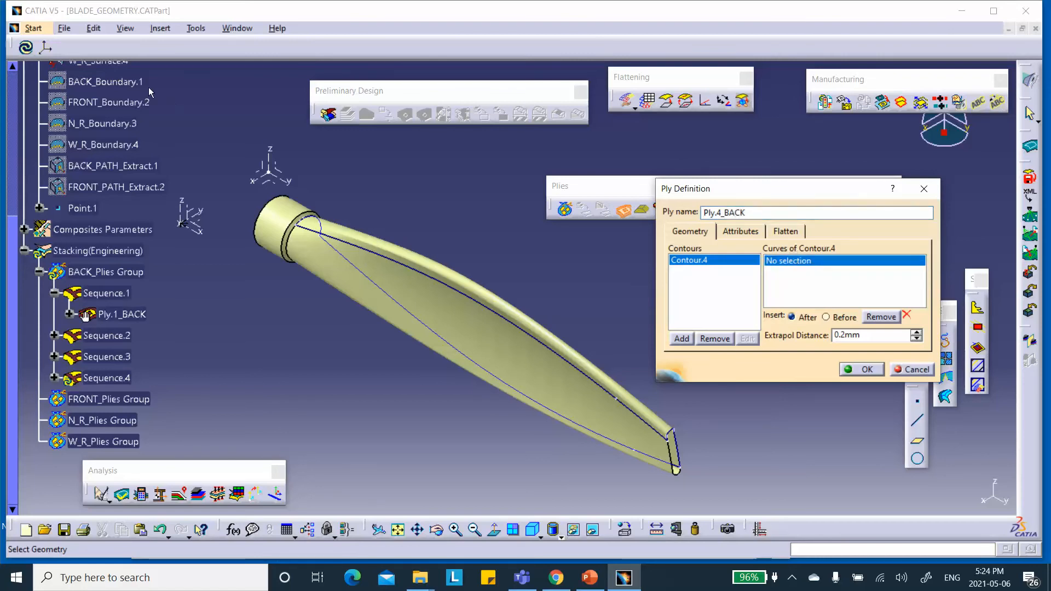
left_click(107, 88)
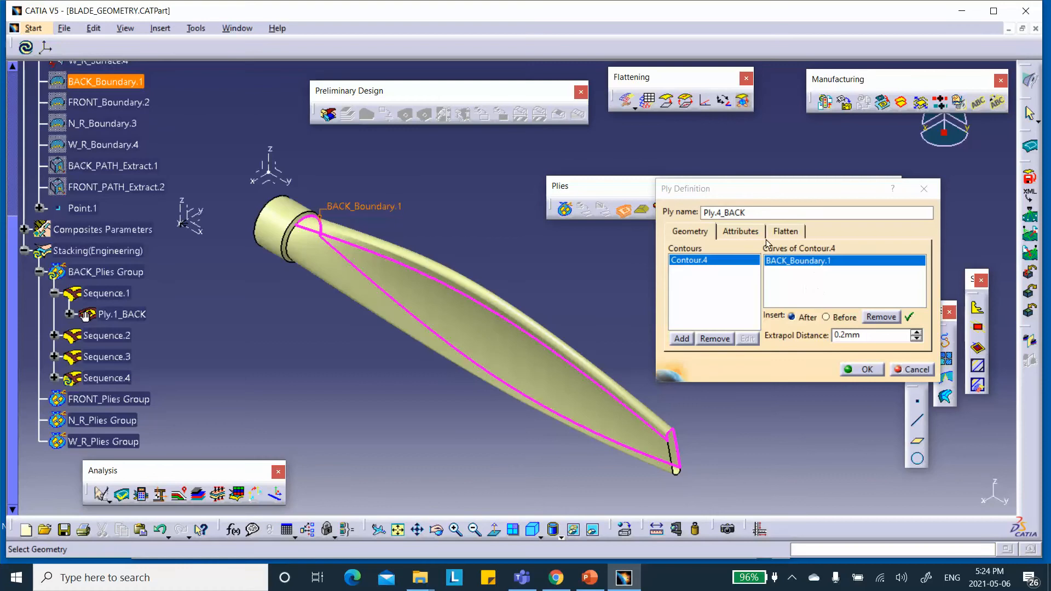
Set Ply.4_BACK's direction to 0 and create the ply
left_click(746, 230)
left_click(755, 266)
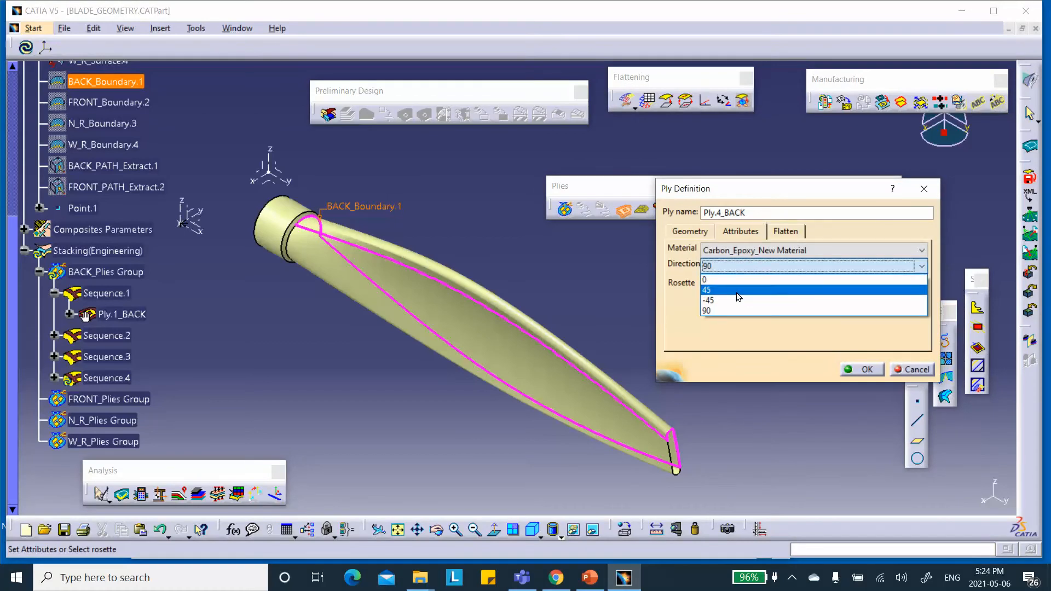
left_click(738, 290)
left_click(862, 370)
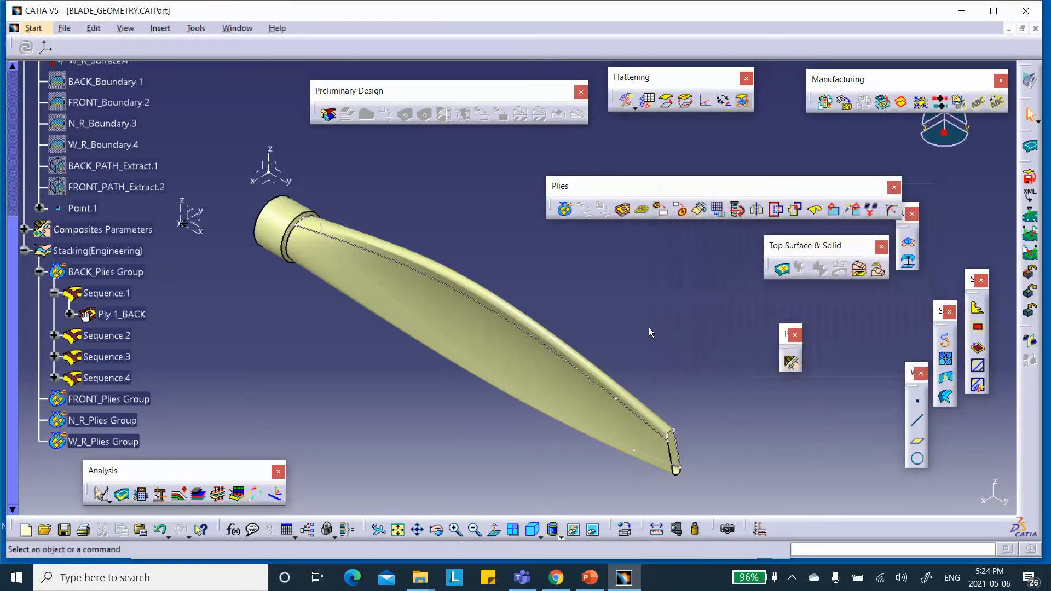
Create a non-pivot symmetry of the plies in BACK_Plies Group
left_click(54, 293)
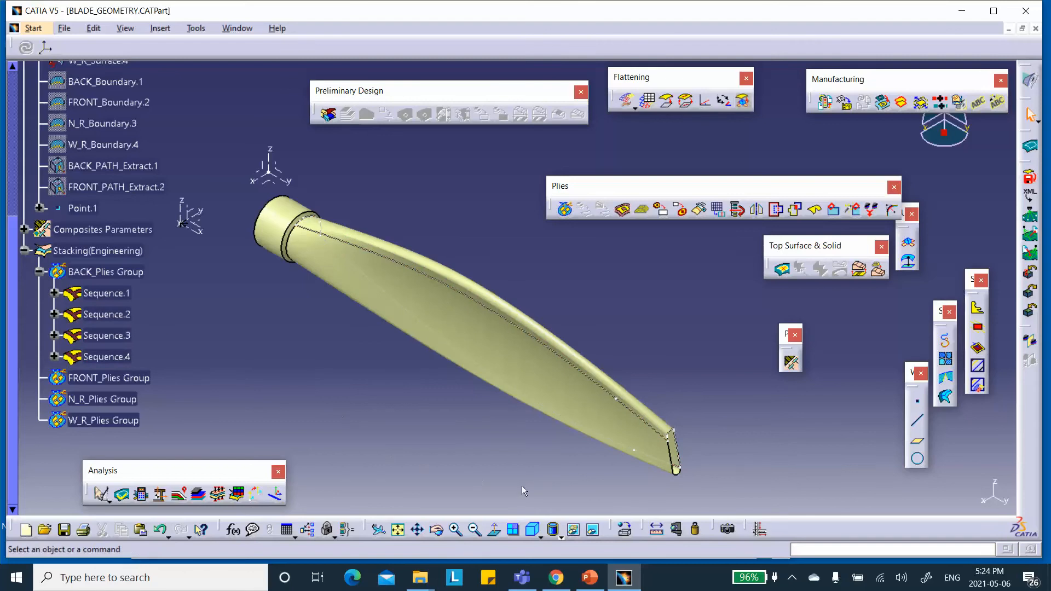
left_click(738, 211)
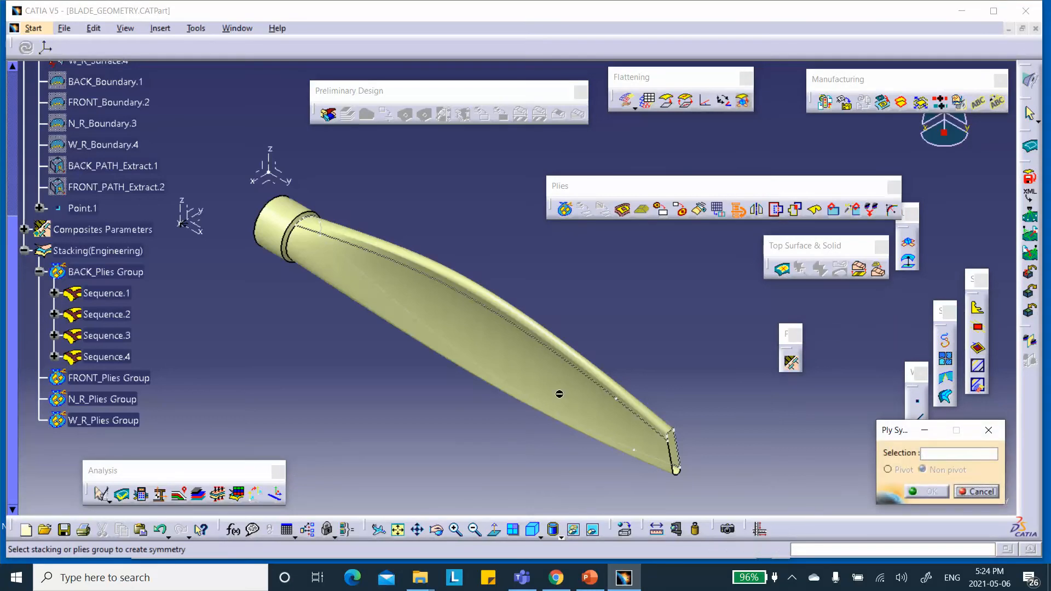
left_click(114, 272)
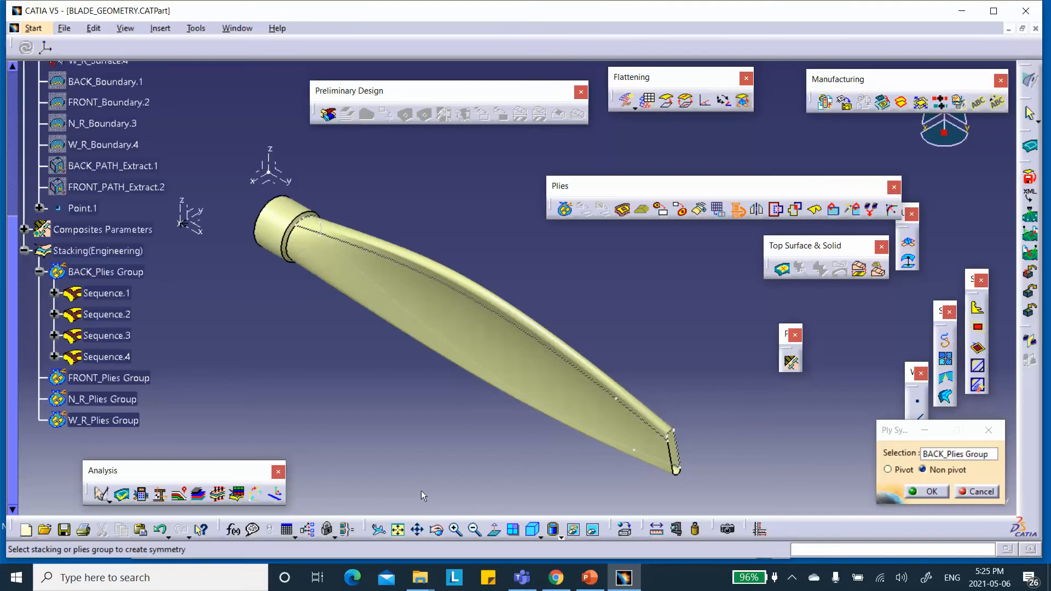
left_click(927, 493)
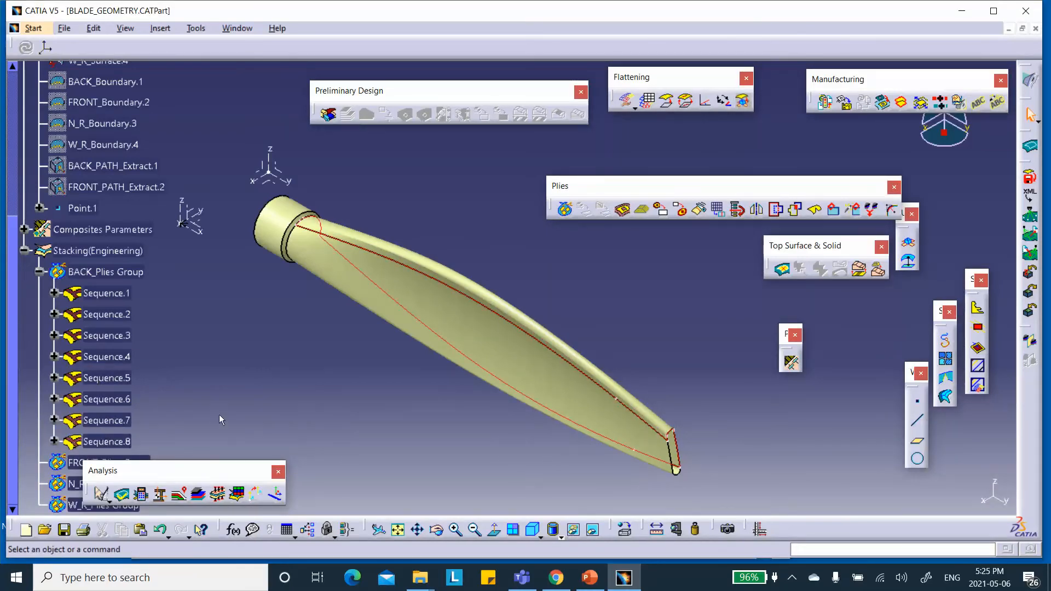
Preview BACK_Plies Group with the Ply Exploder and examine the exploded plies at the blade tip
scroll(169, 354, "down", 3)
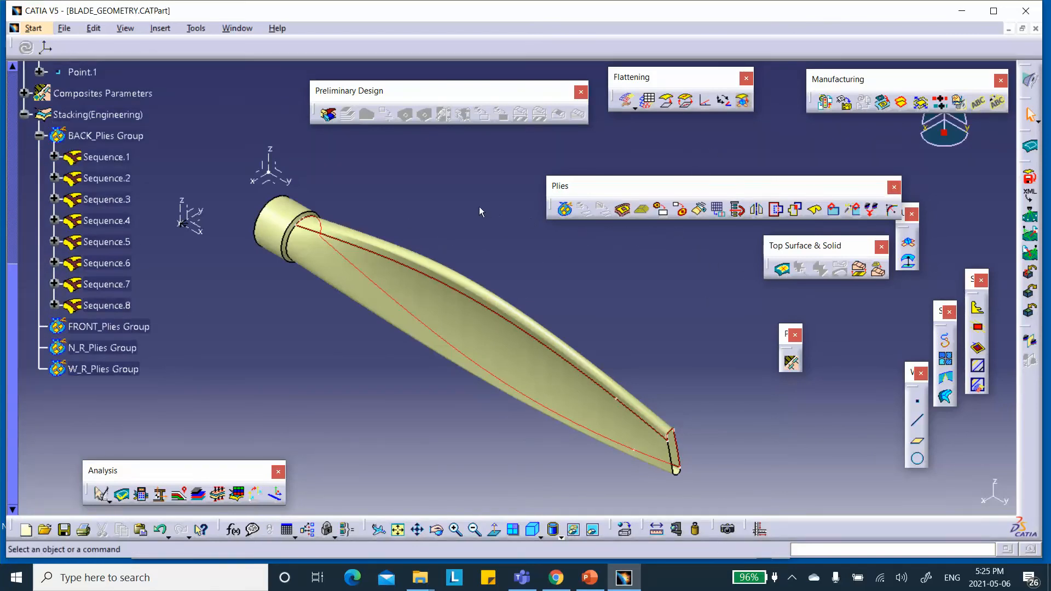
left_click(198, 495)
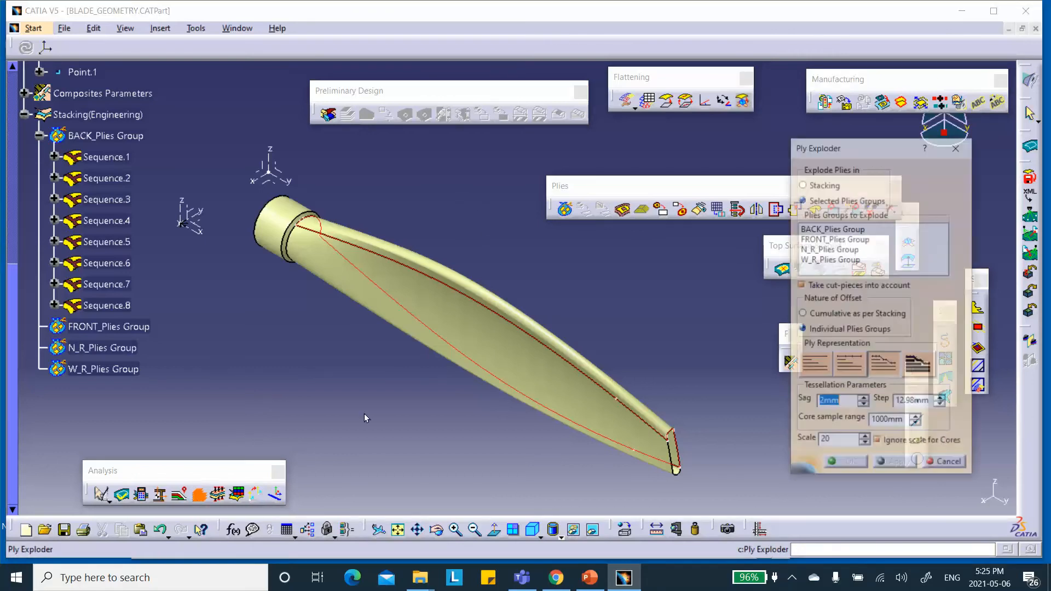
left_click(828, 231)
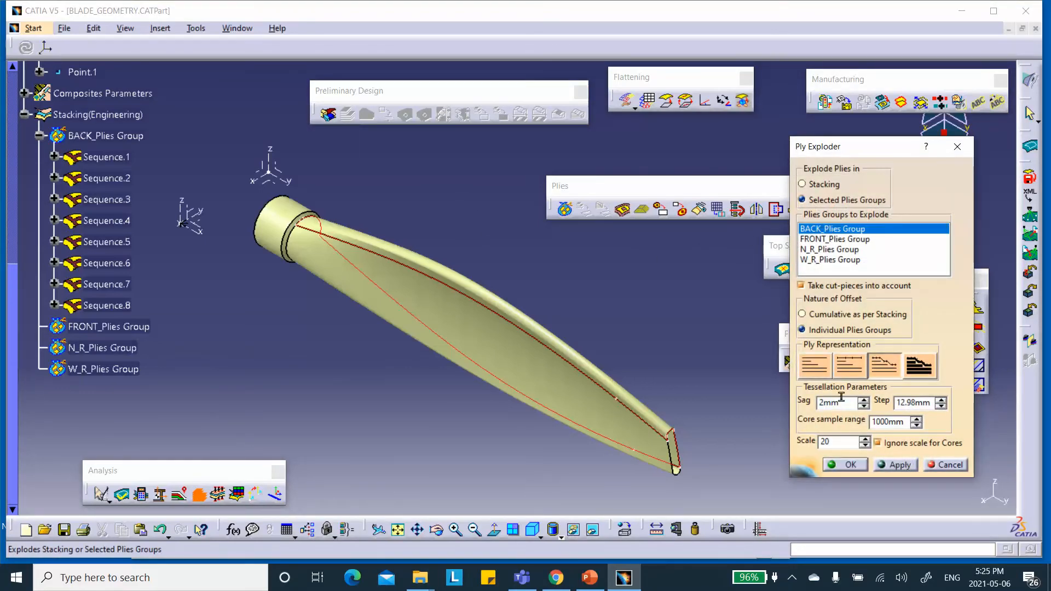
left_click(894, 465)
middle_click_drag(652, 411, 584, 297)
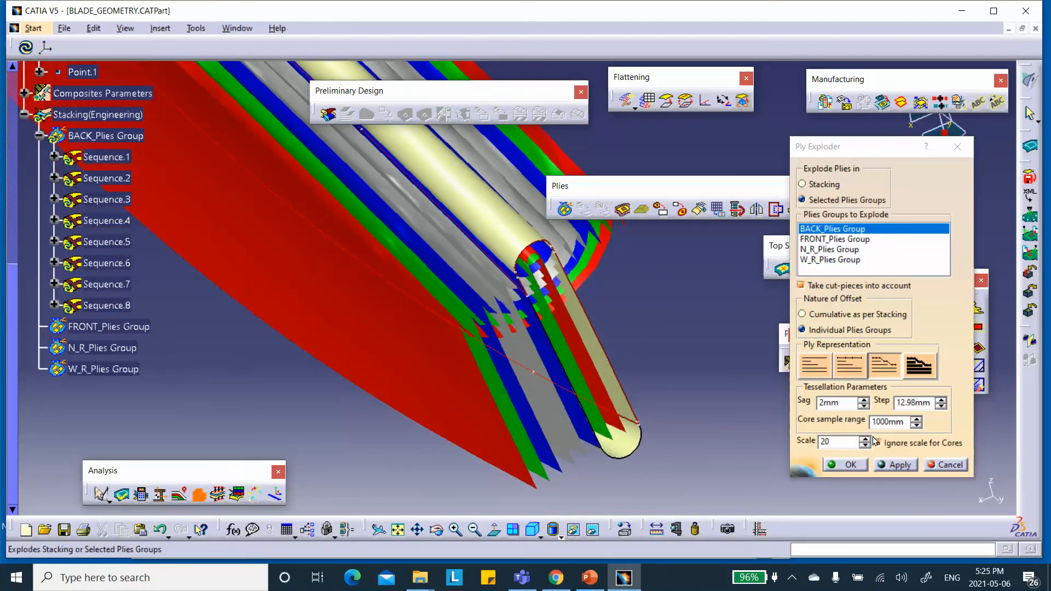
Set the explosion scale to 2, inspect the BACK_Plies Group layup at the blade tip, and discard the exploded preview
double_click(843, 442)
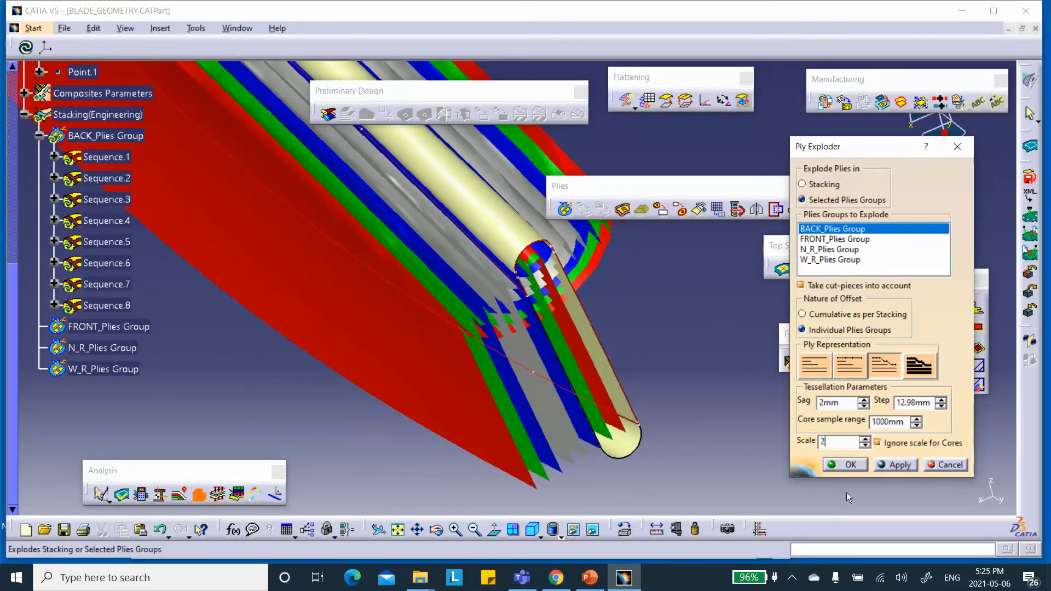
left_click(899, 467)
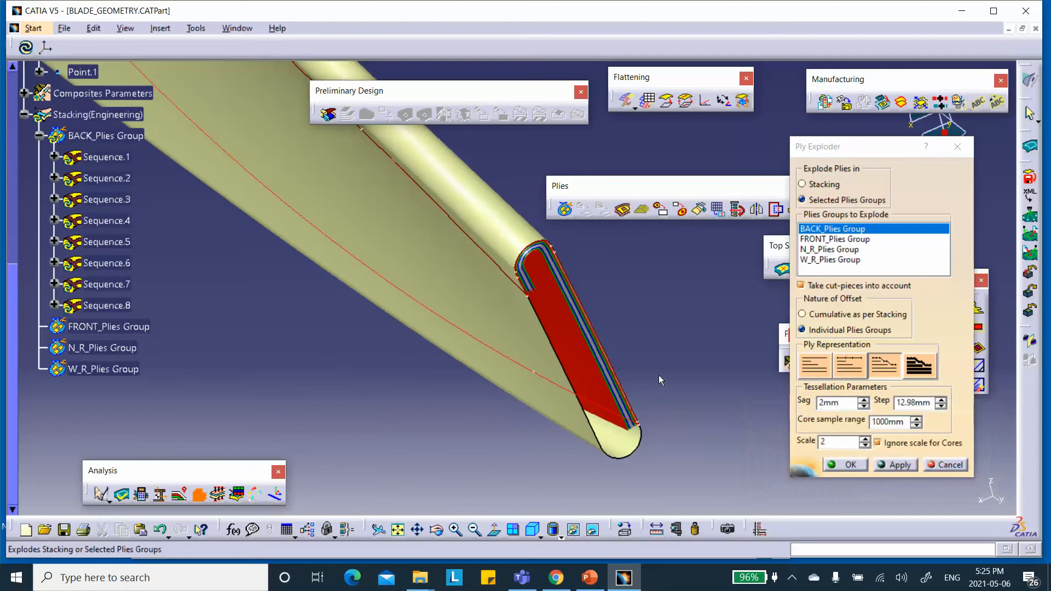
middle_click_drag(659, 376, 633, 366)
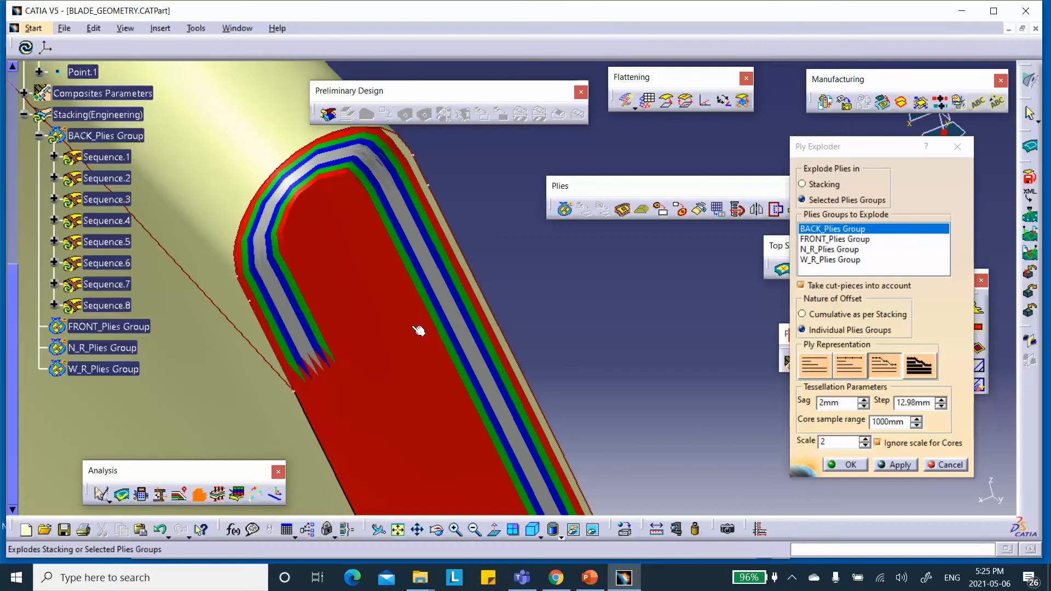
left_click(933, 464)
middle_click_drag(619, 340, 608, 460)
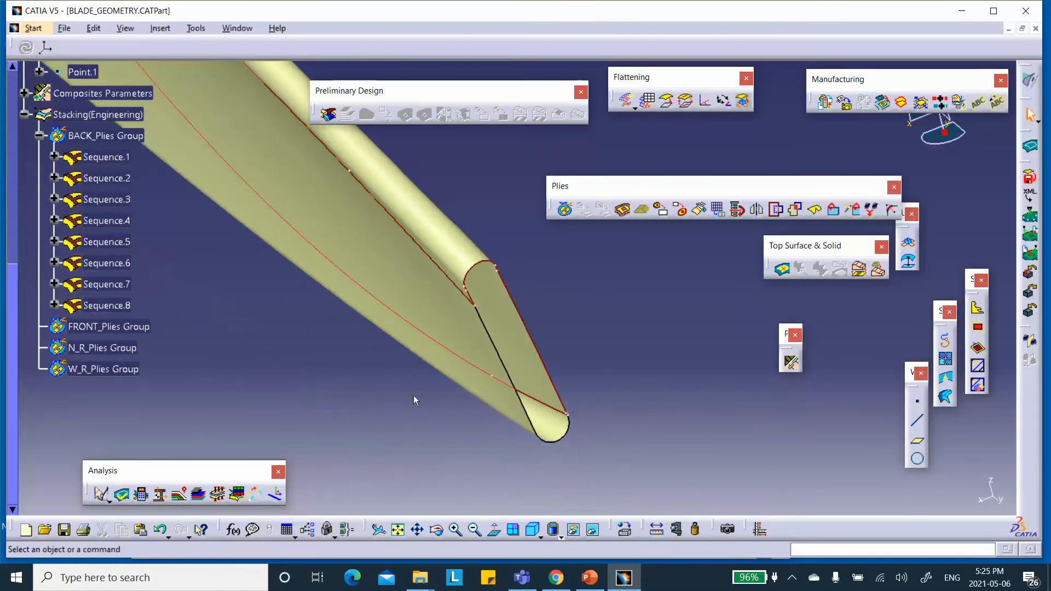
middle_click_drag(339, 312, 452, 366)
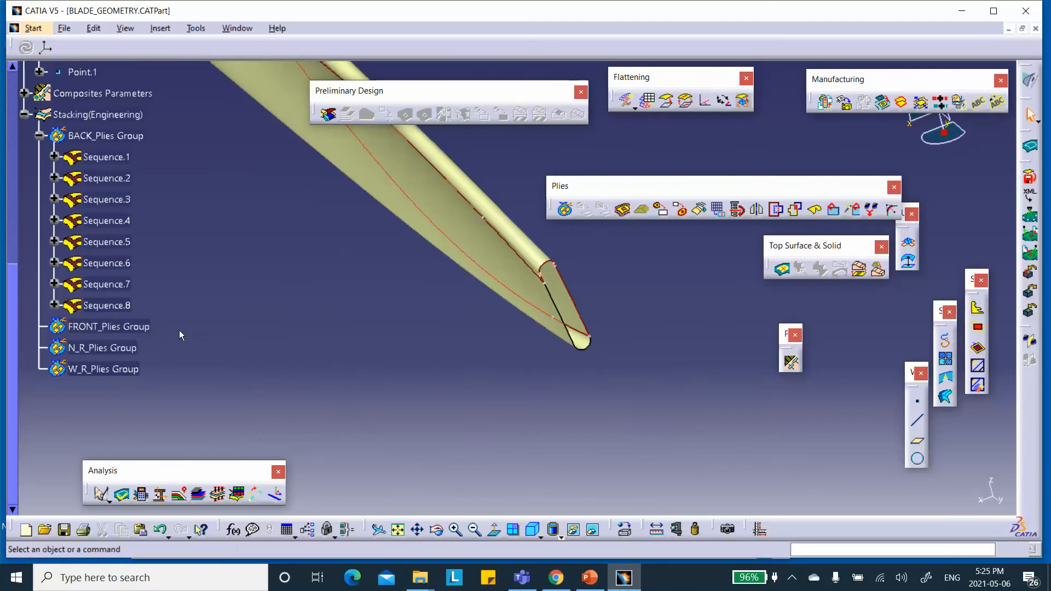
Start a ply in FRONT_Plies Group, name it Ply.9_FRONT, and use FRONT_Boundary.2 as its contour
left_click(622, 210)
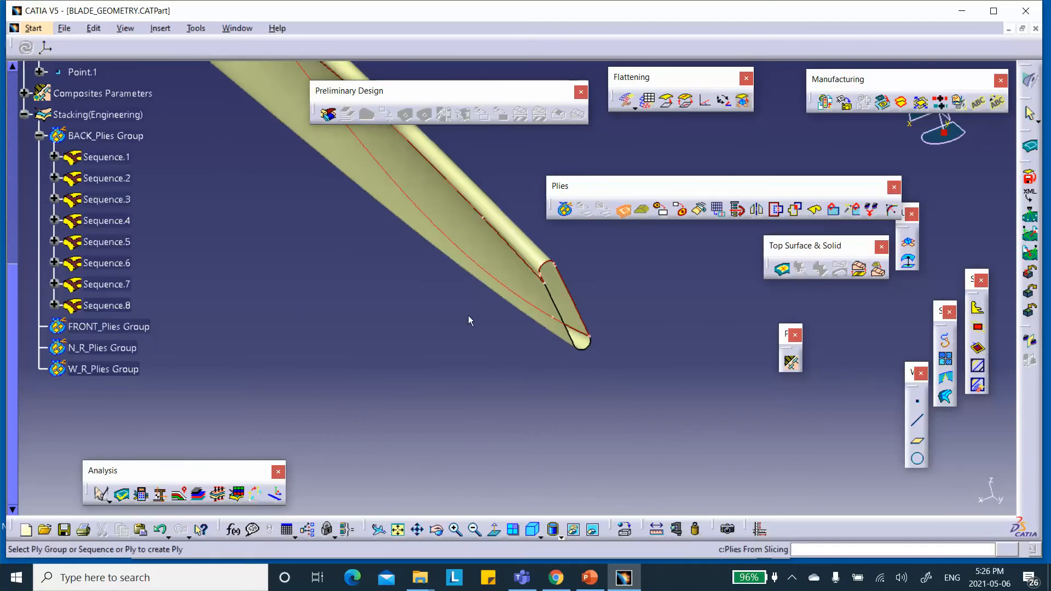
left_click(128, 327)
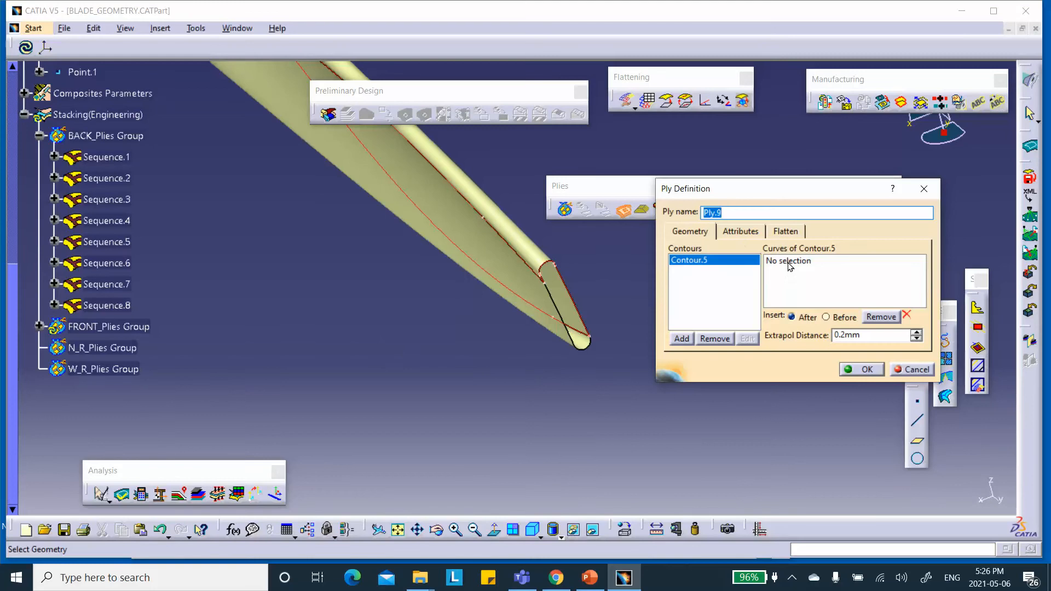
left_click(720, 212)
left_click(771, 261)
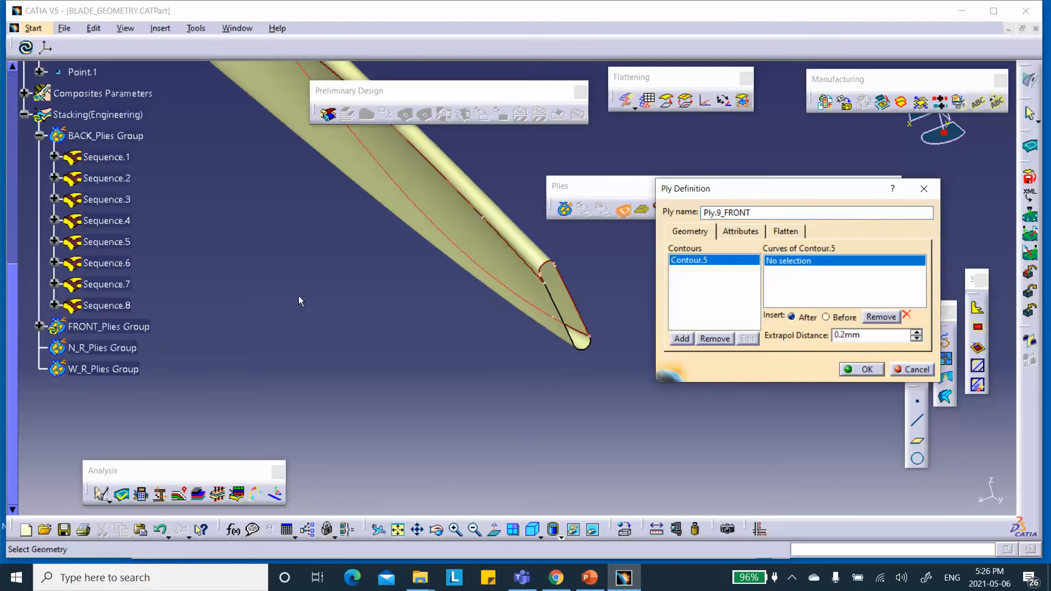
scroll(163, 241, "up", 3)
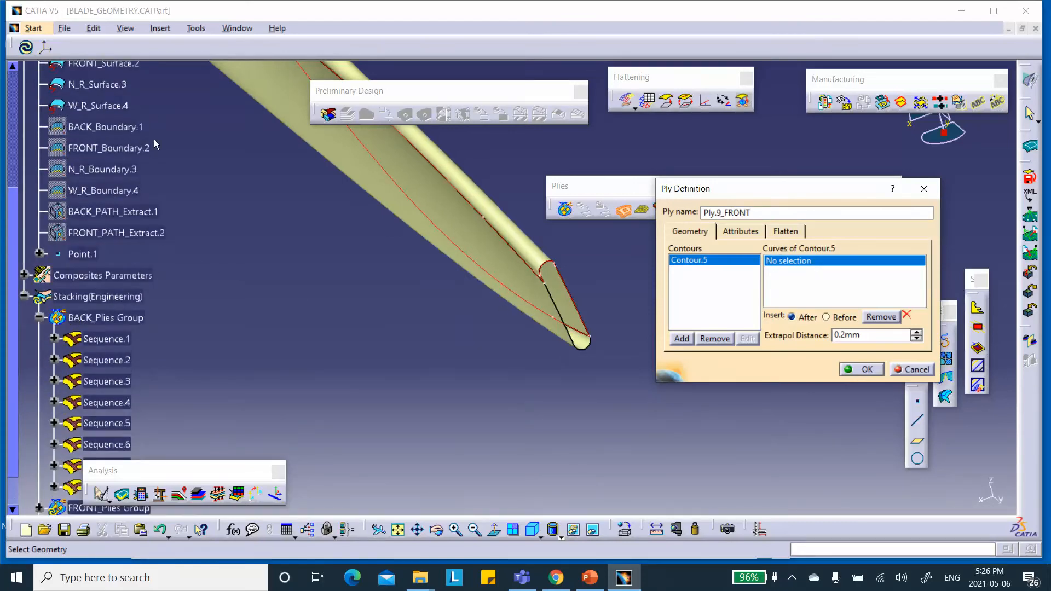
scroll(163, 151, "up", 2)
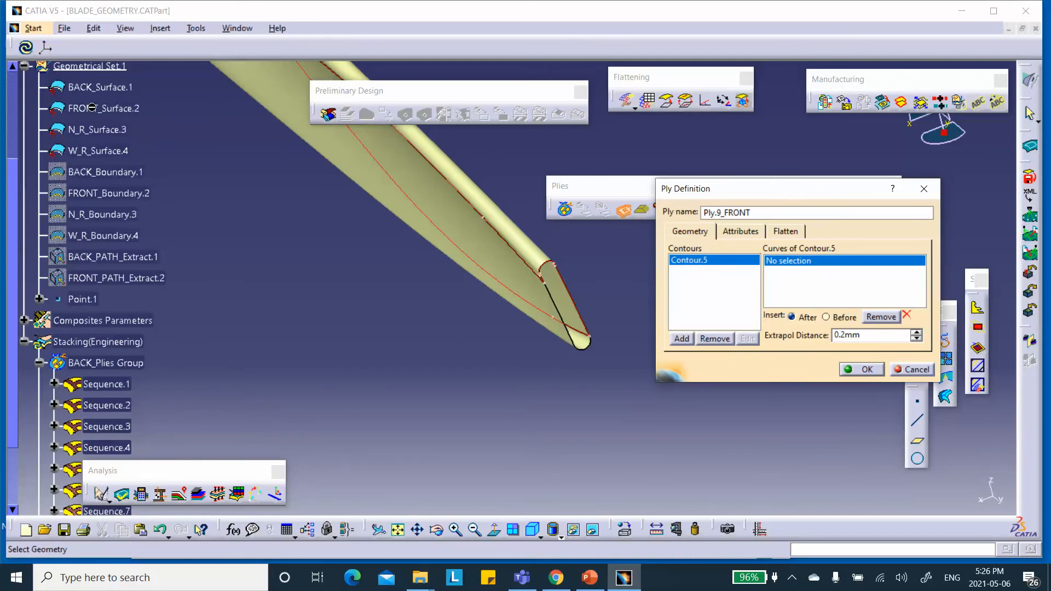
left_click(128, 194)
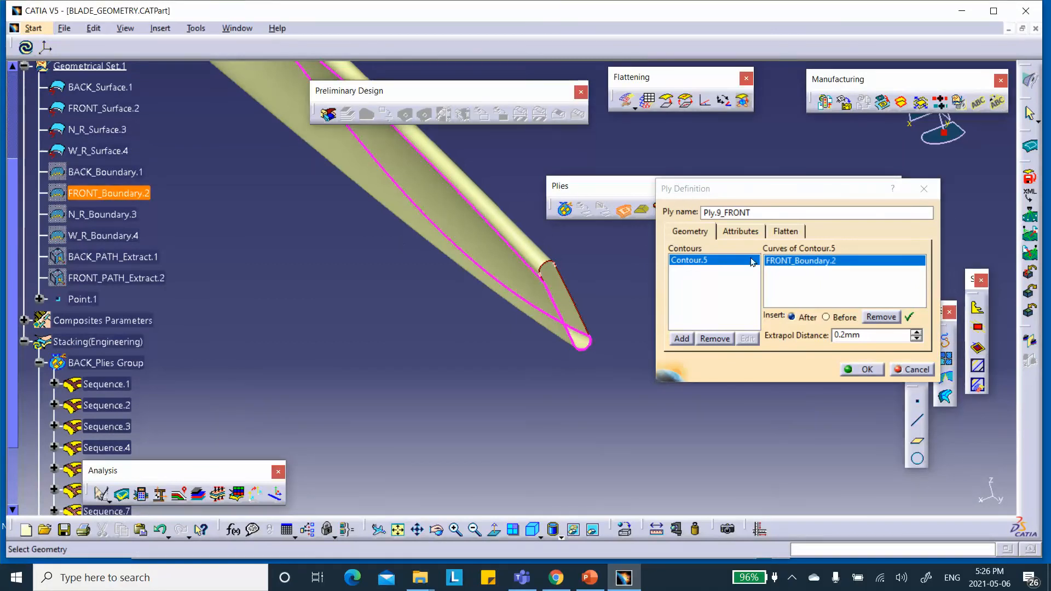
Open the direction choices in the attributes of Ply.9_FRONT
left_click(740, 232)
left_click(729, 266)
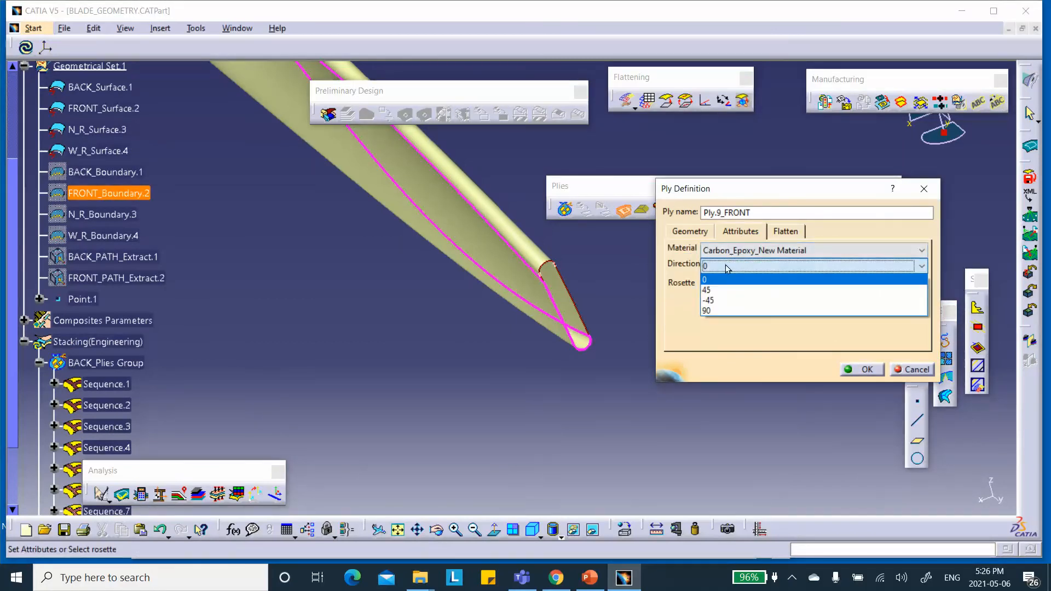
Set the direction of Ply.9_FRONT to 45 and finish defining the ply
left_click(723, 288)
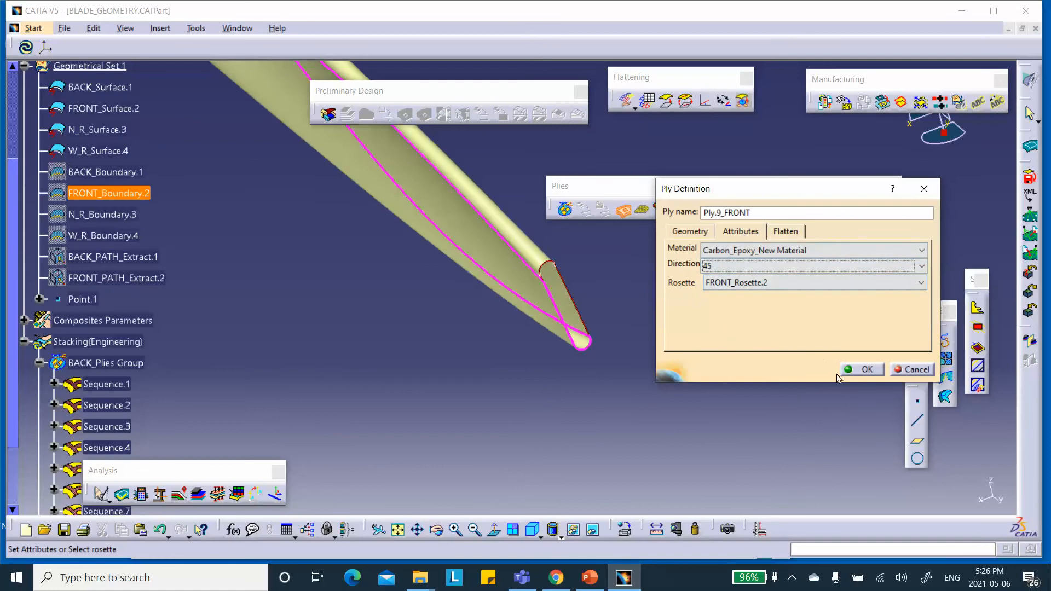
left_click(862, 370)
Add a ply named Ply.10_FRONT to the FRONT_Plies Group, using FRONT_Boundary.2 as its contour curve
left_click(622, 210)
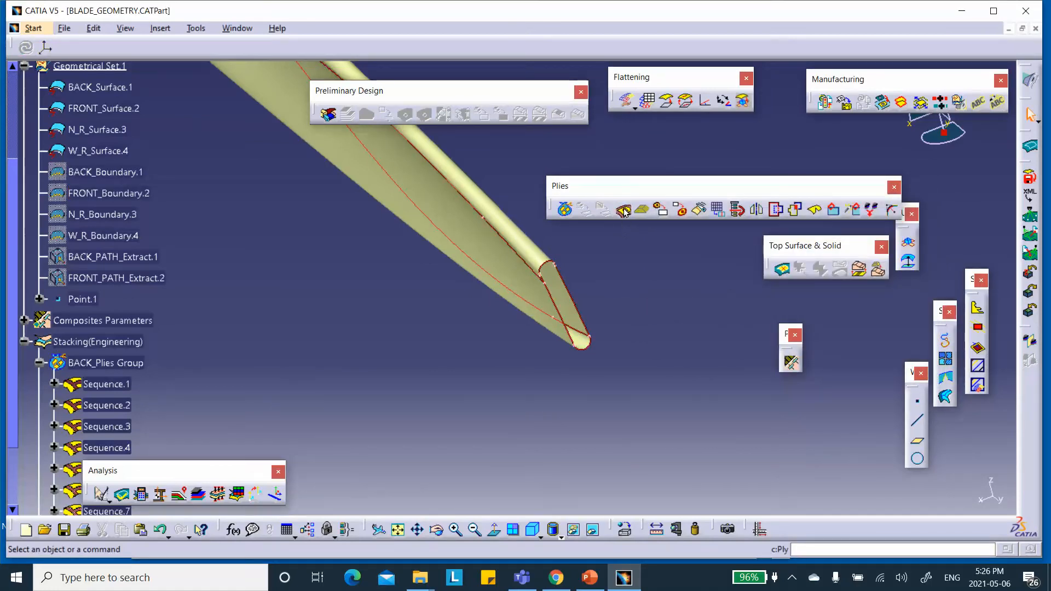
scroll(172, 352, "down", 2)
scroll(174, 335, "down", 3)
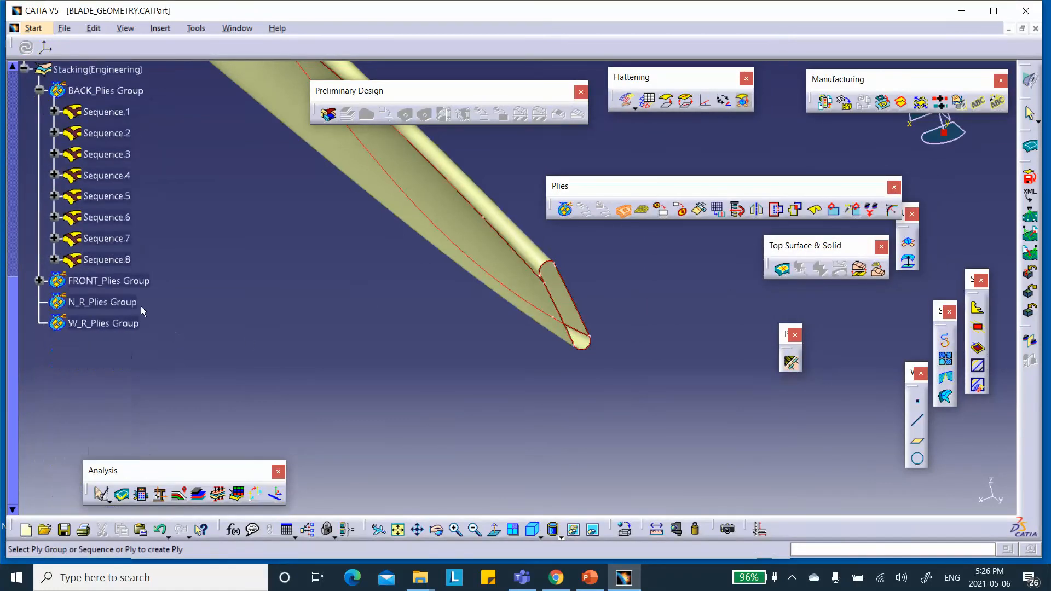
left_click(38, 281)
left_click(109, 281)
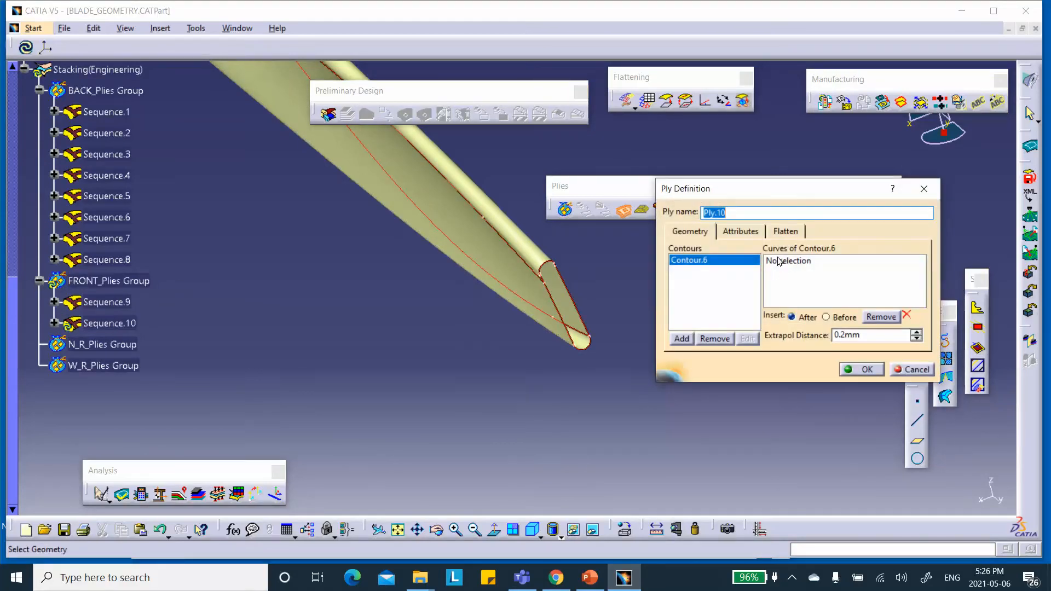
left_click(723, 213)
left_click(807, 265)
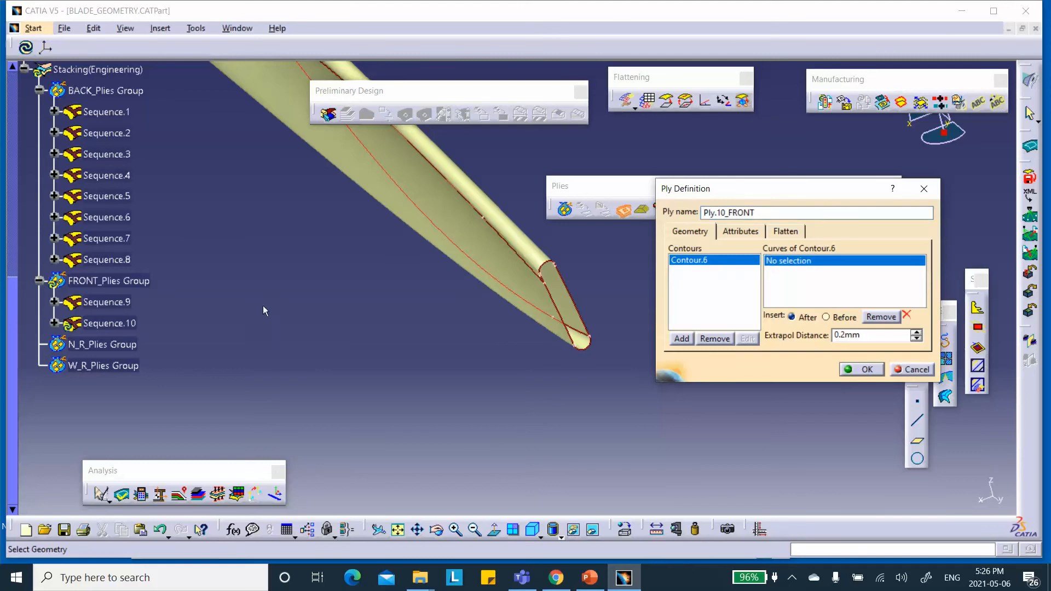
scroll(241, 271, "up", 3)
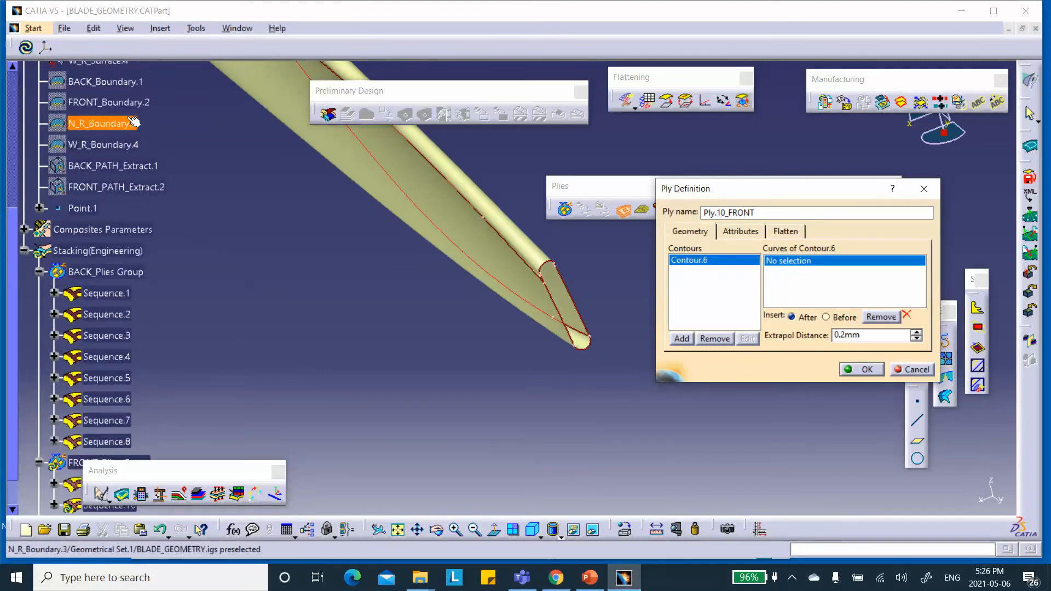
left_click(133, 104)
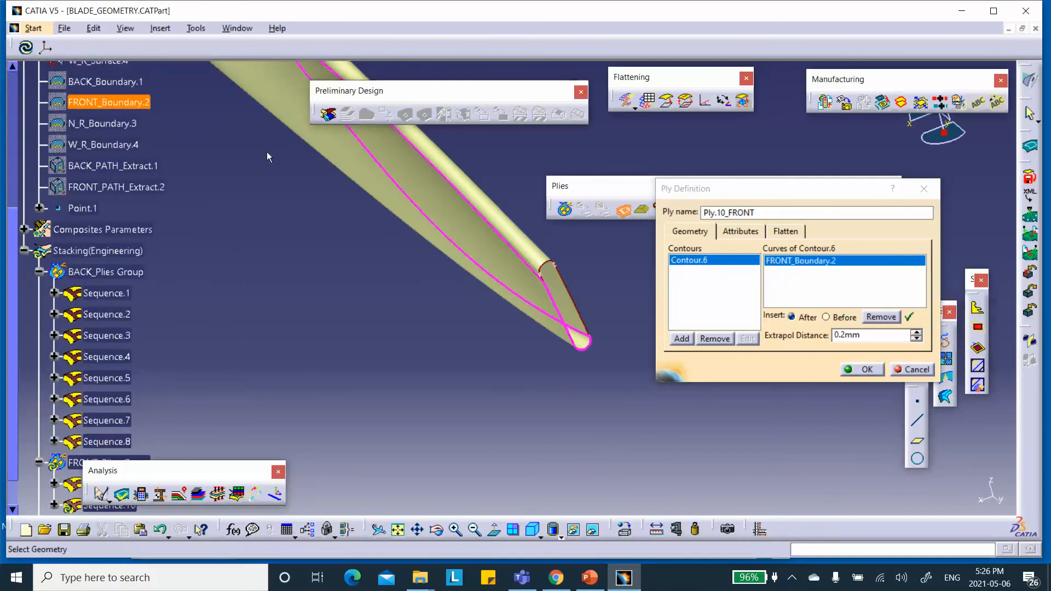
Set the direction of Ply.10_FRONT to -45 and finish defining the ply
left_click(735, 232)
left_click(717, 266)
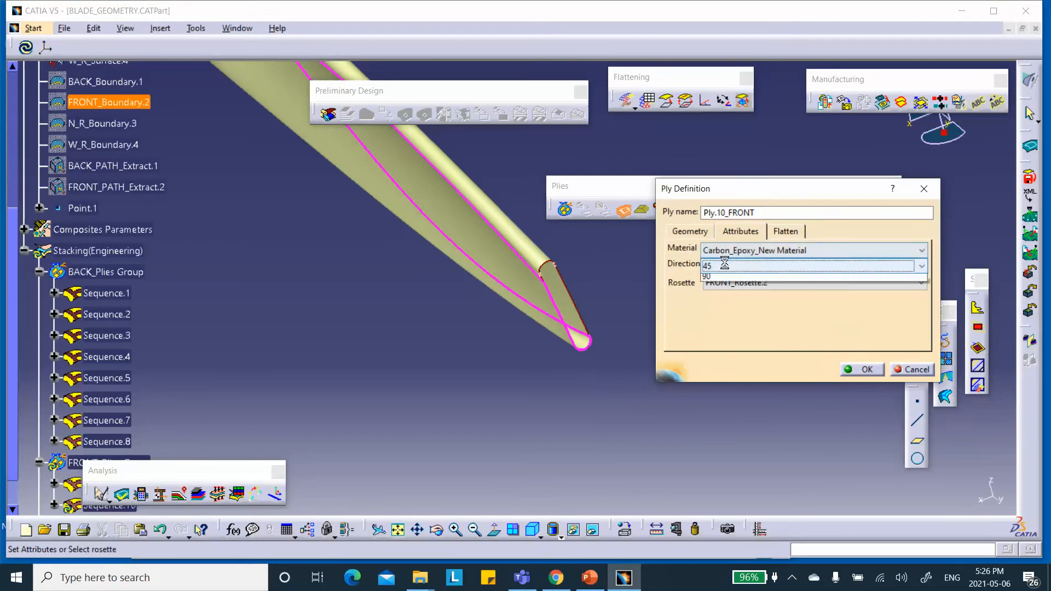
left_click(716, 298)
left_click(871, 370)
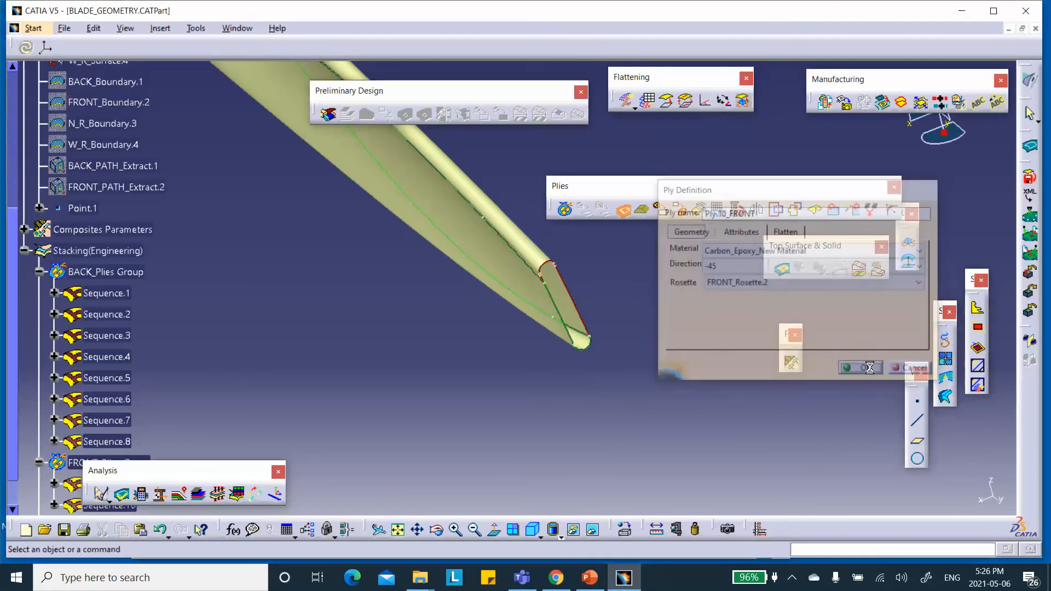
Add a ply named Ply.11_FRONT to the FRONT_Plies Group, using FRONT_Boundary.2 as its contour curve
scroll(311, 225, "down", 5)
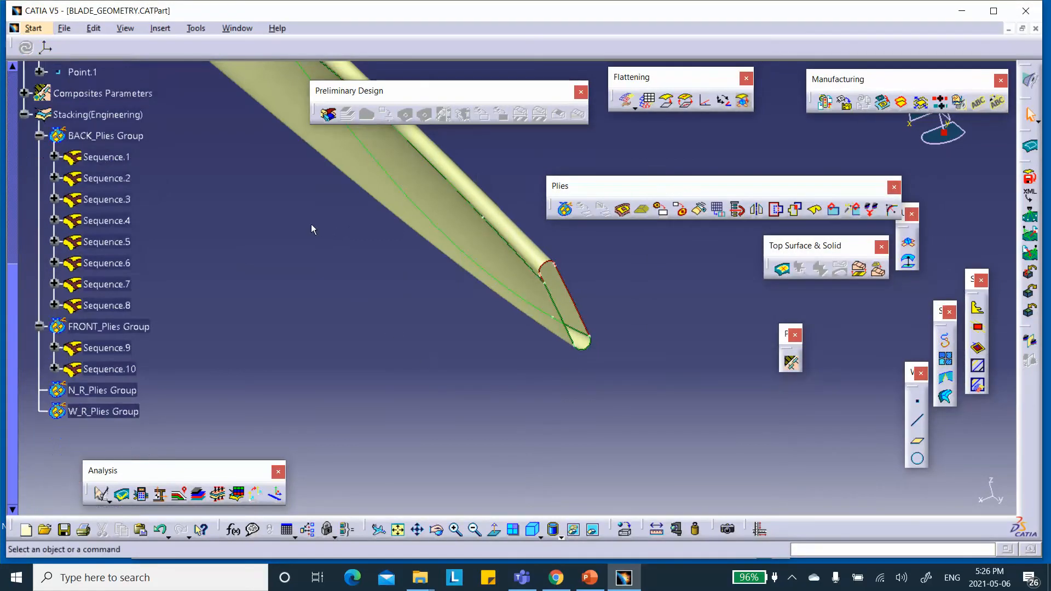
left_click(622, 210)
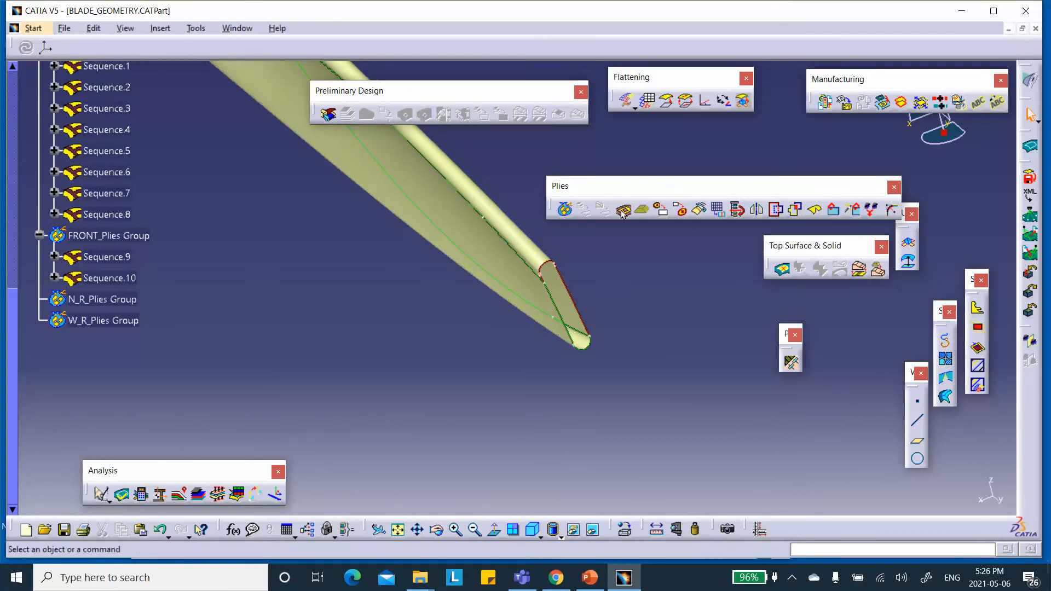
left_click(109, 238)
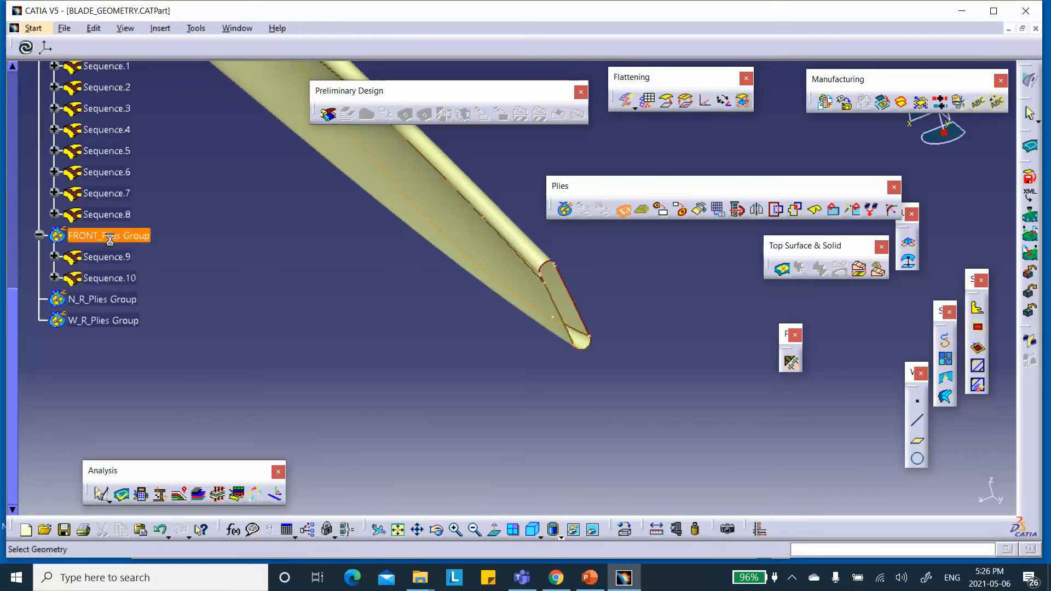
left_click(728, 211)
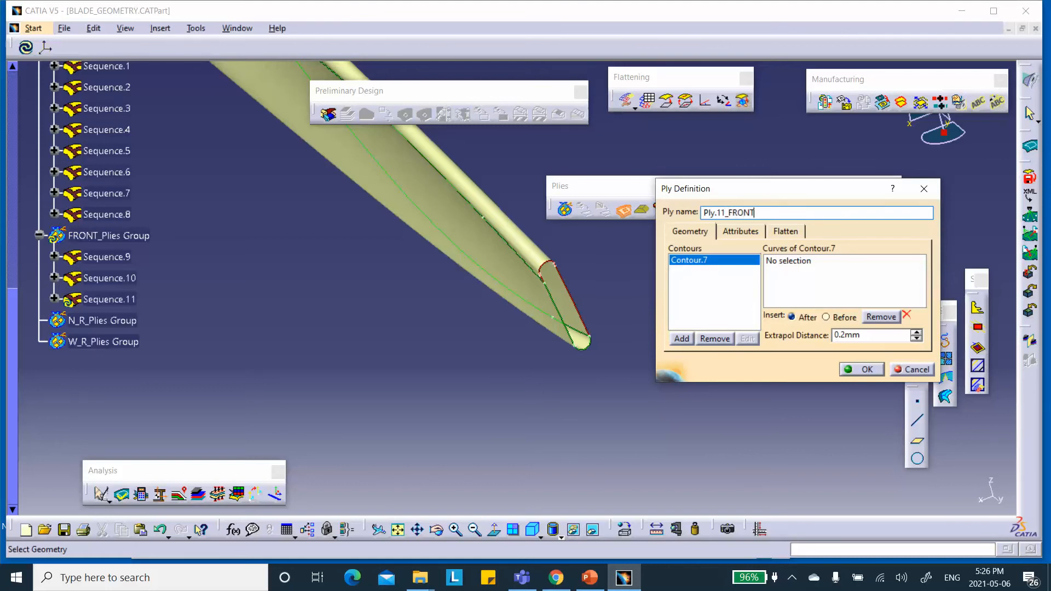
left_click(809, 266)
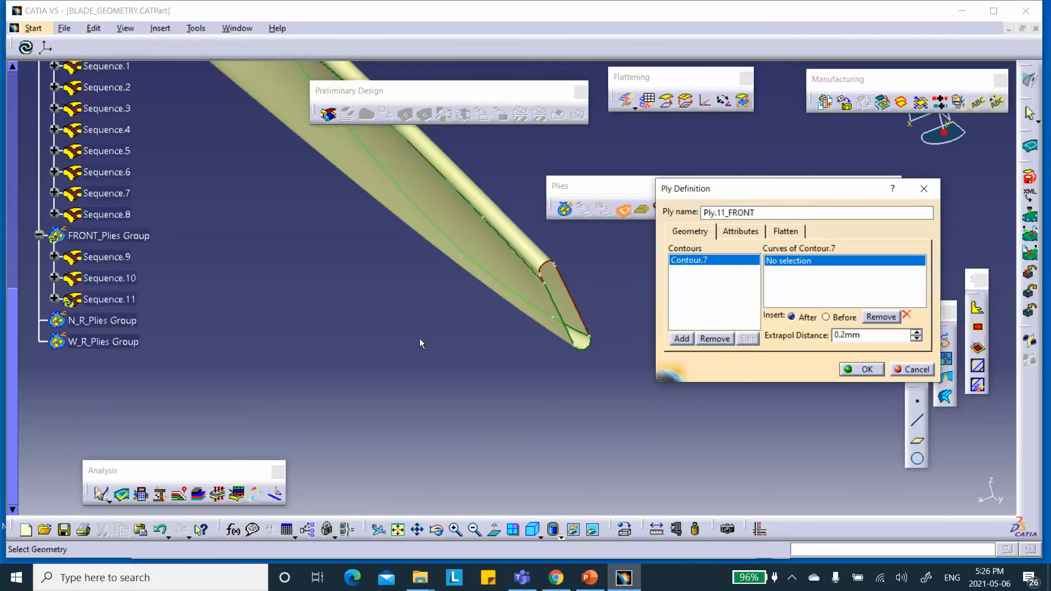
scroll(204, 214, "up", 2)
scroll(199, 215, "up", 2)
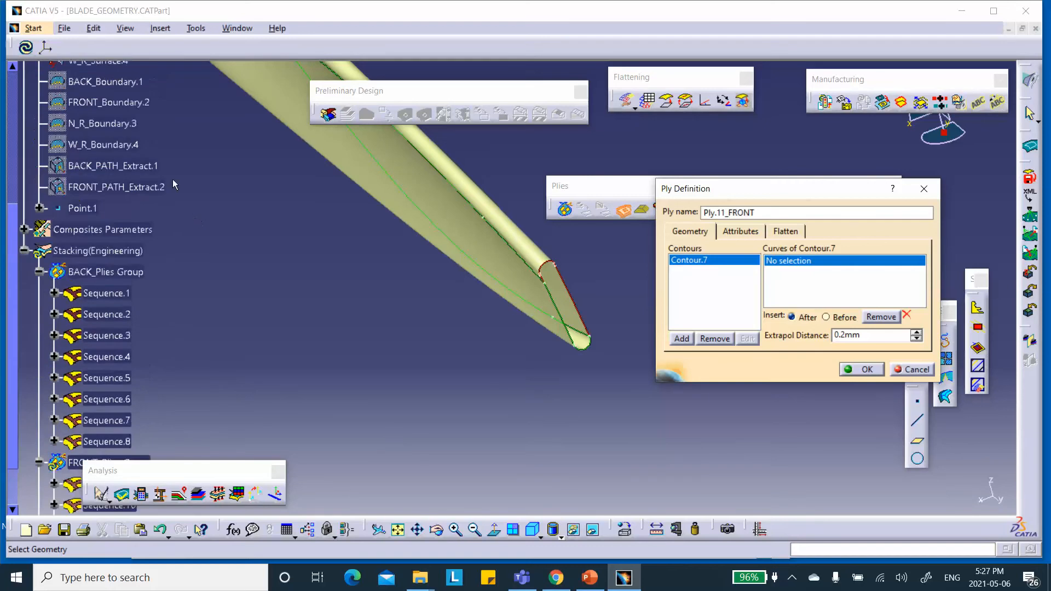
left_click(141, 105)
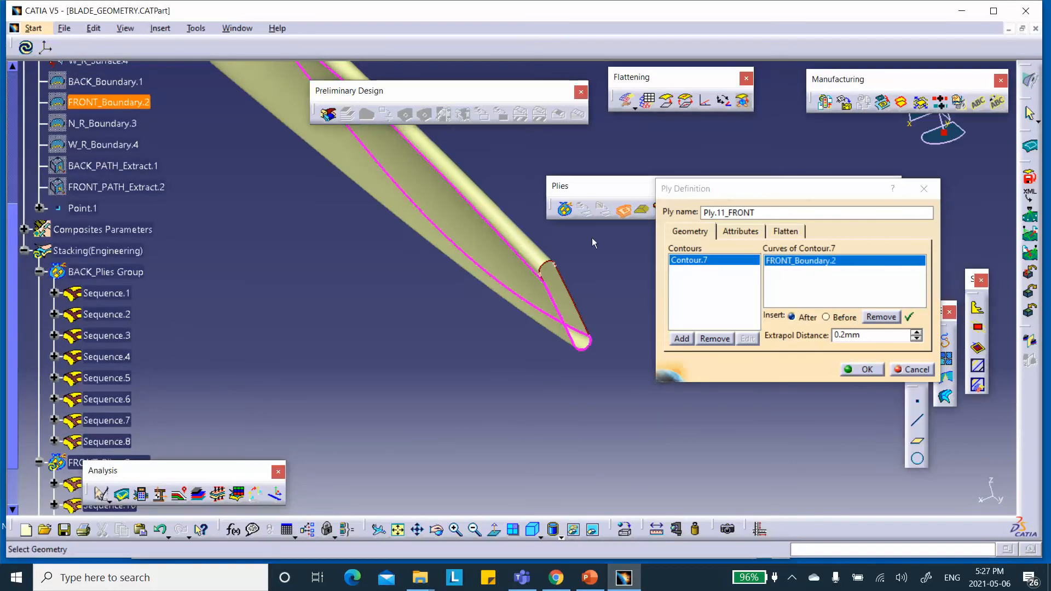
Set the direction of Ply.11_FRONT to 90 and finish defining the ply
left_click(740, 232)
left_click(730, 266)
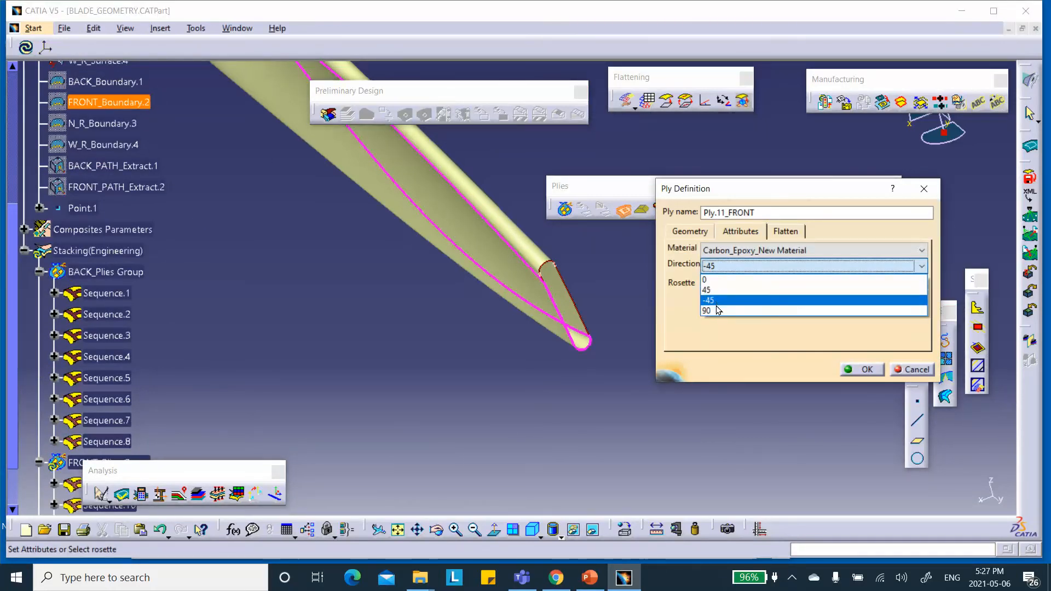
left_click(748, 315)
left_click(863, 370)
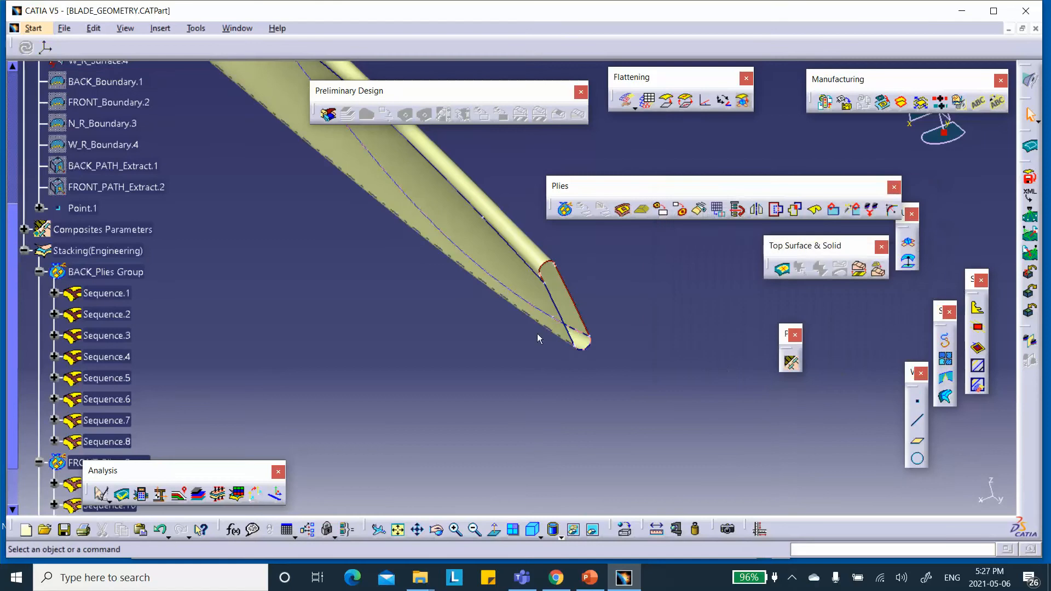
Add a ply to the FRONT_Plies Group with FRONT_Boundary.2 as its contour curve and name it Ply.12_FRONT
left_click(624, 208)
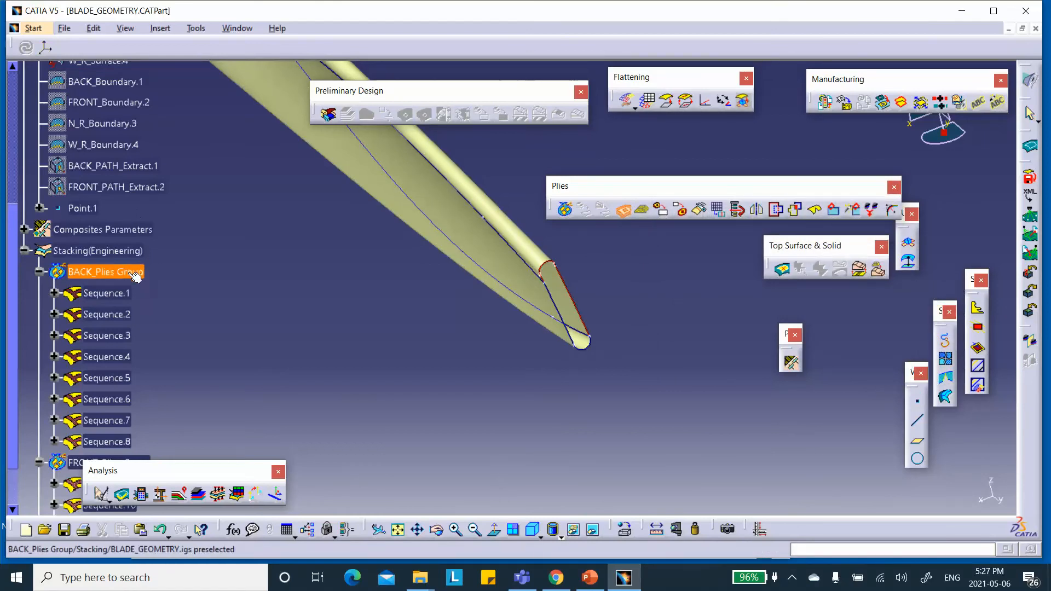
scroll(131, 275, "down", 4)
left_click(110, 235)
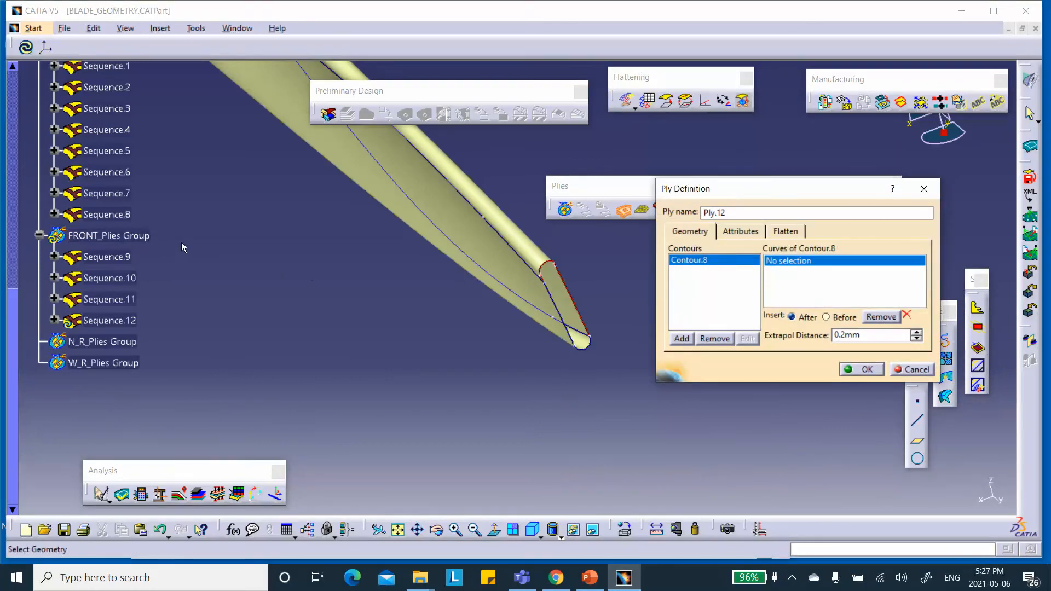
scroll(182, 238, "up", 4)
left_click(115, 106)
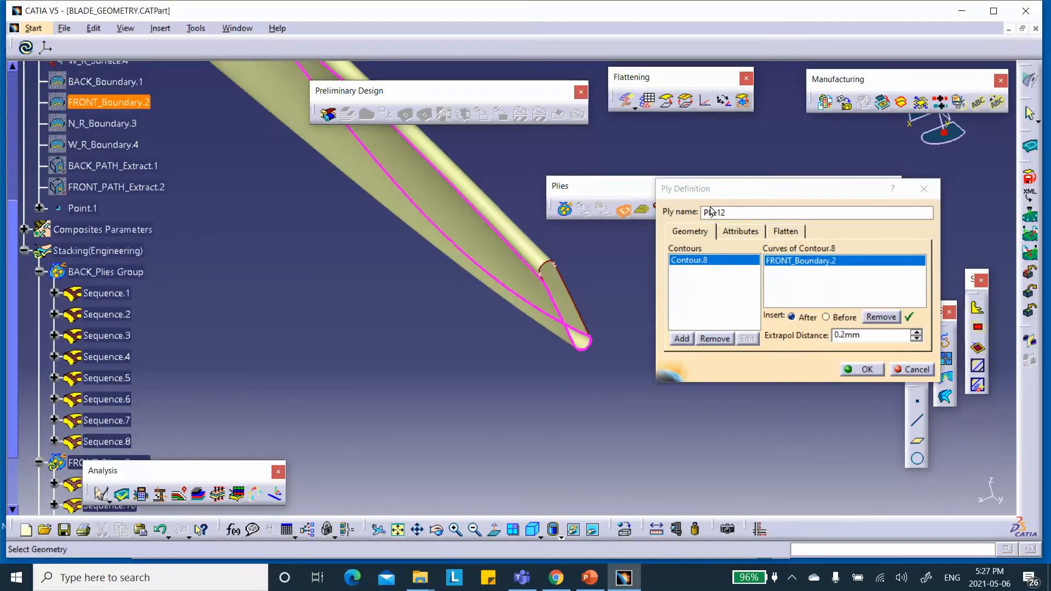
left_click(736, 212)
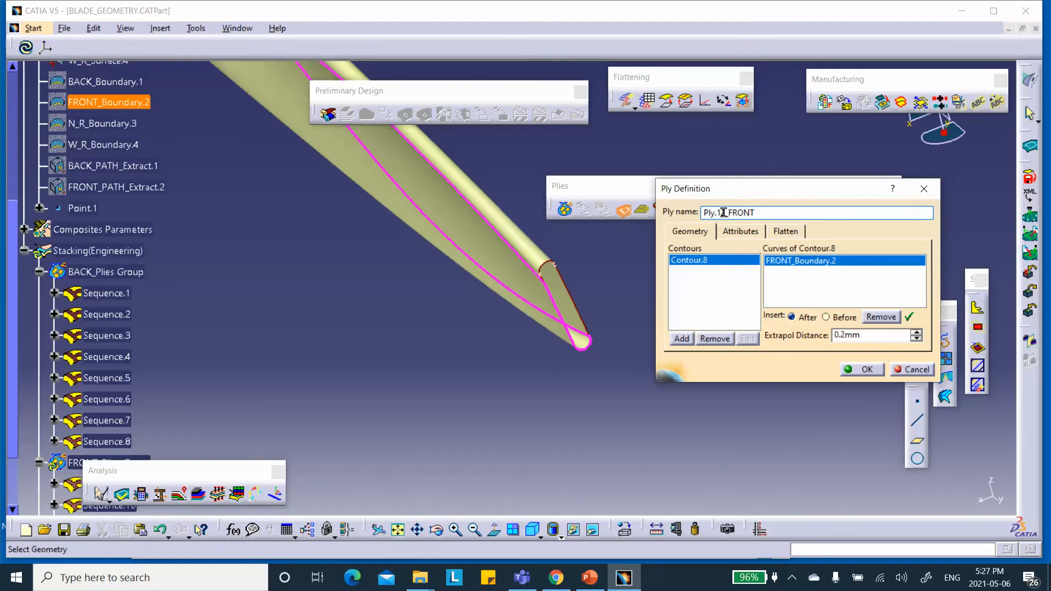
Set the direction of Ply.12_FRONT to 0 and finish defining the ply
left_click(740, 231)
left_click(734, 265)
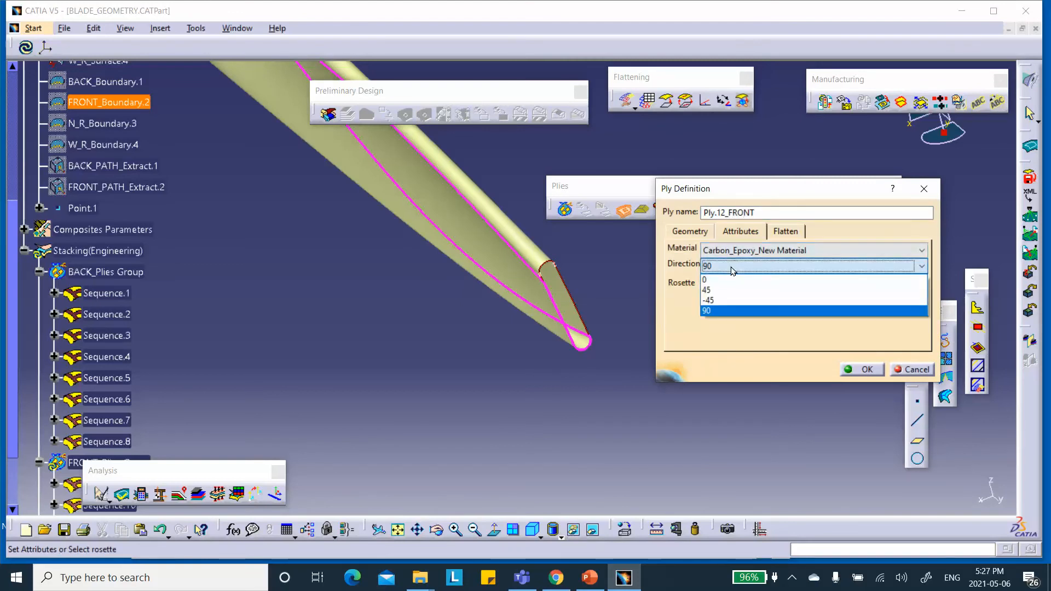
left_click(722, 292)
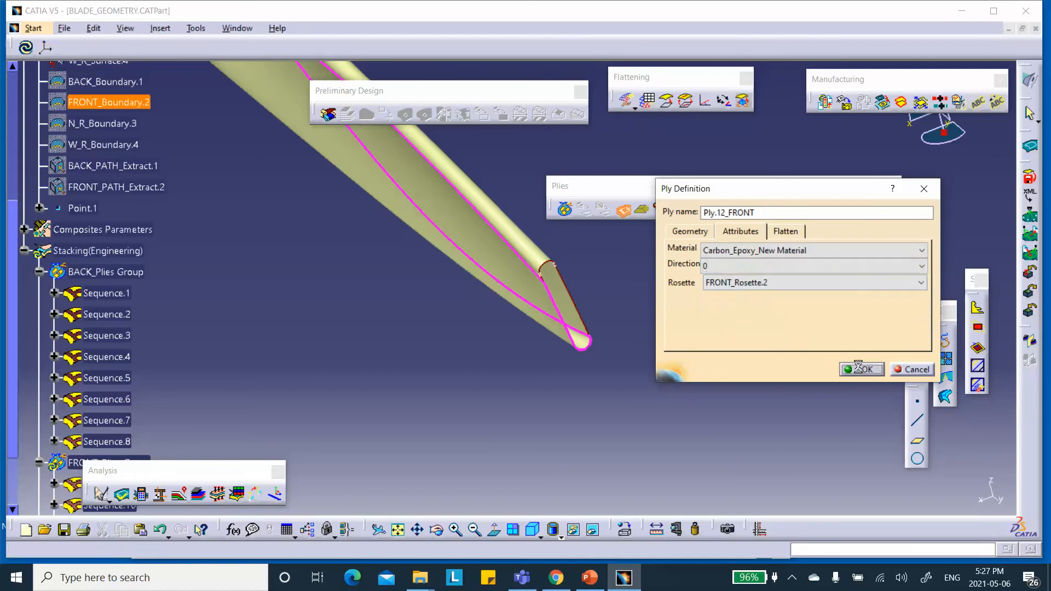
left_click(863, 369)
Create a non-pivot ply symmetry of the FRONT_Plies Group
scroll(321, 294, "down", 5)
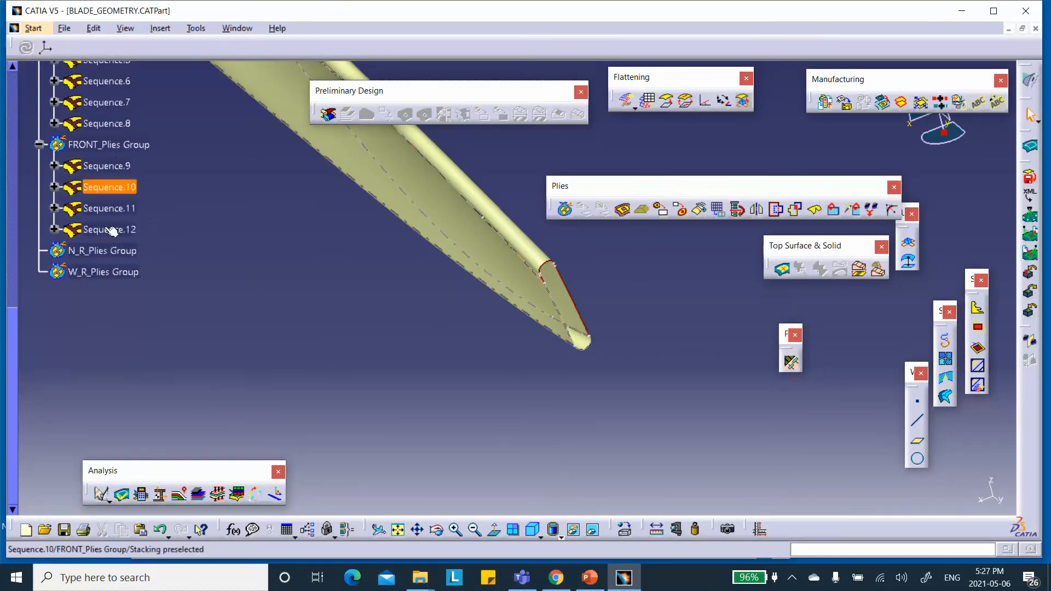
left_click(737, 210)
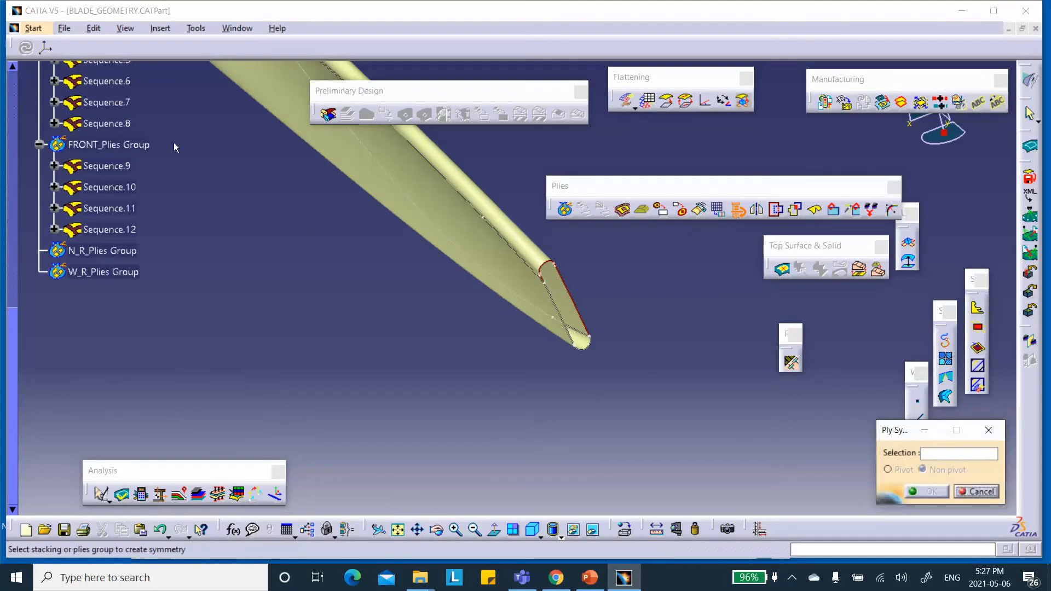
left_click(135, 148)
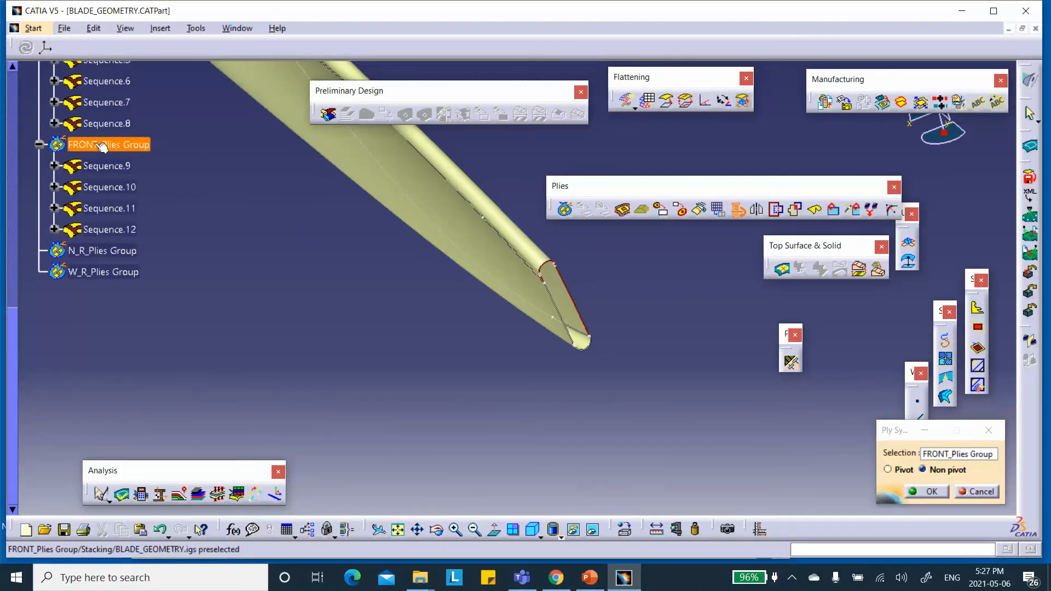
left_click(929, 492)
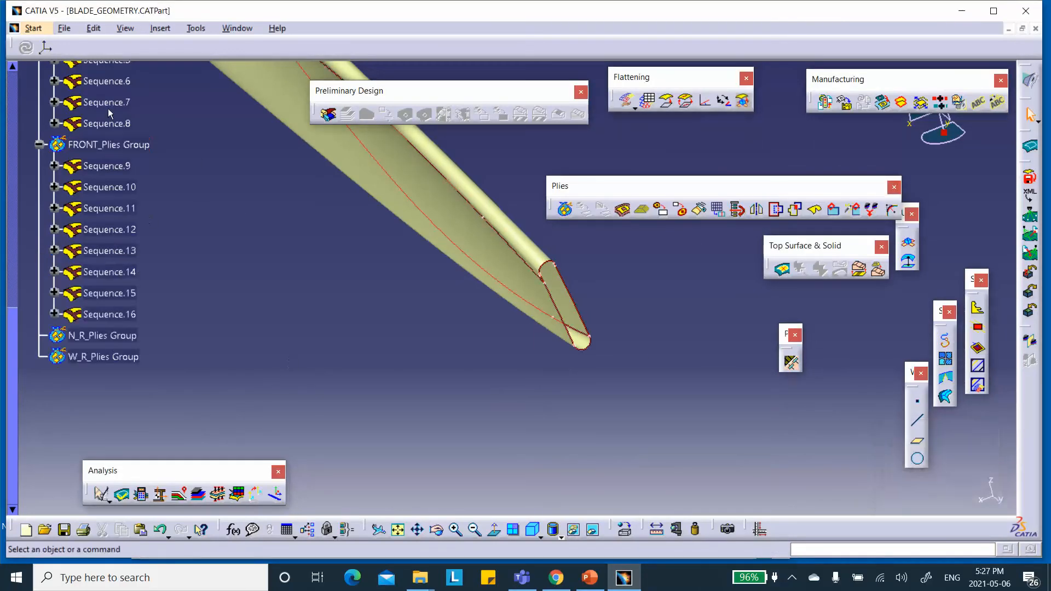
Add a ply to the N_R_Plies Group, name it Ply.17_N_R and use N_R_Boundary.3 as its contour curve
scroll(156, 255, "down", 2)
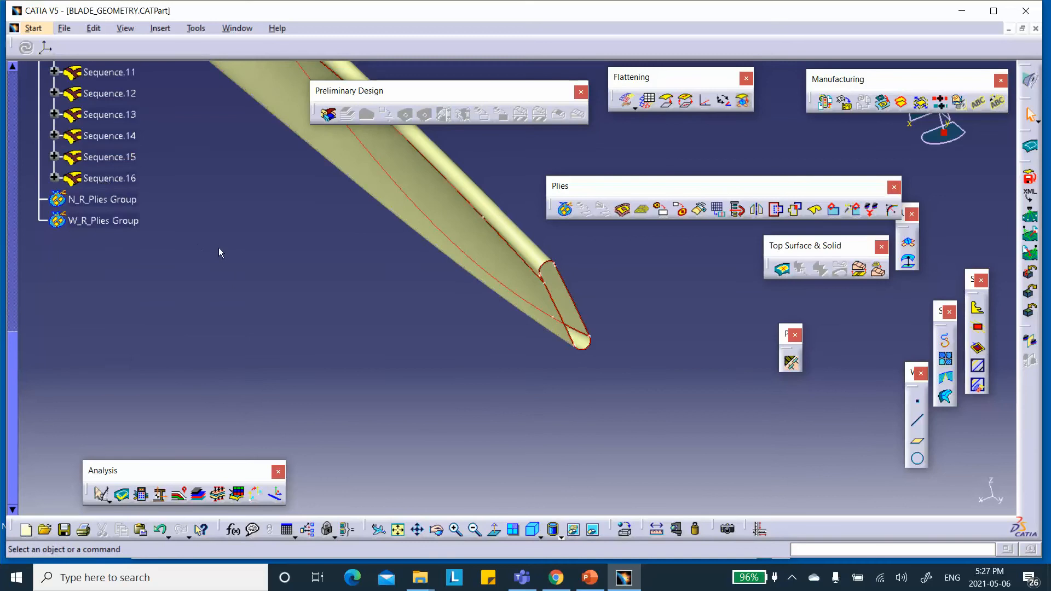
left_click(126, 201)
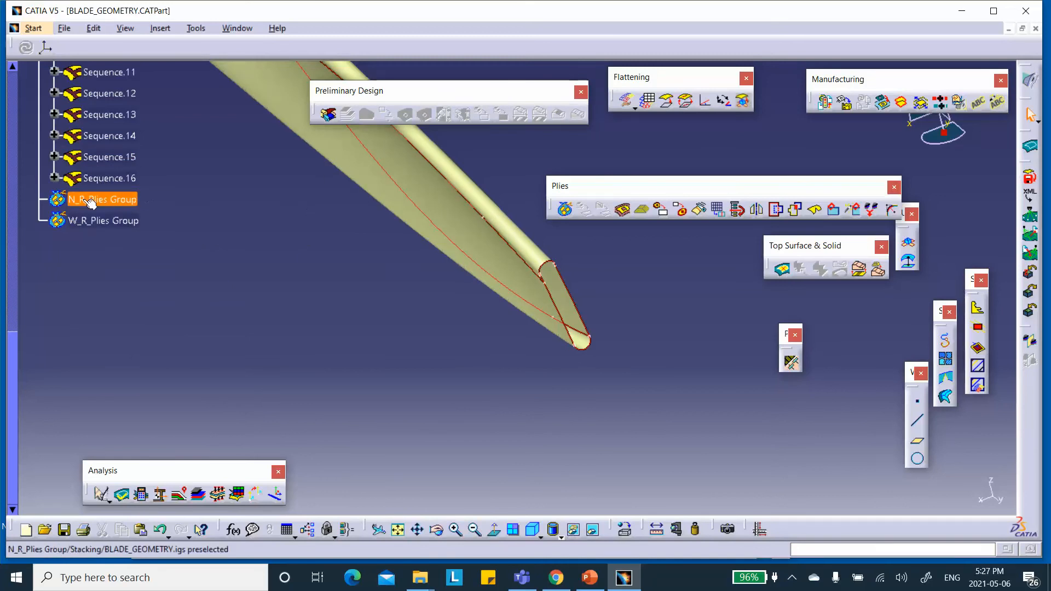
left_click(113, 221)
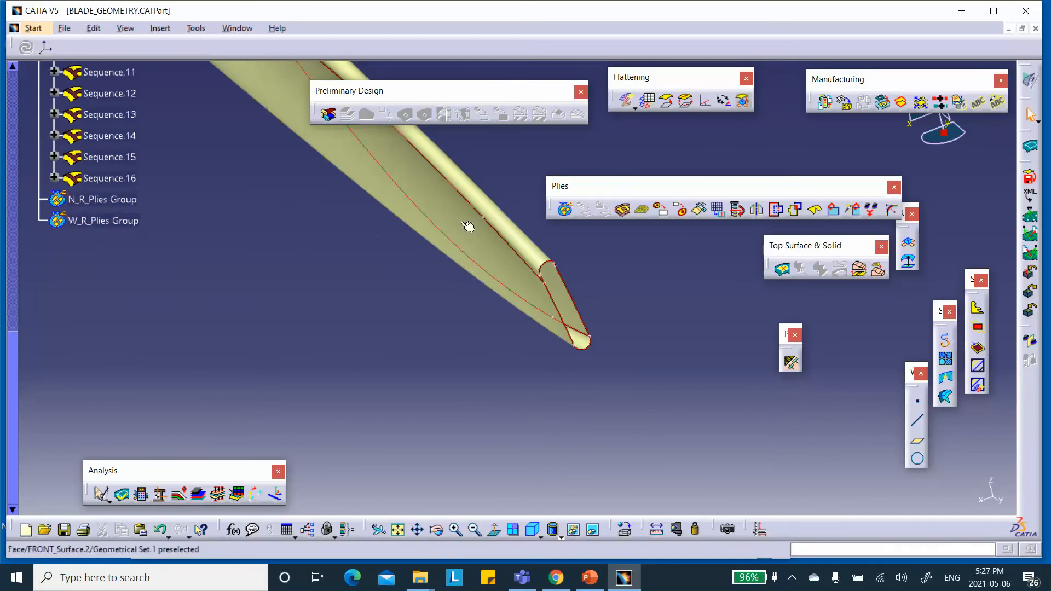
left_click(623, 210)
left_click(104, 200)
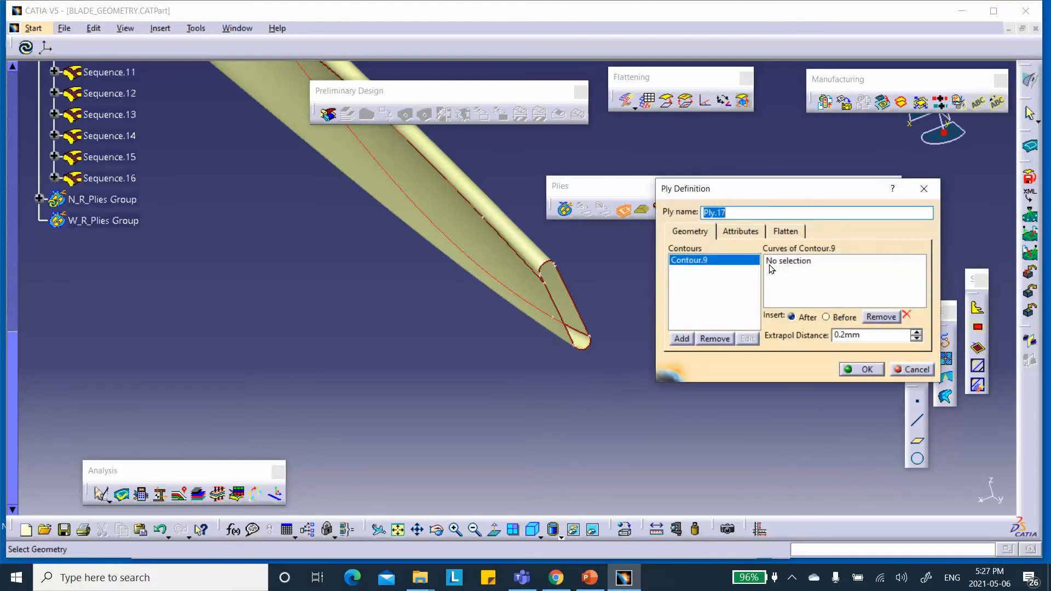
left_click(782, 267)
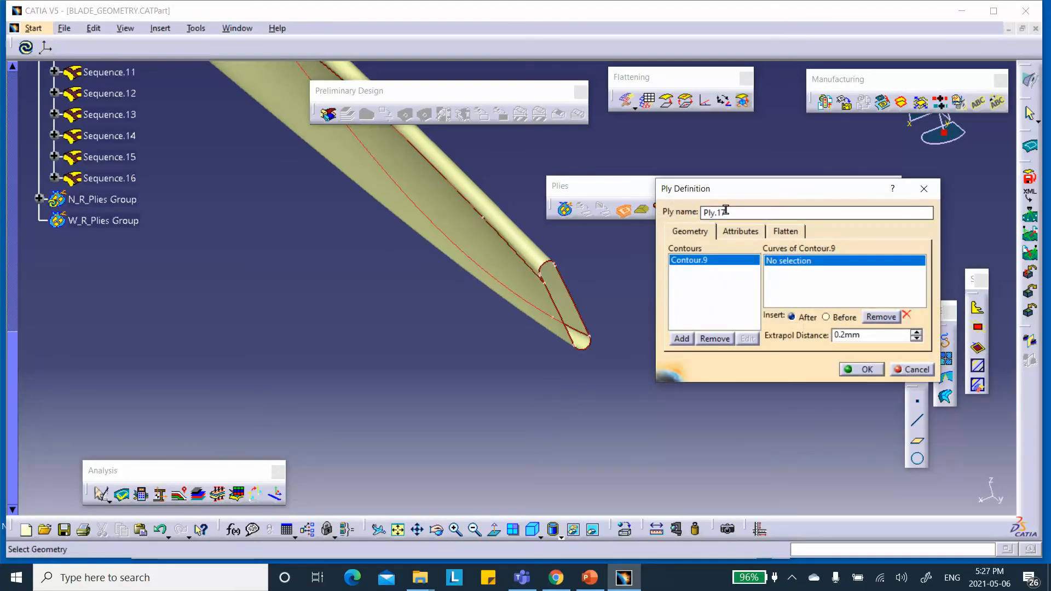
left_click(745, 215)
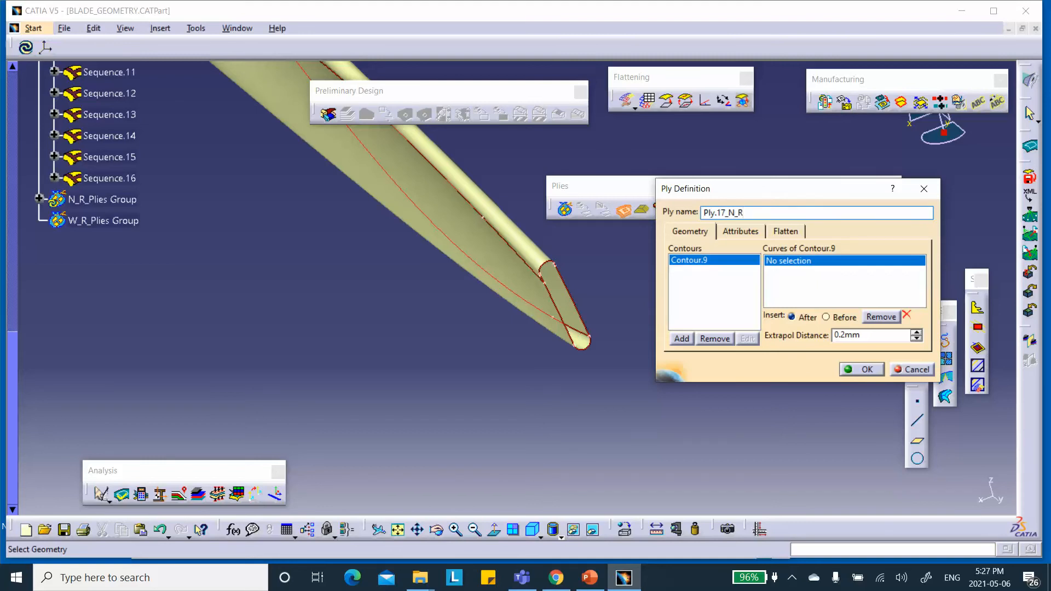
scroll(198, 272, "up", 7)
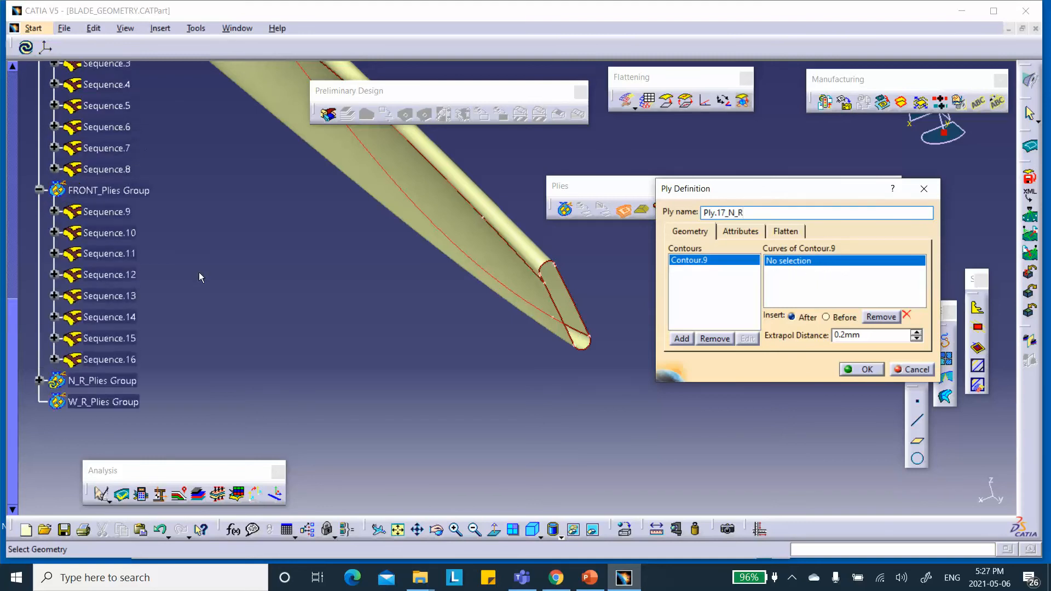
scroll(165, 198, "up", 1)
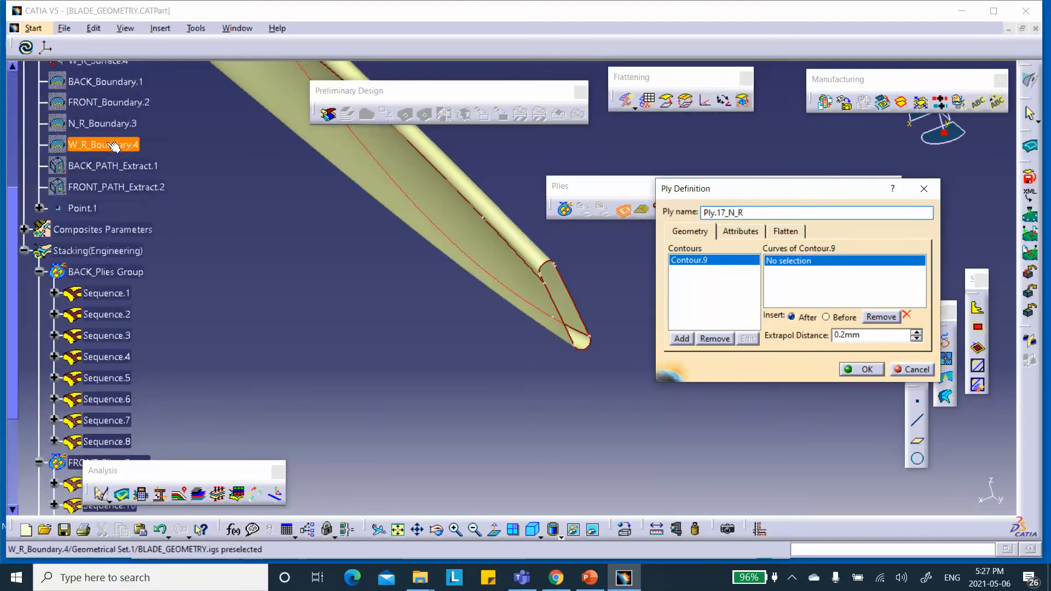
left_click(104, 123)
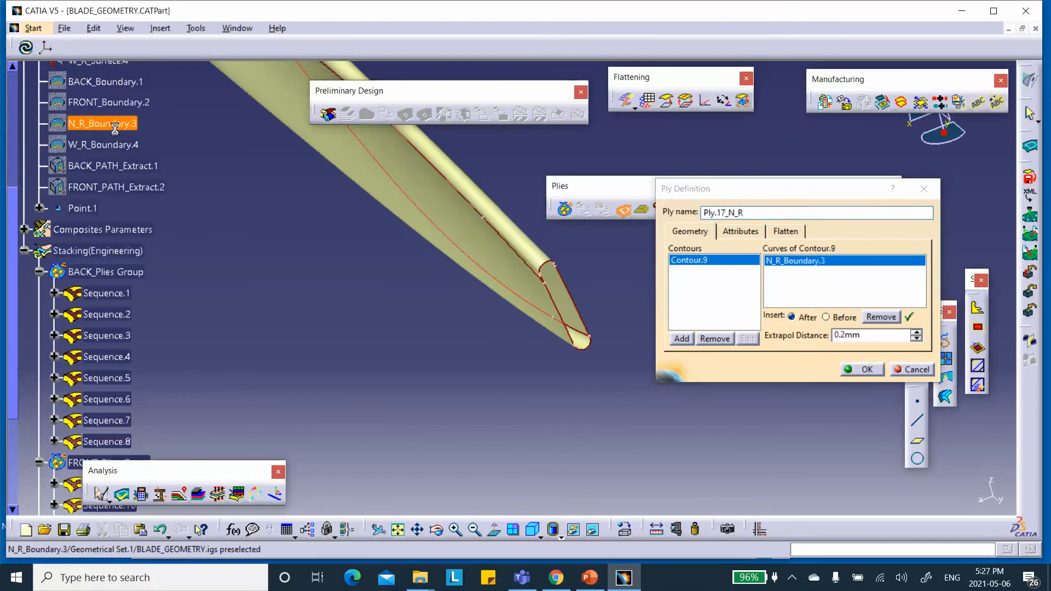
Set the direction of Ply.17_N_R to 45 and finish defining the ply
middle_click_drag(436, 369, 295, 190)
left_click(739, 232)
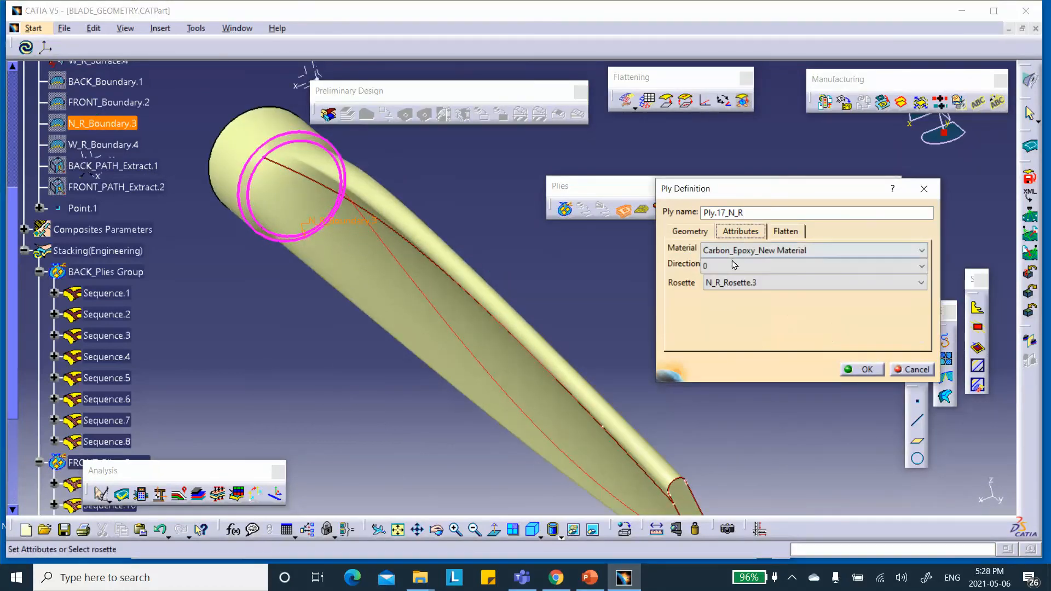
left_click(729, 266)
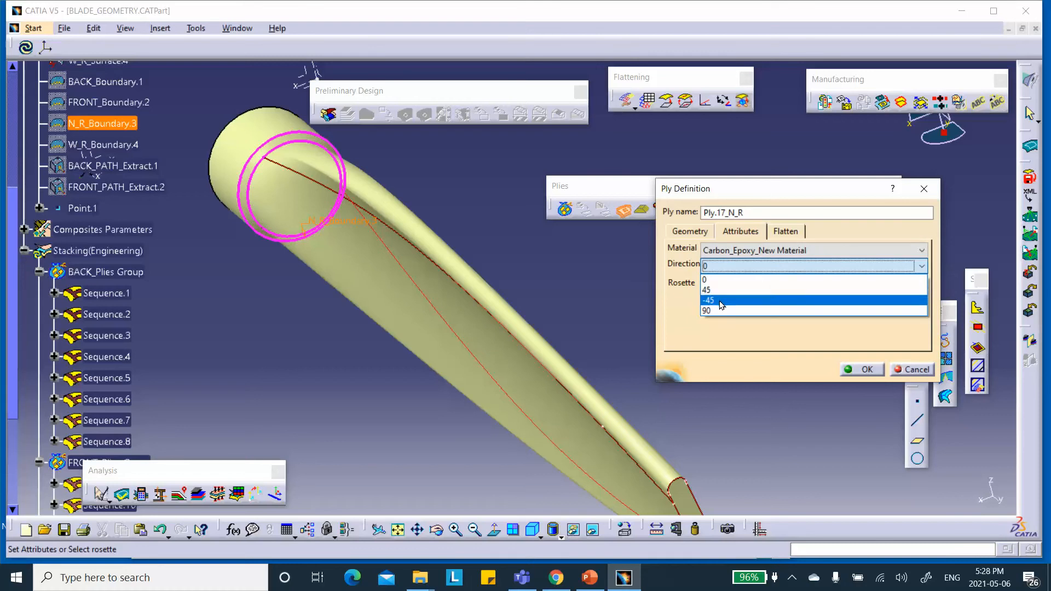
left_click(720, 290)
left_click(863, 370)
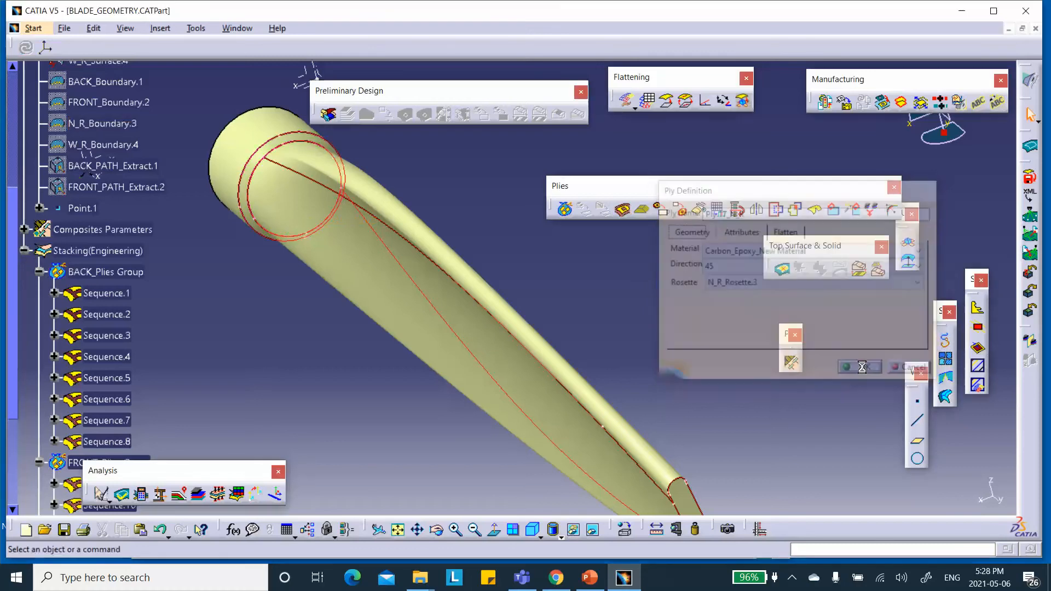
Add a ply to the N_R_Plies Group with N_R_Boundary.3 as its contour curve and name it Ply.18_N_R
left_click(622, 215)
scroll(155, 314, "down", 3)
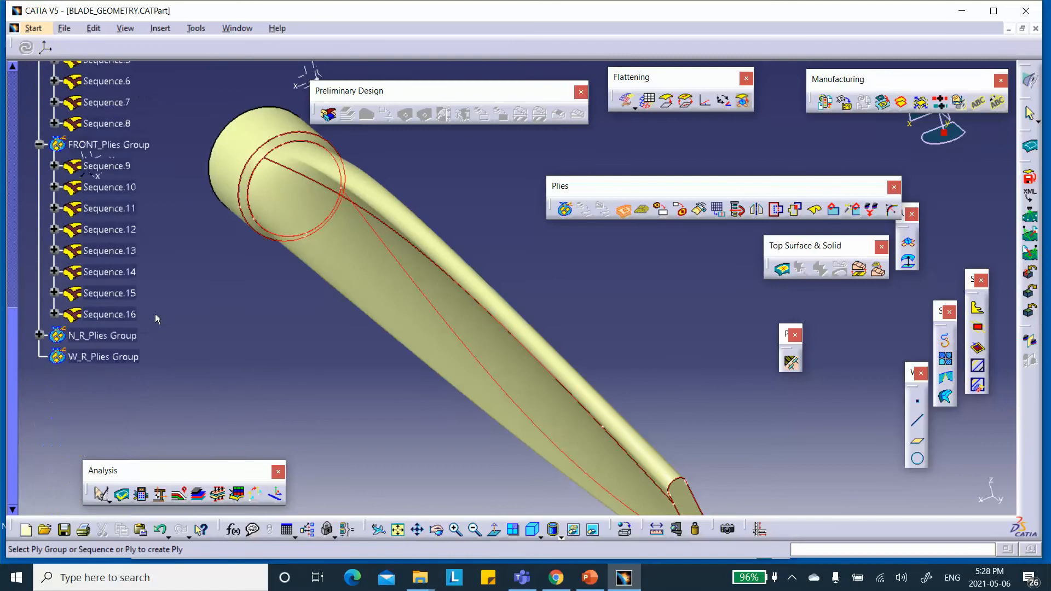
left_click(104, 336)
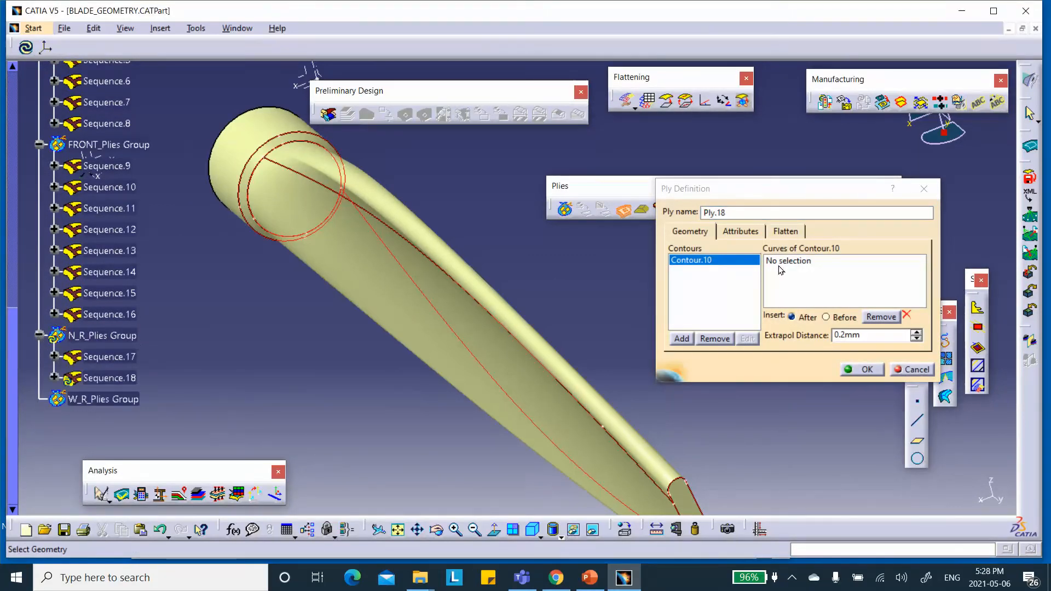
scroll(181, 283, "up", 4)
scroll(172, 268, "up", 3)
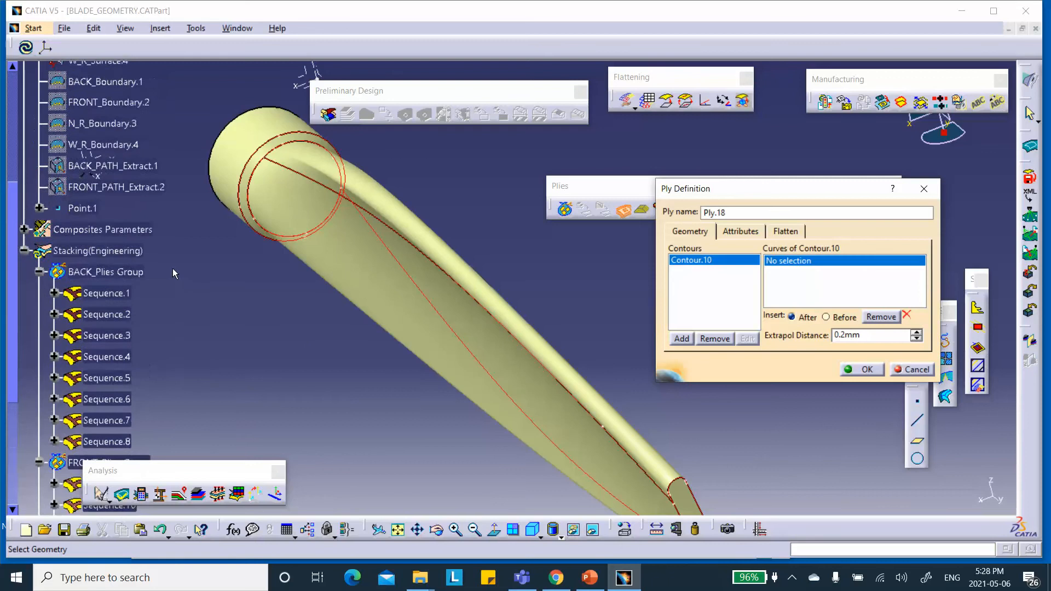
left_click(114, 171)
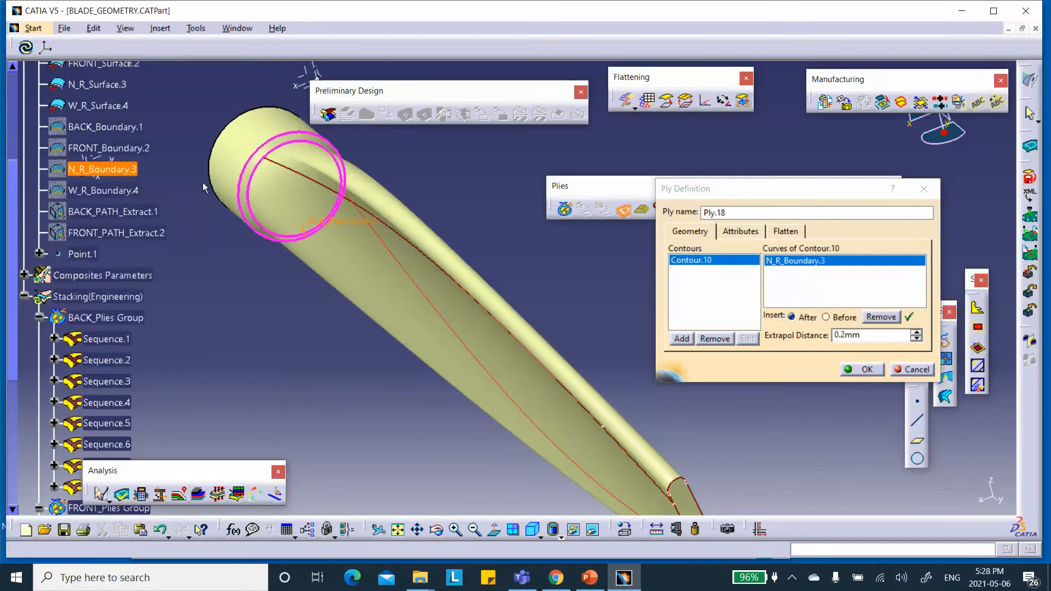
left_click(775, 215)
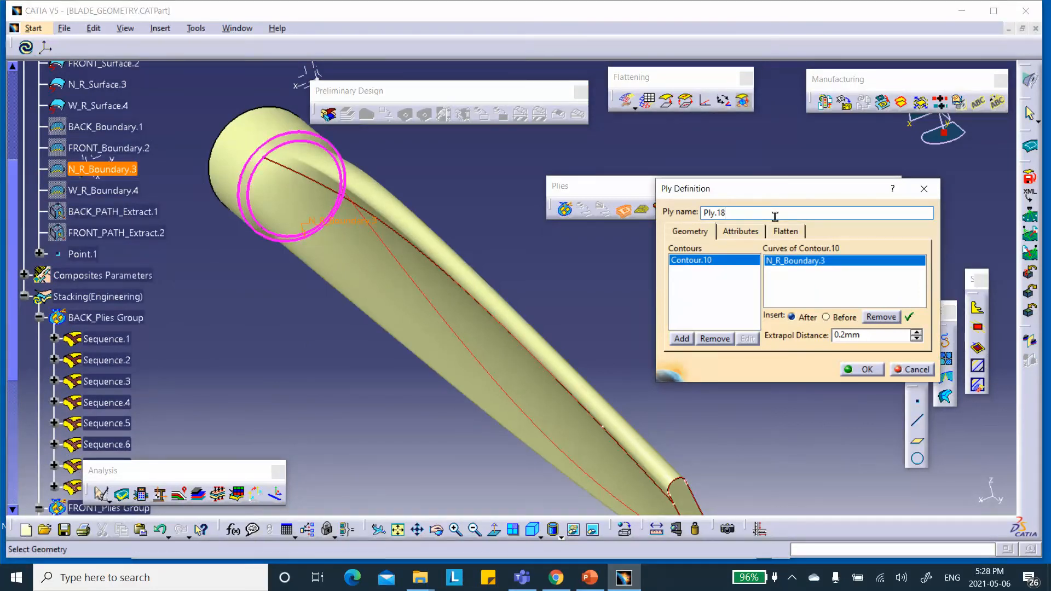
type("_N_R")
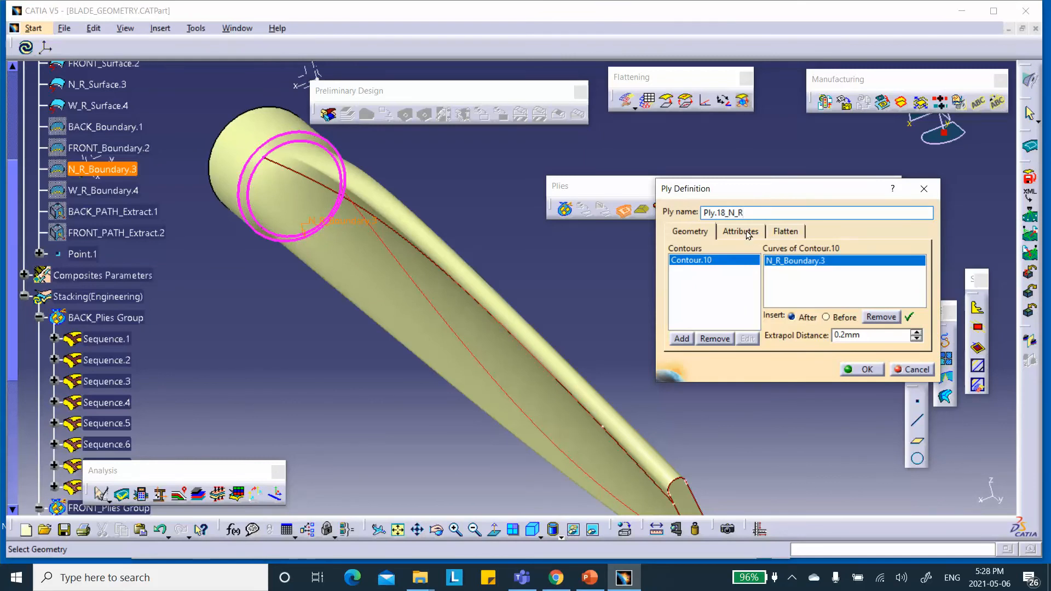
Set the direction of Ply.18_N_R to -45 and finish defining the ply
left_click(748, 232)
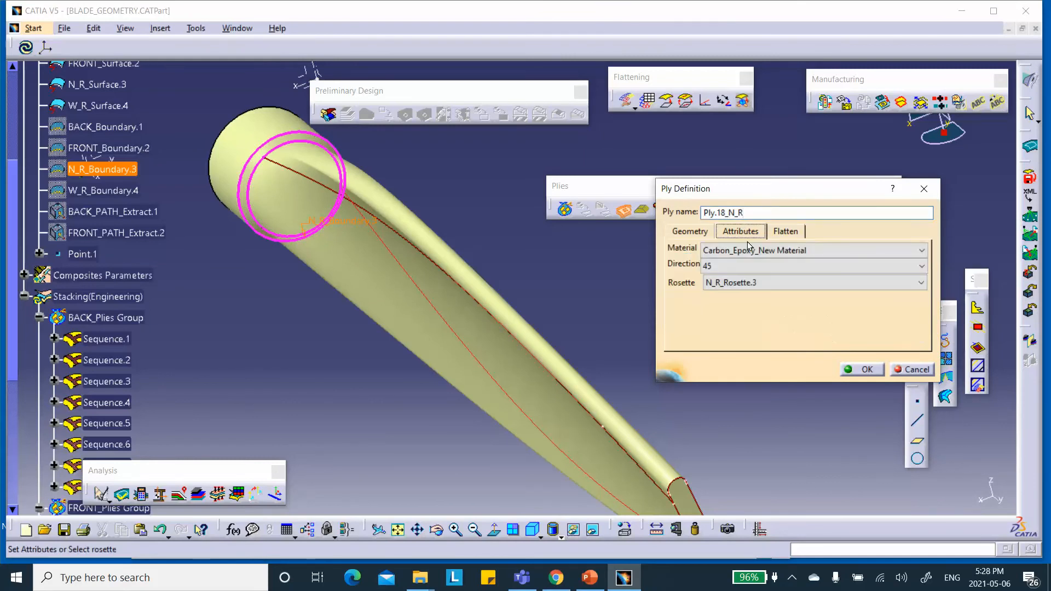
left_click(718, 267)
left_click(711, 300)
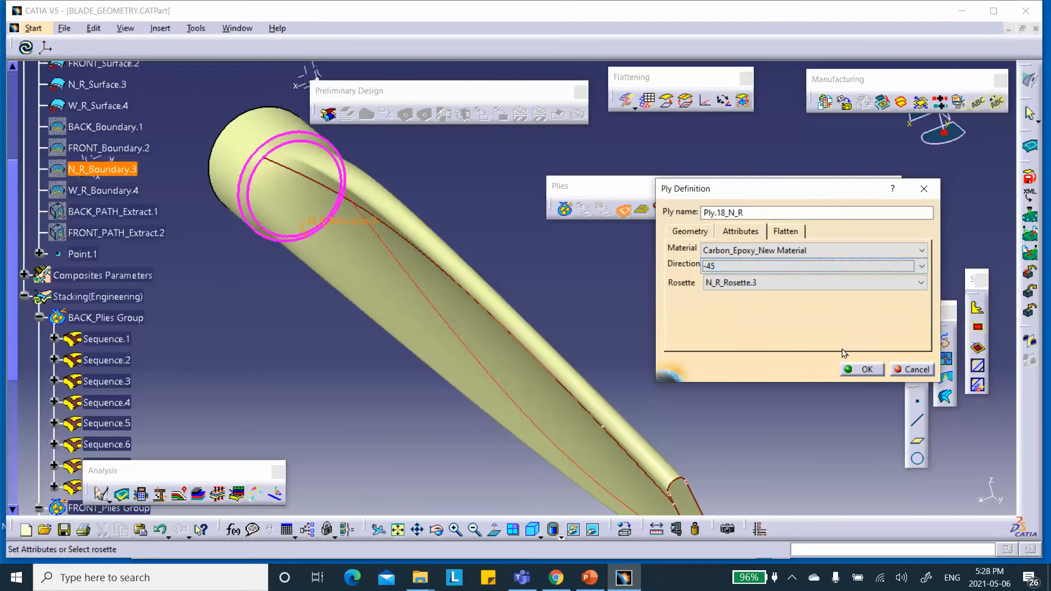
left_click(862, 369)
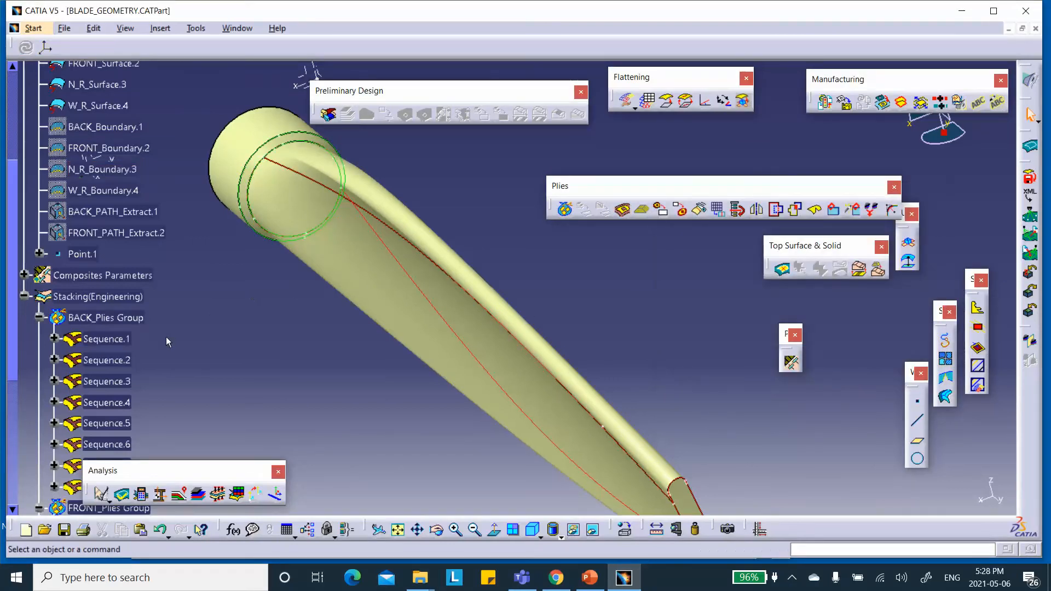
Add a ply to the N_R_Plies Group with N_R_Boundary.3 as its contour curve and name it Ply.19_N_R
scroll(166, 336, "down", 6)
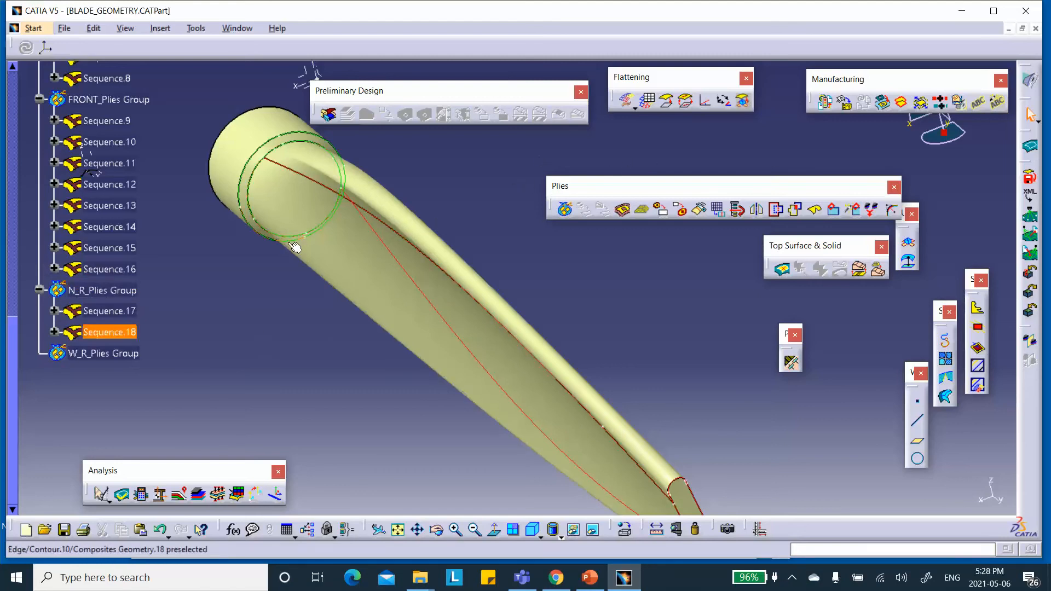
left_click(623, 211)
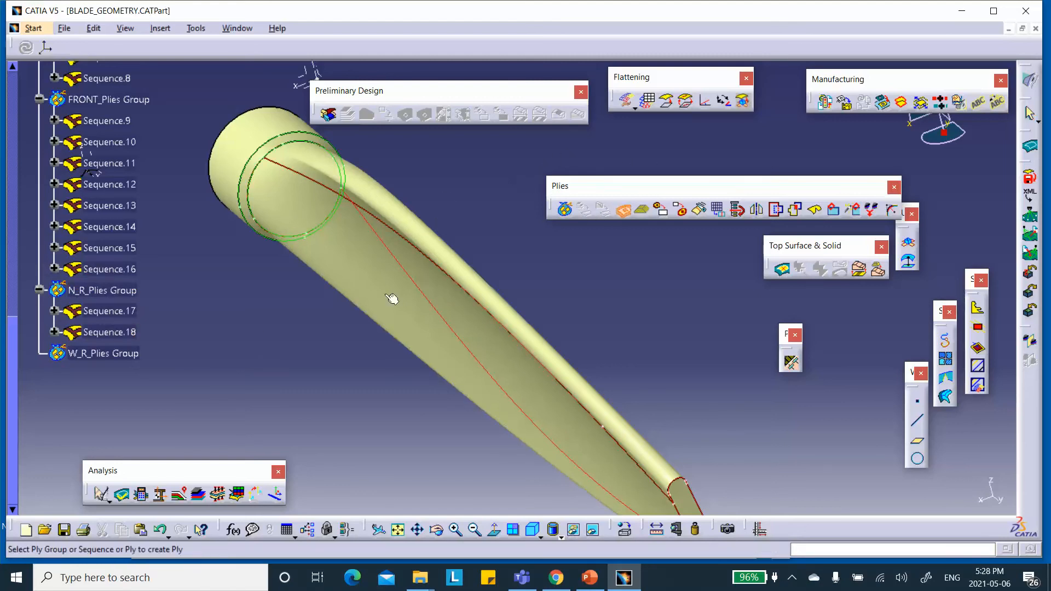
left_click(127, 292)
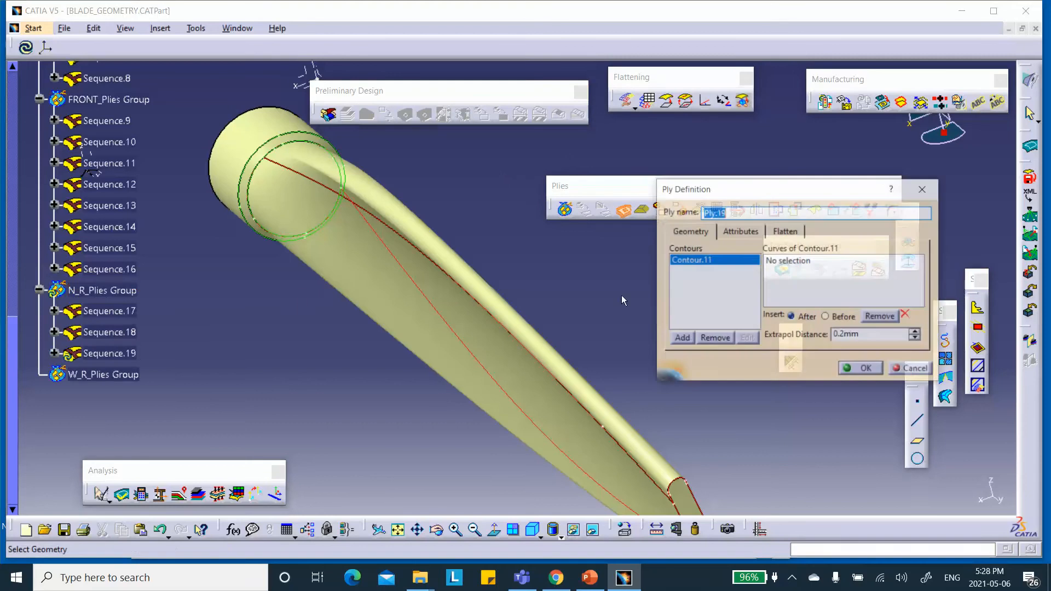
scroll(162, 288, "up", 5)
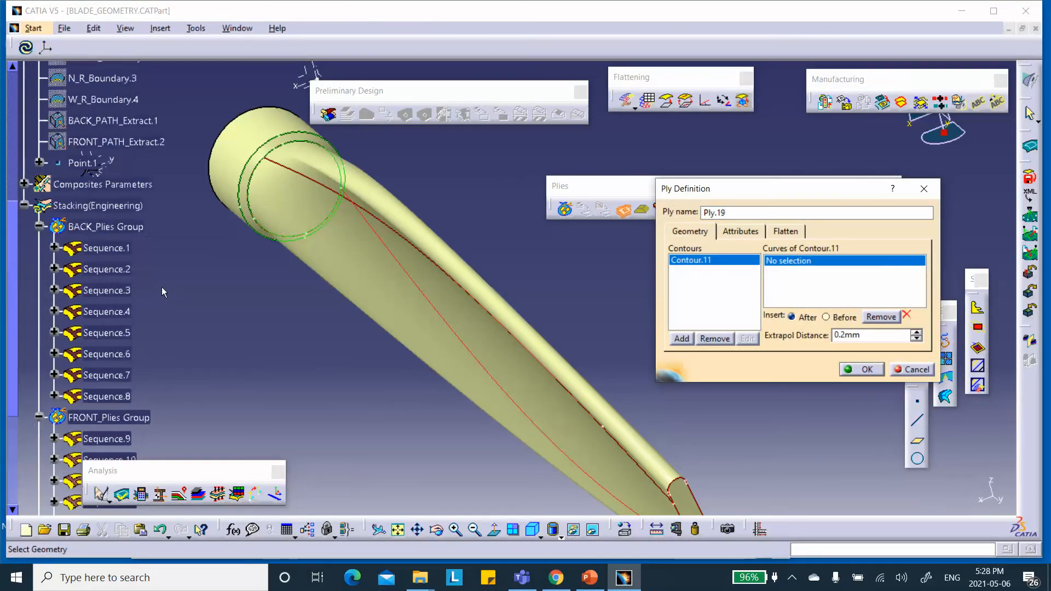
left_click(111, 170)
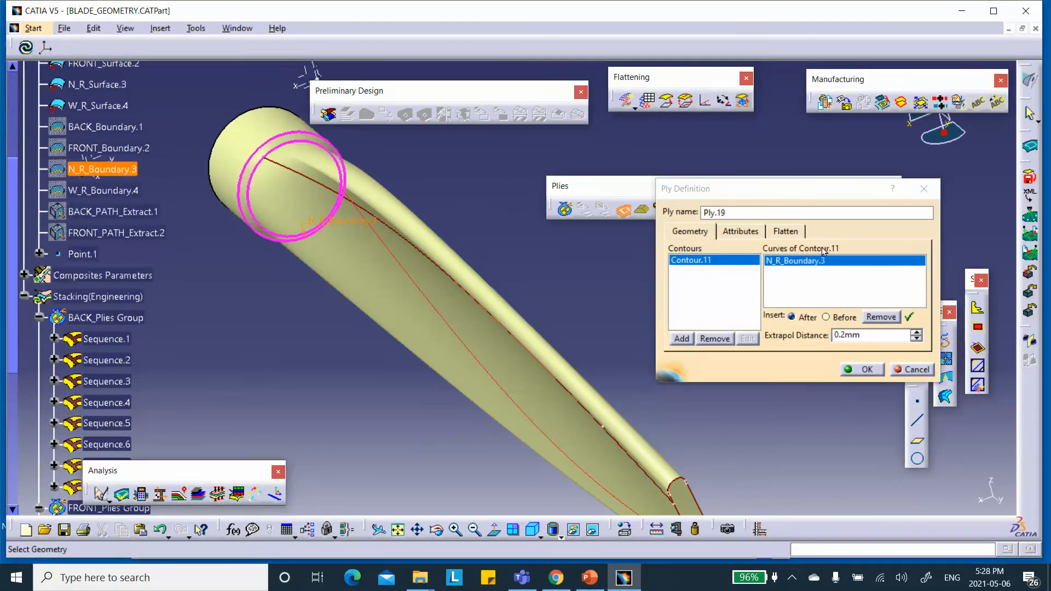
left_click(741, 231)
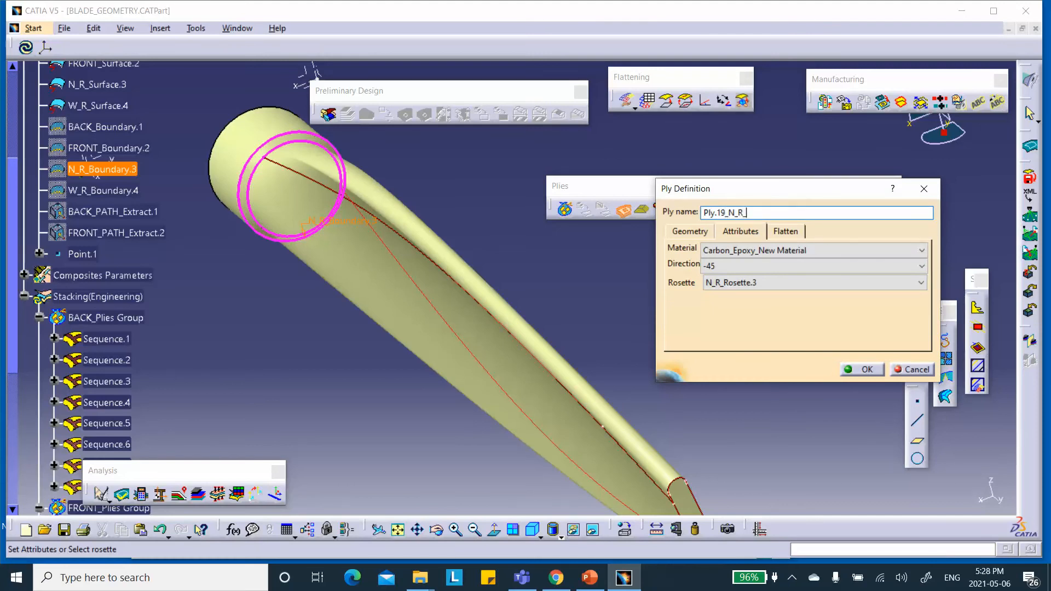
Set the direction of Ply.19_N_R to 90 and finish defining the ply
left_click(778, 266)
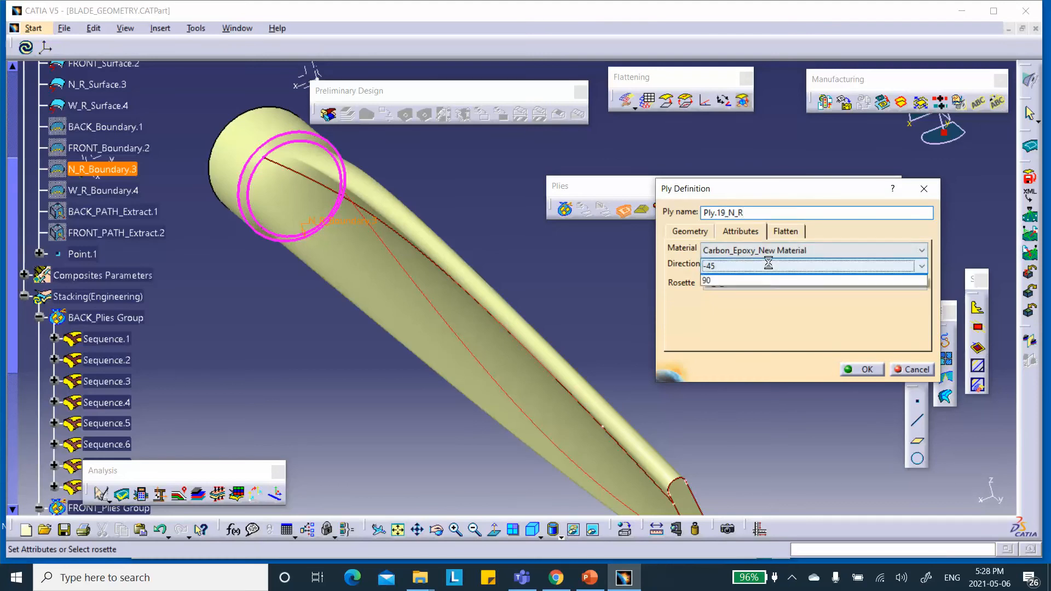
left_click(730, 311)
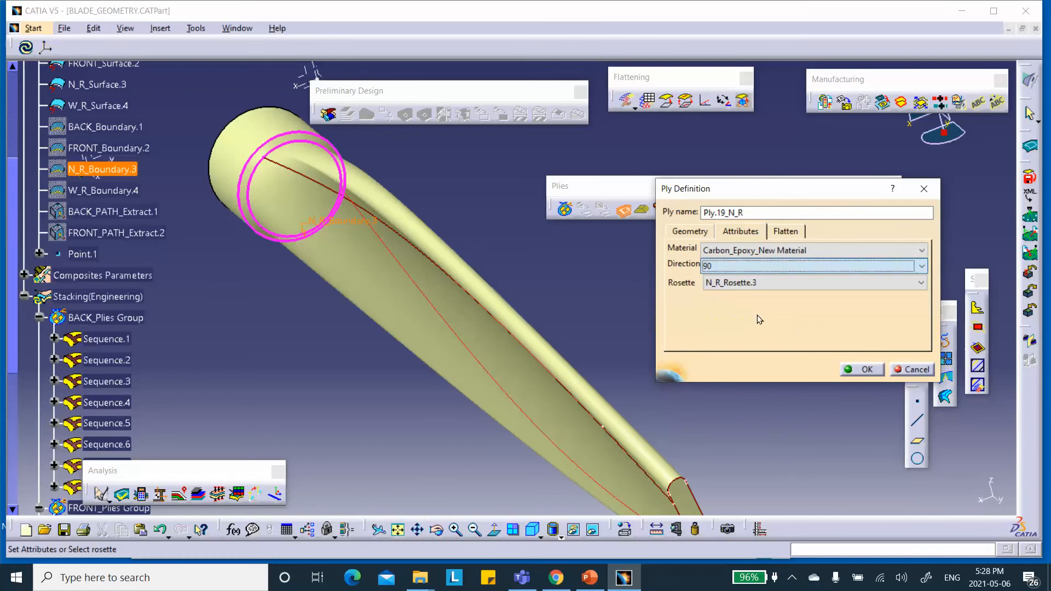
left_click(861, 370)
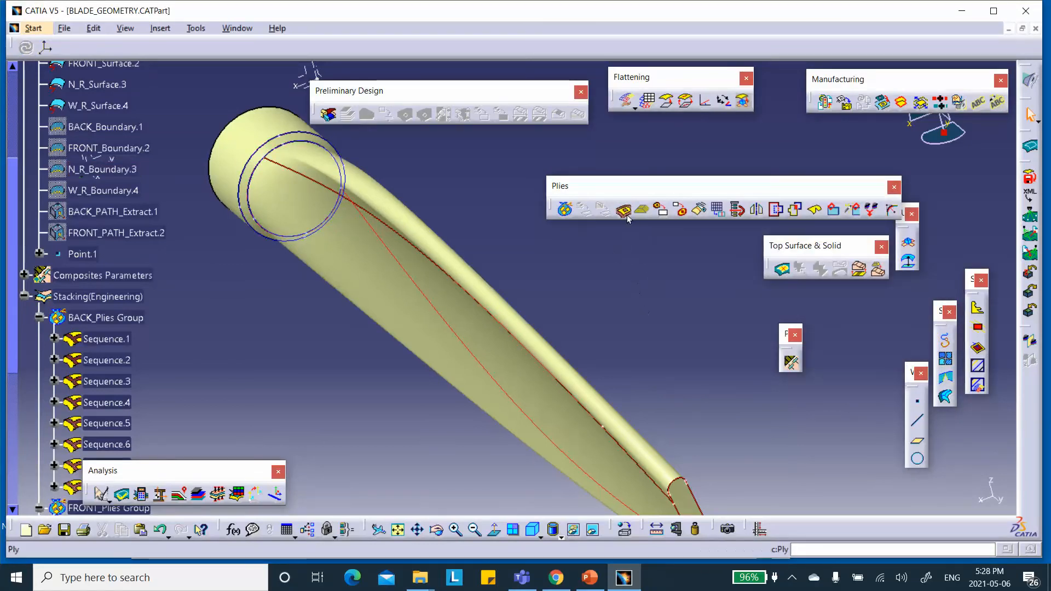
Add a ply to the N_R_Plies Group with N_R_Boundary.3 as its contour curve and name it Ply.20_N_R
scroll(151, 339, "down", 3)
scroll(153, 330, "down", 5)
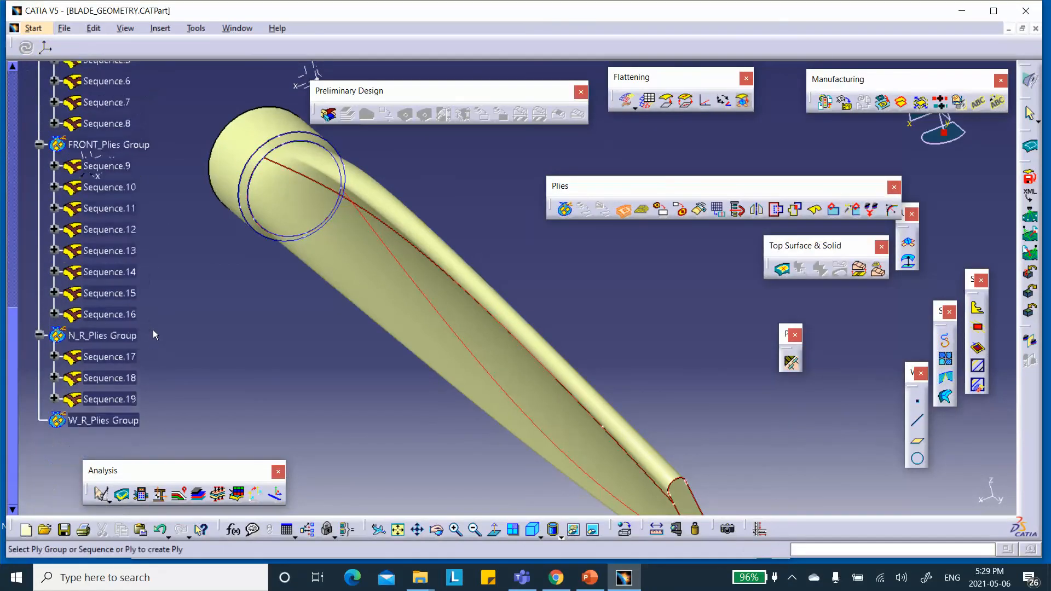
left_click(98, 199)
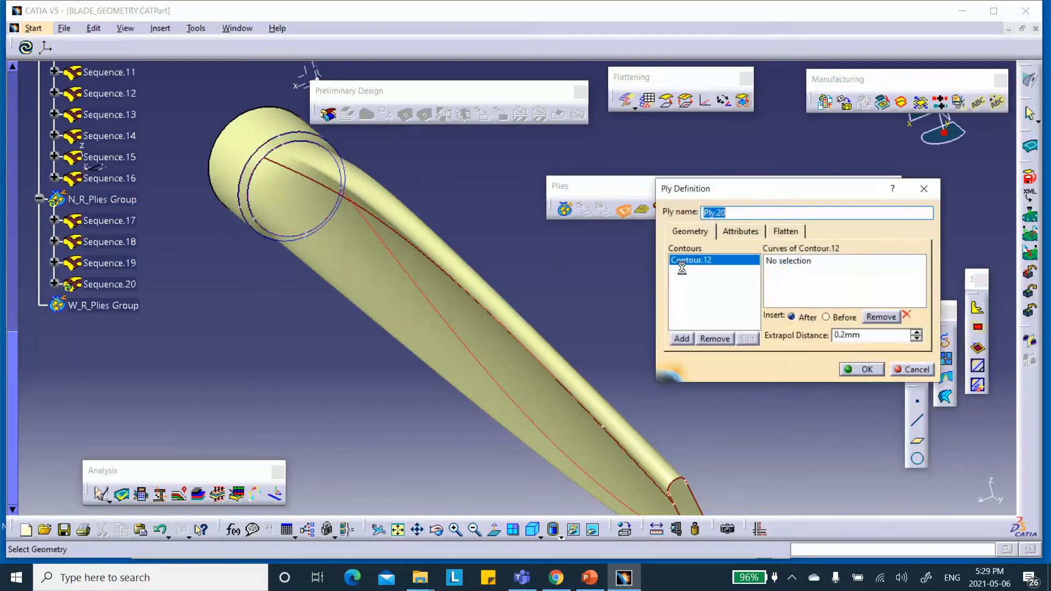
left_click(779, 266)
scroll(195, 309, "up", 6)
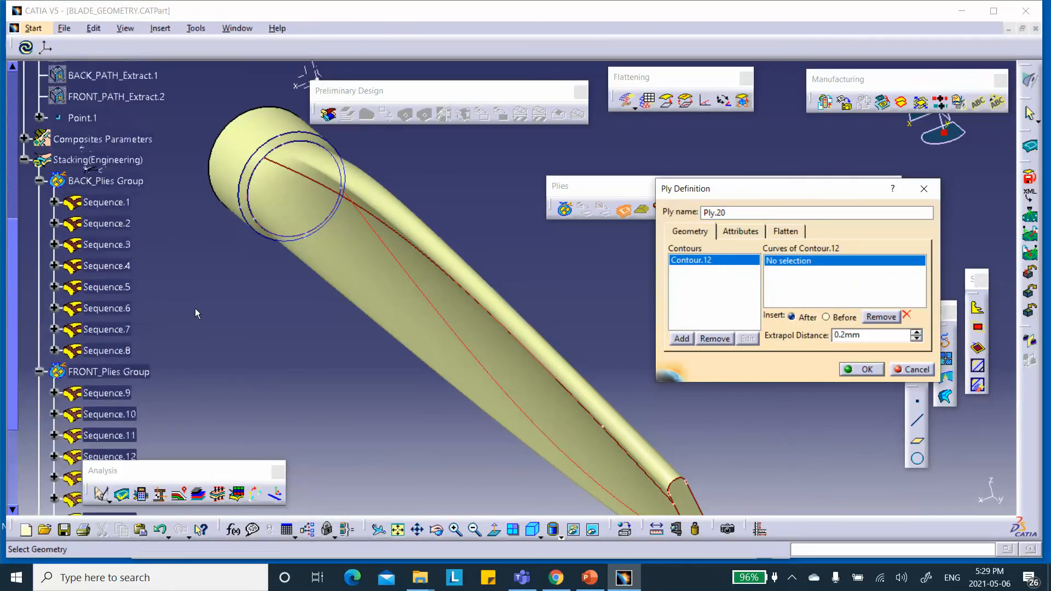
left_click(102, 78)
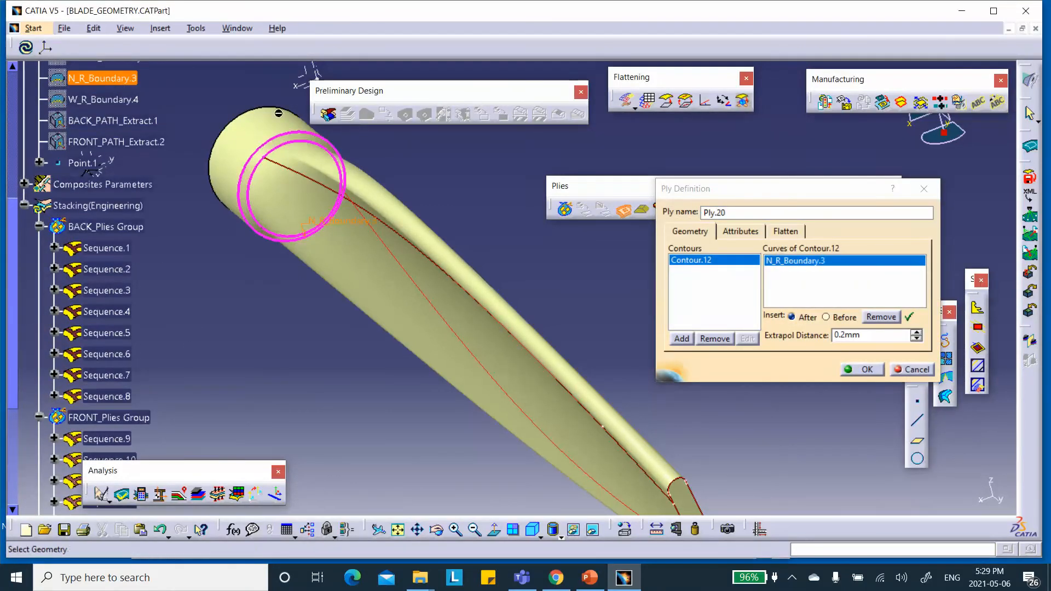
left_click(737, 211)
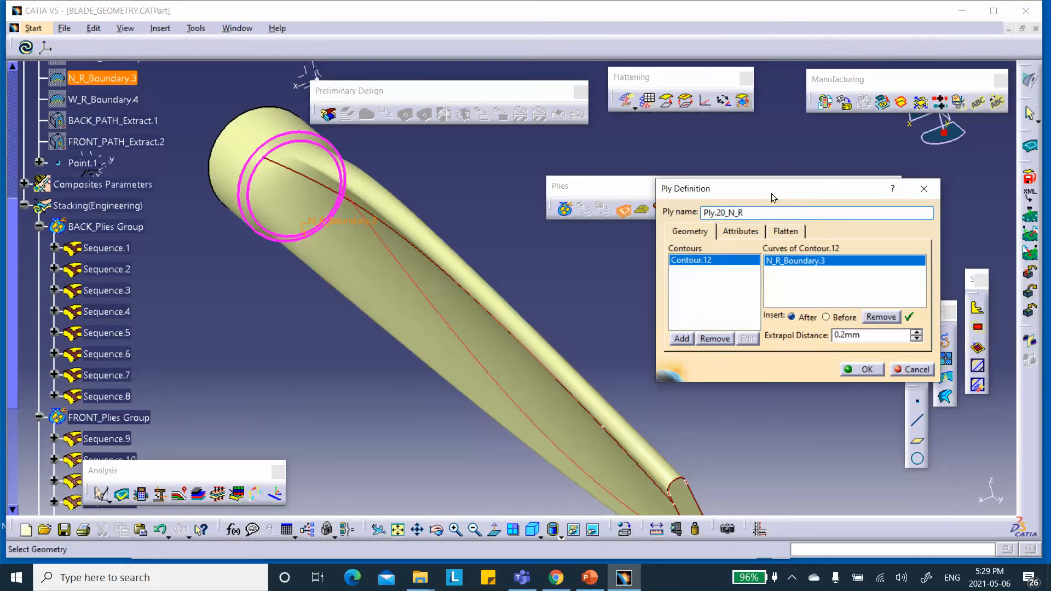
Set the direction of Ply.20_N_R to 0 and finish defining the ply
left_click(740, 234)
left_click(734, 266)
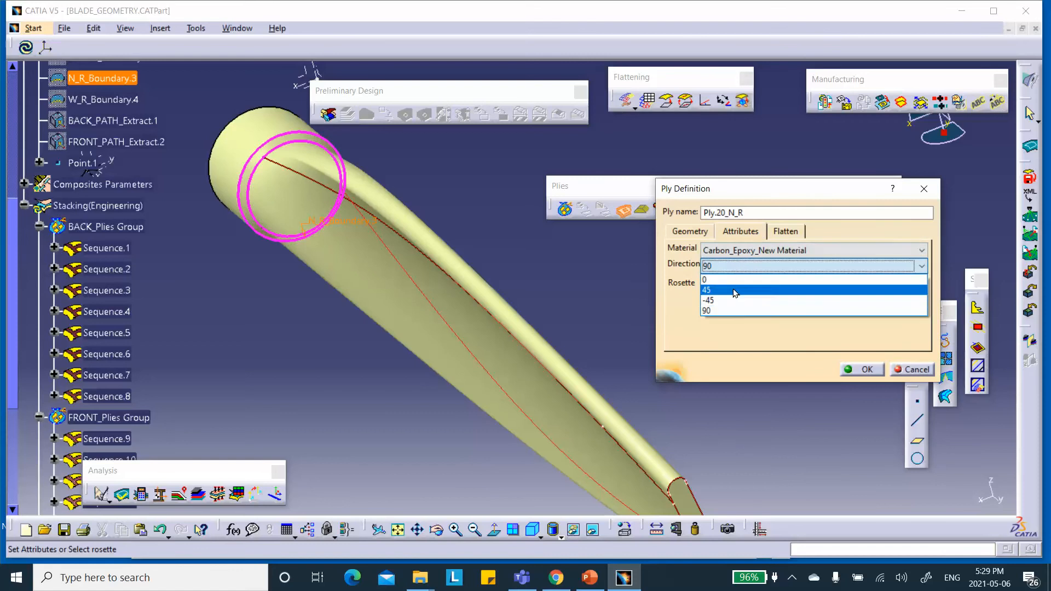
left_click(731, 281)
left_click(863, 370)
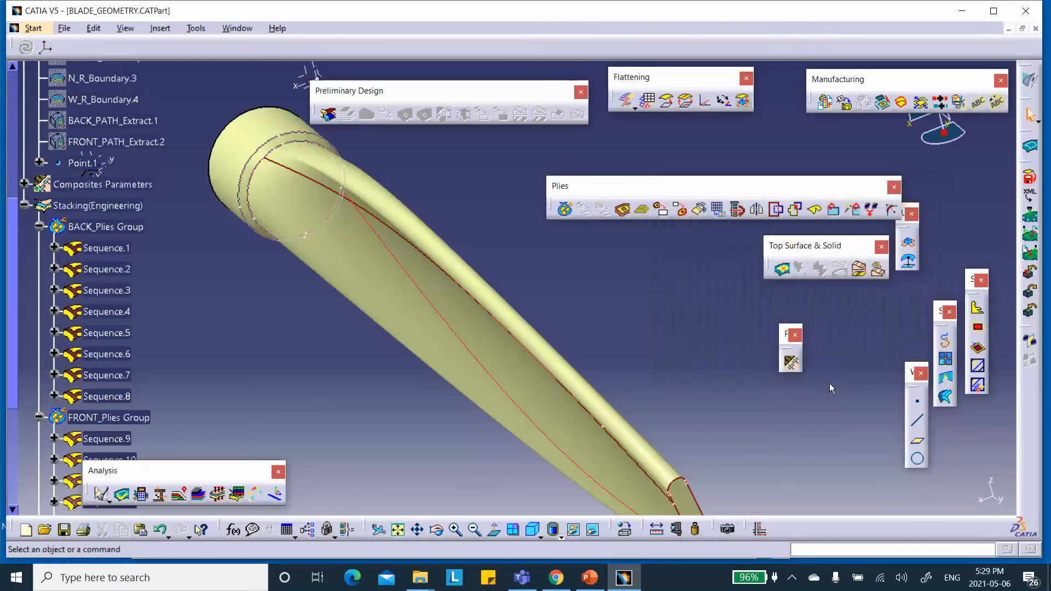
Create the symmetric plies of the N_R_Plies Group with the non-pivot option
left_click(737, 210)
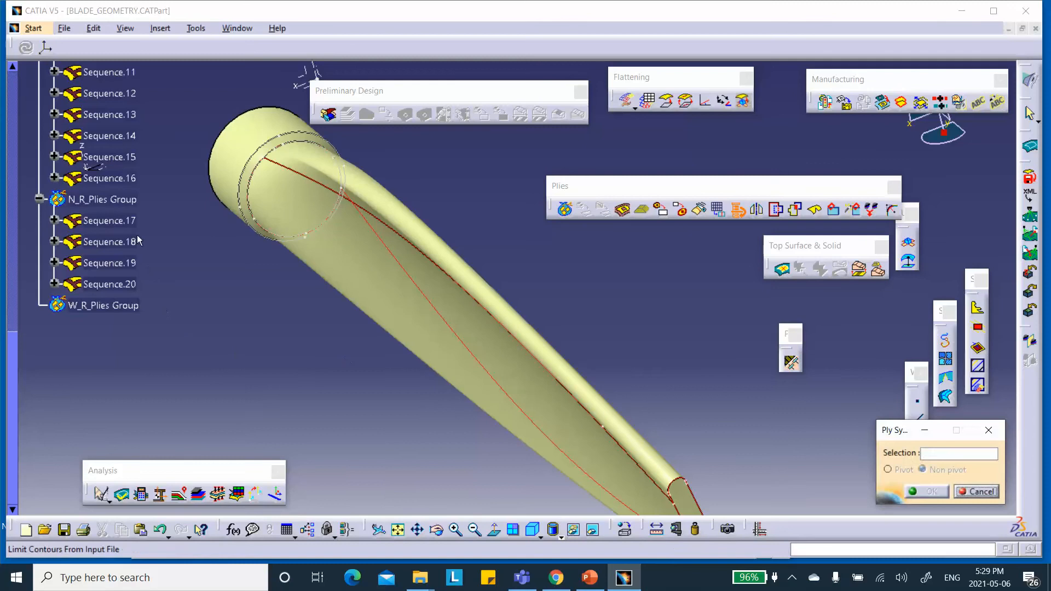
left_click(114, 205)
left_click(931, 491)
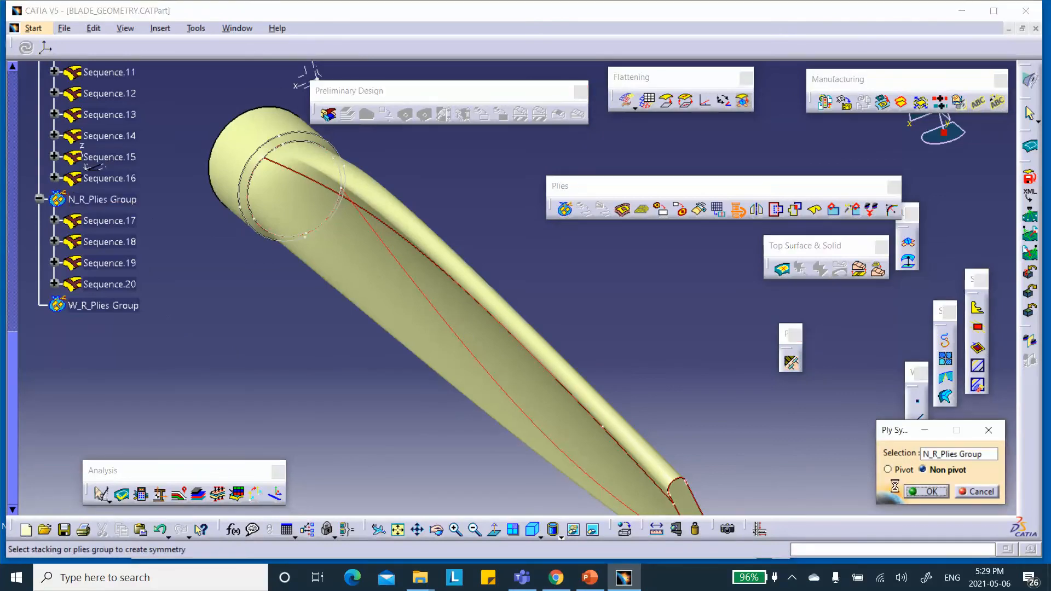
Add a ply named Ply.25_W_R to the W_R_Plies Group with W_R_Boundary.4 as its contour curve
scroll(120, 289, "down", 2)
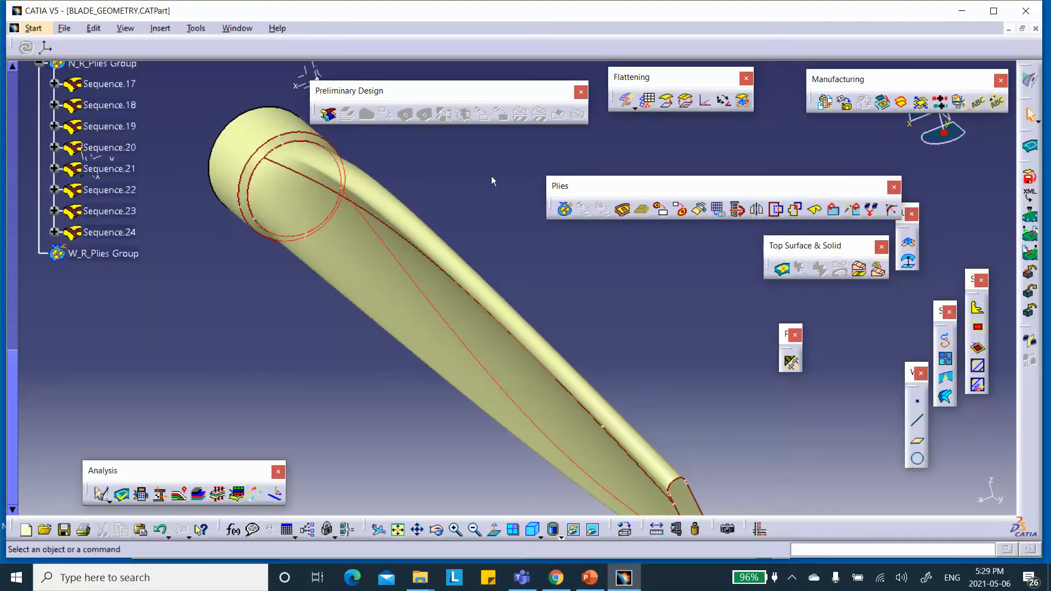
left_click(623, 210)
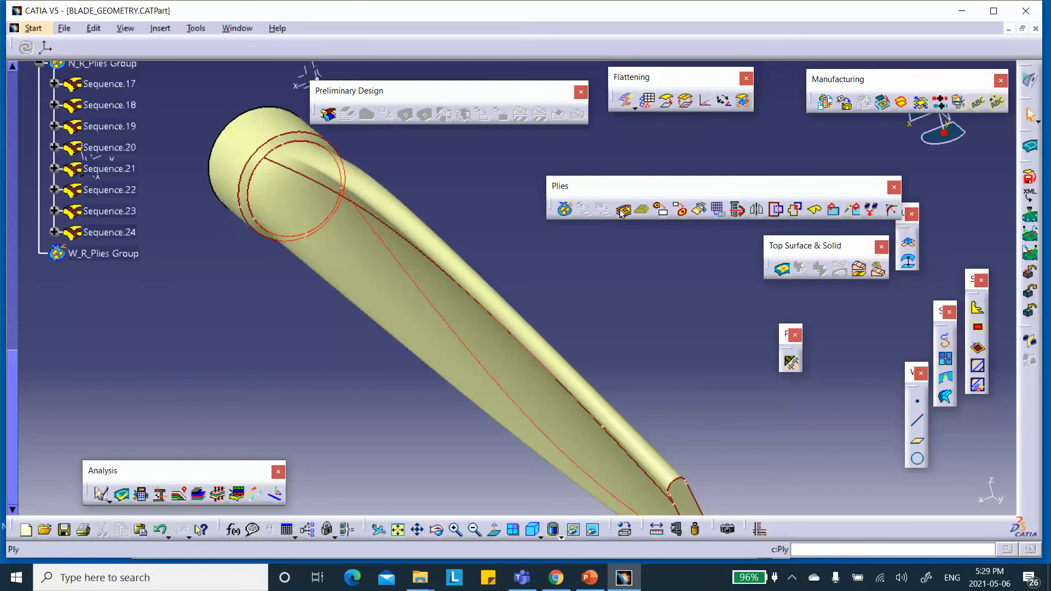
left_click(122, 253)
left_click(732, 212)
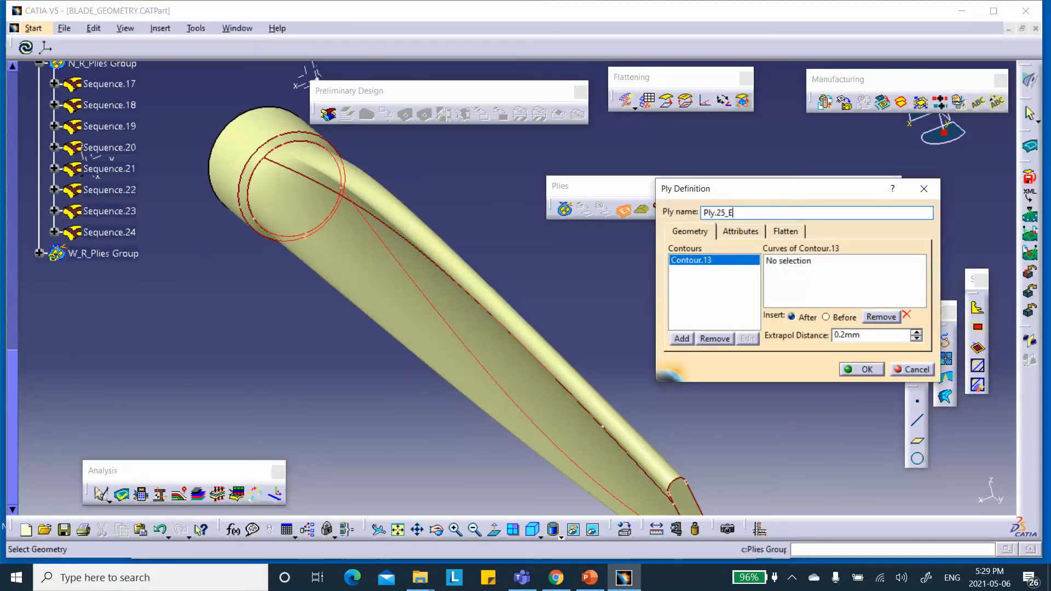
type("_W_R")
left_click(773, 261)
scroll(113, 217, "up", 10)
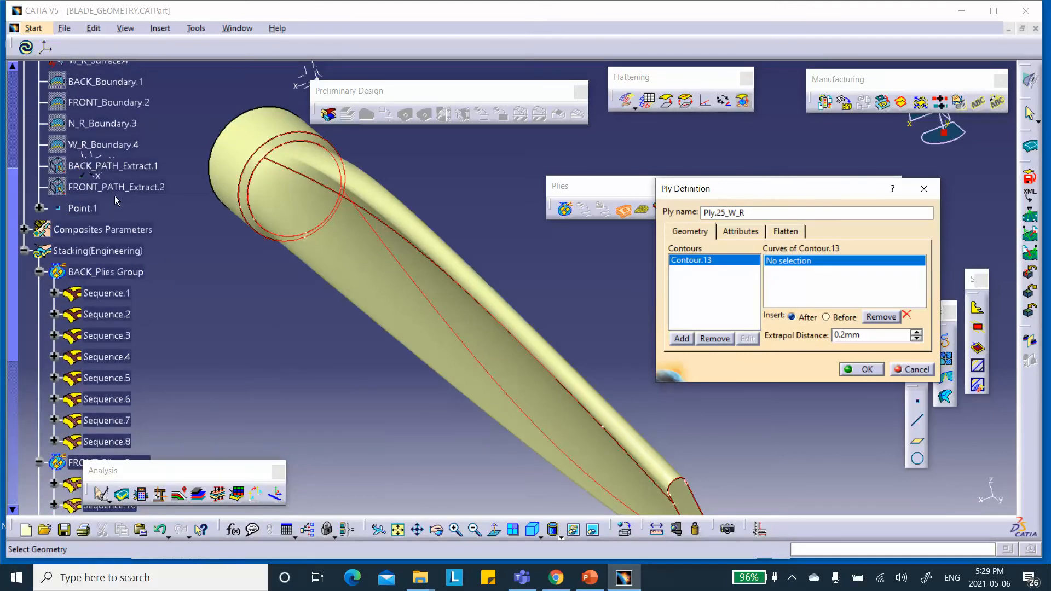
left_click(110, 145)
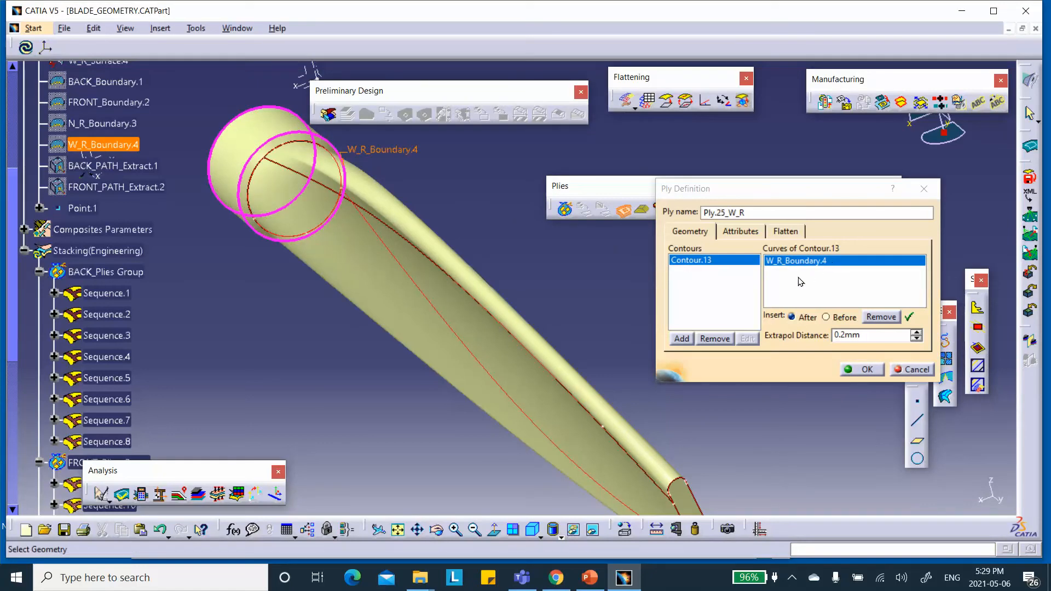
Set the direction of Ply.25_W_R to 45 and finish defining the ply
left_click(751, 234)
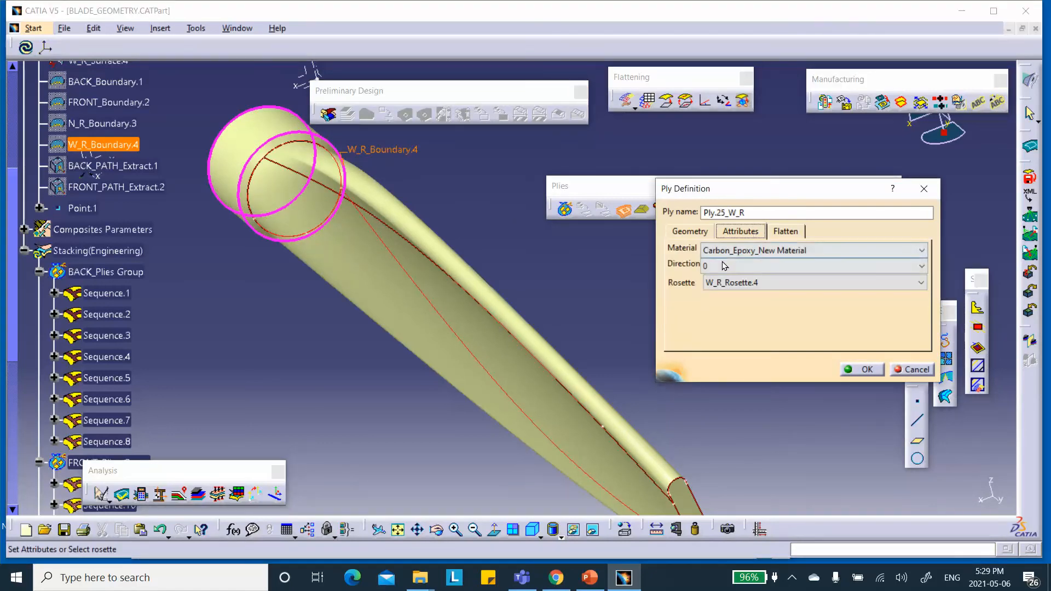
left_click(725, 266)
left_click(724, 286)
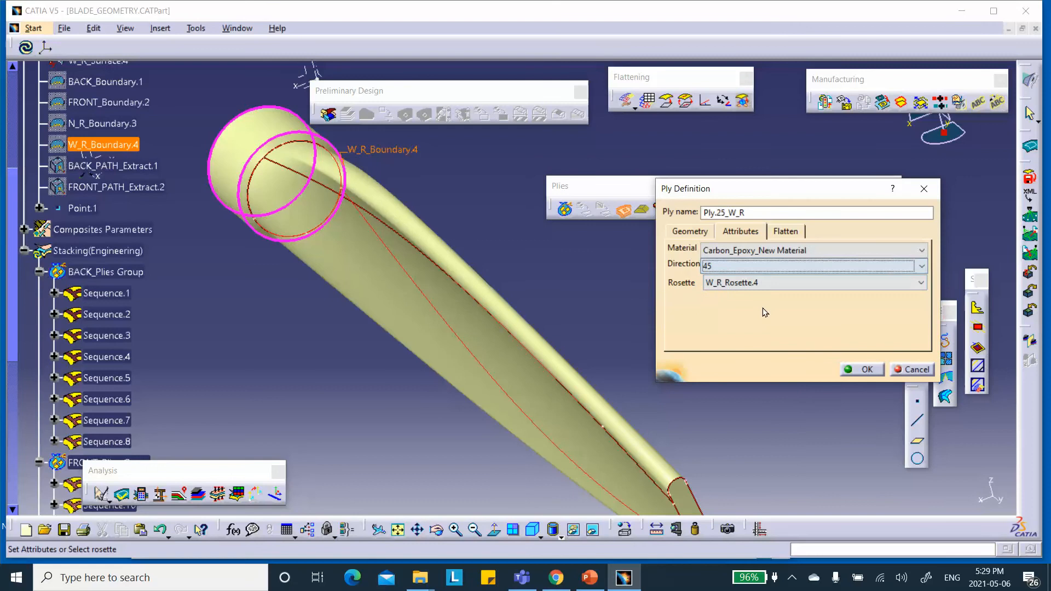
left_click(868, 370)
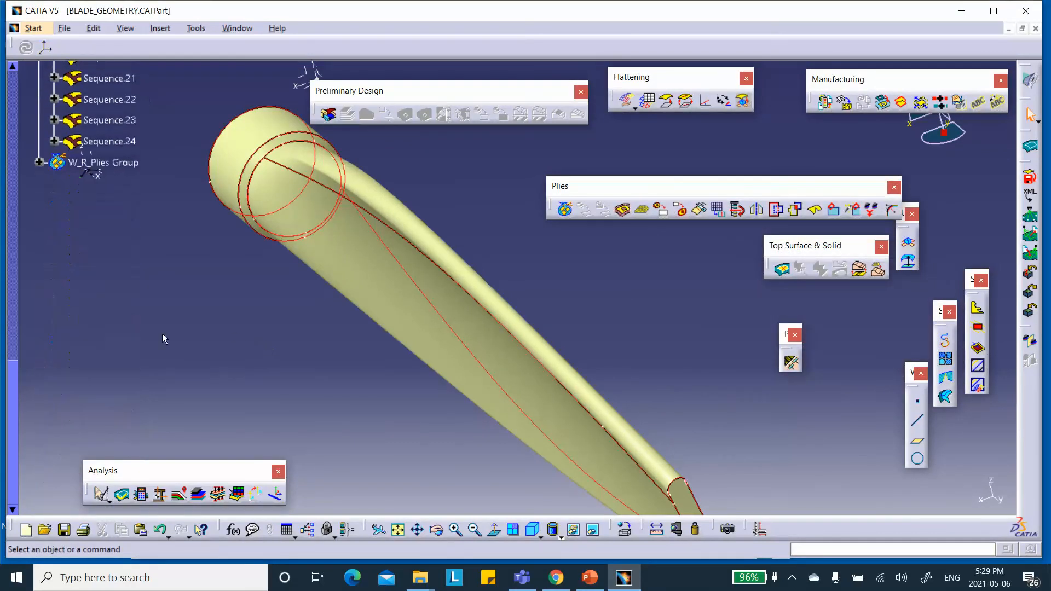
Add a ply to the W_R_Plies Group with W_R_Boundary.4 as its contour curve and name it Ply.26_W_R
left_click(38, 163)
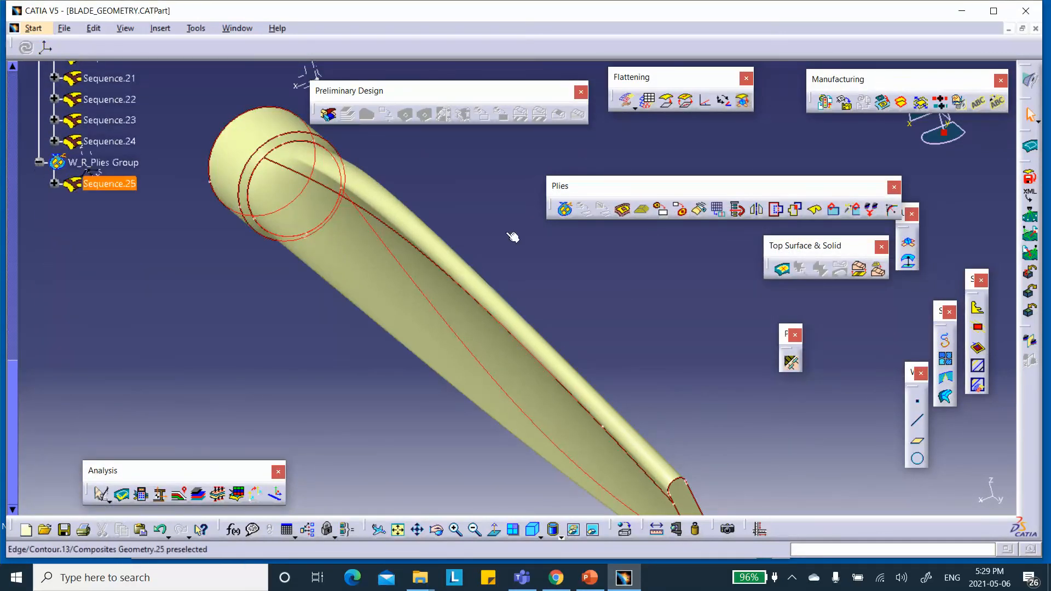
left_click(623, 209)
left_click(112, 164)
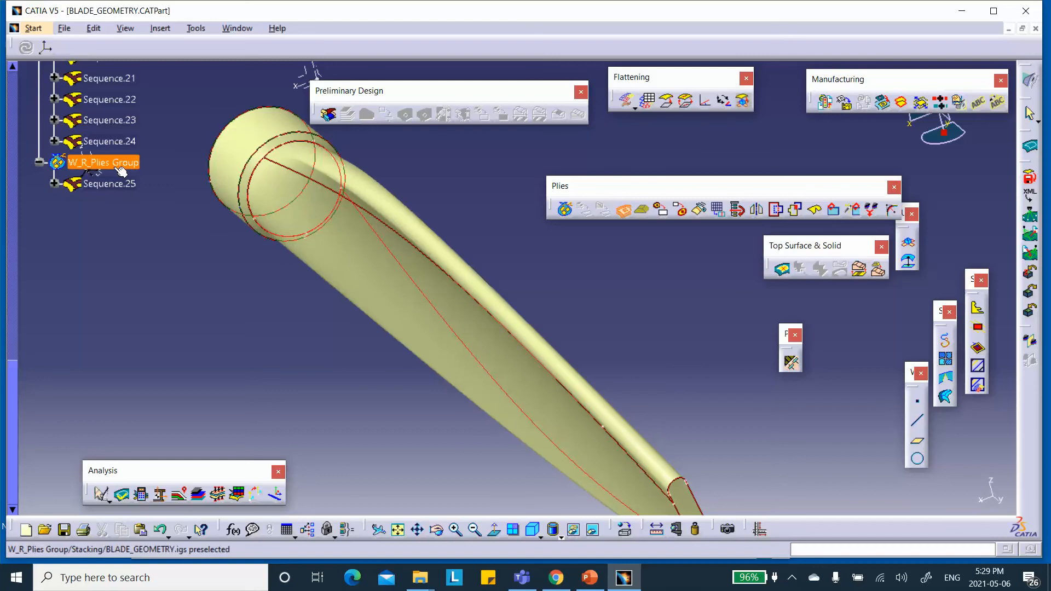
left_click(793, 262)
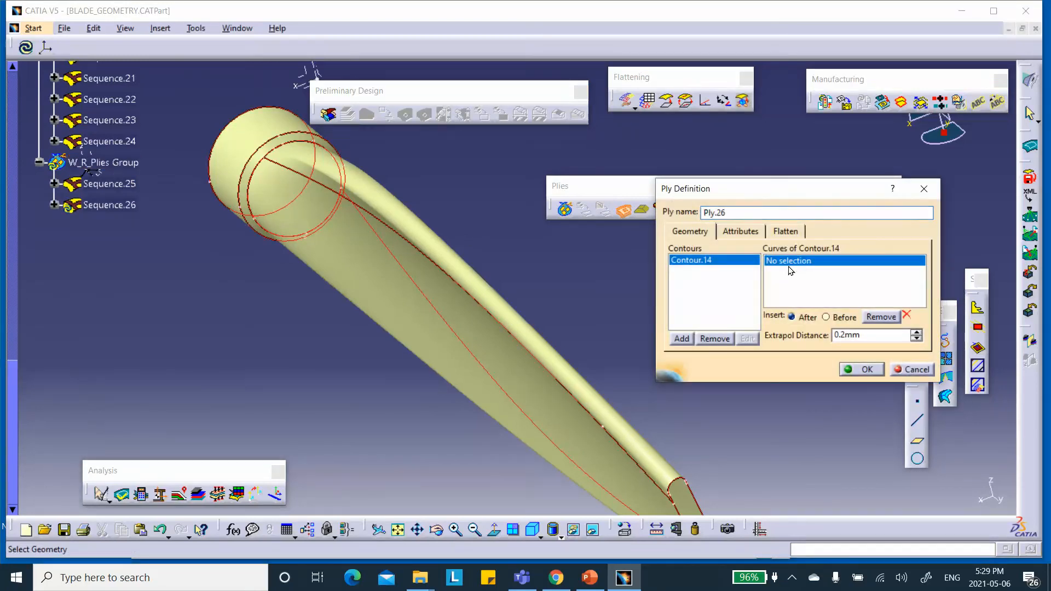
scroll(179, 259, "up", 10)
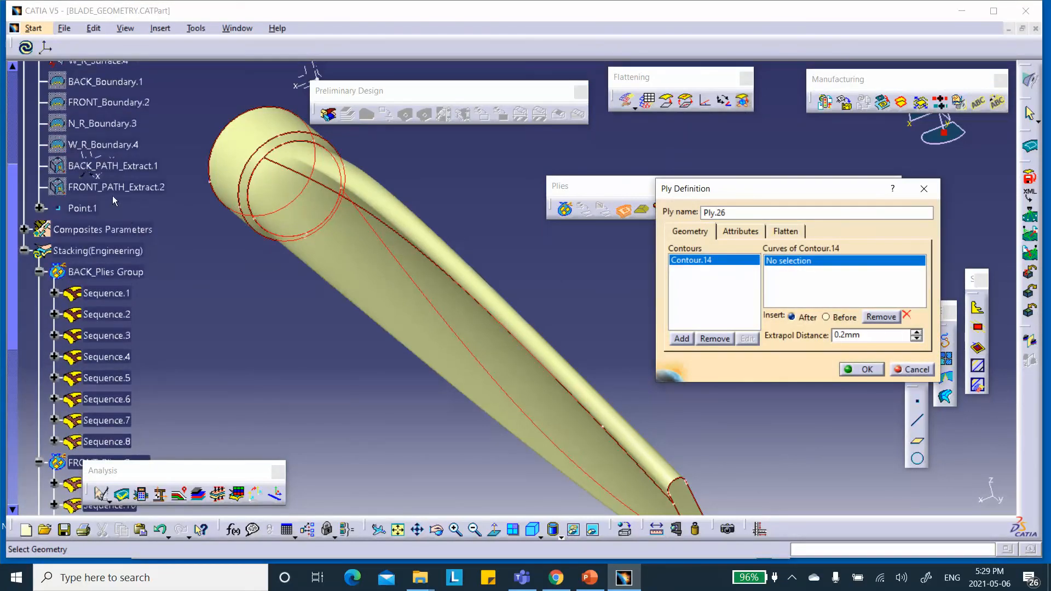
scroll(112, 195, "up", 3)
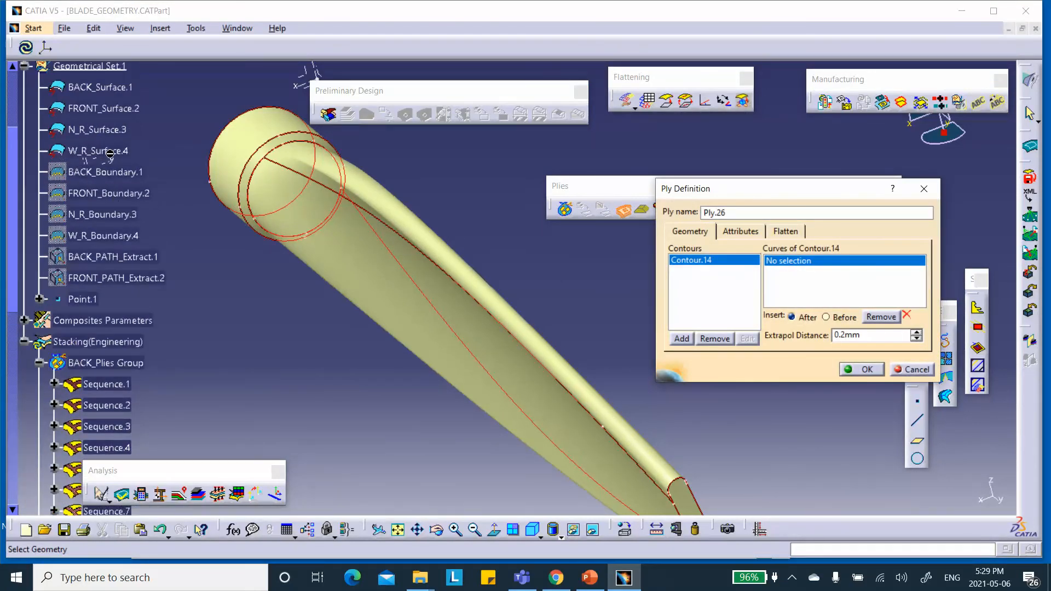
left_click(101, 235)
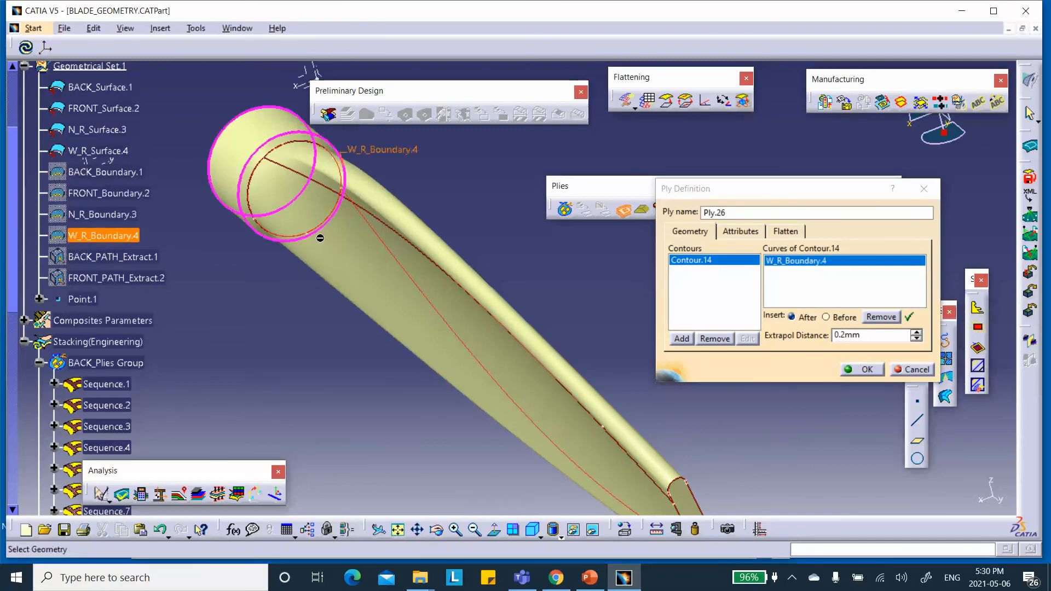
left_click(729, 213)
type("_W")
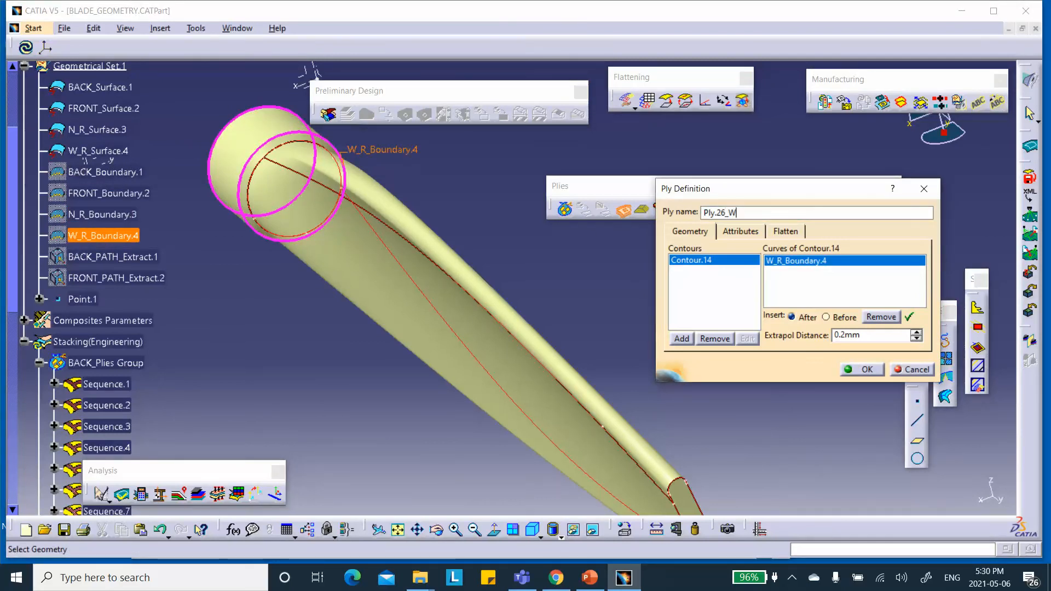
type("_R")
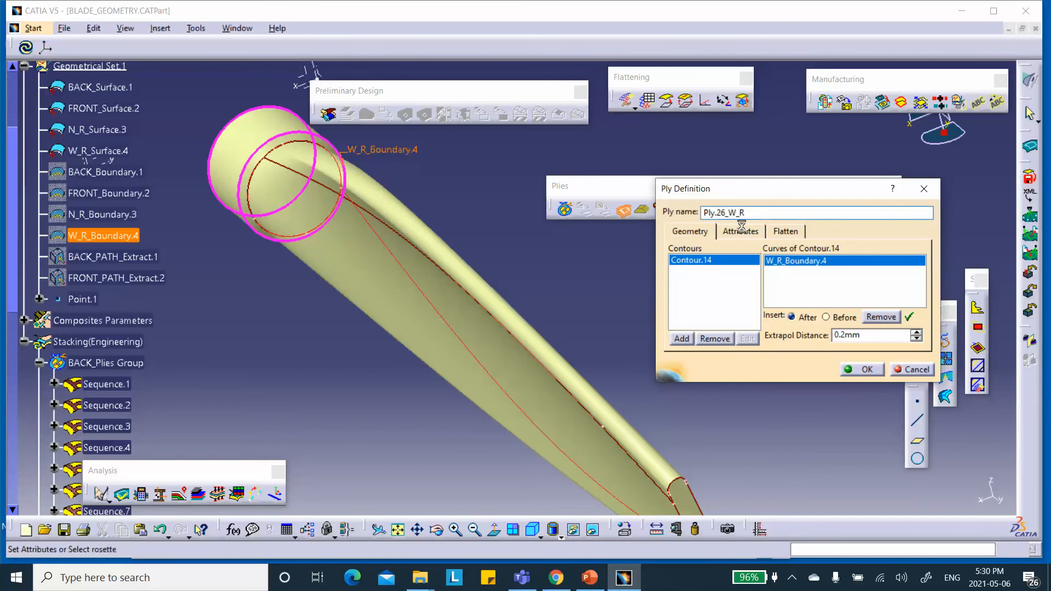
Set the direction of Ply.26_W_R to -45 and finish defining the ply
left_click(741, 231)
left_click(720, 266)
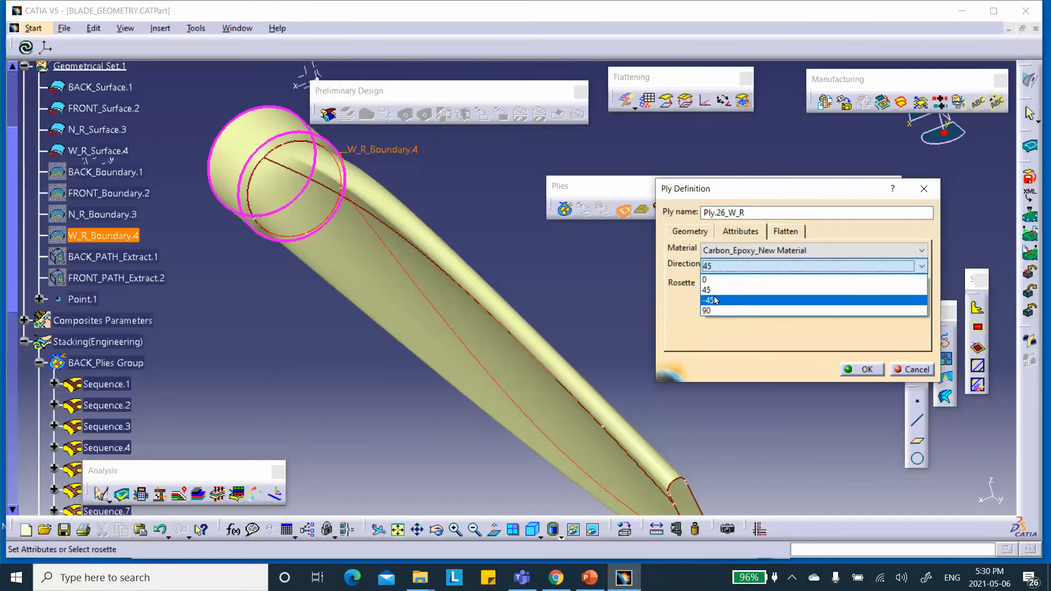
left_click(715, 300)
left_click(865, 369)
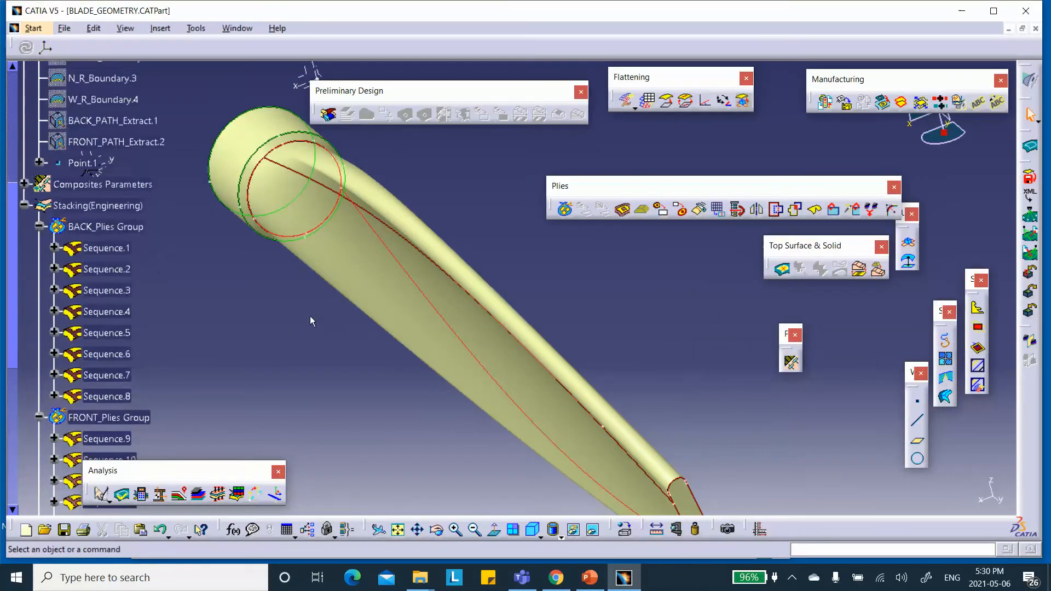
Add another ply to the W_R_Plies Group with W_R_Boundary.4 as its contour curve
left_click(624, 212)
left_click(109, 299)
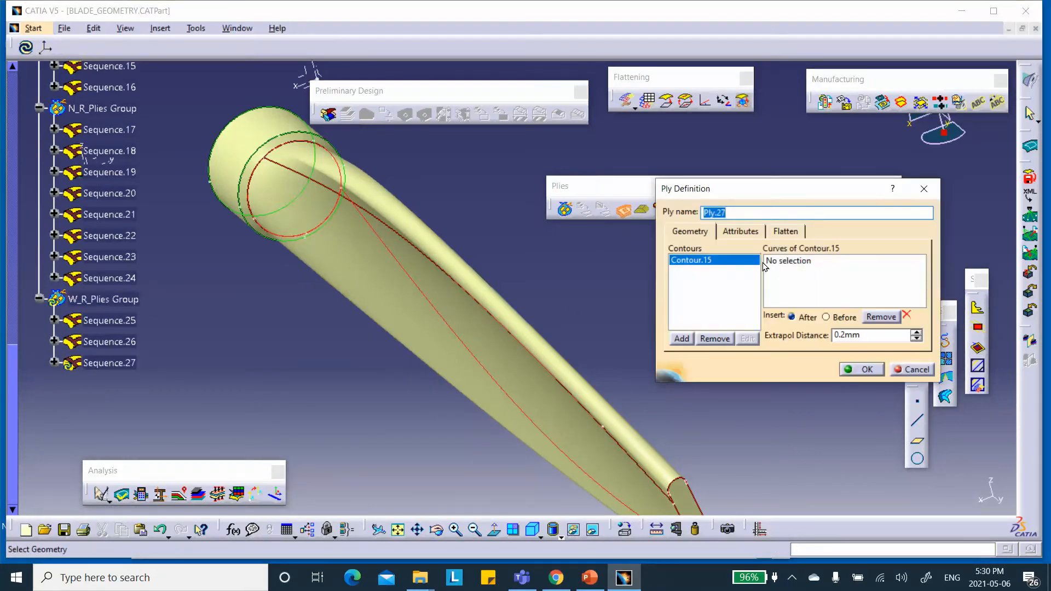
left_click(788, 261)
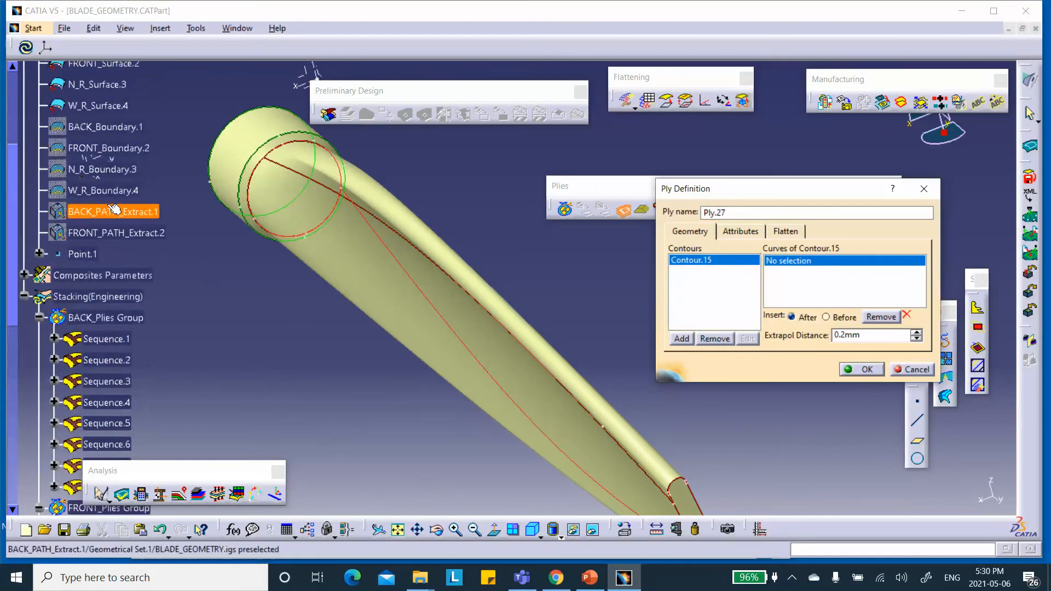
left_click(115, 191)
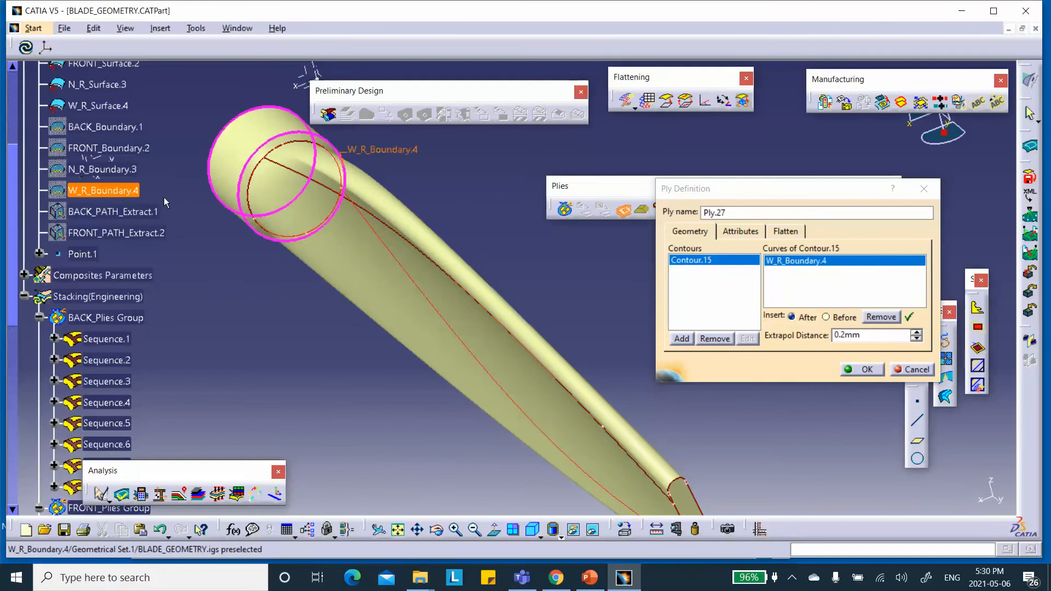
Set the new ply's direction to 90, name it Ply.27_W_R and finish defining it
left_click(736, 232)
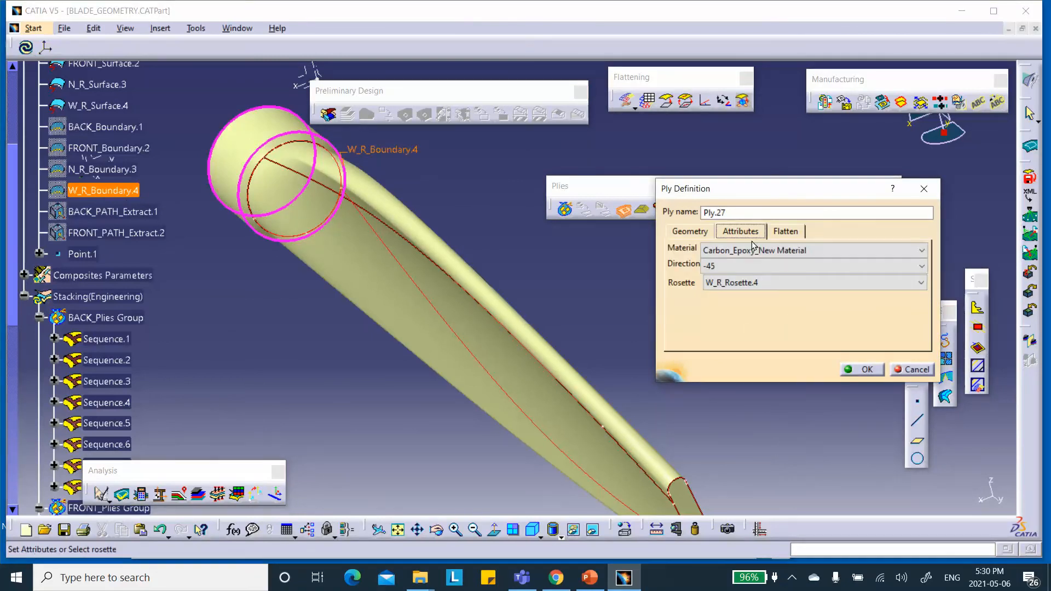
left_click(714, 268)
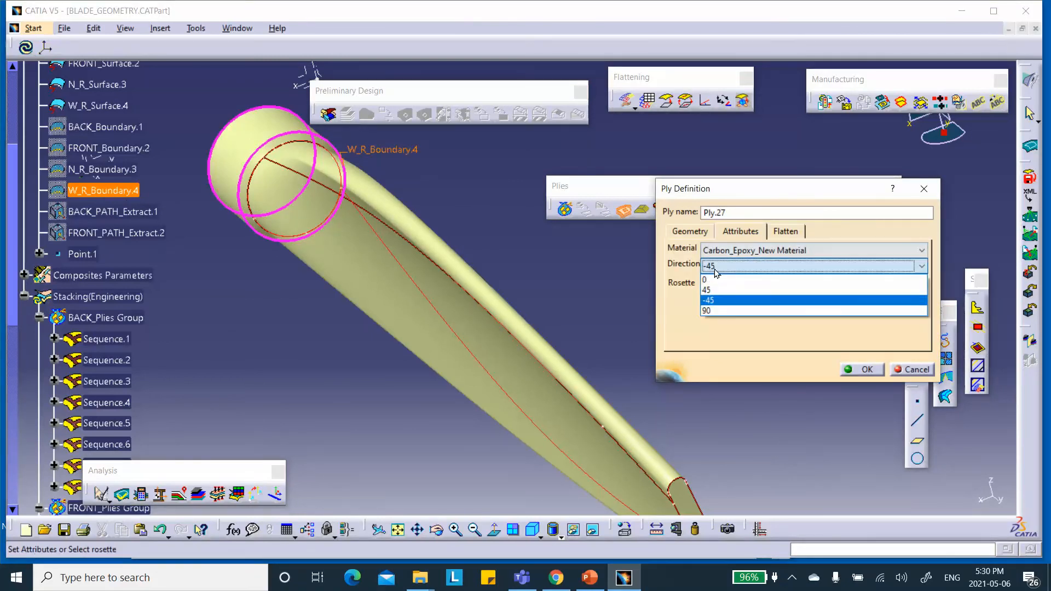
left_click(710, 311)
left_click(731, 214)
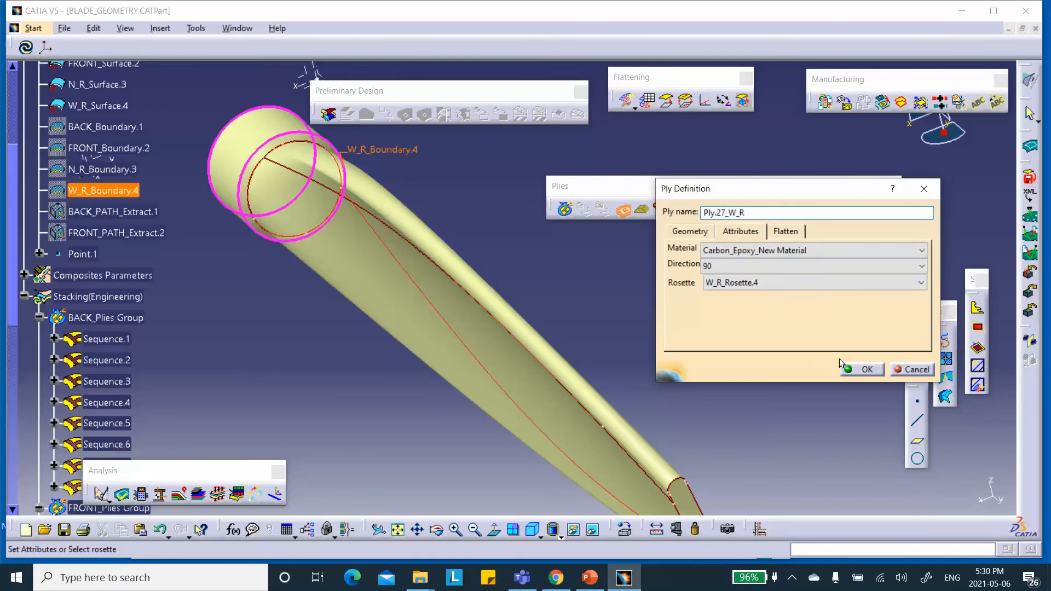
Add a ply to the W_R_Plies Group with W_R_Boundary.4 as its contour curve and name it Ply.28_W_R
left_click(624, 212)
scroll(182, 361, "down", 10)
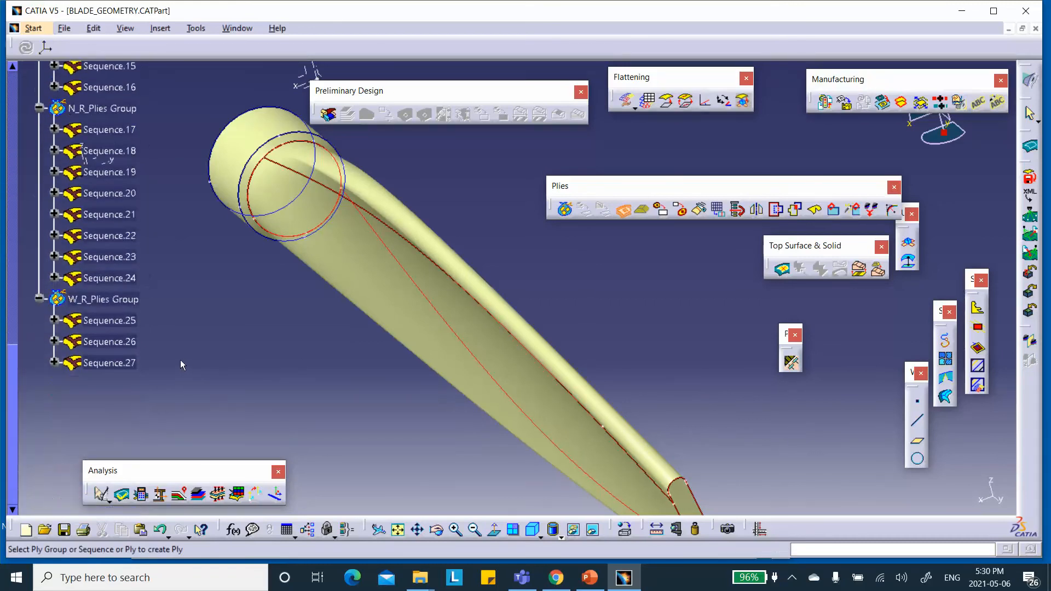
left_click(102, 301)
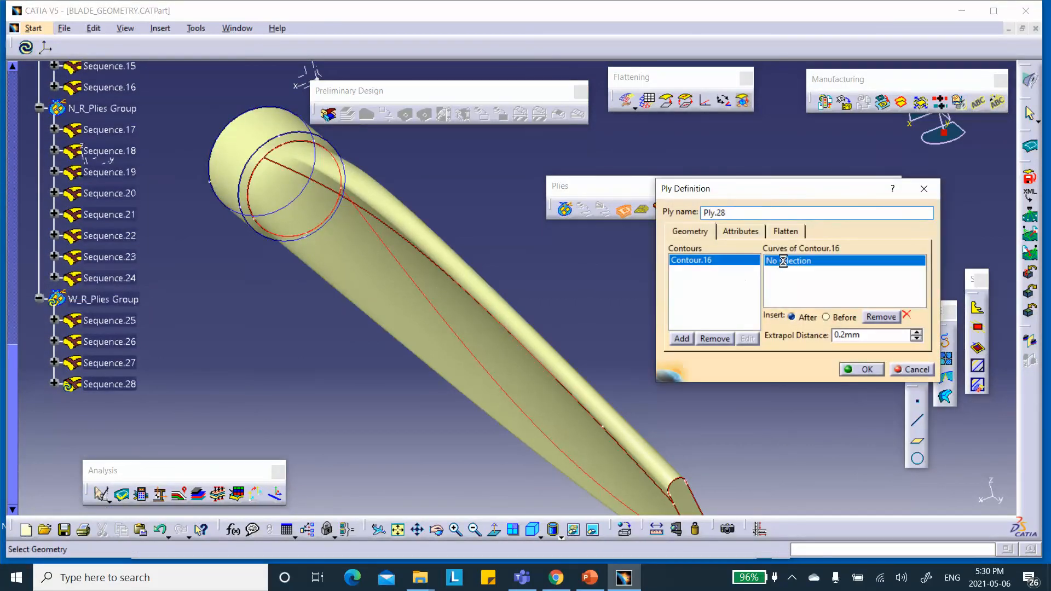
scroll(158, 245, "up", 9)
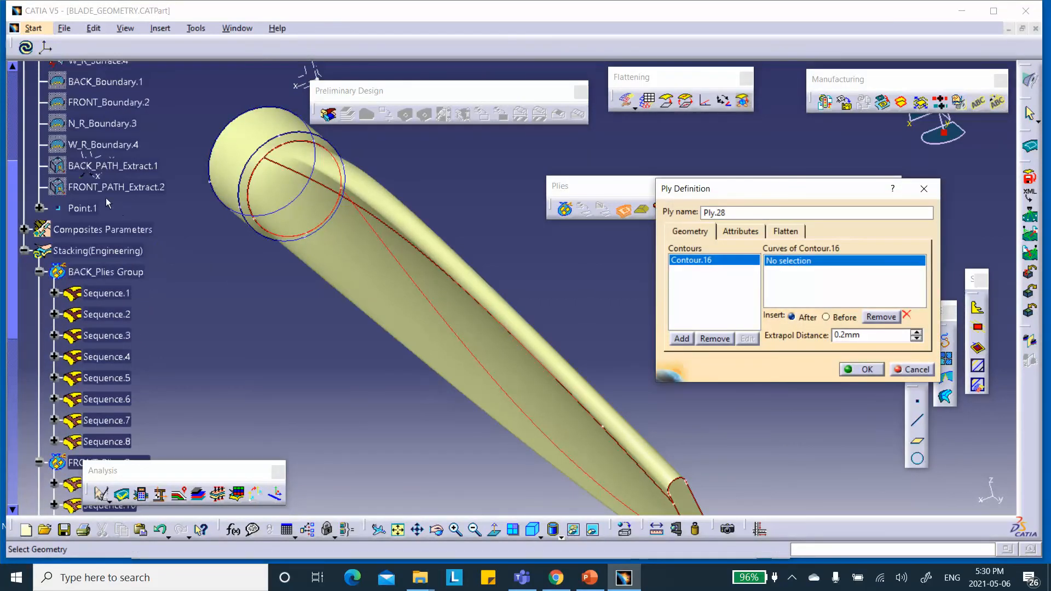
left_click(122, 146)
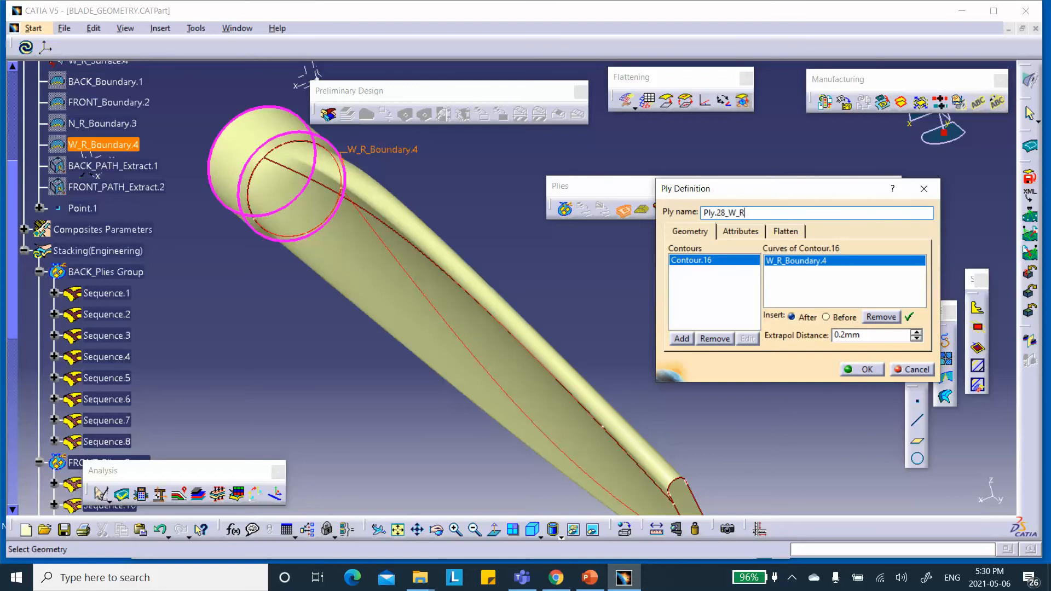
Set the direction of Ply.28_W_R to 0 and finish defining the ply
left_click(740, 231)
left_click(712, 266)
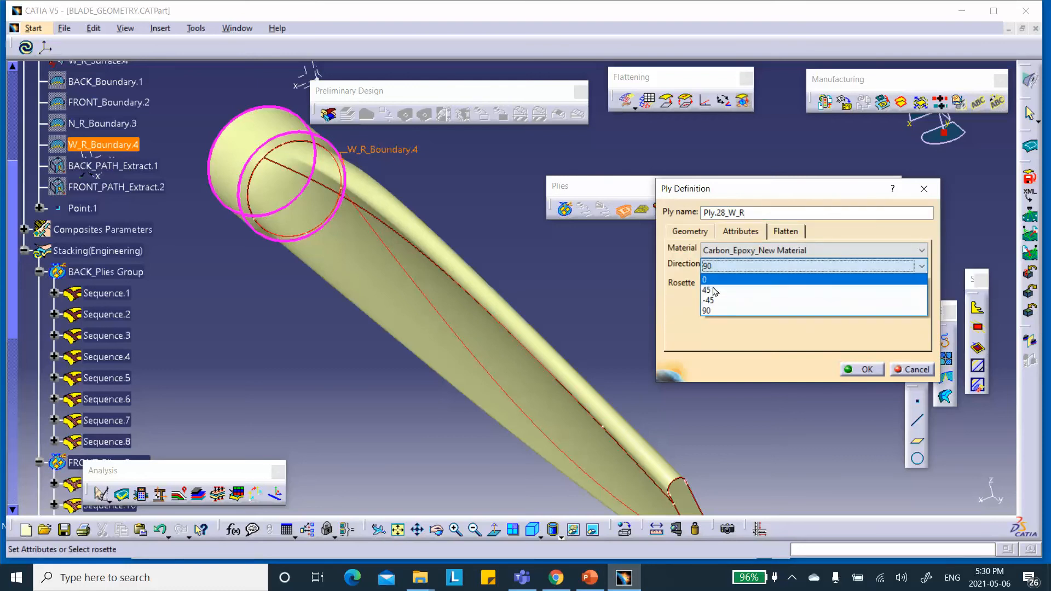
left_click(712, 279)
left_click(860, 369)
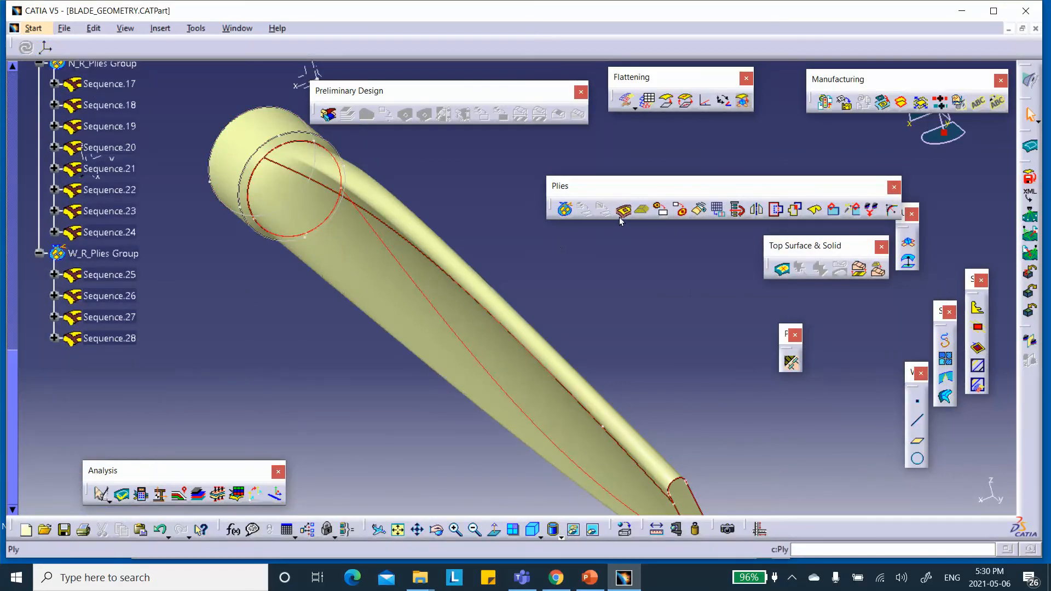
Create the symmetric plies for the W_R_Plies Group and save the part
left_click(765, 213)
left_click(113, 254)
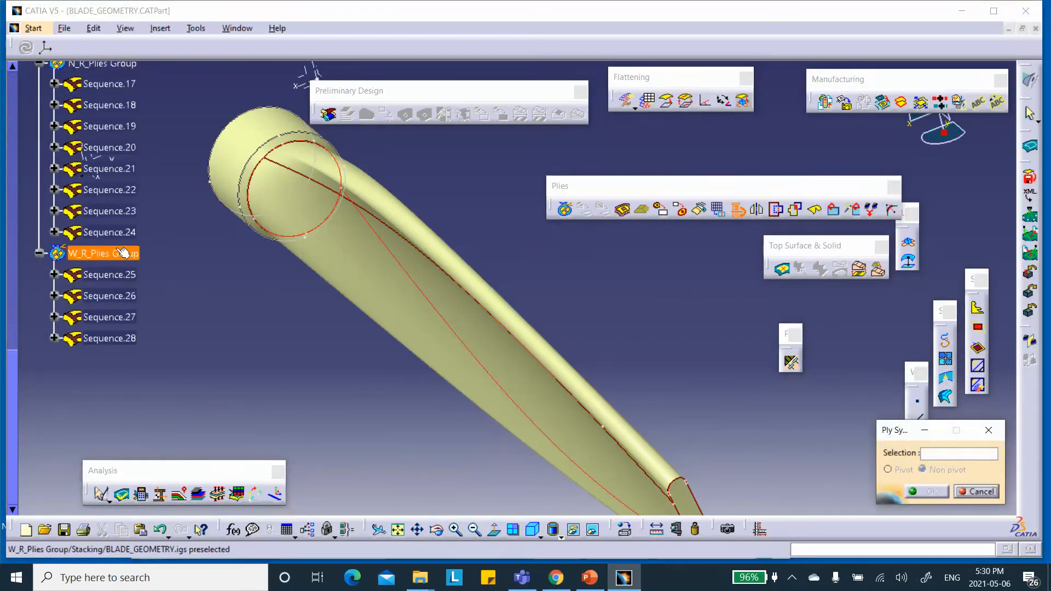
left_click(931, 492)
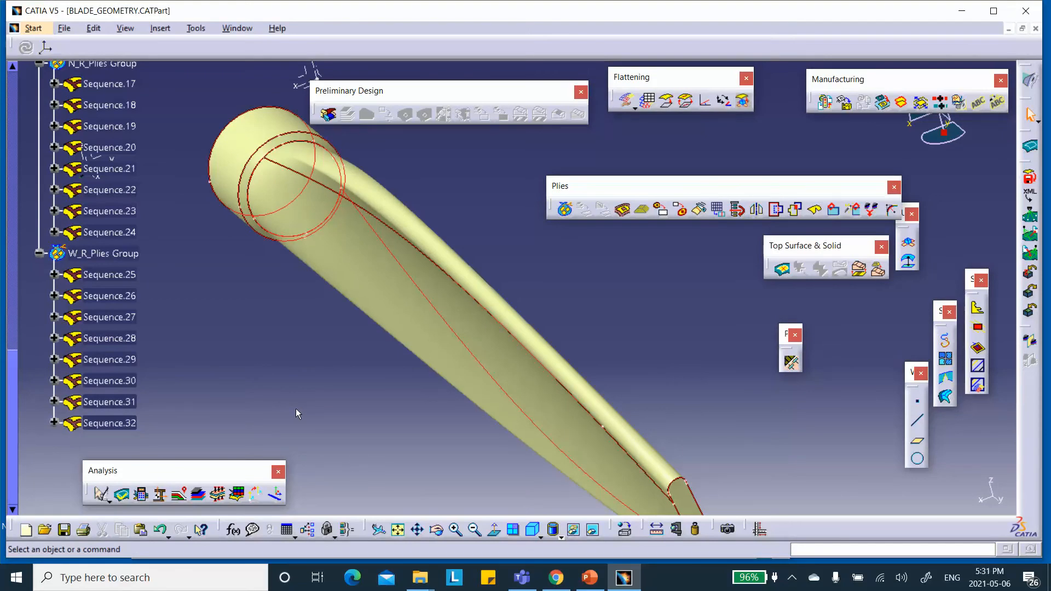
left_click(65, 529)
Collapse the FRONT_Plies Group and the whole Stacking(Engineering) branch in the specification tree
middle_click_drag(259, 305, 259, 340, "ctrl")
scroll(198, 299, "down", 3)
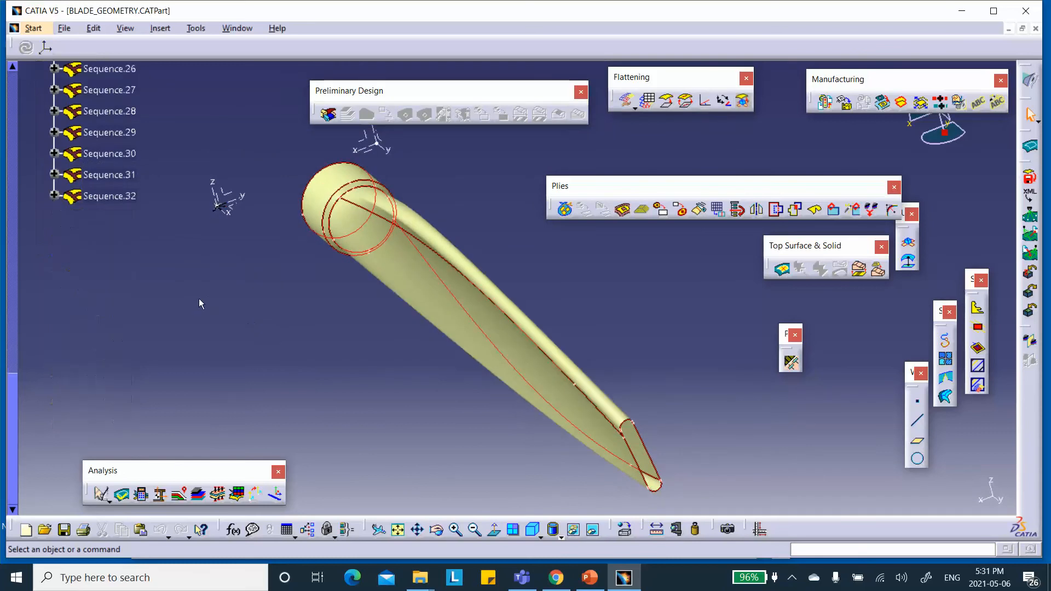
scroll(199, 303, "up", 10)
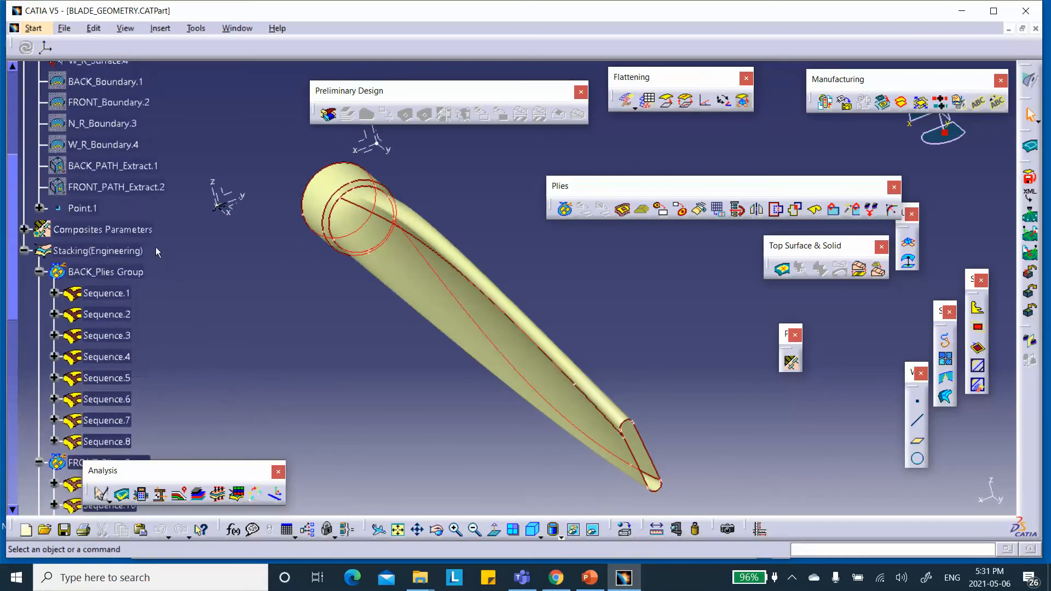
left_click(24, 251)
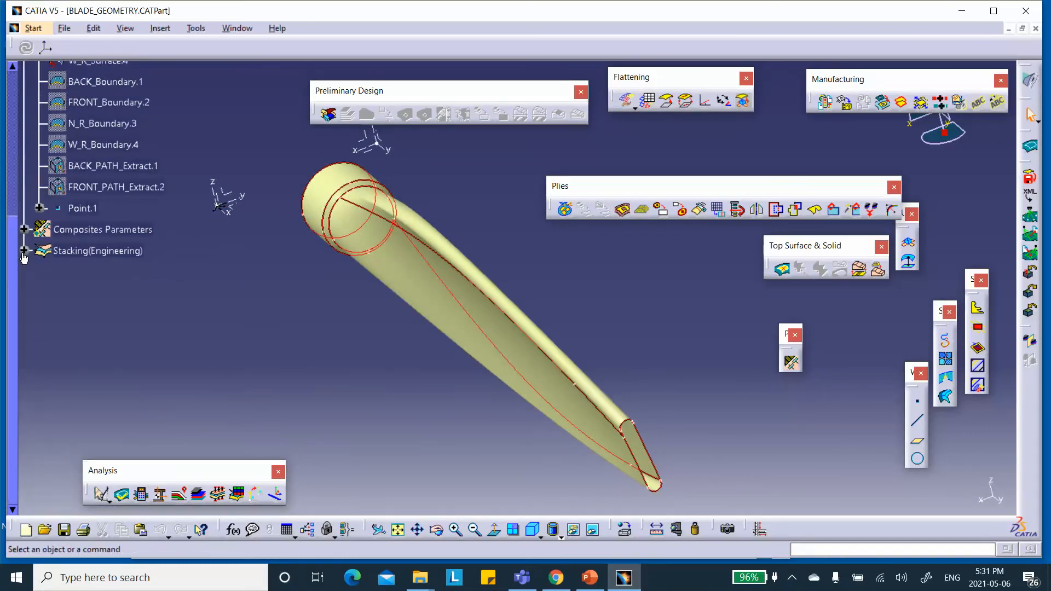
left_click(24, 251)
left_click(39, 282)
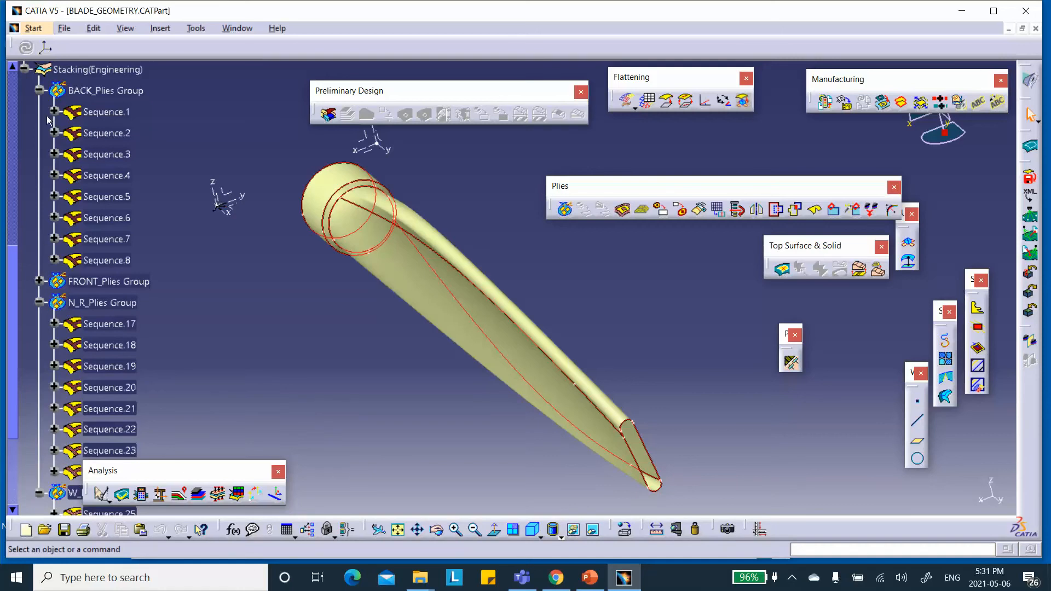
left_click(24, 68)
scroll(99, 191, "up", 3)
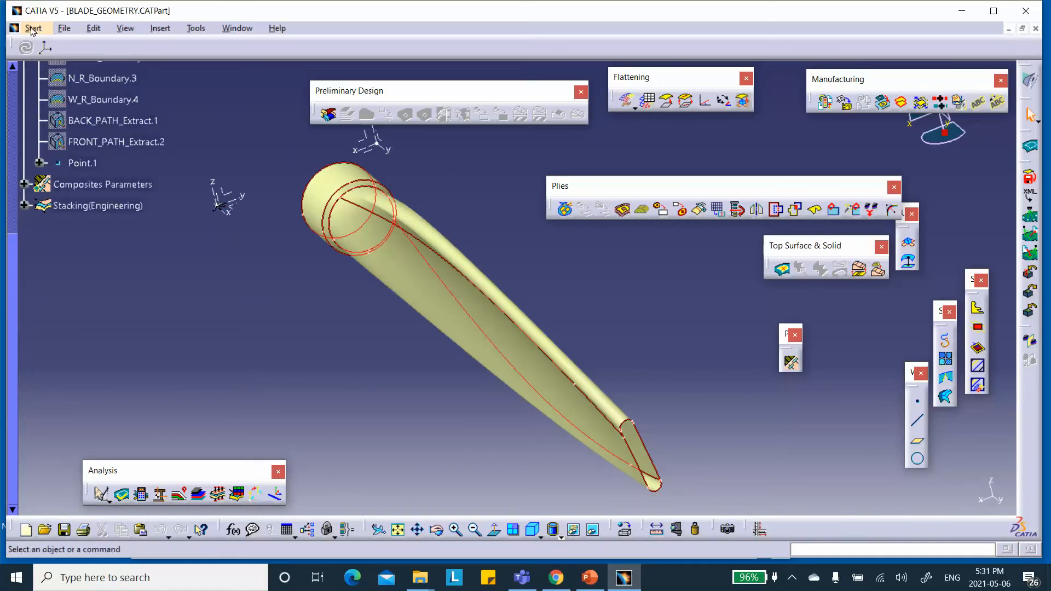
Switch to the Advanced Meshing Tools workbench and create a Static Analysis case for the blade
left_click(1030, 81)
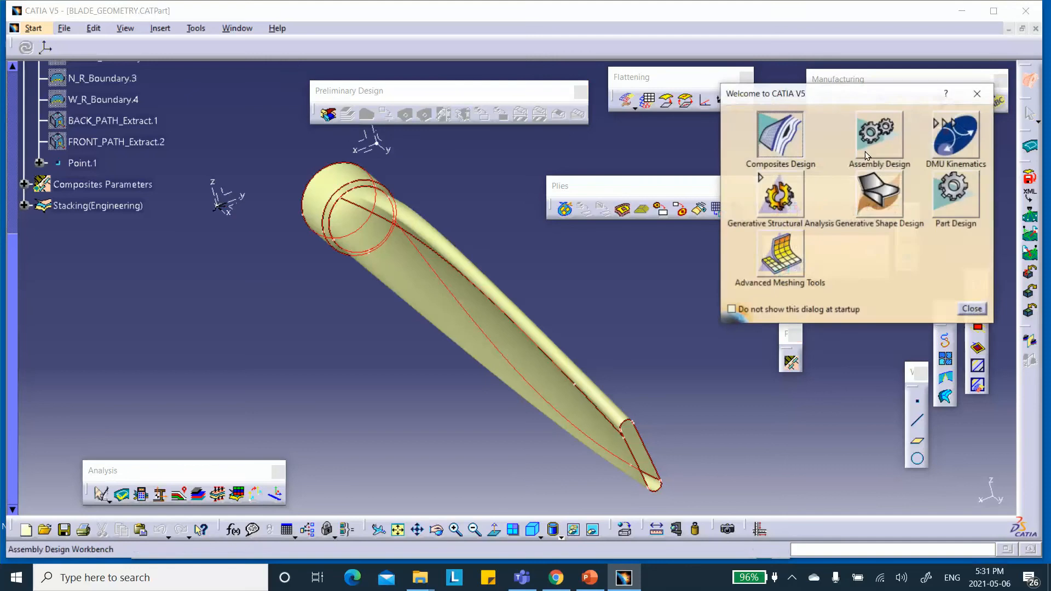
left_click(767, 265)
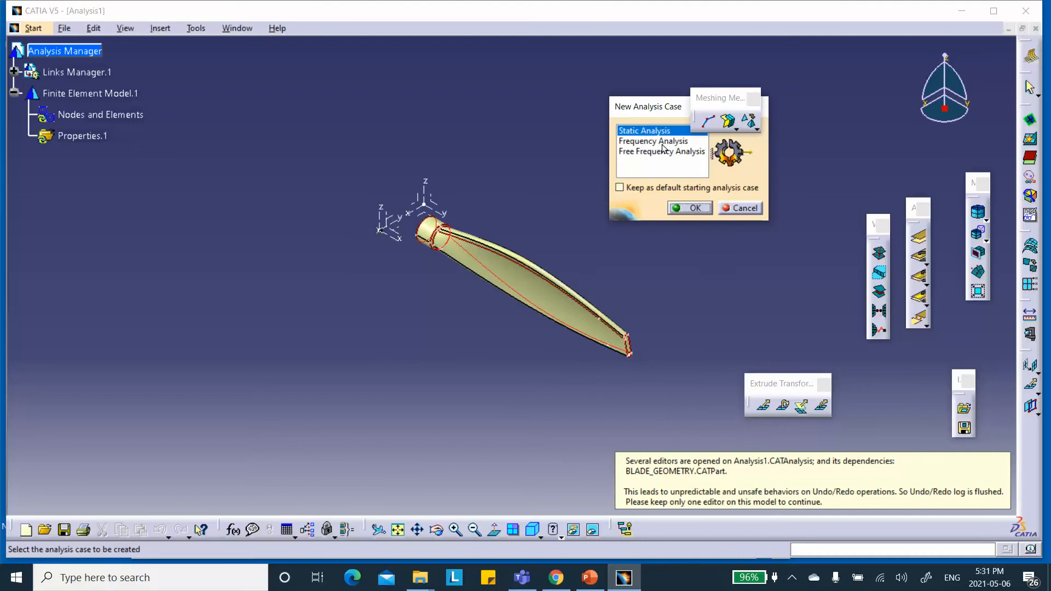
middle_click_drag(556, 194, 507, 210)
left_click(507, 210)
middle_click_drag(507, 210, 538, 116)
middle_click_drag(484, 142, 554, 173)
left_click(546, 214)
middle_click_drag(550, 275, 666, 144)
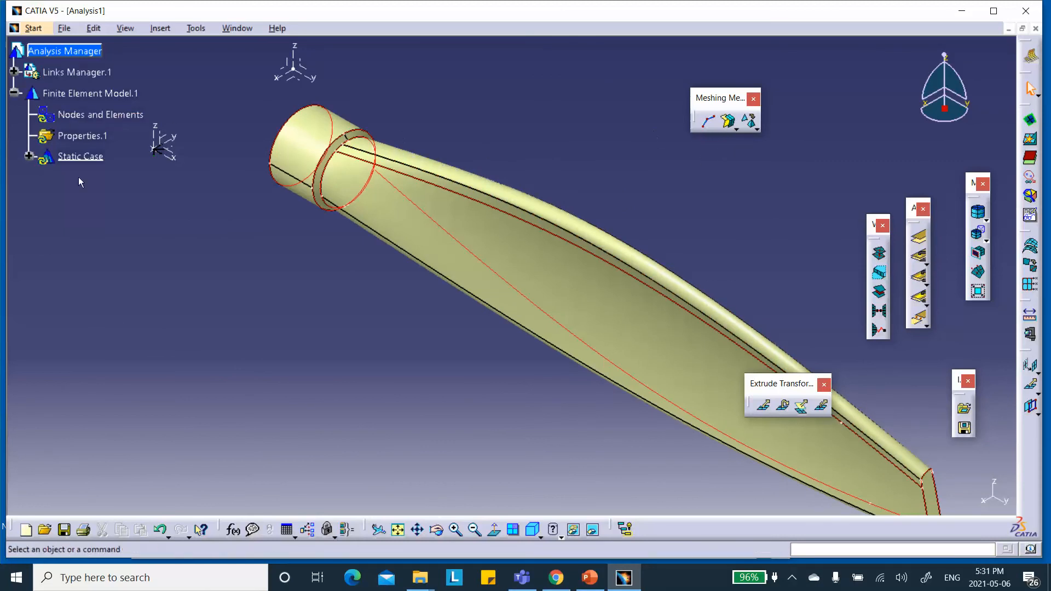
Start a Surface Mesher part on BACK_Surface.1 with a global mesh size of 10 mm
left_click(730, 123)
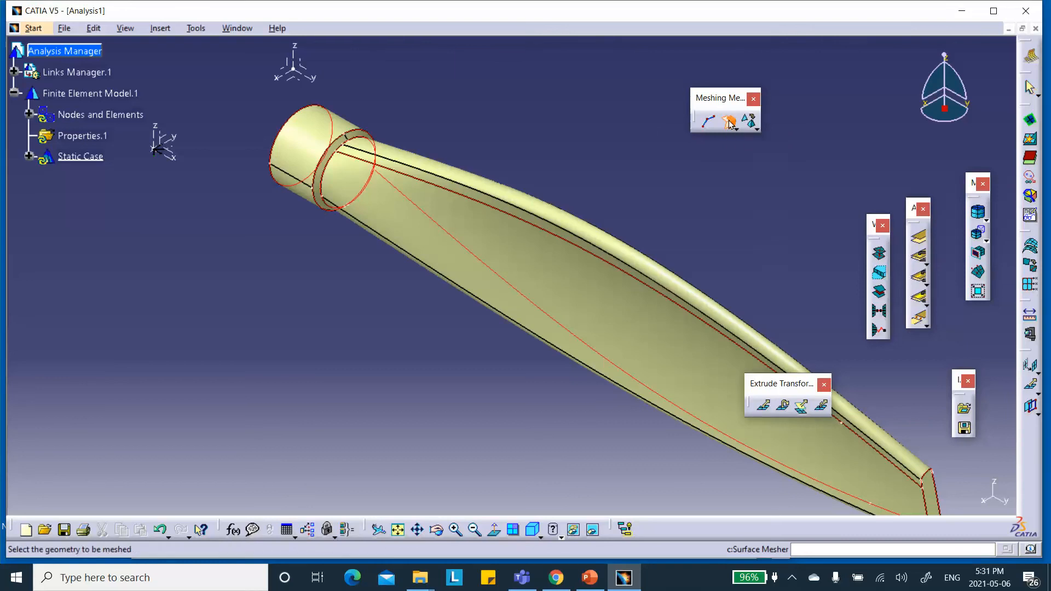
left_click_drag(79, 67, 79, 210)
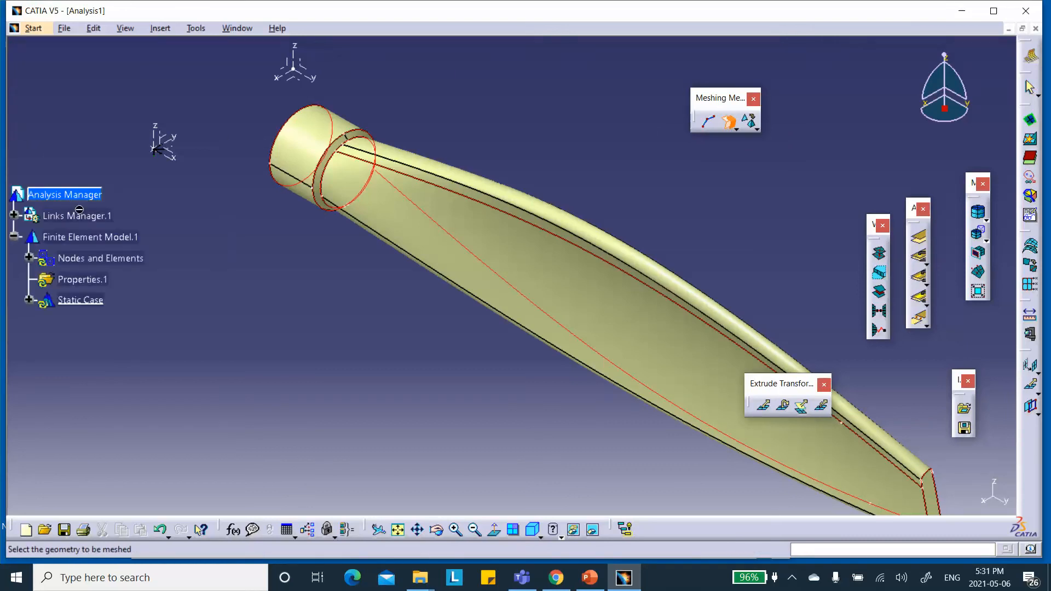
left_click(14, 215)
left_click(29, 237)
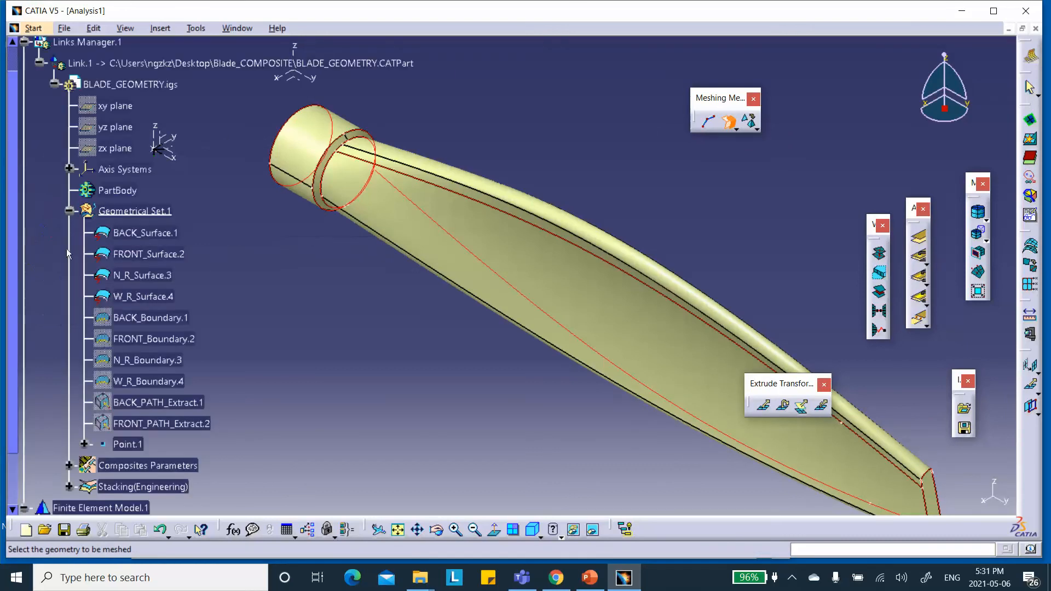
left_click(154, 234)
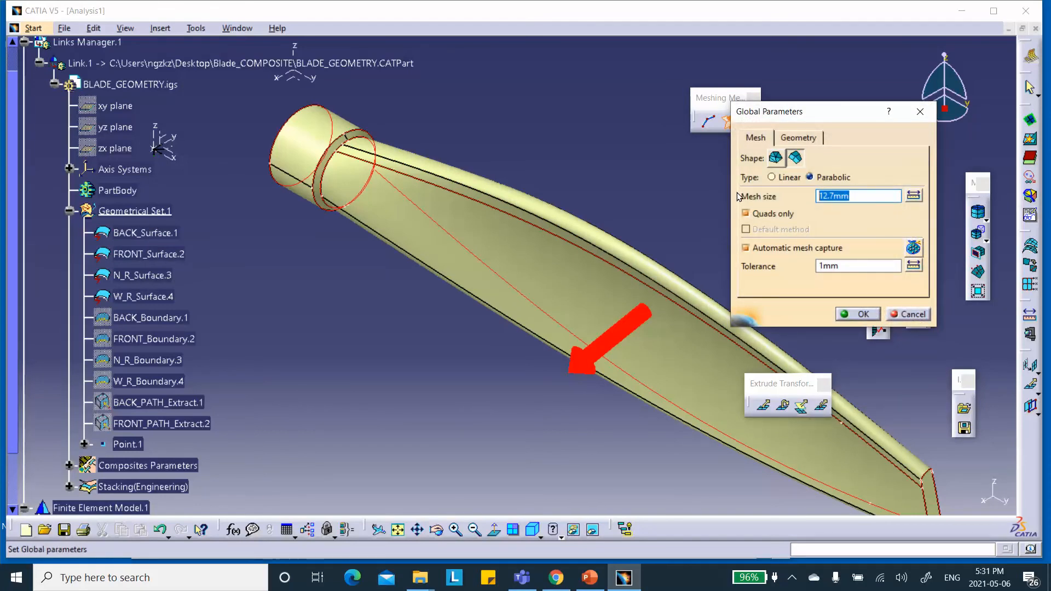
type("10")
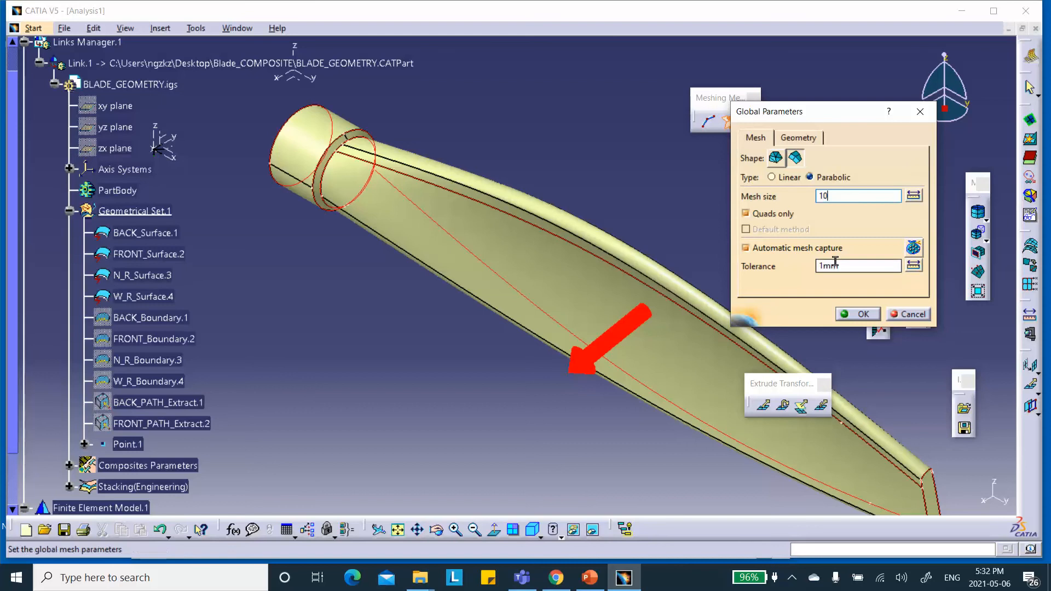
left_click(859, 315)
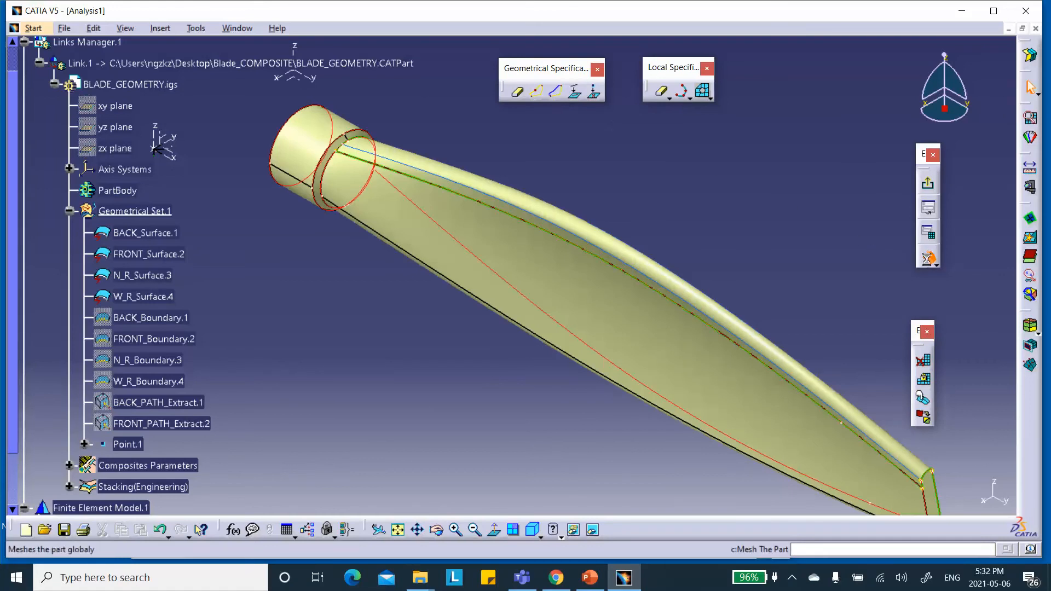
Generate the mesh on the back surface of the blade and close the mesh report
left_click(928, 256)
middle_click_drag(705, 258, 712, 301)
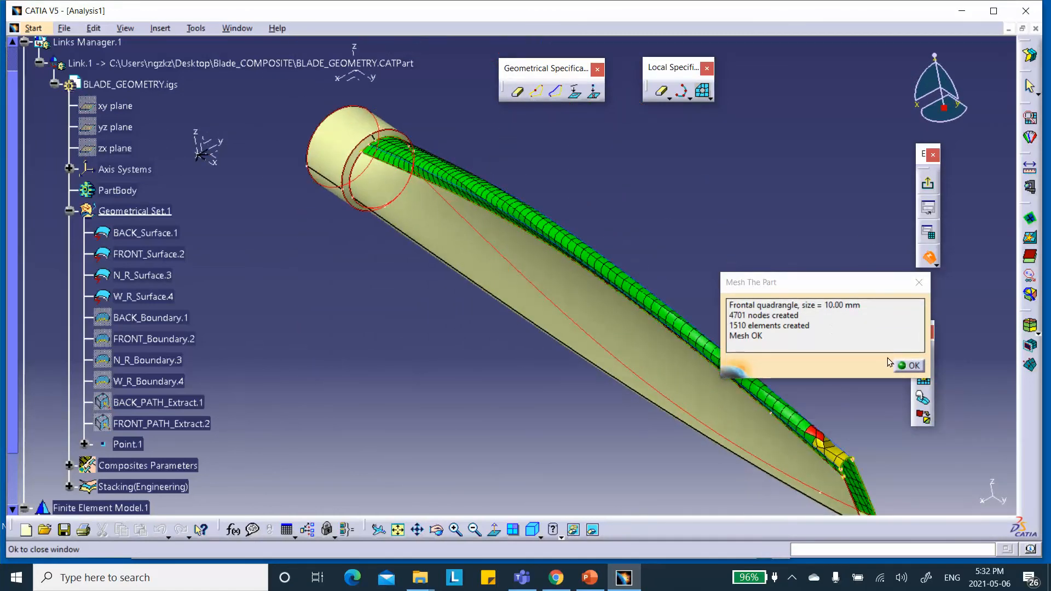
left_click(909, 366)
Rename the back surface's mesh part to BACK_Surface Mesh.1 and exit its mesh editing
scroll(240, 339, "down", 5)
scroll(235, 336, "down", 5)
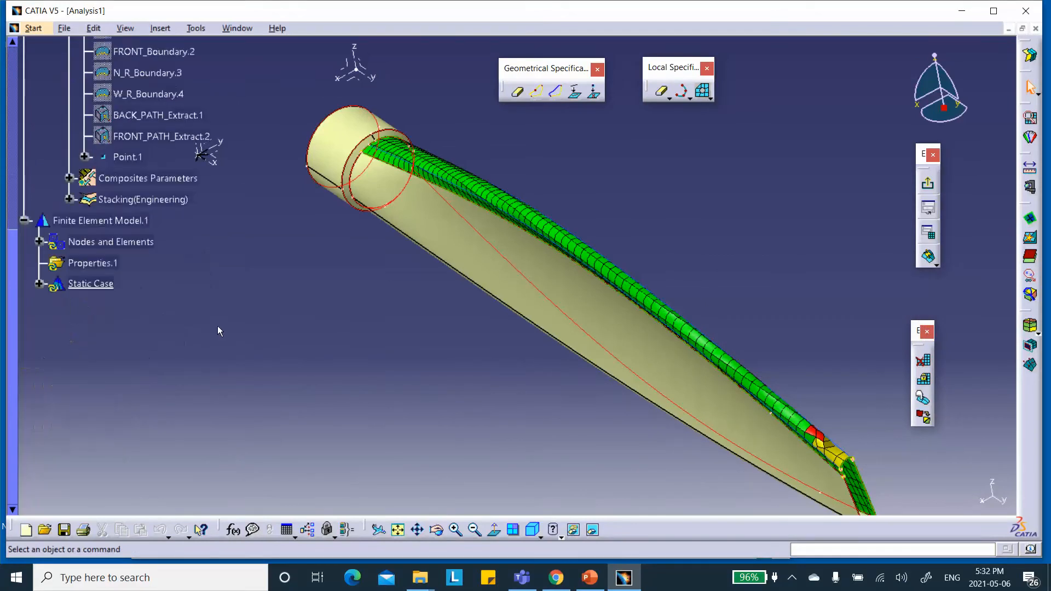
left_click(38, 241)
right_click(105, 268)
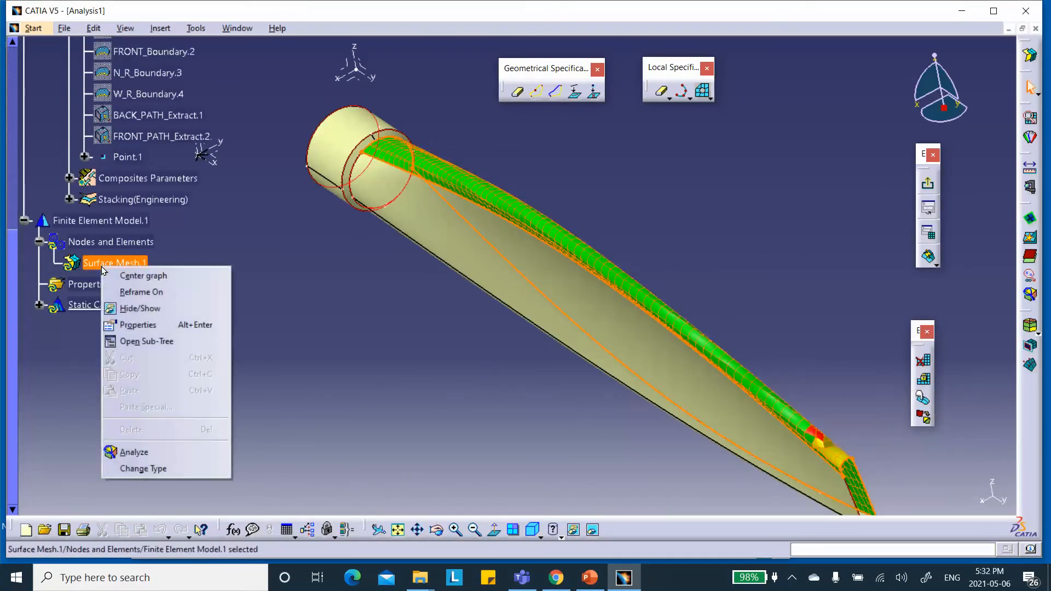
left_click(144, 325)
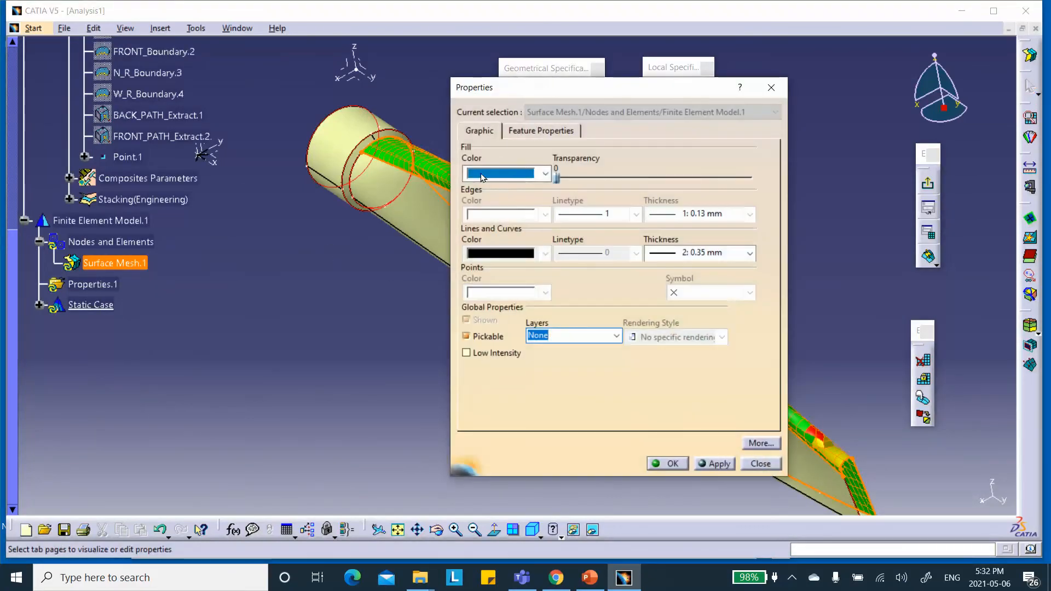
left_click(530, 134)
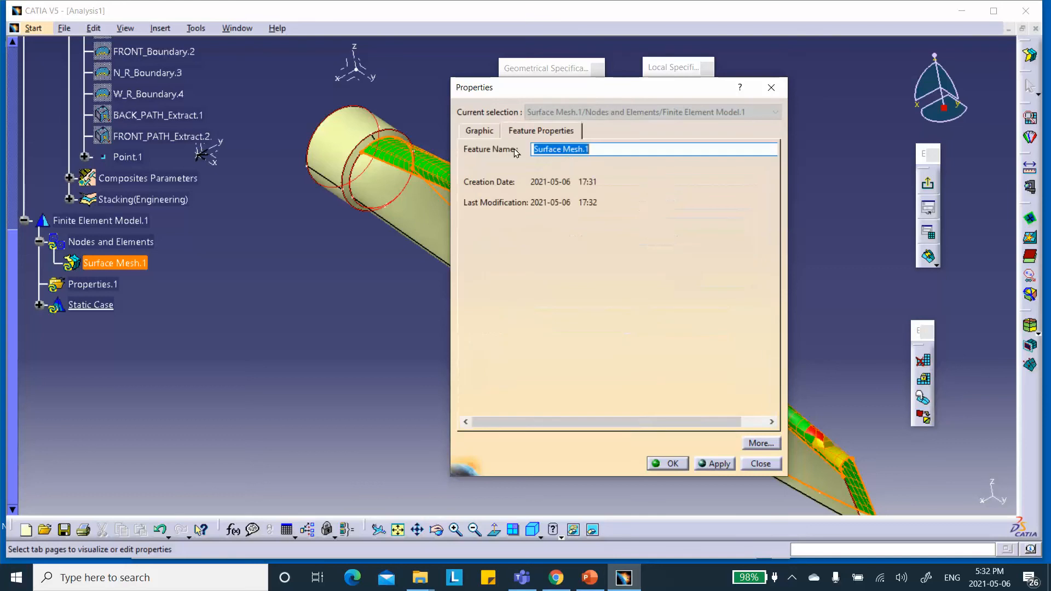
left_click(534, 149)
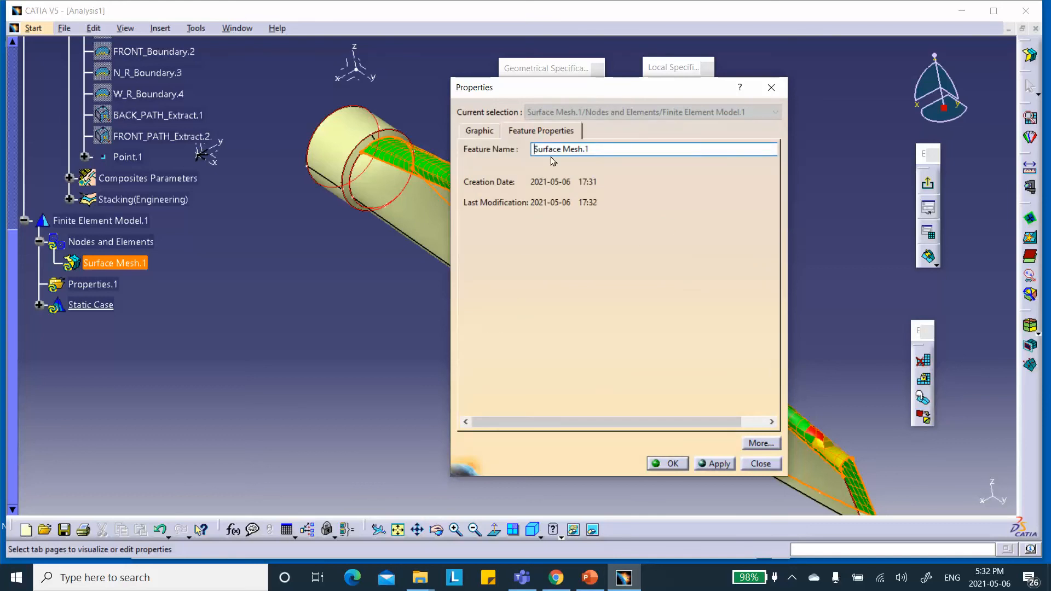
type("BACK_")
left_click(677, 464)
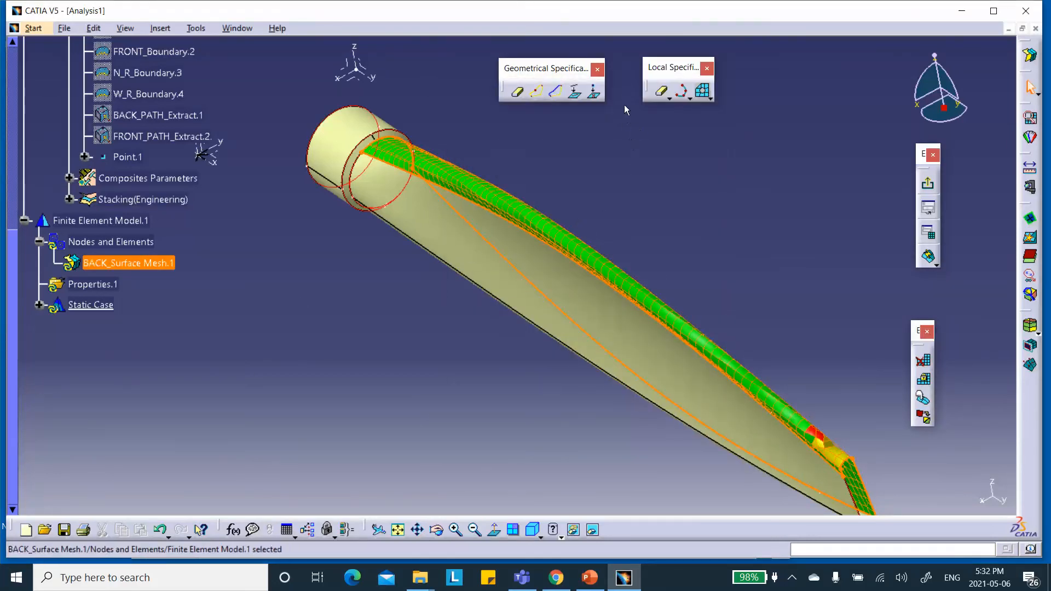
left_click(928, 184)
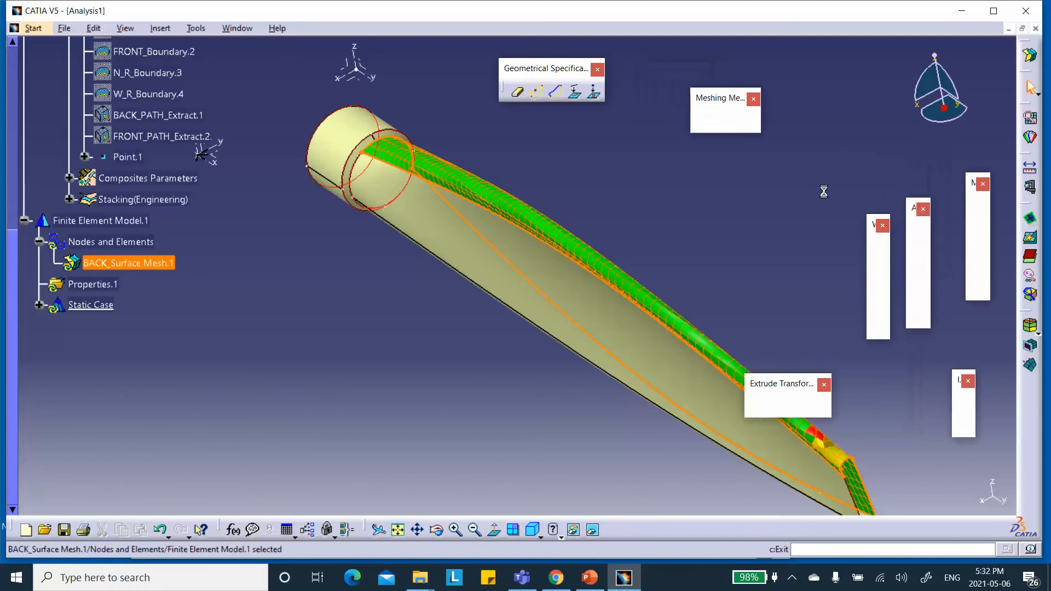
Start a Surface Mesher part on the blade's front surface, accepting the 10 mm global mesh size
left_click(729, 122)
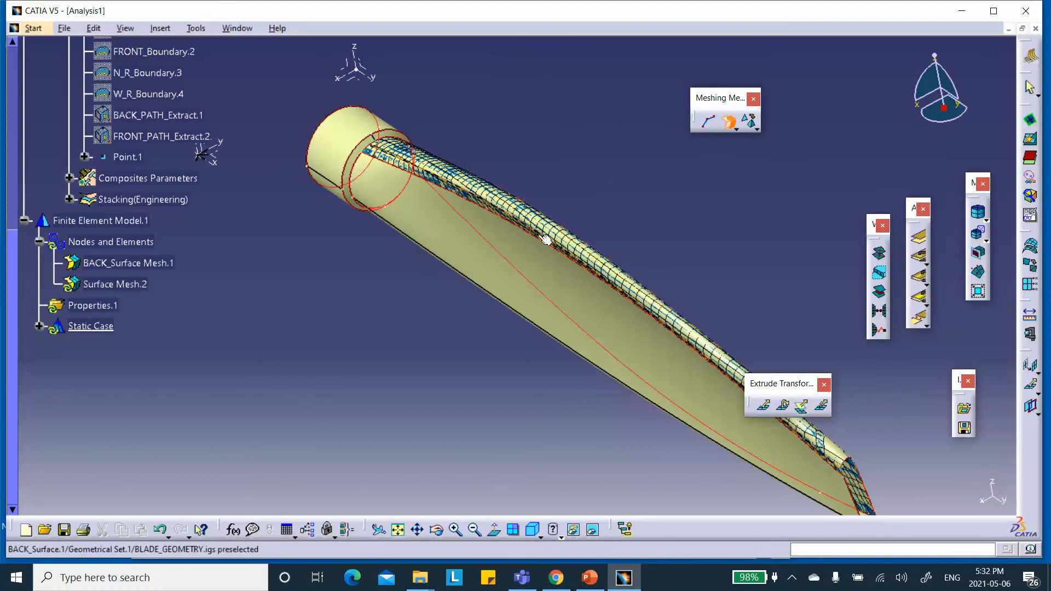
left_click(469, 251)
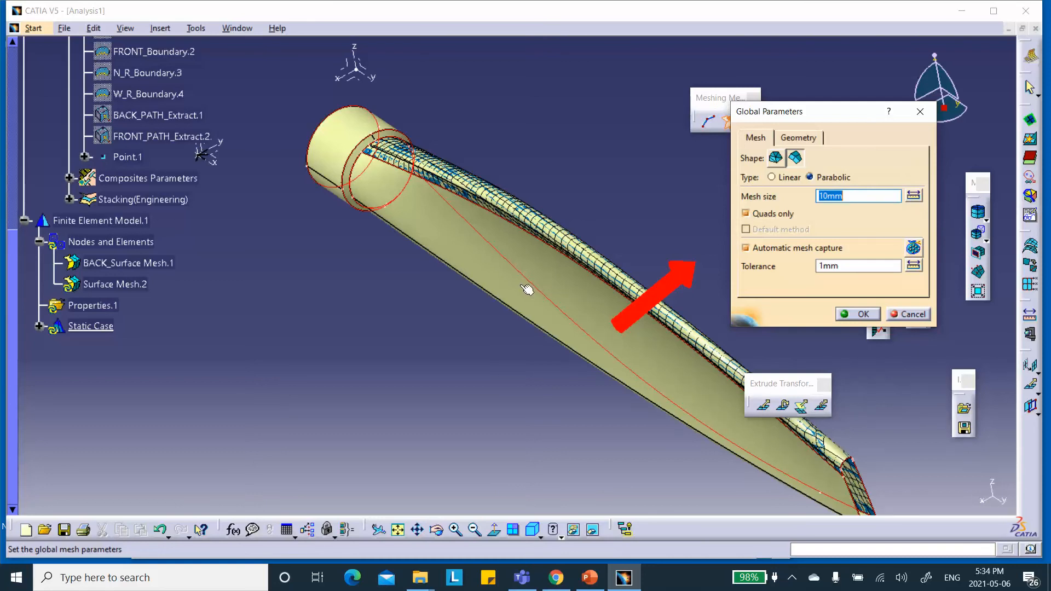
middle_click_drag(521, 285, 451, 285)
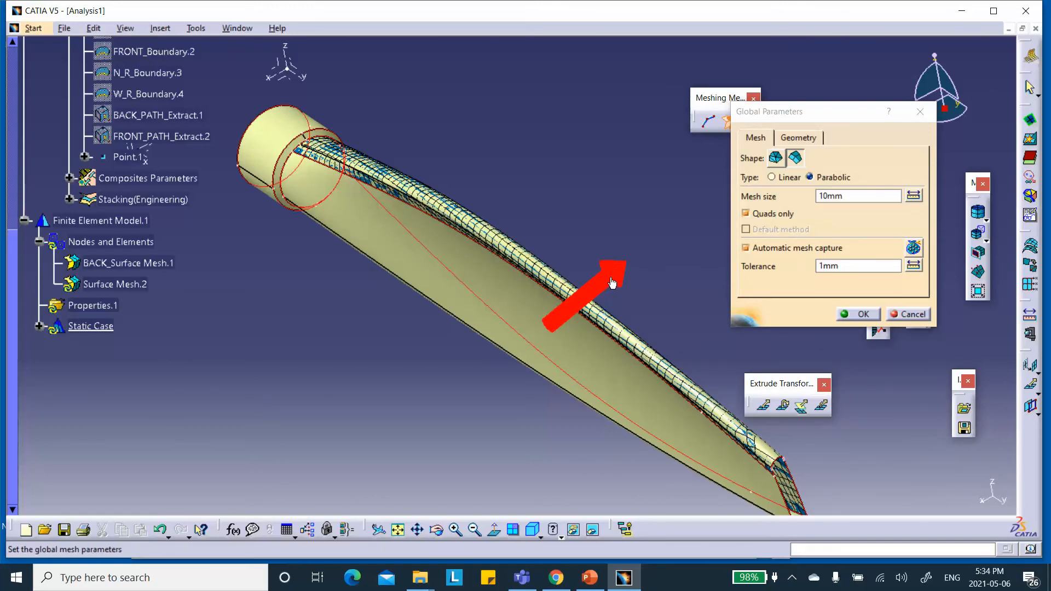
left_click(861, 316)
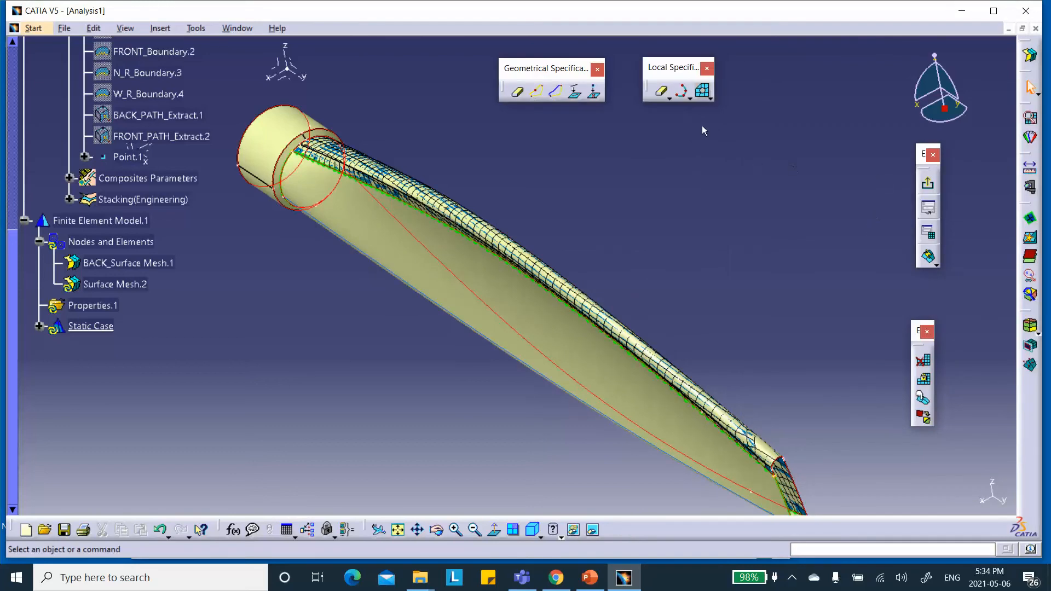
Generate the mesh on the blade's front surface, close the mesh report and exit its mesh editing
left_click(928, 256)
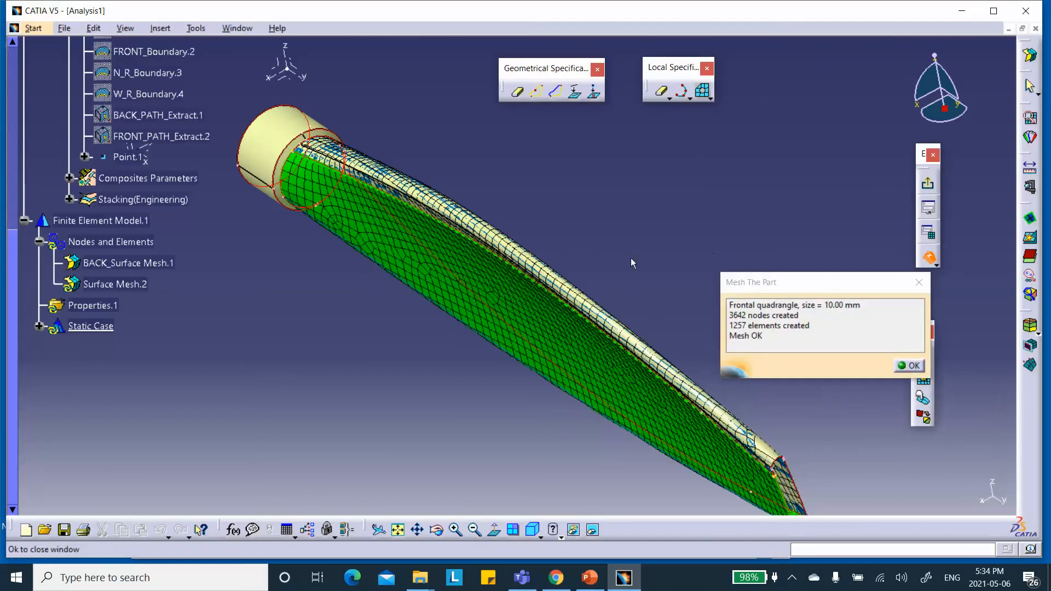
left_click(912, 366)
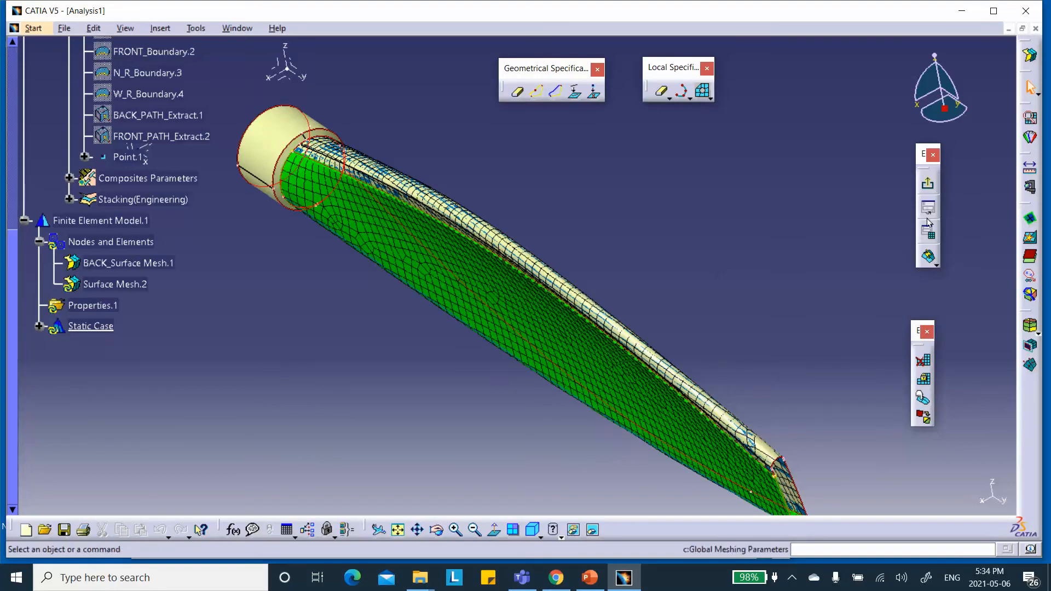
left_click(928, 184)
Rename the front surface's mesh part to FRONT_Surface Mesh.2
middle_click_drag(812, 228, 642, 202)
middle_click_drag(630, 238, 631, 155)
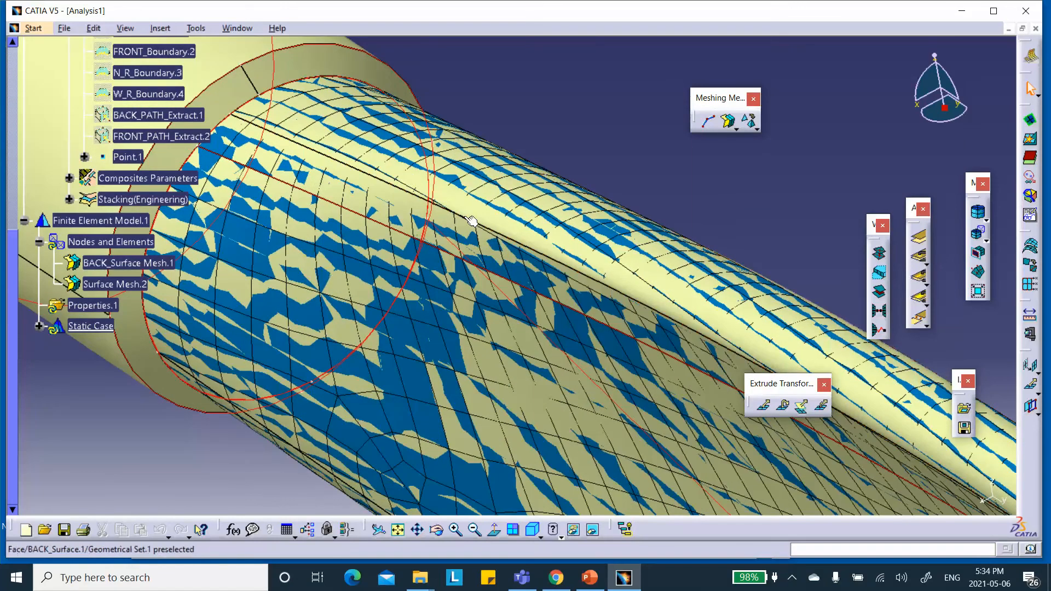
middle_click_drag(605, 293, 690, 293)
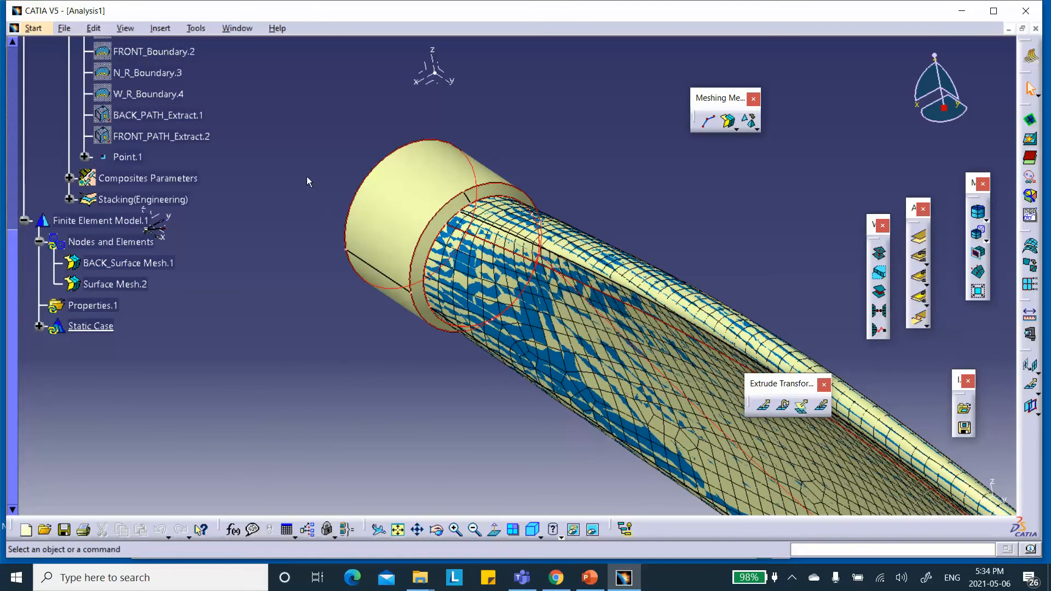
right_click(124, 287)
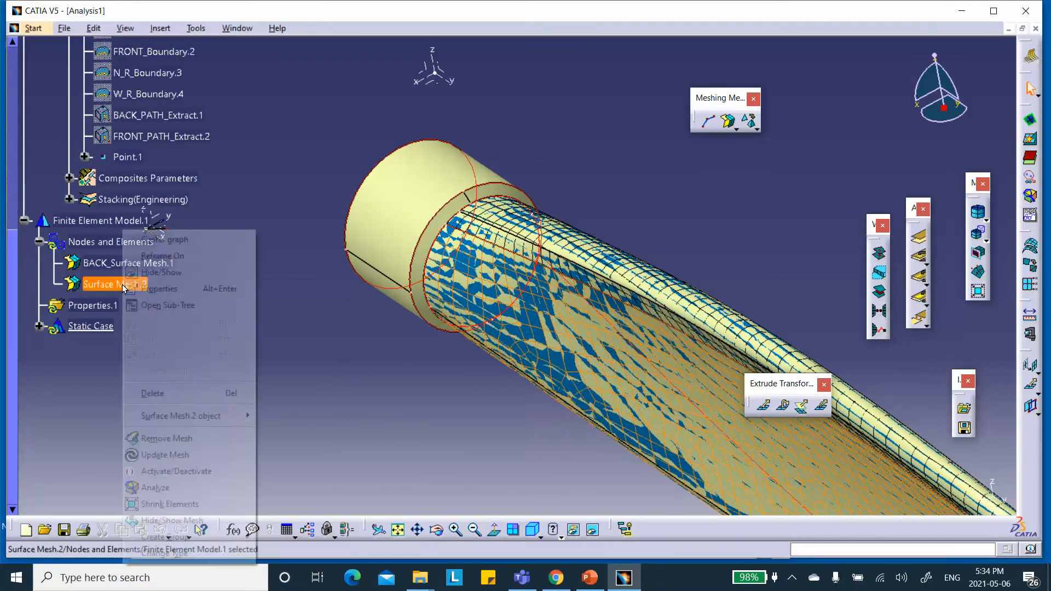
left_click(230, 289)
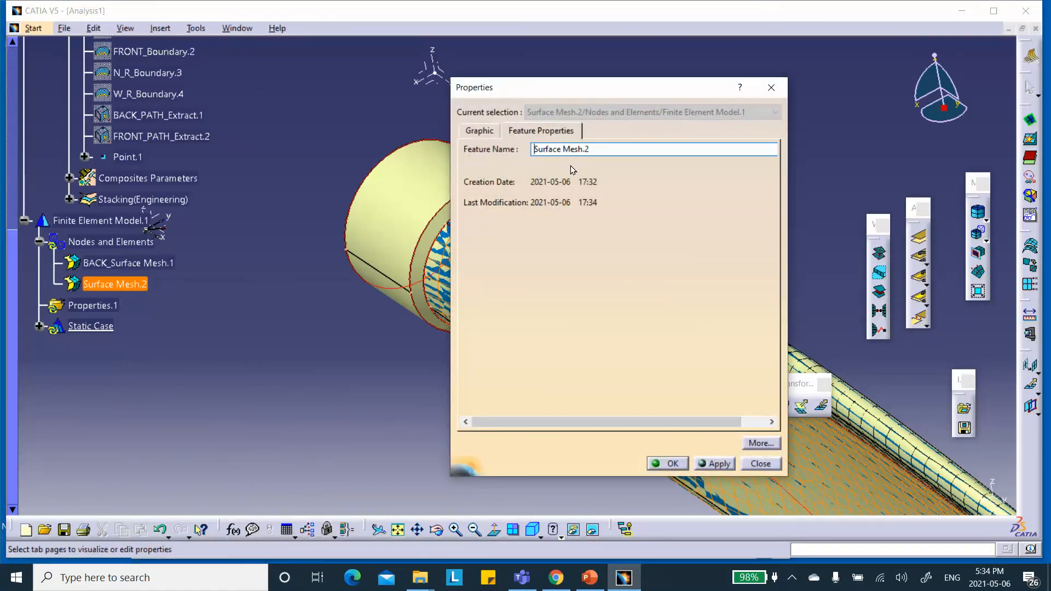
type("FRONT_")
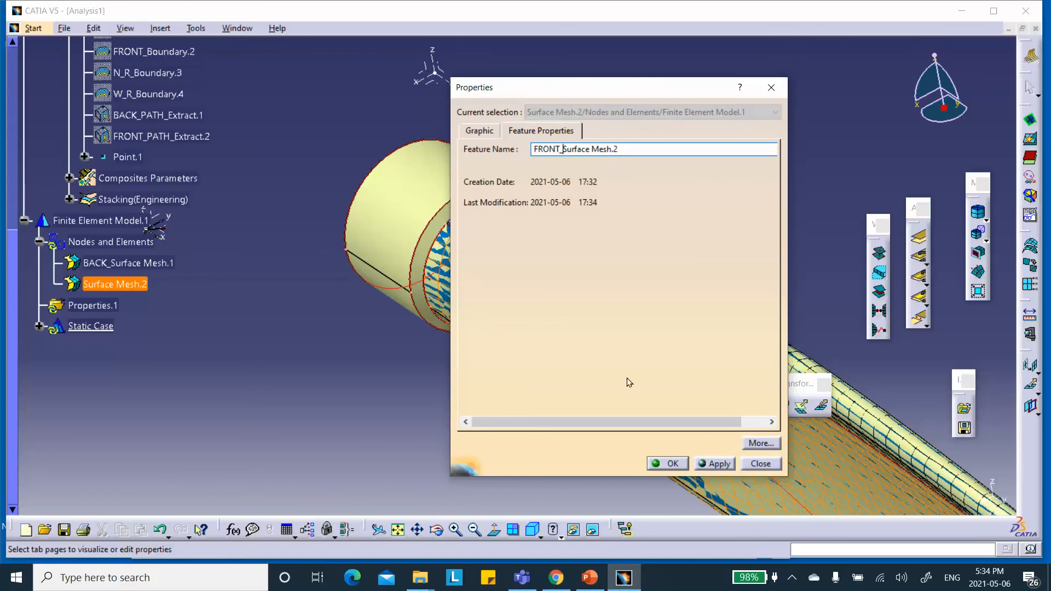
left_click(673, 463)
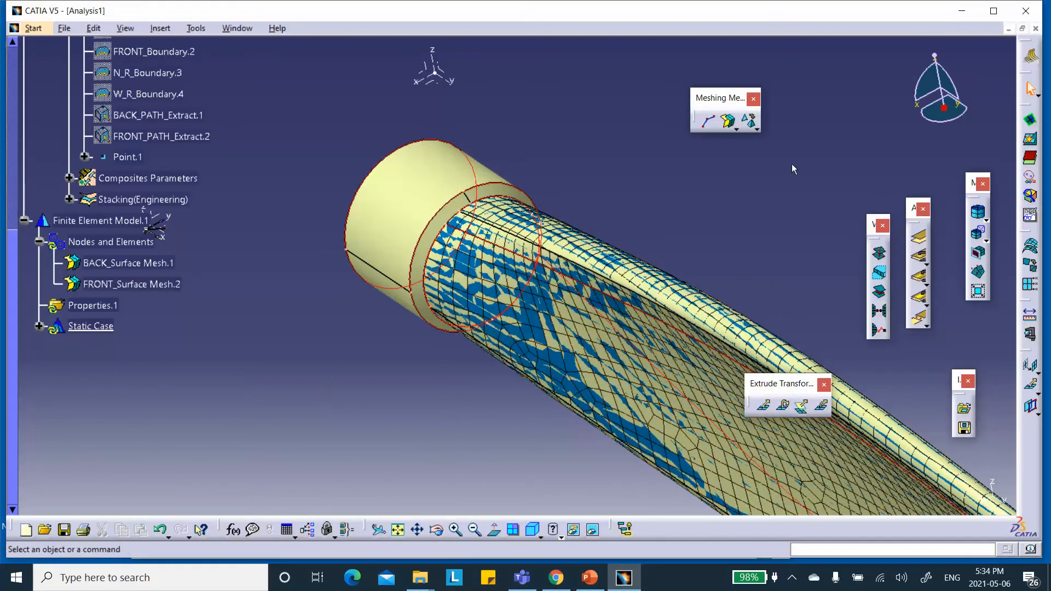
Start a Surface Mesher part on the narrow ring face at the blade root, accepting the 10 mm global mesh size
left_click(728, 121)
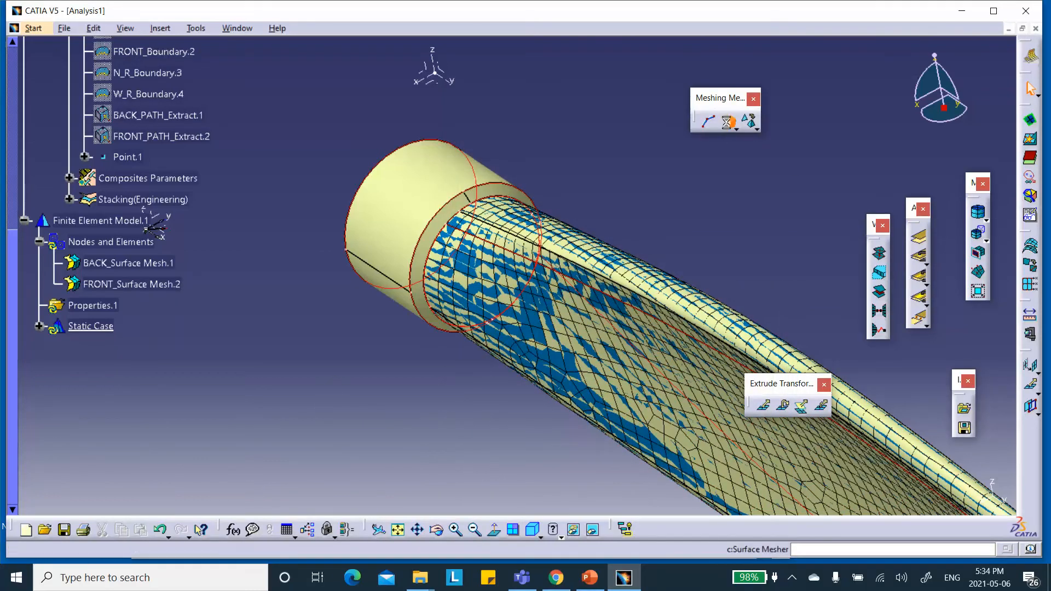
left_click(457, 212)
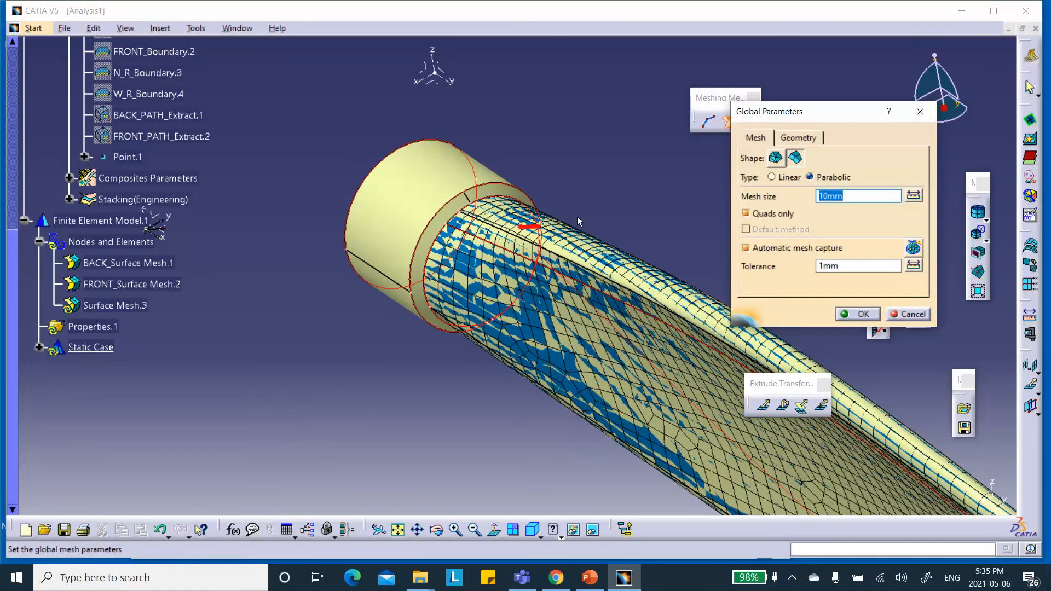
middle_click_drag(577, 216, 587, 143)
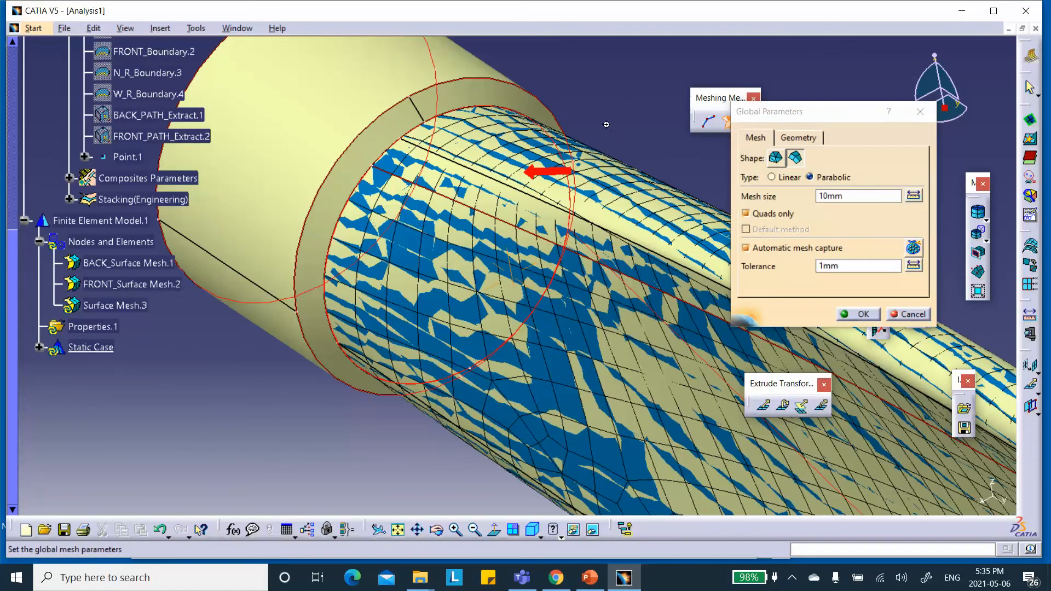
middle_click_drag(606, 123, 617, 115)
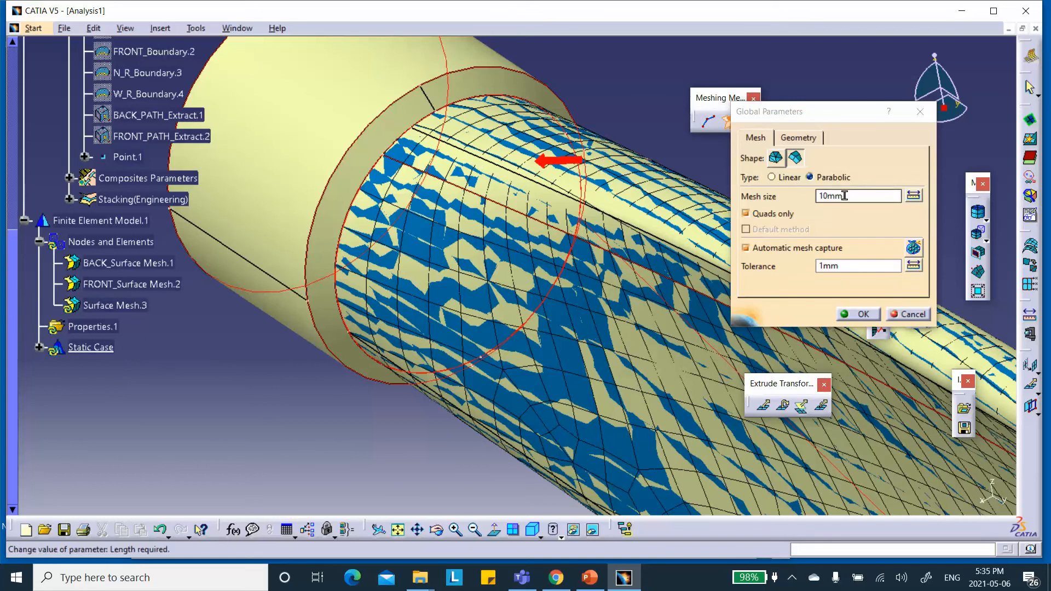
left_click(864, 314)
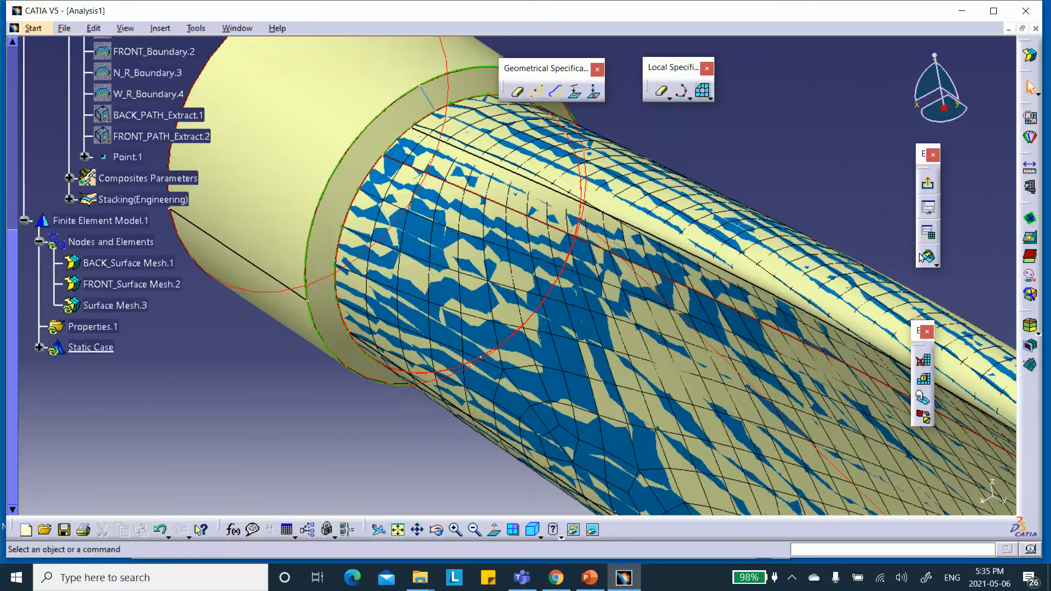
Generate the mesh on the narrow root ring, inspect its elements, close the mesh report and exit its mesh editing
left_click(927, 256)
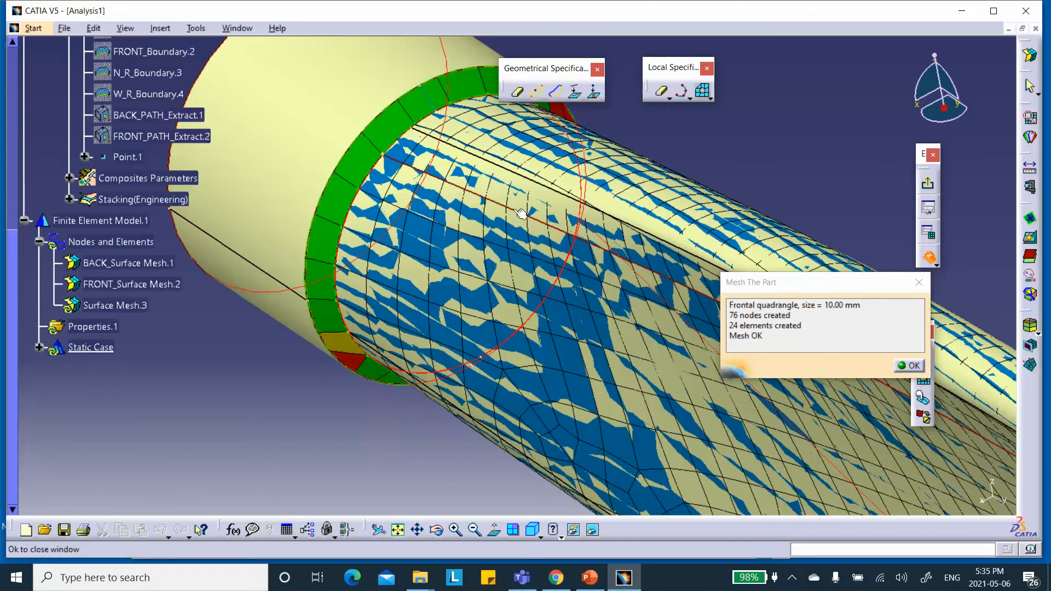
middle_click_drag(469, 198, 404, 203)
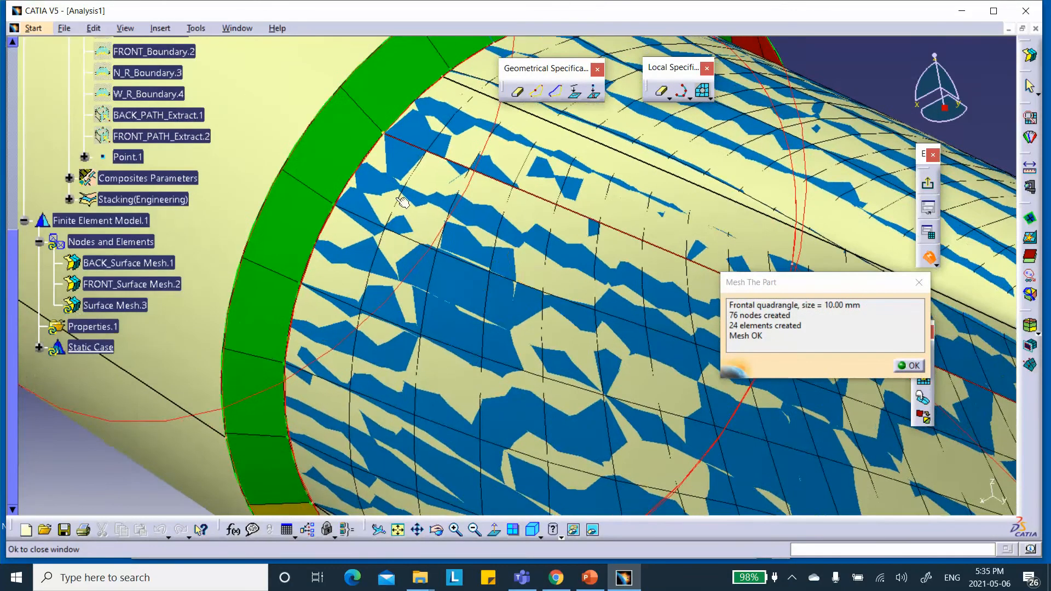
middle_click_drag(332, 138, 509, 206)
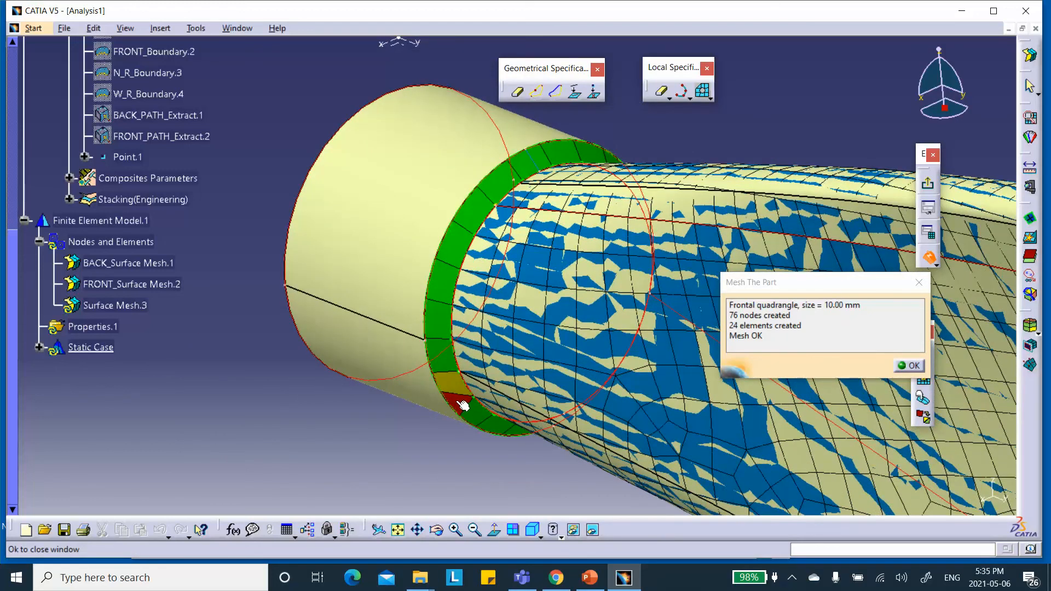
middle_click_drag(461, 408, 477, 345, "ctrl")
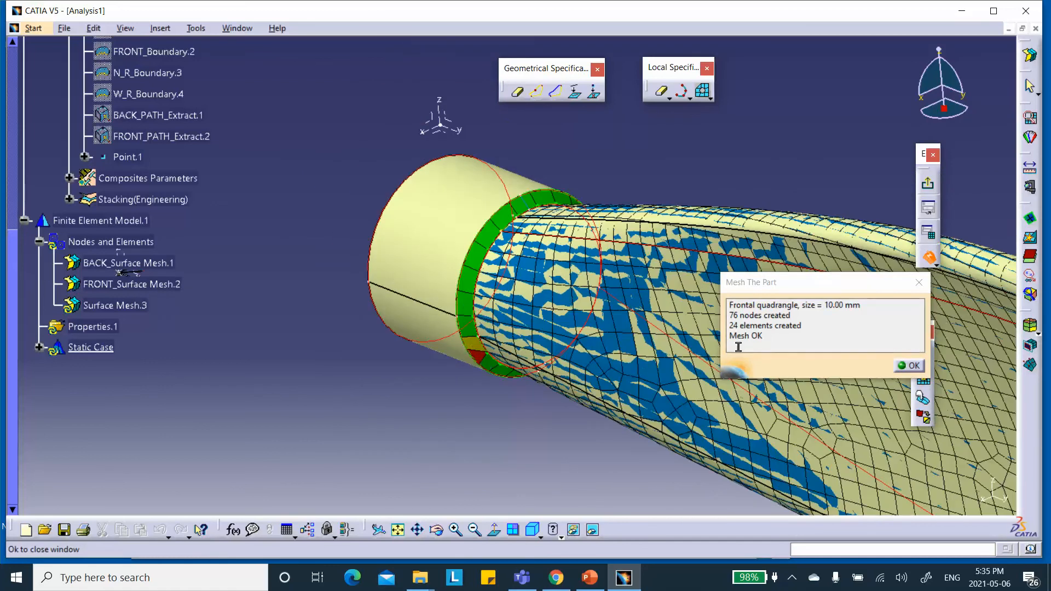
left_click(912, 367)
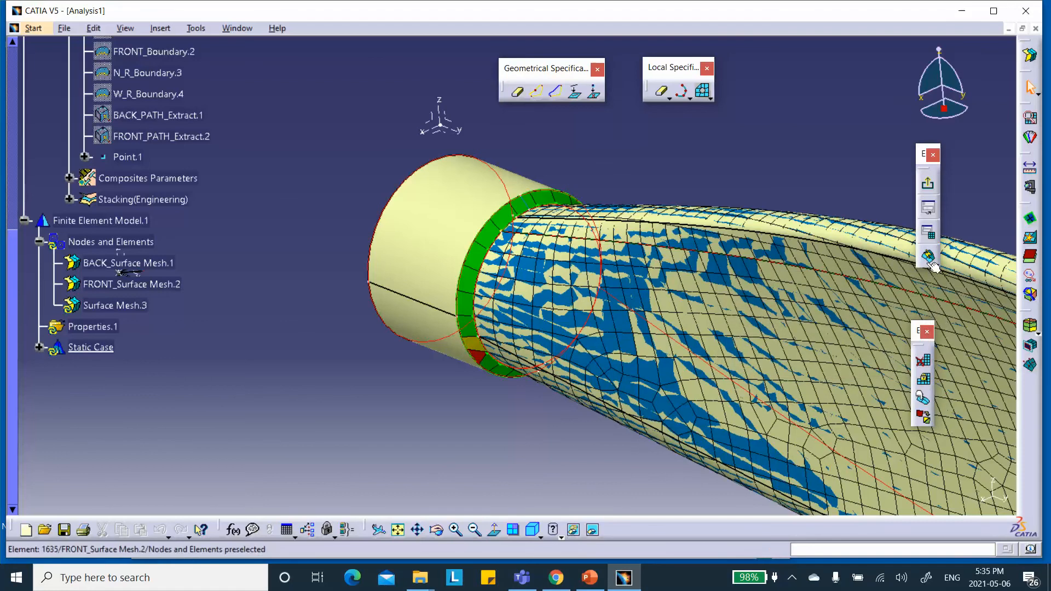
Rename the narrow root ring's mesh part to N_R_Surface Mesh.3
right_click(121, 307)
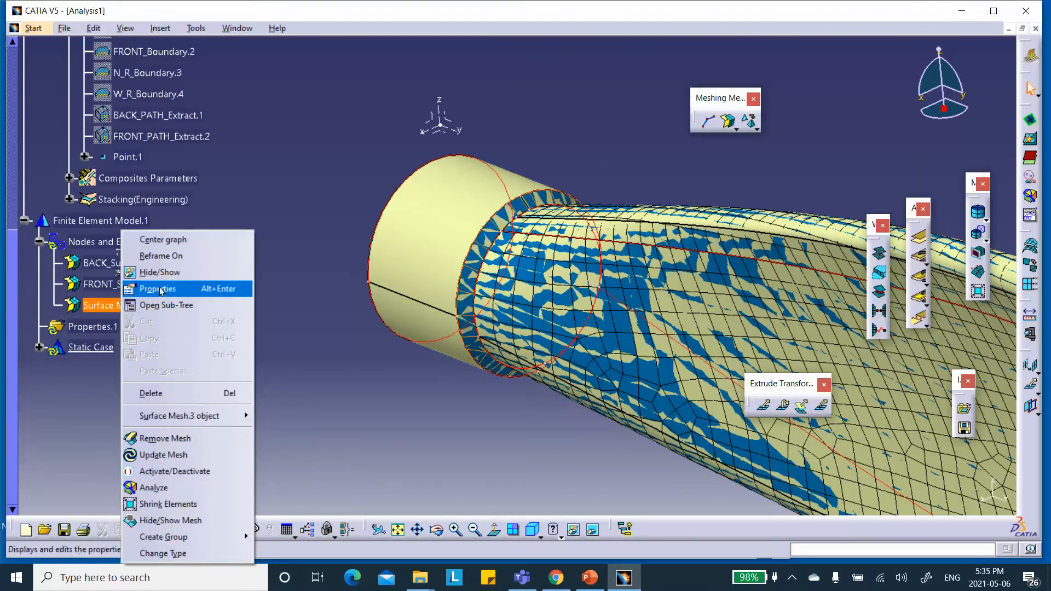
left_click(160, 290)
left_click(533, 147)
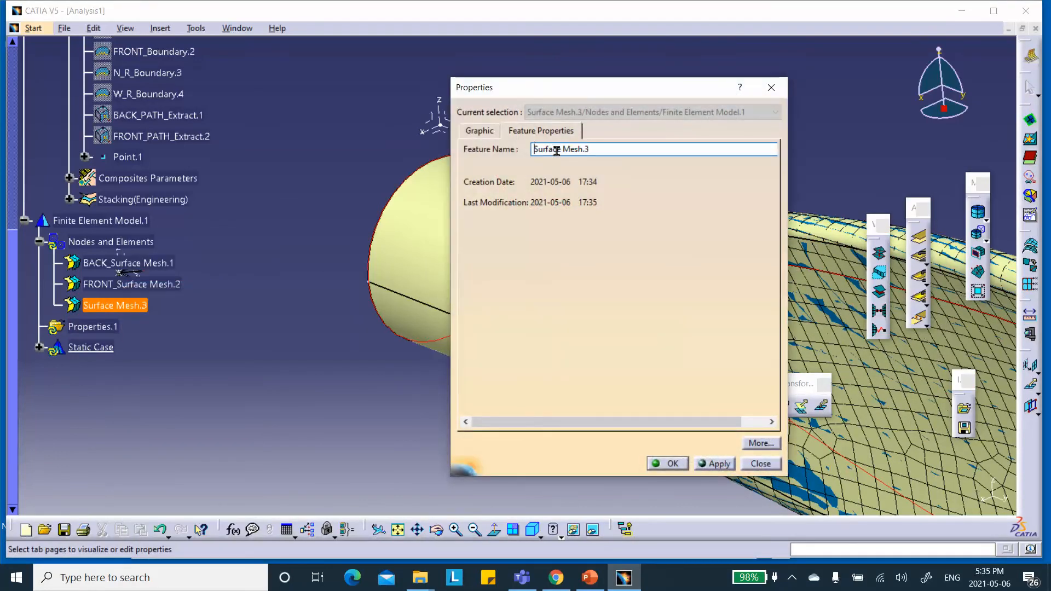
type("N_R_")
left_click(671, 464)
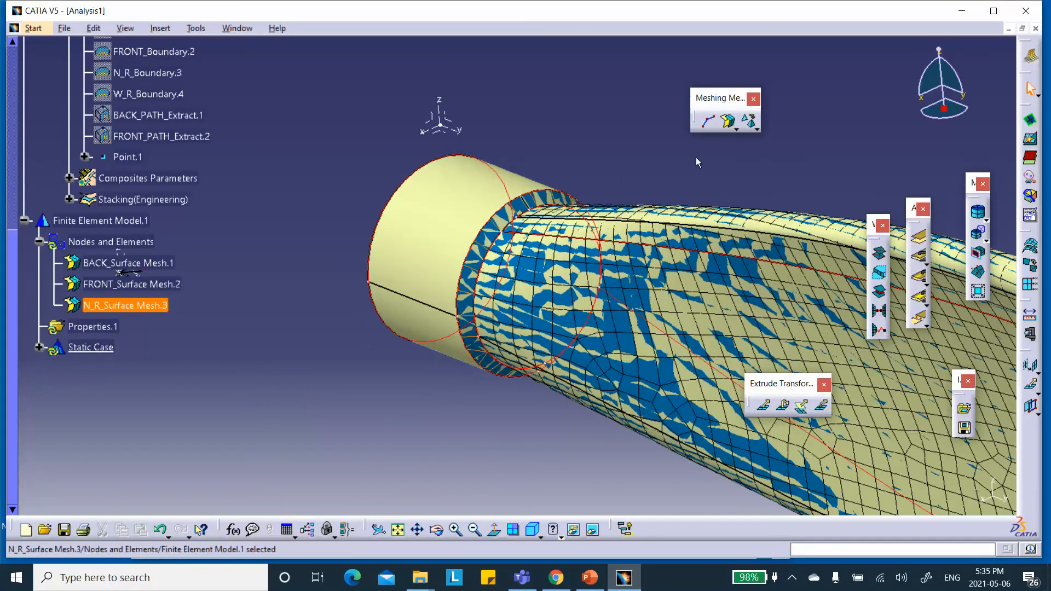
Mesh the cylindrical root surface with Surface Mesher at the 10 mm global size and close the mesh report
left_click(728, 121)
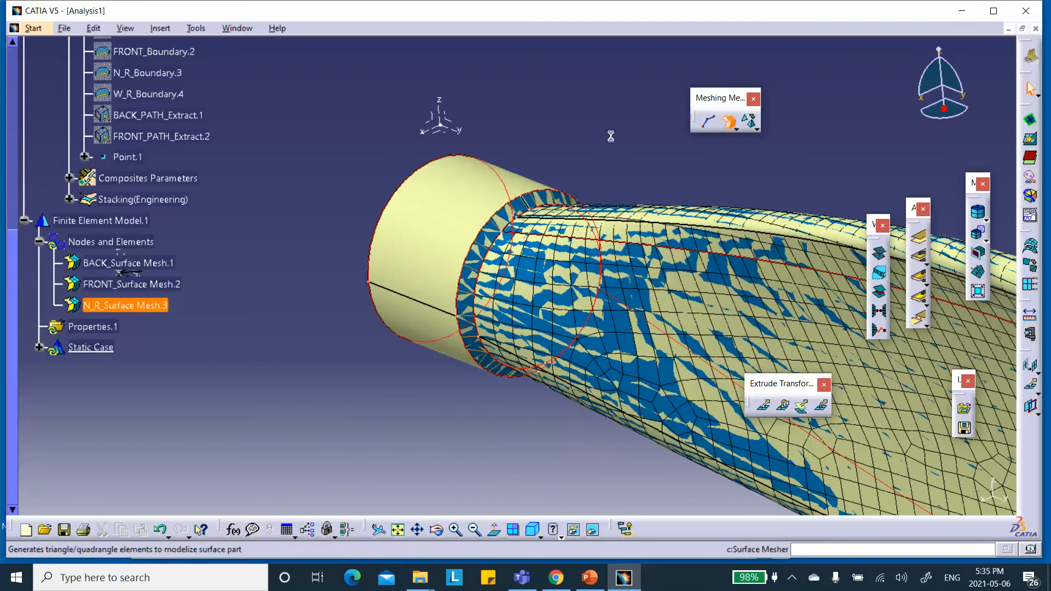
left_click(460, 194)
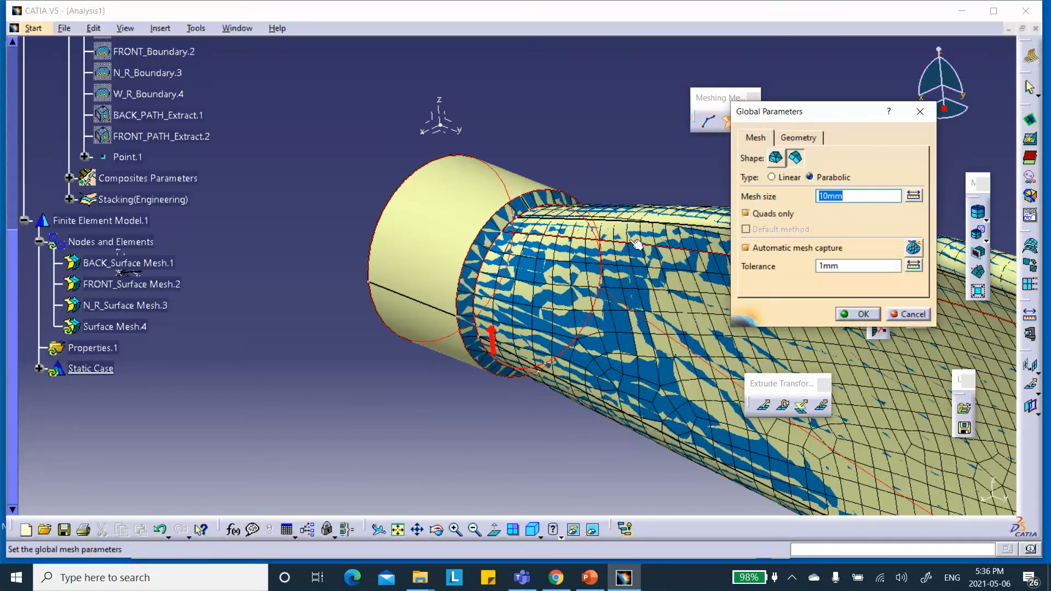
left_click(868, 316)
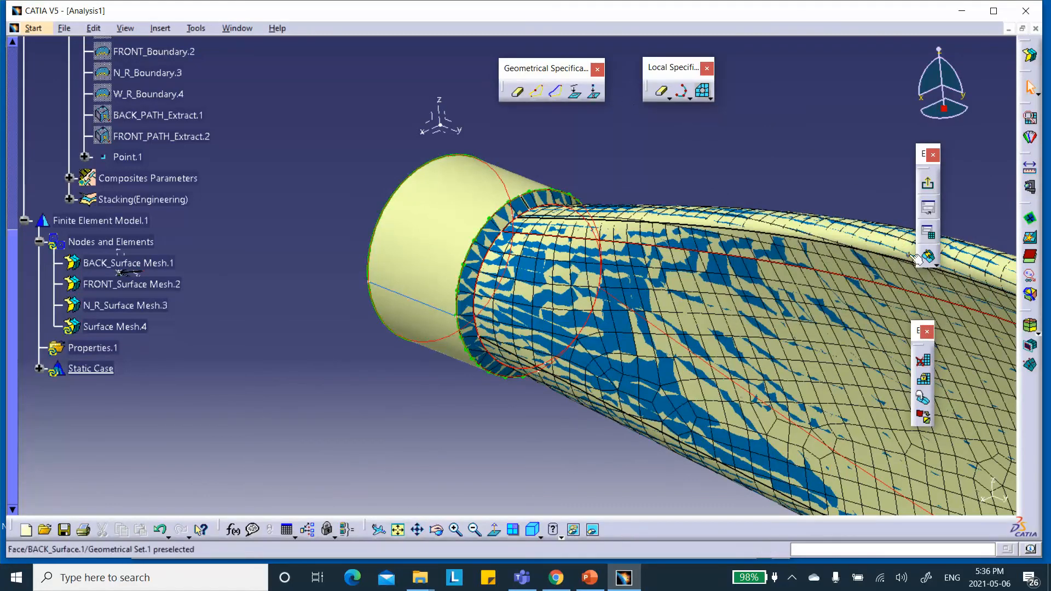
left_click(928, 256)
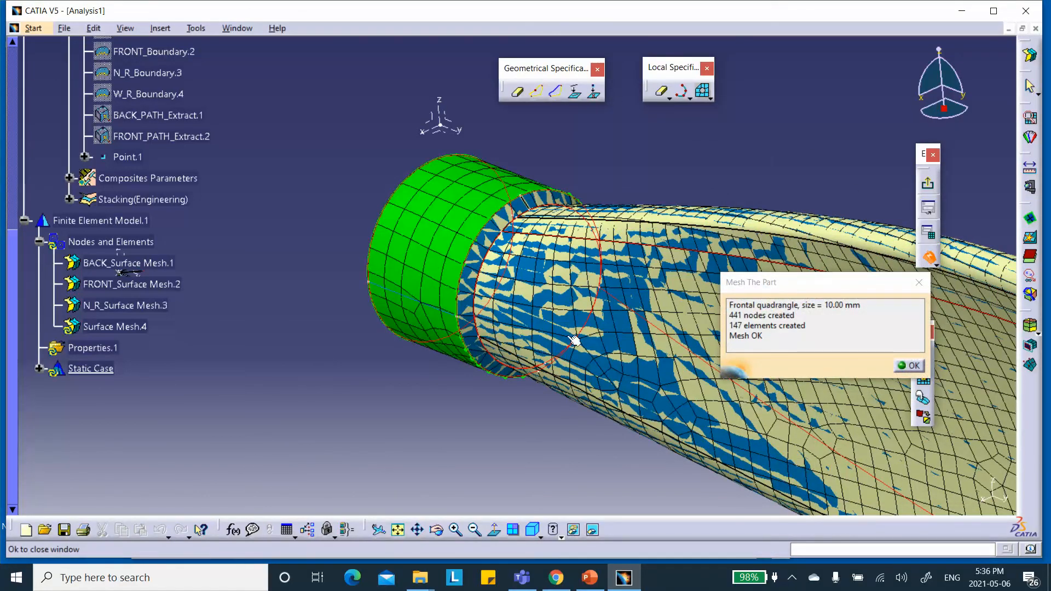
left_click(906, 365)
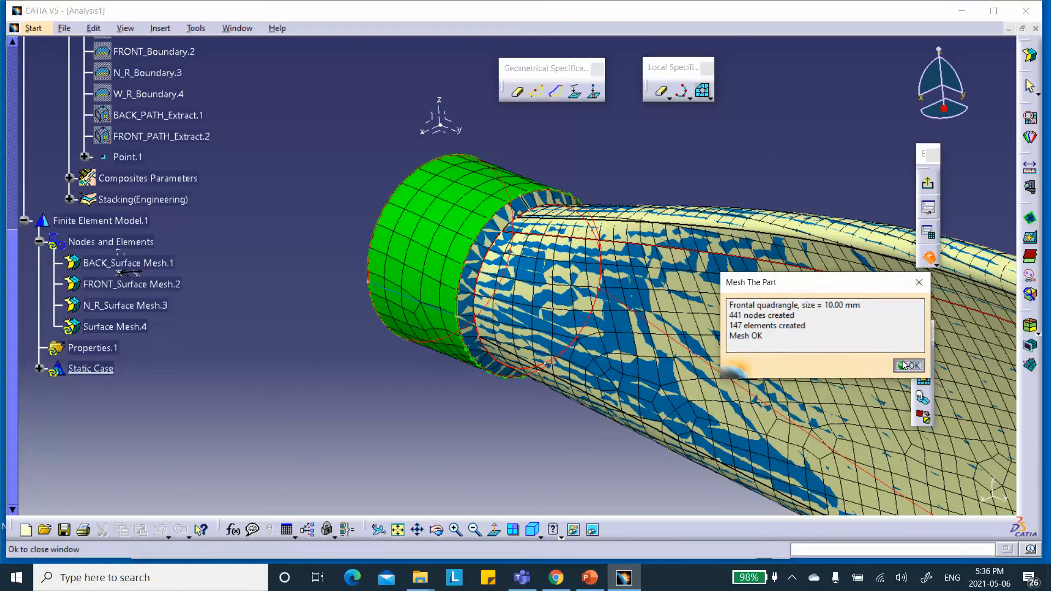
Rename the cylindrical root surface's mesh part to W_R_Surface Mesh.4 and exit its mesh editing
right_click(136, 329)
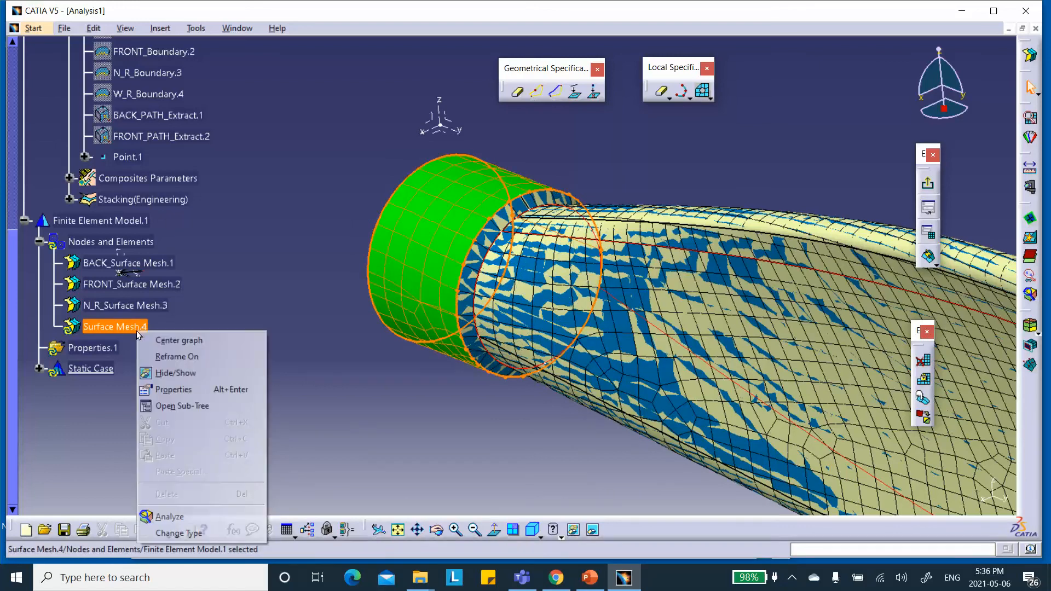
left_click(174, 389)
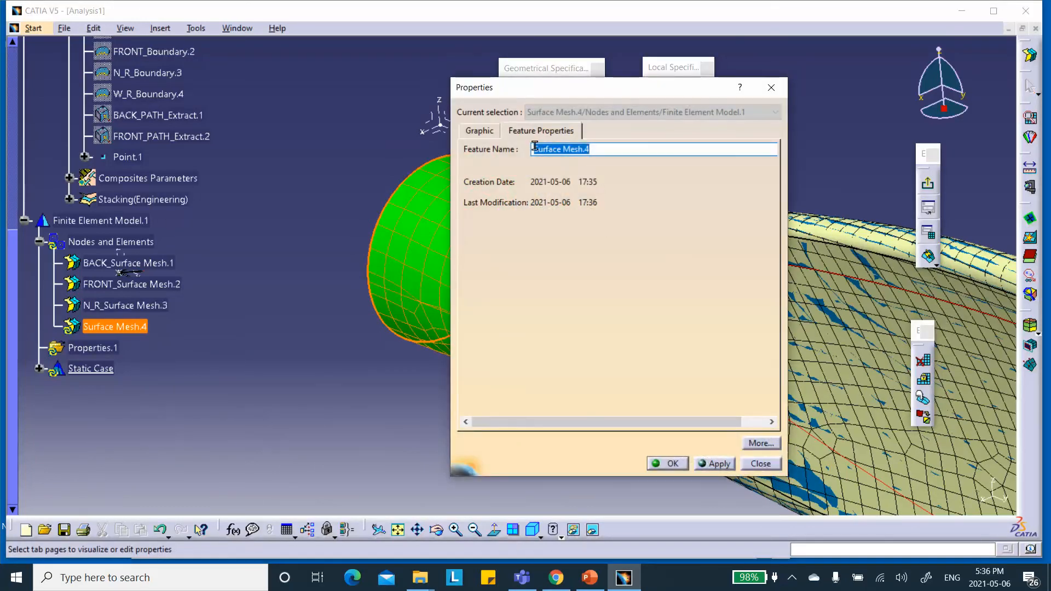
left_click(535, 149)
type("W_R")
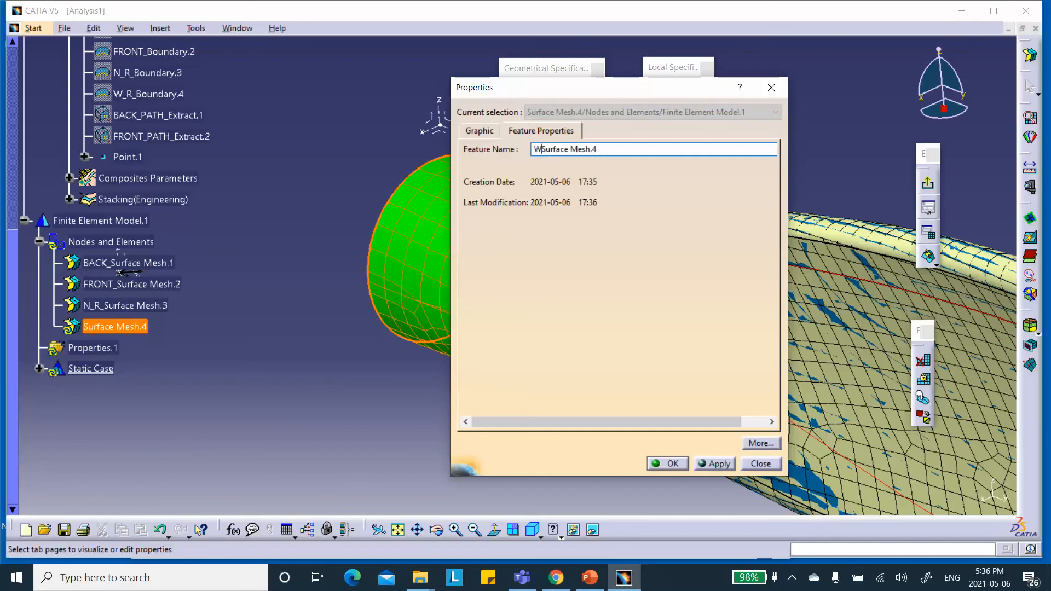
type(">")
key("BackSpace")
type("_R_")
left_click(671, 464)
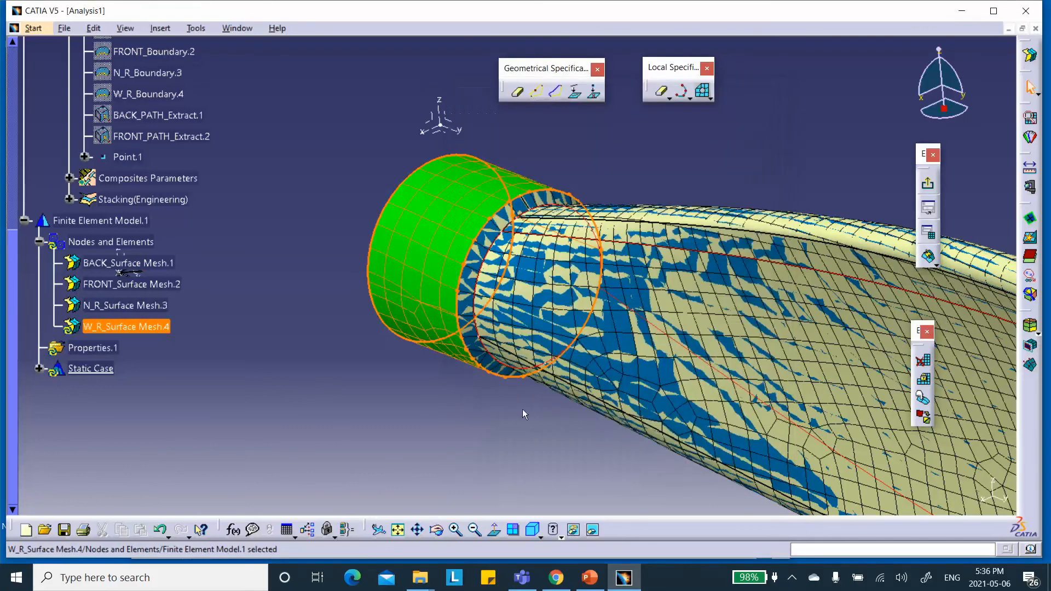
left_click(350, 381)
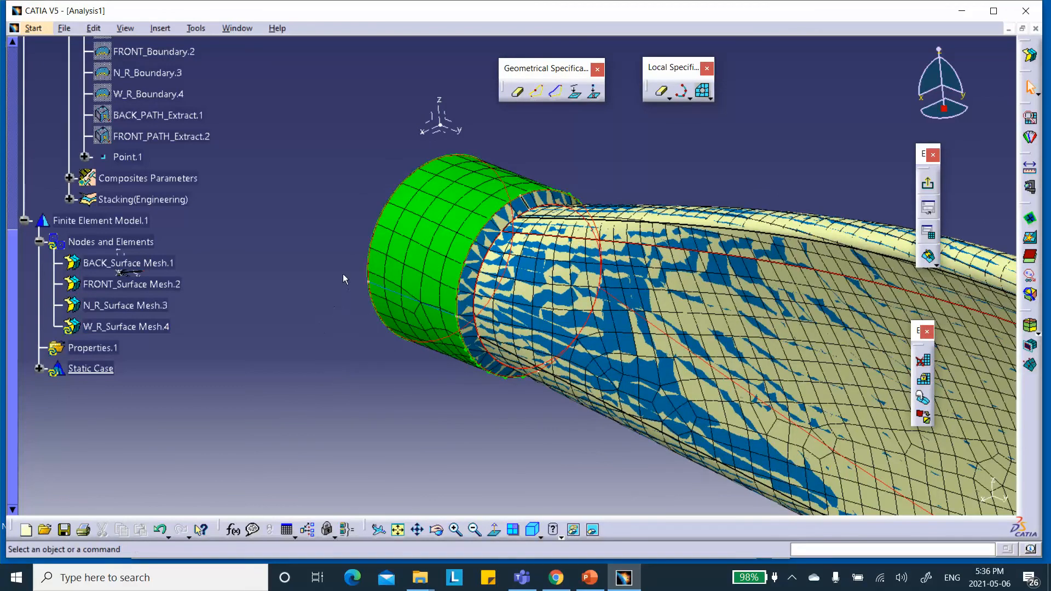
middle_click_drag(315, 251, 320, 288)
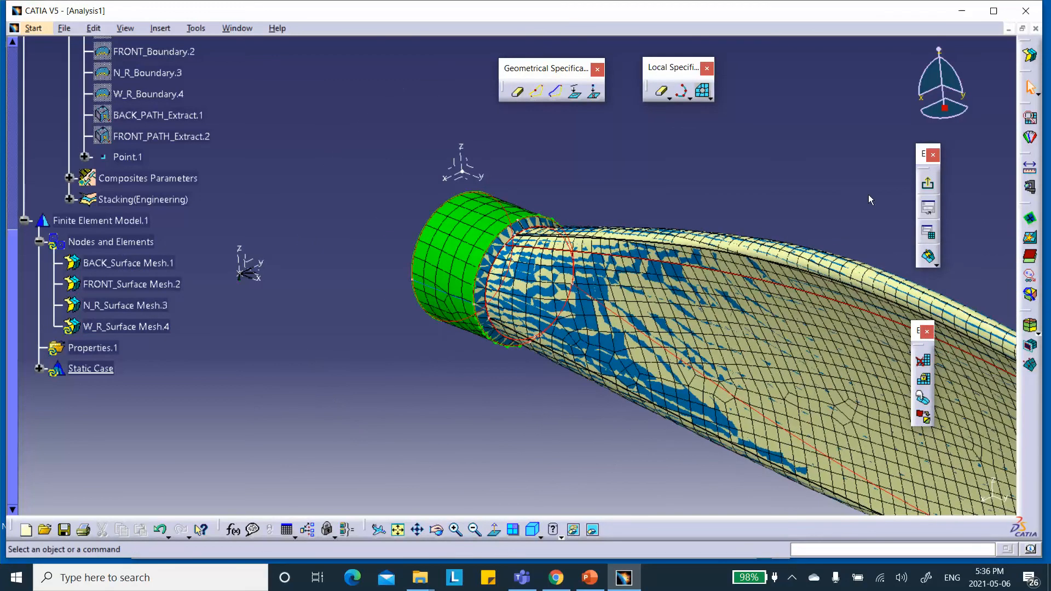
left_click(922, 258)
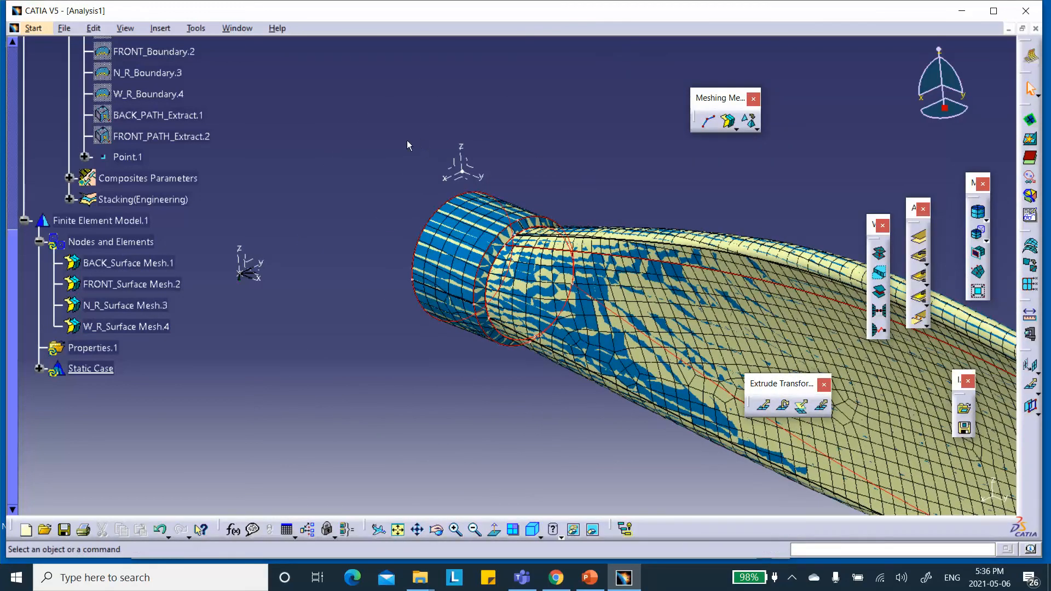
Save the new analysis document as Analysis1 in the Blade_COMPOSITE folder through Save Management
middle_click_drag(409, 146, 549, 328)
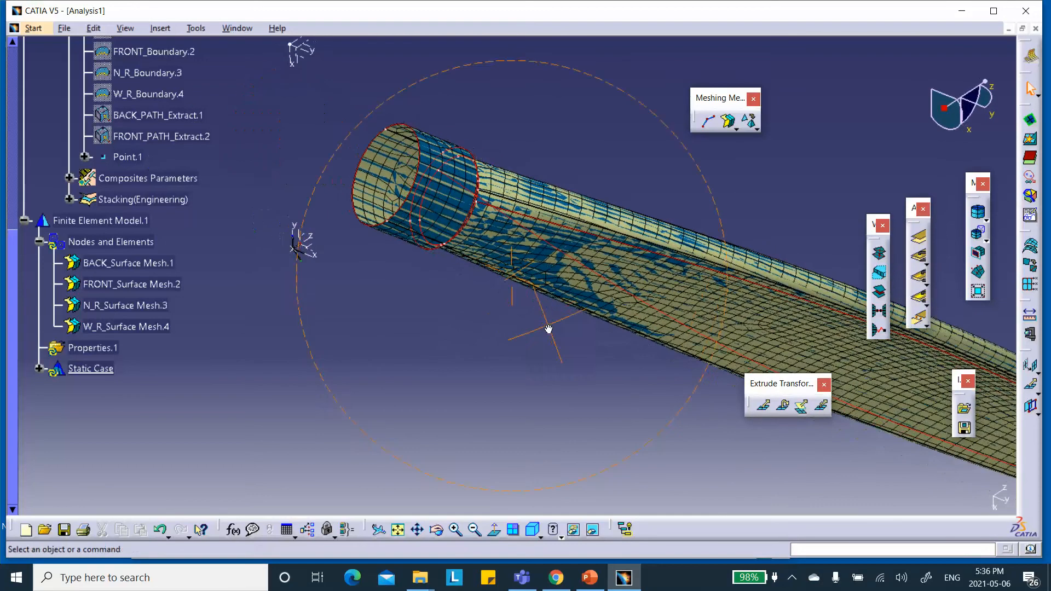
middle_click_drag(472, 304, 580, 356)
middle_click_drag(580, 356, 493, 356, "ctrl")
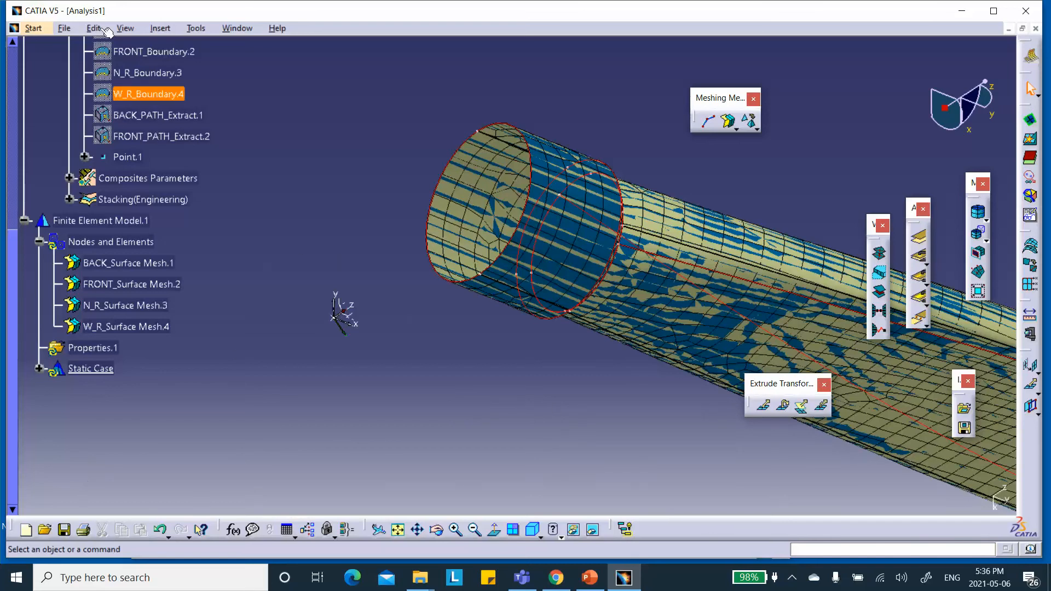
left_click(64, 28)
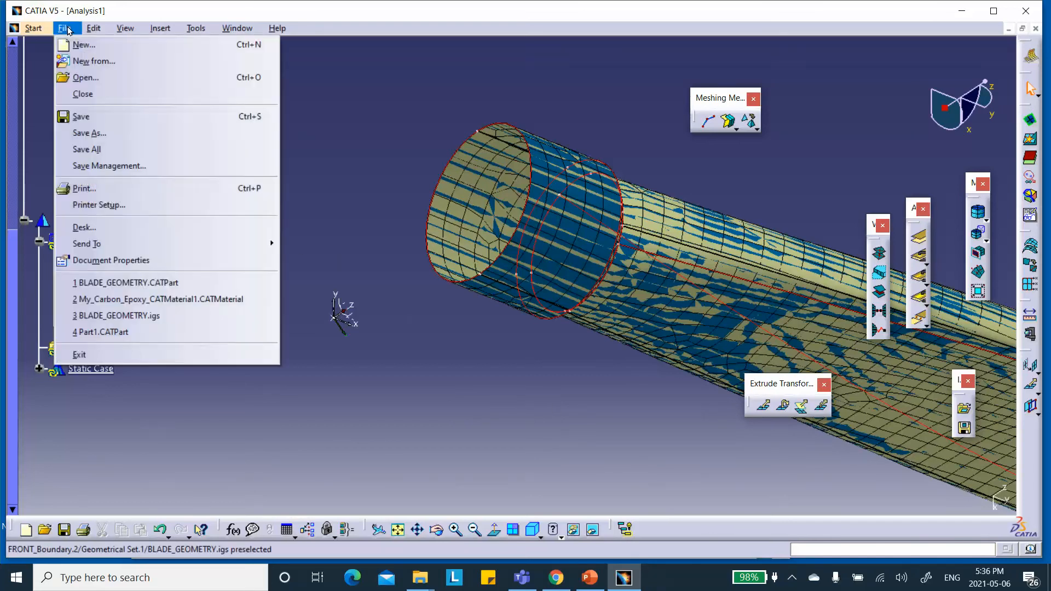
left_click(105, 166)
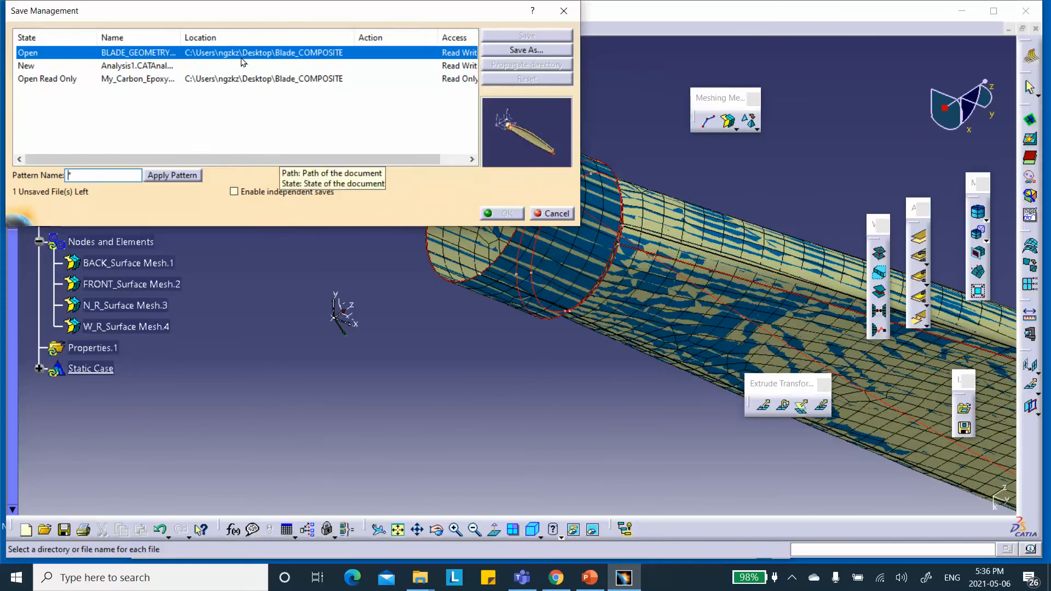
left_click(133, 66)
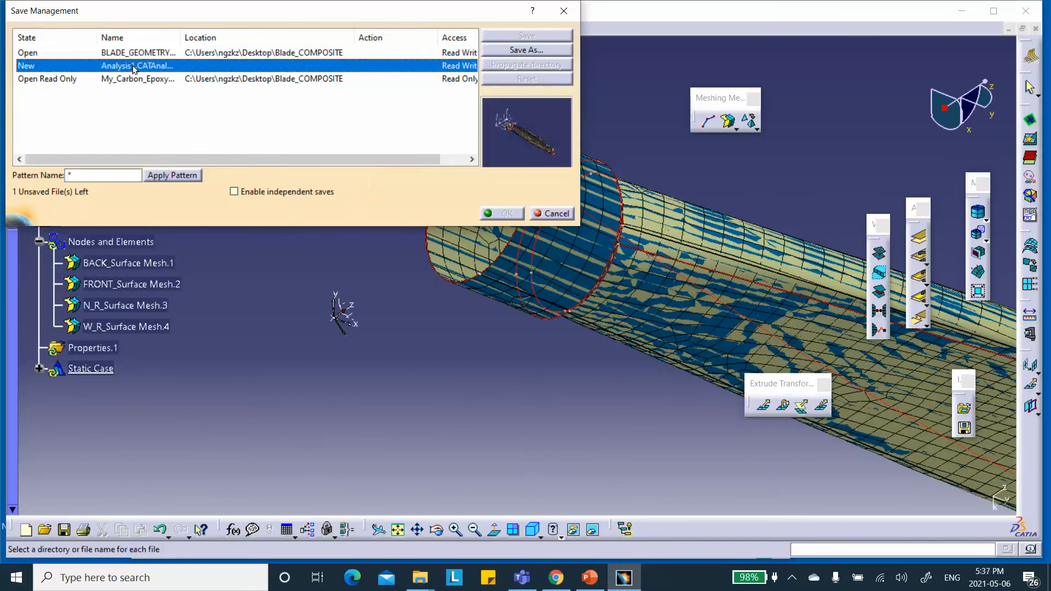
left_click(527, 49)
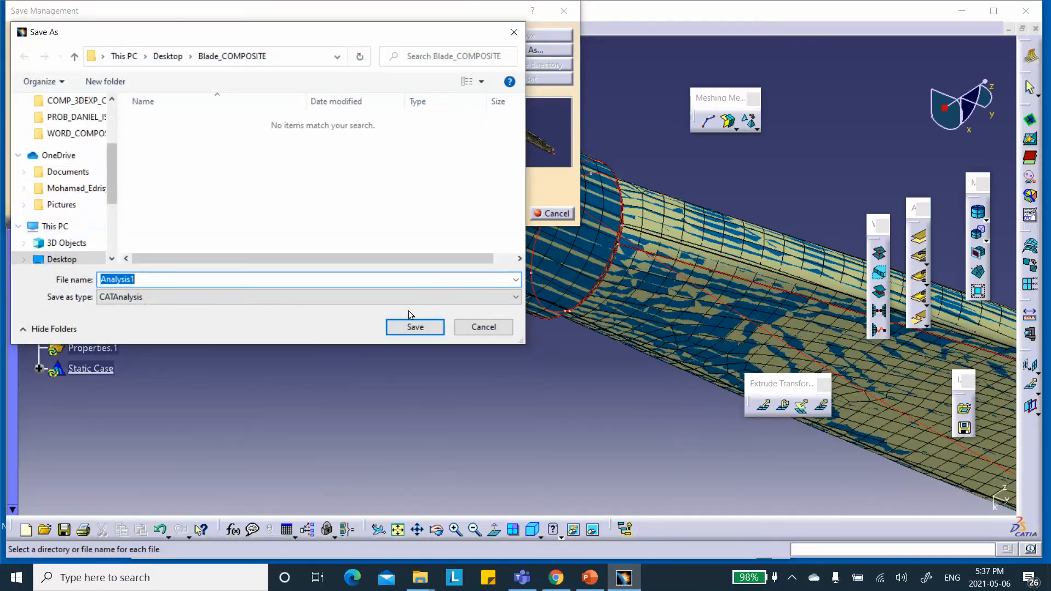
left_click(412, 323)
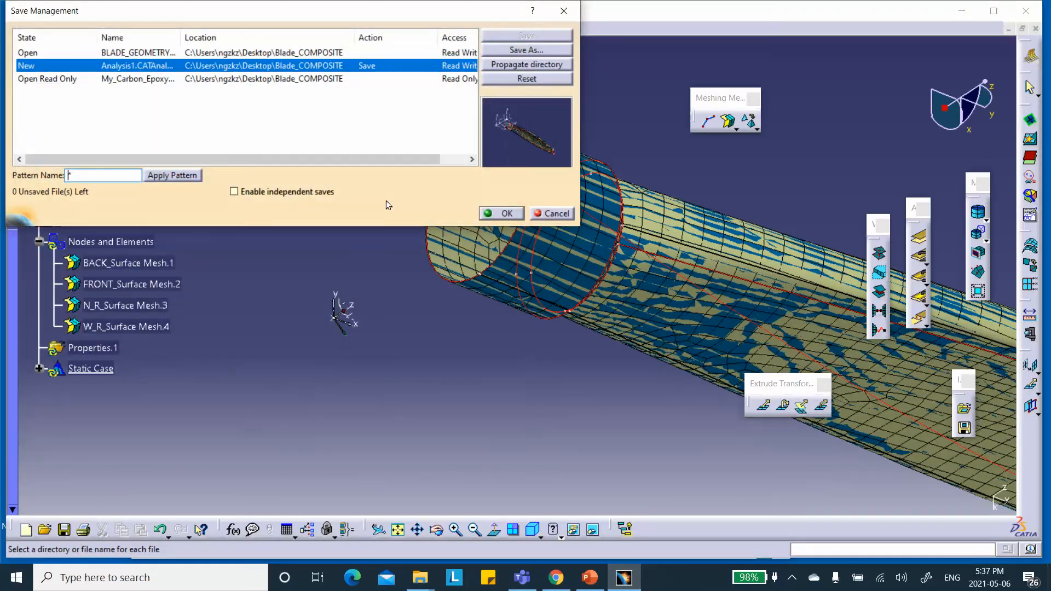
left_click(510, 214)
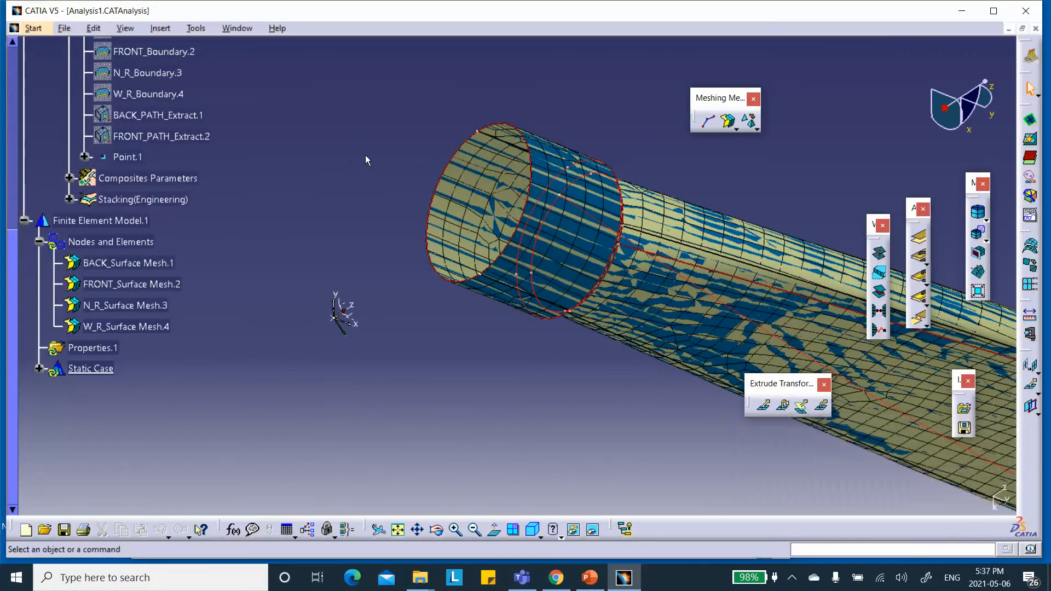
Switch to the Generative Structural Analysis workbench
middle_click_drag(525, 132, 433, 135)
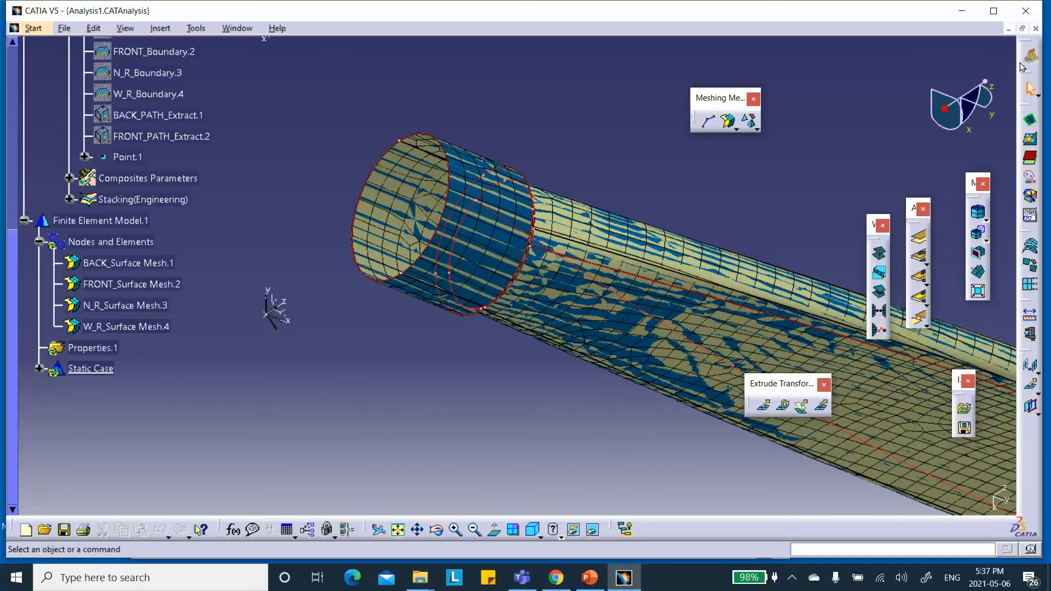
left_click(1029, 57)
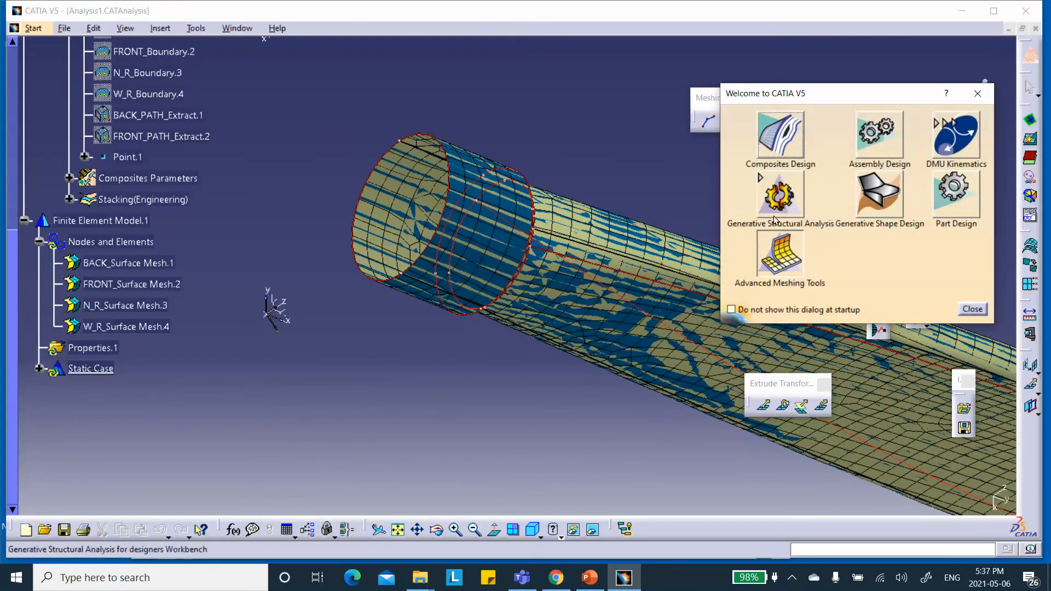
left_click(777, 194)
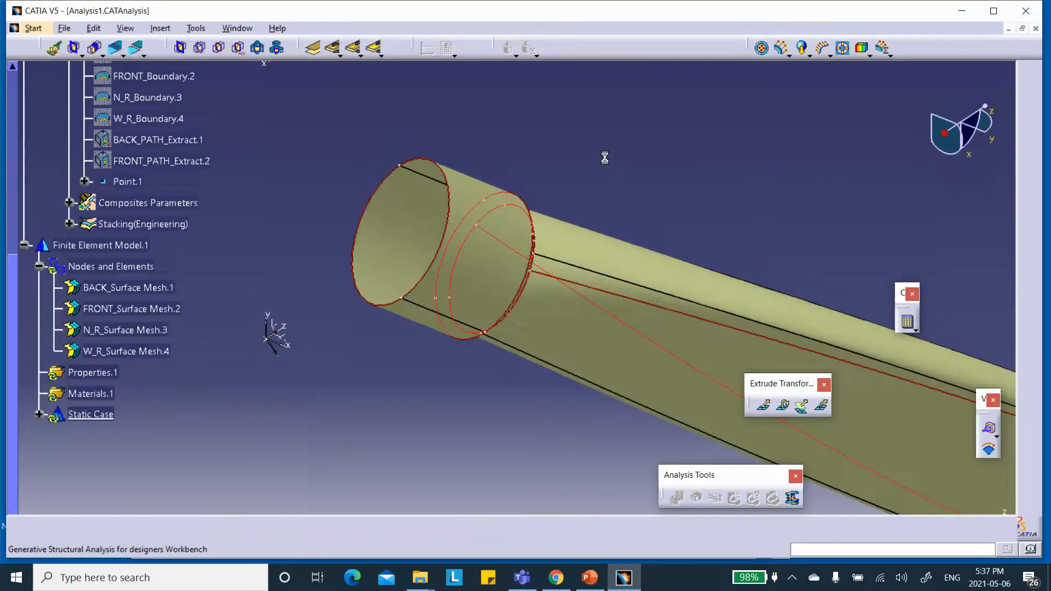
Compute the finite element model of the blade with the Mesh Only option
middle_click_drag(598, 150, 606, 195)
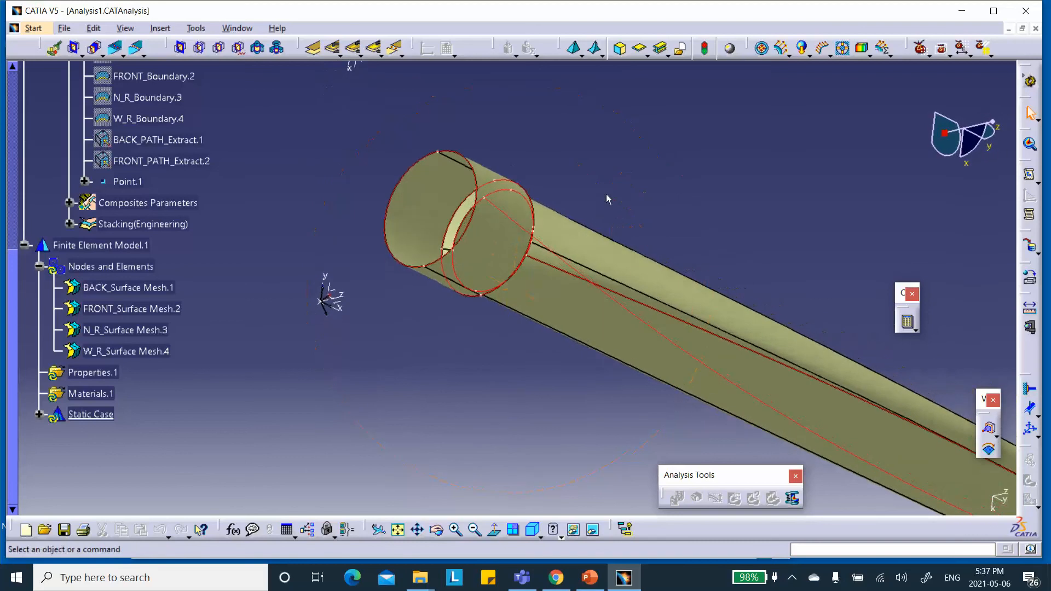
middle_click_drag(482, 166, 548, 274)
left_click(907, 322)
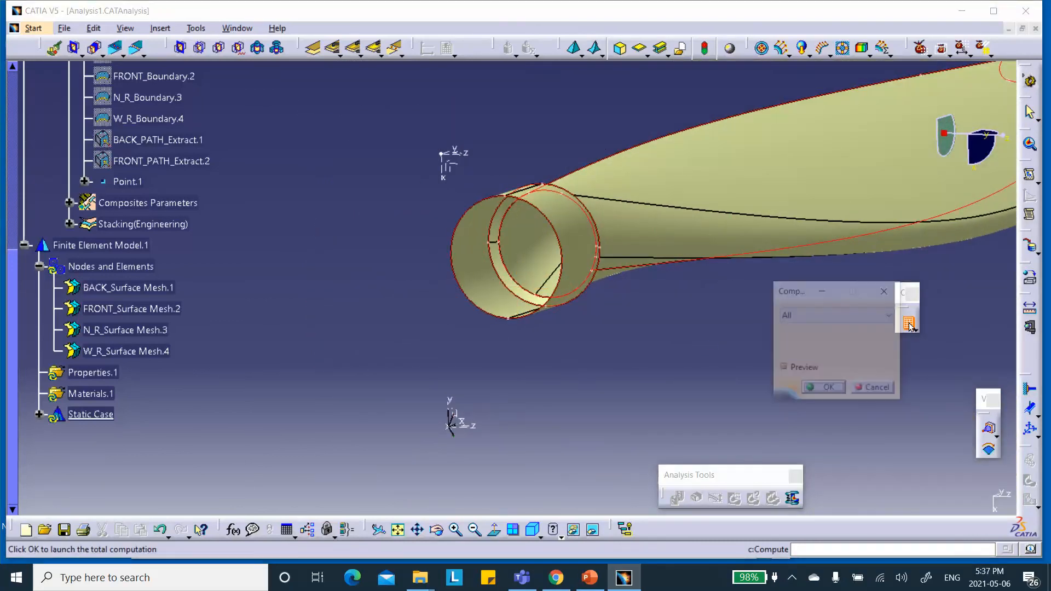
left_click(821, 316)
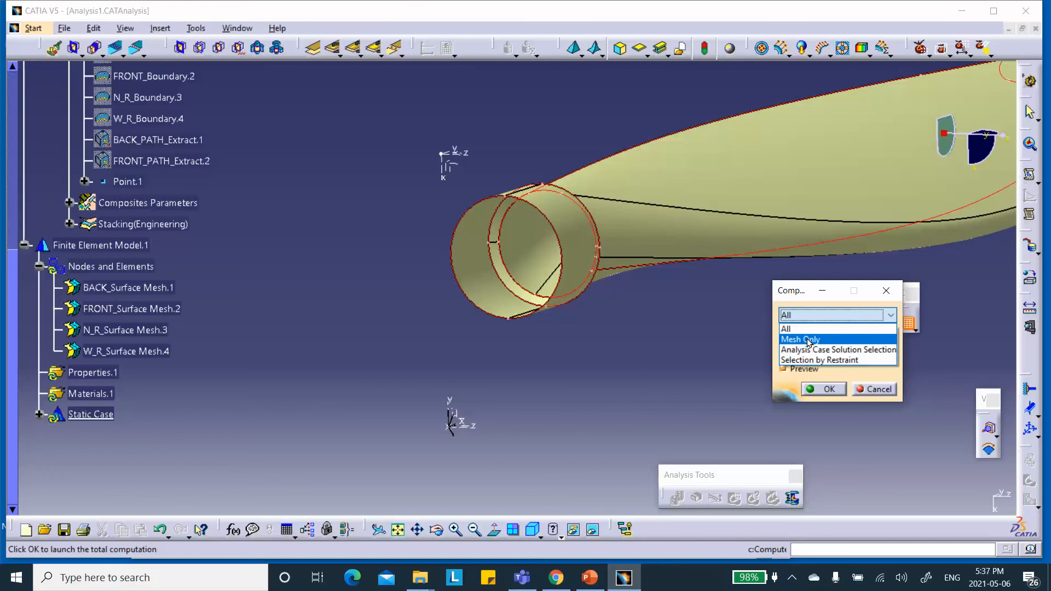
left_click(809, 341)
left_click(829, 389)
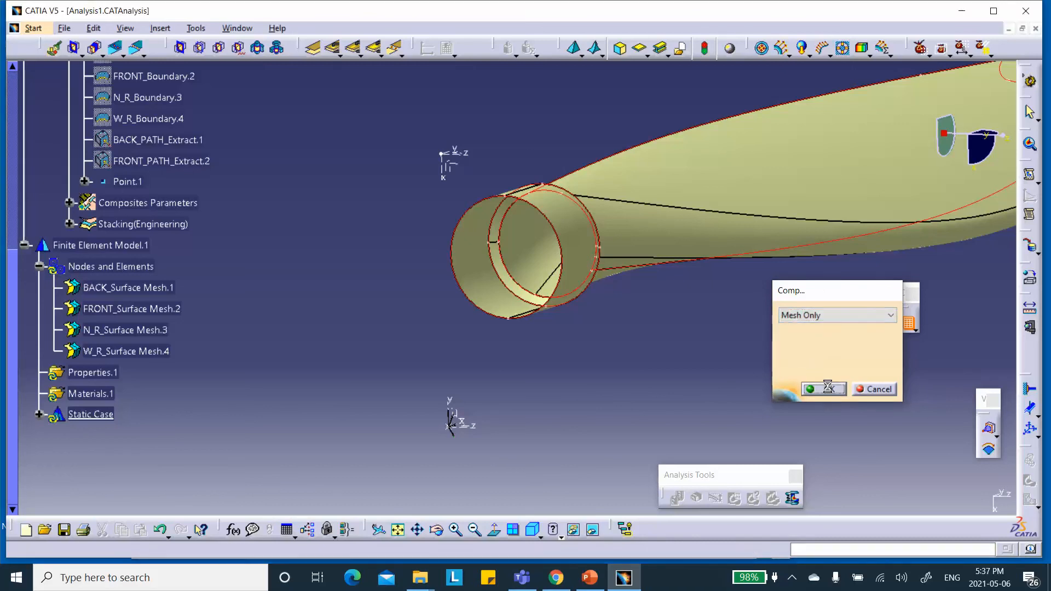
Generate a Local axis symbol image for Nodes and Elements
scroll(291, 318, "down", 3)
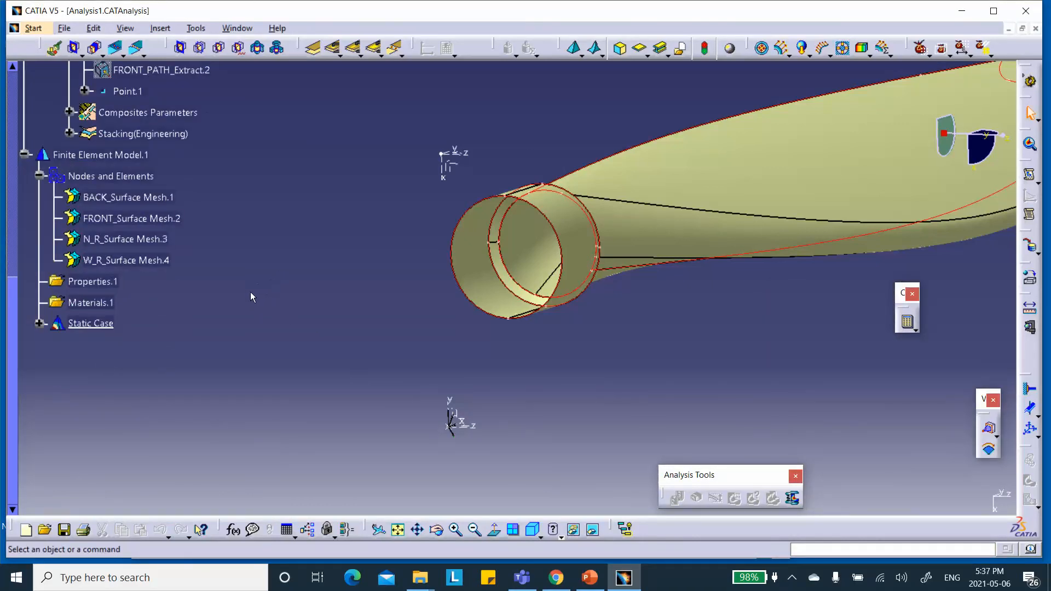
right_click(108, 176)
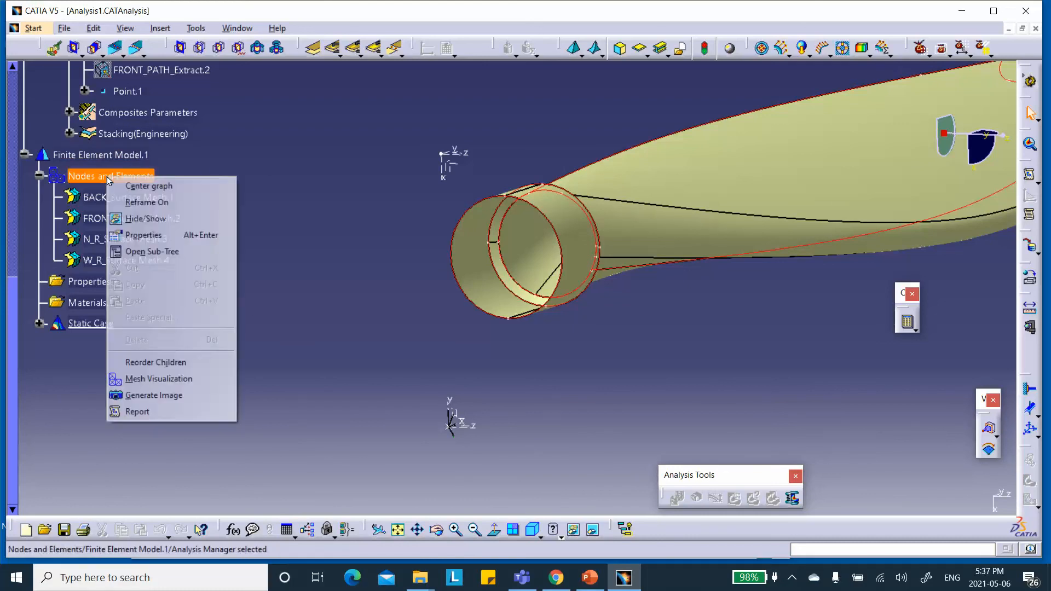
left_click(159, 396)
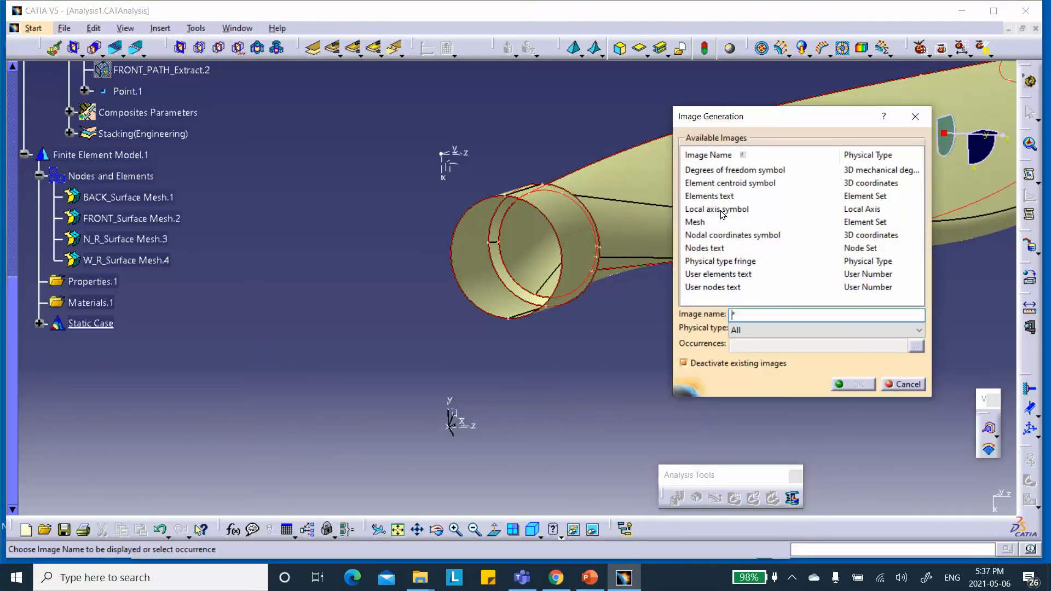
left_click(721, 209)
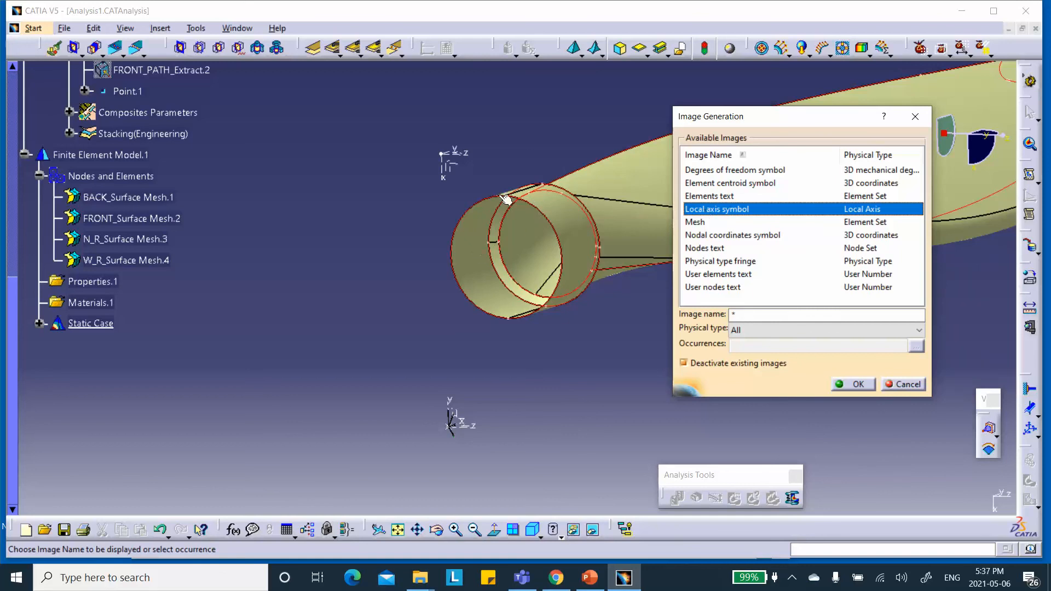
left_click(856, 385)
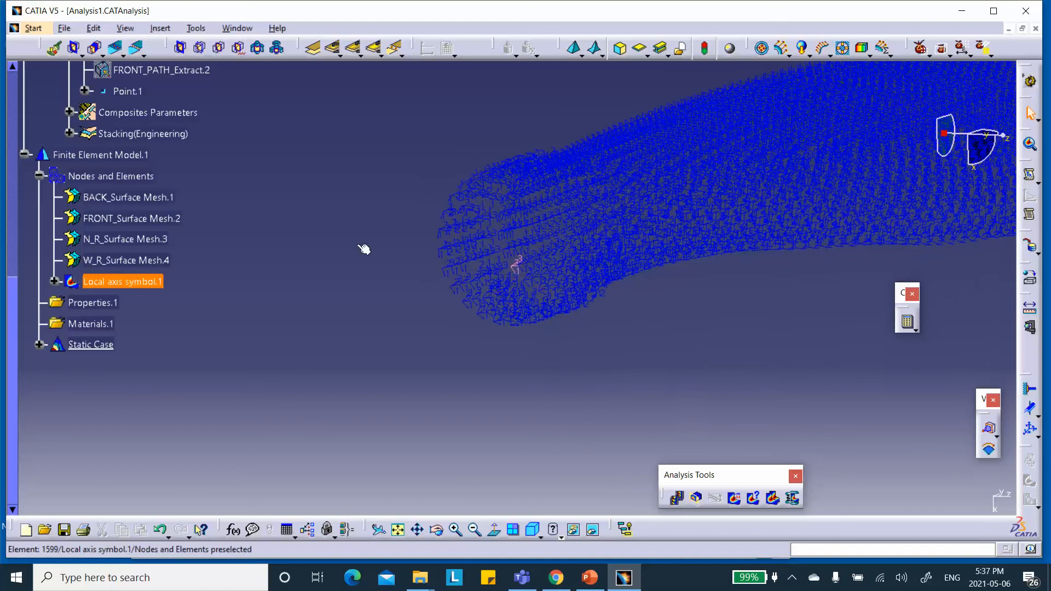
Show the blade geometry under Links Manager.1 together with the local axis symbols
scroll(272, 200, "up", 7)
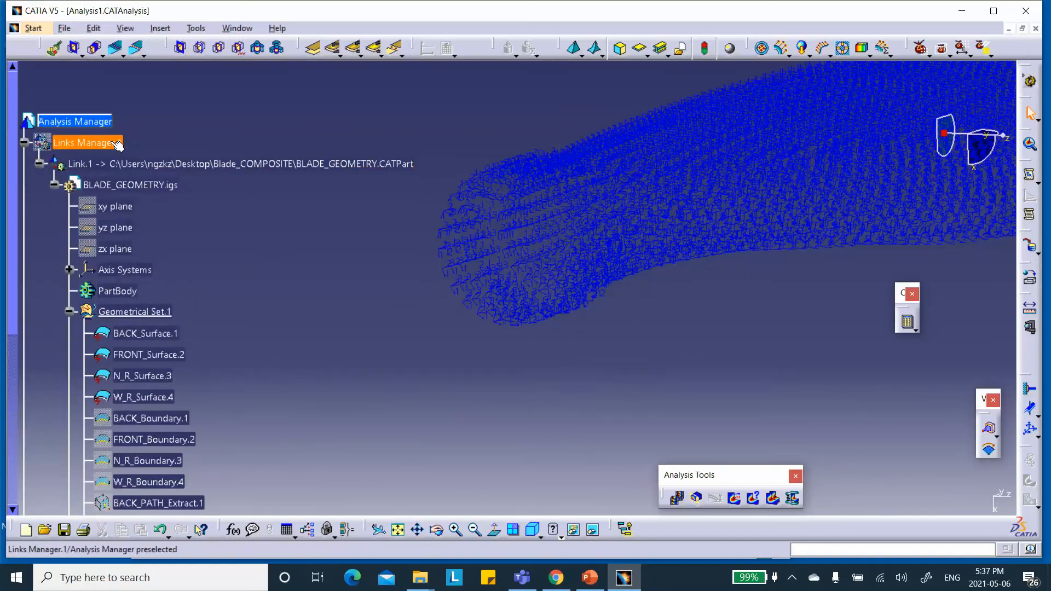
right_click(117, 144)
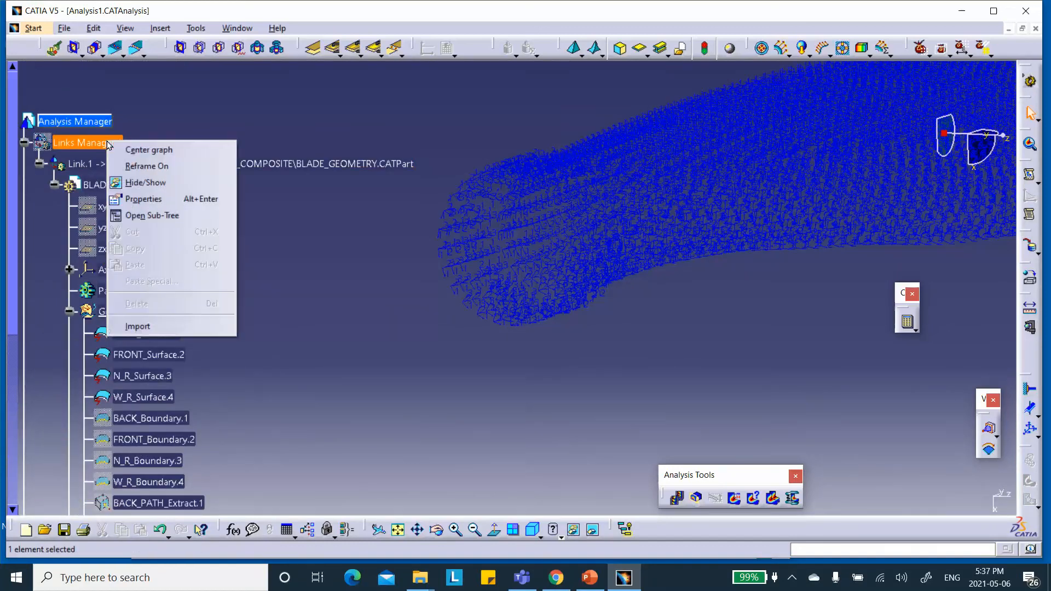
left_click(139, 184)
Examine the element local axis directions on the root cylinder, the narrow ring and the adjoining blade surfaces
middle_click_drag(434, 462, 570, 259)
left_click(634, 238)
middle_click_drag(743, 186, 660, 254)
left_click(660, 254)
middle_click_drag(659, 254, 668, 317)
middle_click_drag(769, 262, 692, 266)
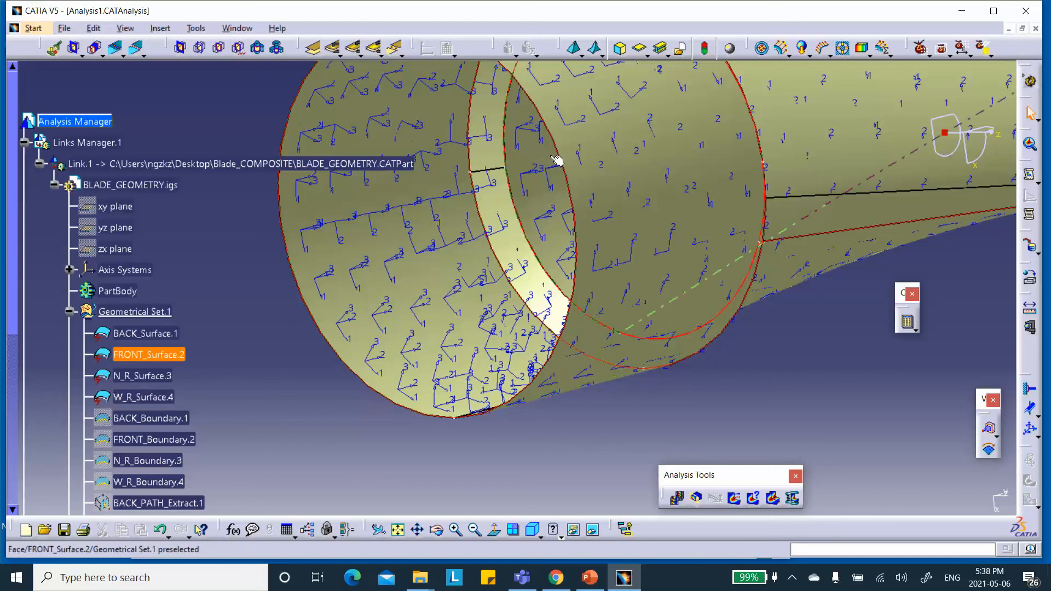
middle_click_drag(421, 154, 638, 434, "ctrl")
middle_click_drag(654, 332, 658, 228)
middle_click_drag(658, 228, 583, 346, "ctrl")
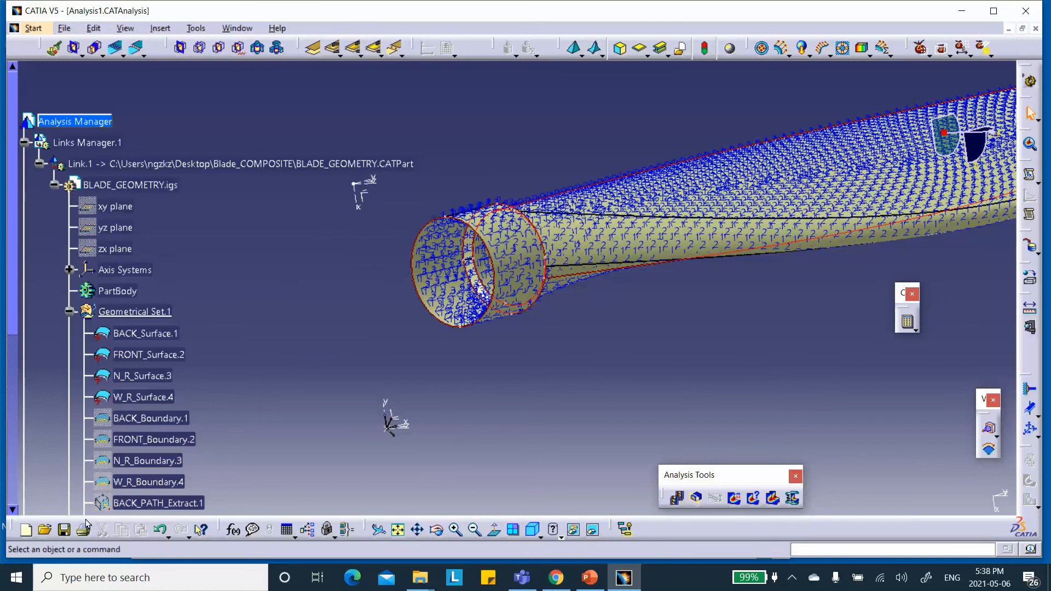
Save the analysis and deactivate the local axis symbol image under Nodes and Elements
left_click(64, 529)
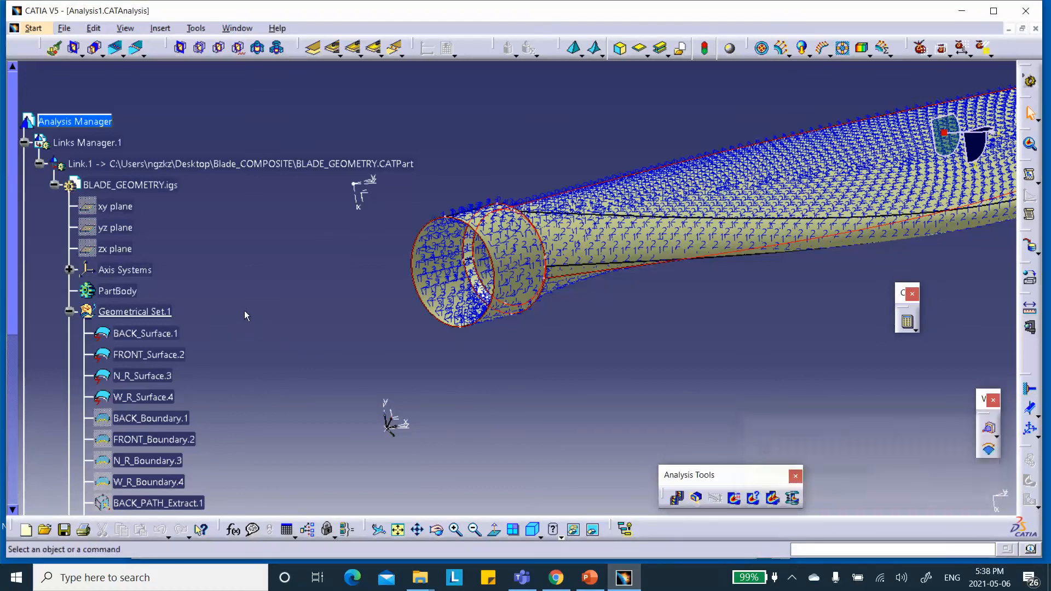
scroll(245, 309, "down", 5)
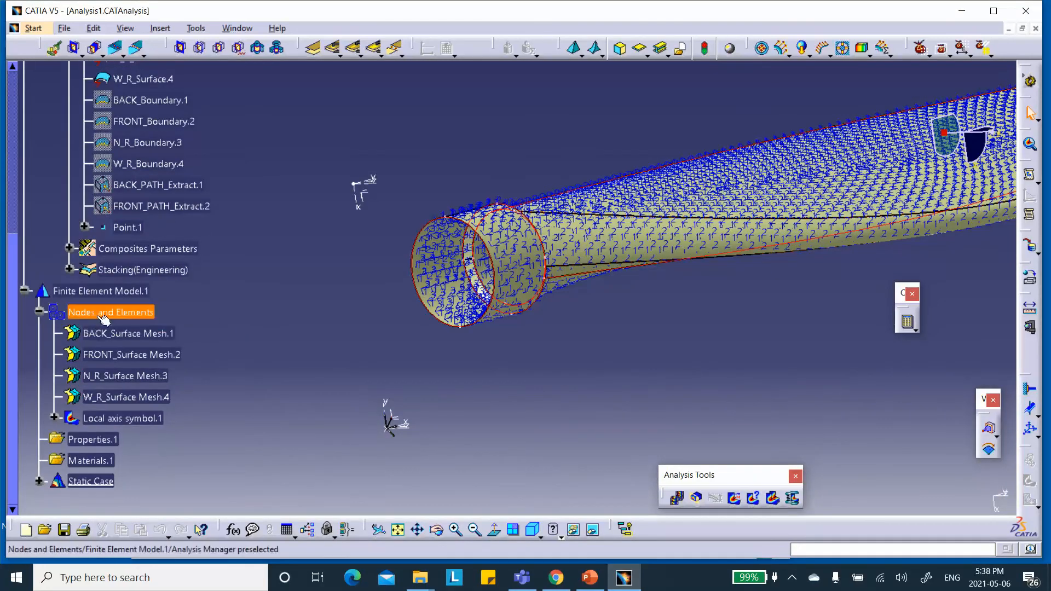
right_click(115, 418)
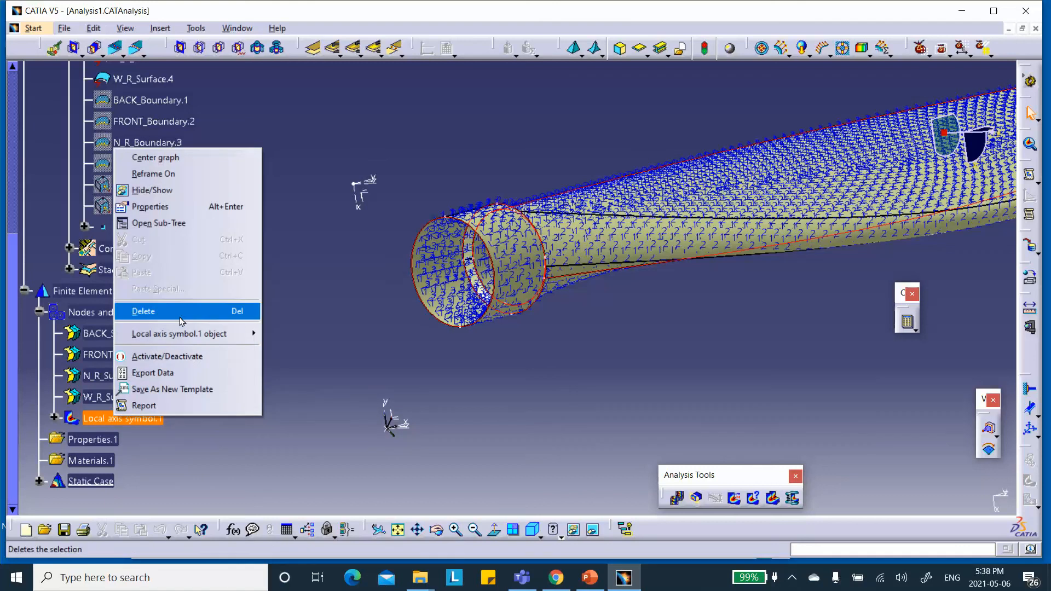
left_click(181, 353)
Set the isometric view and start an Imported Composite Property with BACK_Surface.1 as its support
middle_click_drag(446, 336, 450, 363)
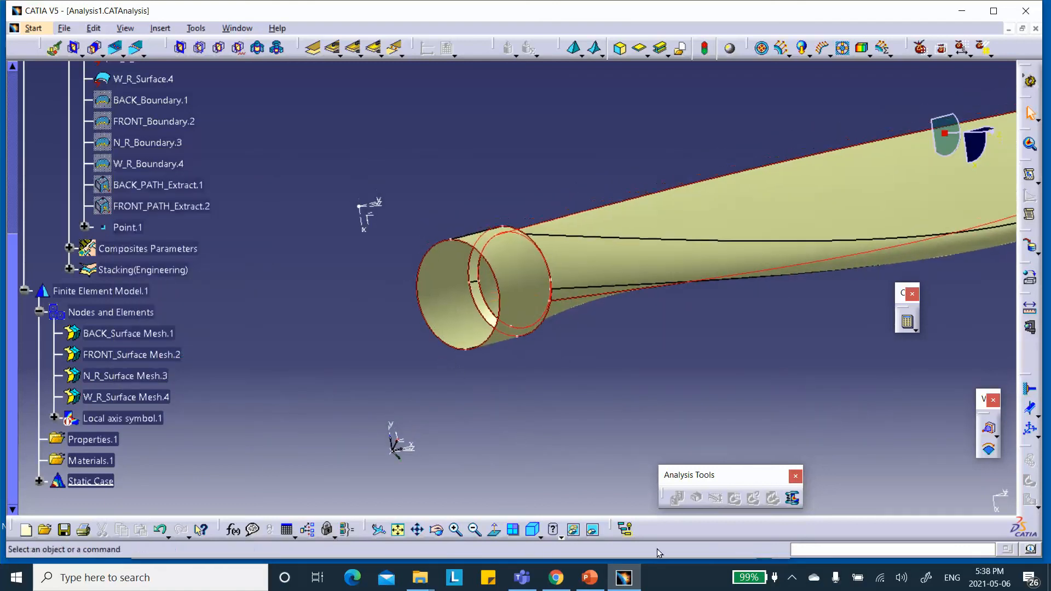
left_click(533, 529)
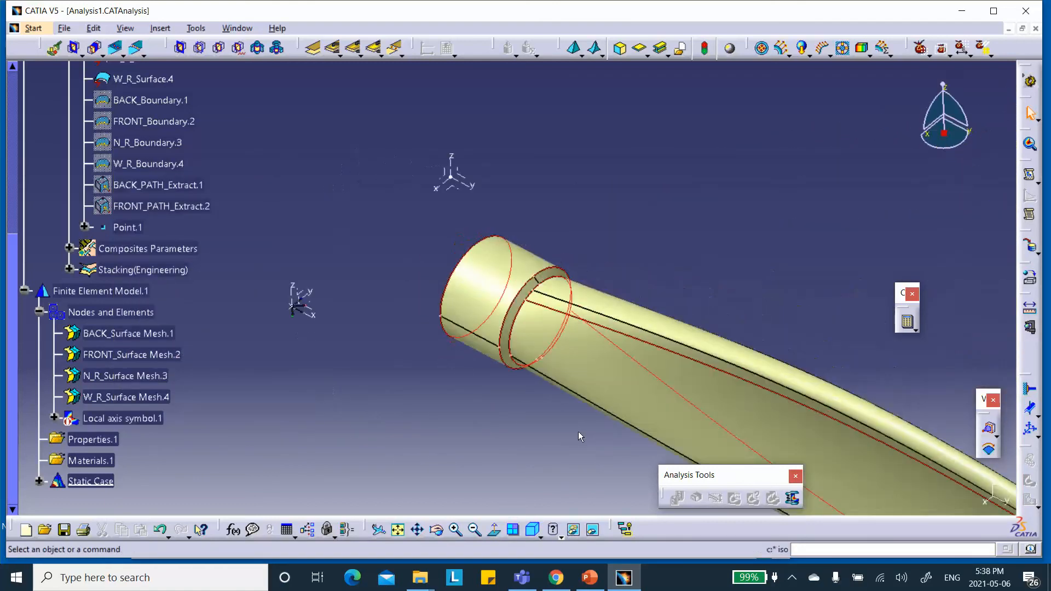
middle_click_drag(542, 433, 499, 366)
left_click(502, 323)
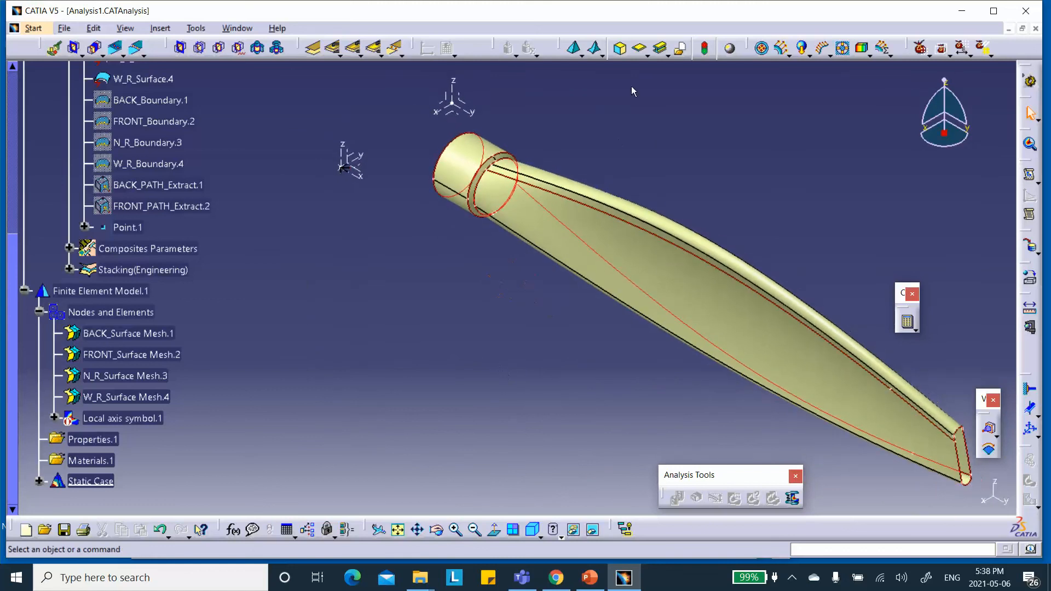
left_click(648, 55)
left_click(662, 94)
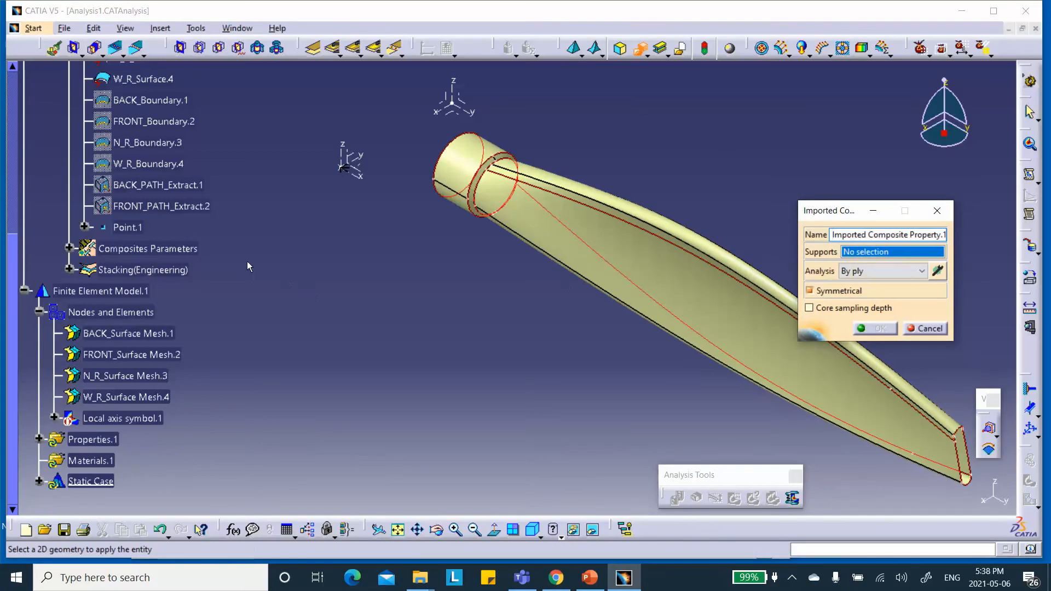
scroll(243, 258, "up", 2)
left_click(165, 108)
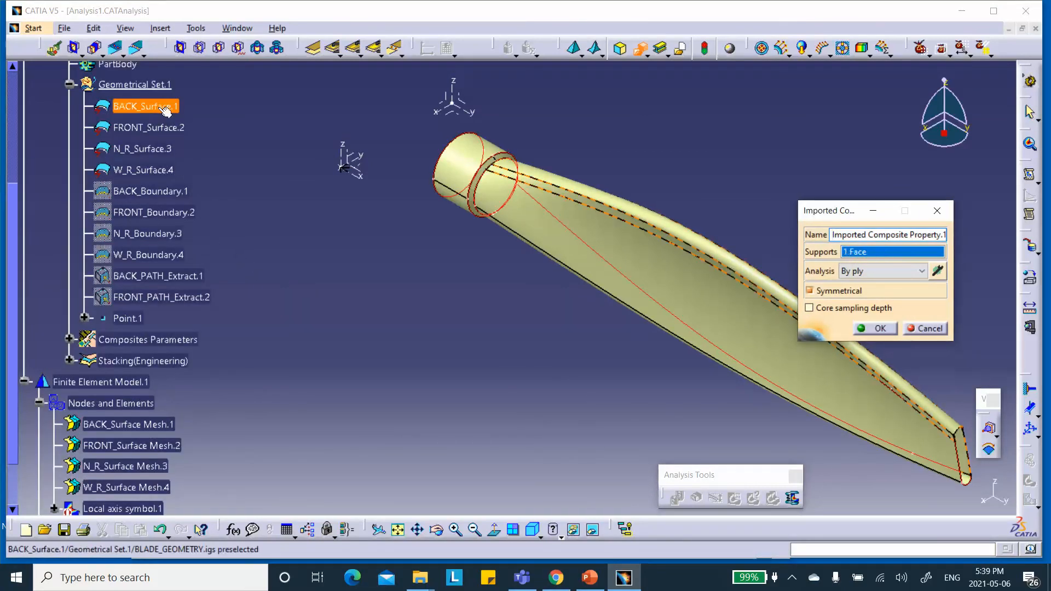
Restrict the imported composite property's ply selection to BACK_Plies Group
left_click(938, 271)
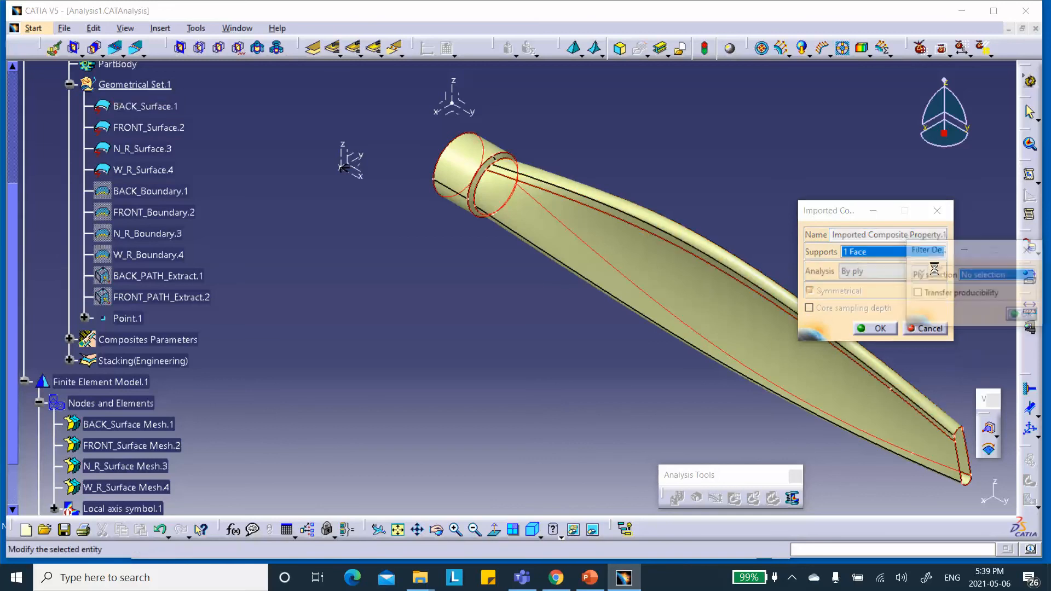
scroll(268, 312, "down", 3)
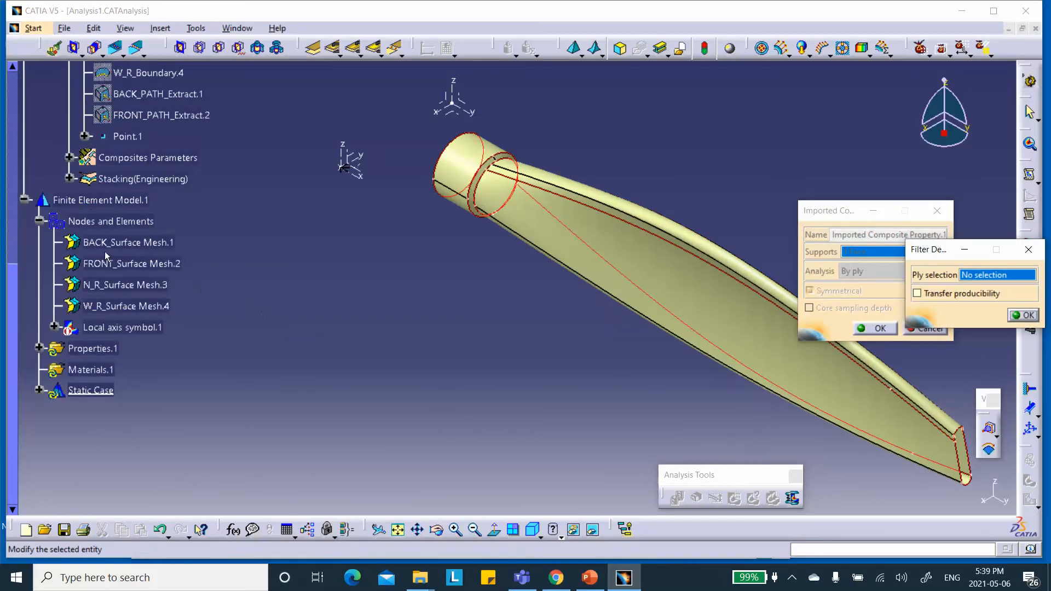
scroll(179, 240, "up", 2)
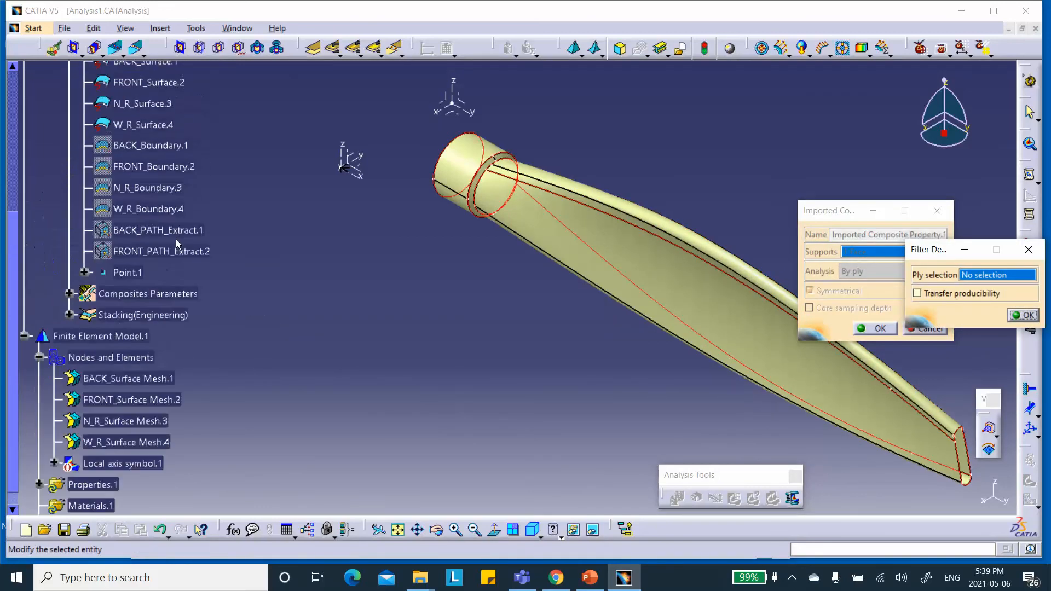
left_click(69, 314)
left_click(170, 335)
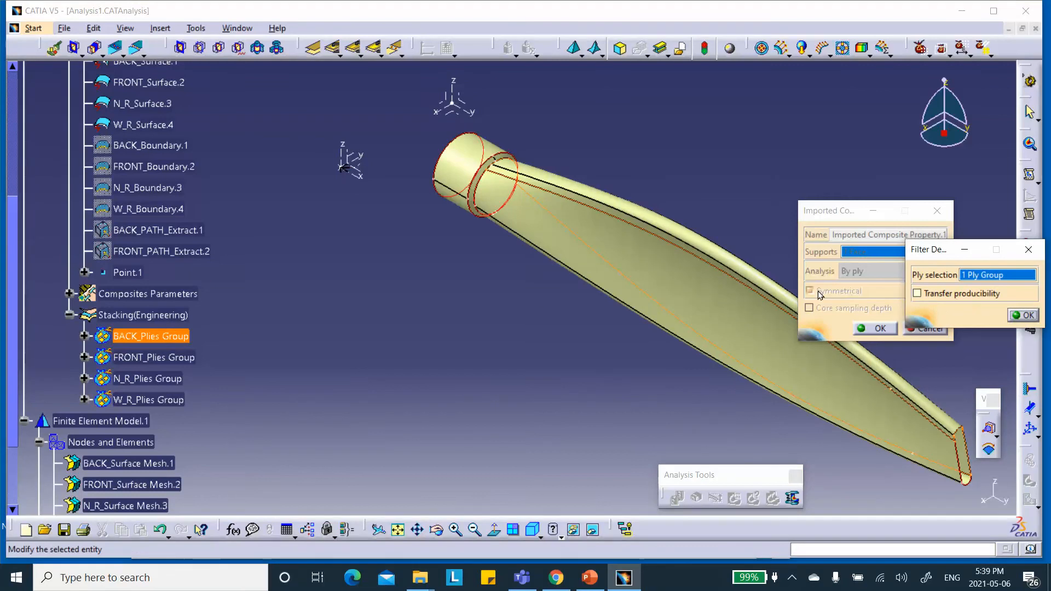
left_click(1023, 316)
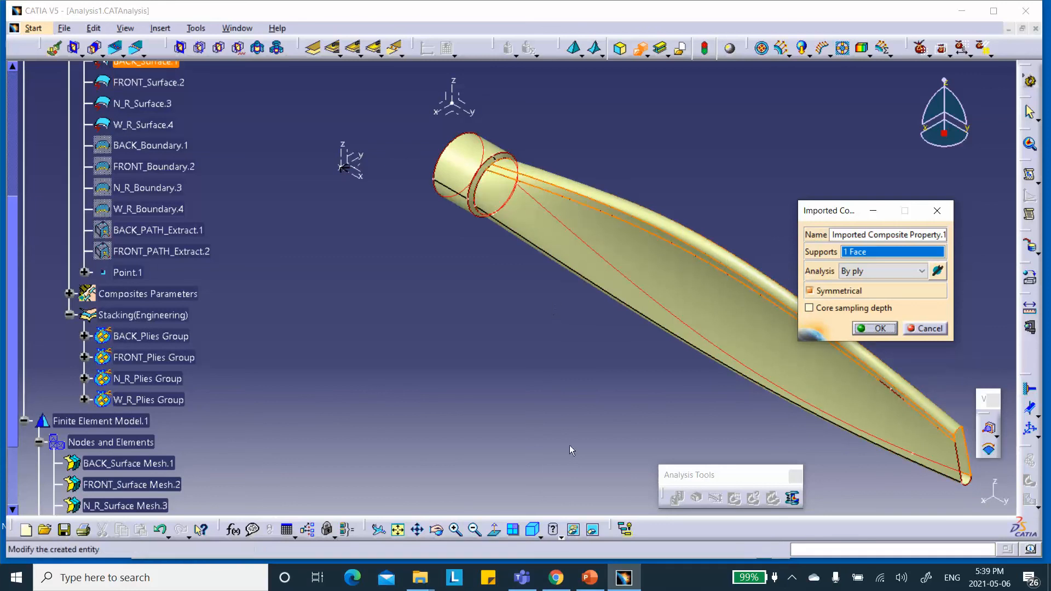
Consult the ply layup slide in PowerPoint, return to CATIA and finish creating the back surface's composite property
left_click(590, 578)
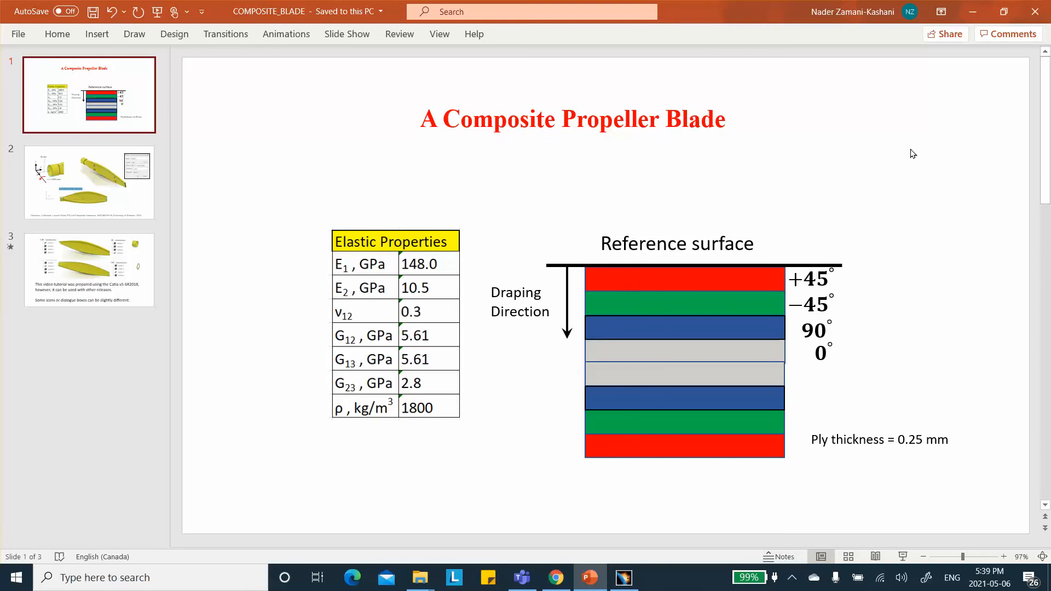
left_click(973, 12)
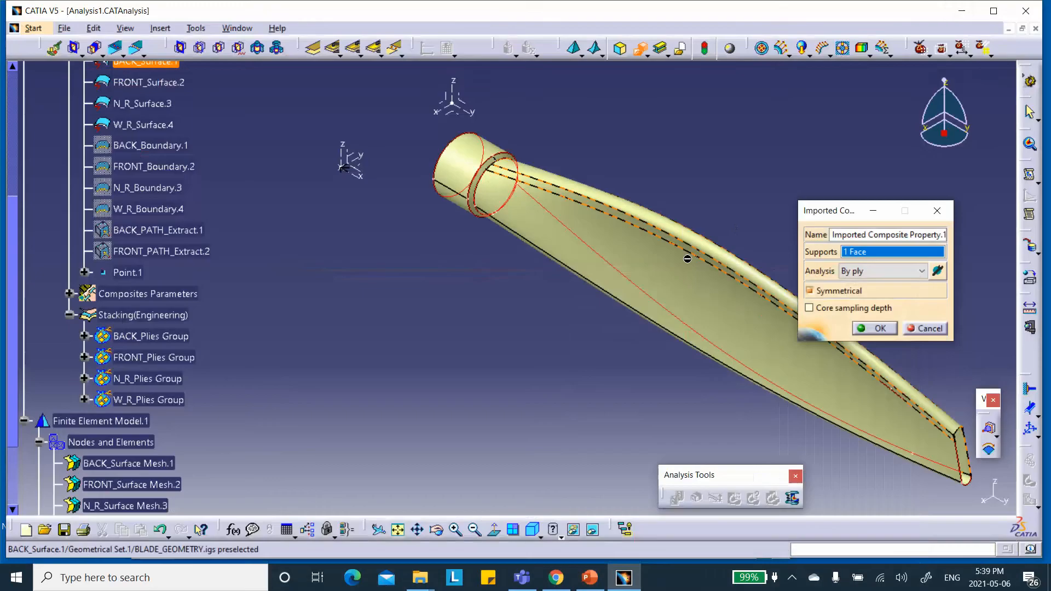
left_click(810, 290)
left_click(881, 328)
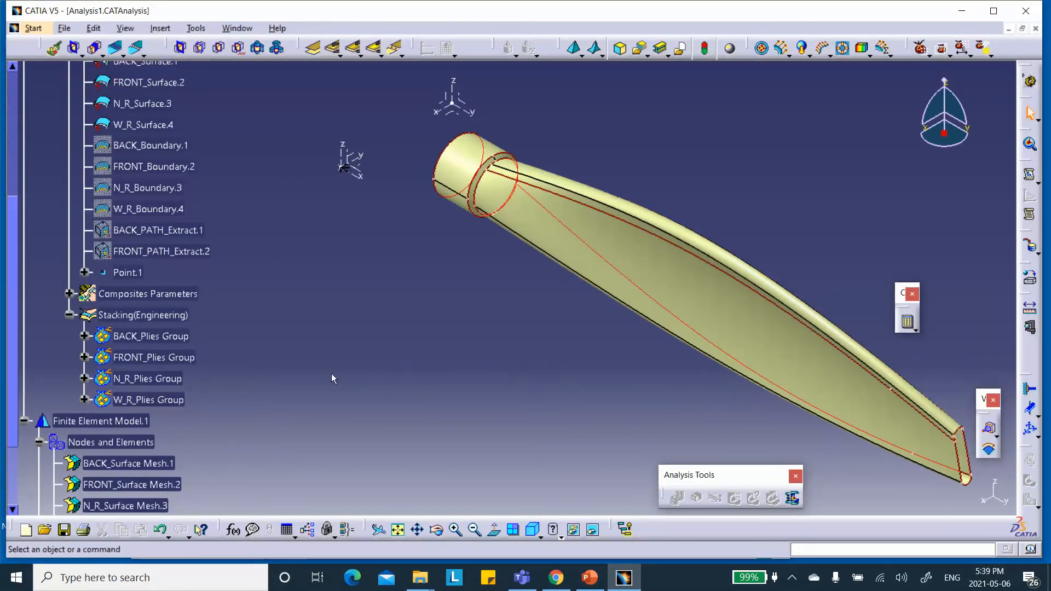
Rename the new composite property under Properties.1 as BACK_Imported Composite Property.1
scroll(261, 318, "down", 4)
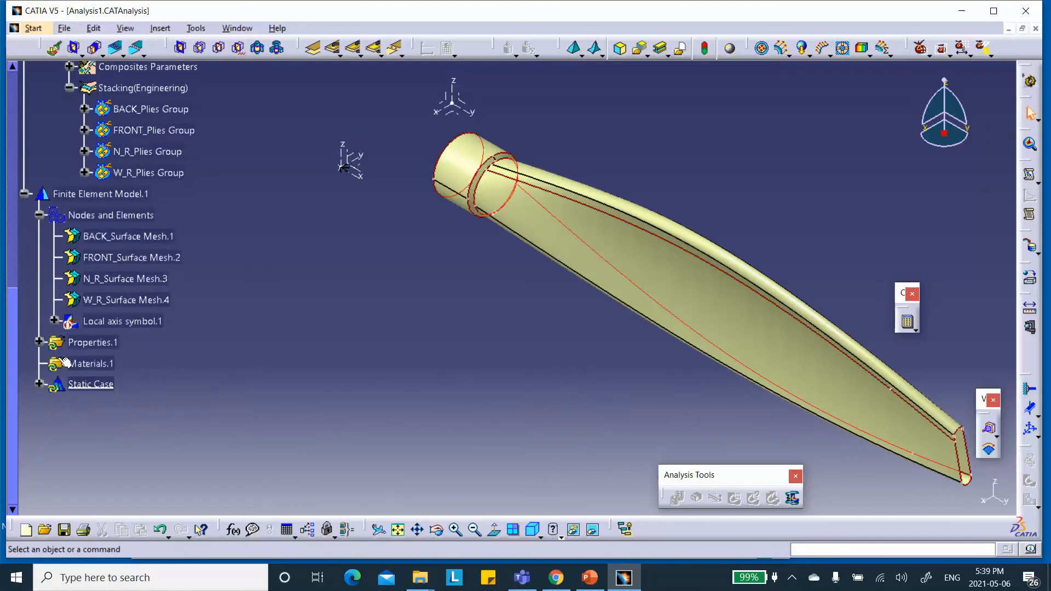
left_click(39, 342)
right_click(153, 360)
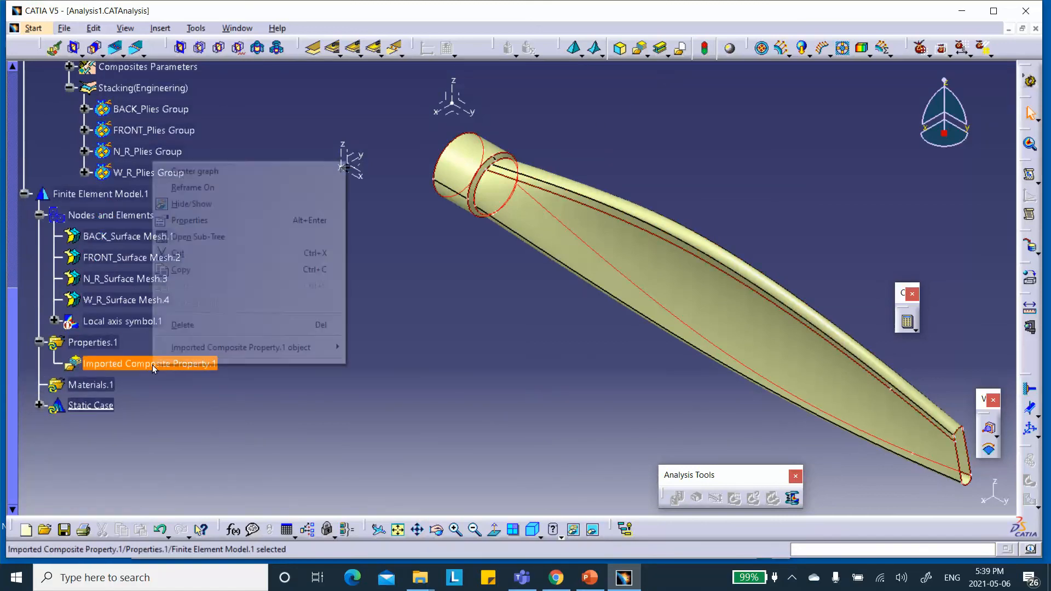
left_click(190, 221)
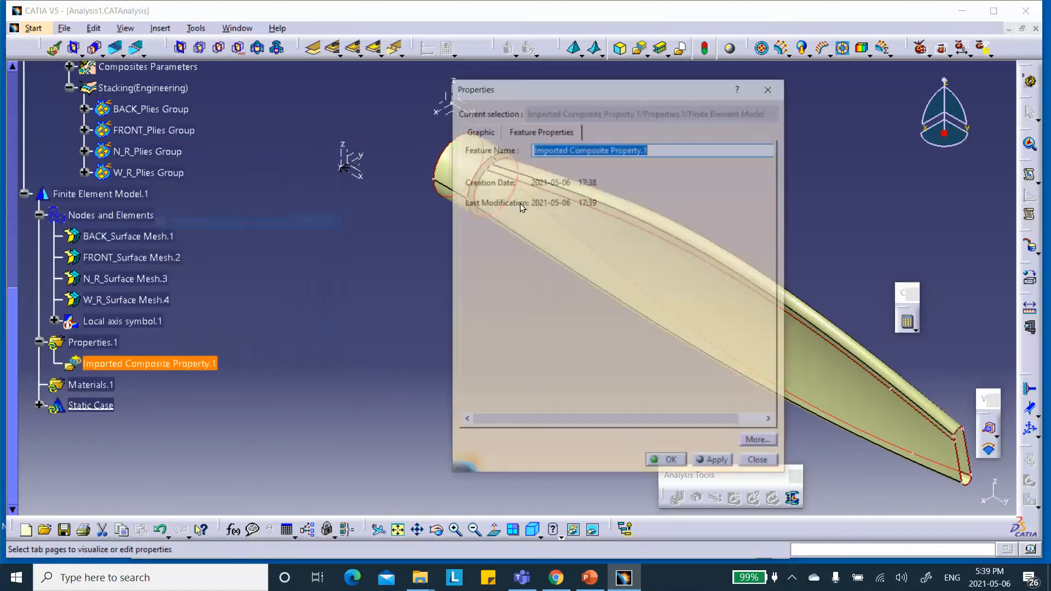
left_click(533, 148)
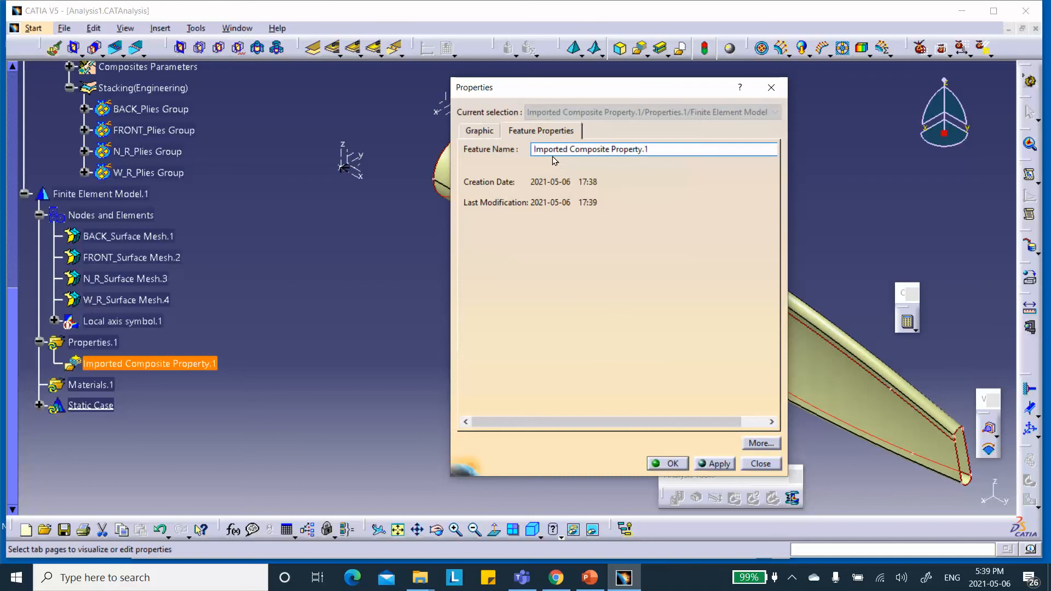
type("BACK")
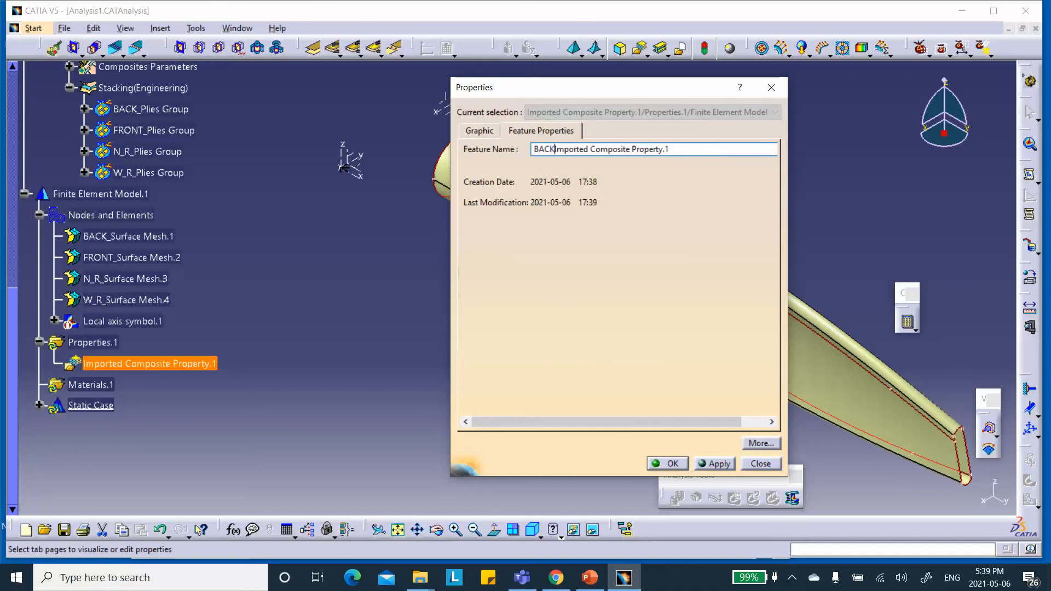
type("_")
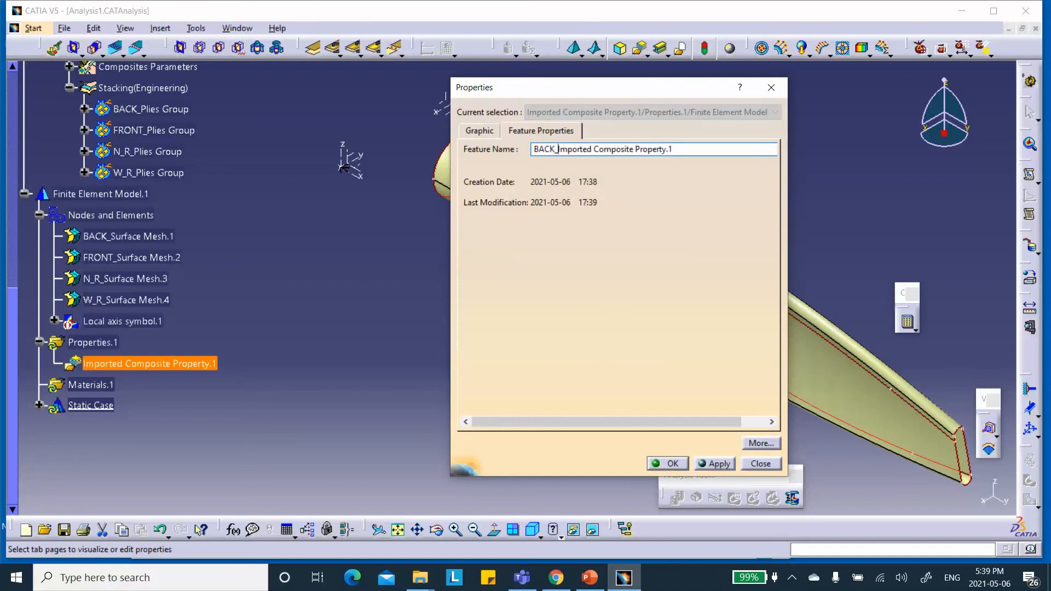
left_click(667, 464)
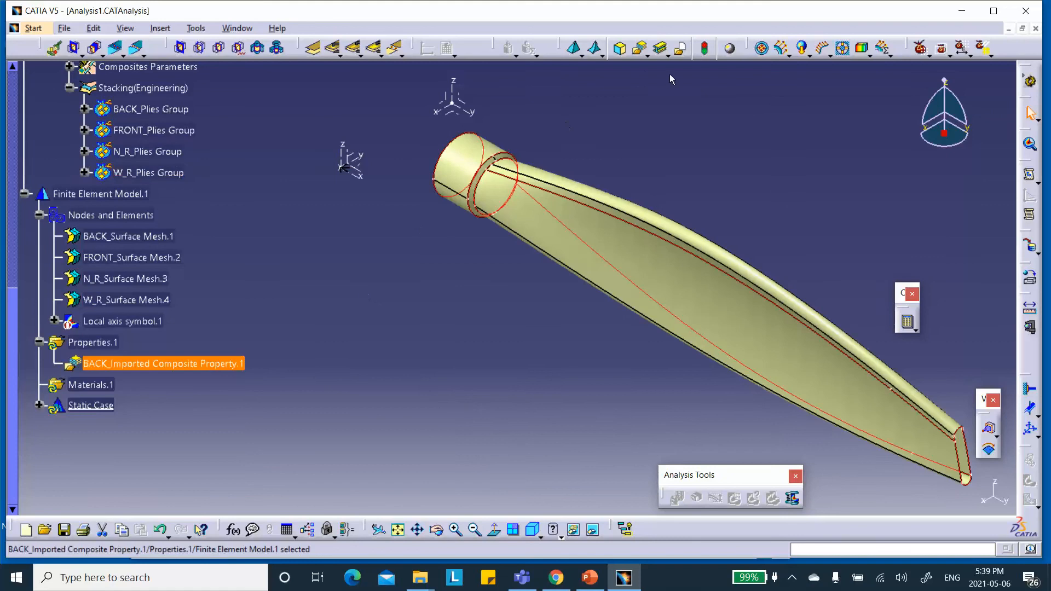
Start a second Imported Composite Property with FRONT_Surface.2 as its support
left_click(641, 49)
scroll(218, 235, "up", 2)
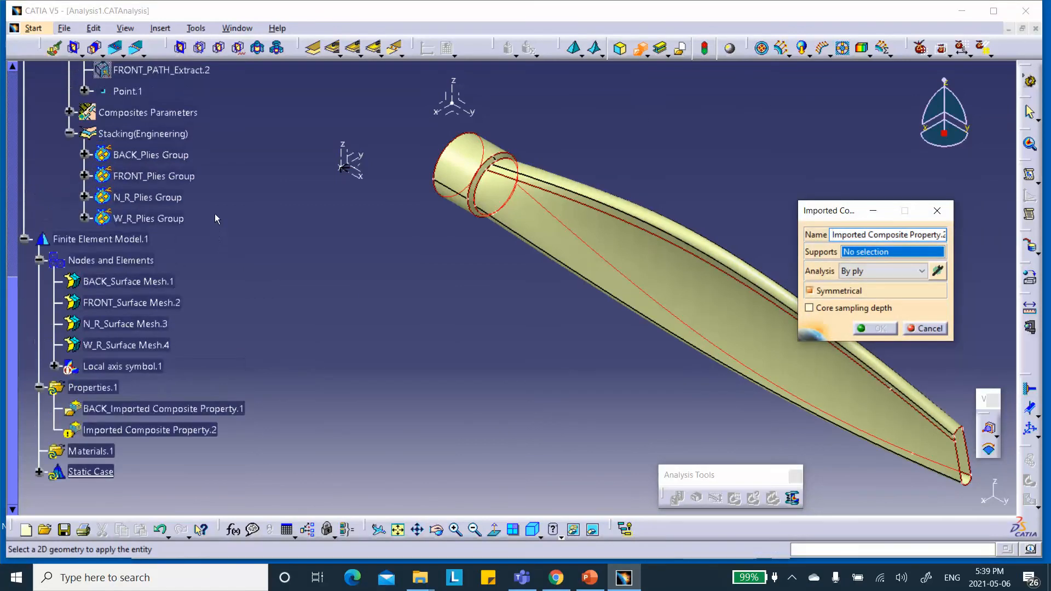
scroll(214, 213, "up", 3)
scroll(214, 212, "up", 2)
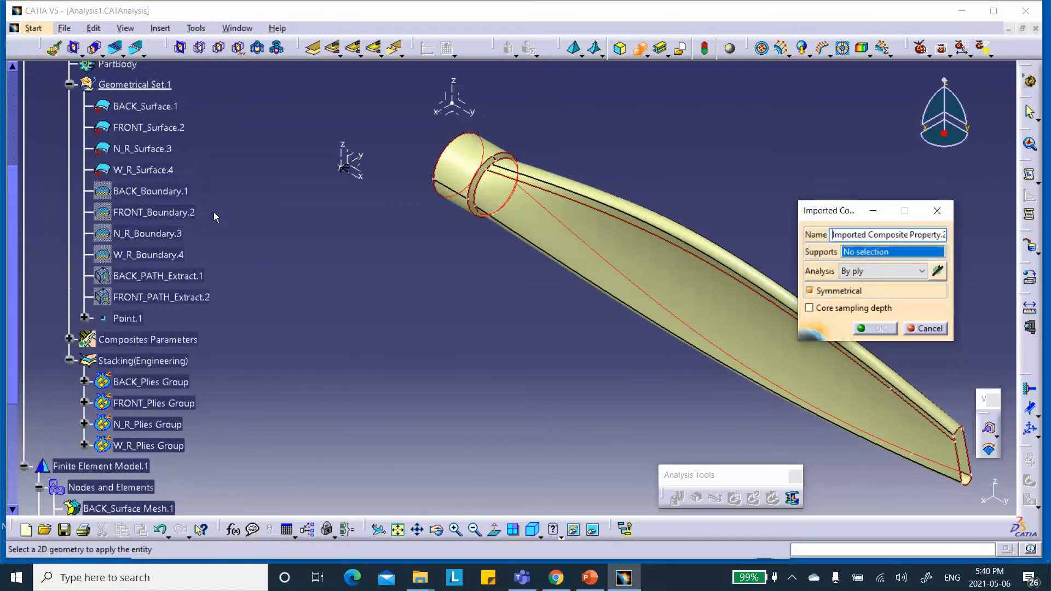
left_click(145, 127)
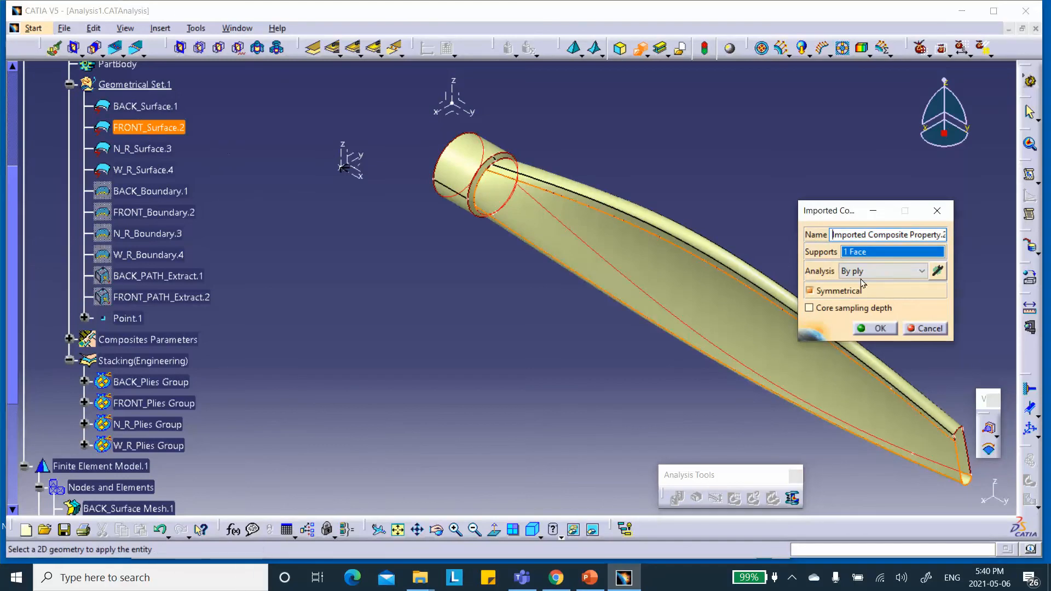
Restrict the second property's ply selection to FRONT_Plies Group and create the property
left_click(938, 271)
scroll(262, 373, "down", 3)
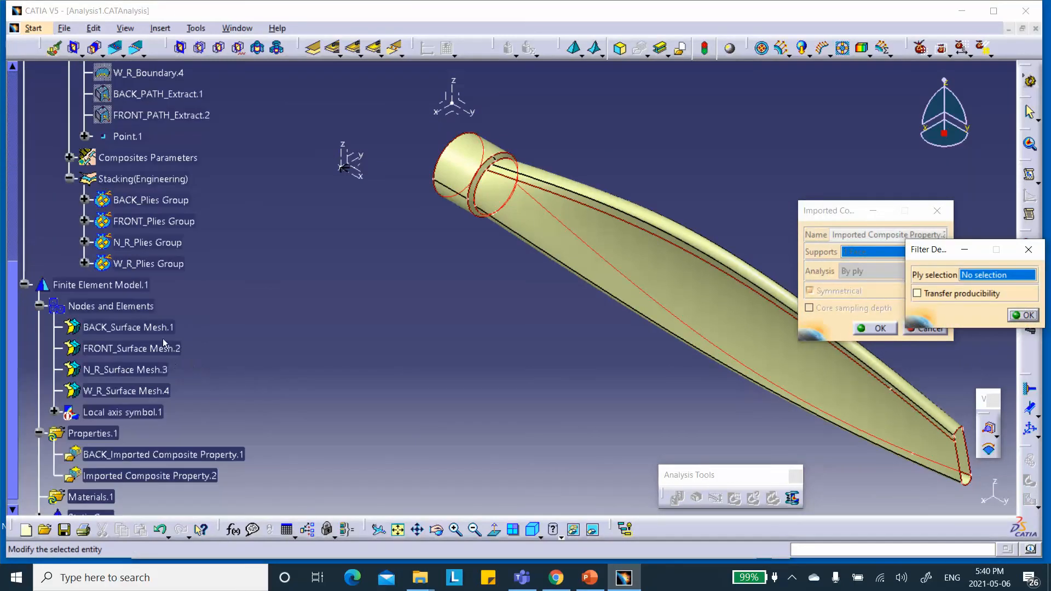
left_click(159, 221)
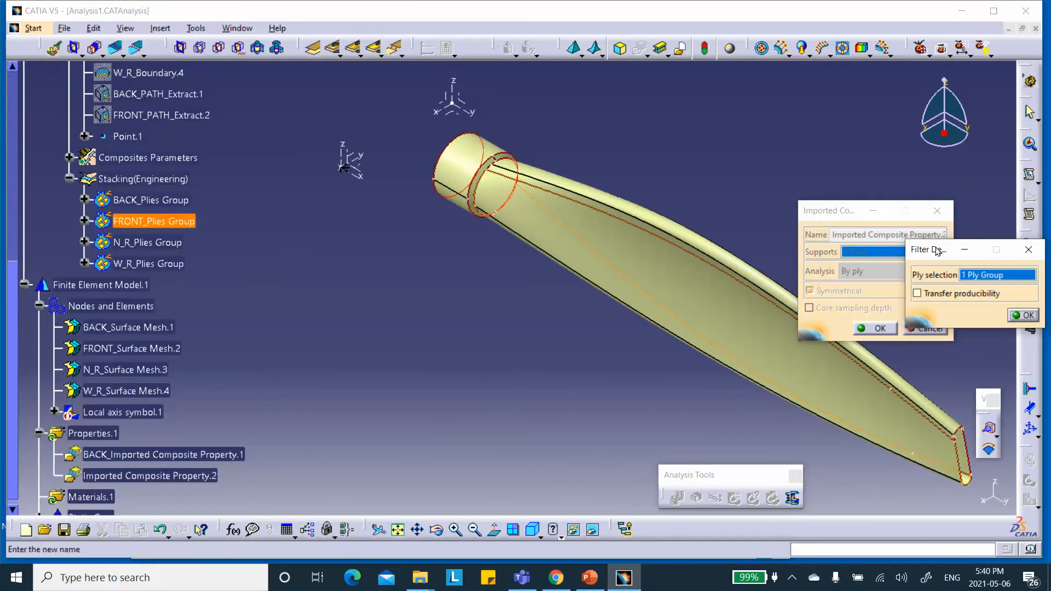
left_click(1023, 315)
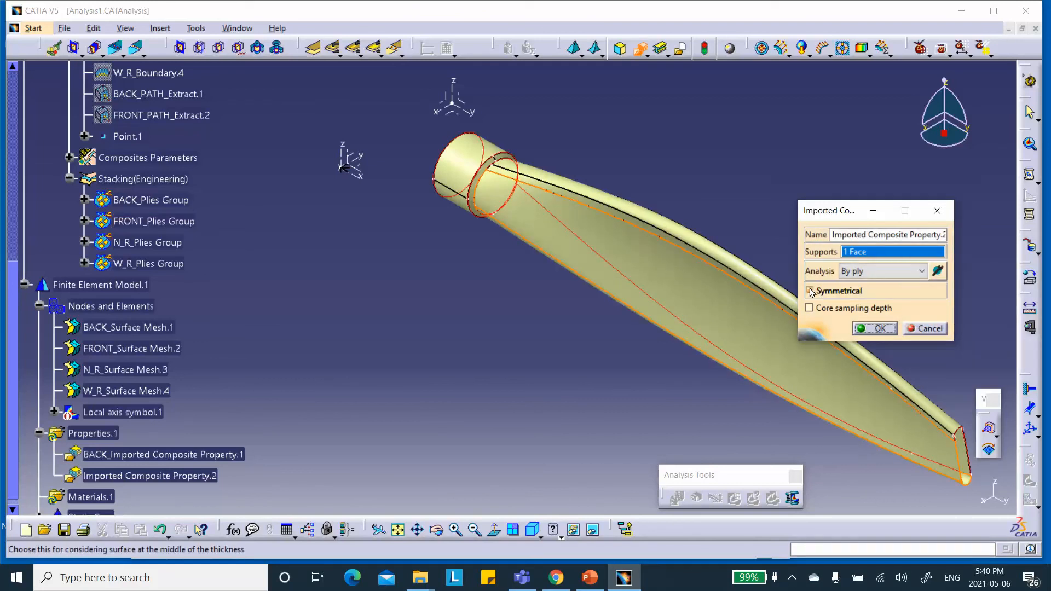
left_click(881, 328)
Rename Imported Composite Property.2 as FRONT_imported Composite Property.2
scroll(325, 370, "down", 4)
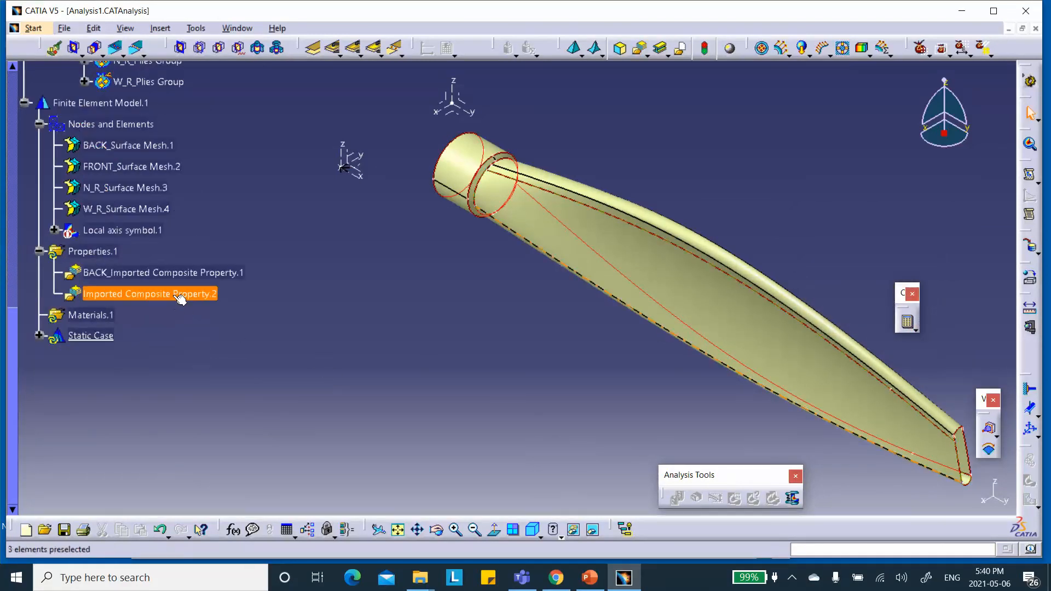
right_click(175, 297)
left_click(212, 354)
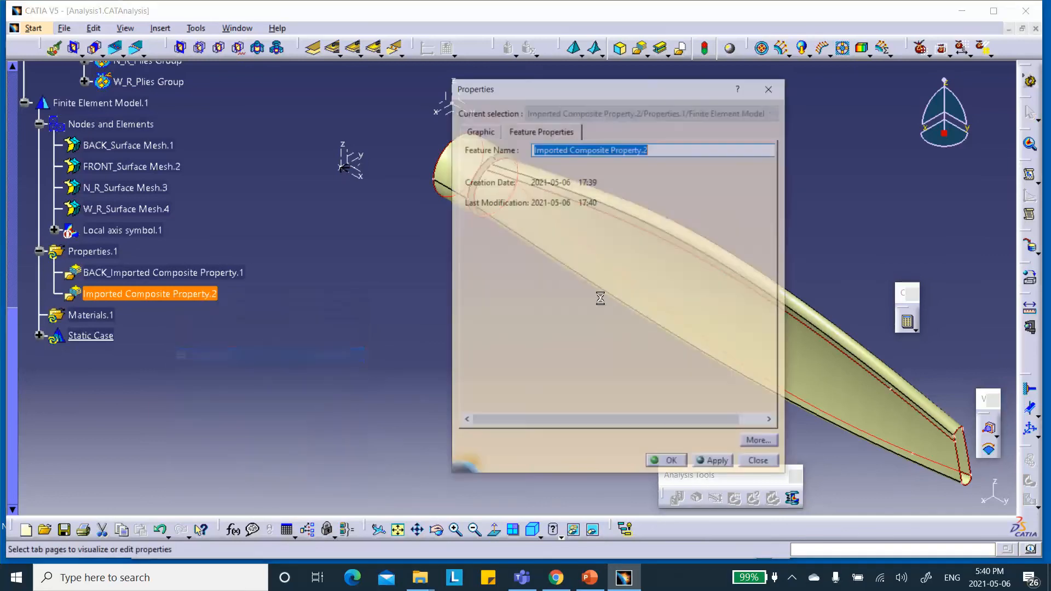
left_click(536, 150)
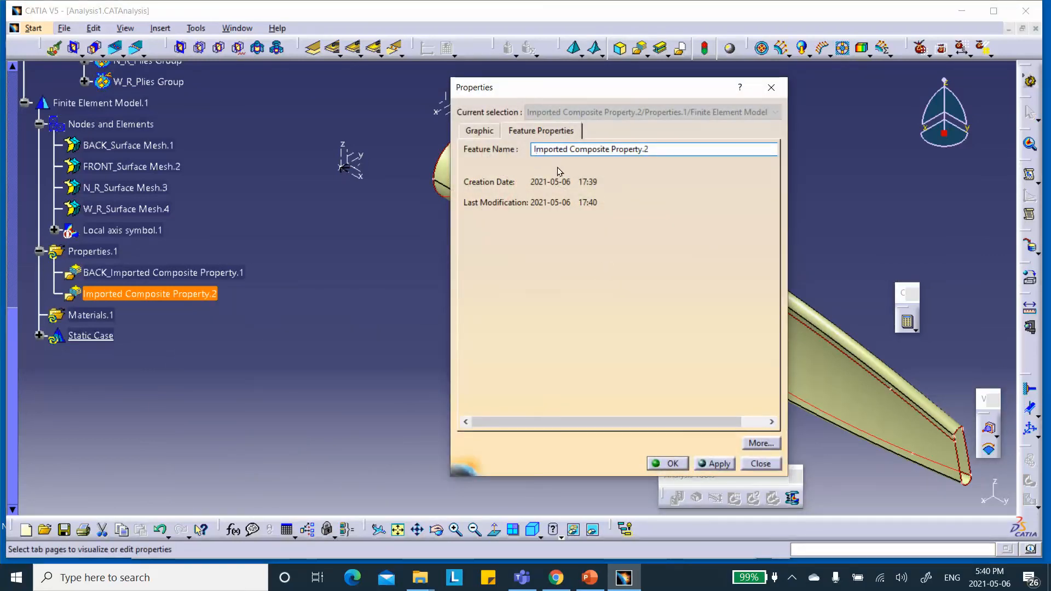
type("FRON")
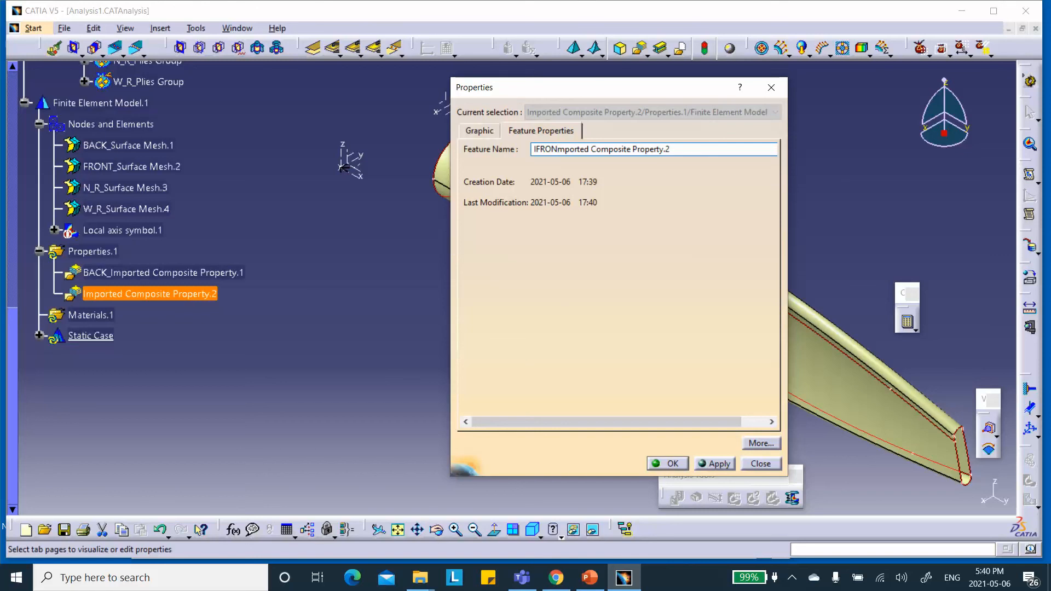
key("BackSpace")
key("BackSpace")
key("BackSpace")
key("BackSpace")
key("BackSpace")
type("F")
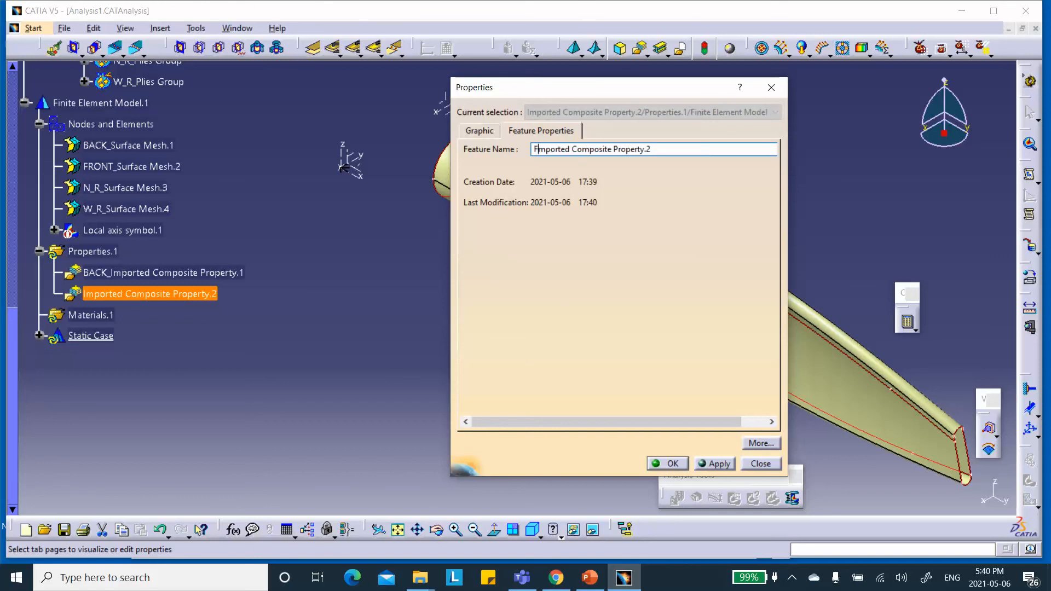
type("RONT")
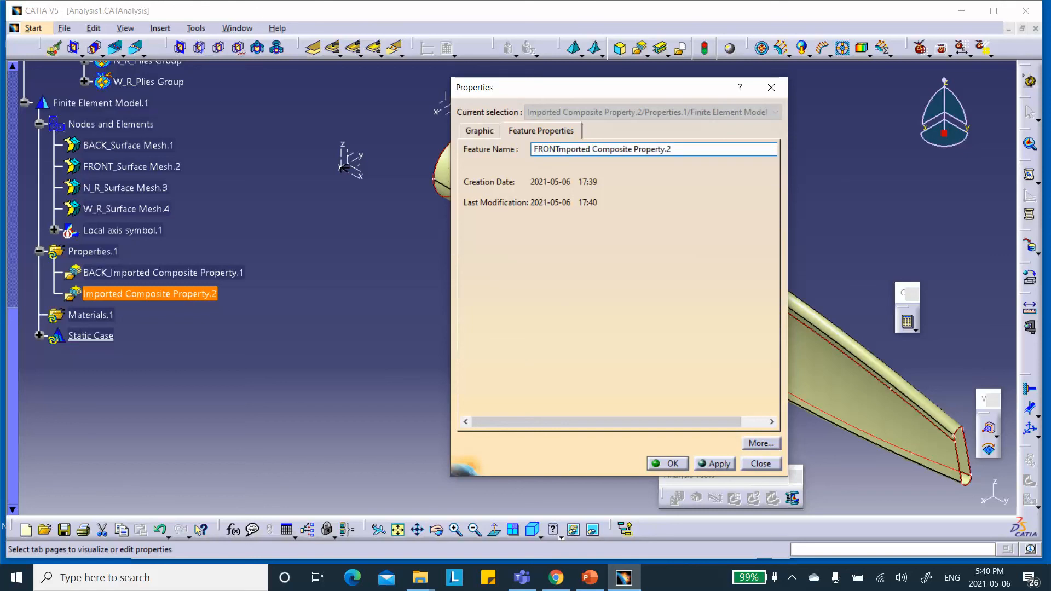
type("_")
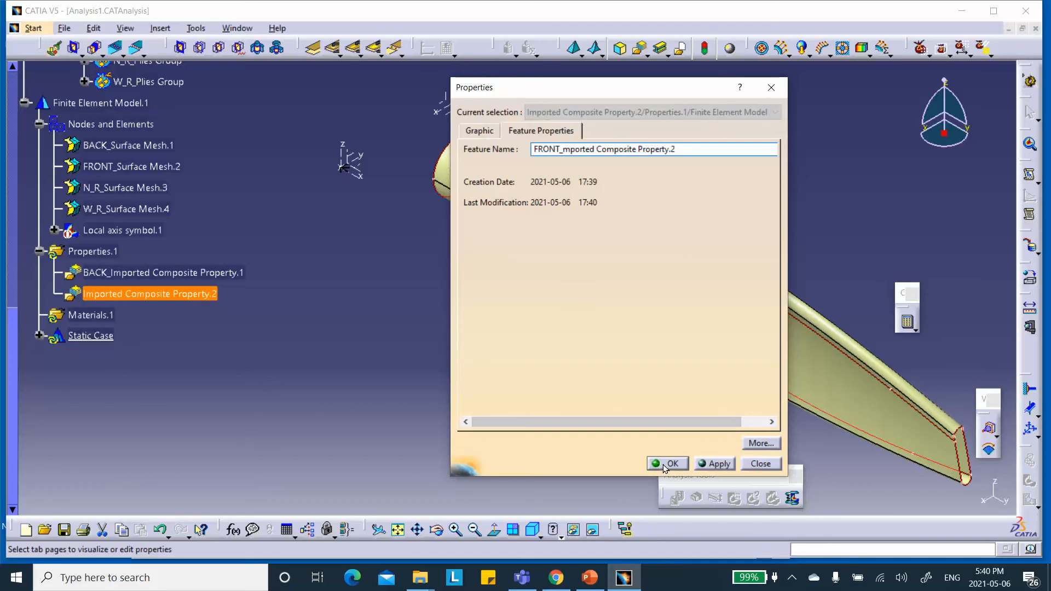
type("I")
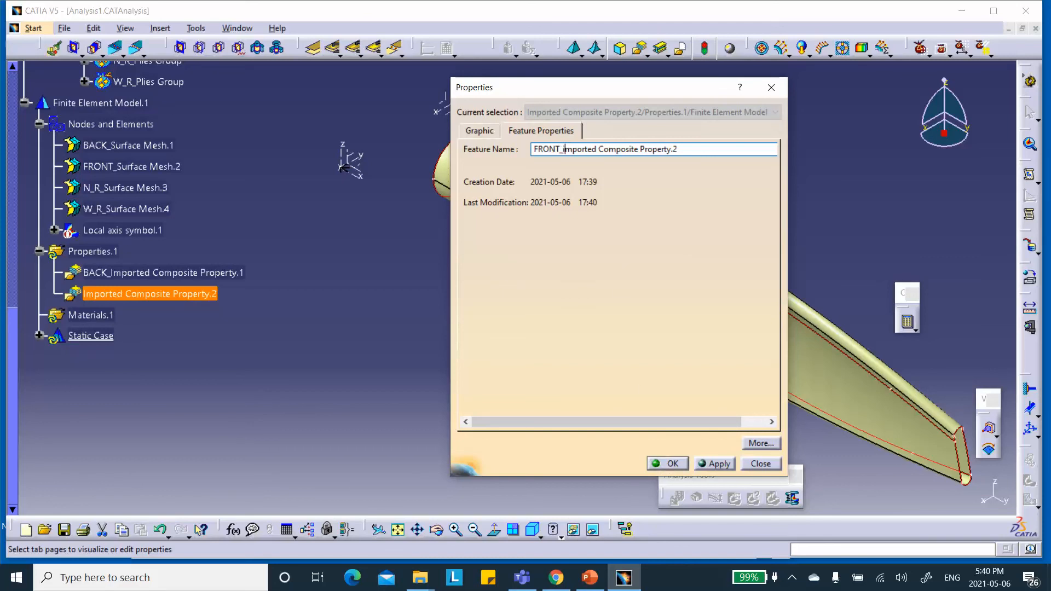
left_click(668, 463)
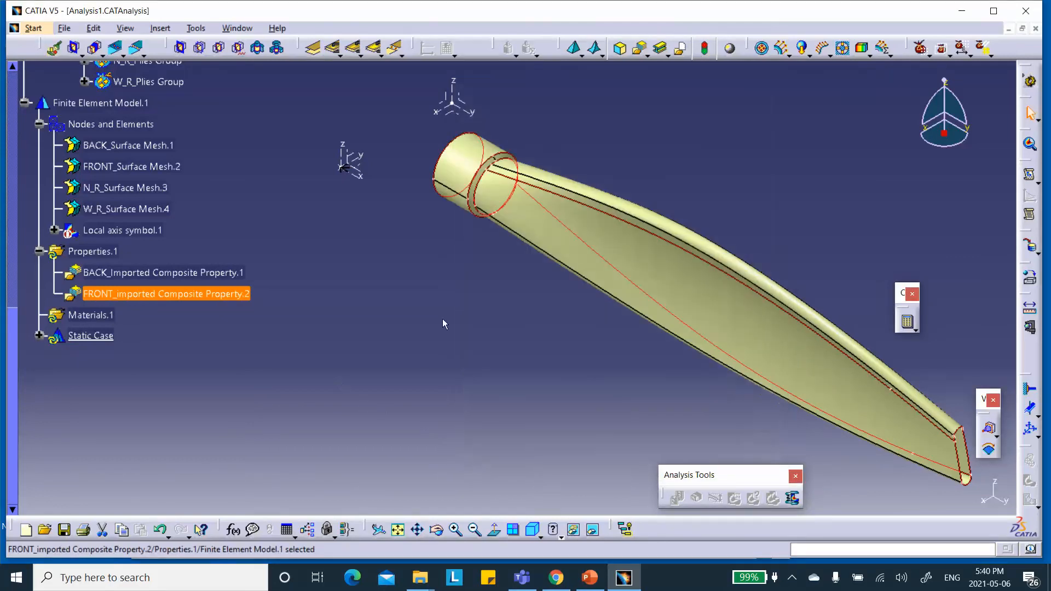
Start a third Imported Composite Property with N_R_Surface.3 as its support
left_click(639, 49)
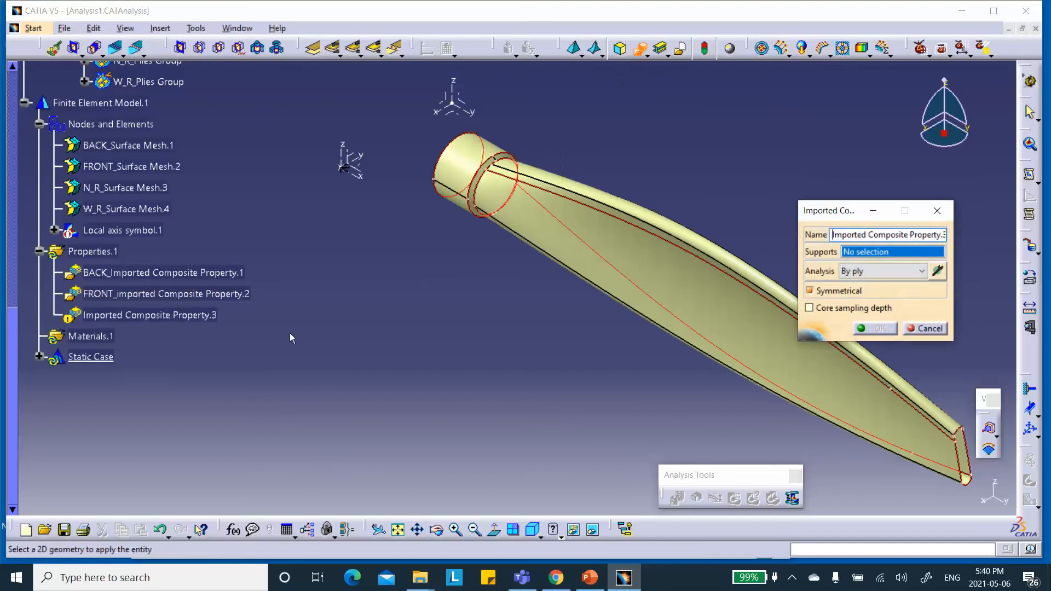
scroll(219, 202, "up", 2)
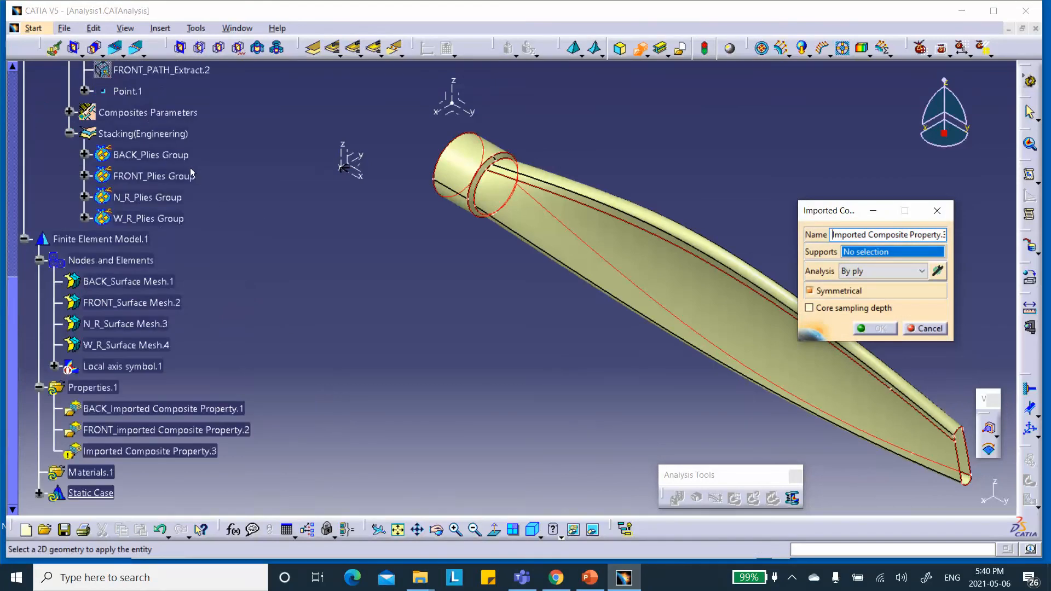
scroll(210, 204, "up", 2)
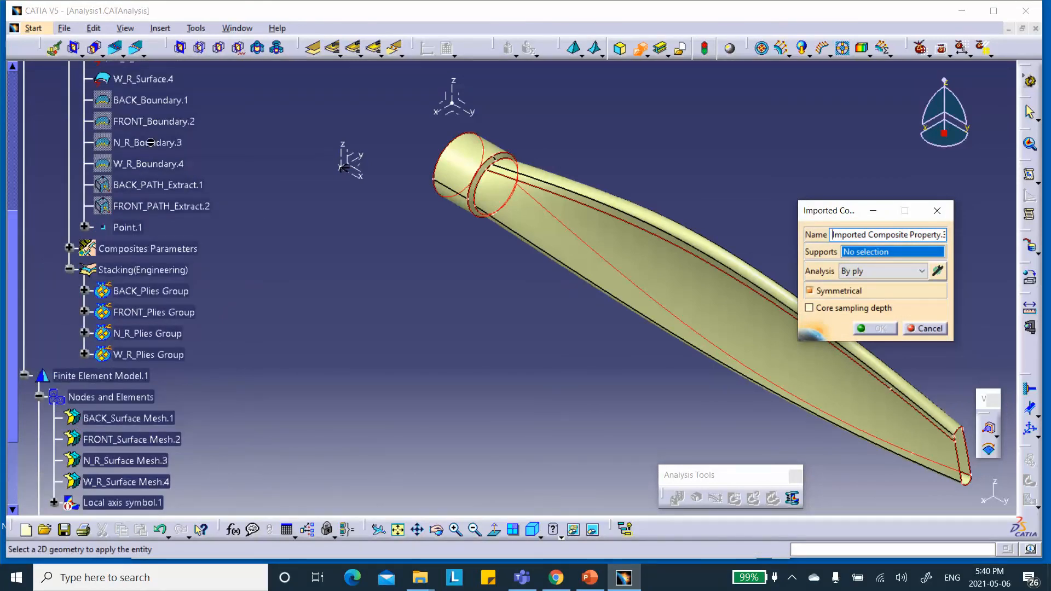
scroll(289, 221, "up", 2)
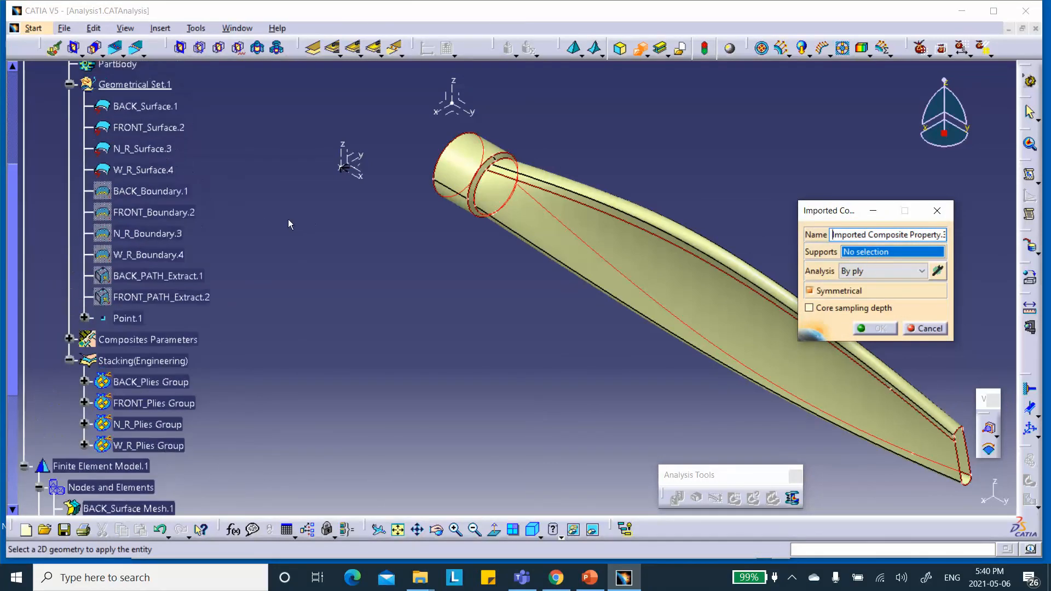
left_click(143, 149)
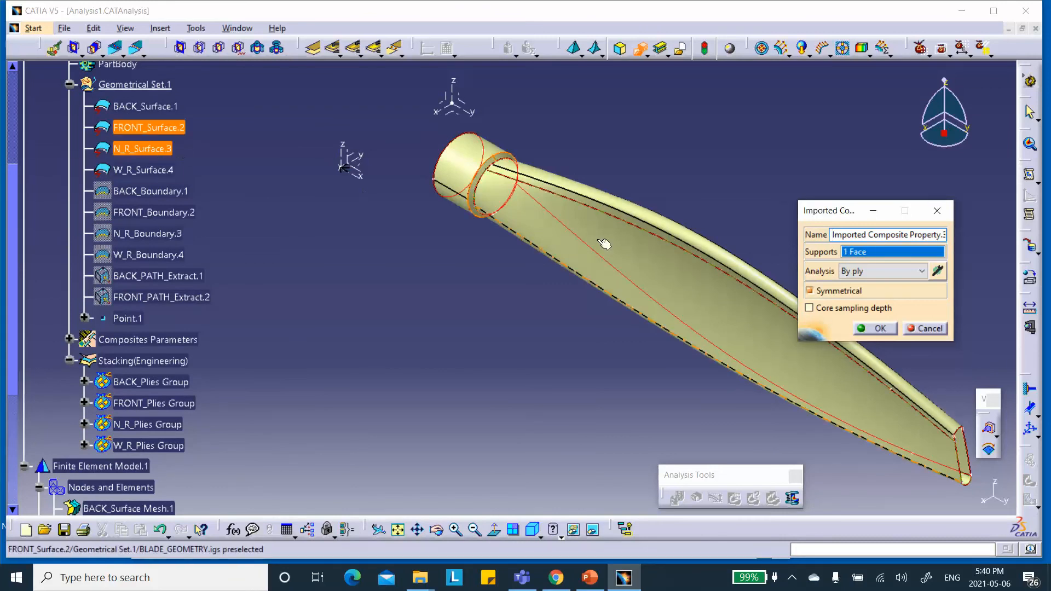
Restrict the third property's ply selection to N_R_Plies Group, turn off Symmetrical and create the property
left_click(937, 270)
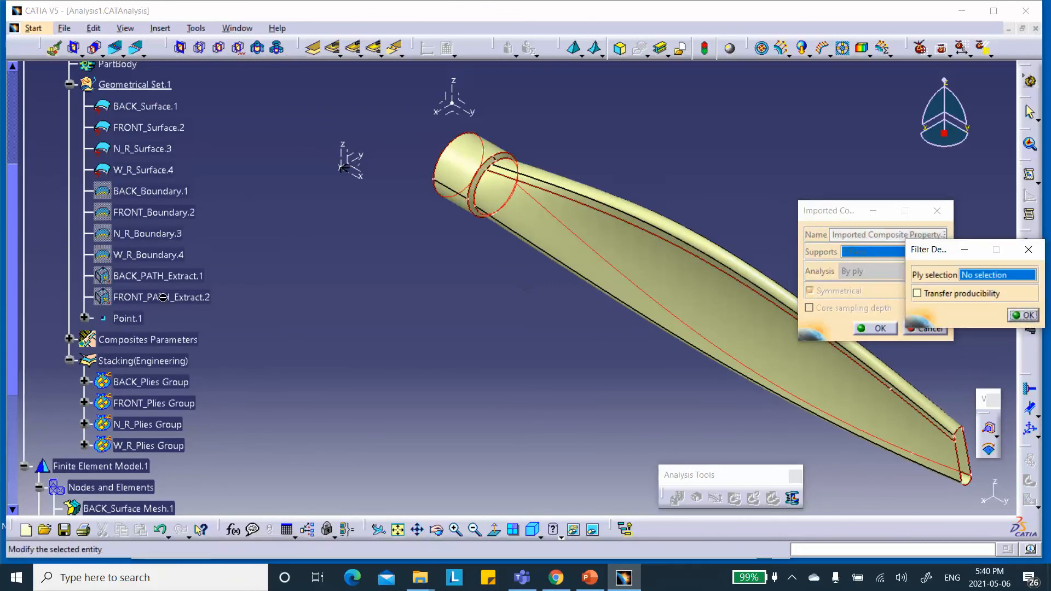
scroll(167, 312, "down", 3)
left_click(158, 334)
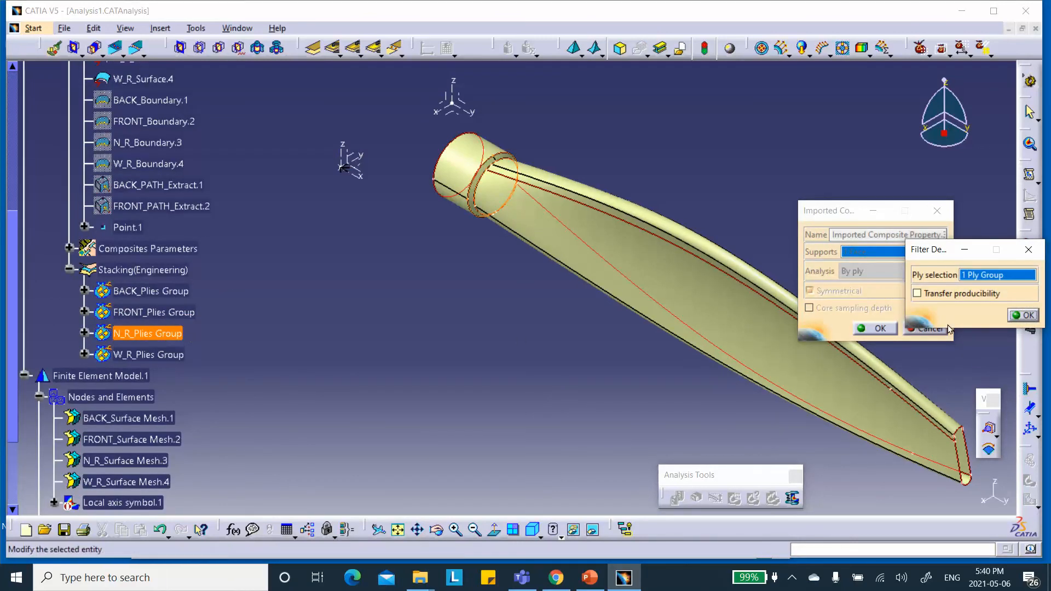
left_click(1021, 318)
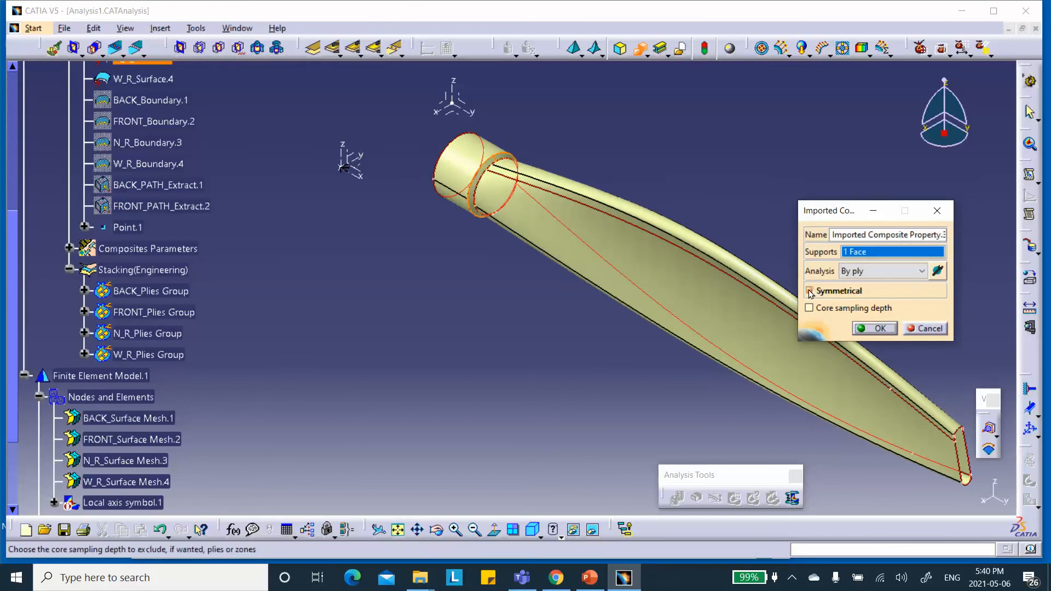
left_click(810, 290)
left_click(877, 328)
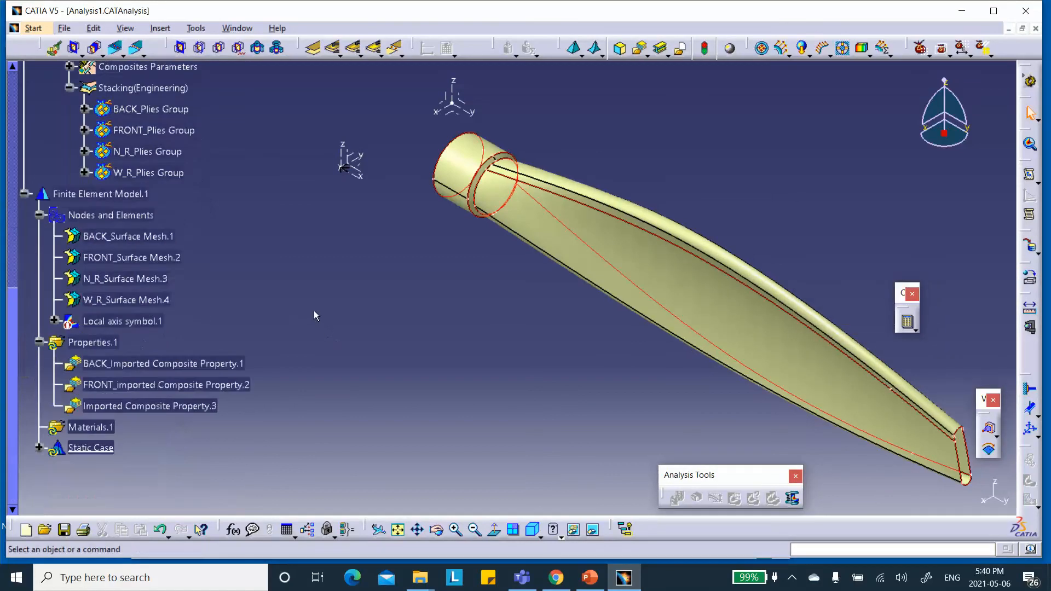
Rename Imported Composite Property.3 as N_R_Imported Composite Property.3
left_click(153, 270)
right_click(149, 269)
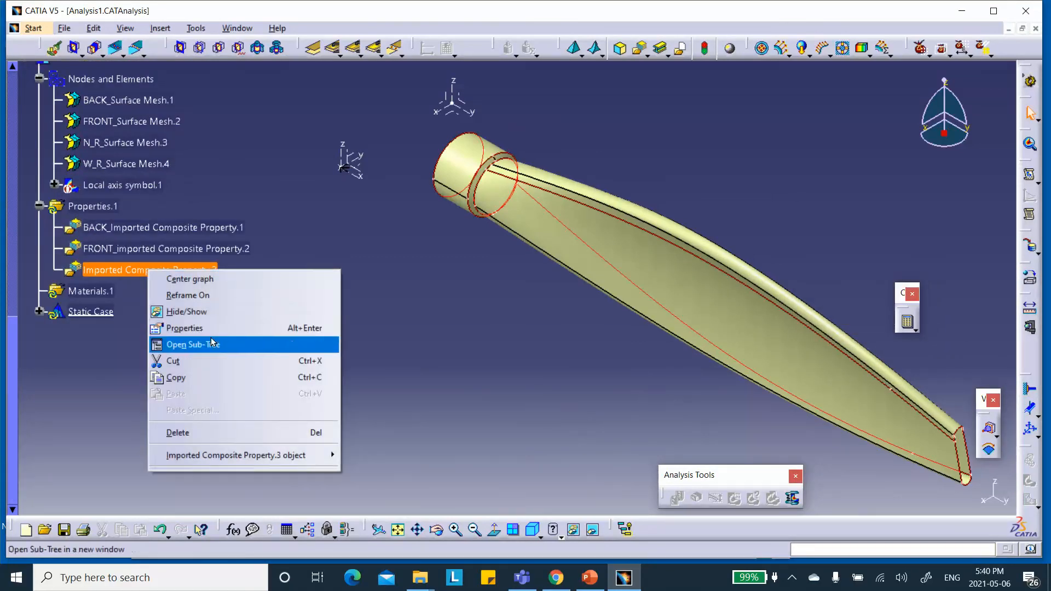
left_click(185, 328)
left_click(533, 149)
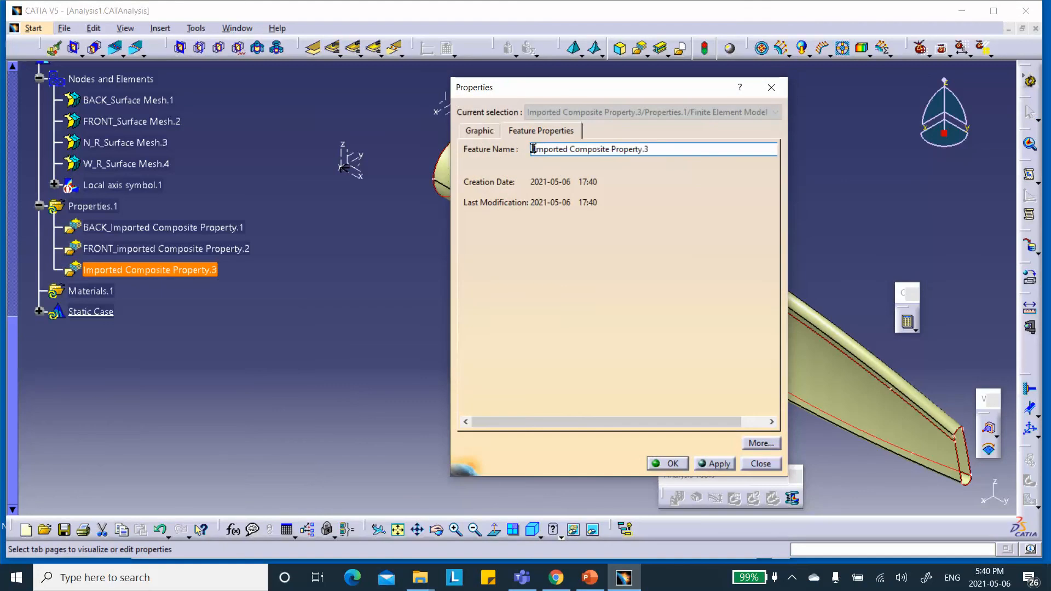
type("N_R")
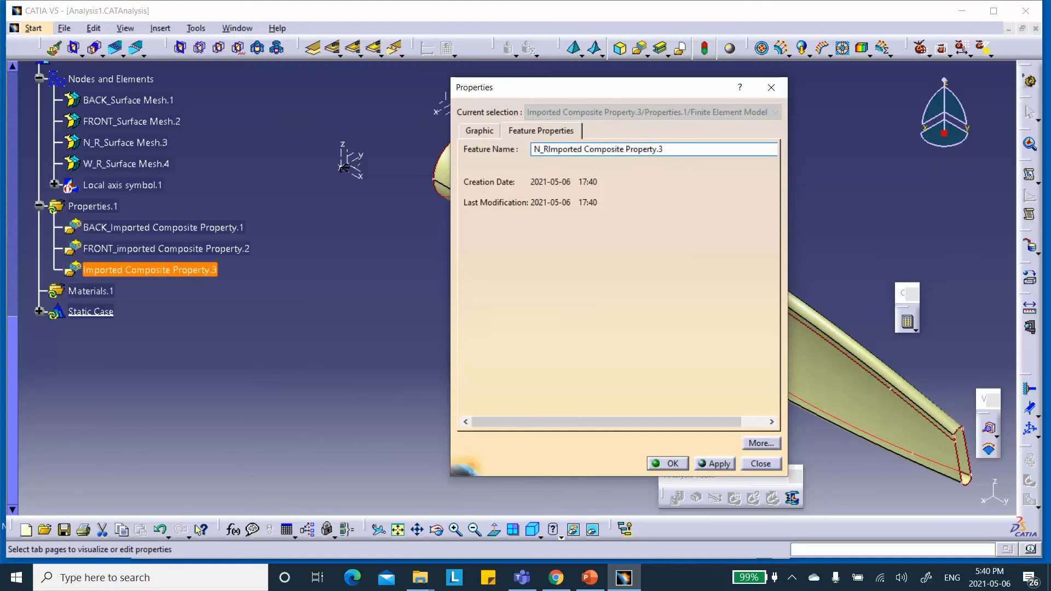
type("_")
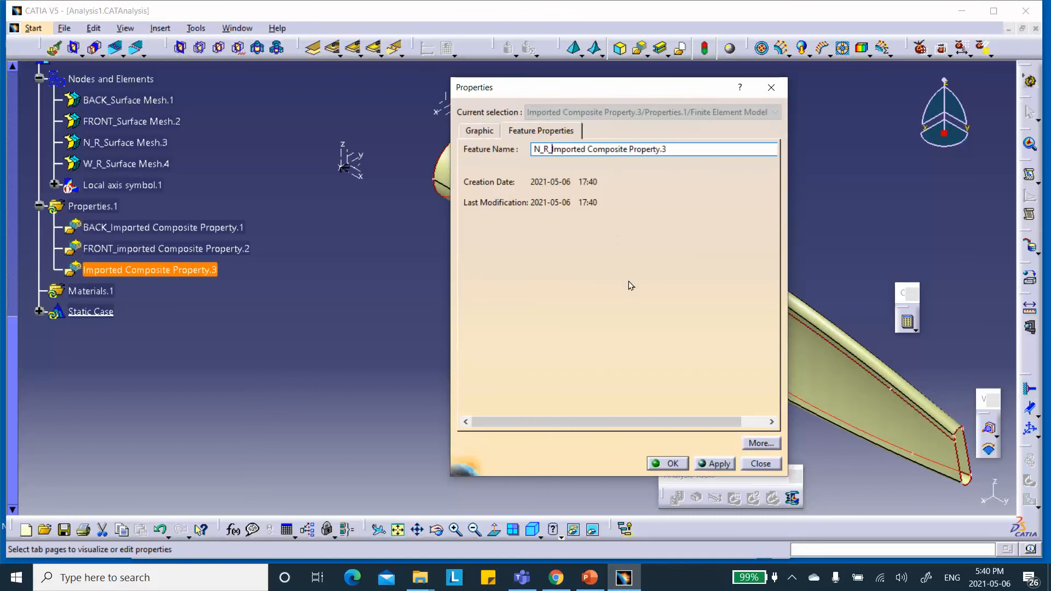
left_click(667, 463)
left_click(335, 373)
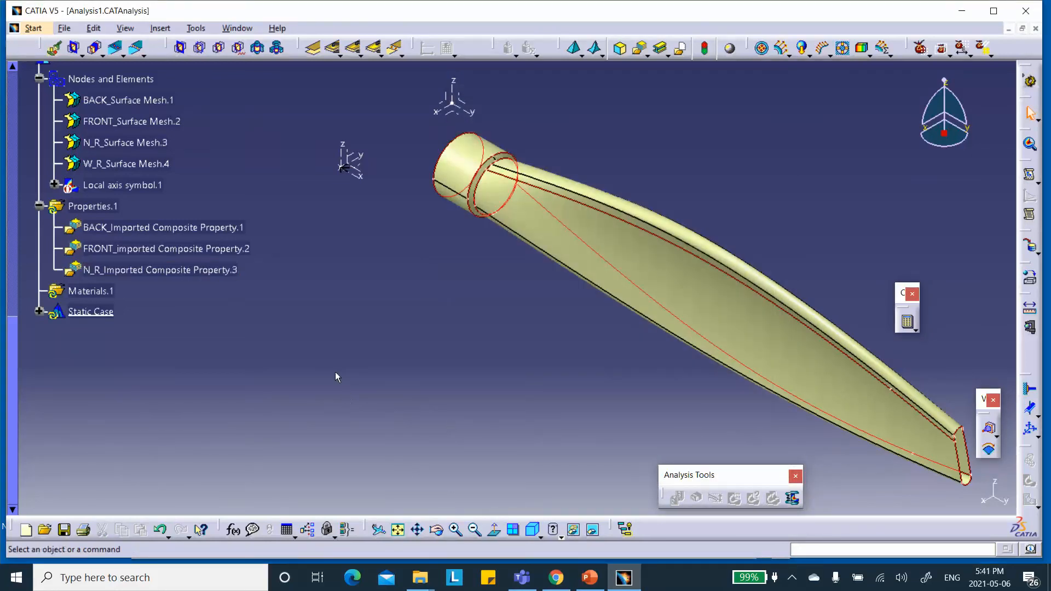
Create a fourth Imported Composite Property on W_R_Surface.4 with W_R_Plies Group as its ply selection and Symmetrical off
left_click(639, 49)
scroll(259, 231, "up", 2)
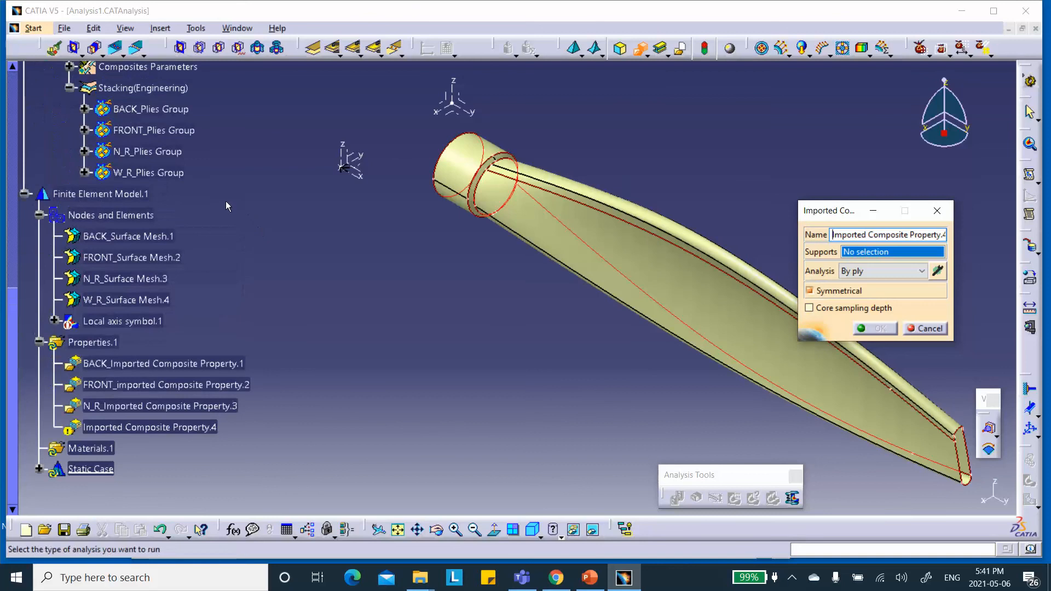
scroll(142, 168, "up", 3)
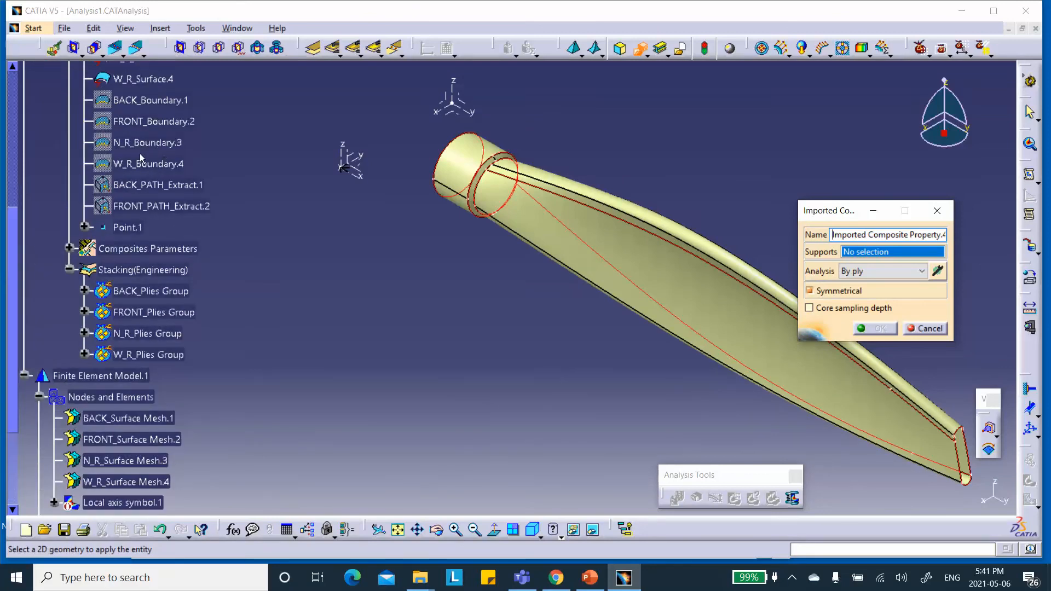
left_click(144, 79)
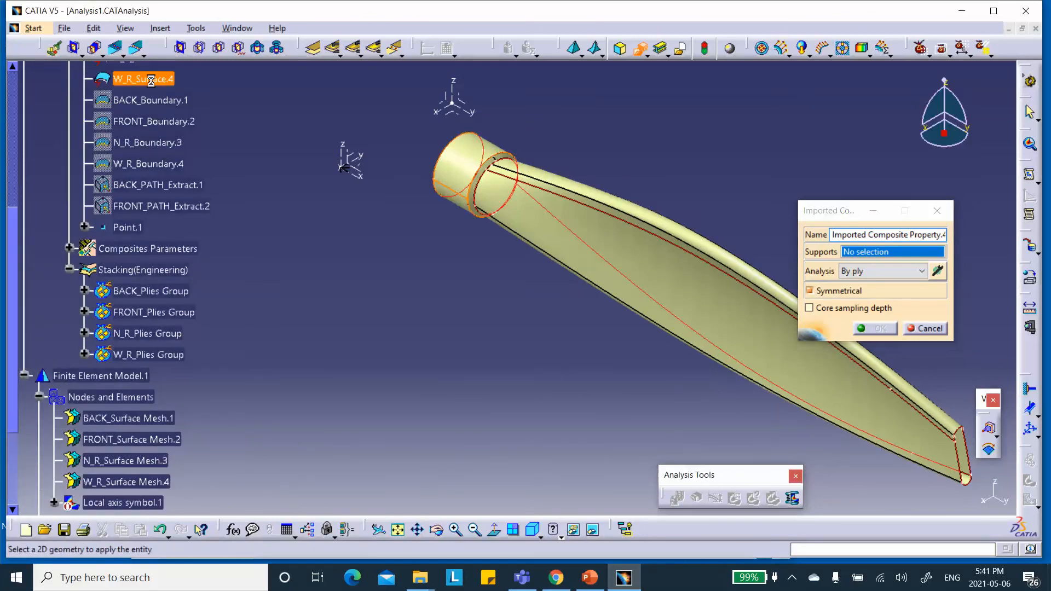
left_click(938, 271)
left_click(164, 355)
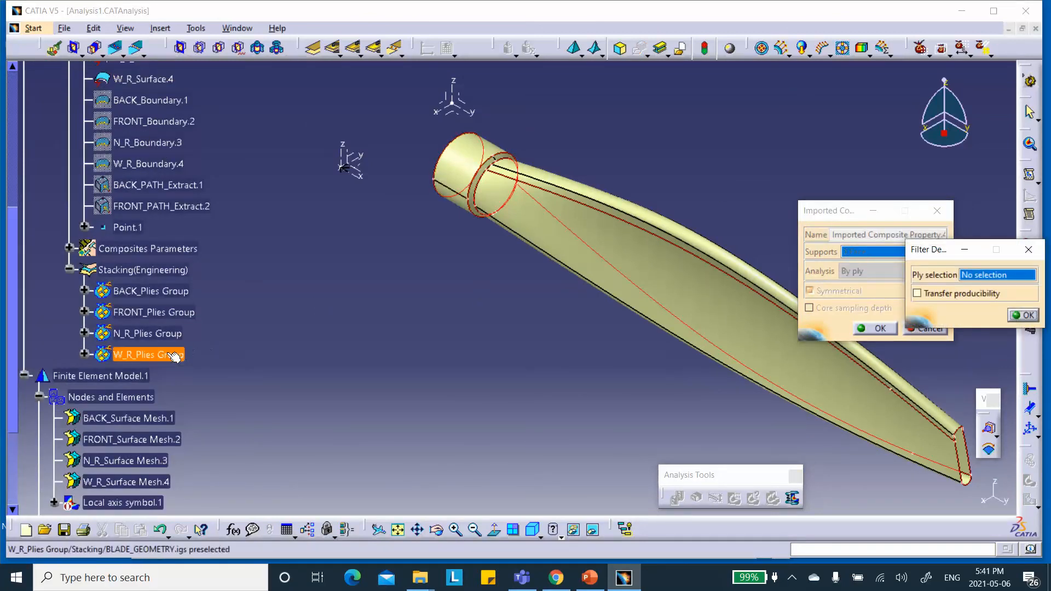
left_click(1023, 316)
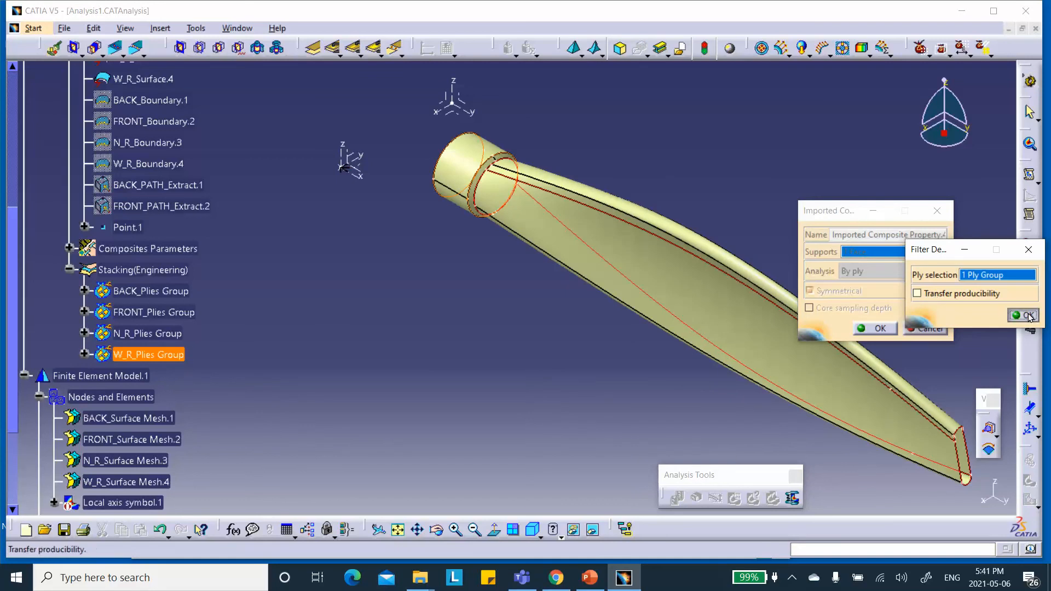
left_click(876, 329)
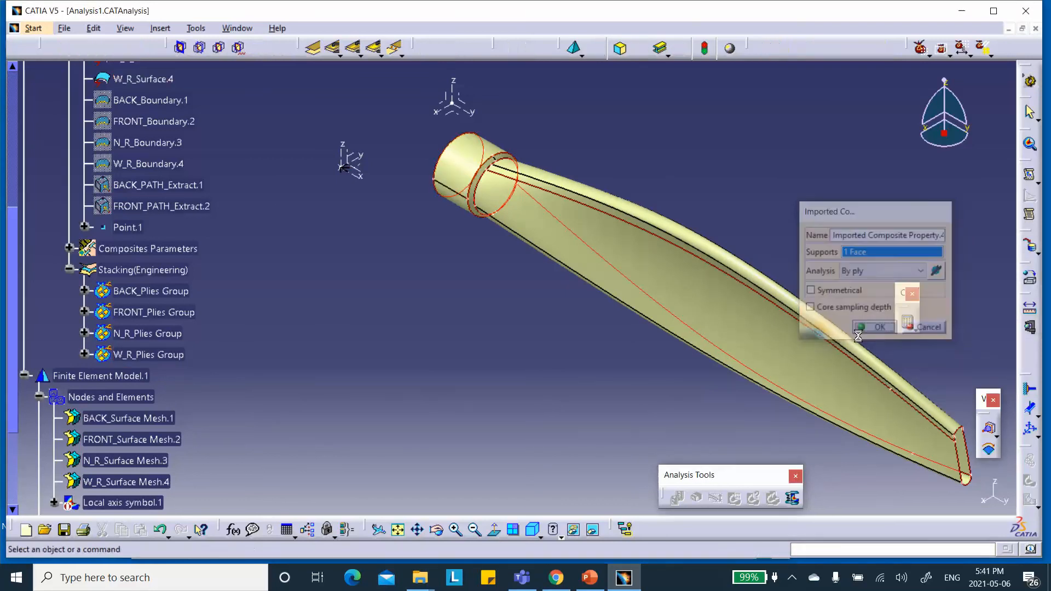
Rename Imported Composite Property.4 as W_R_Imported Composite Property.4 and save the analysis
scroll(376, 321, "down", 5)
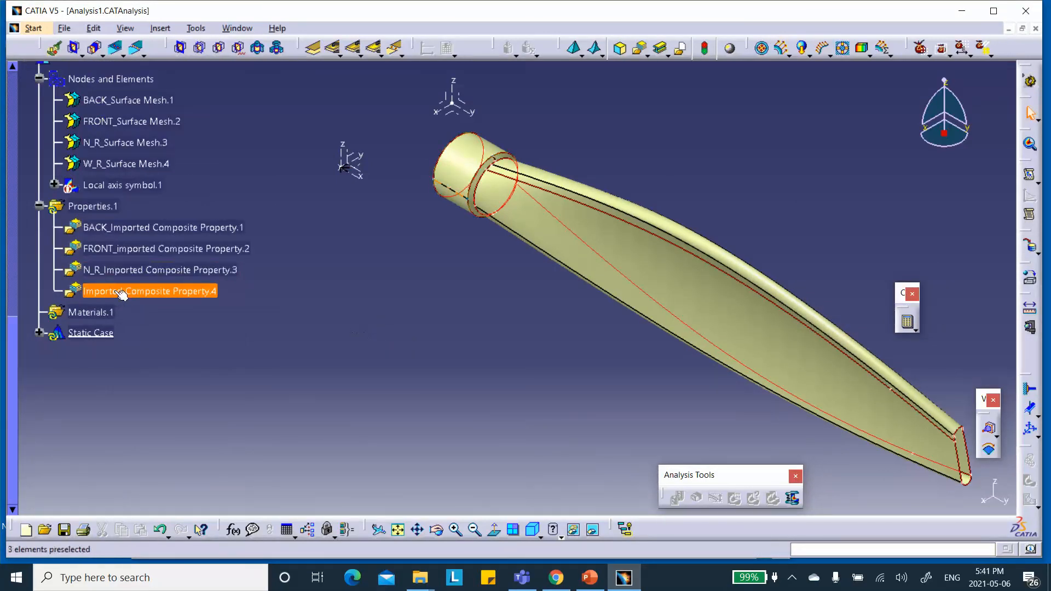
right_click(123, 293)
left_click(183, 351)
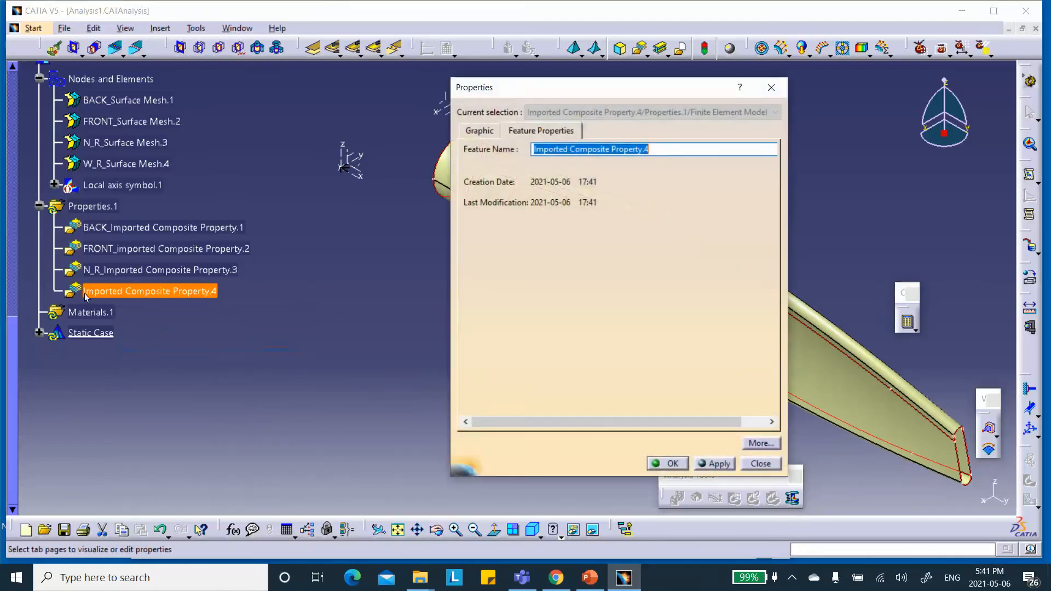
left_click(532, 150)
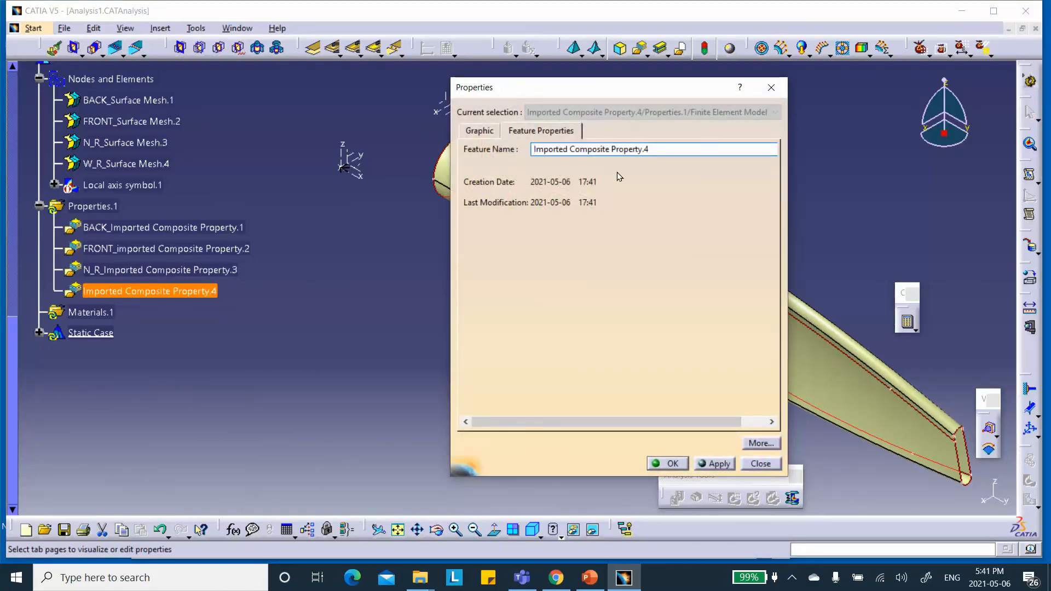
type("W_R")
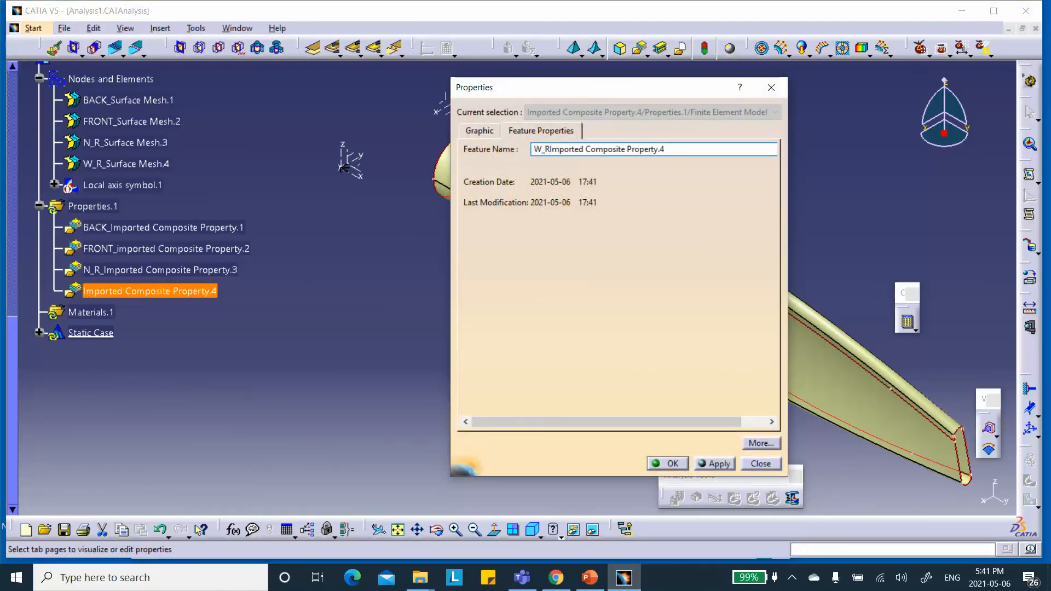
type("_")
left_click(668, 465)
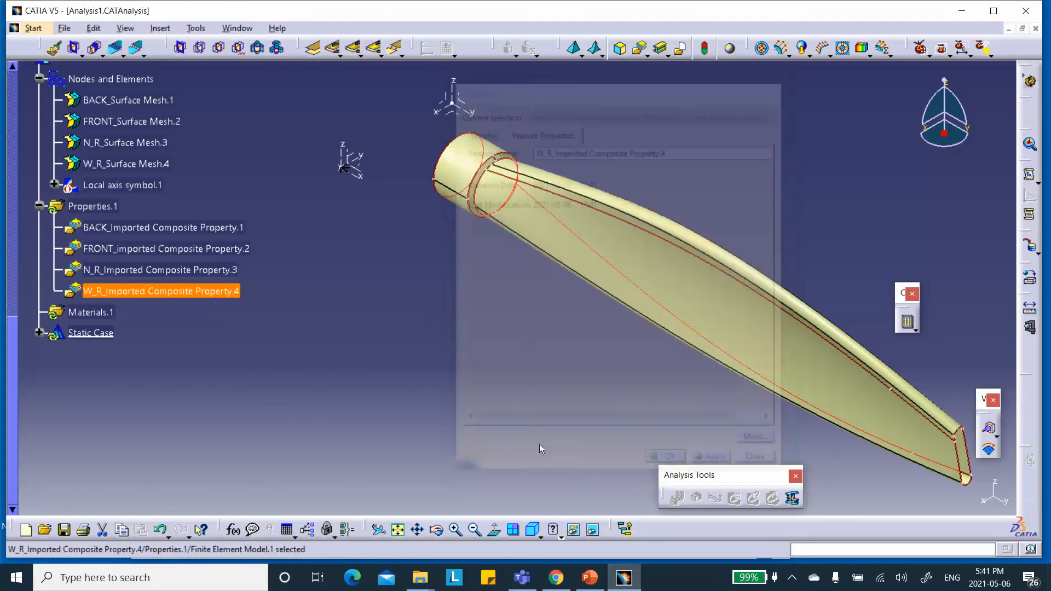
left_click(65, 531)
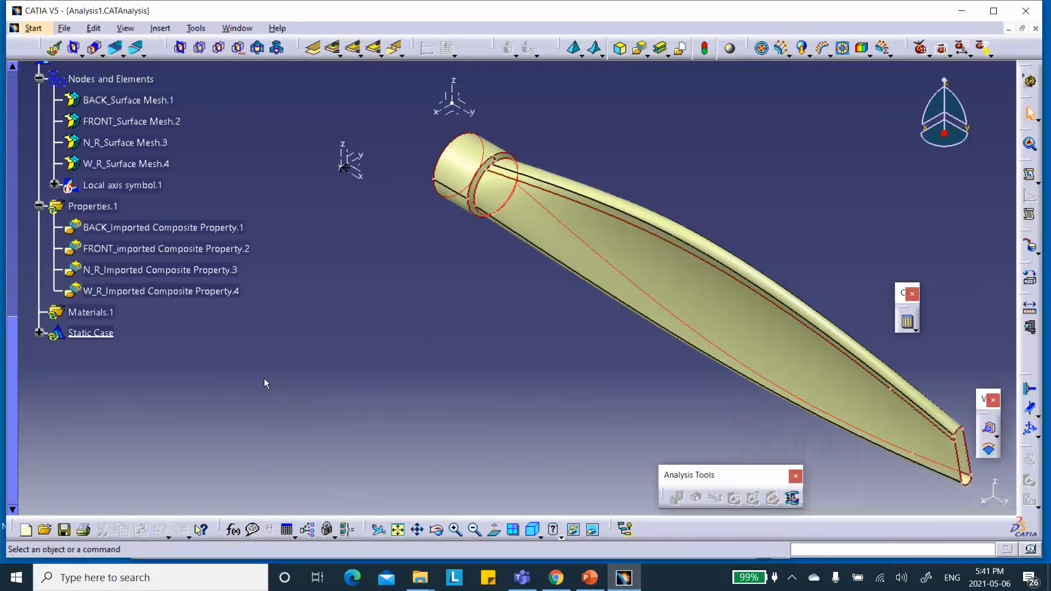
Hide Stacking(Engineering) and Composites Parameters in the blade part
middle_click_drag(336, 312, 297, 315)
scroll(296, 320, "down", 1)
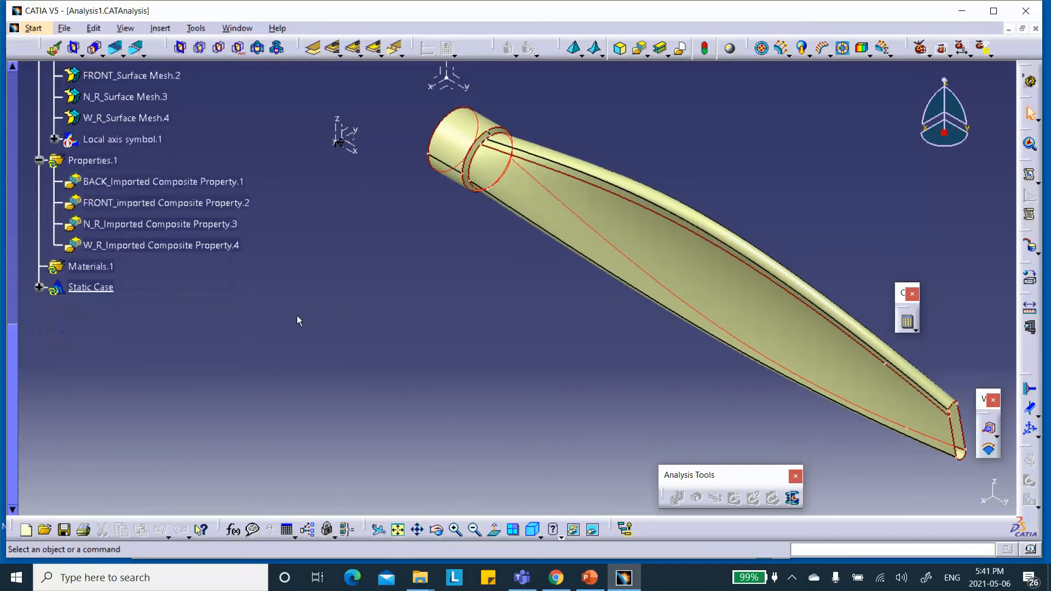
scroll(297, 320, "up", 4)
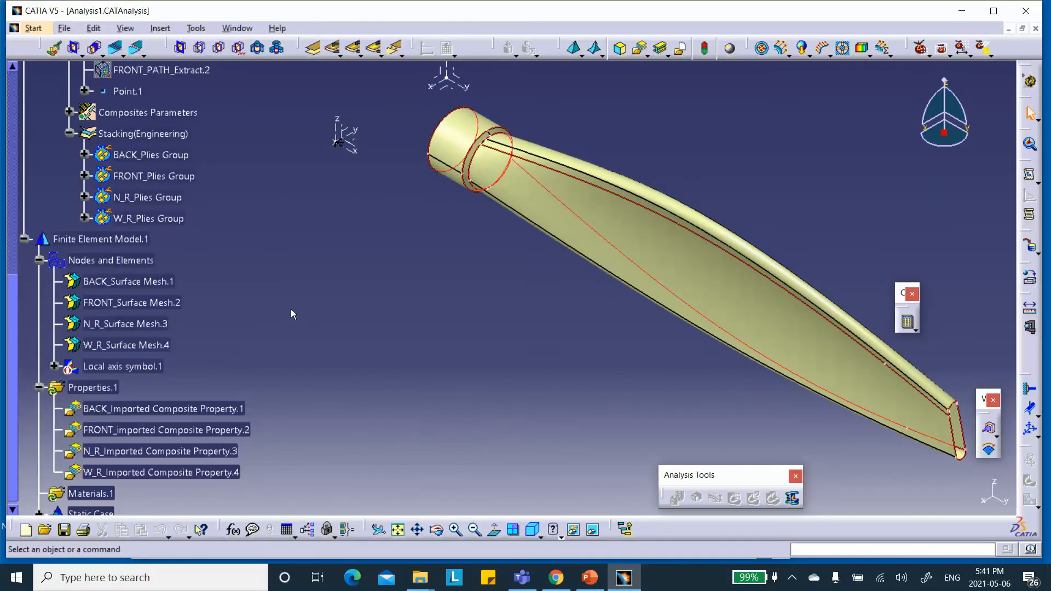
scroll(280, 307, "up", 2)
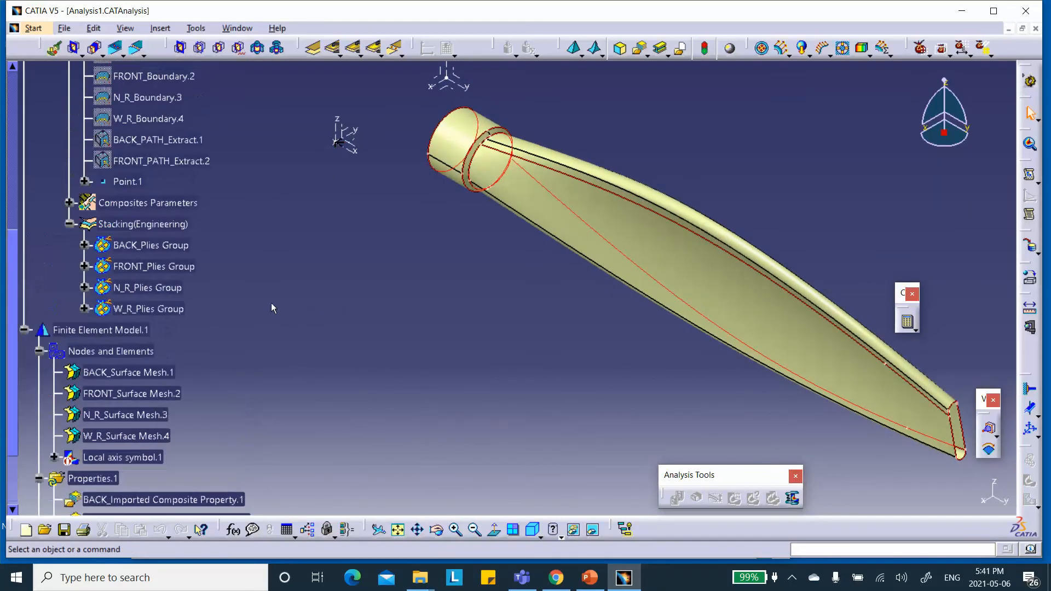
right_click(156, 229)
left_click(179, 269)
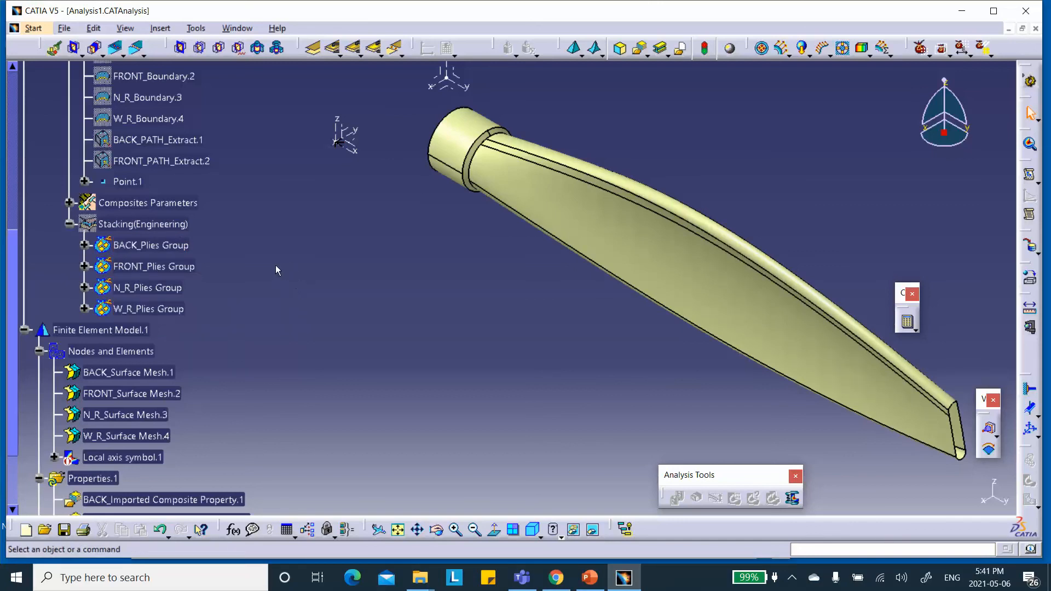
scroll(244, 264, "up", 3)
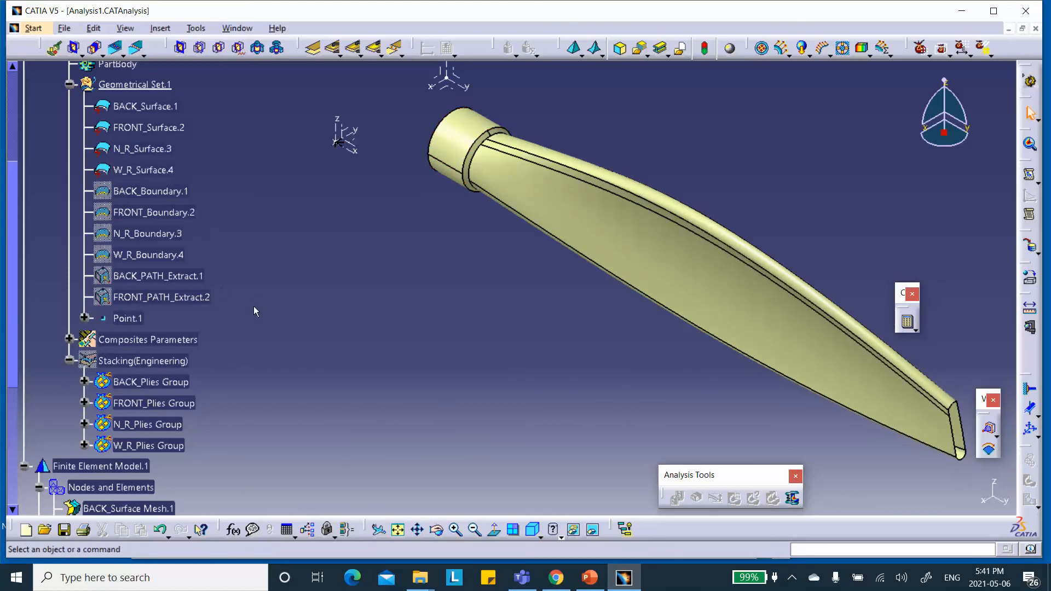
right_click(174, 342)
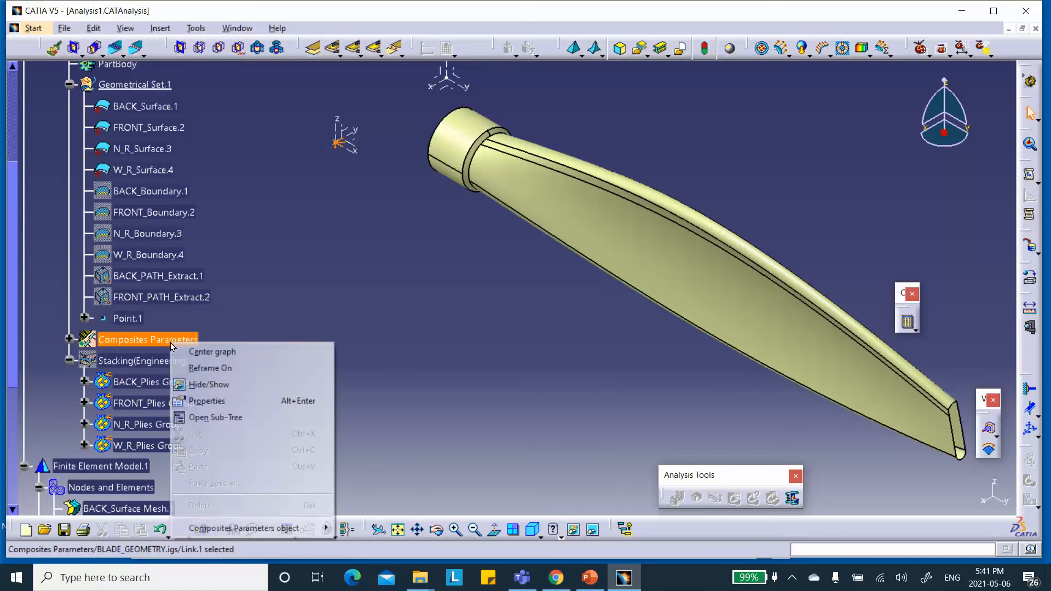
left_click(200, 386)
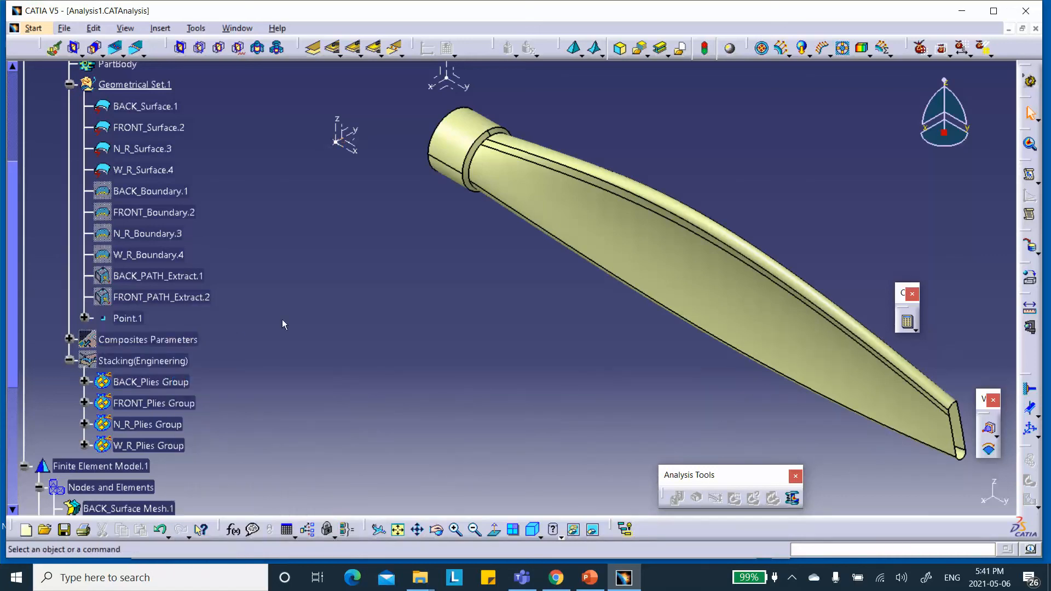
Apply a pressure load of 5E-6 GPa to the blade's large FRONT_Surface.2 face
scroll(181, 236, "down", 5)
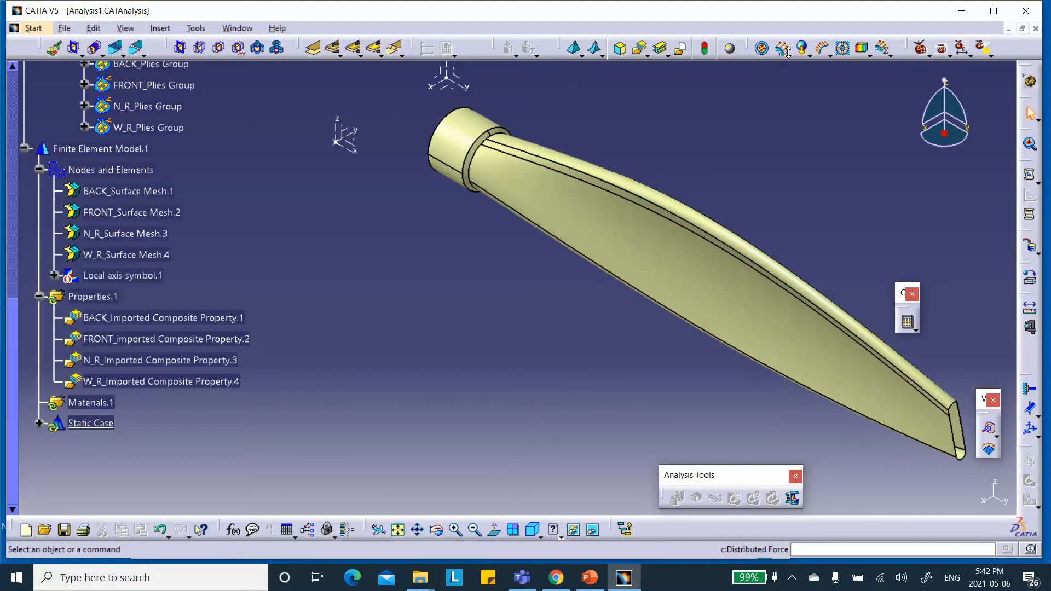
left_click(761, 48)
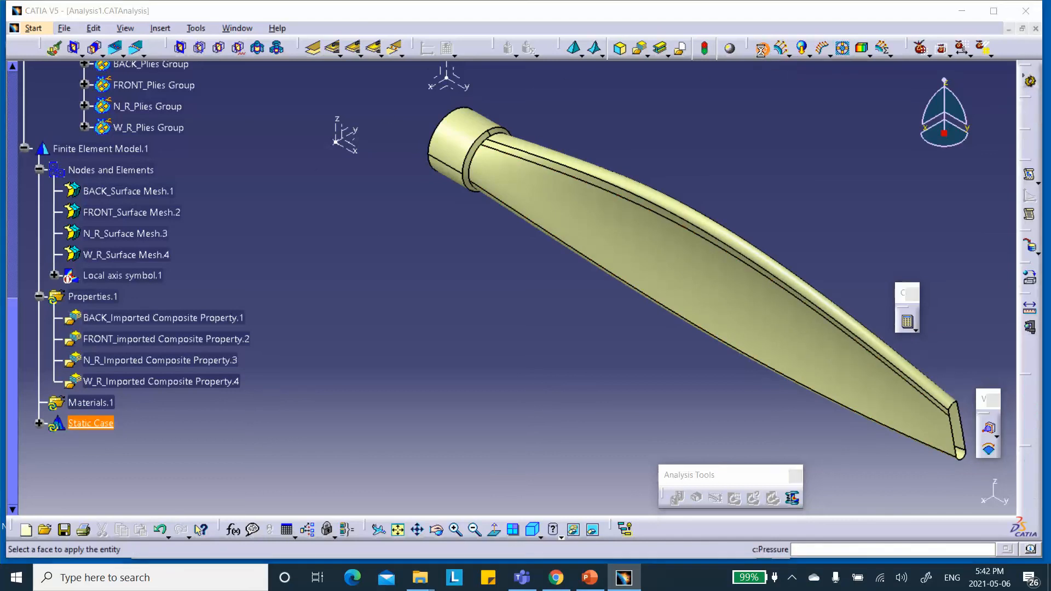
left_click(660, 262)
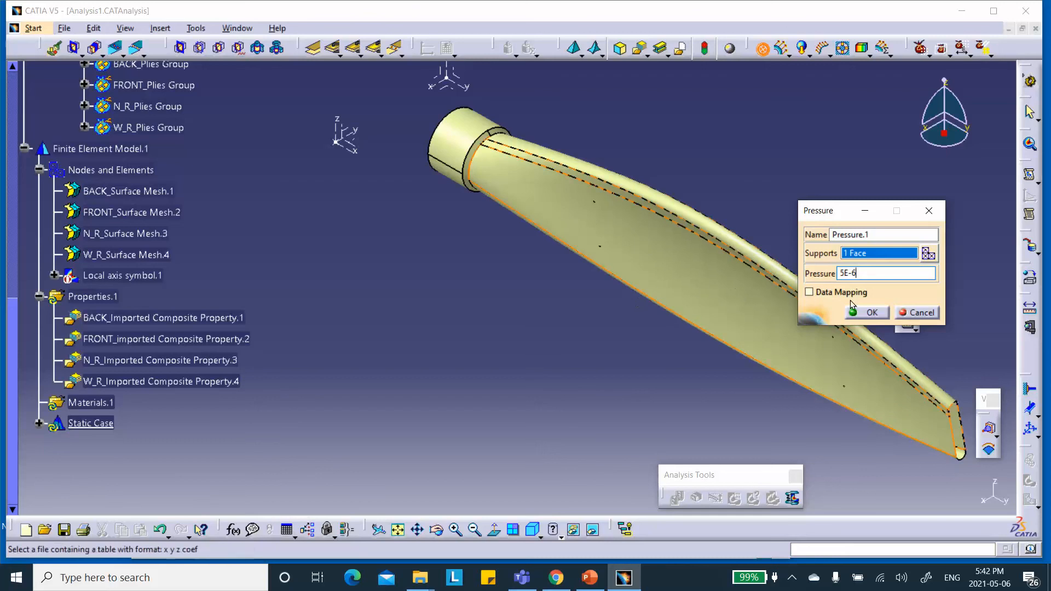
left_click(880, 236)
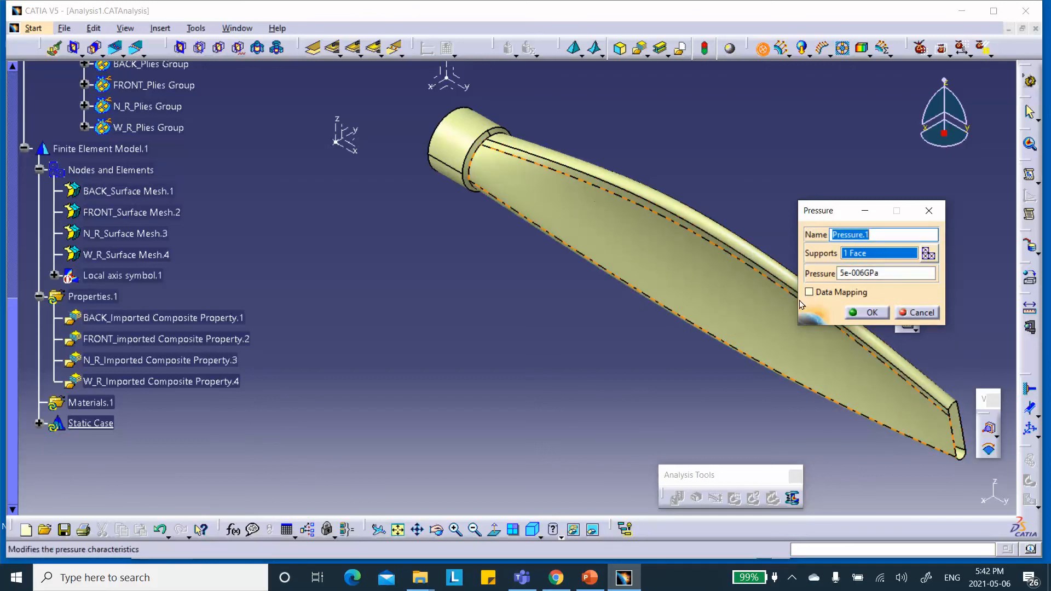
middle_click_drag(619, 283, 577, 375, "ctrl")
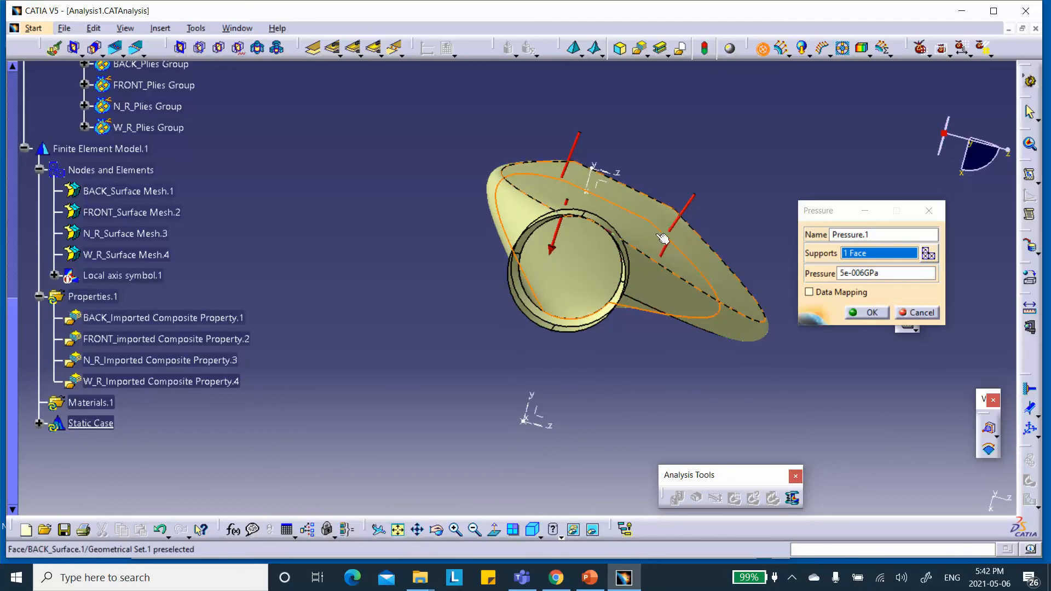
middle_click_drag(651, 277, 566, 274)
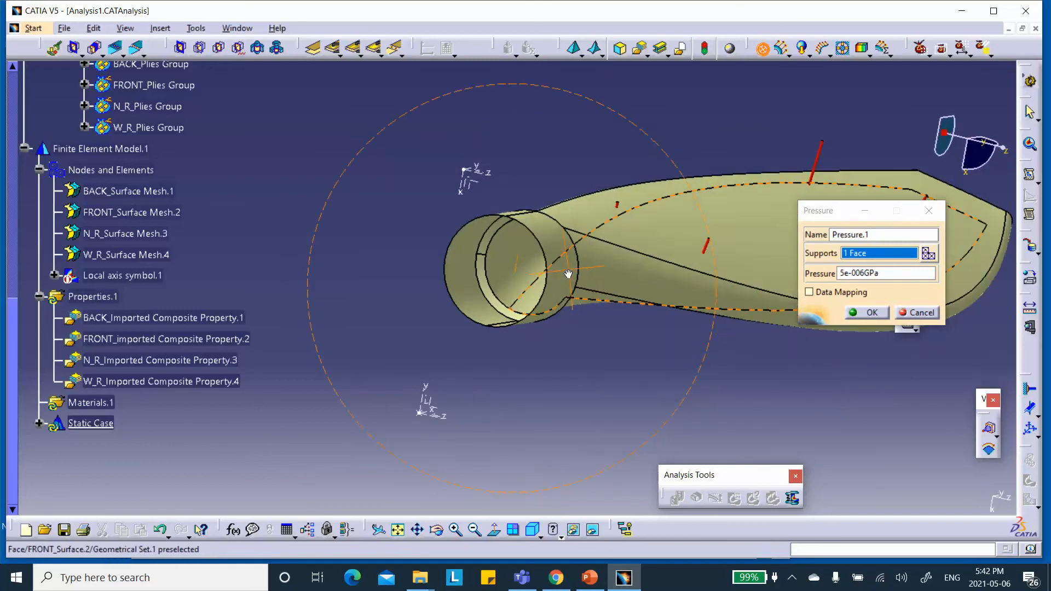
left_click(871, 313)
middle_click_drag(665, 376, 666, 308)
left_click(533, 530)
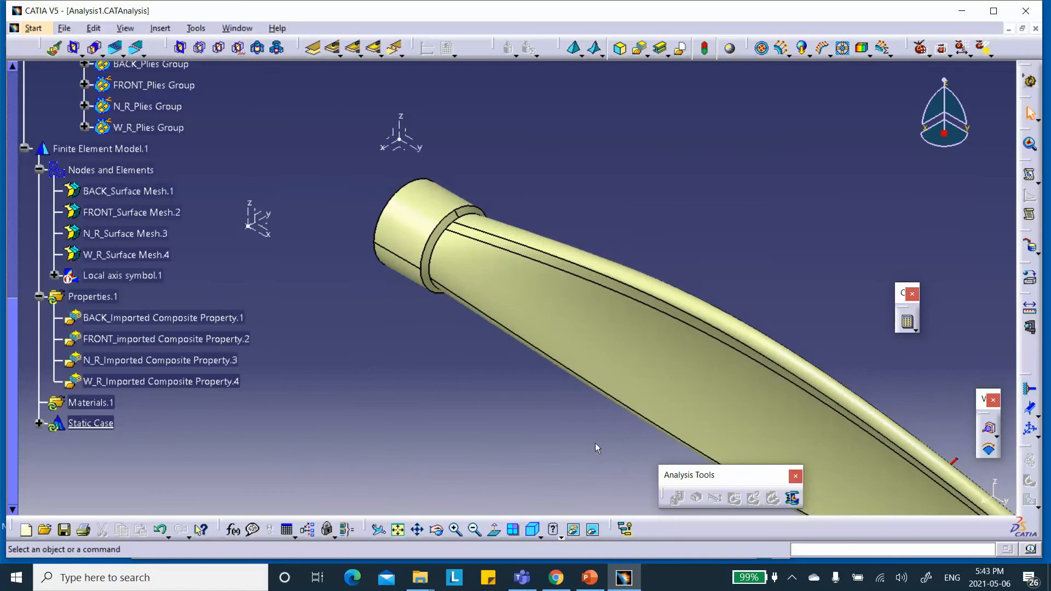
Review the pressure load Pressure.1 under the static case's loads, and delete it
middle_click_drag(596, 448, 543, 371)
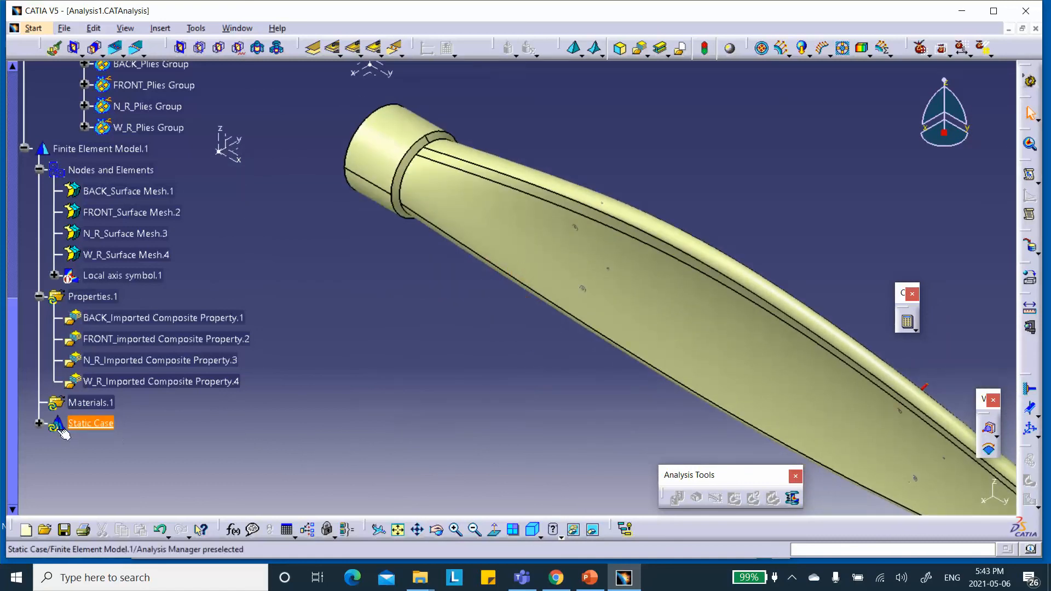
left_click(38, 423)
scroll(126, 463, "down", 2)
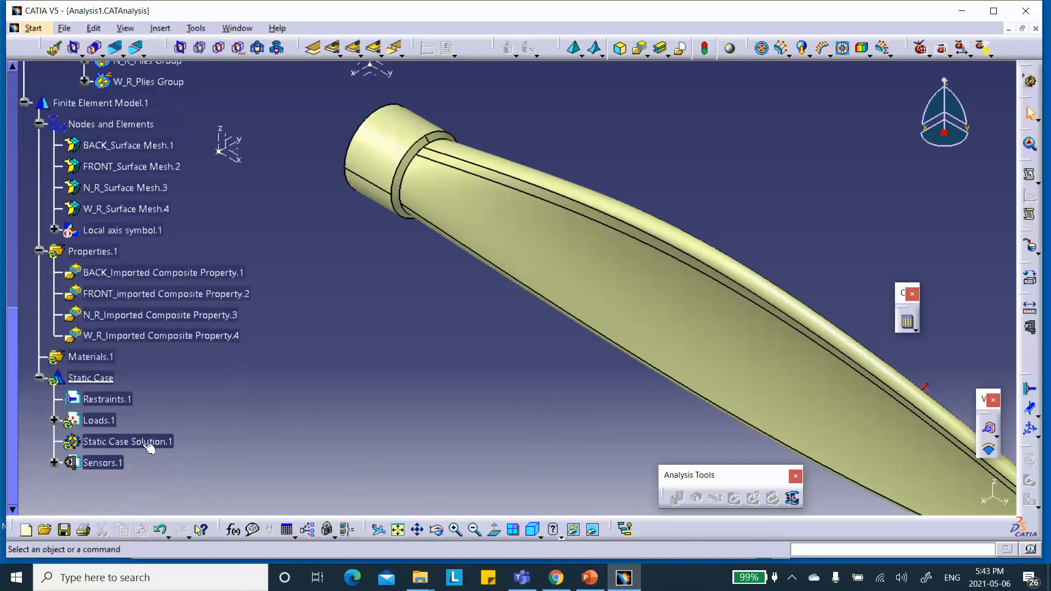
left_click(54, 421)
double_click(100, 442)
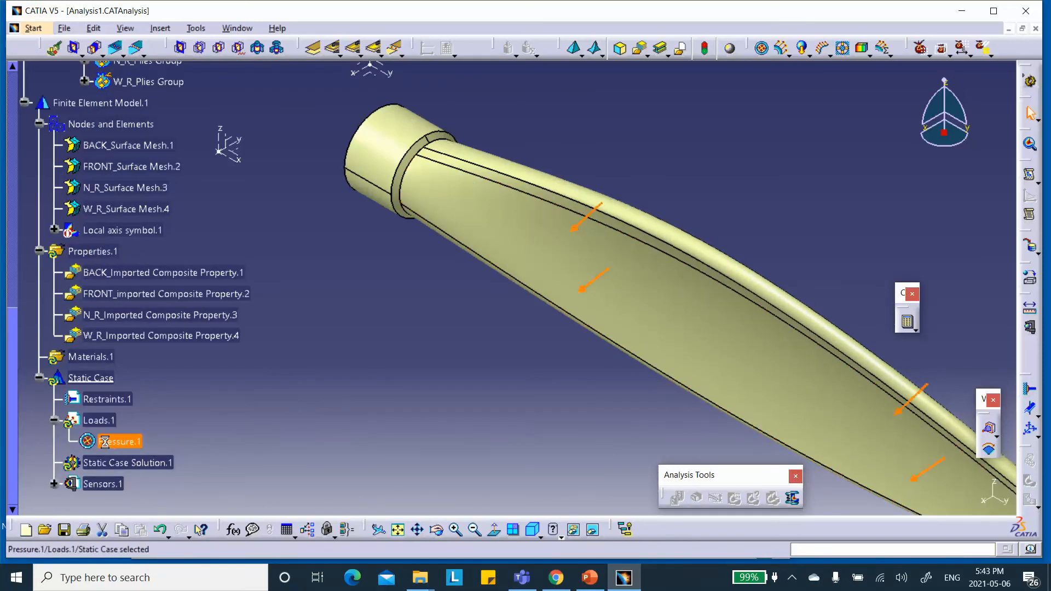
middle_click_drag(588, 415, 492, 385)
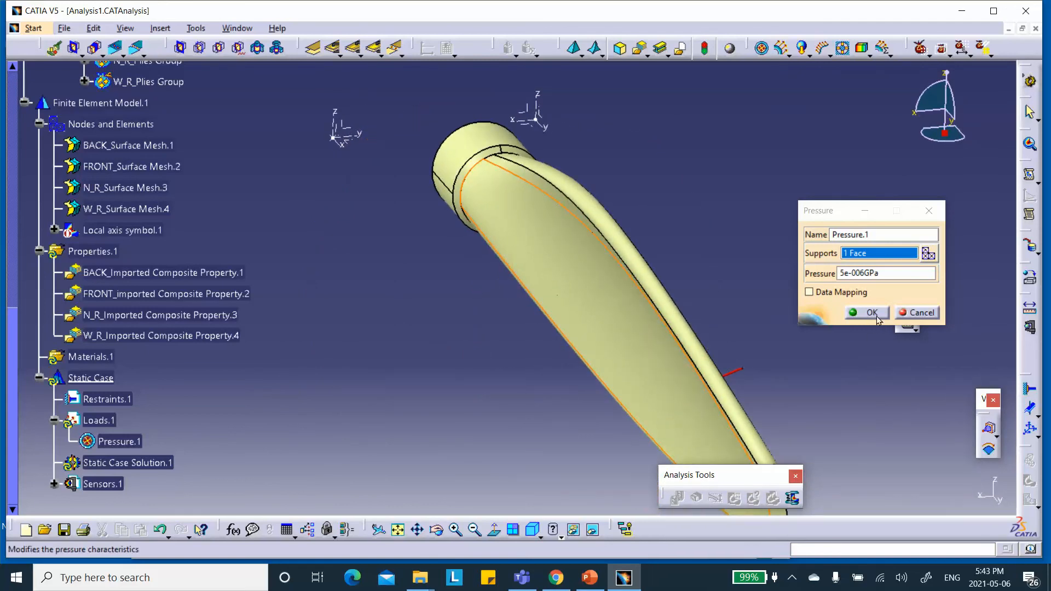
left_click(917, 313)
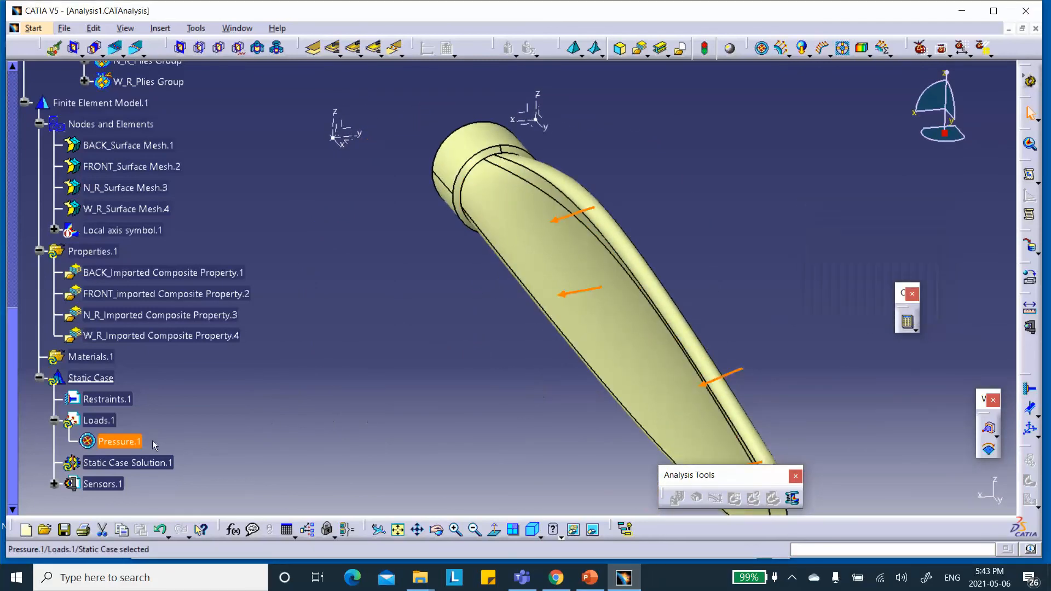
right_click(117, 444)
left_click(165, 383)
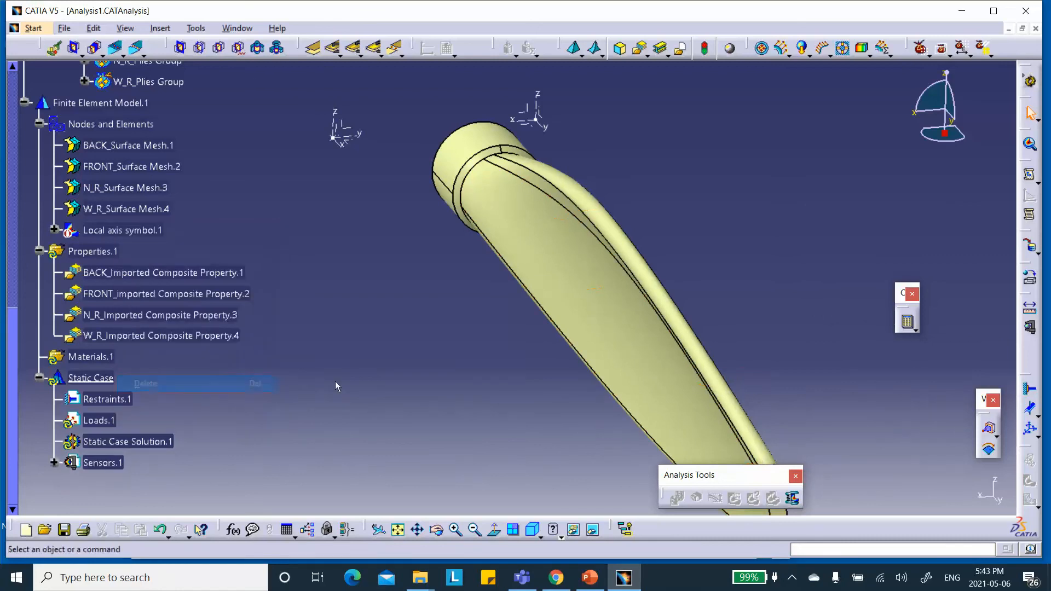
Start a new pressure load with FRONT_Surface.2 as its support
left_click(531, 532)
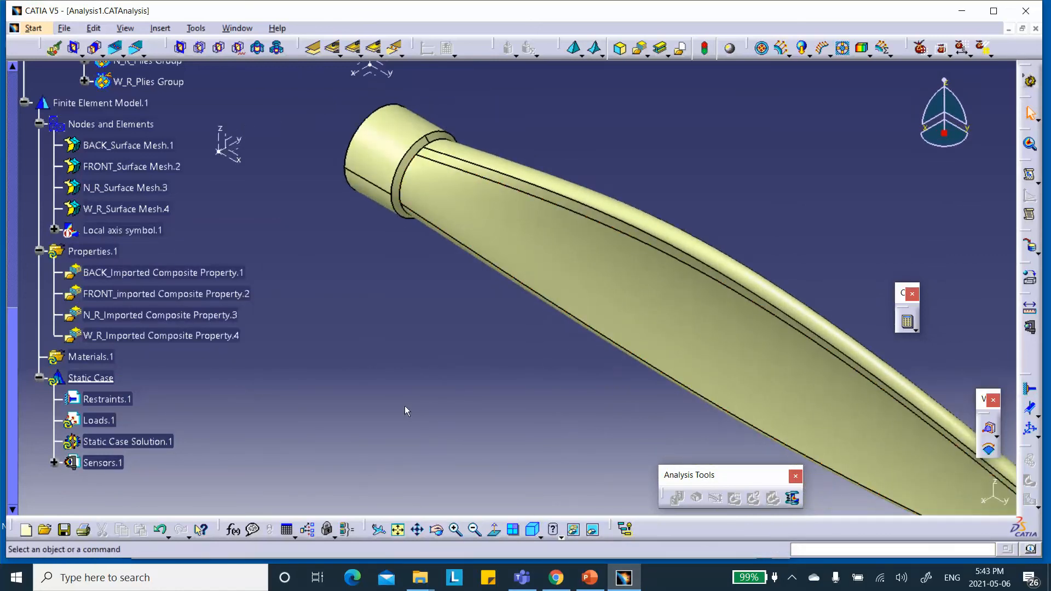
middle_click_drag(406, 407, 482, 389)
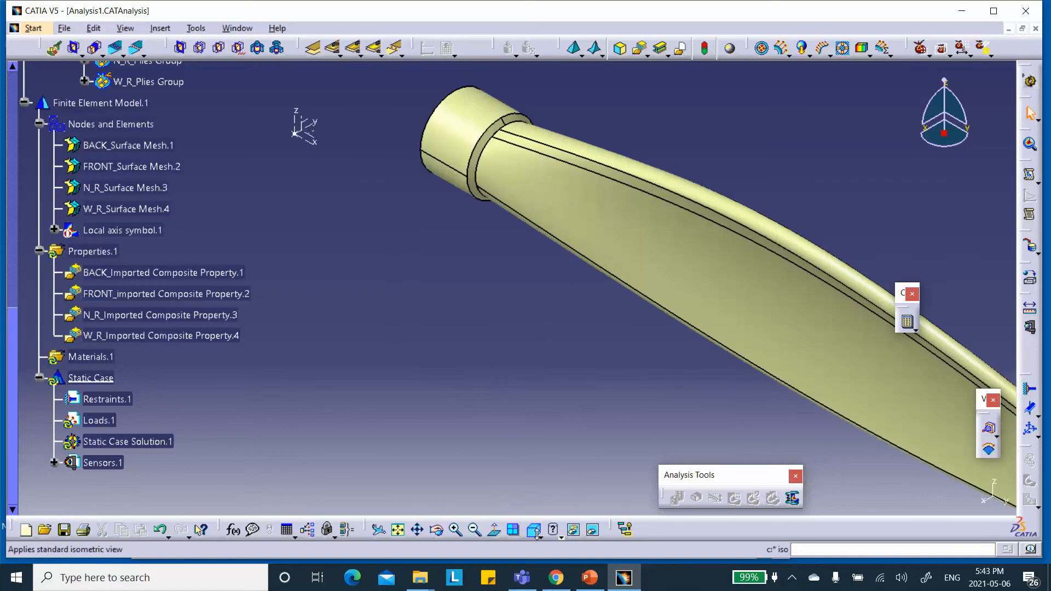
left_click(762, 48)
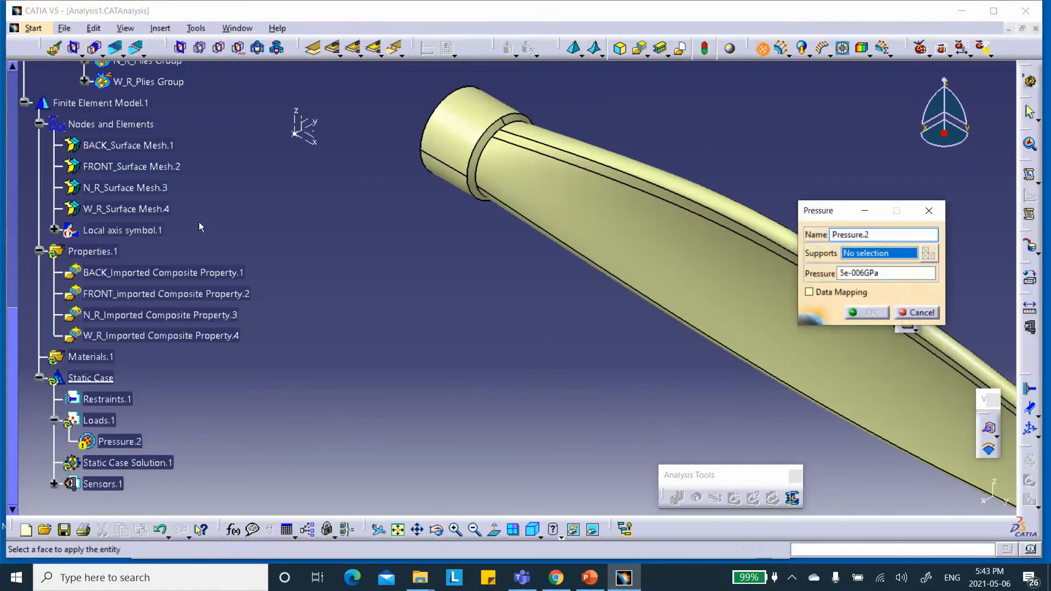
scroll(199, 225, "up", 3)
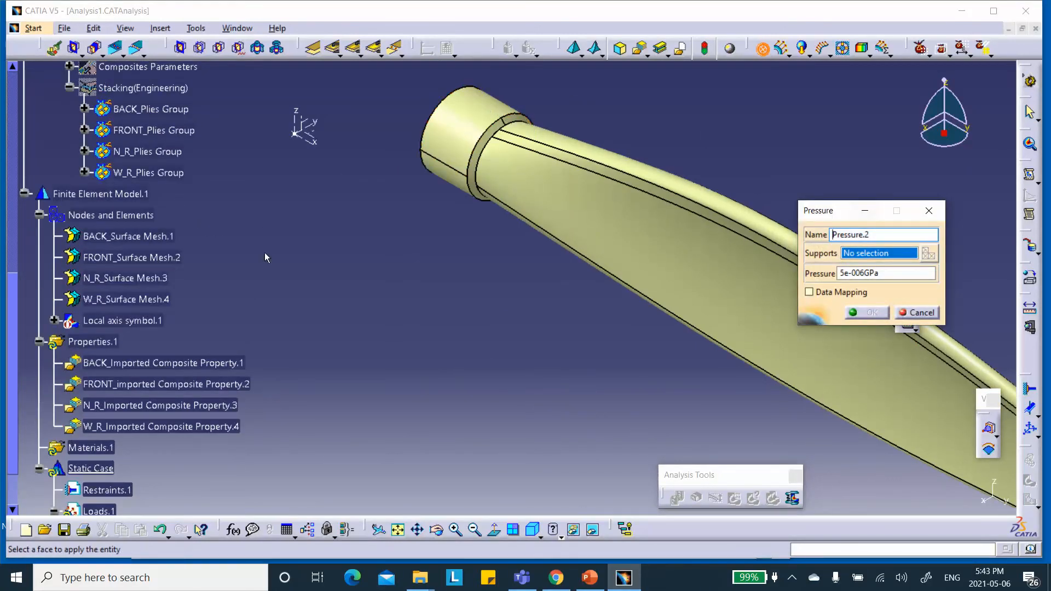
scroll(238, 247, "up", 6)
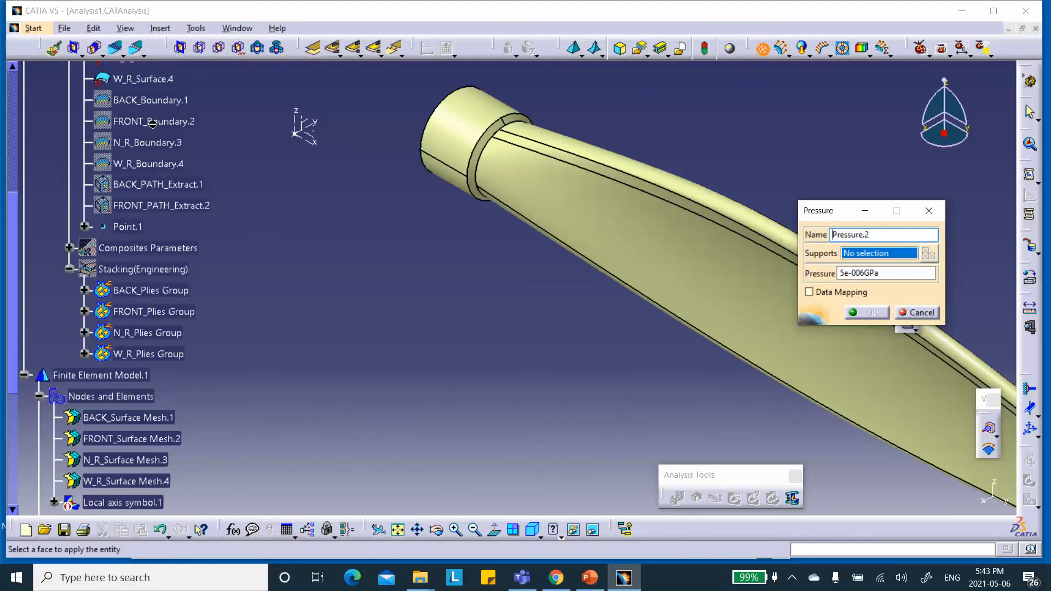
scroll(158, 117, "up", 5)
left_click(156, 173)
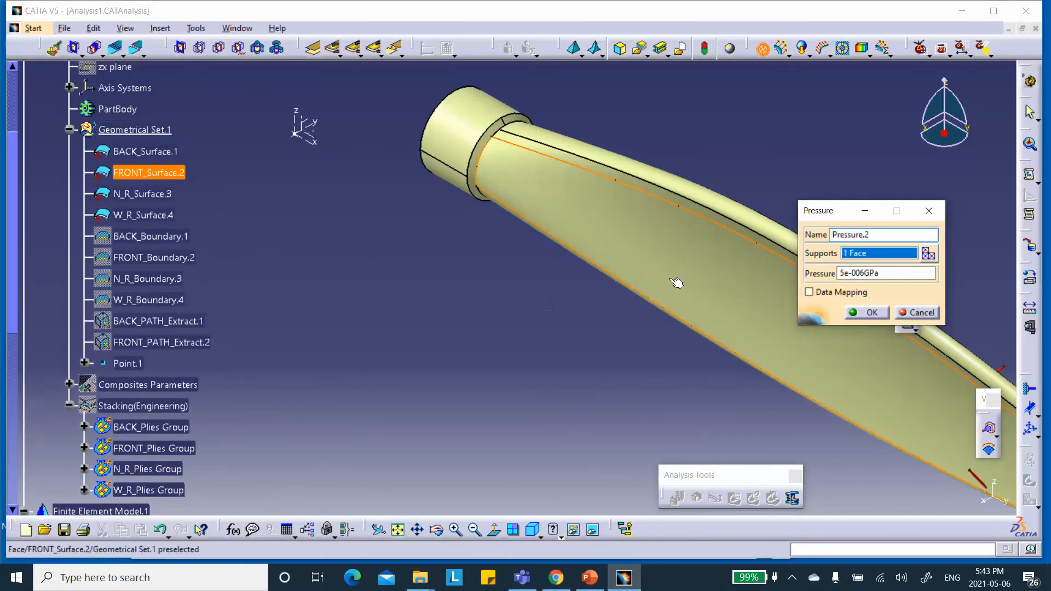
Switch the display to wireframe to check the load's direction, and set the pressure to -5e-006 GPa
middle_click_drag(487, 251, 501, 387)
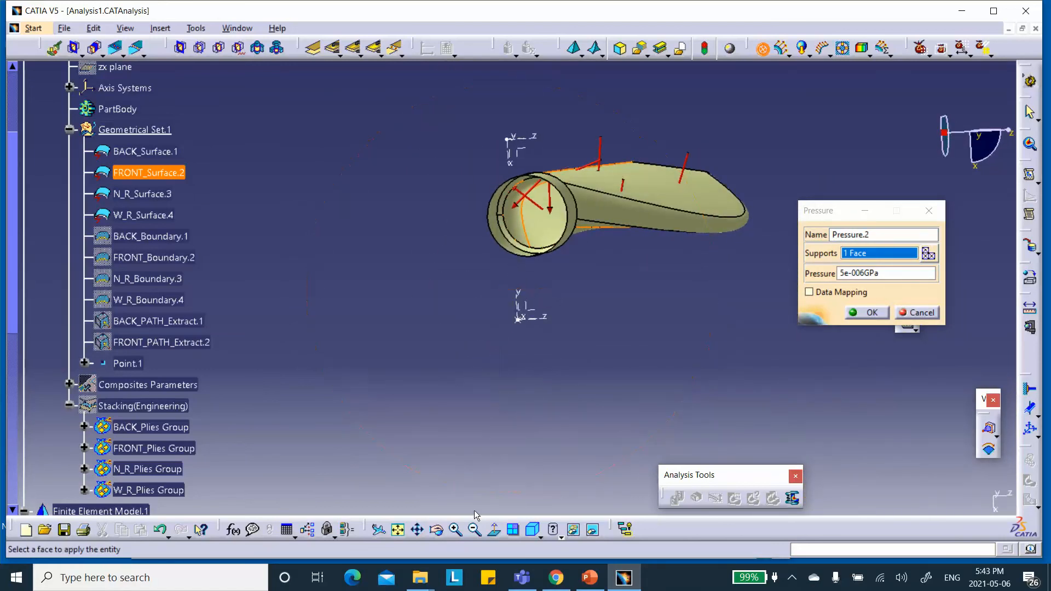
left_click(534, 530)
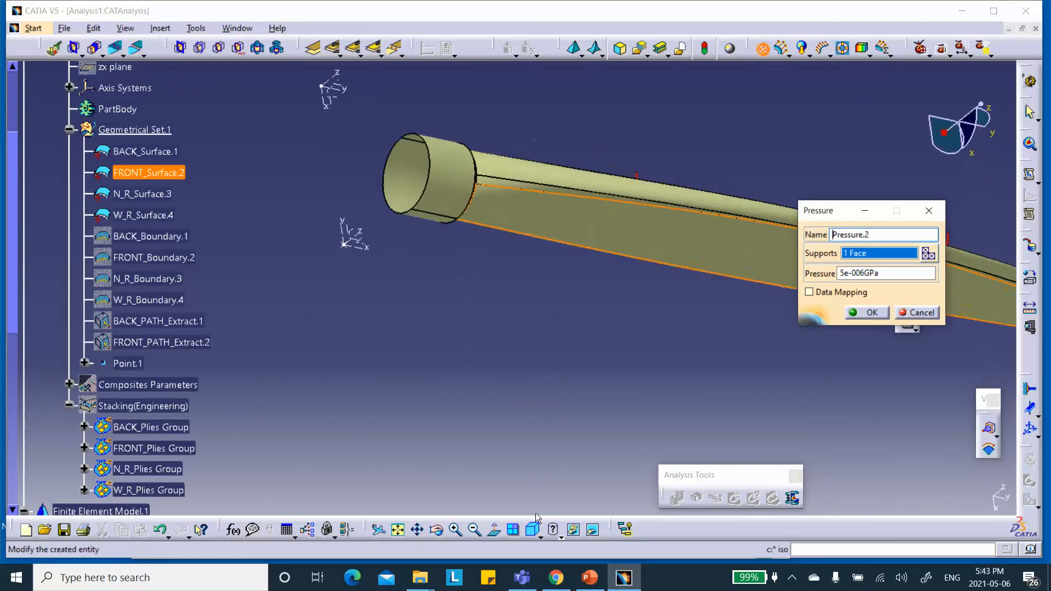
left_click(541, 537)
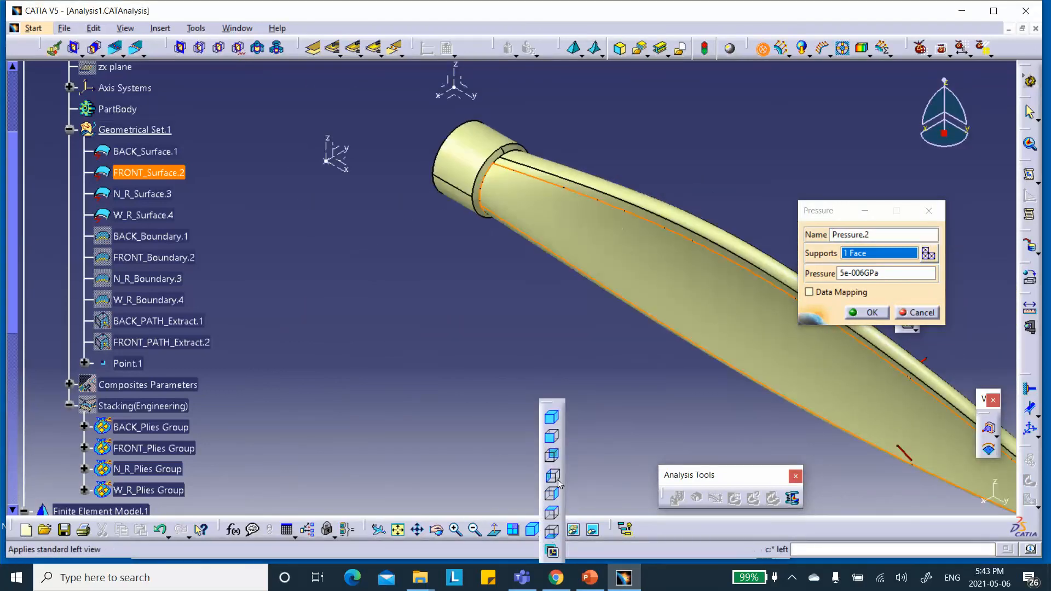
left_click(553, 531)
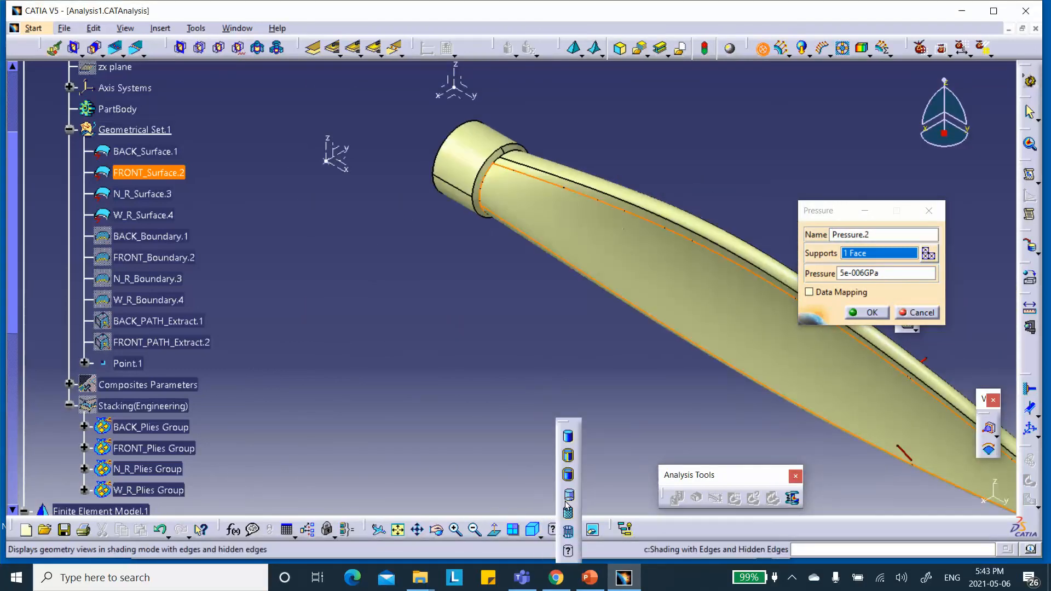
left_click(568, 531)
middle_click_drag(605, 427, 454, 379)
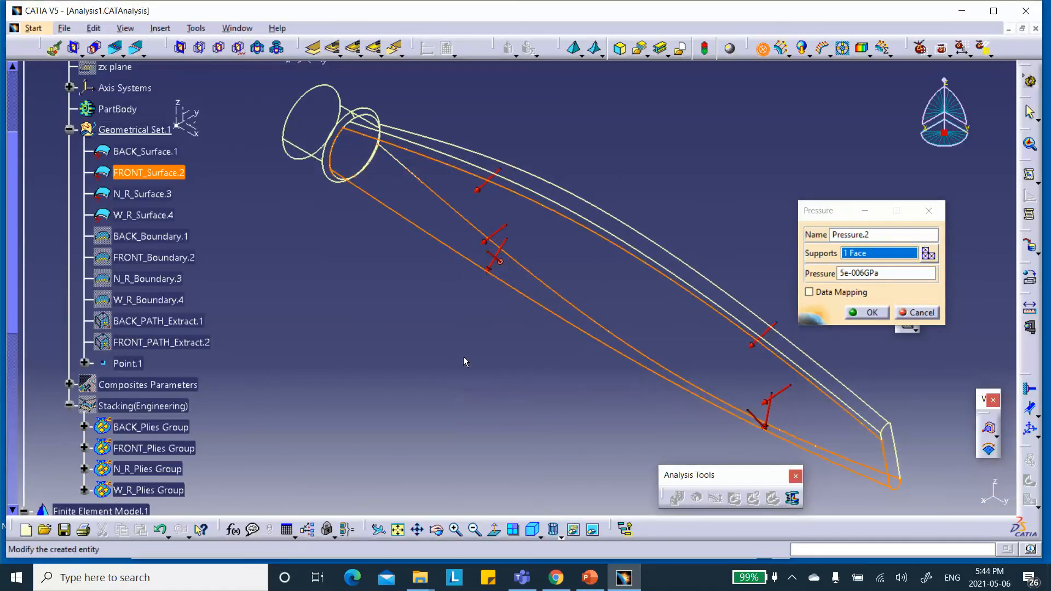
left_click(839, 273)
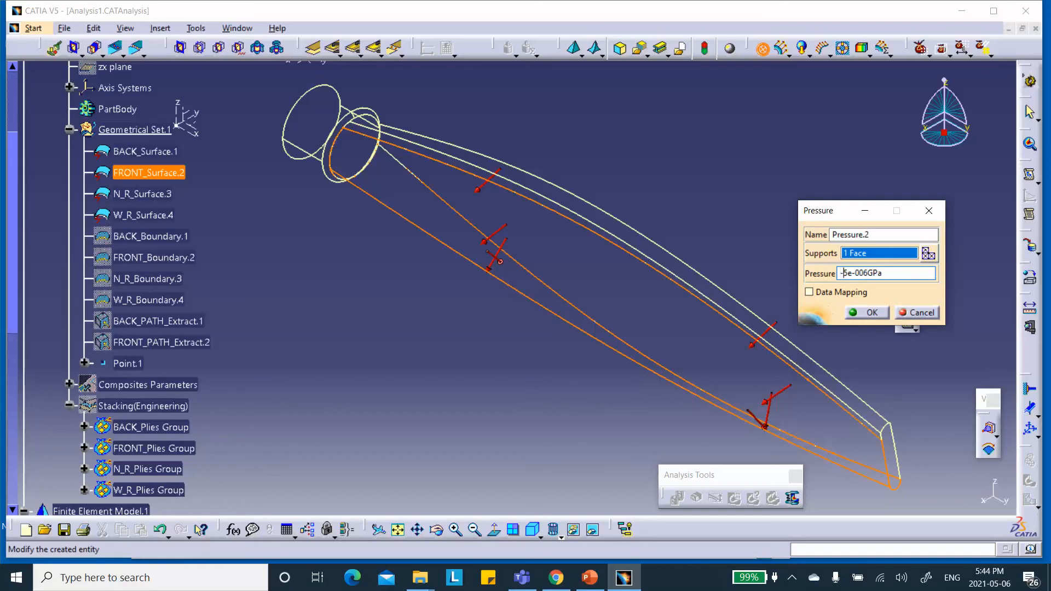
left_click(853, 316)
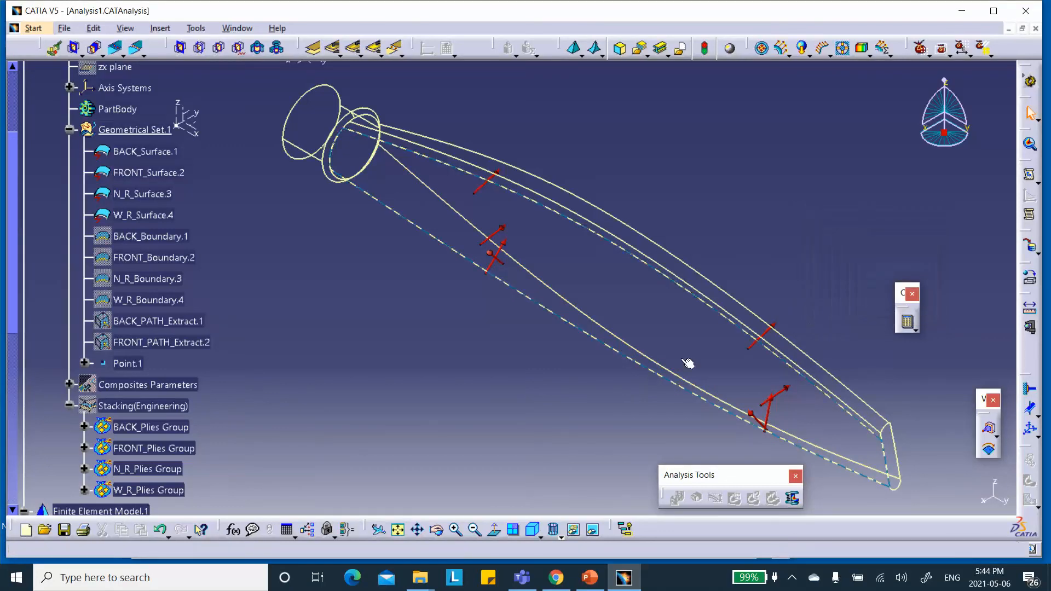
Return the blade display to shading with edges without smooth edges
middle_click_drag(688, 364, 610, 416)
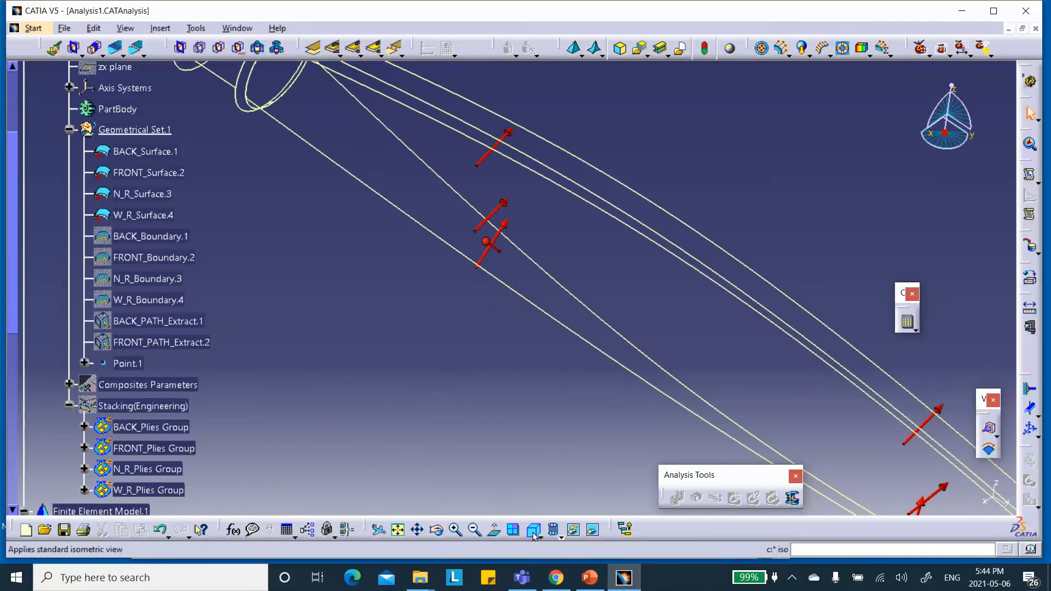
left_click(561, 532)
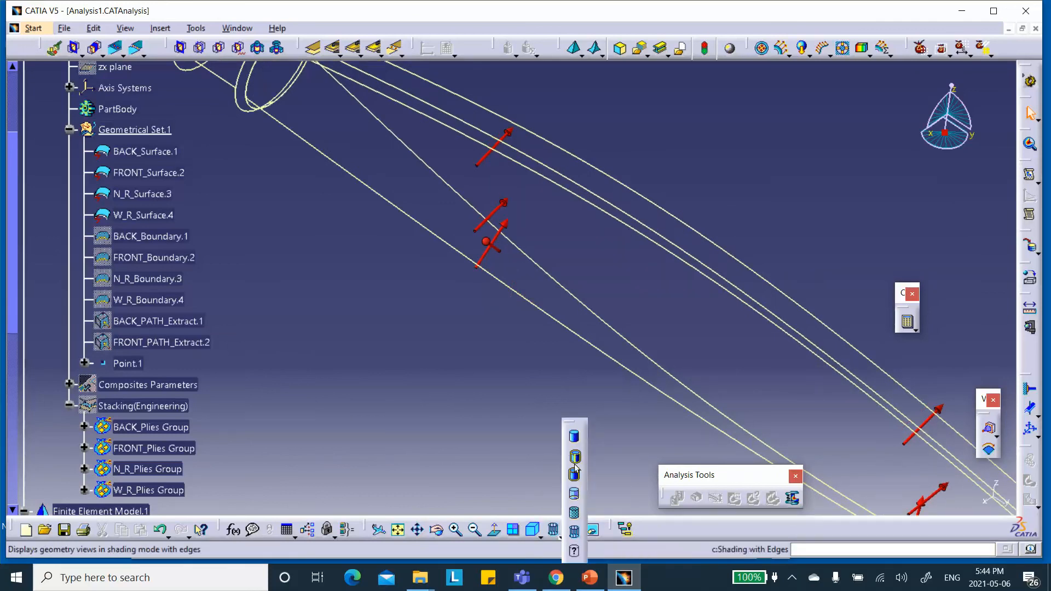
left_click(573, 476)
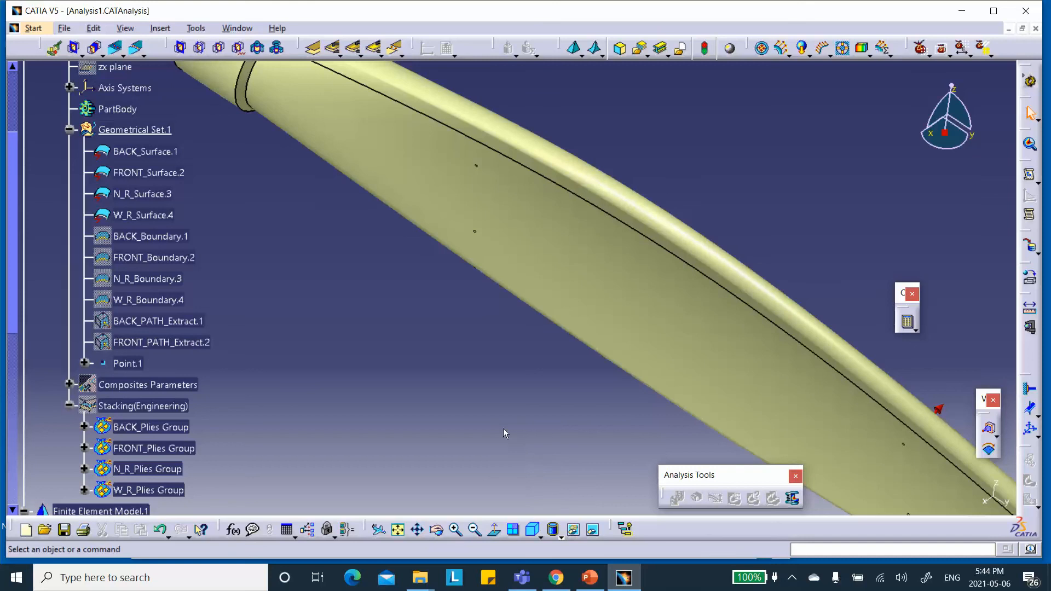
Examine the direction of the pressure arrows along the blade and at its tip from several angles
left_click(532, 530)
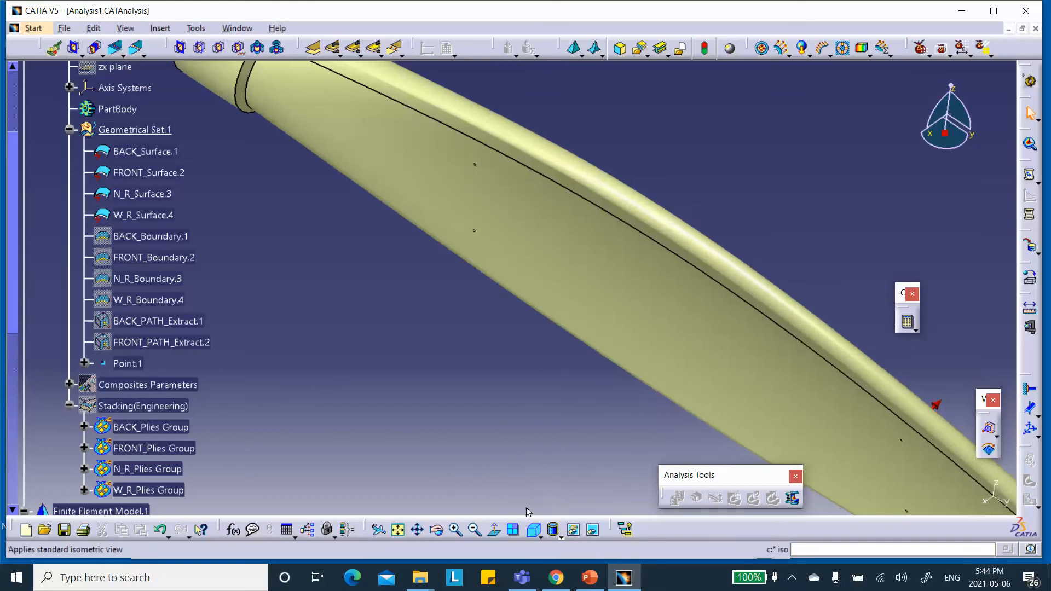
middle_click_drag(383, 344, 347, 263)
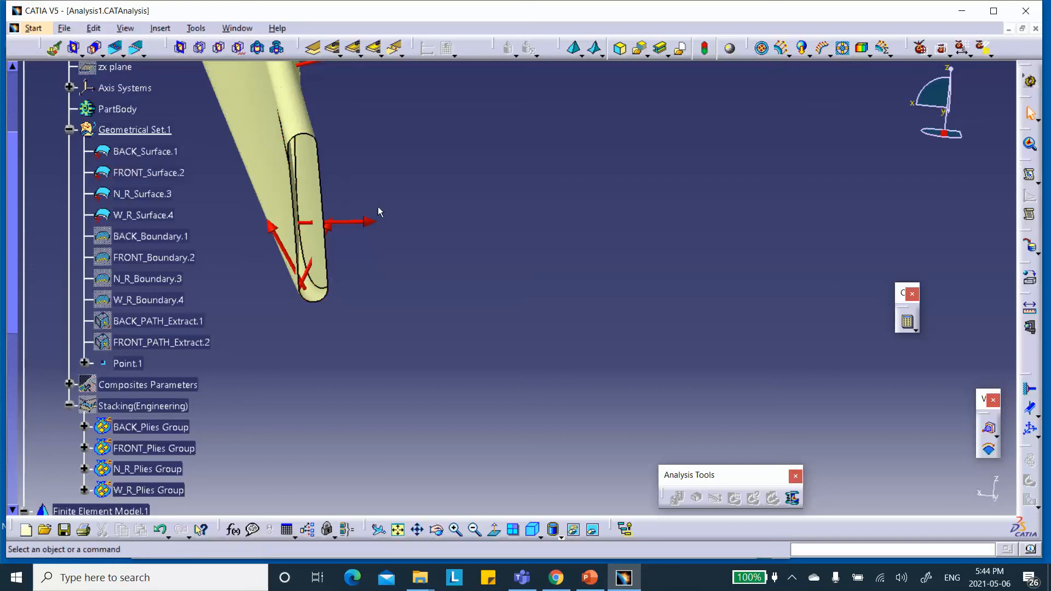
middle_click_drag(378, 207, 384, 293)
scroll(333, 214, "down", 1)
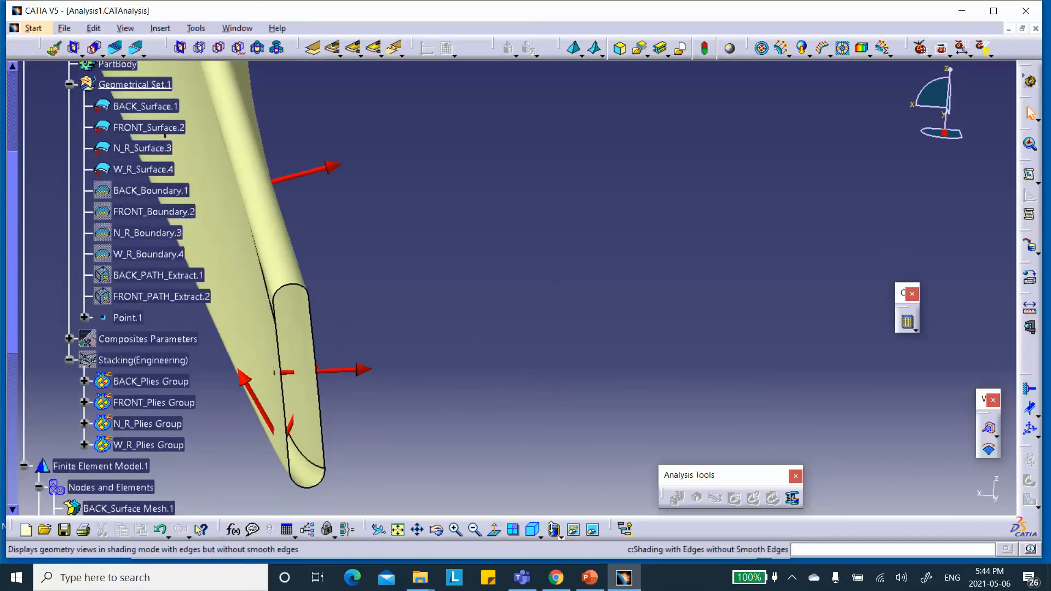
left_click(534, 530)
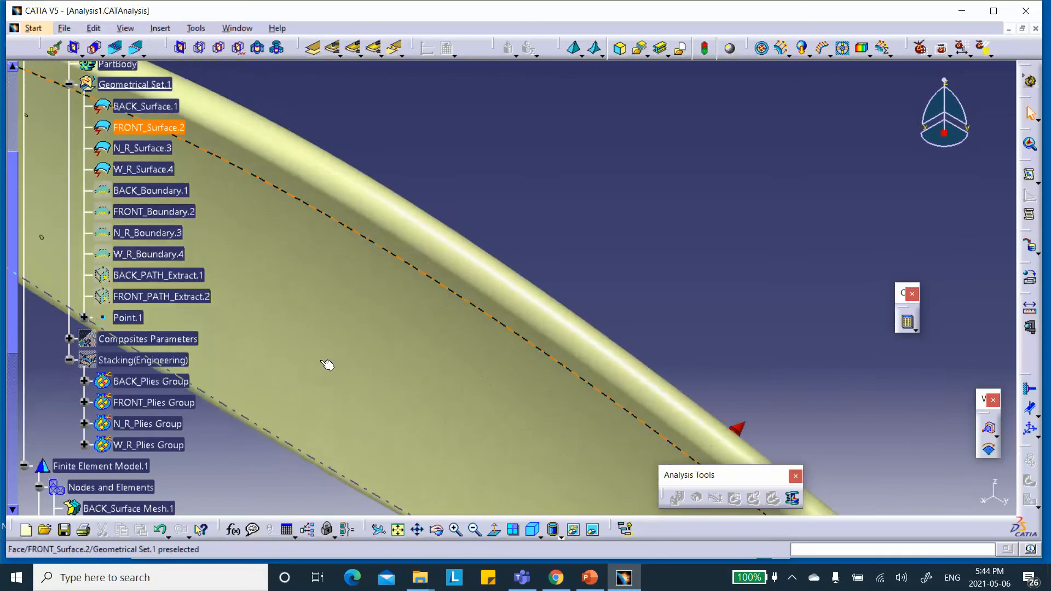
middle_click_drag(328, 364, 335, 421)
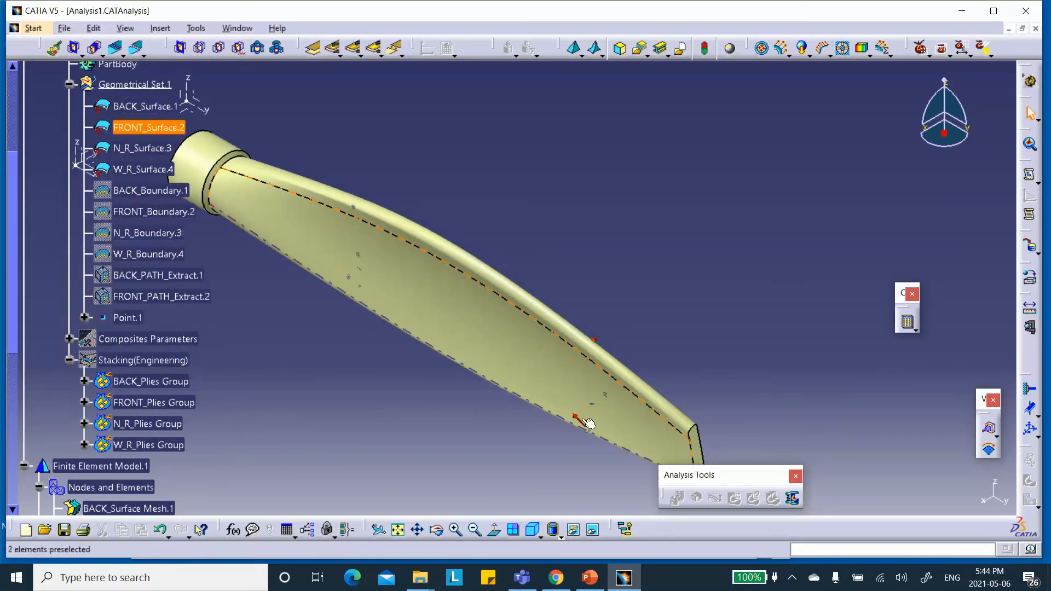
middle_click_drag(641, 413, 543, 346)
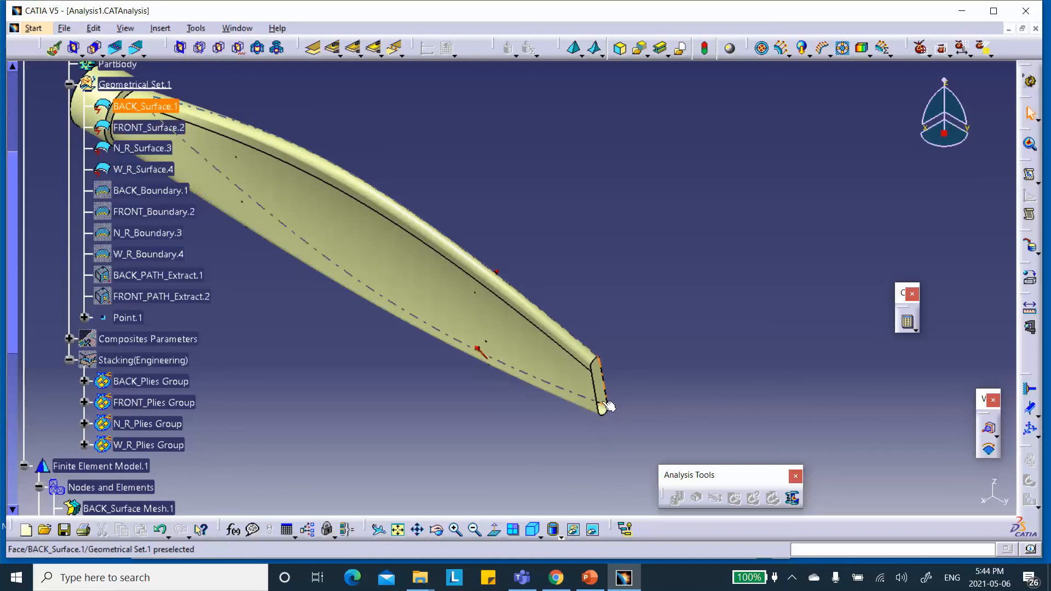
middle_click_drag(343, 328, 427, 380)
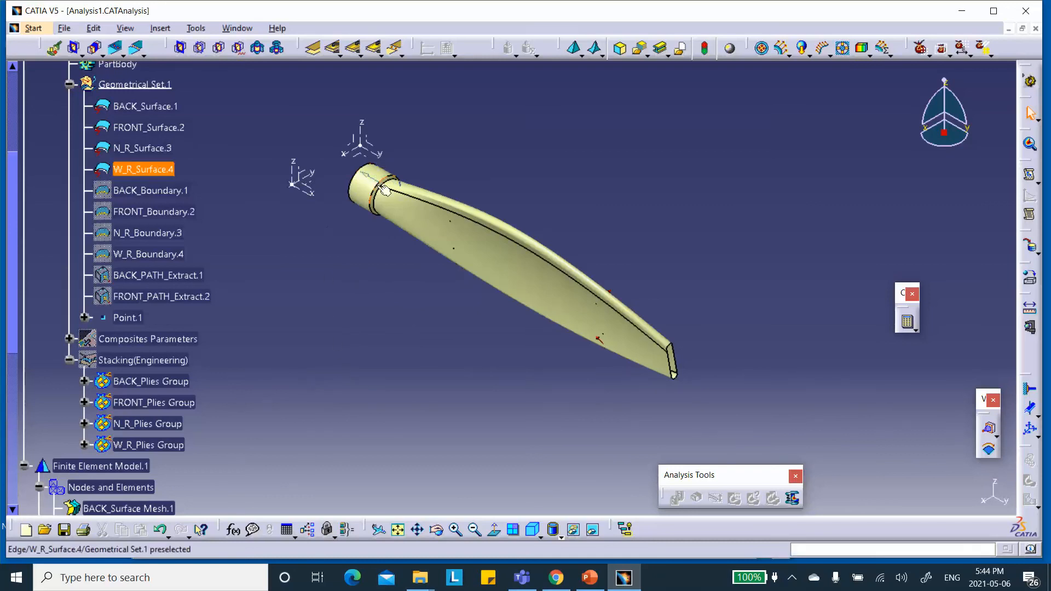
Clamp the blade root by its two edges around the open end of the cylindrical collar
middle_click_drag(381, 266, 504, 357)
left_click(1029, 390)
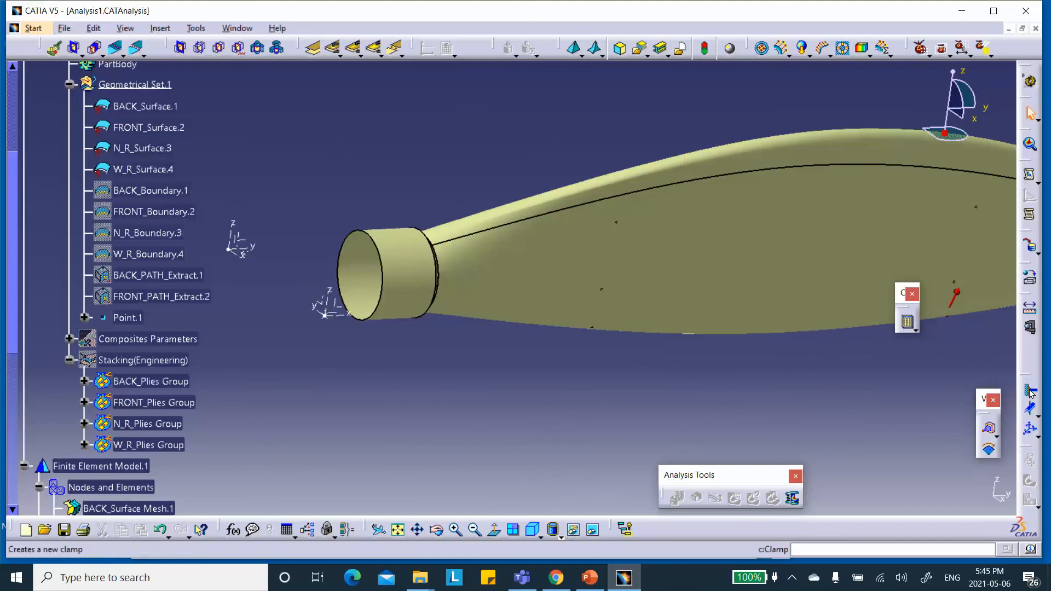
left_click(370, 234)
left_click(362, 320)
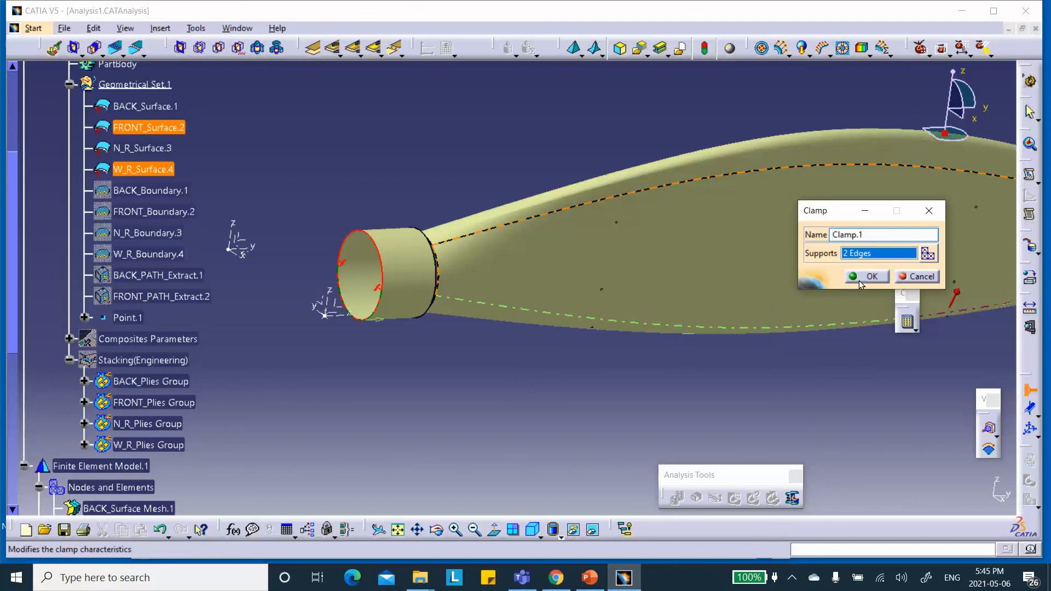
middle_click_drag(492, 378, 496, 350)
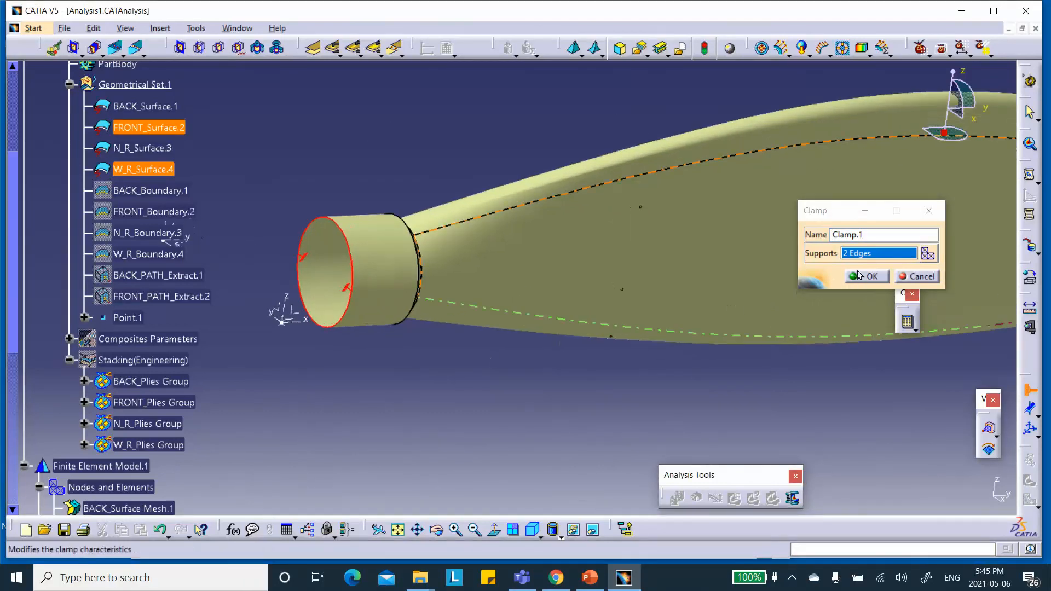
left_click(873, 277)
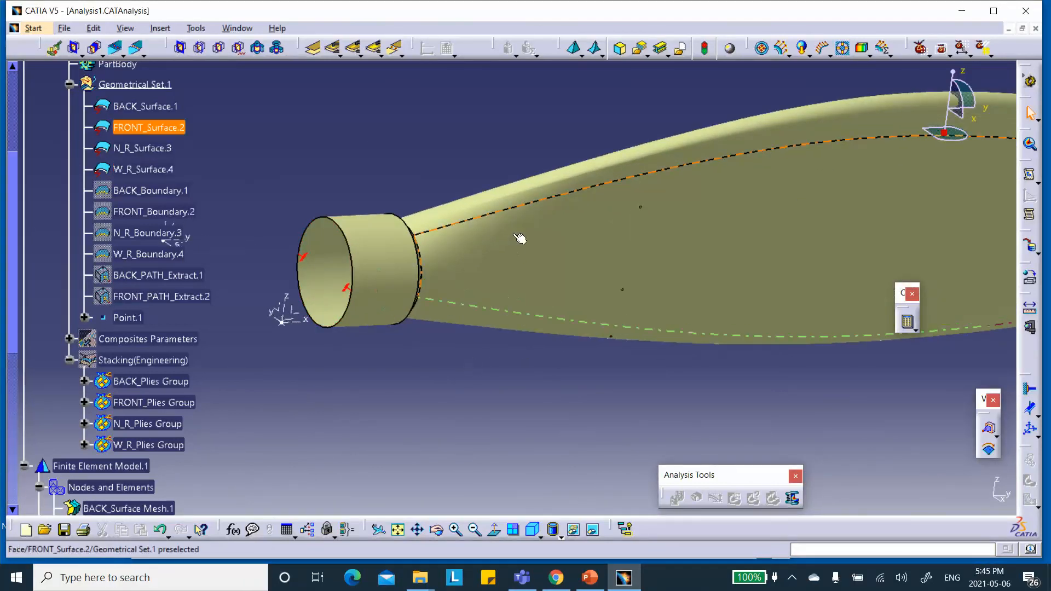
middle_click_drag(610, 277, 571, 349)
left_click(417, 530)
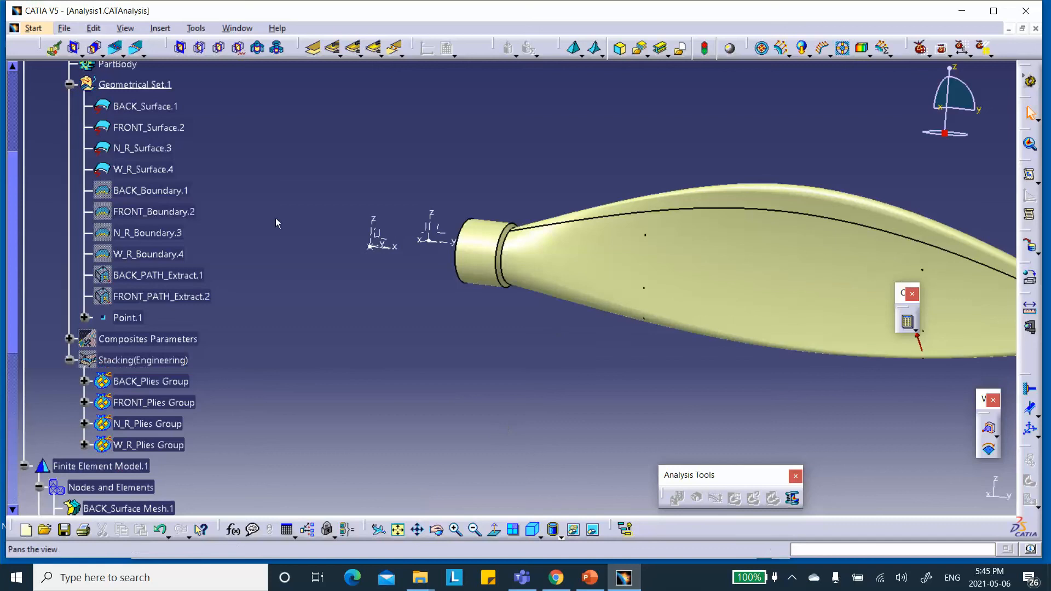
middle_click_drag(385, 368, 423, 406)
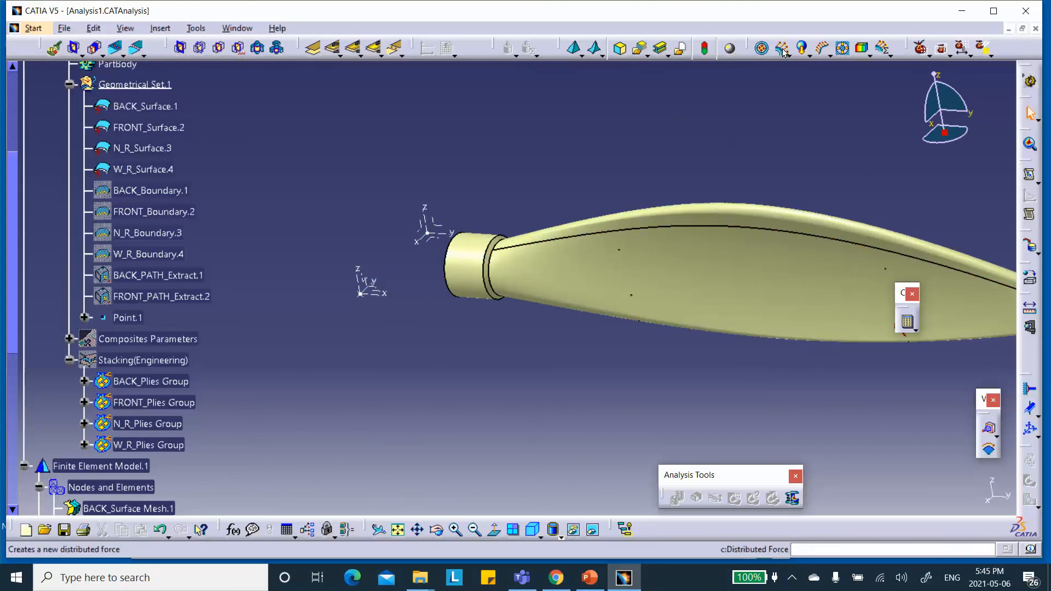
Create a rotation force supported by the back, front, N_R and W_R surfaces of the blade
left_click(807, 52)
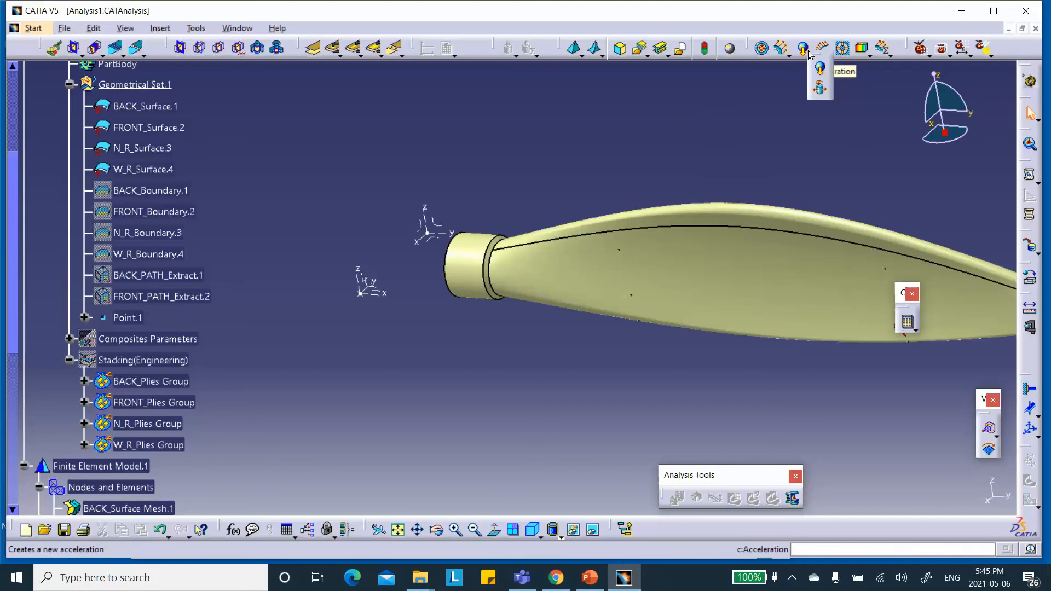
left_click(820, 89)
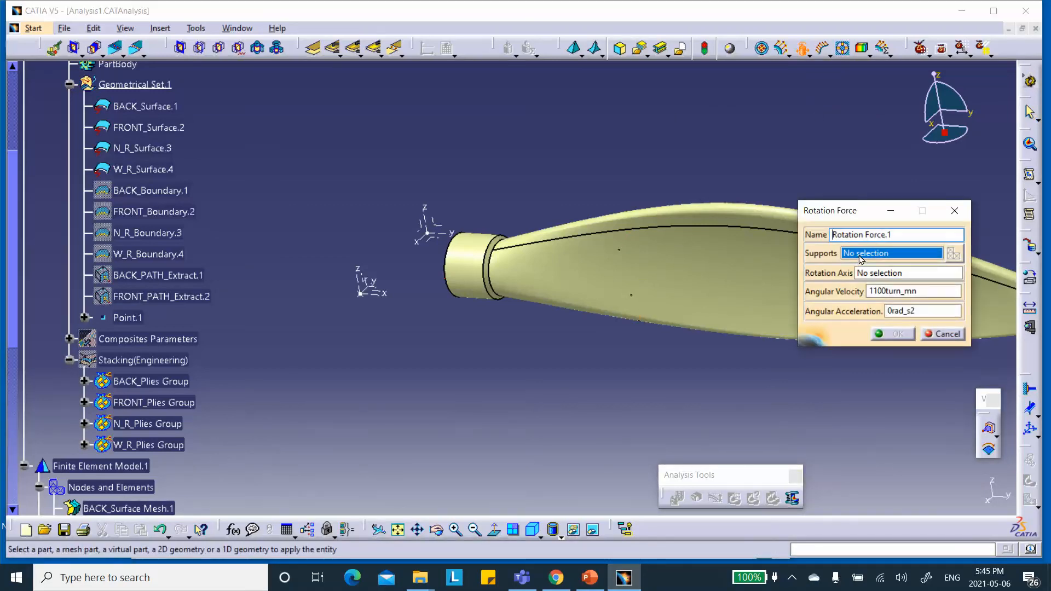
middle_click_drag(629, 160, 520, 183)
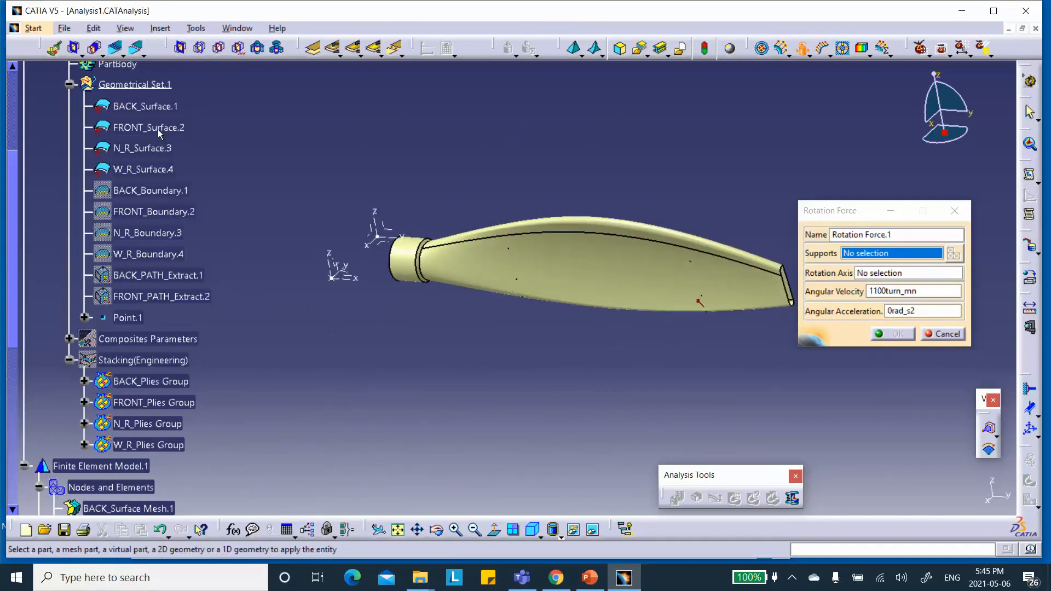
scroll(157, 117, "up", 2)
scroll(136, 129, "up", 3)
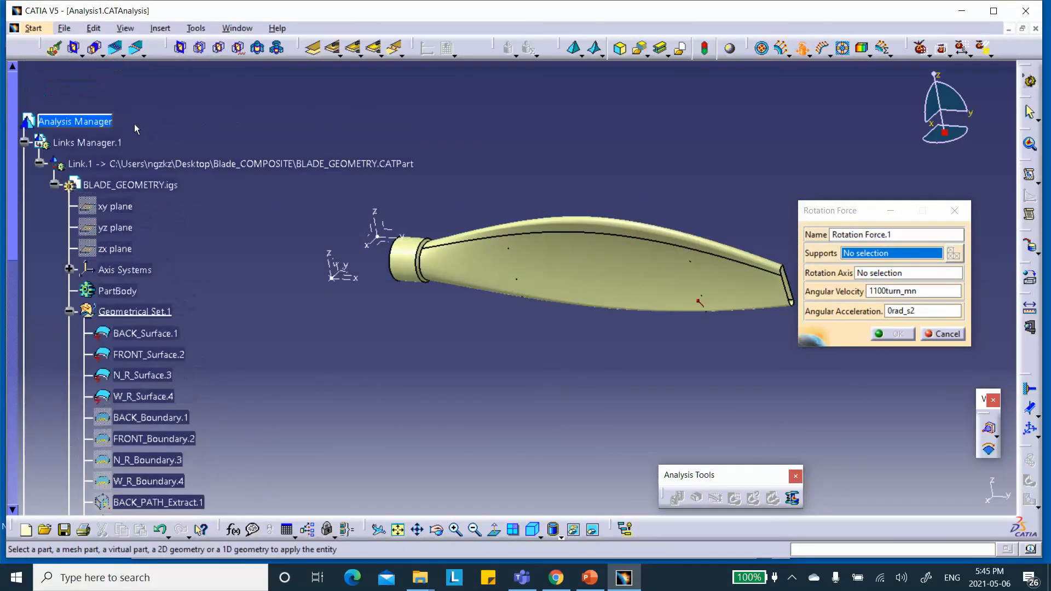
scroll(146, 256, "down", 2)
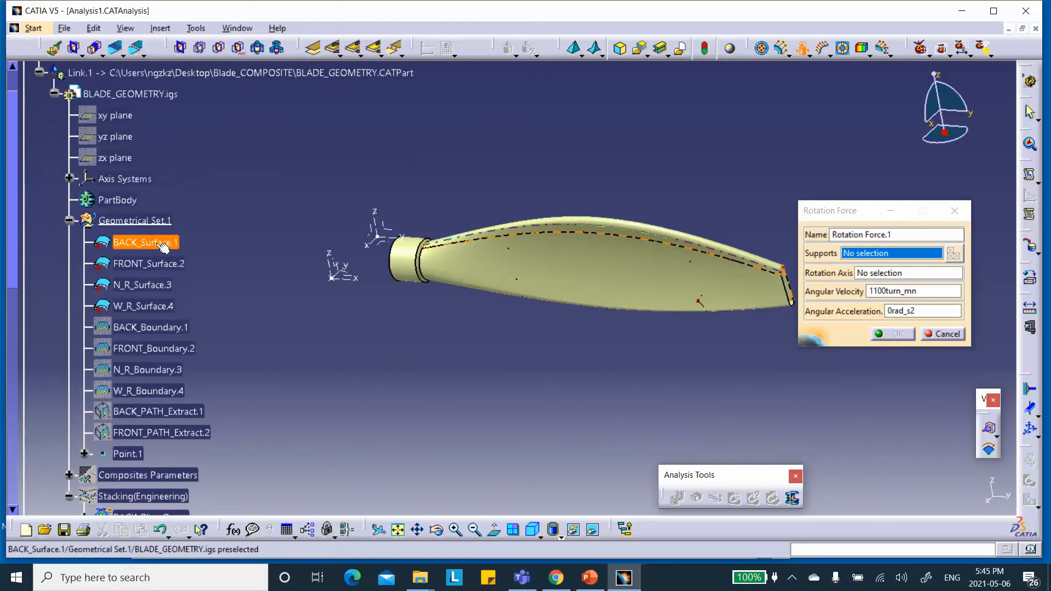
left_click(158, 248)
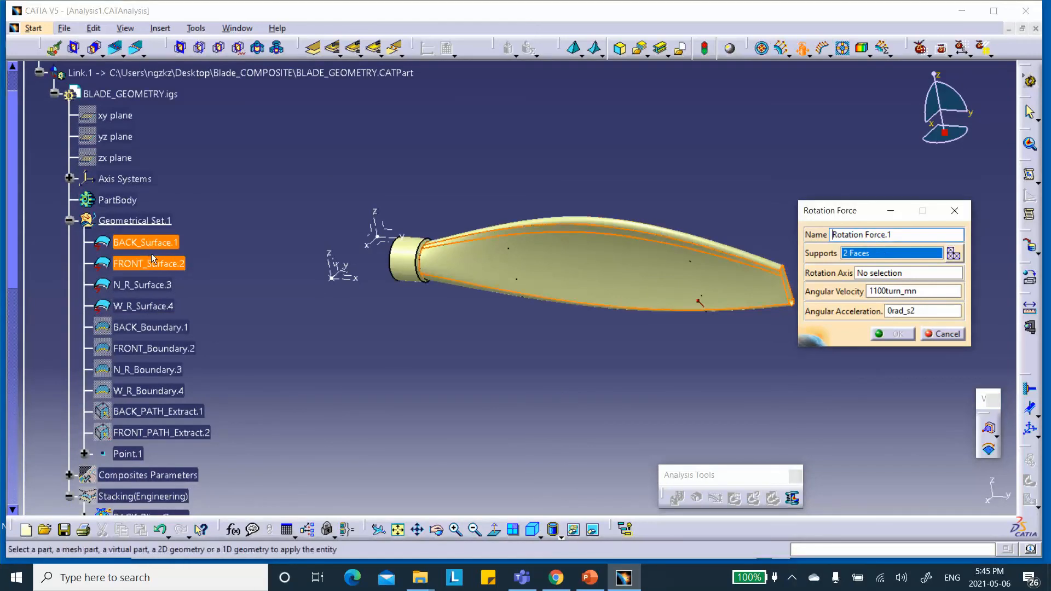
left_click(151, 264)
left_click(148, 281)
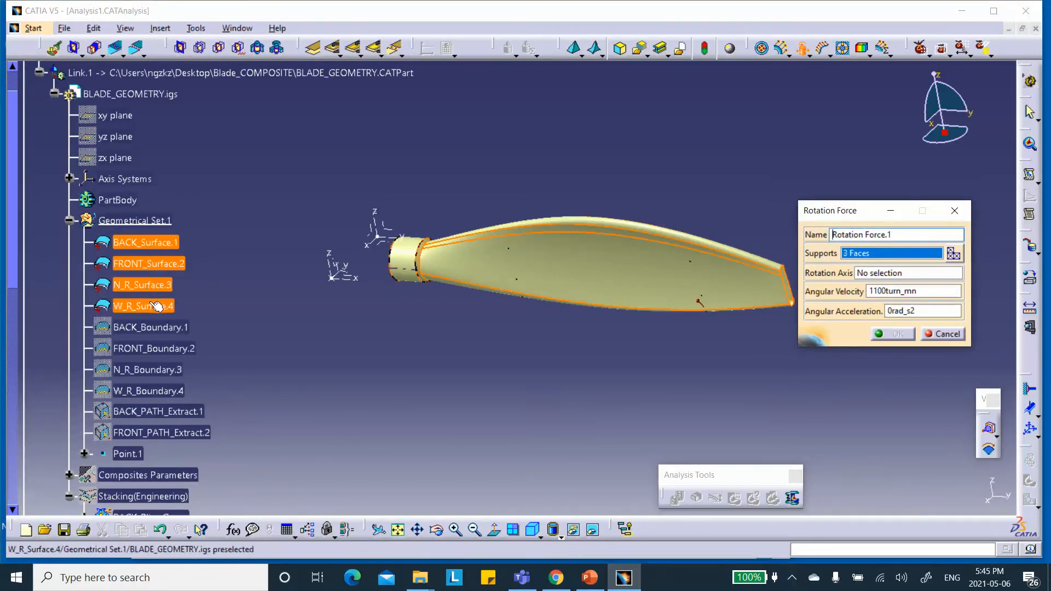
left_click(144, 306)
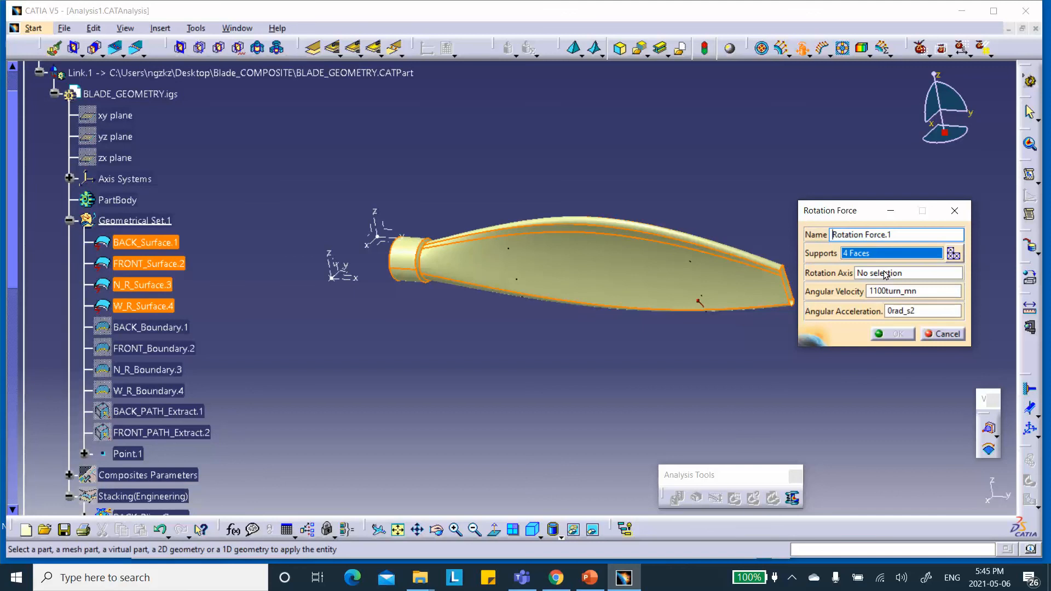
Set the rotation axis to the X axis of the axis system nearest the blade root and the angular velocity to 1000 turn_mn
left_click(885, 274)
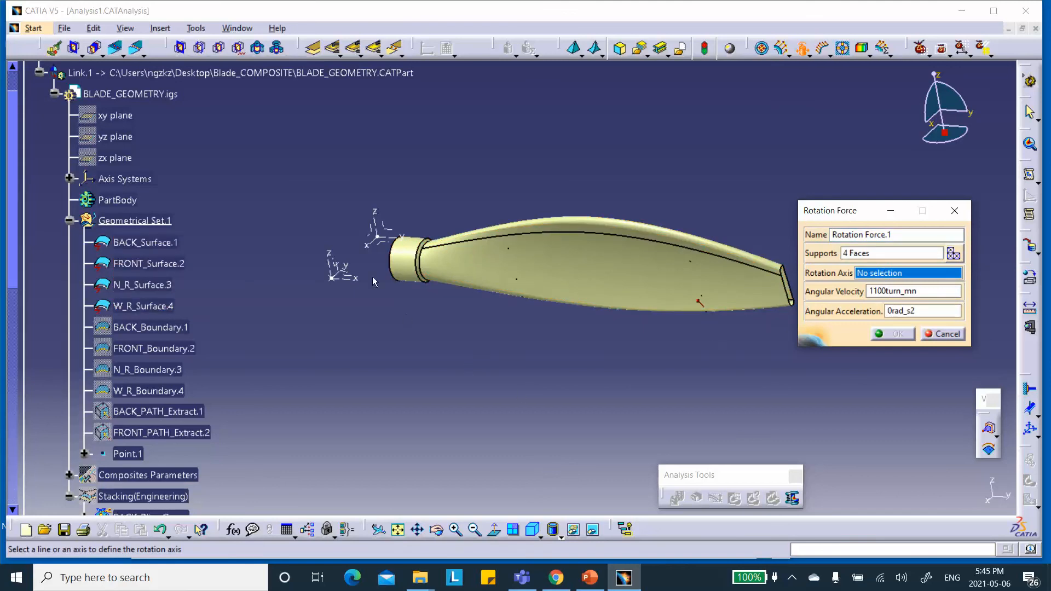
left_click(375, 245)
middle_click_drag(397, 315, 369, 234, "ctrl")
middle_click_drag(631, 338, 561, 322)
left_click_drag(921, 291, 821, 300)
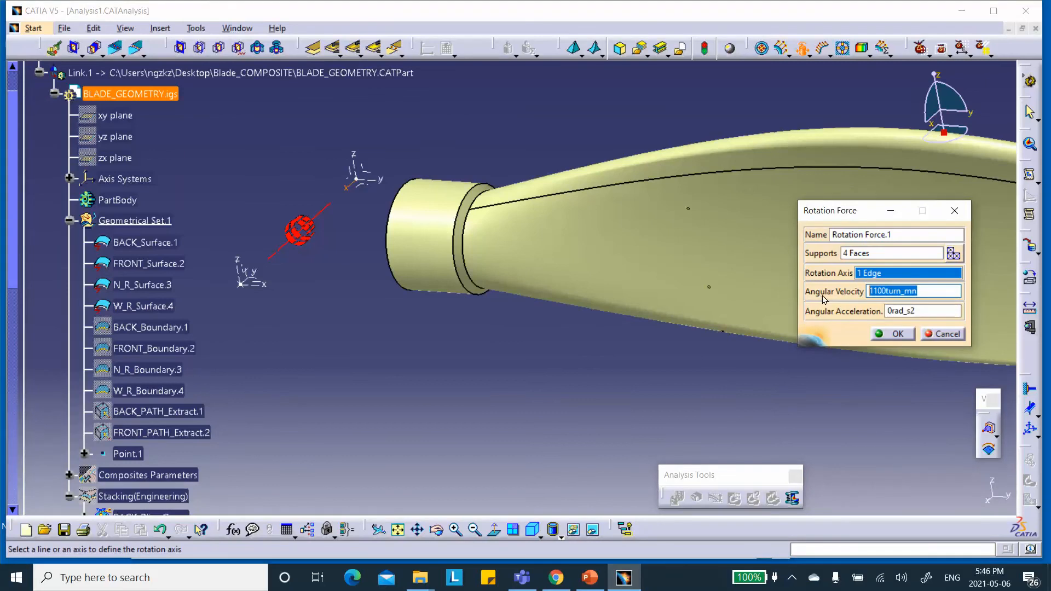
type("1000")
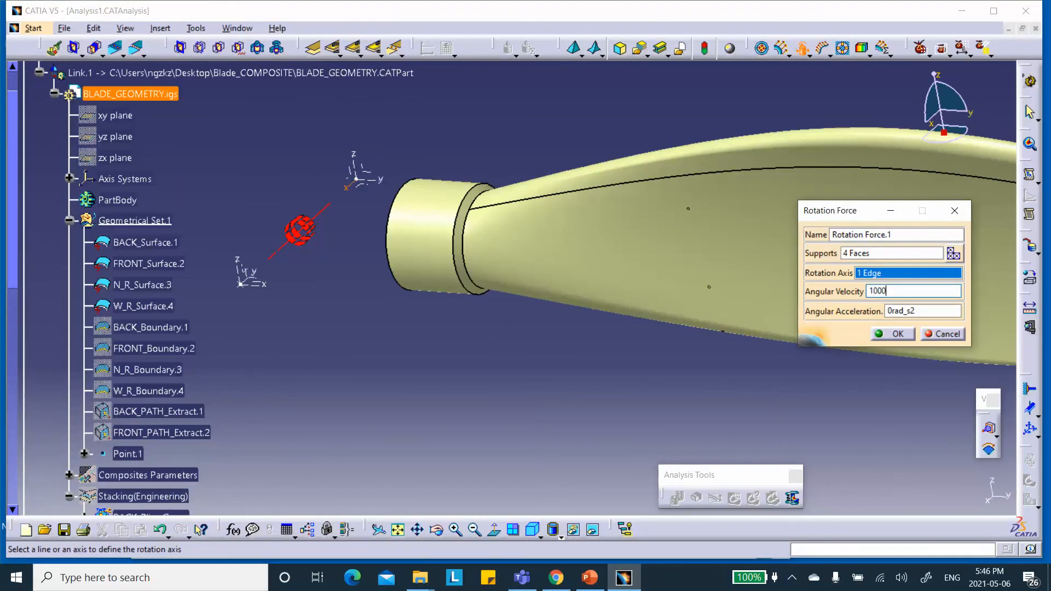
left_click(898, 332)
Save the analysis and compute it with the All option, accepting the resource estimation
middle_click_drag(549, 351, 543, 465)
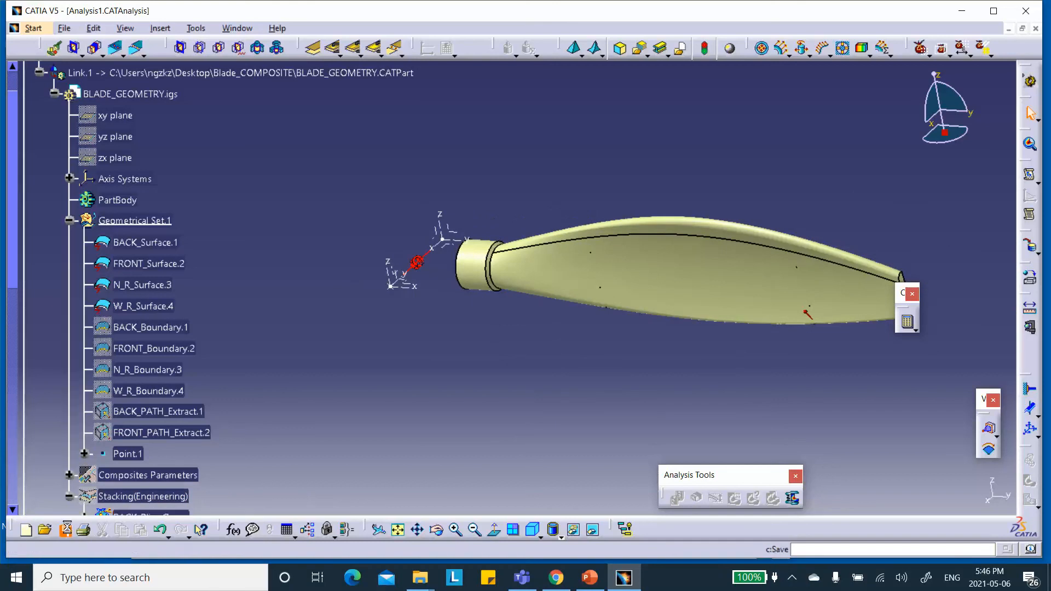
left_click(64, 530)
left_click(545, 323)
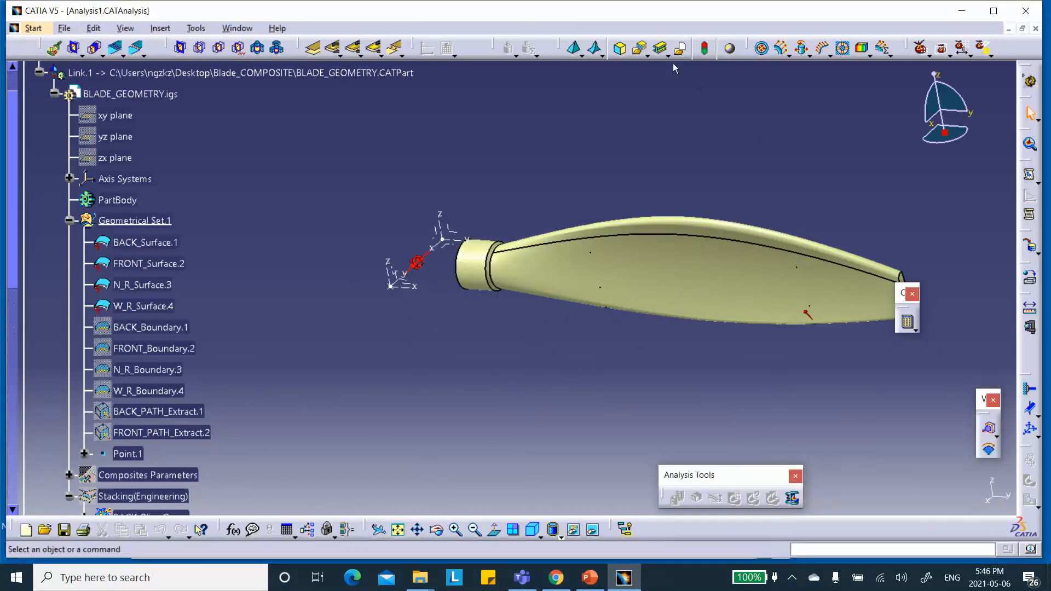
left_click(906, 325)
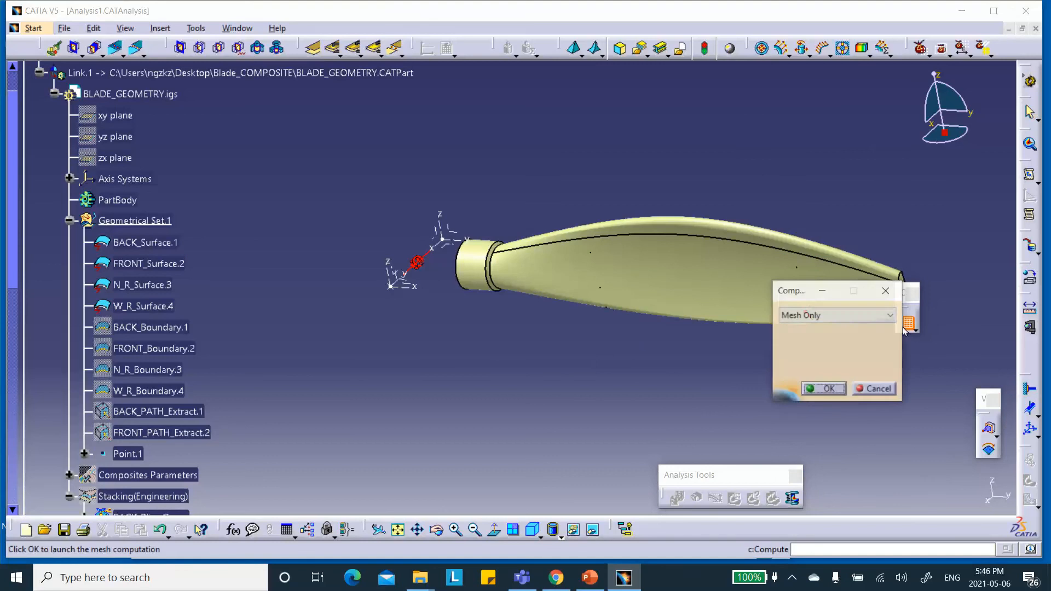
left_click(850, 323)
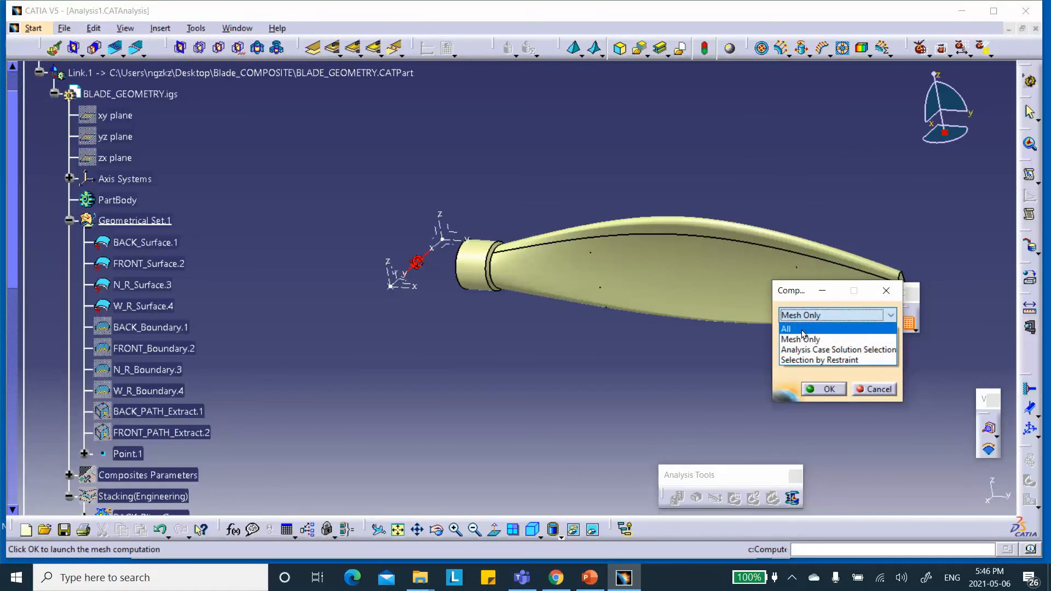
left_click(802, 328)
left_click(822, 388)
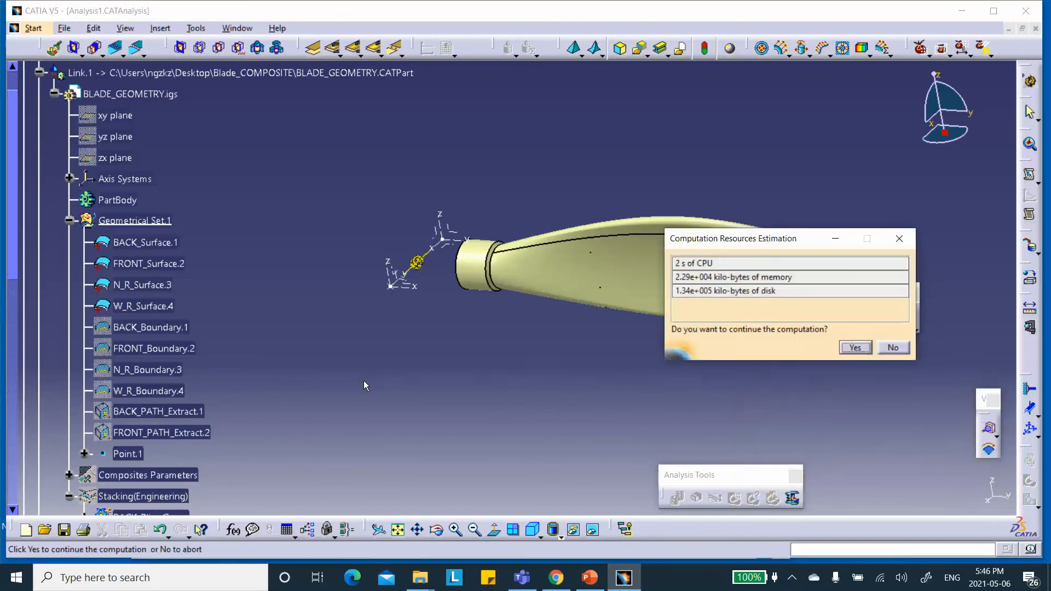
left_click(858, 346)
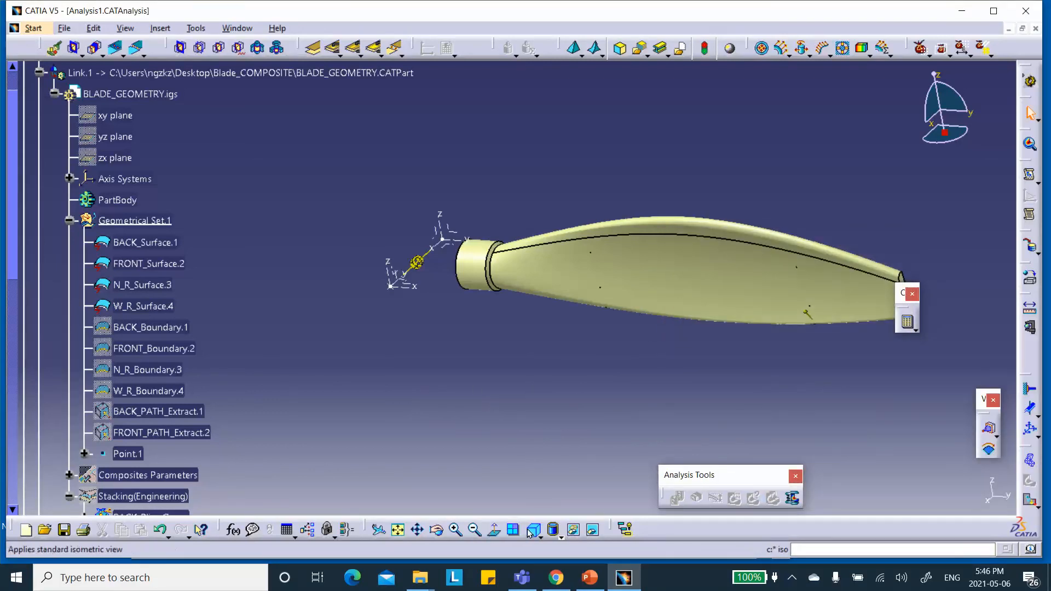
Display the blade's deformed mesh in isometric view and play its deformation animation
middle_click_drag(462, 493, 836, 376)
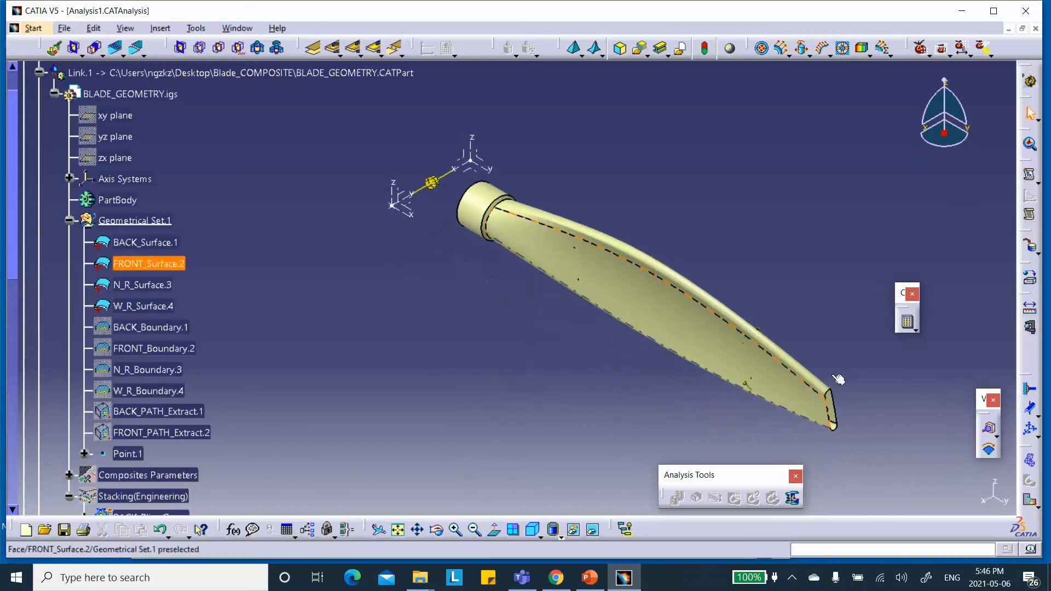
left_click(1030, 460)
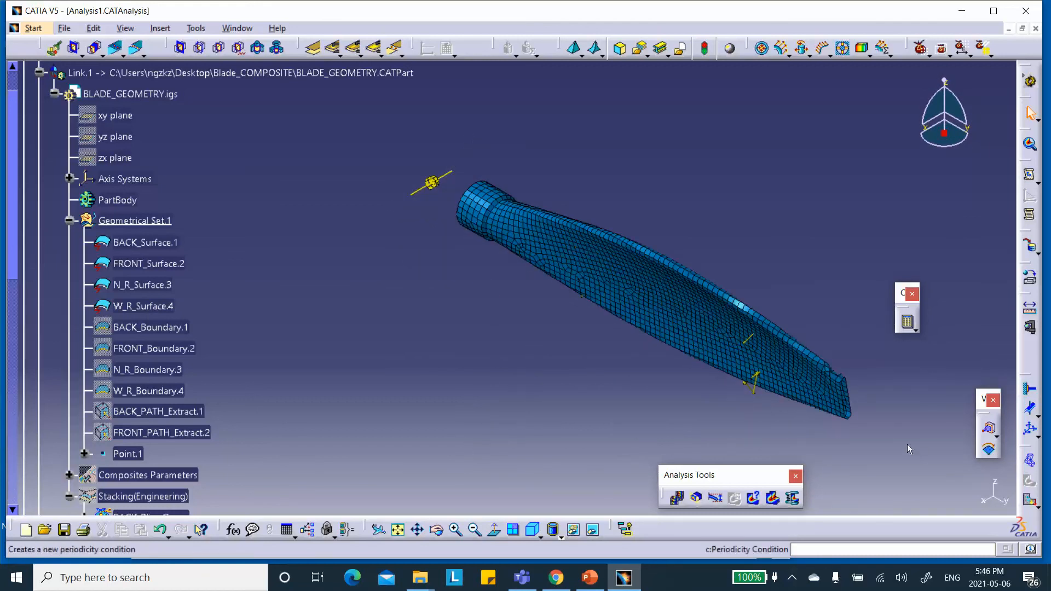
left_click(677, 499)
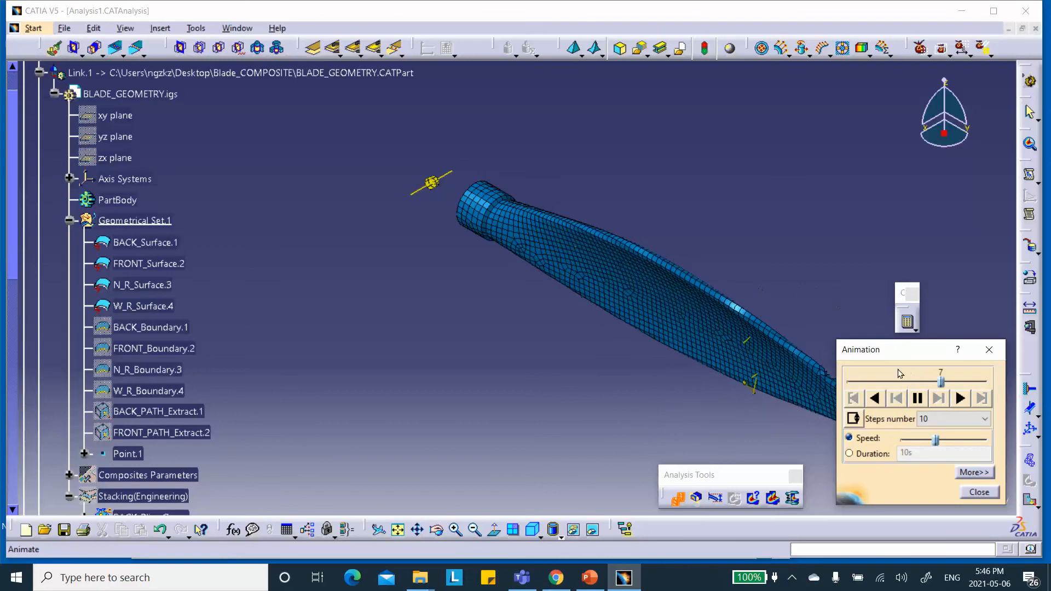
left_click(979, 492)
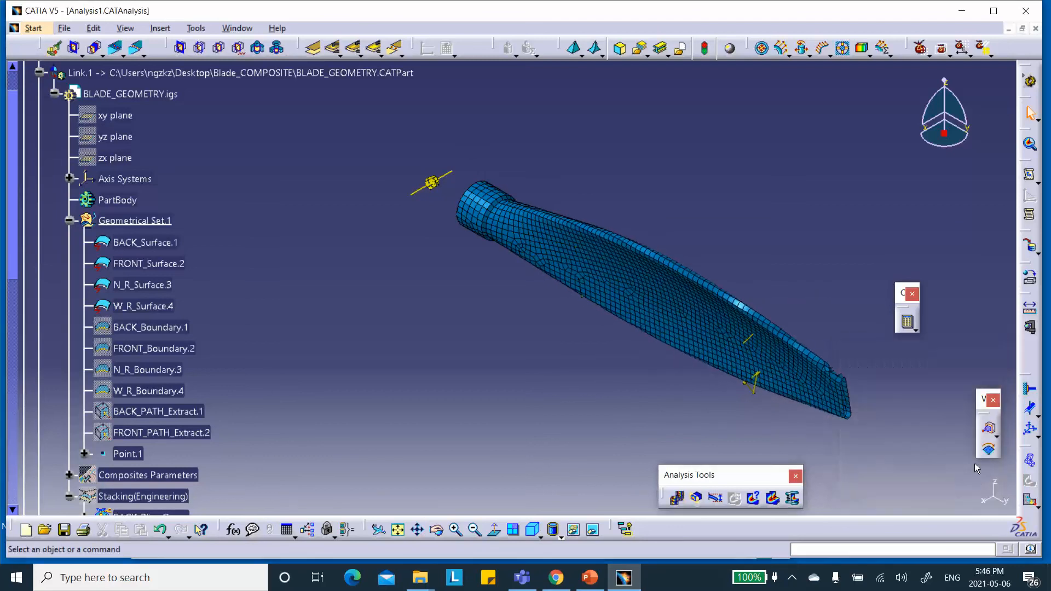
Display the displacement image as Average iso and render it in shading with material
left_click(1031, 504)
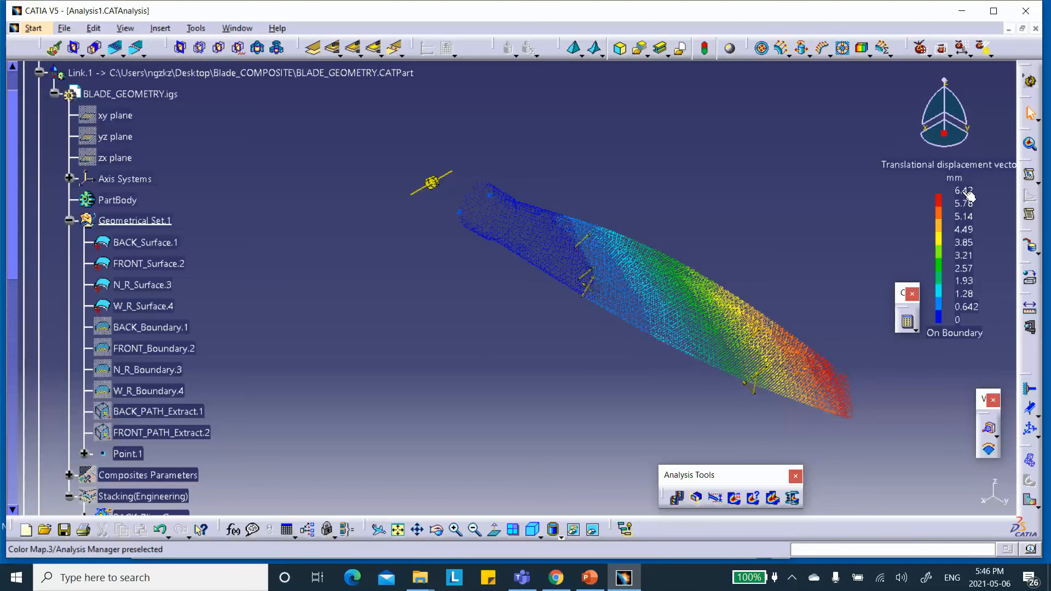
double_click(745, 336)
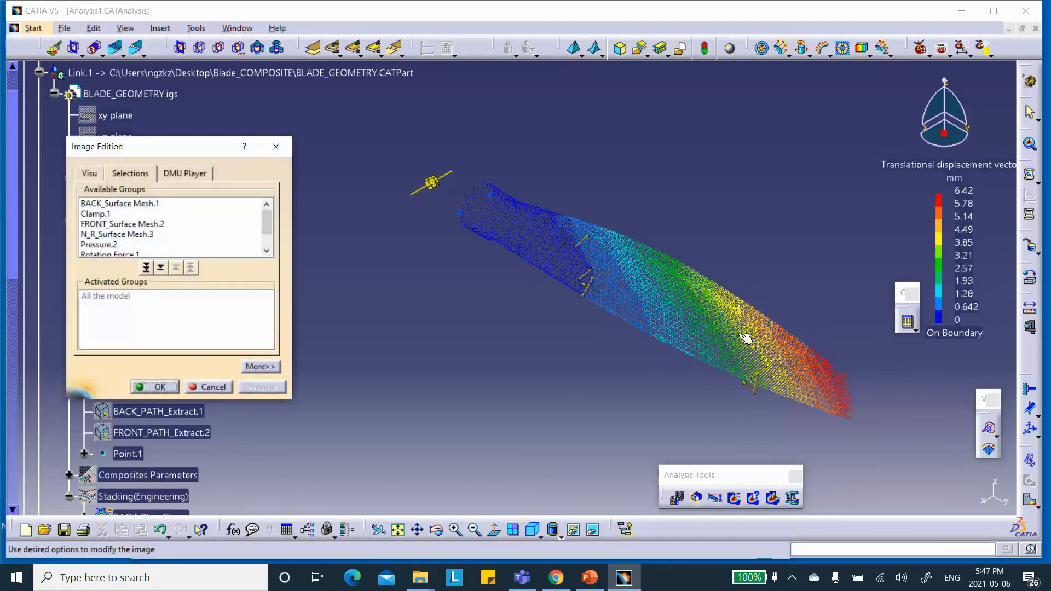
left_click(87, 174)
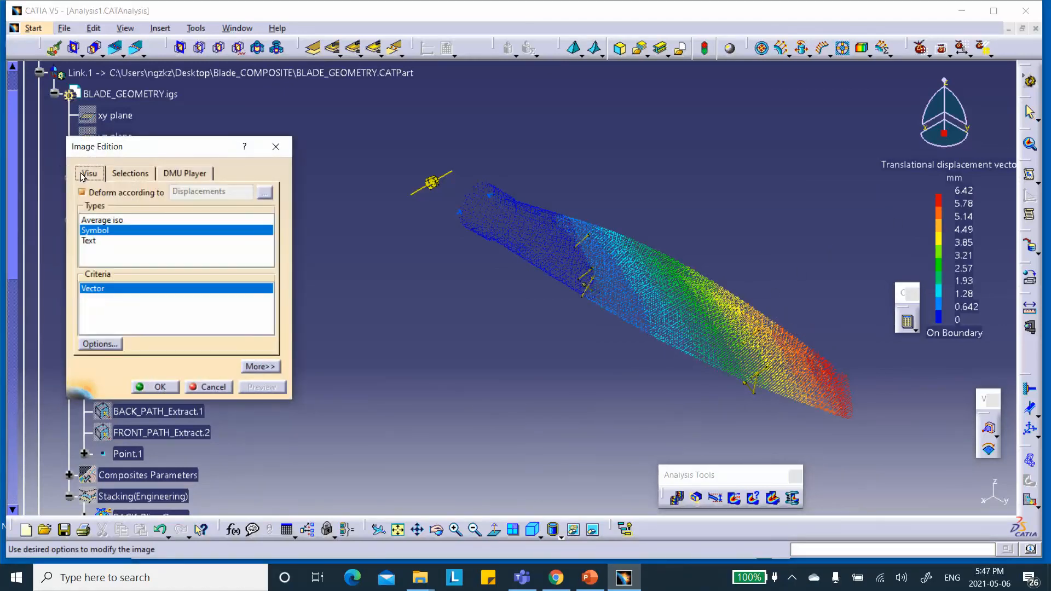
left_click(94, 220)
left_click(156, 387)
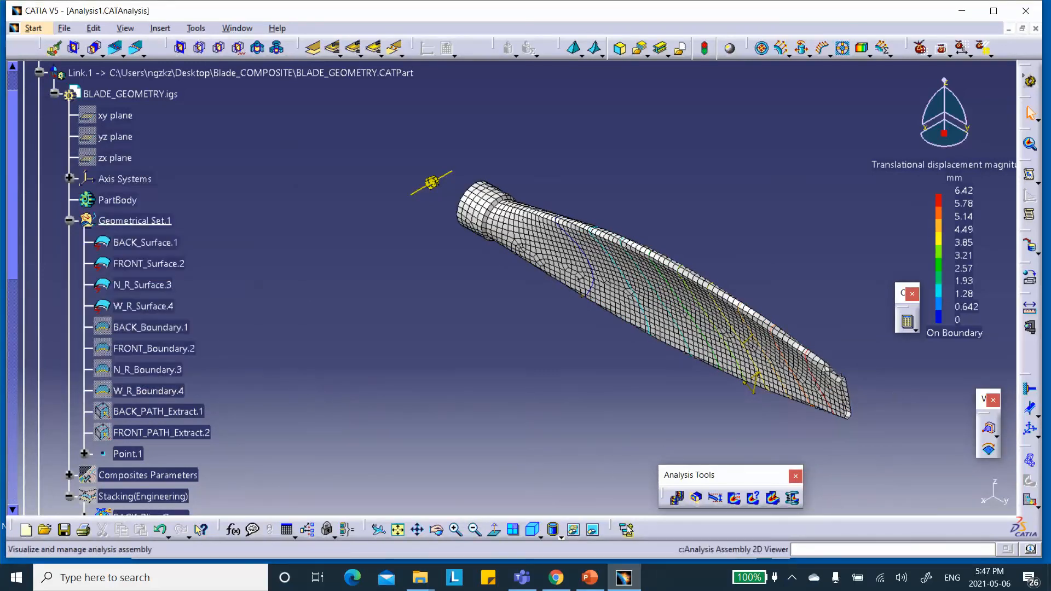
left_click(557, 534)
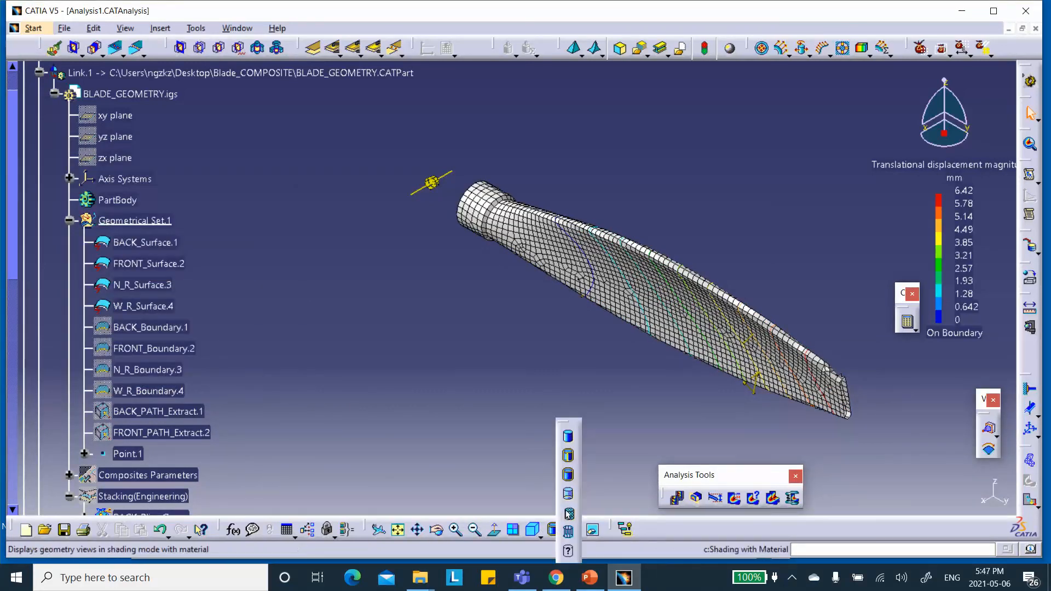
left_click(569, 513)
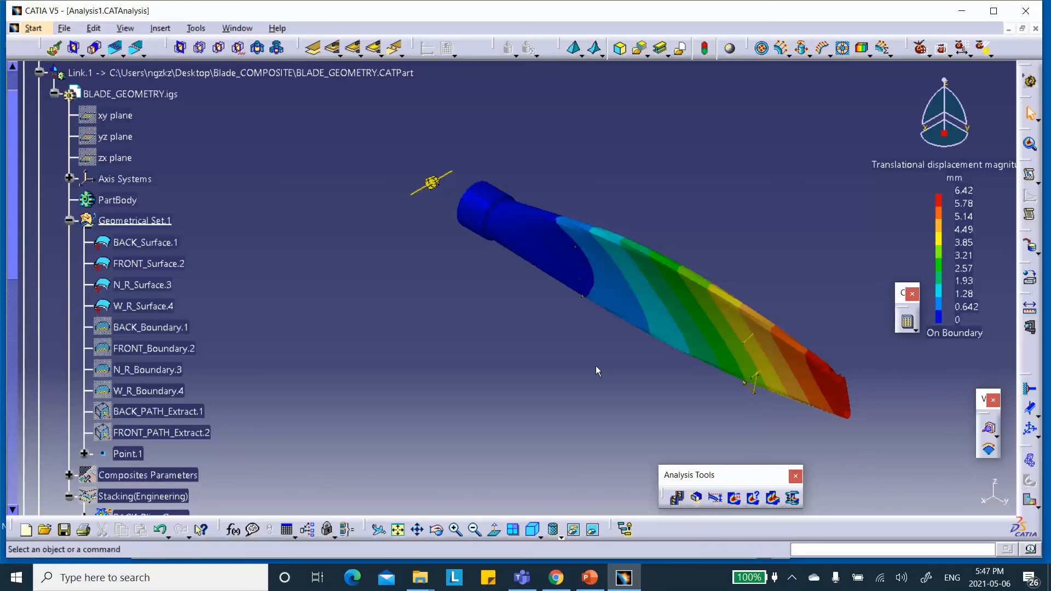
Expand Static Case Solution.1 under the Static Case in the specification tree
middle_click_drag(596, 363, 545, 347)
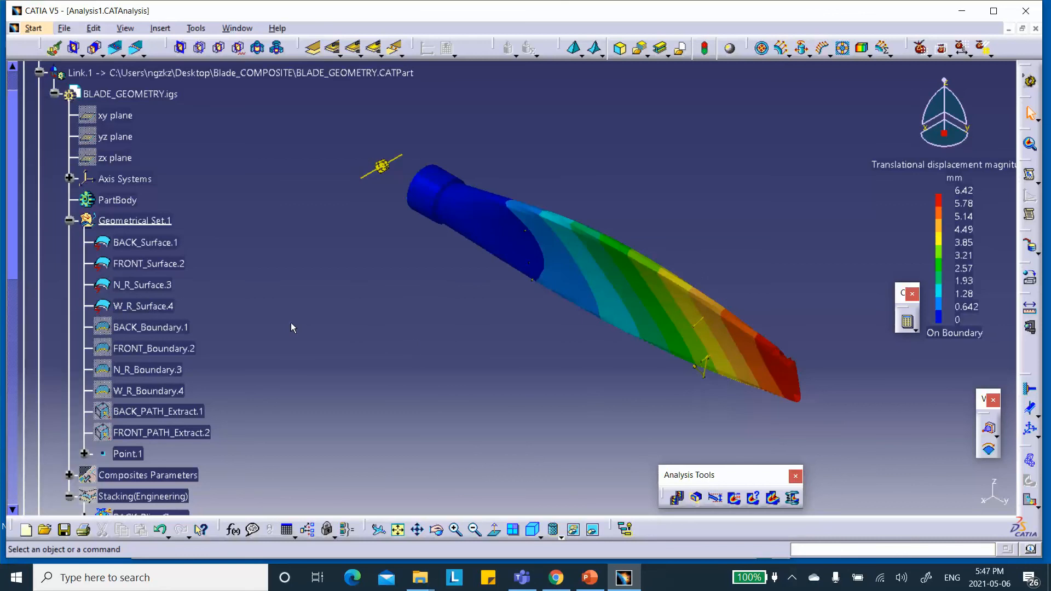
middle_click_drag(242, 287, 292, 294)
scroll(242, 265, "down", 4)
scroll(241, 269, "down", 5)
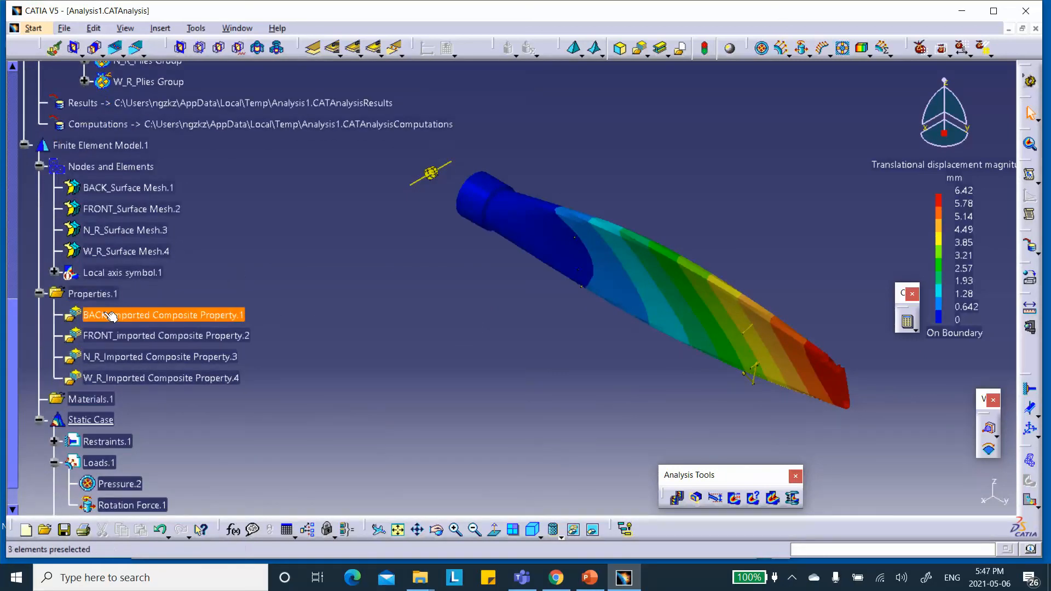
scroll(101, 299, "down", 2)
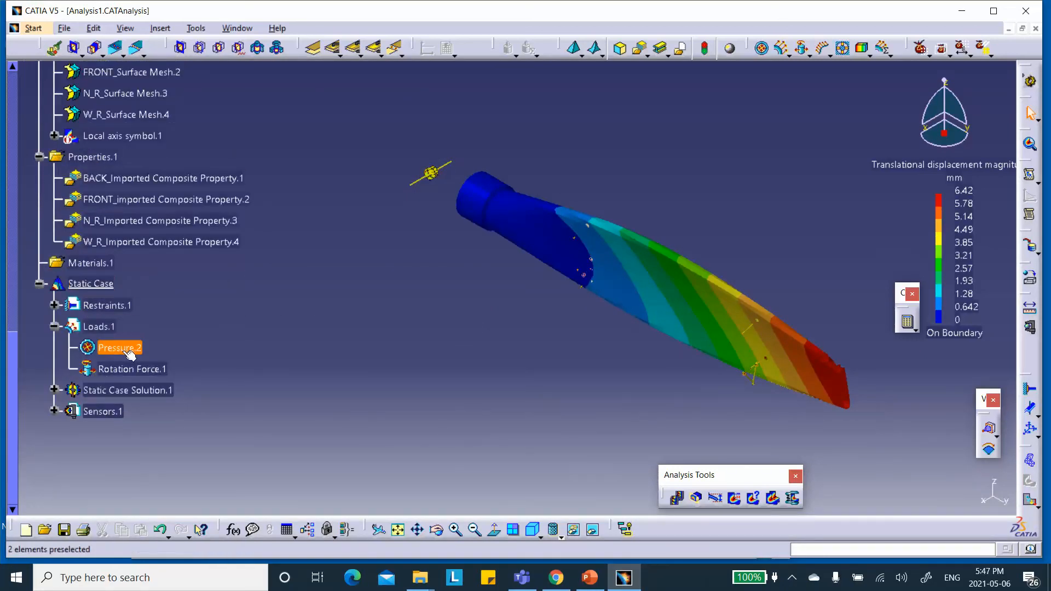
left_click(54, 390)
scroll(151, 348, "down", 1)
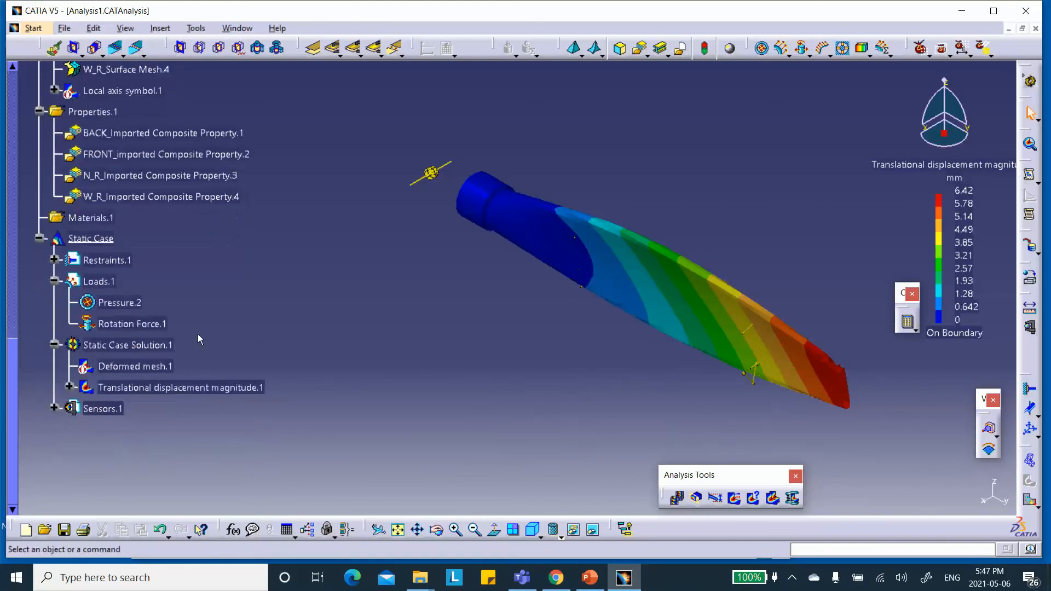
right_click(144, 348)
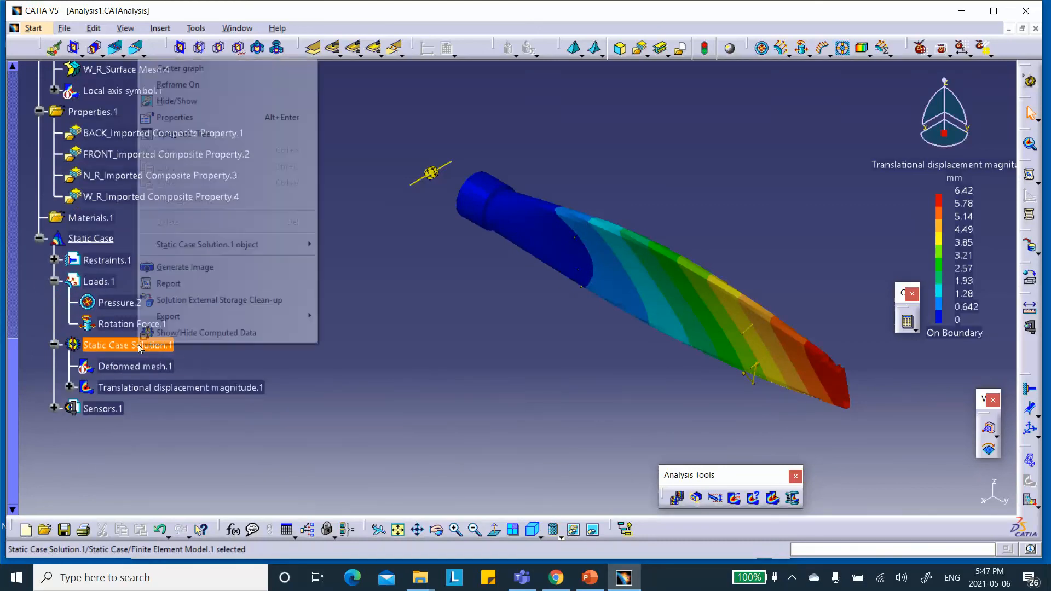
left_click(176, 269)
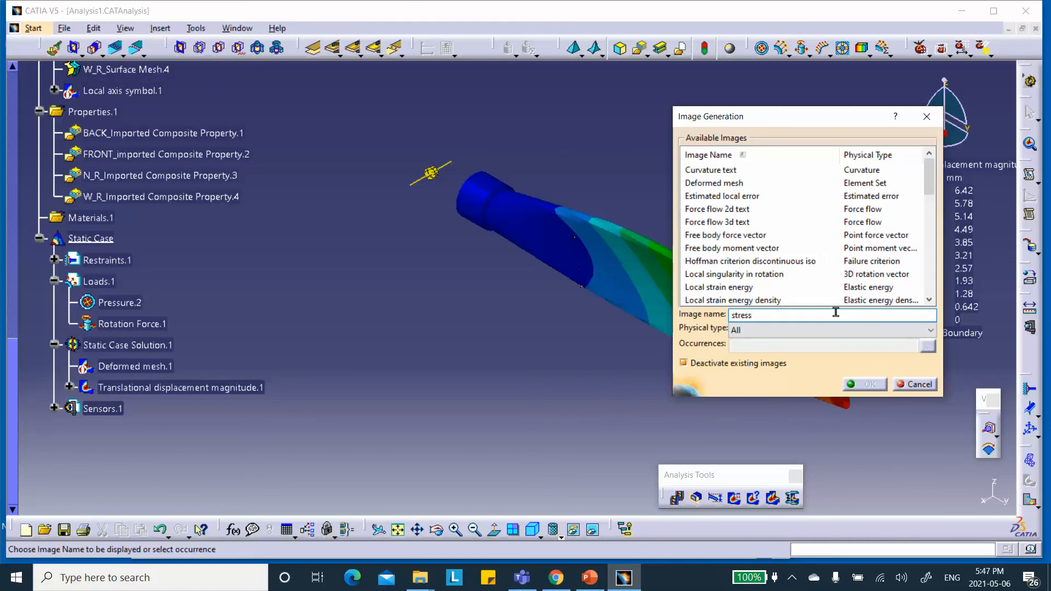
scroll(732, 210, "down", 2)
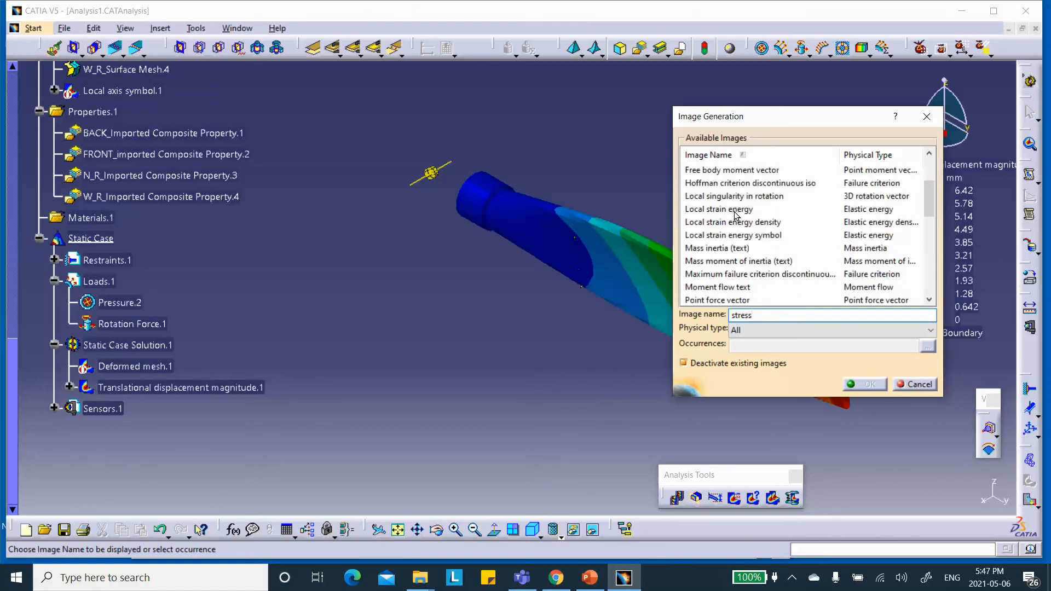
scroll(736, 216, "down", 3)
left_click(784, 330)
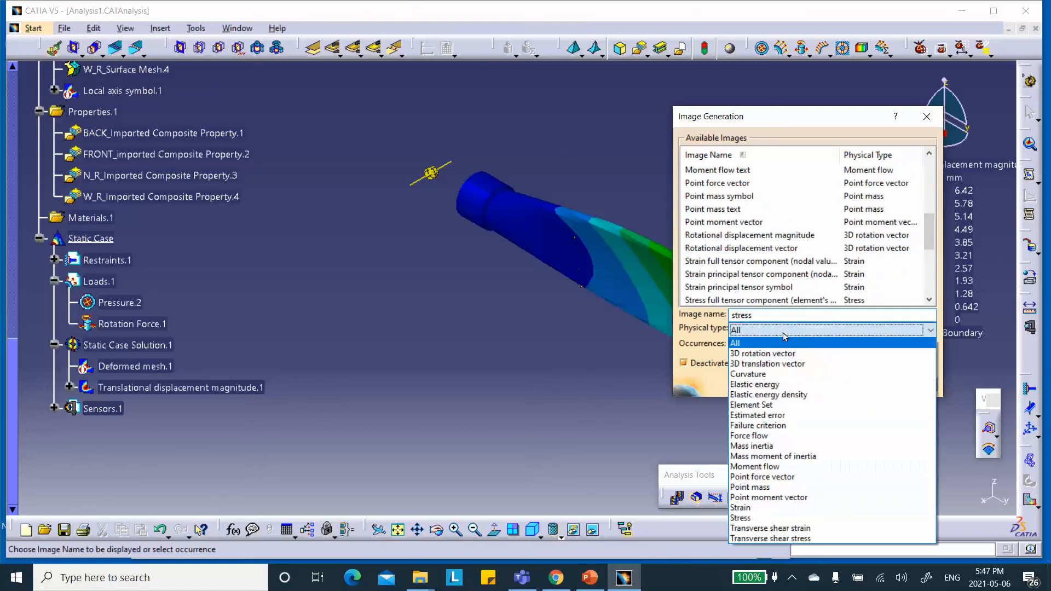
left_click(783, 340)
left_click(754, 316)
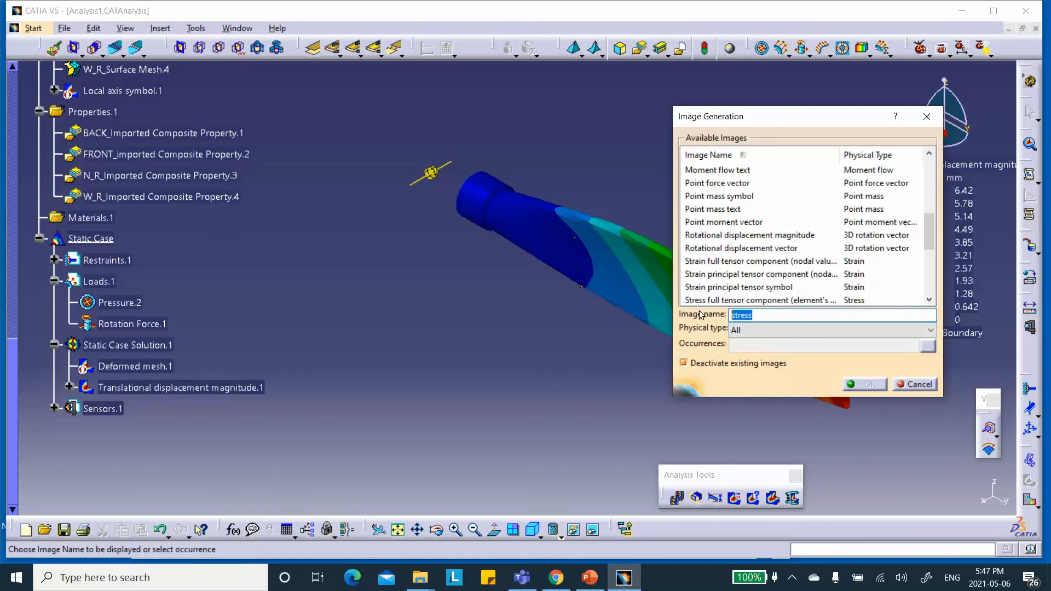
left_click(737, 330)
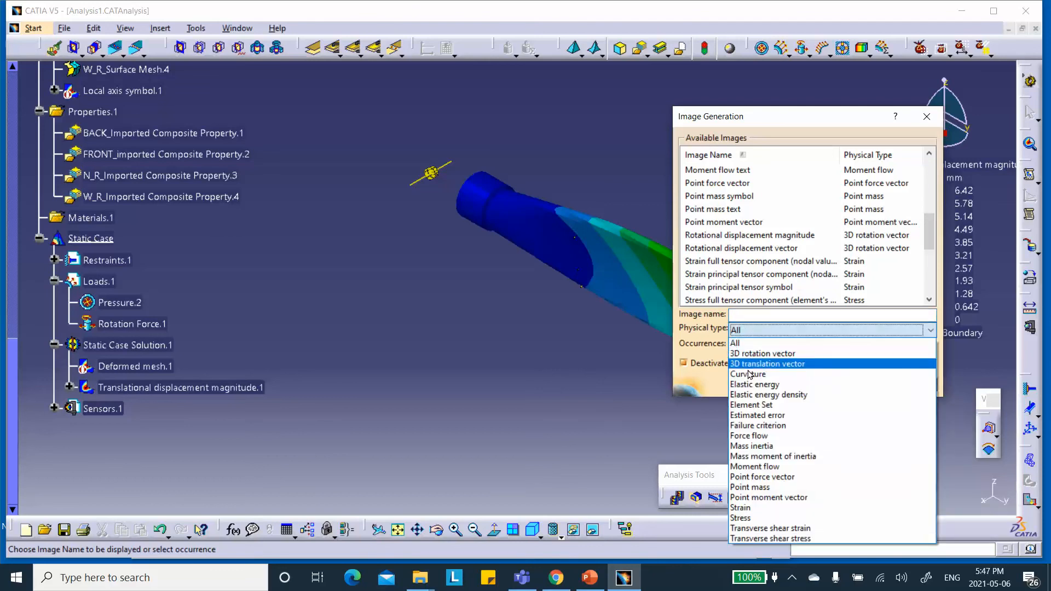
left_click(748, 520)
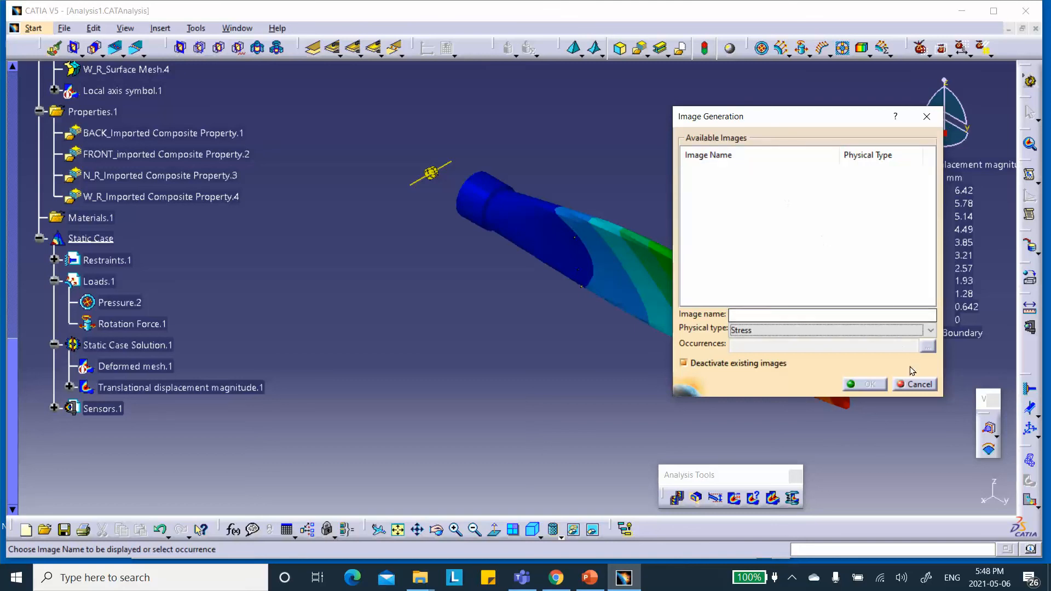
left_click(915, 385)
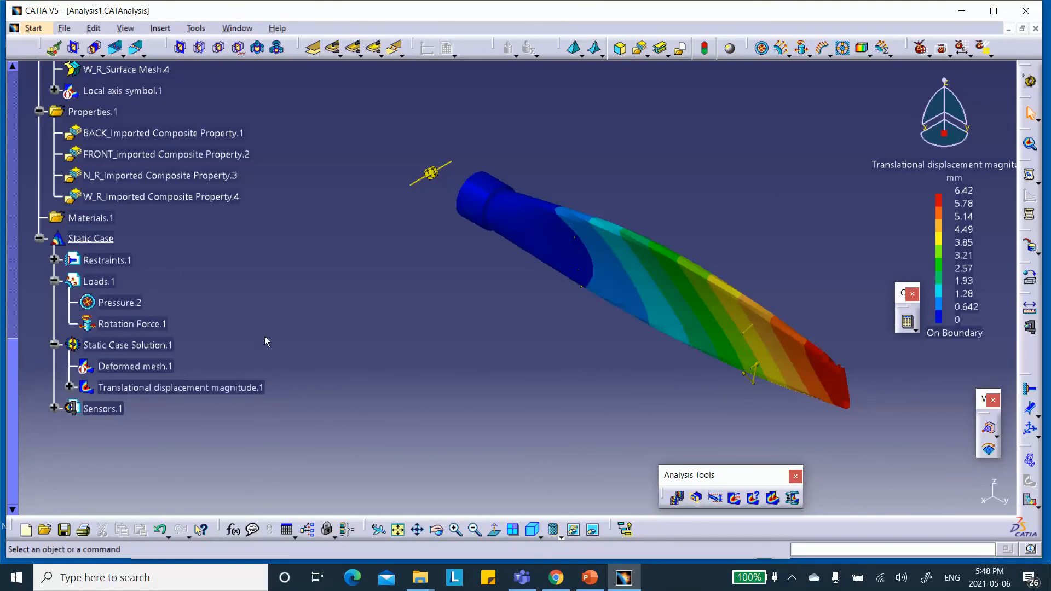
Generate a Stress full tensor component (nodal values) image from Static Case Solution.1, filtering the available images by the Stress physical type
right_click(132, 346)
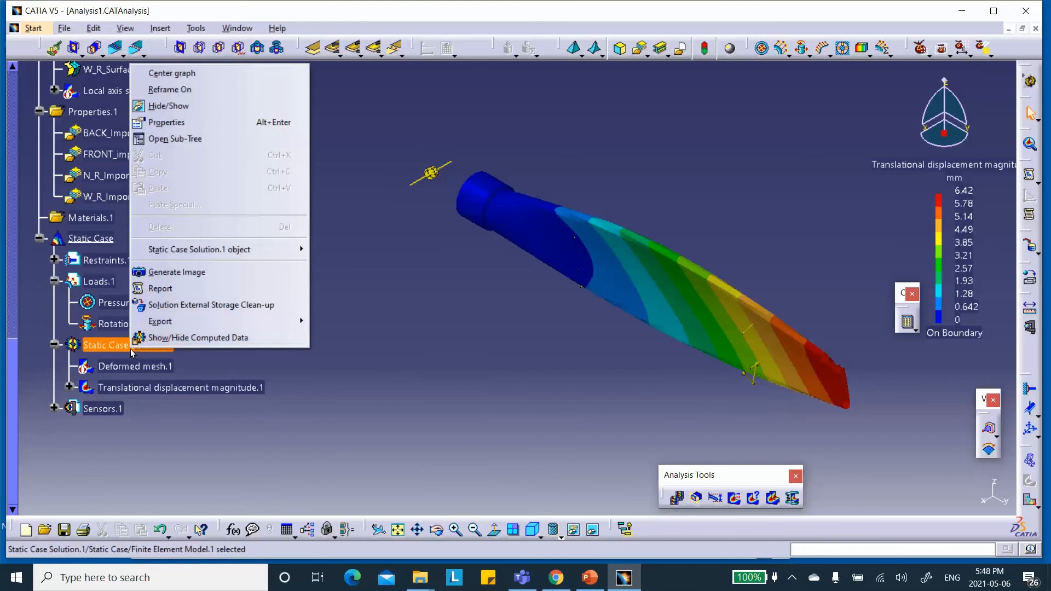
left_click(181, 272)
left_click(744, 329)
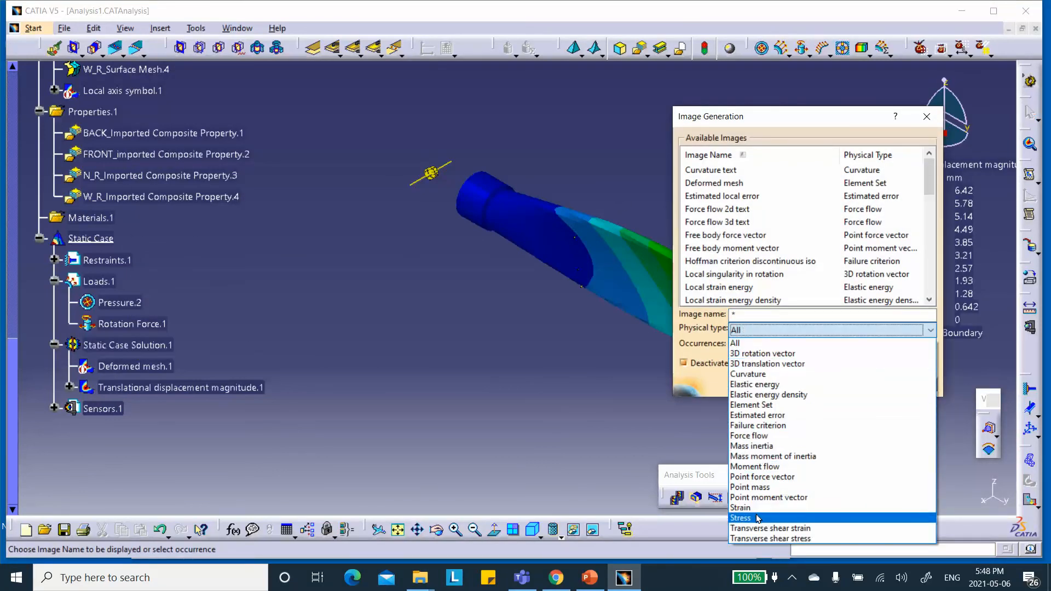
left_click(758, 518)
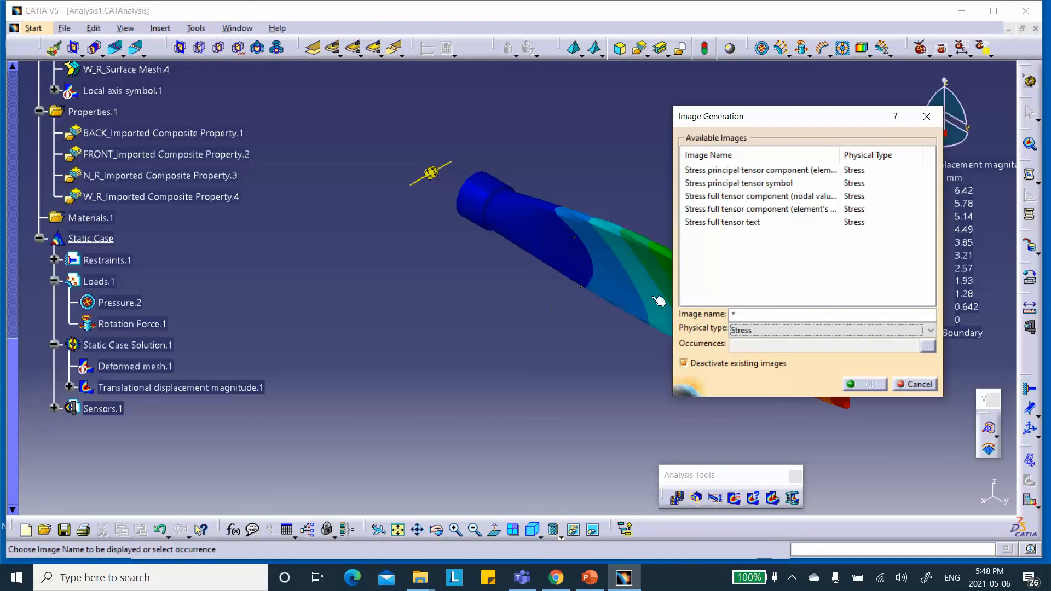
left_click(719, 197)
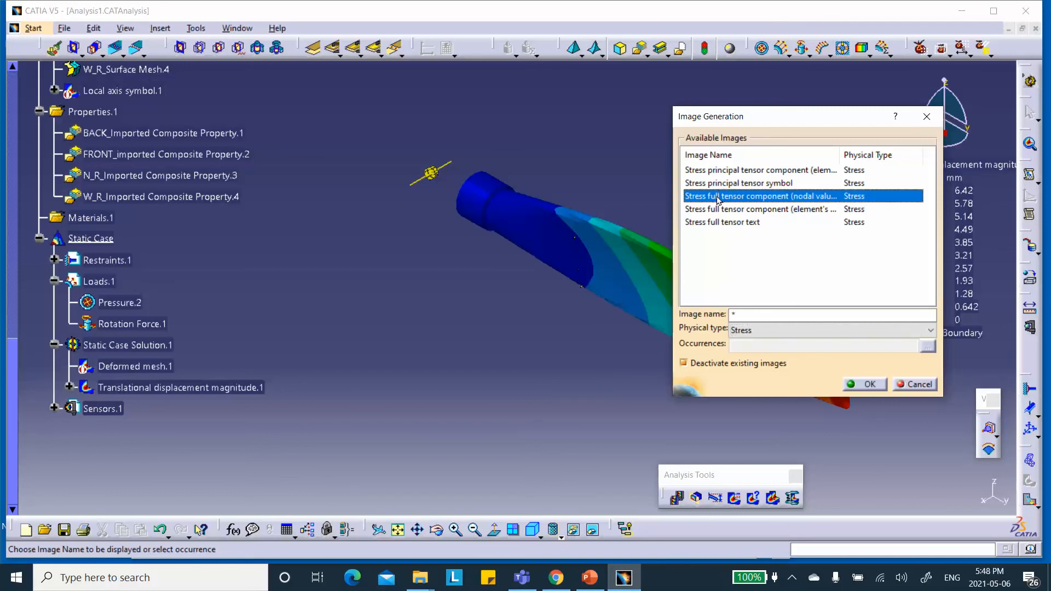
left_click(865, 385)
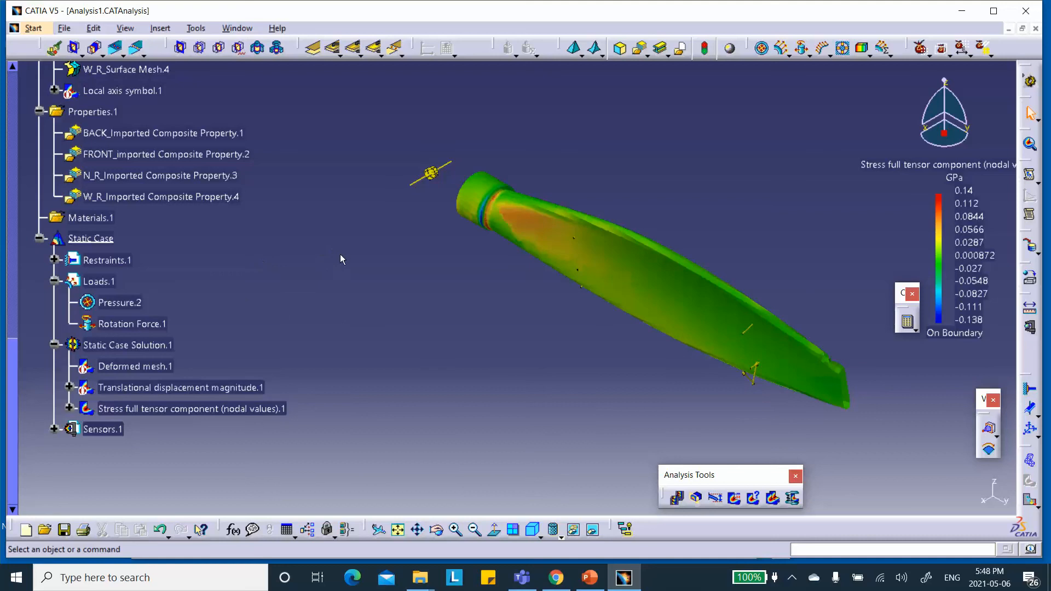
Set the stress image's criterion to Von Mises and expand its value and filter options
double_click(141, 410)
left_click(107, 329)
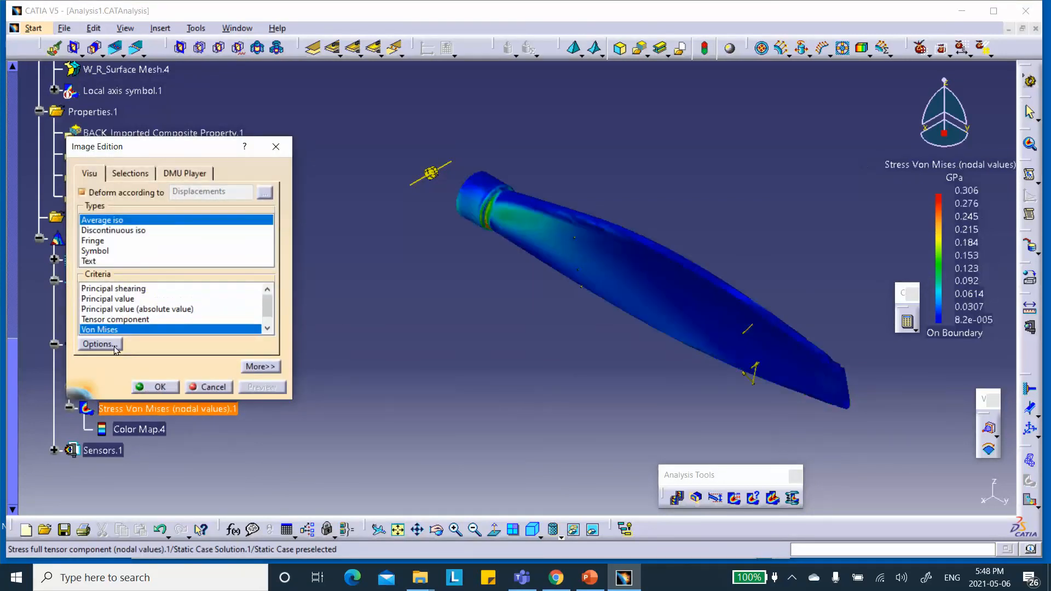
left_click(260, 367)
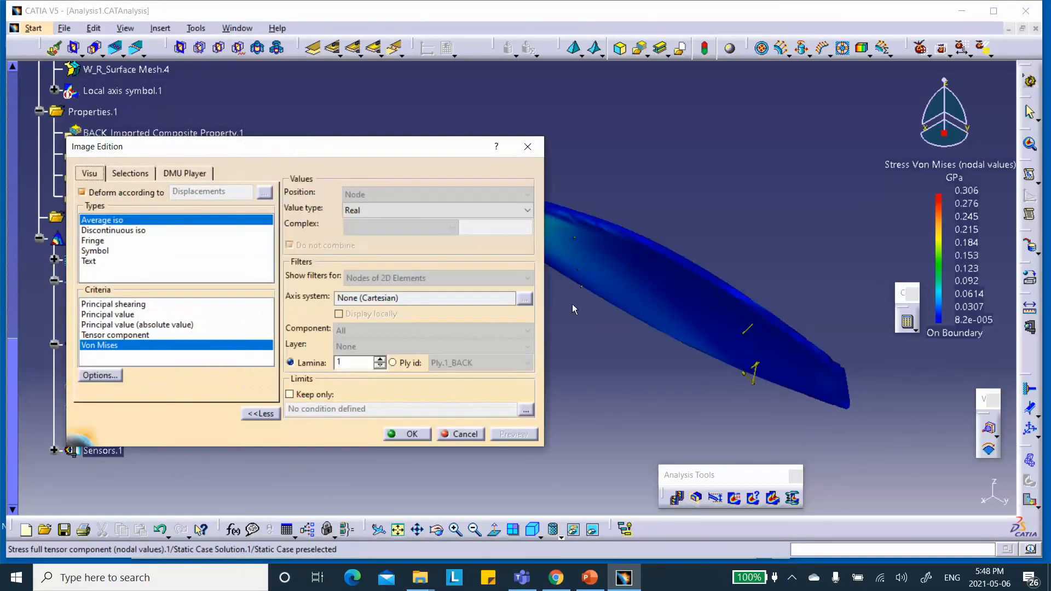
middle_click_drag(623, 280, 710, 235)
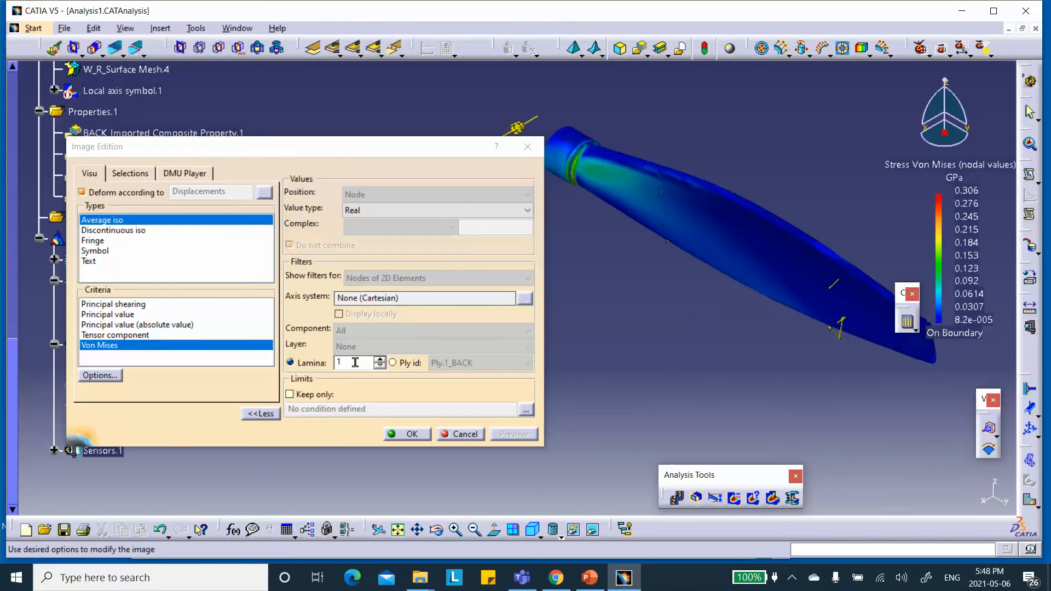
Filter the Von Mises stress image by ply id, choosing Ply.9_FRONT, and accept the image settings
left_click(393, 363)
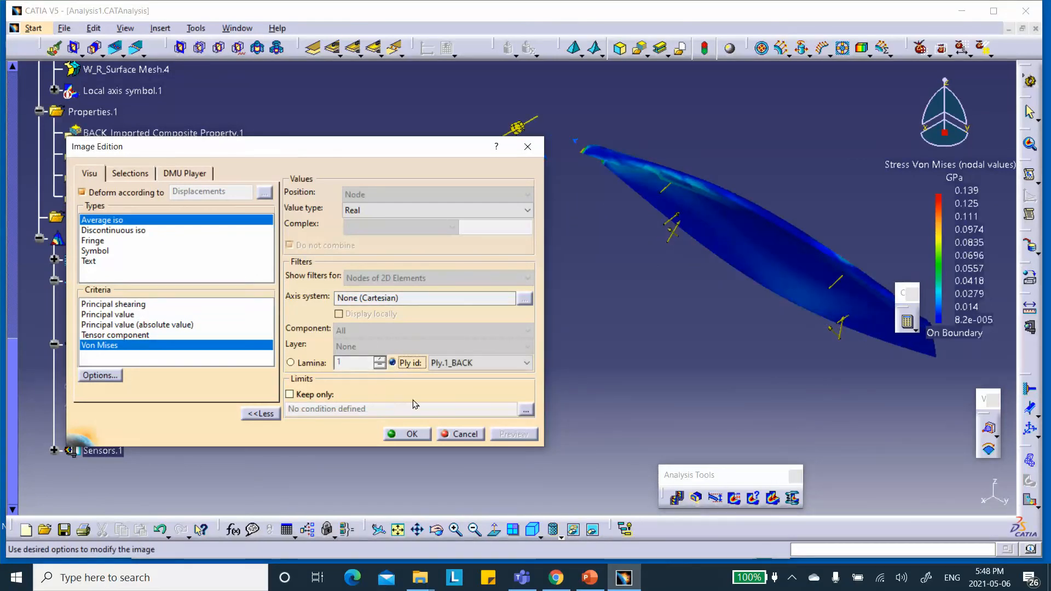
left_click(466, 366)
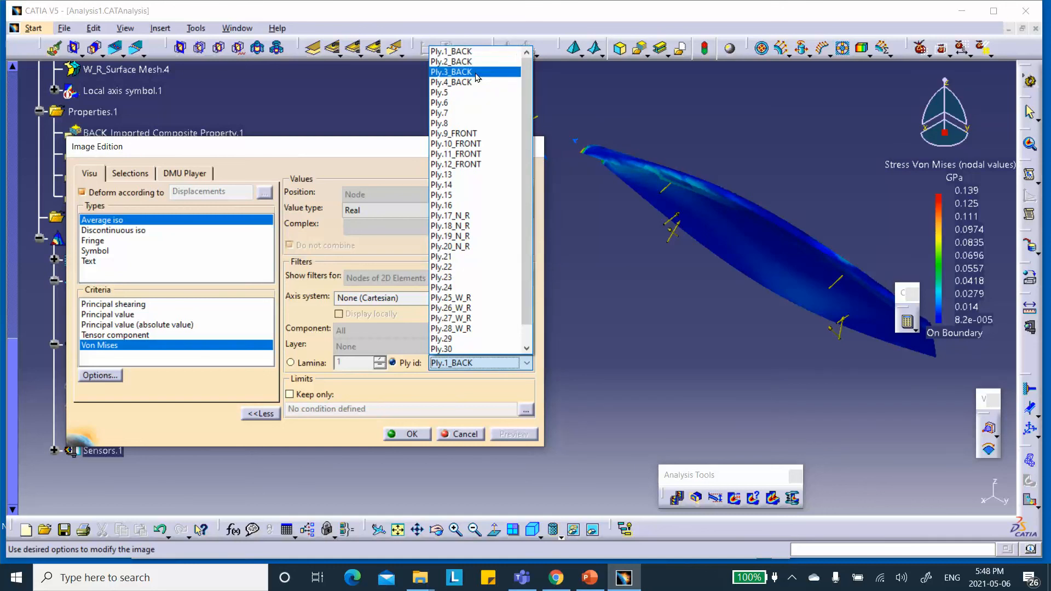
left_click(458, 133)
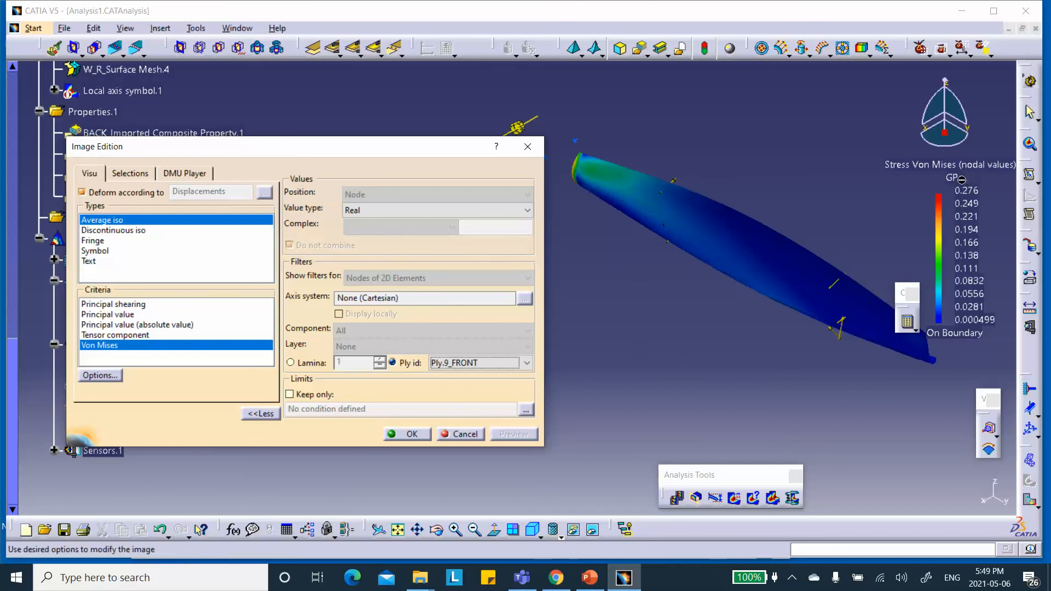
left_click(409, 434)
middle_click_drag(448, 389, 419, 385)
left_click(419, 375)
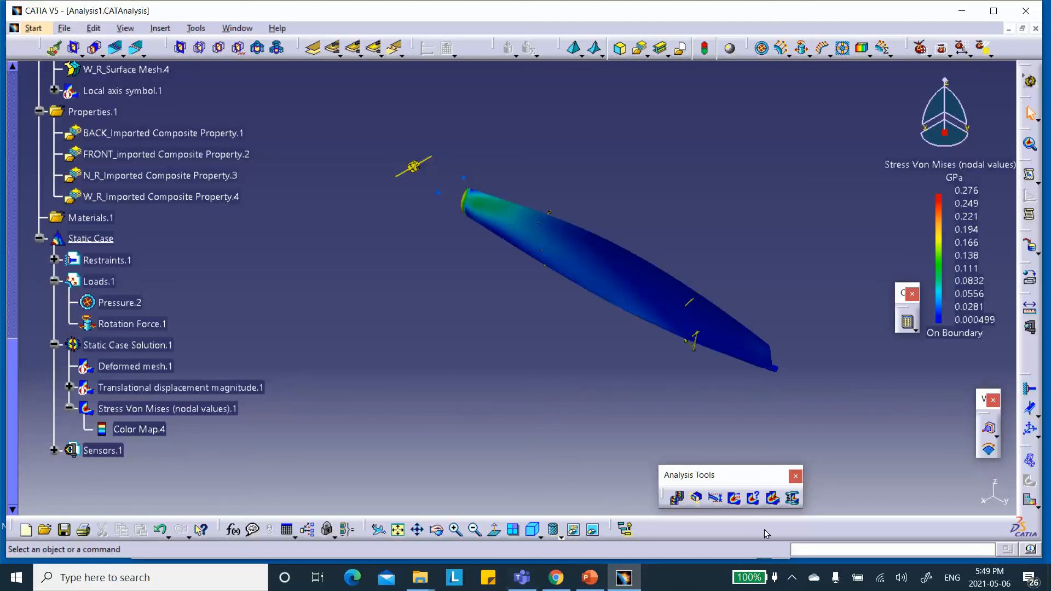
left_click(792, 578)
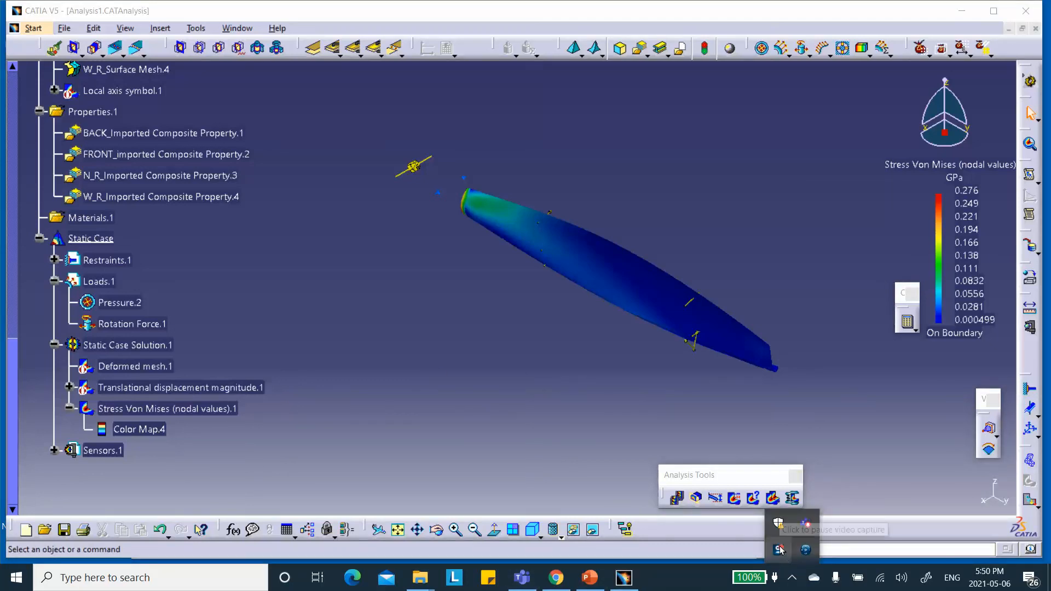